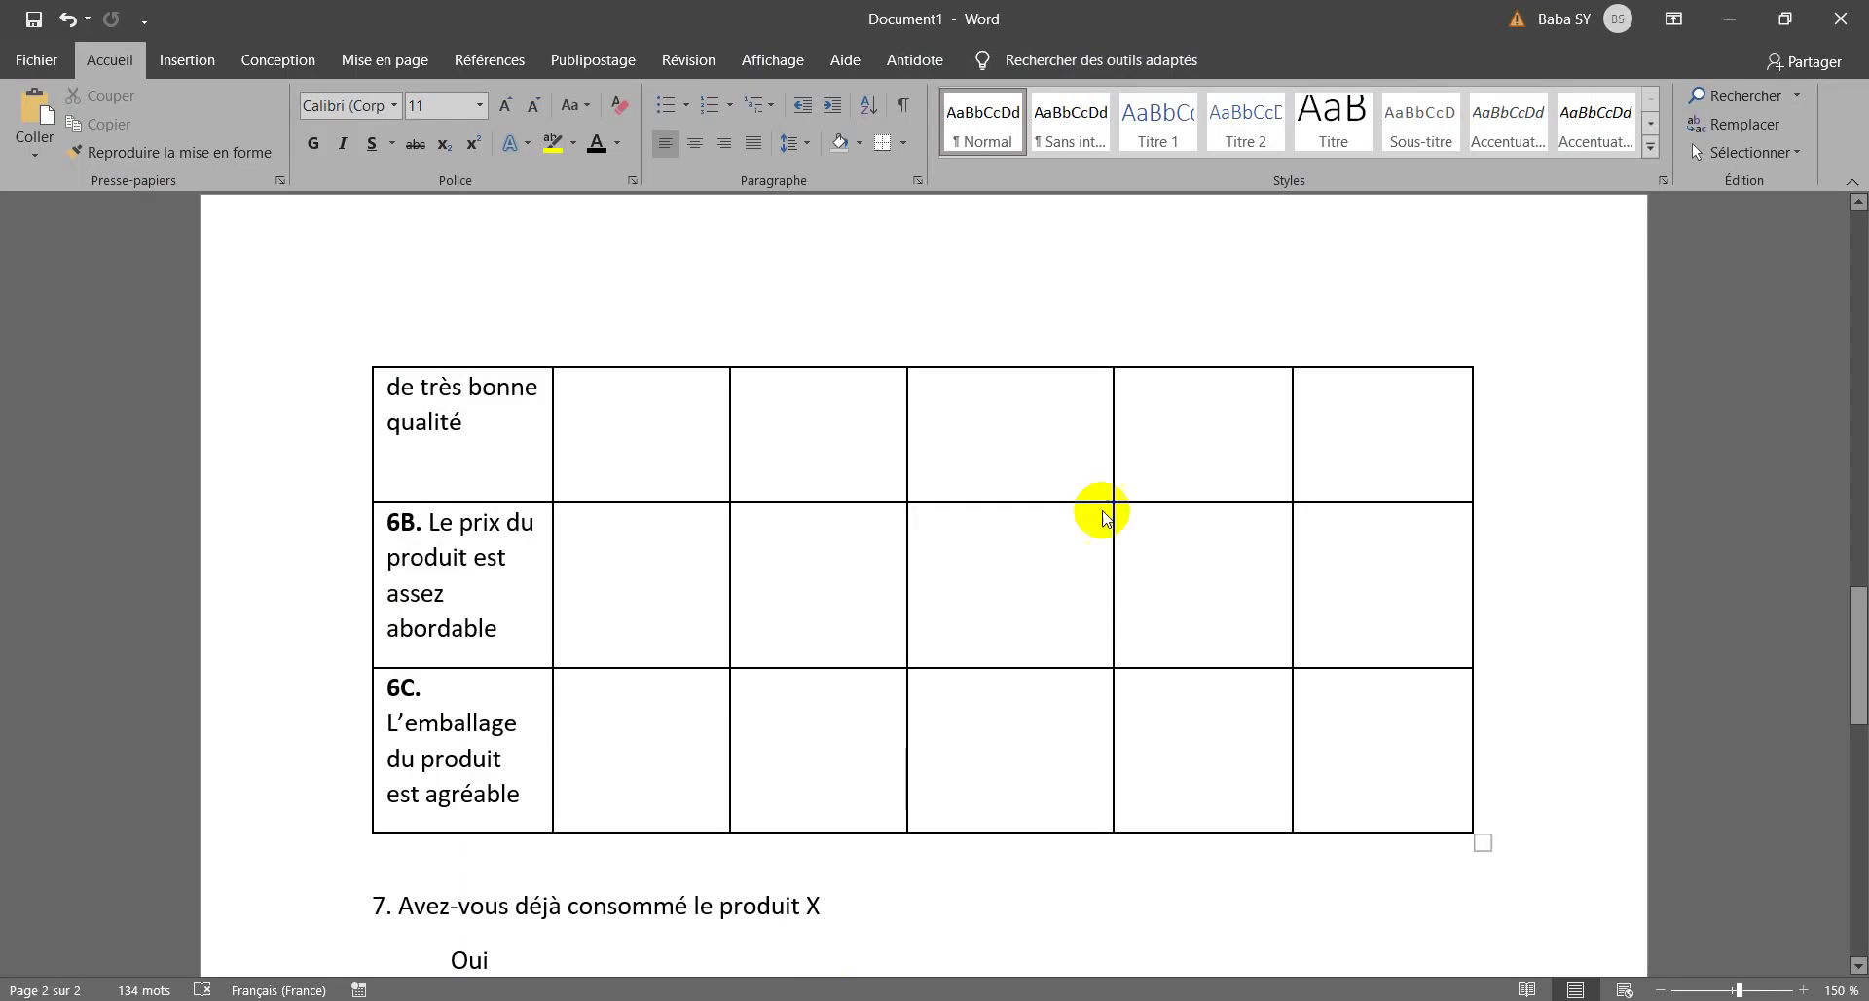
Read through the whole questionnaire, from the client code question to the product acceptance question, and return to its beginning
{"action": "scroll", "coordinate": [1058, 364], "scroll_direction": "up", "scroll_amount": 1}
{"action": "scroll", "coordinate": [1058, 363], "scroll_direction": "up", "scroll_amount": 15}
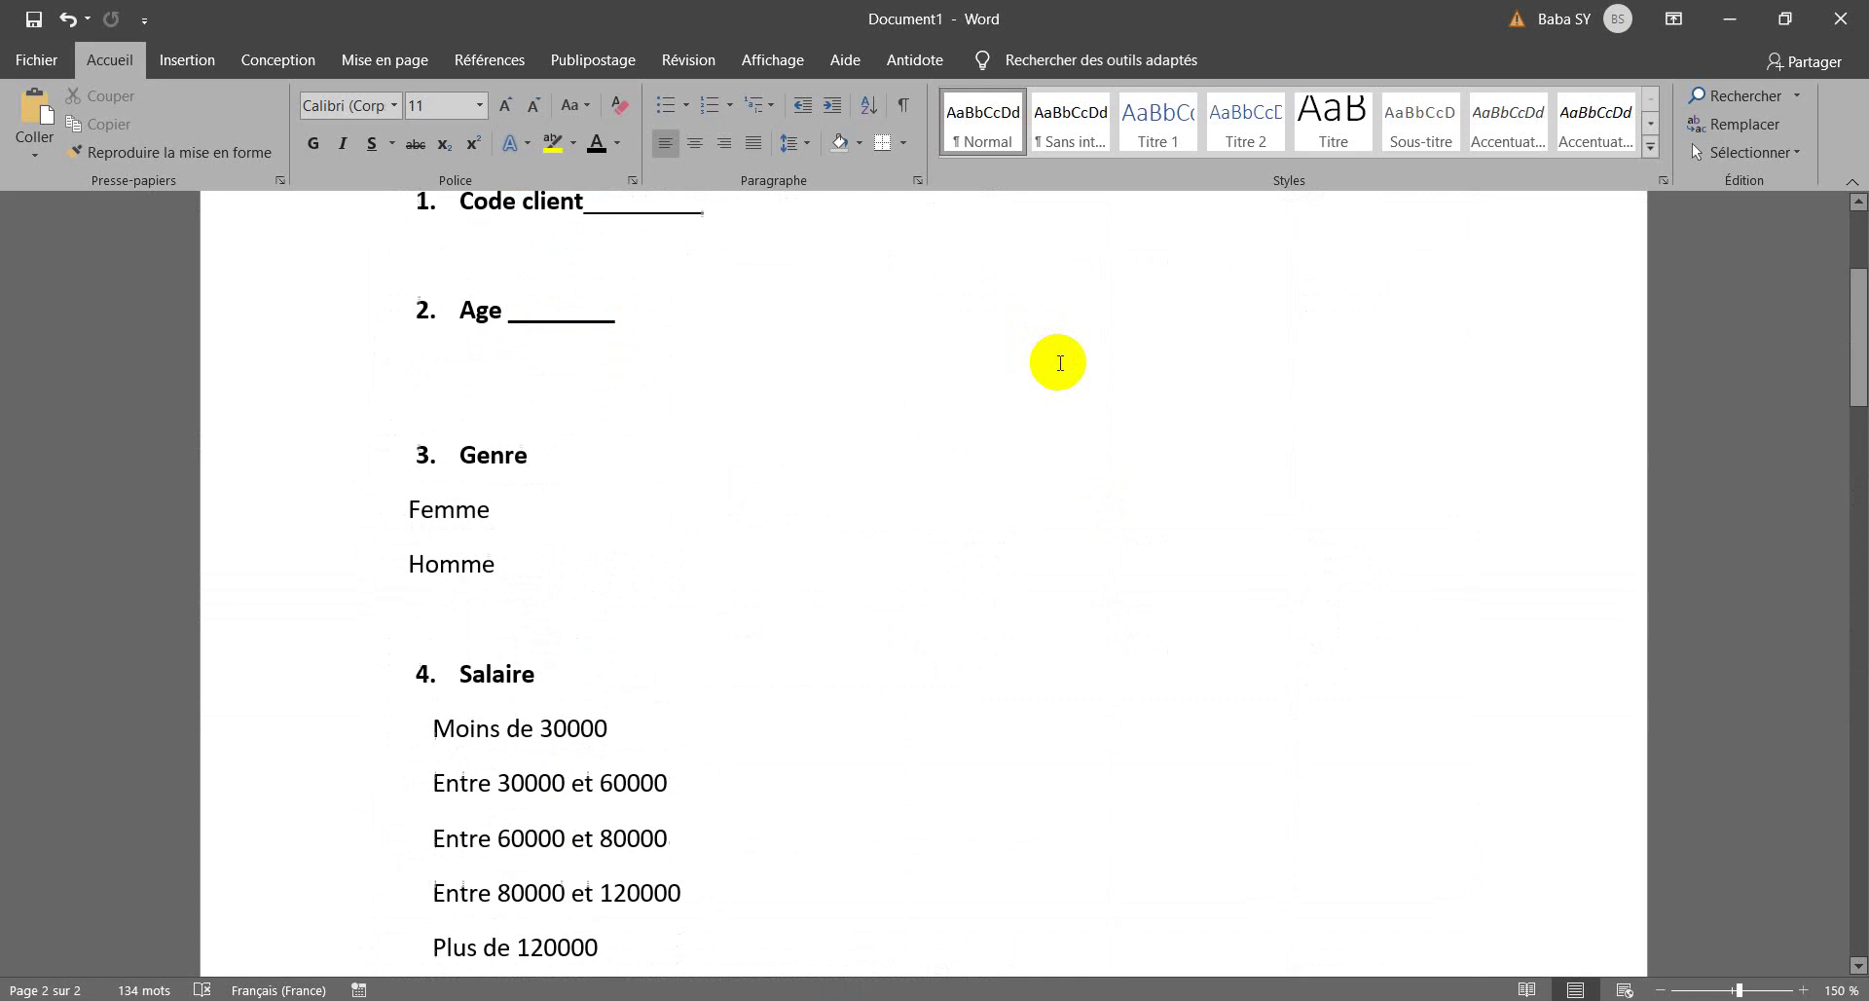
{"action": "scroll", "coordinate": [1058, 363], "scroll_direction": "down", "scroll_amount": 3}
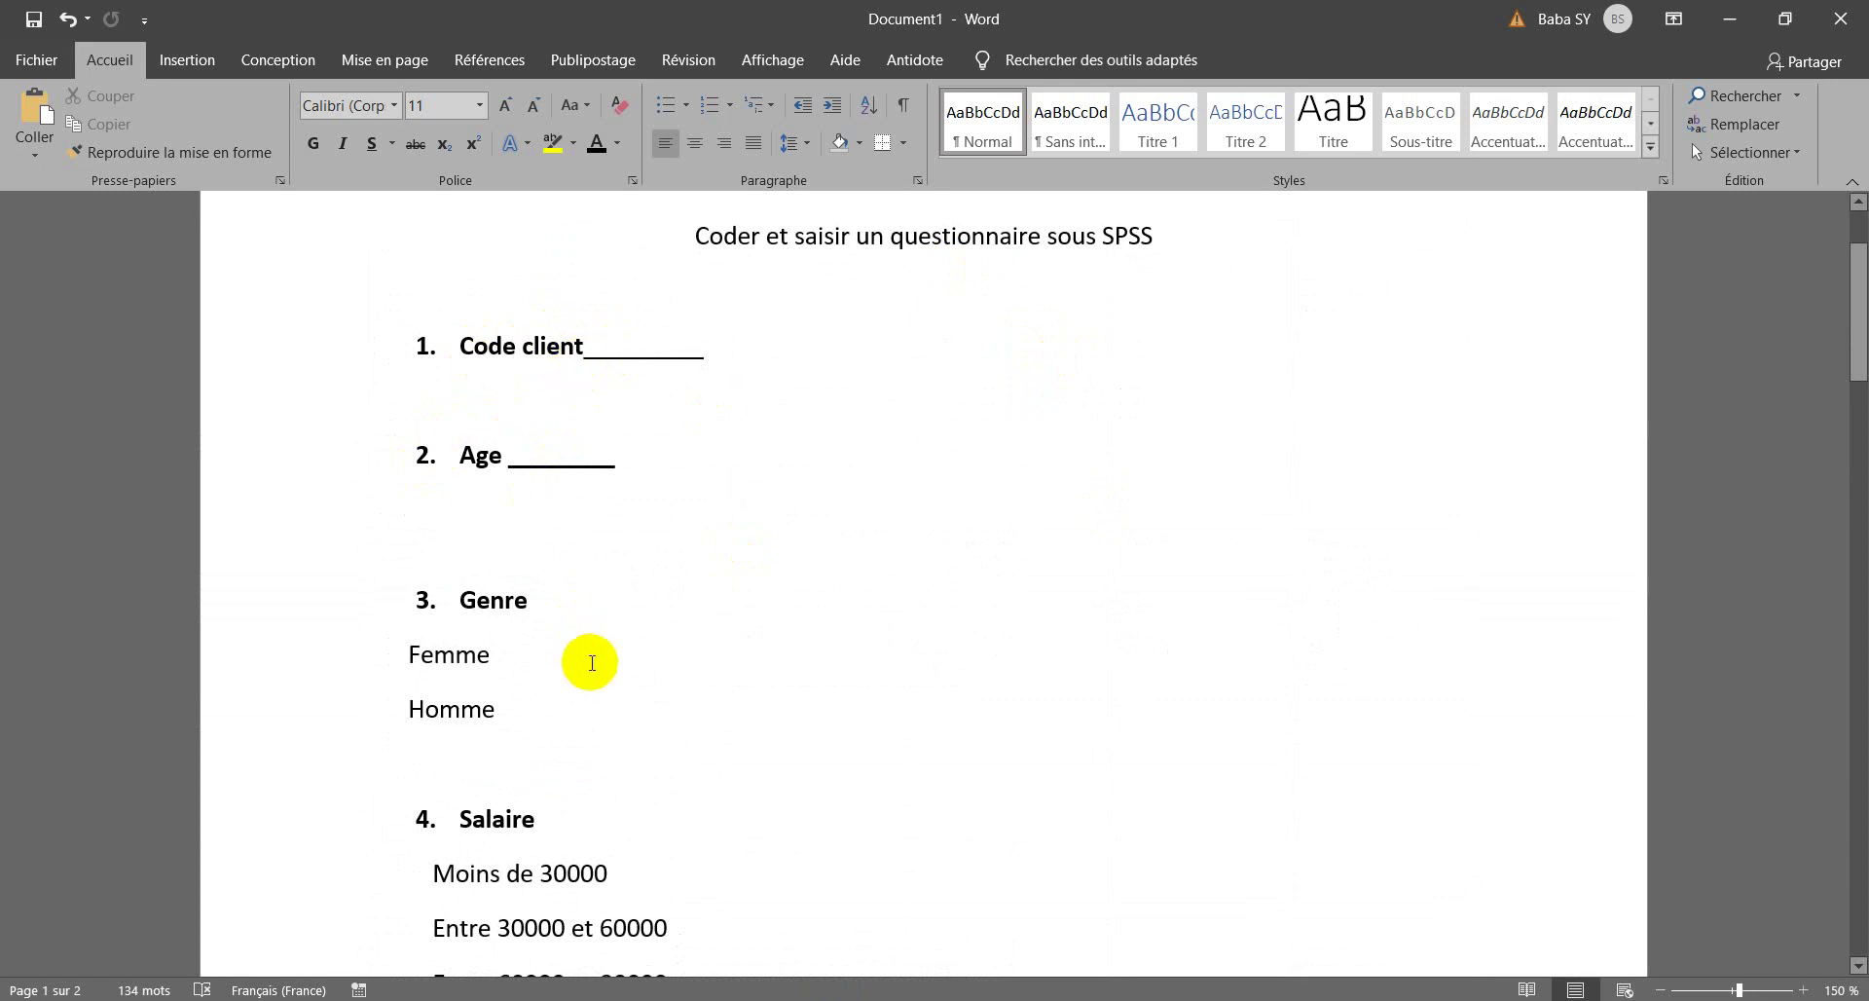
{"action": "scroll", "coordinate": [588, 655], "scroll_direction": "down", "scroll_amount": 3}
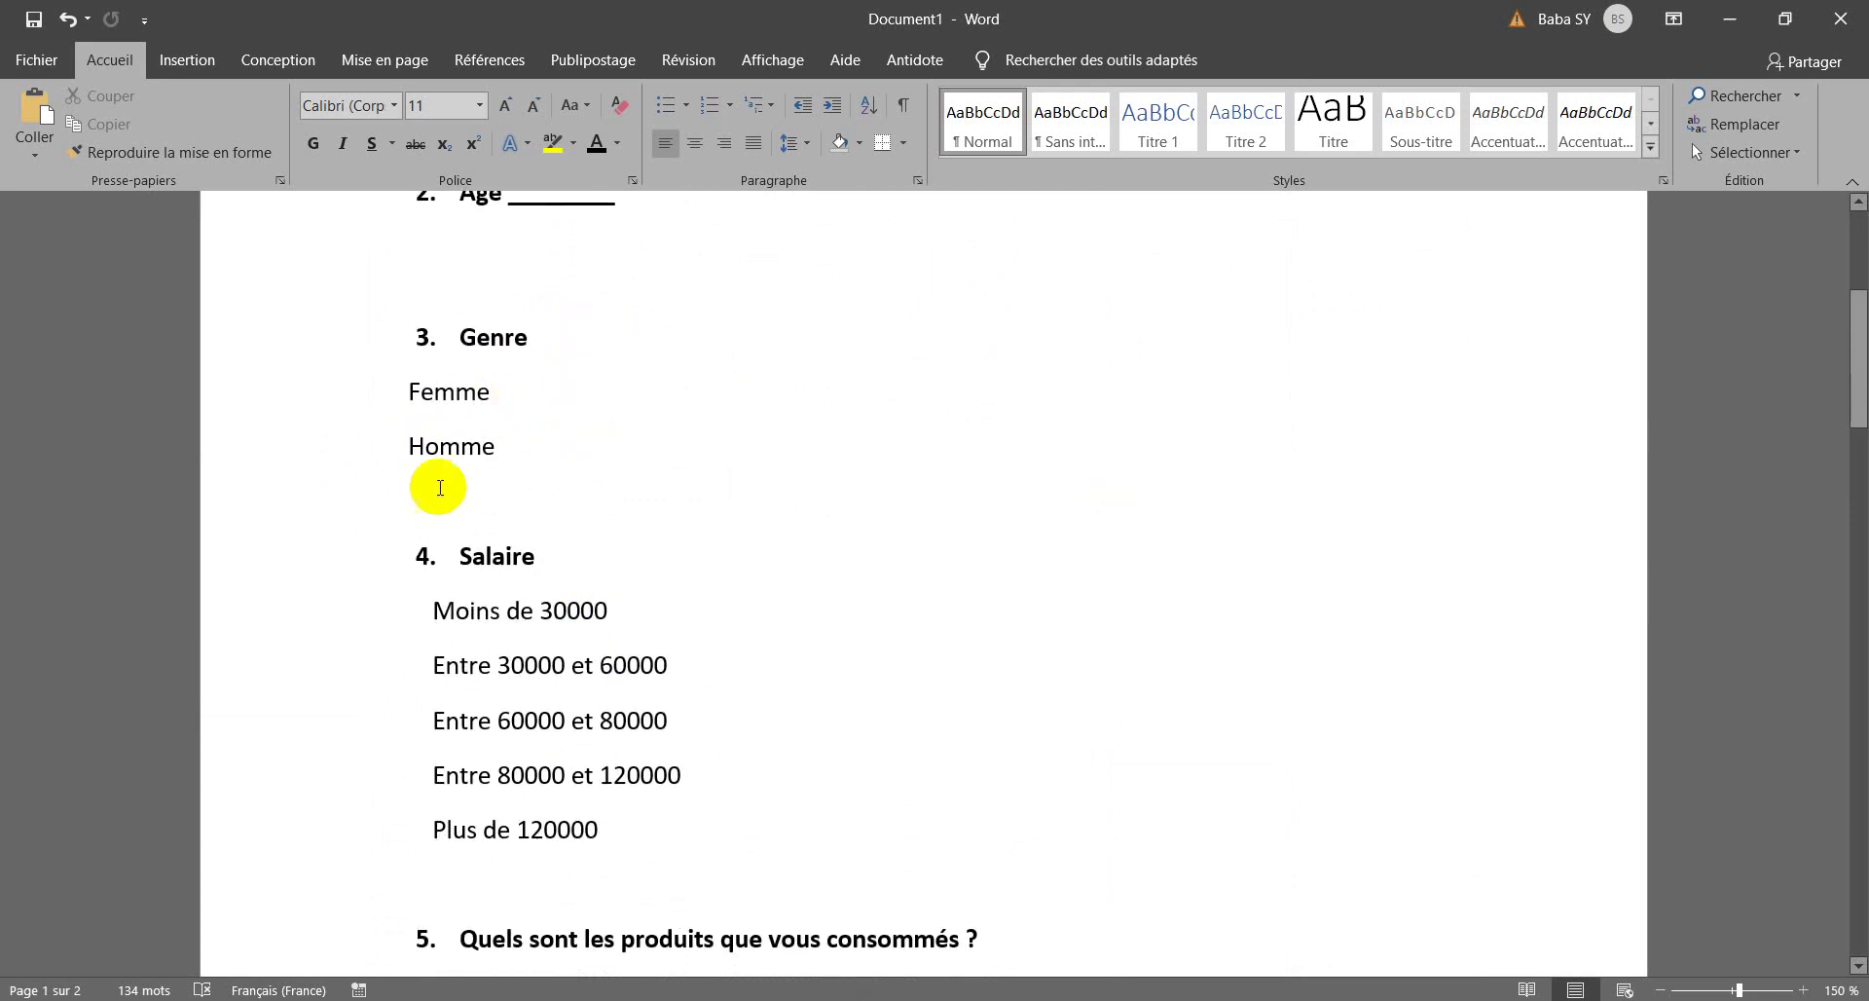
{"action": "scroll", "coordinate": [487, 711], "scroll_direction": "down", "scroll_amount": 4}
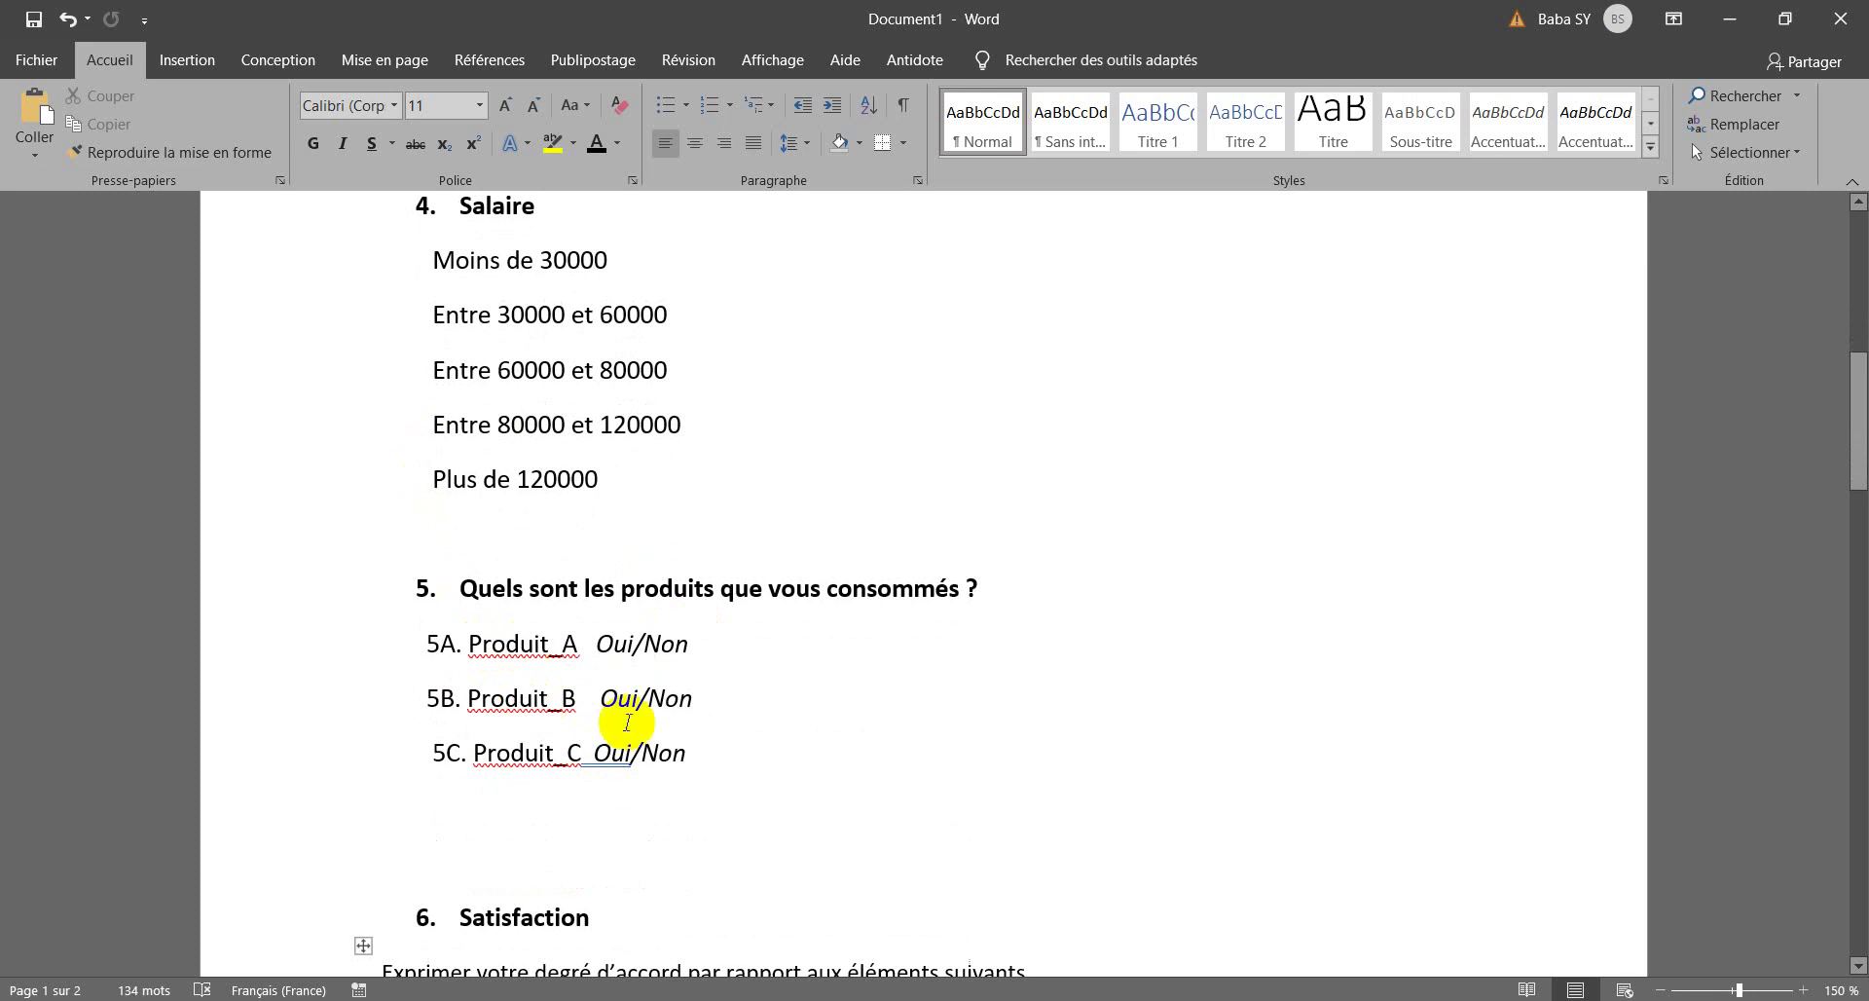
{"action": "scroll", "coordinate": [568, 708], "scroll_direction": "down", "scroll_amount": 7}
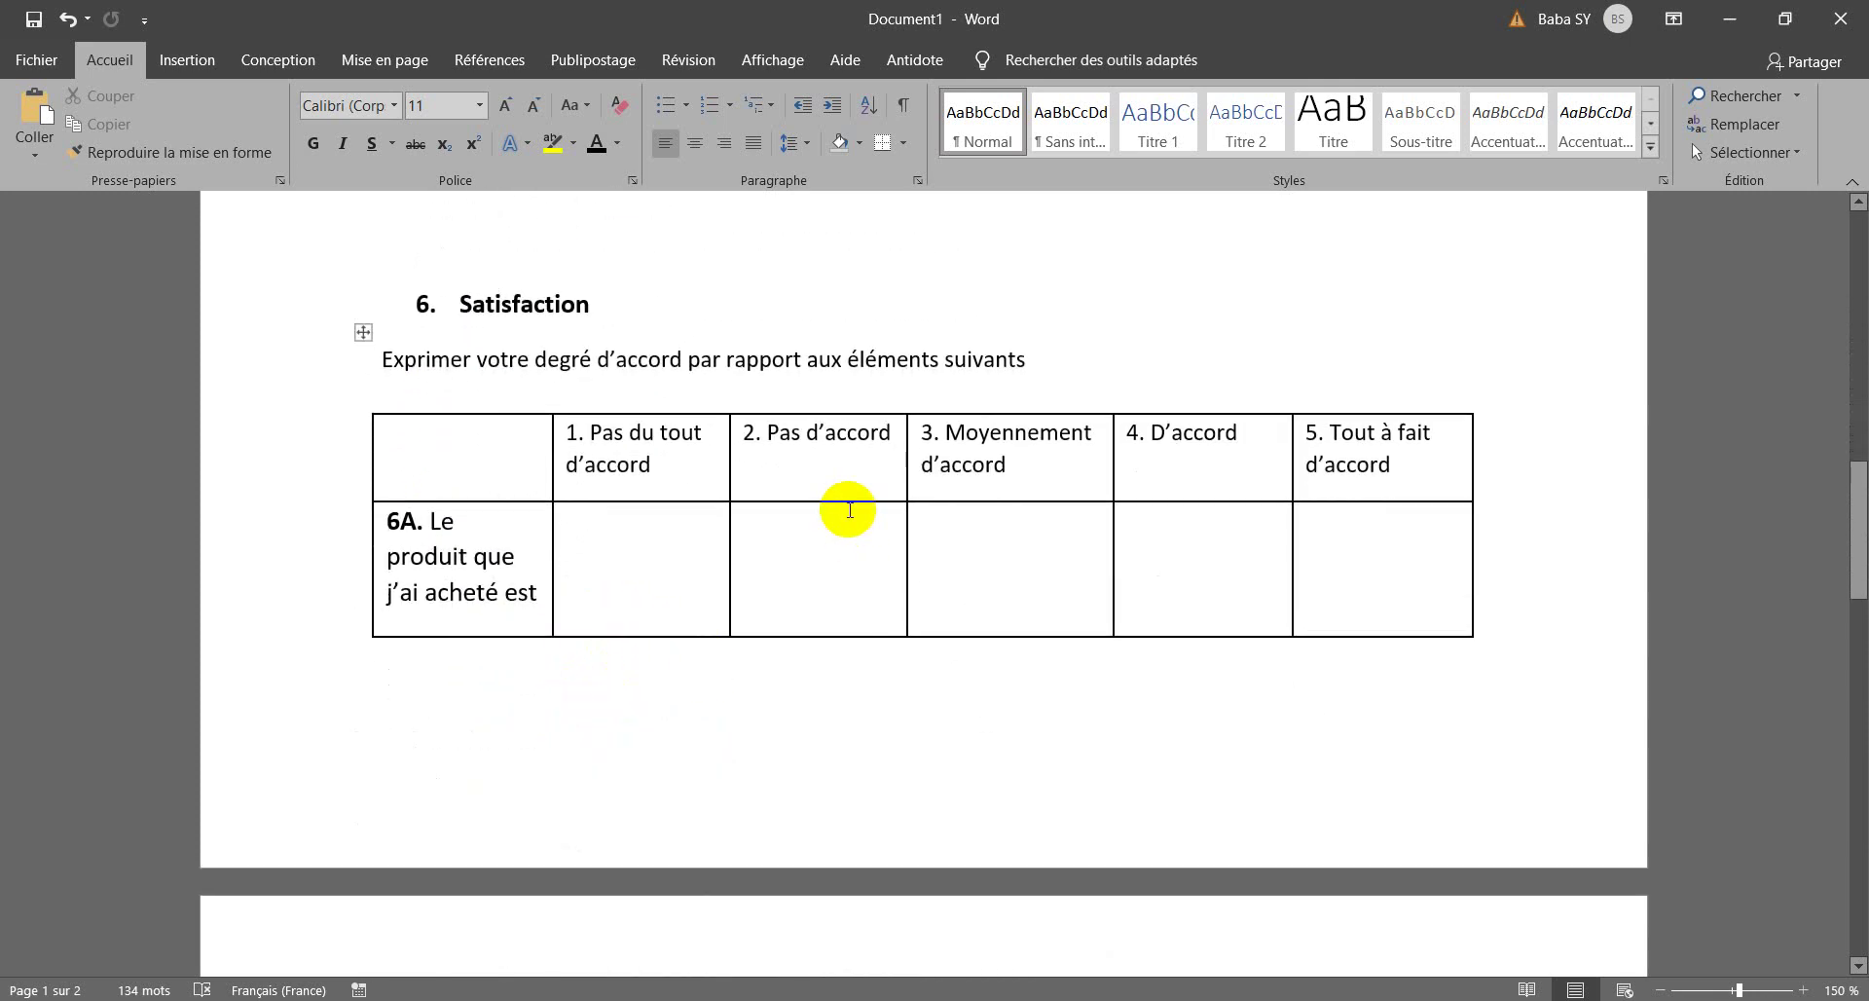
{"action": "scroll", "coordinate": [850, 509], "scroll_direction": "down", "scroll_amount": 10}
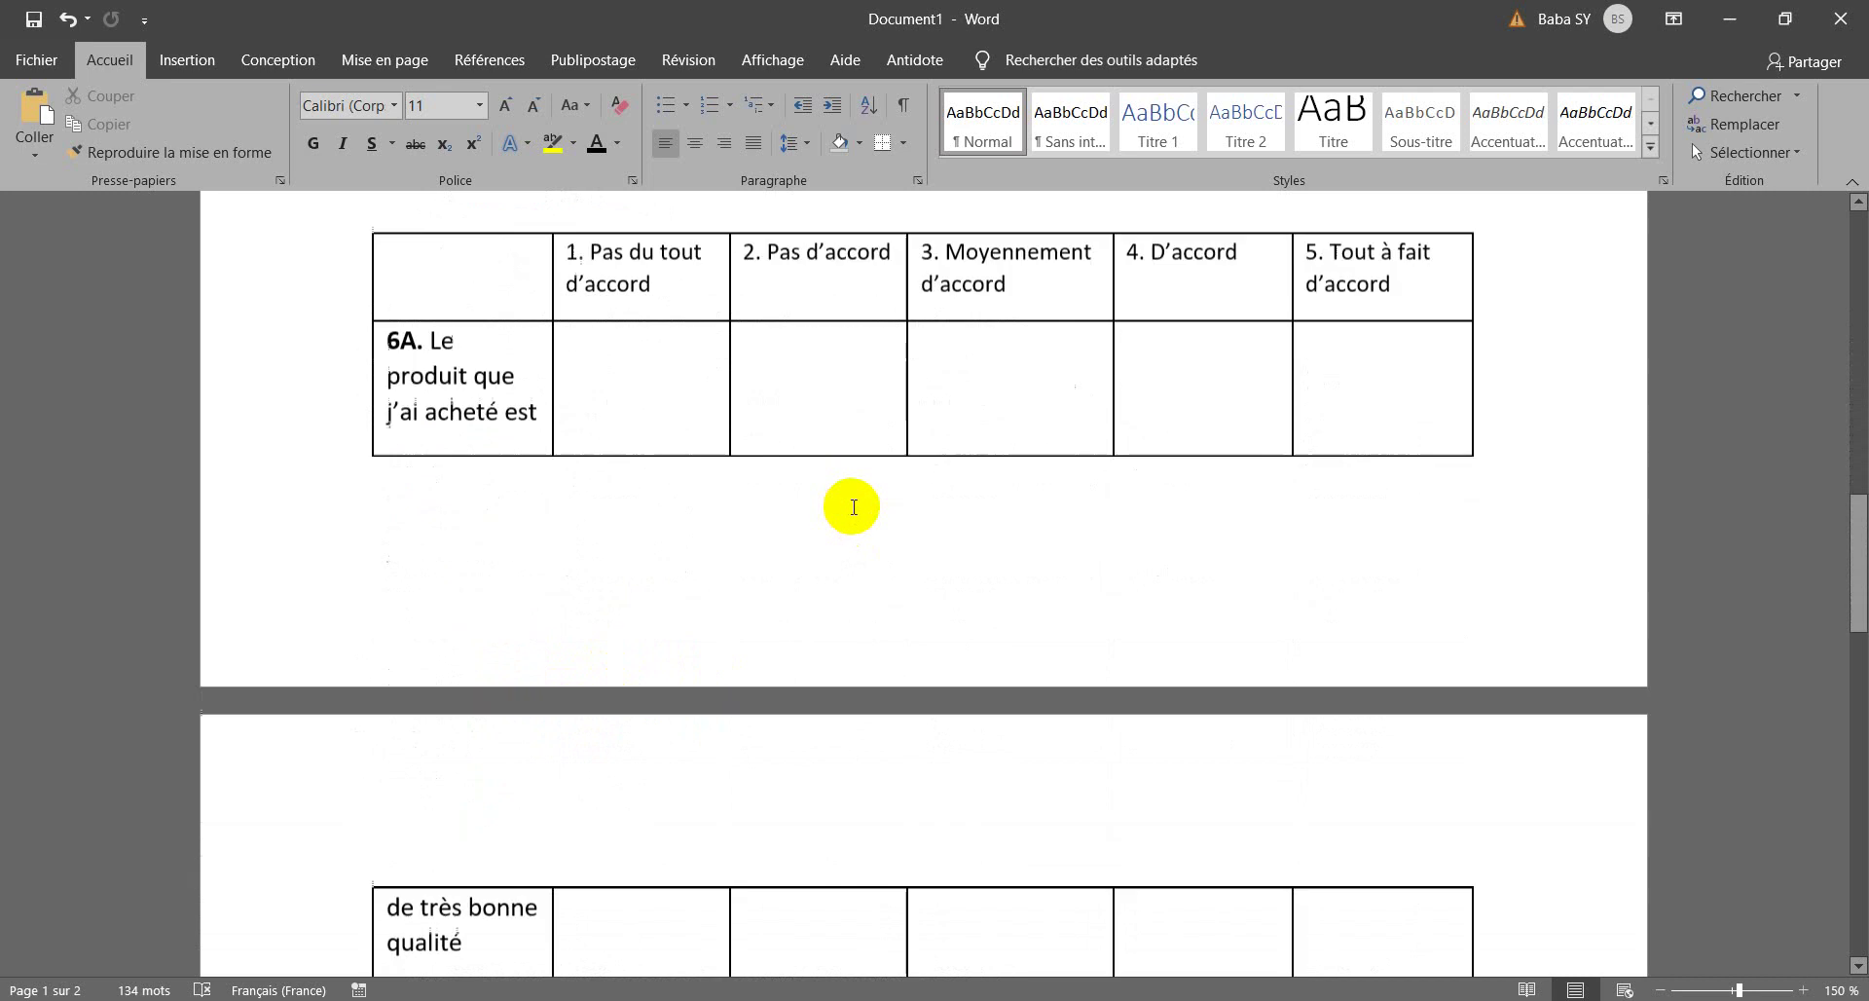
{"action": "scroll", "coordinate": [854, 507], "scroll_direction": "down", "scroll_amount": 2}
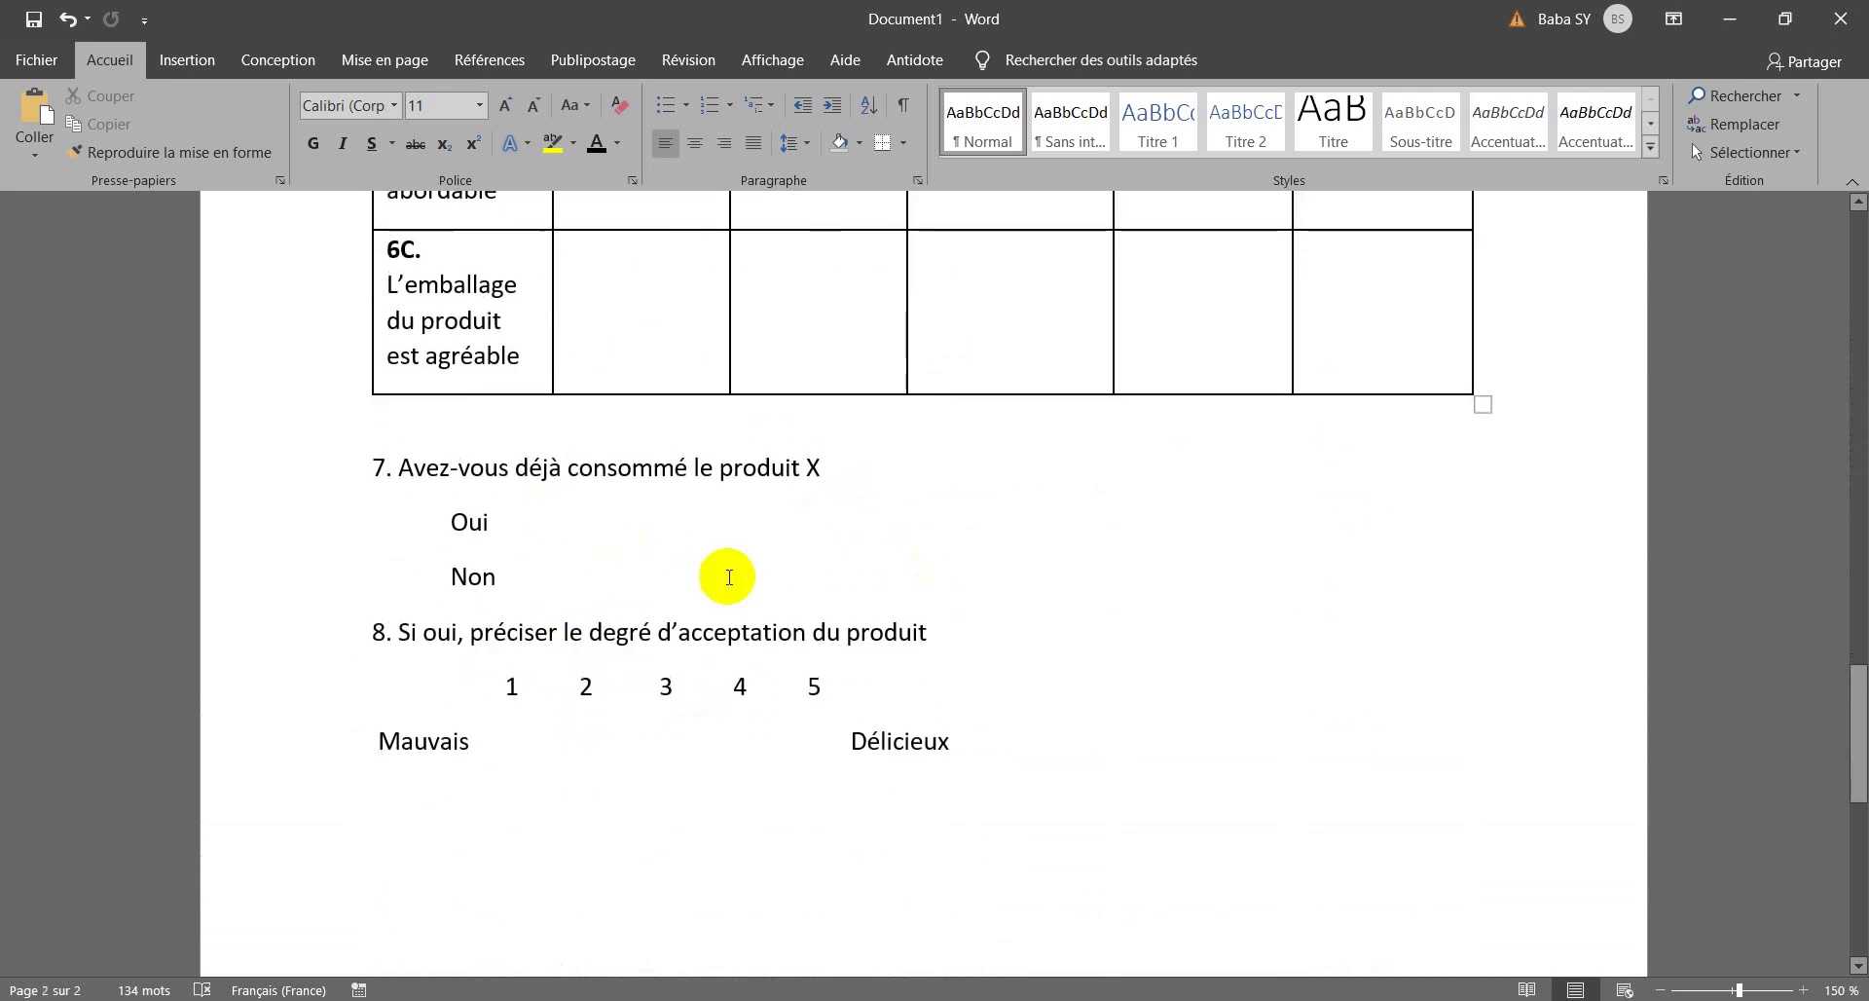
{"action": "scroll", "coordinate": [775, 555], "scroll_direction": "up", "scroll_amount": 6}
{"action": "scroll", "coordinate": [777, 568], "scroll_direction": "up", "scroll_amount": 8}
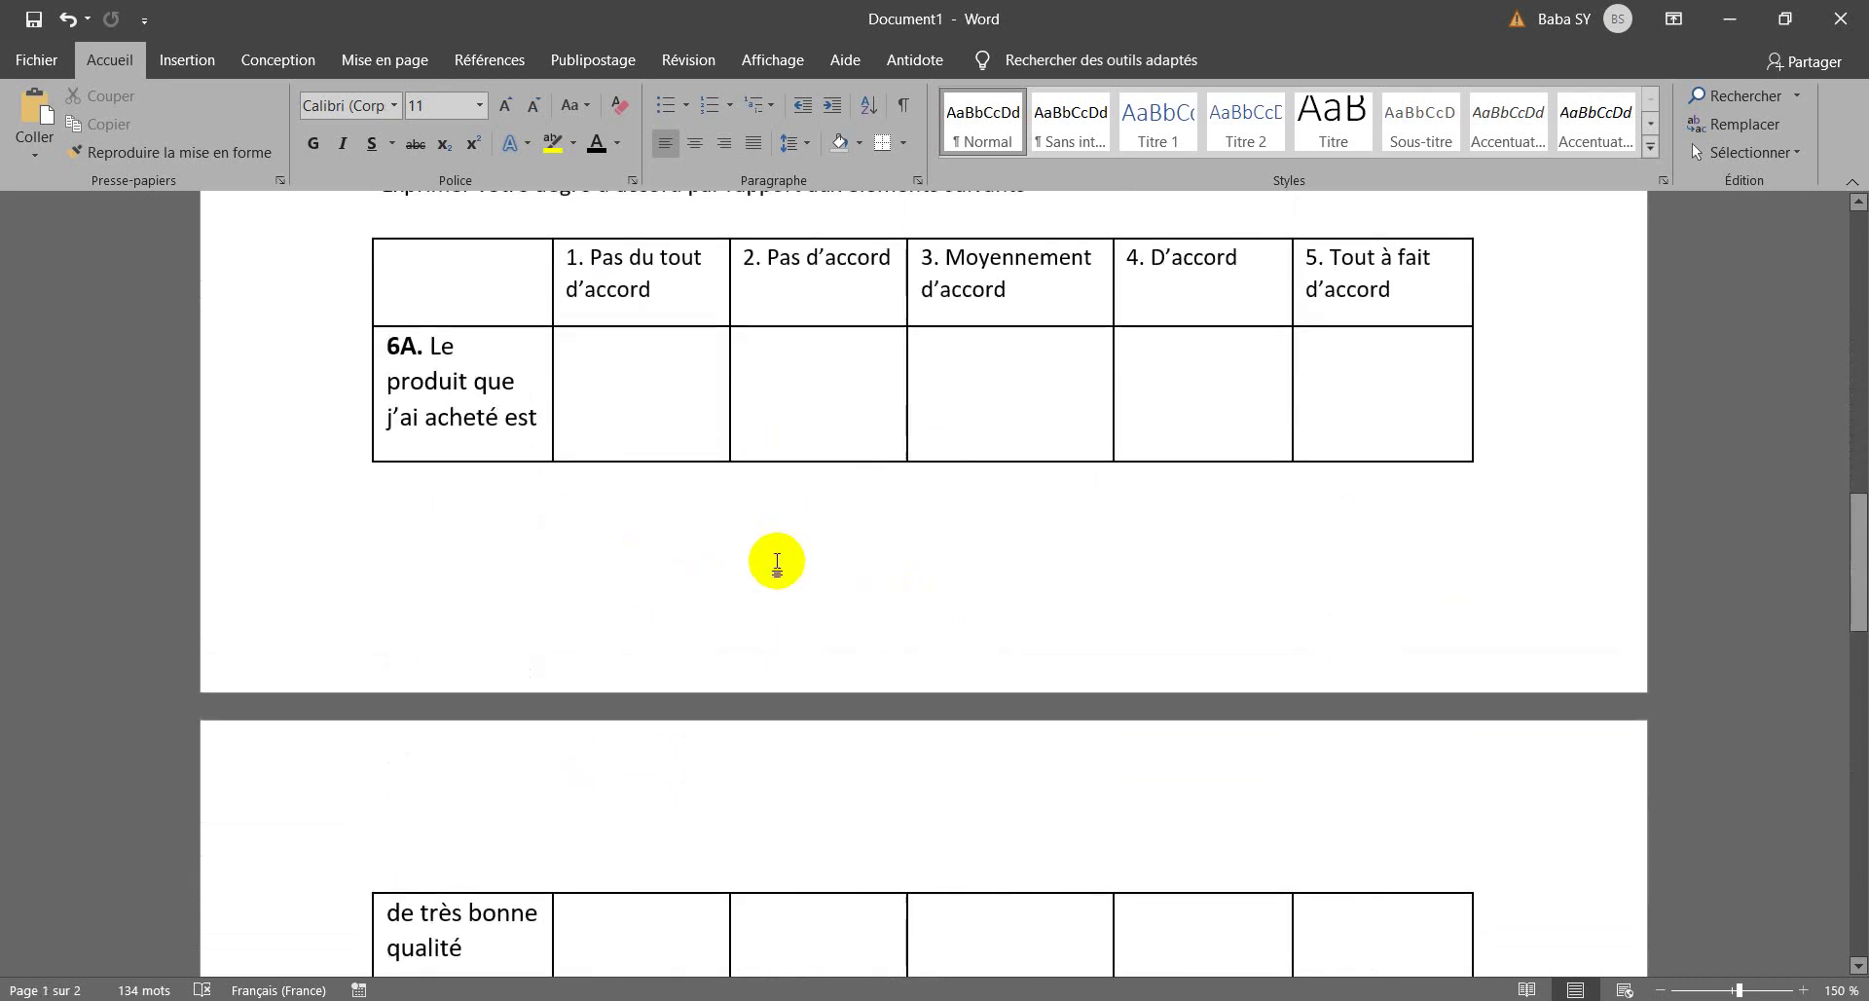
{"action": "scroll", "coordinate": [777, 570], "scroll_direction": "up", "scroll_amount": 7}
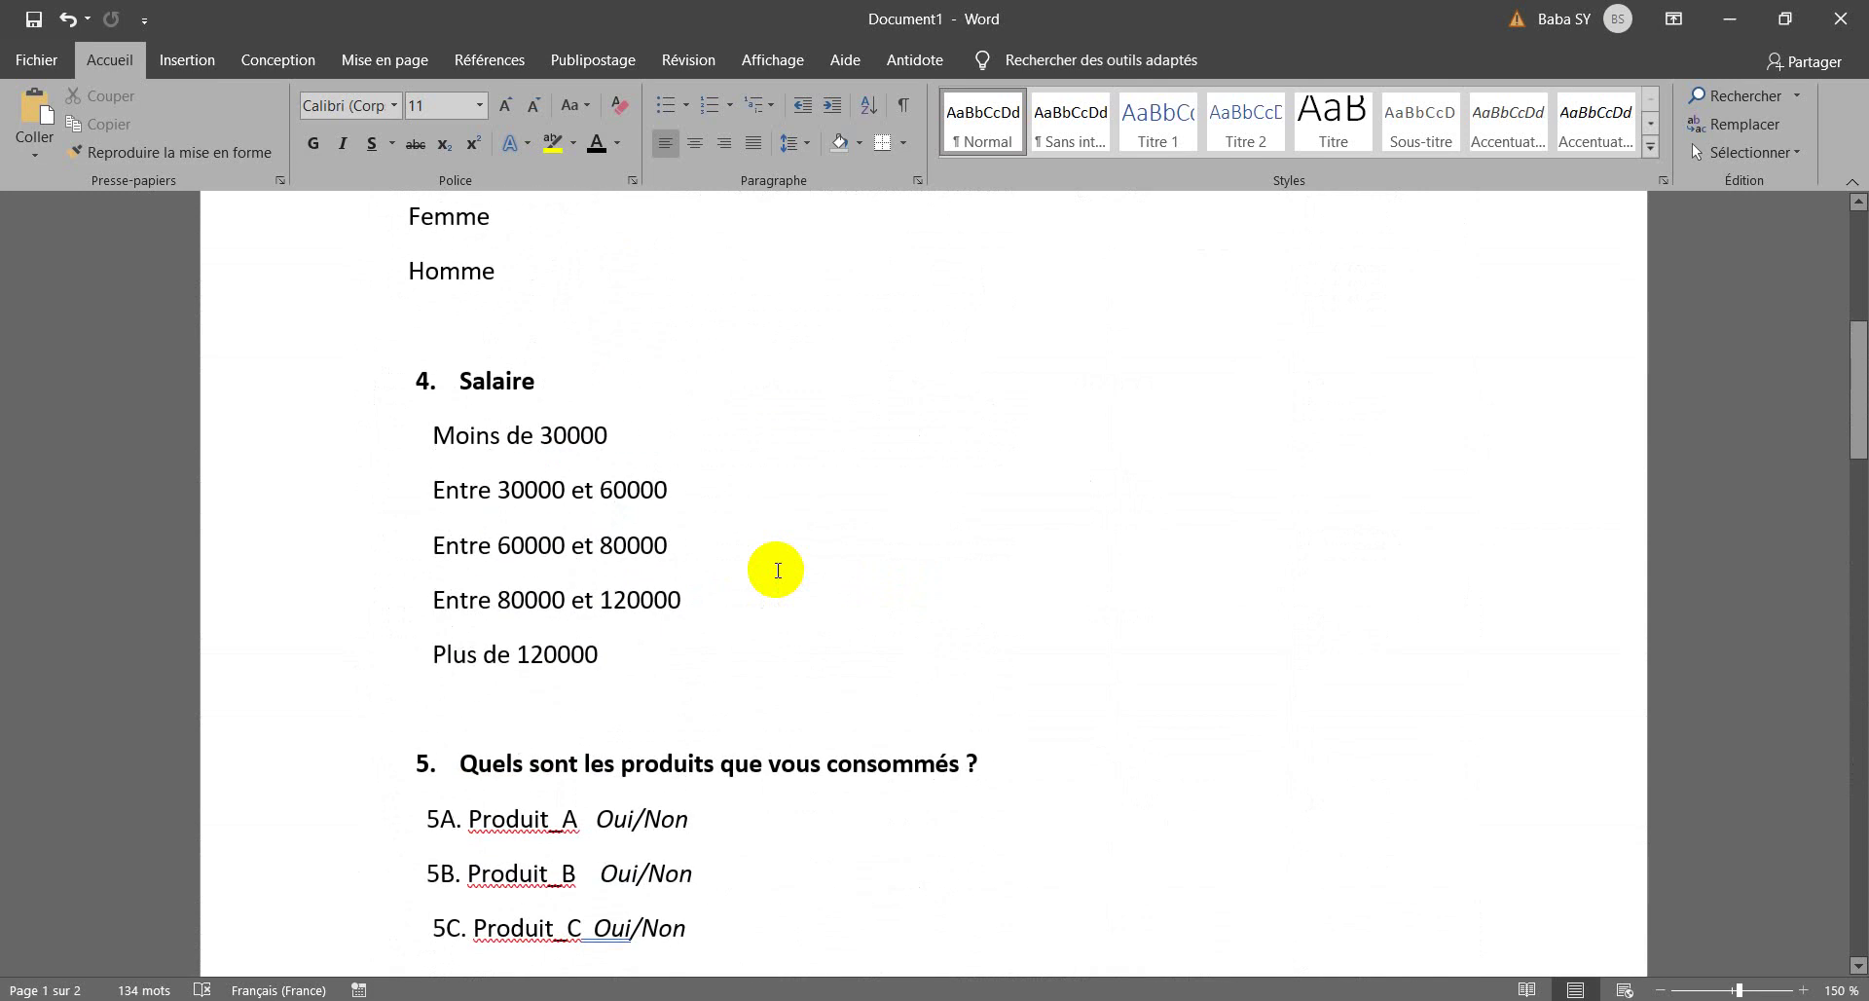
{"action": "scroll", "coordinate": [778, 571], "scroll_direction": "up", "scroll_amount": 5}
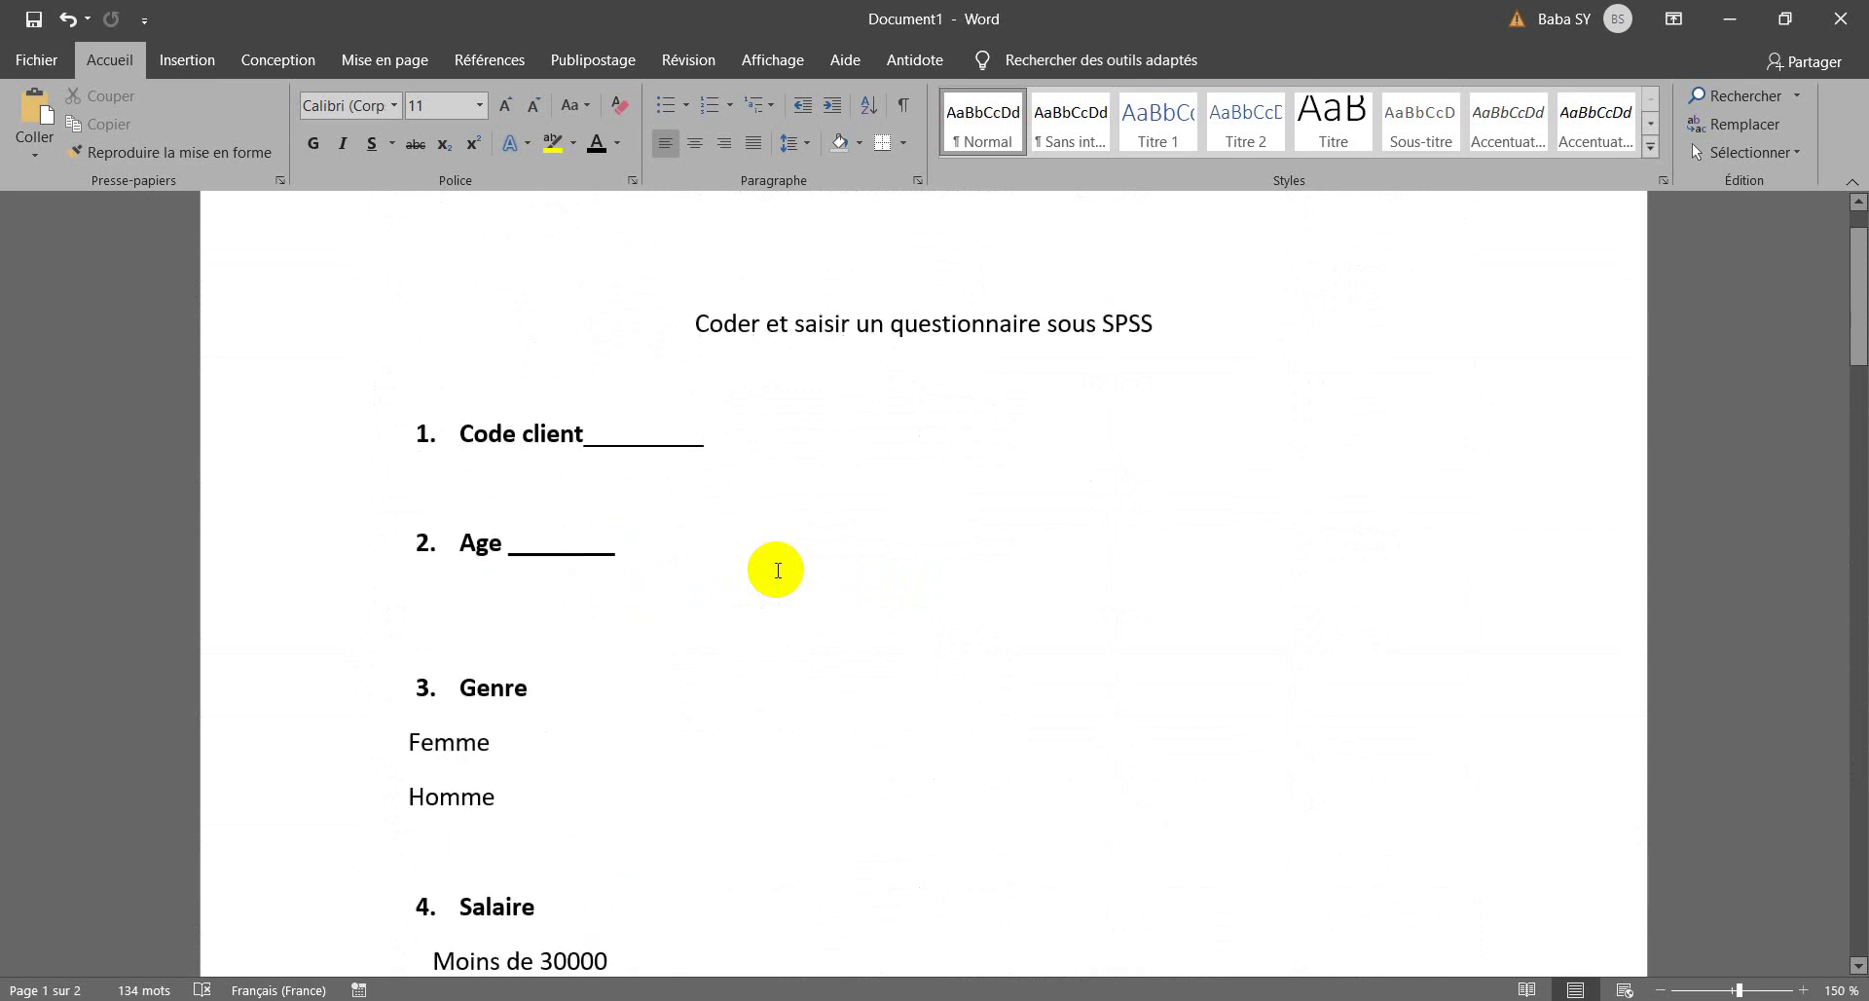
Switch to the SPSS data editor, look at the empty data view and return to the variable view
{"action": "left_click", "coordinate": [447, 1000]}
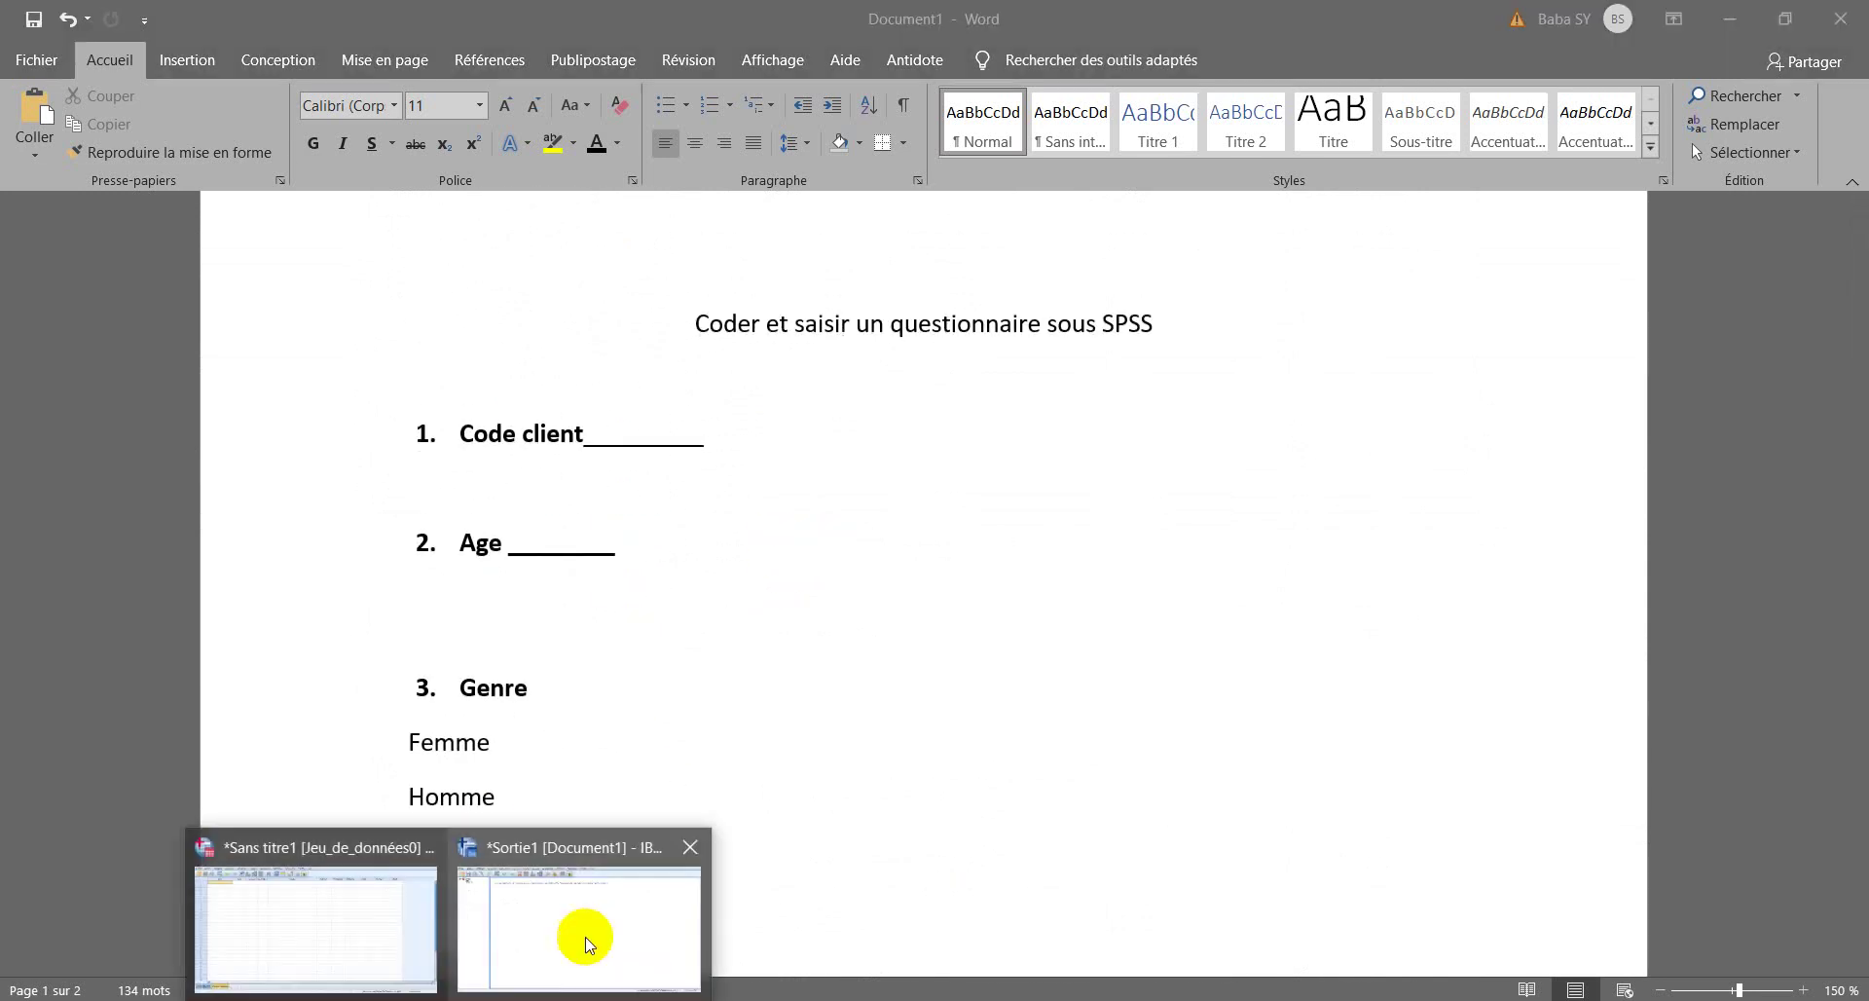
{"action": "left_click", "coordinate": [360, 906]}
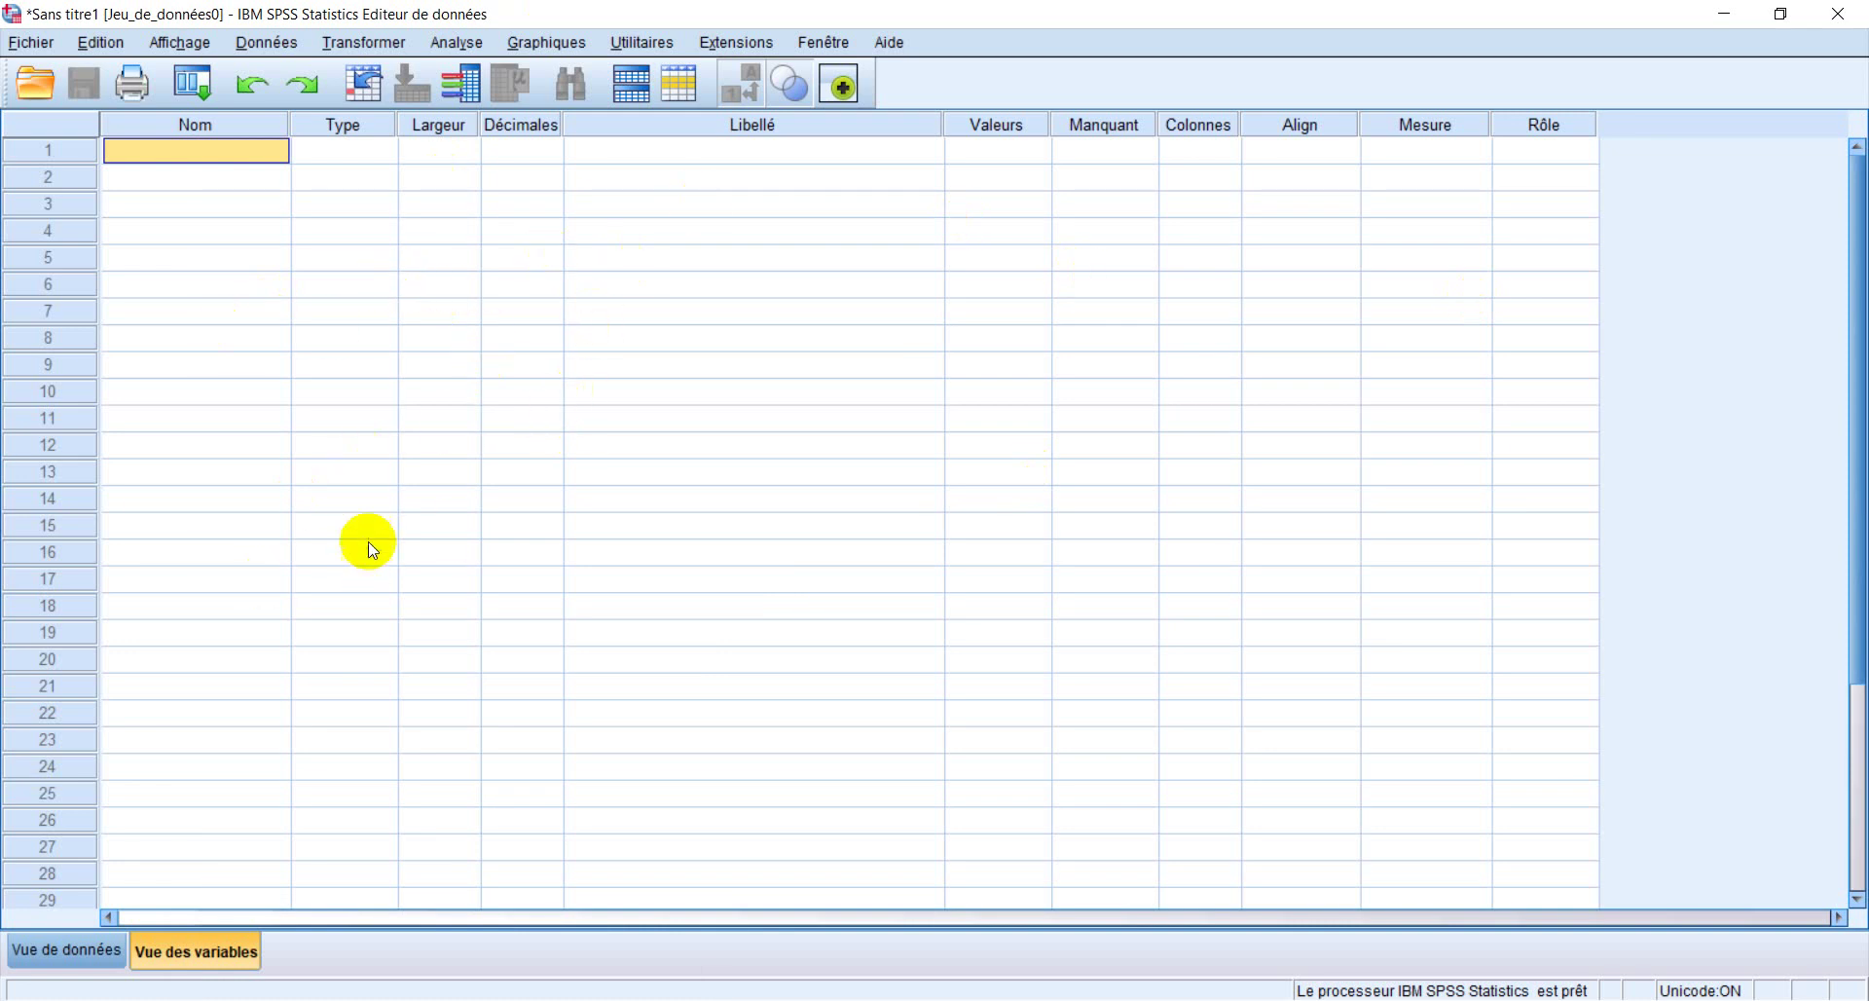
{"action": "left_click", "coordinate": [107, 950]}
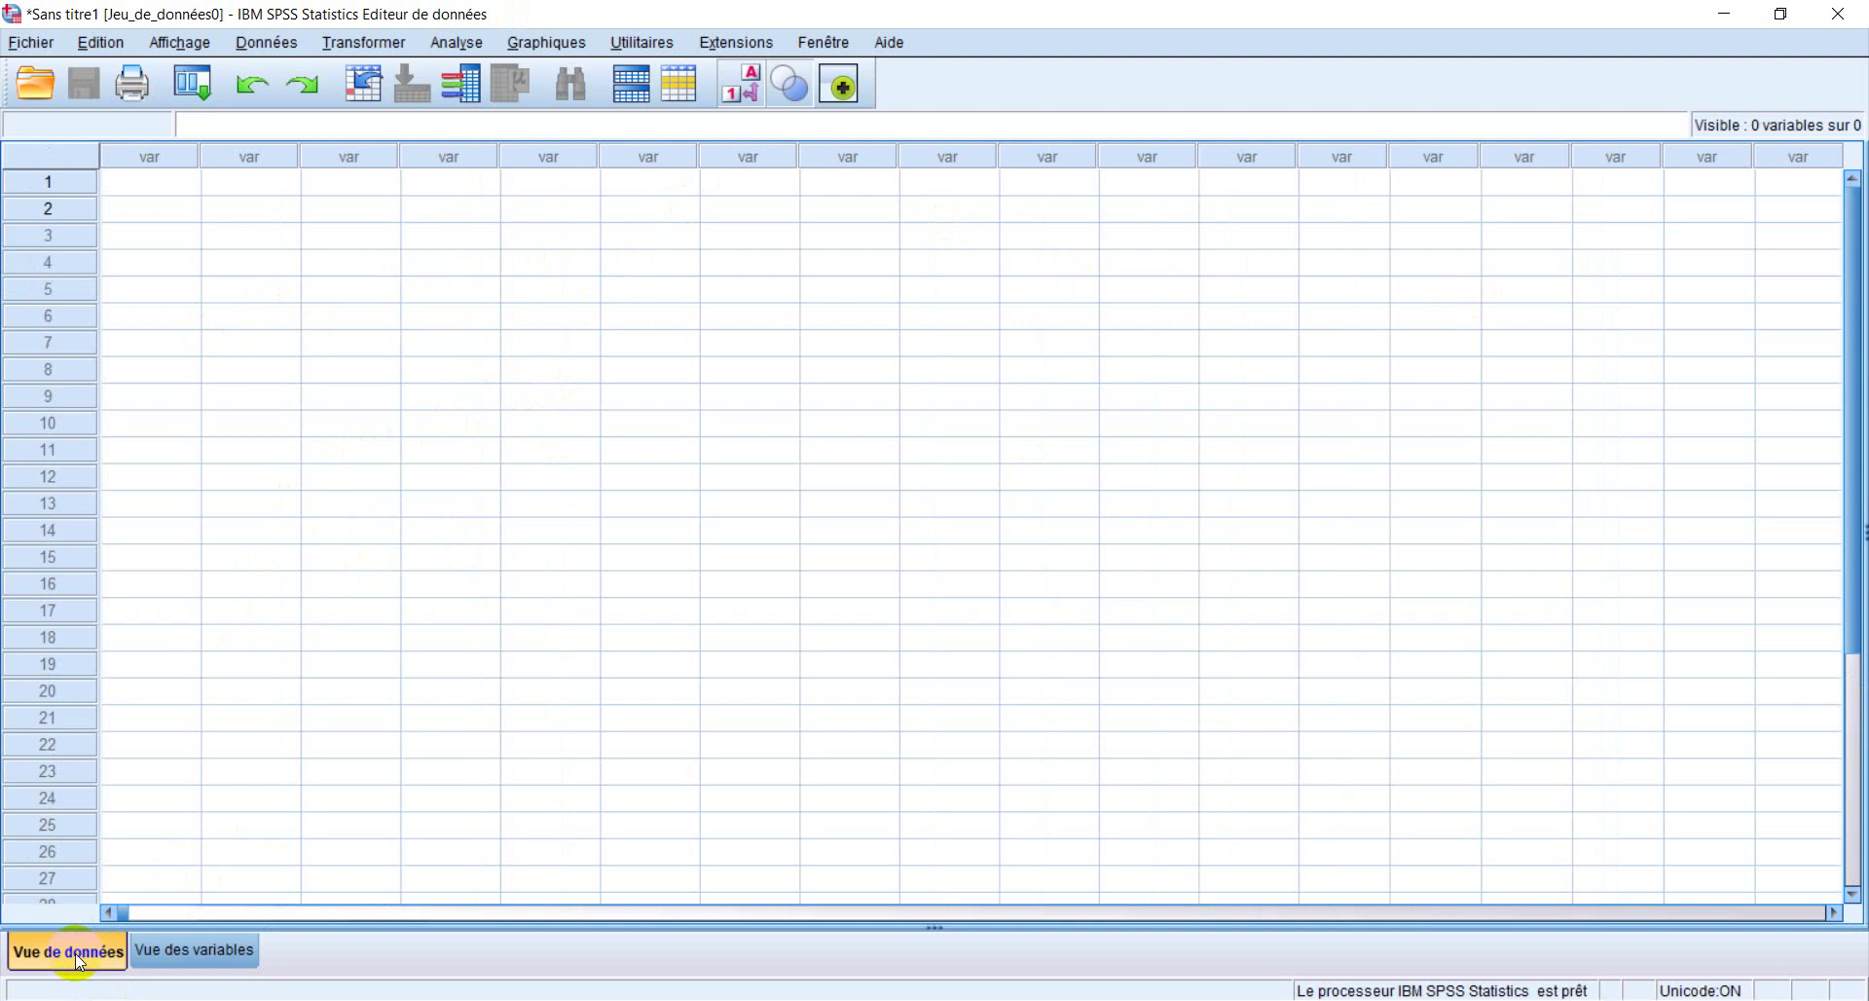
{"action": "left_click", "coordinate": [214, 949]}
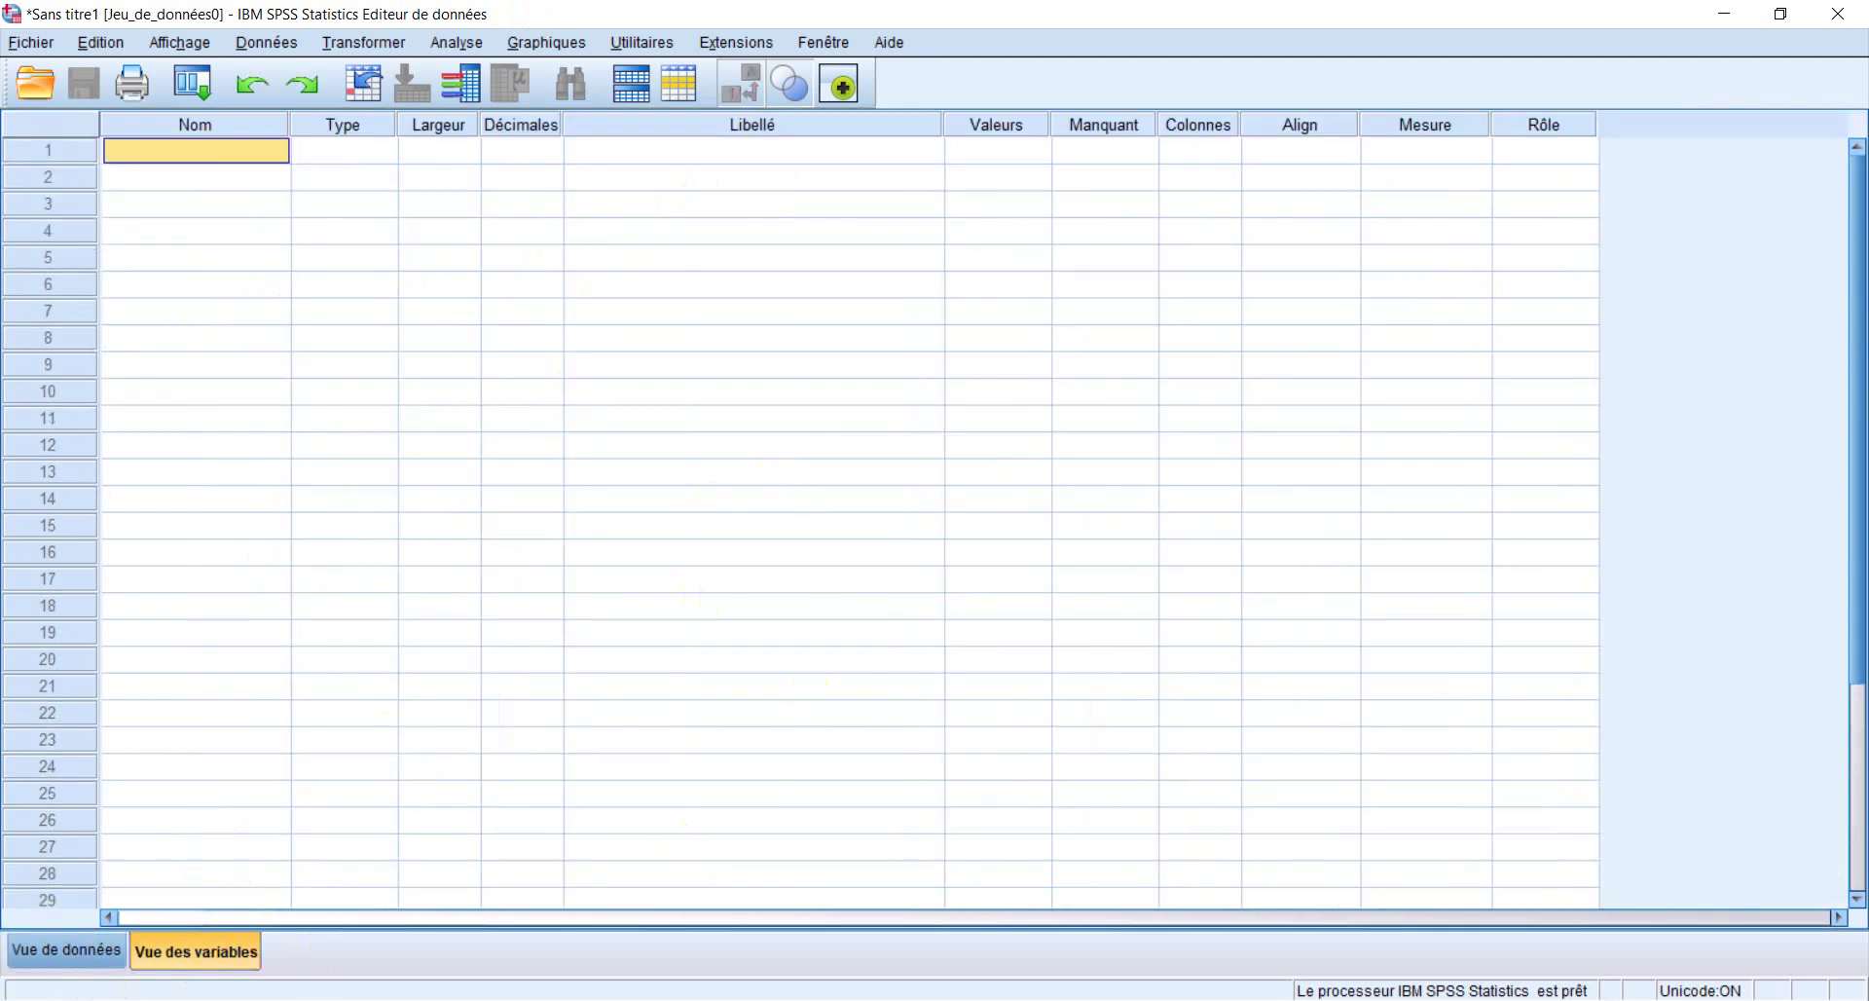
Review the questionnaire again in Word and return to the SPSS variable view
{"action": "mouse_move", "coordinate": [750, 998]}
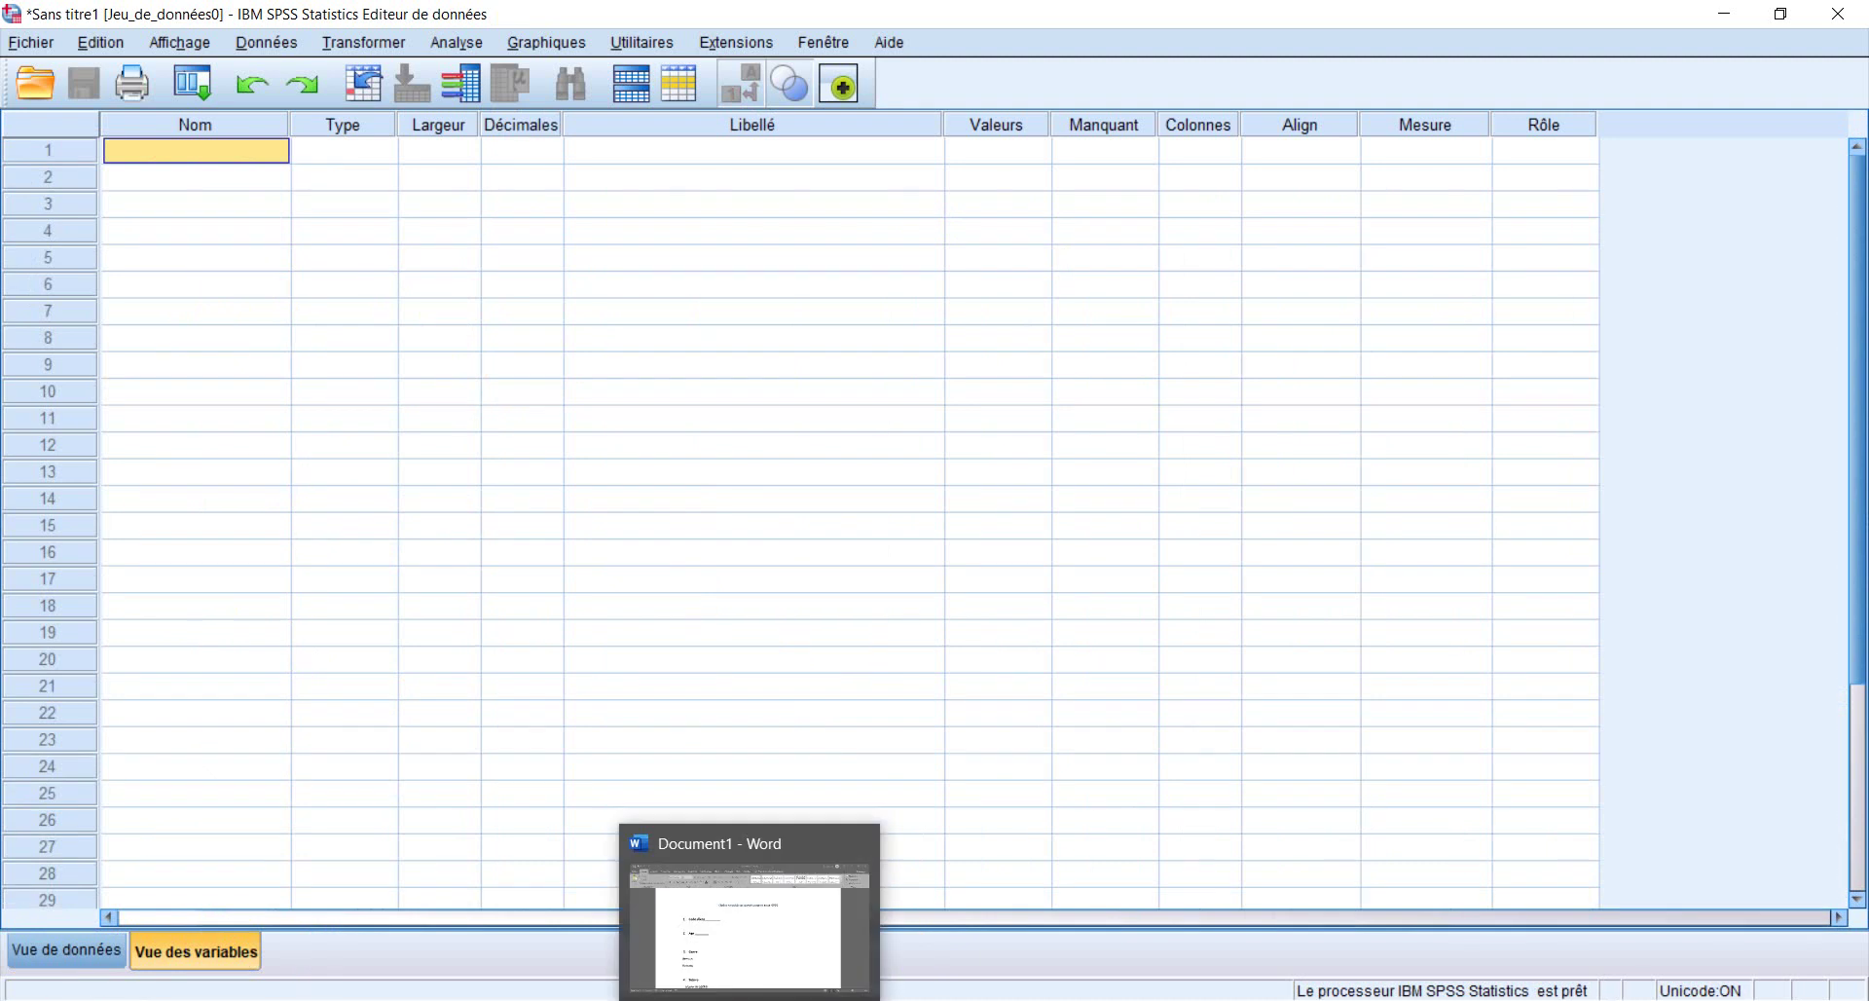
{"action": "left_click", "coordinate": [759, 934]}
{"action": "scroll", "coordinate": [901, 430], "scroll_direction": "down", "scroll_amount": 15}
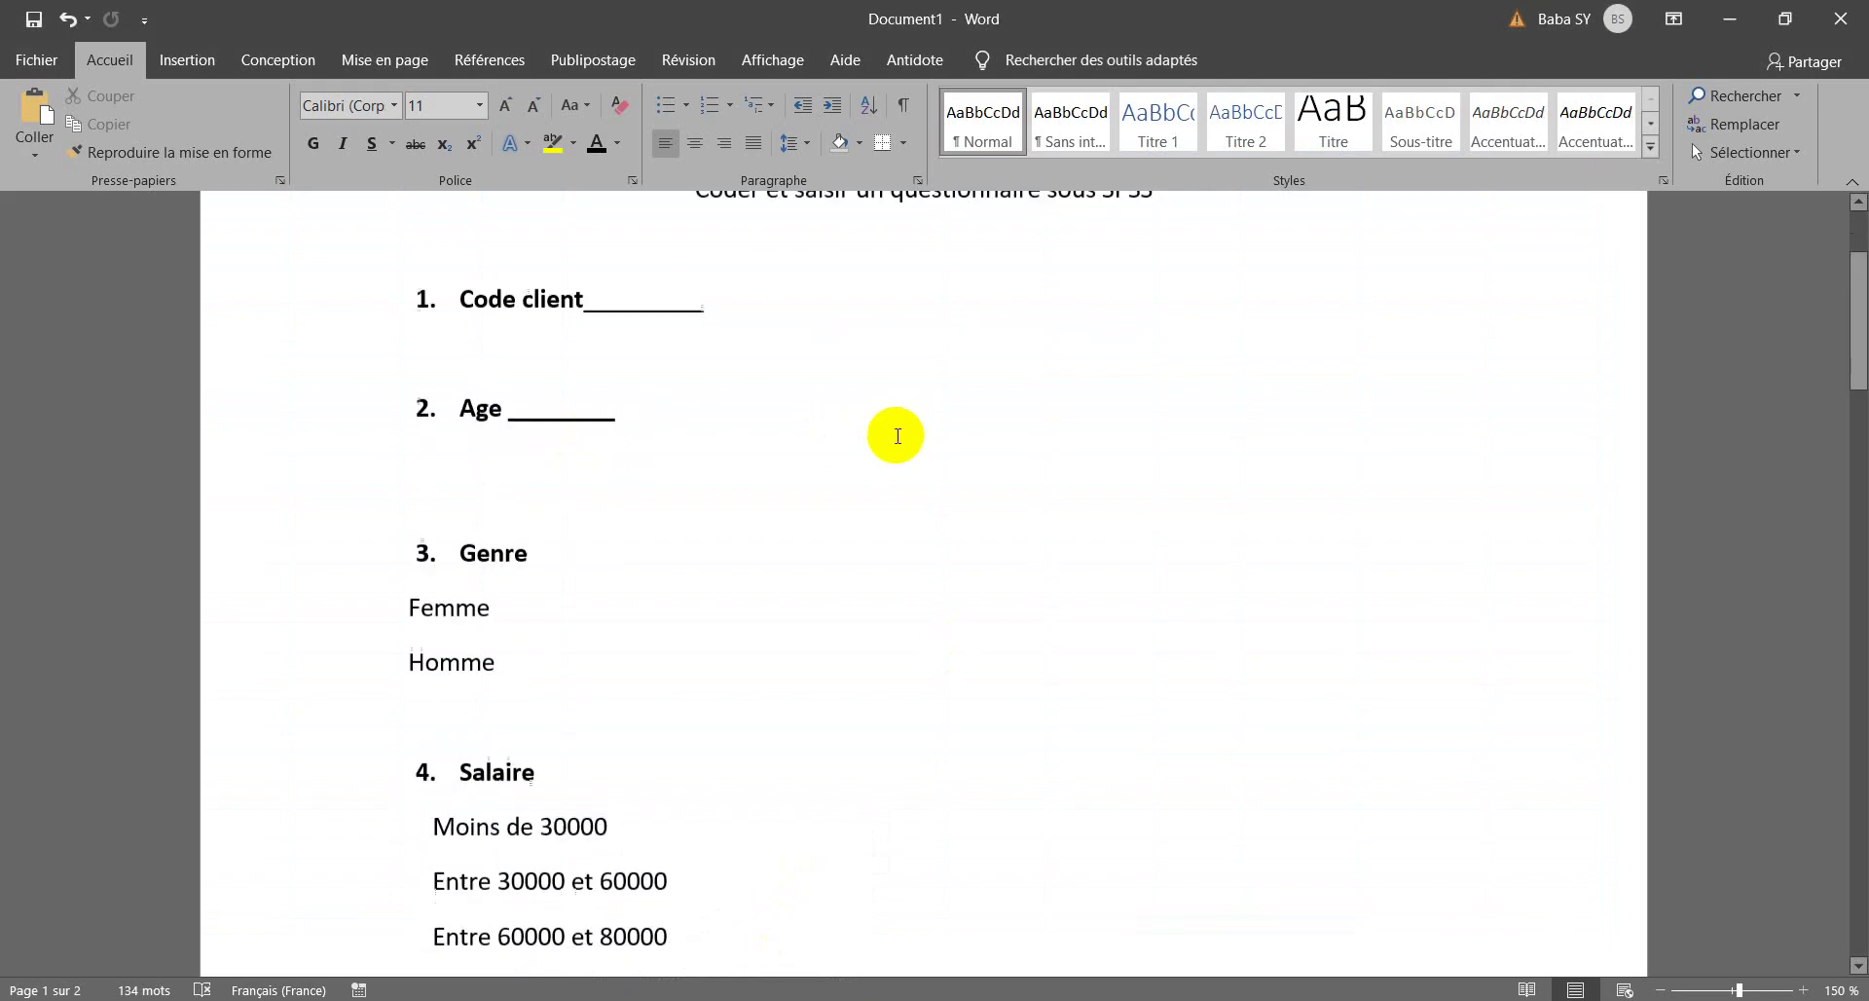
{"action": "scroll", "coordinate": [904, 449], "scroll_direction": "down", "scroll_amount": 9}
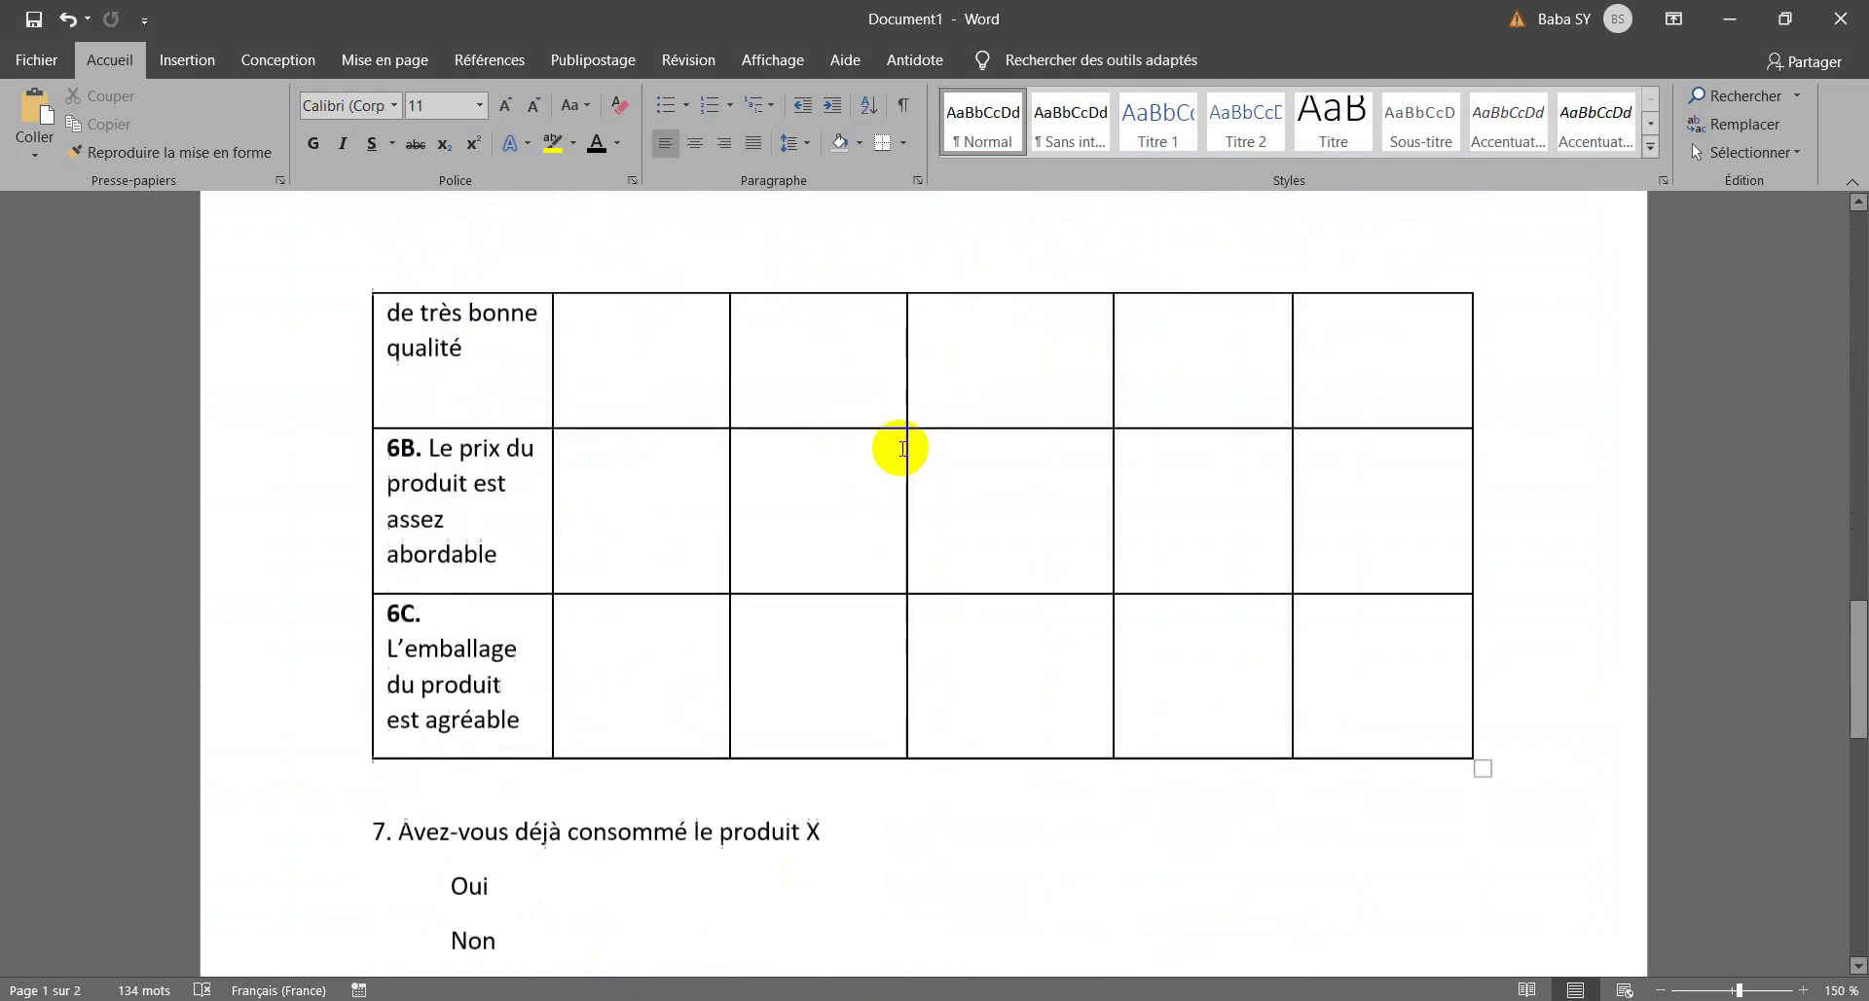
{"action": "scroll", "coordinate": [903, 449], "scroll_direction": "up", "scroll_amount": 10}
{"action": "scroll", "coordinate": [901, 453], "scroll_direction": "up", "scroll_amount": 14}
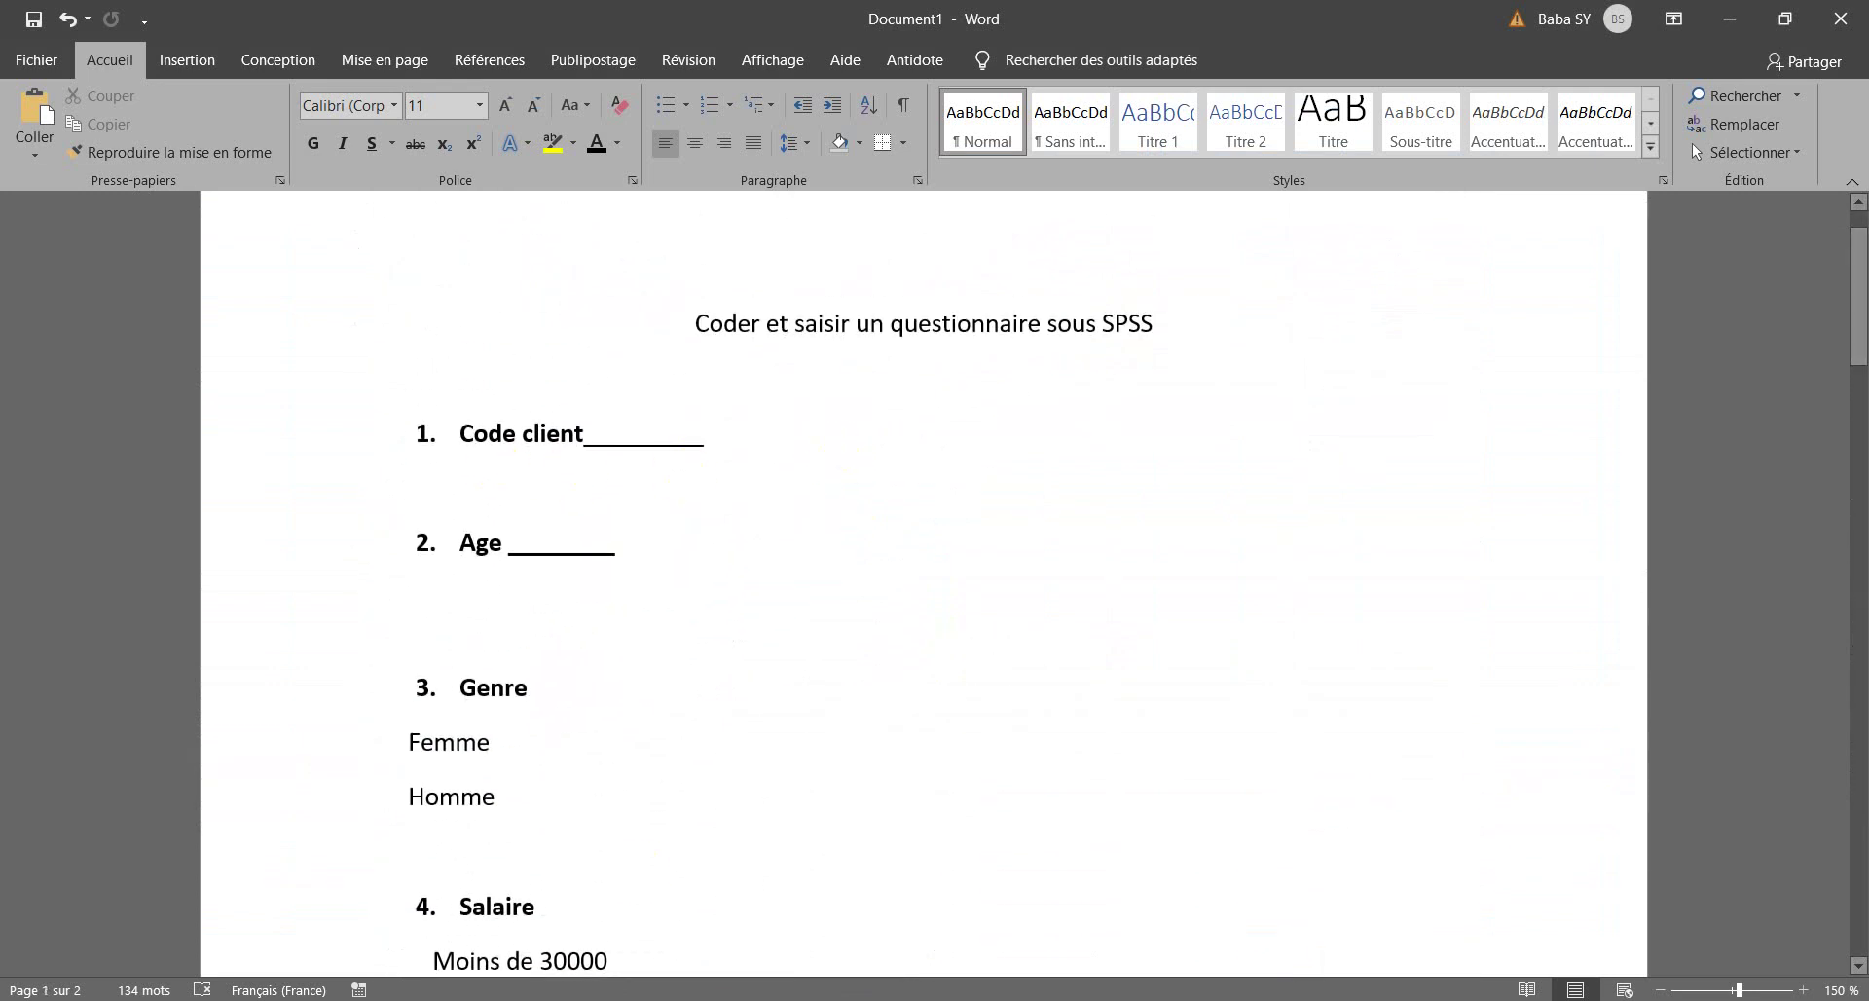
{"action": "key", "text": "alt+Tab"}
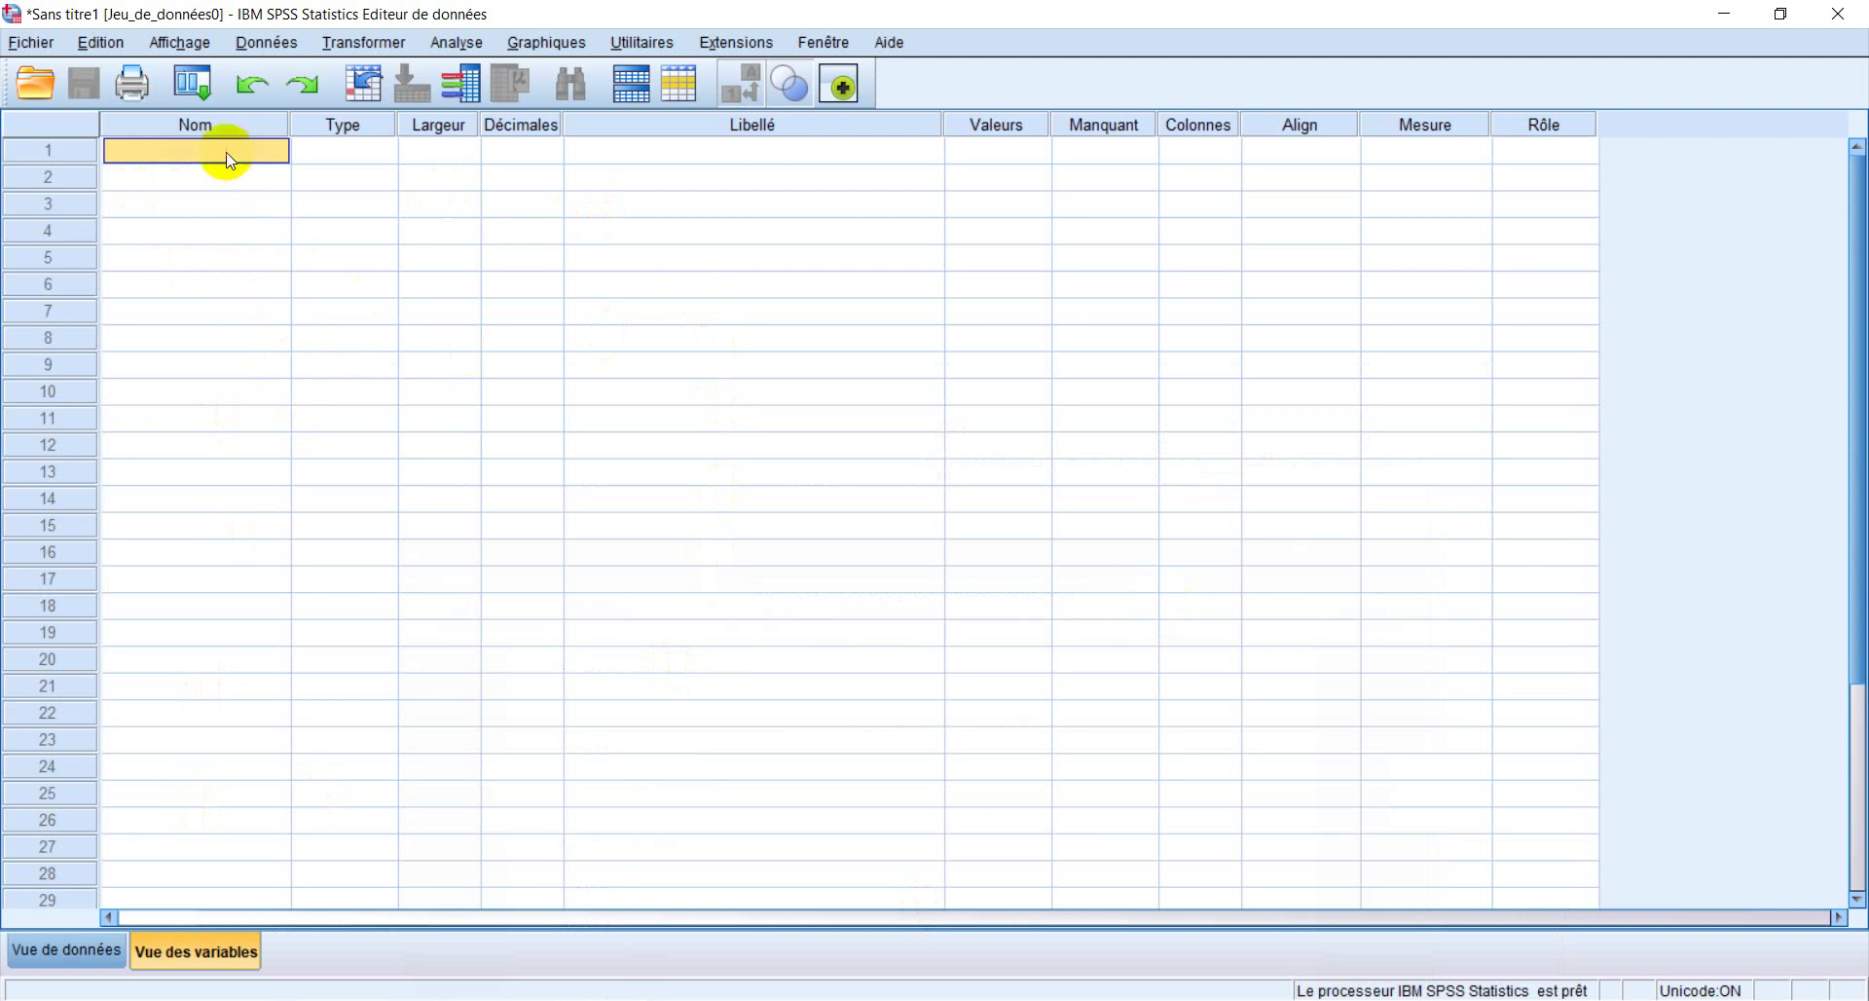
Try to name the first variable Q1.Code-client
{"action": "left_click", "coordinate": [163, 151]}
{"action": "type", "text": "q"}
{"action": "key", "text": "BackSpace"}
{"action": "type", "text": "Q1."}
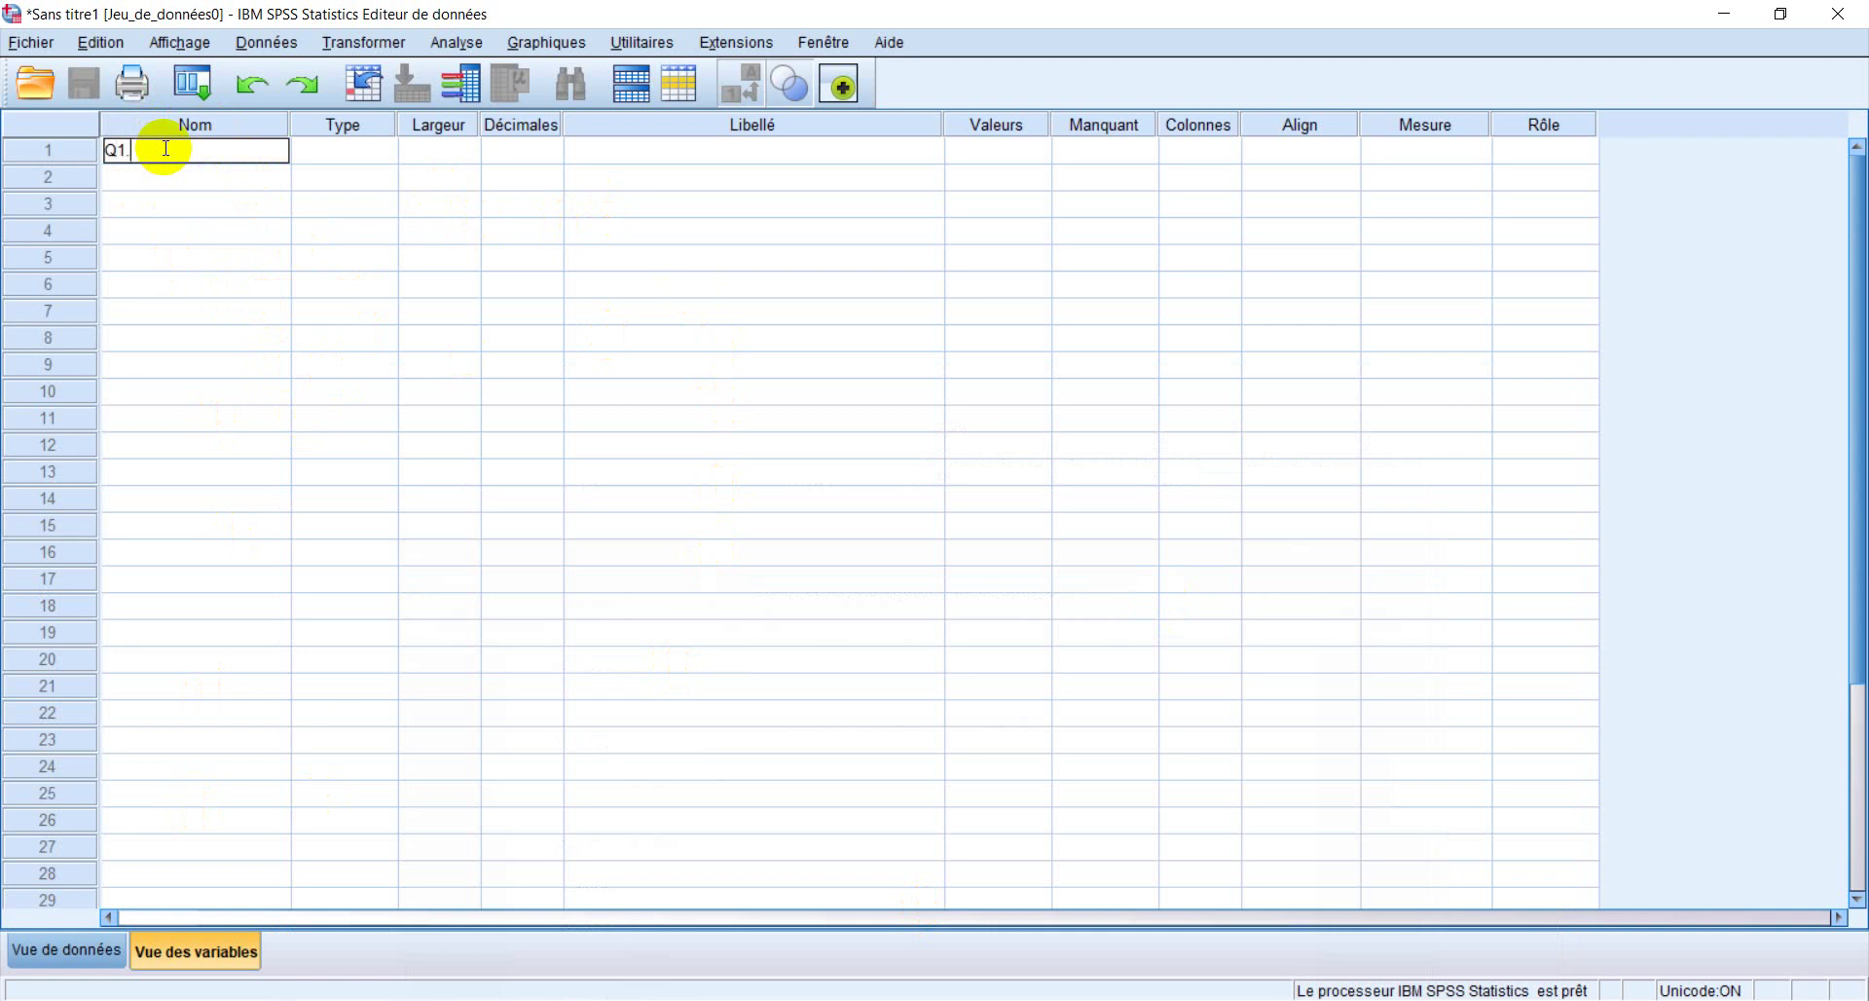
{"action": "type", "text": "Code-client"}
{"action": "key", "text": "Return"}
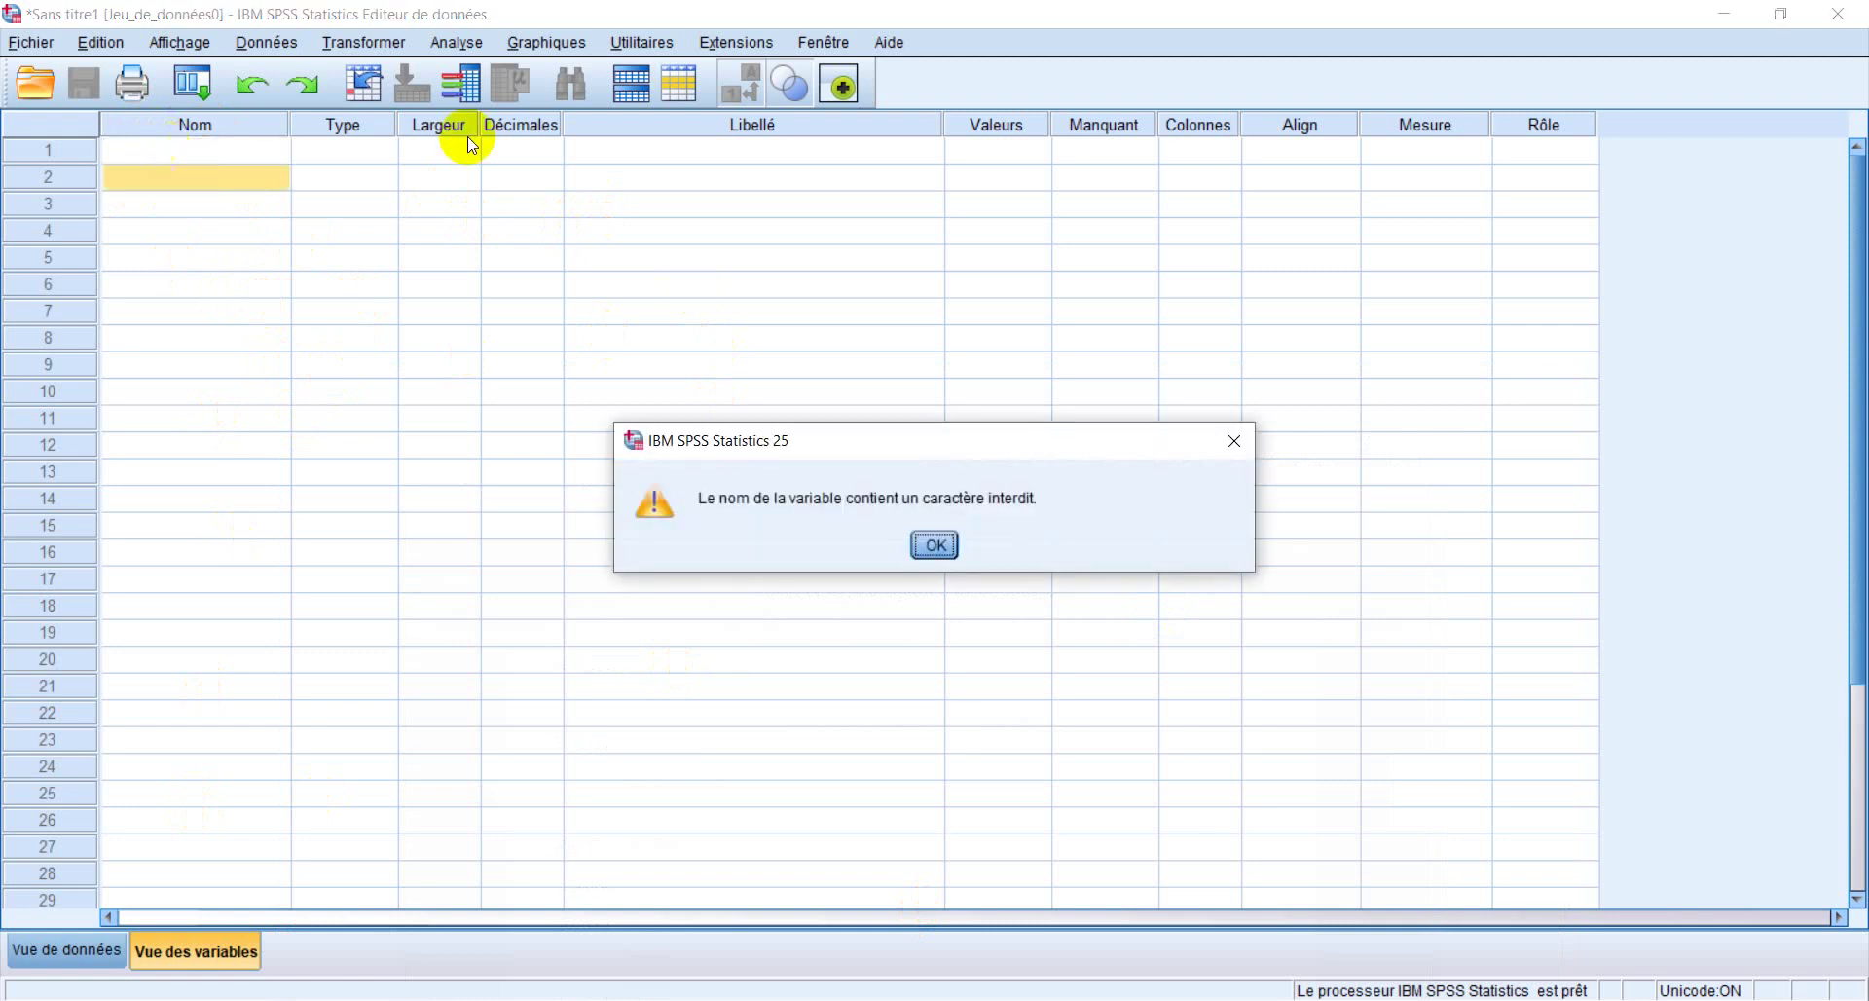
{"action": "left_click", "coordinate": [1233, 440]}
Create the first variable with the name Q1.Code_cilent
{"action": "double_click", "coordinate": [236, 148]}
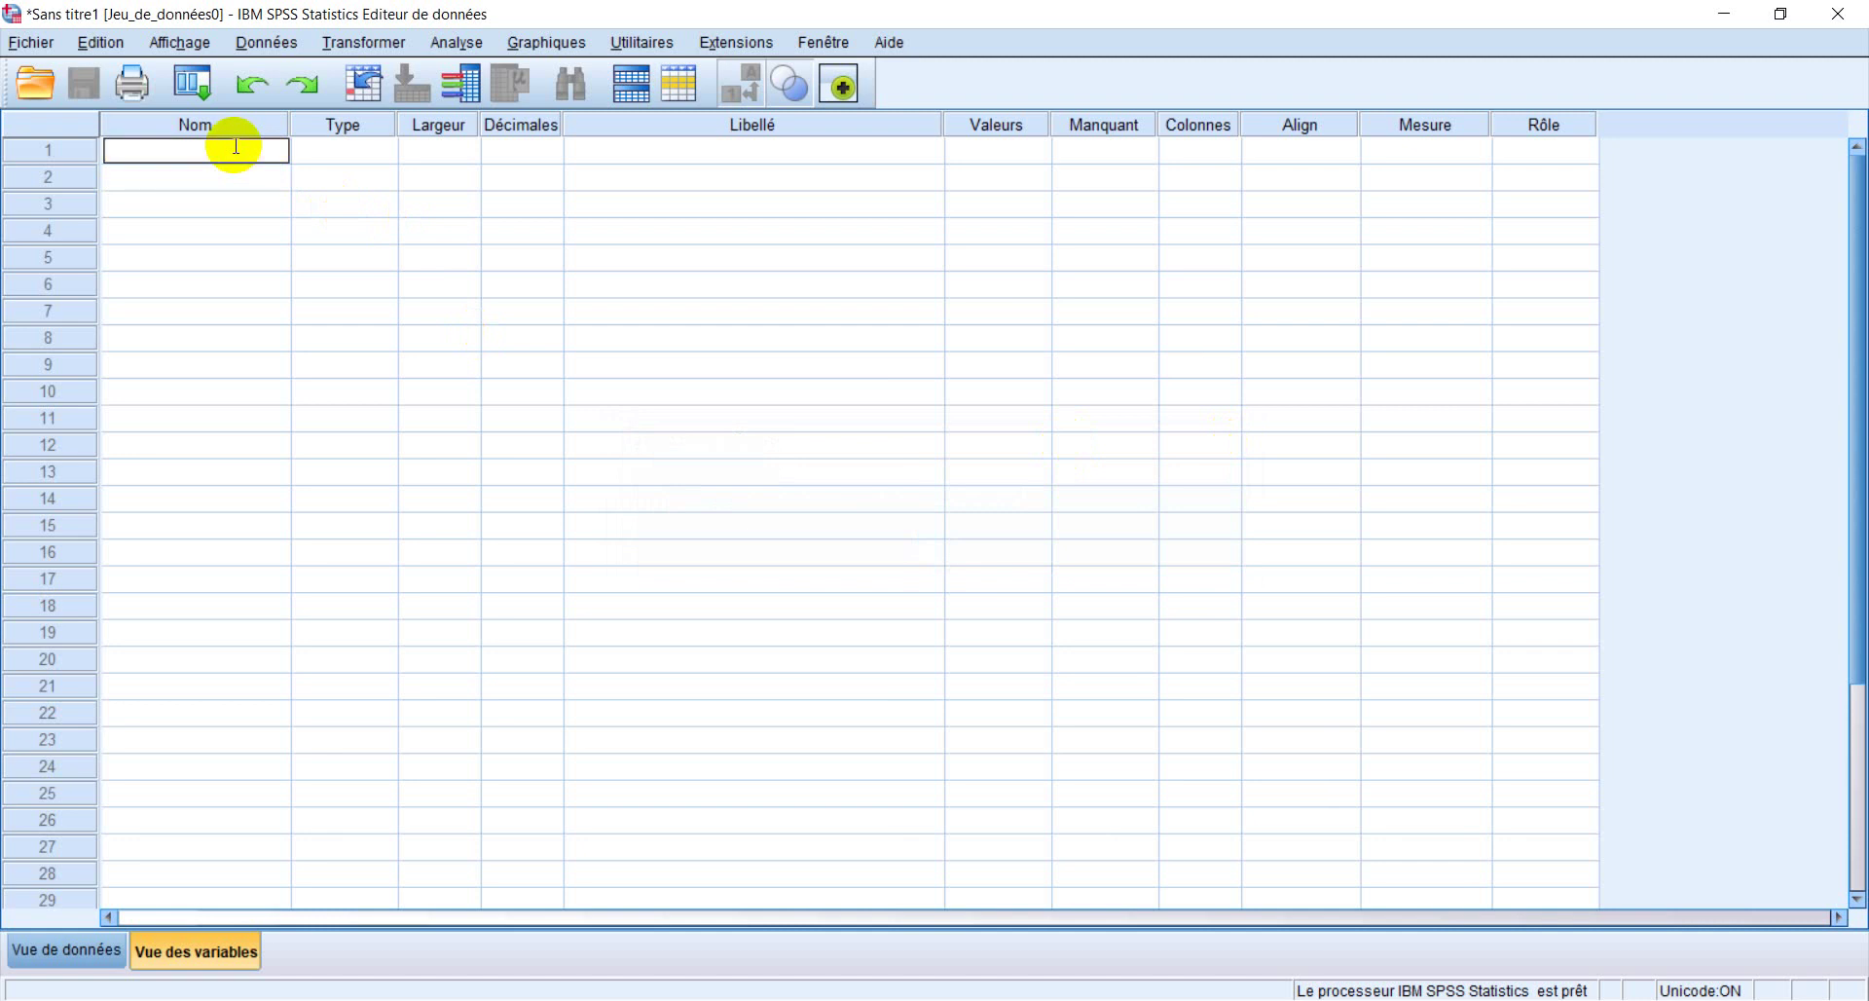
{"action": "type", "text": "Q1."}
{"action": "type", "text": "Code_cilent"}
{"action": "key", "text": "Return"}
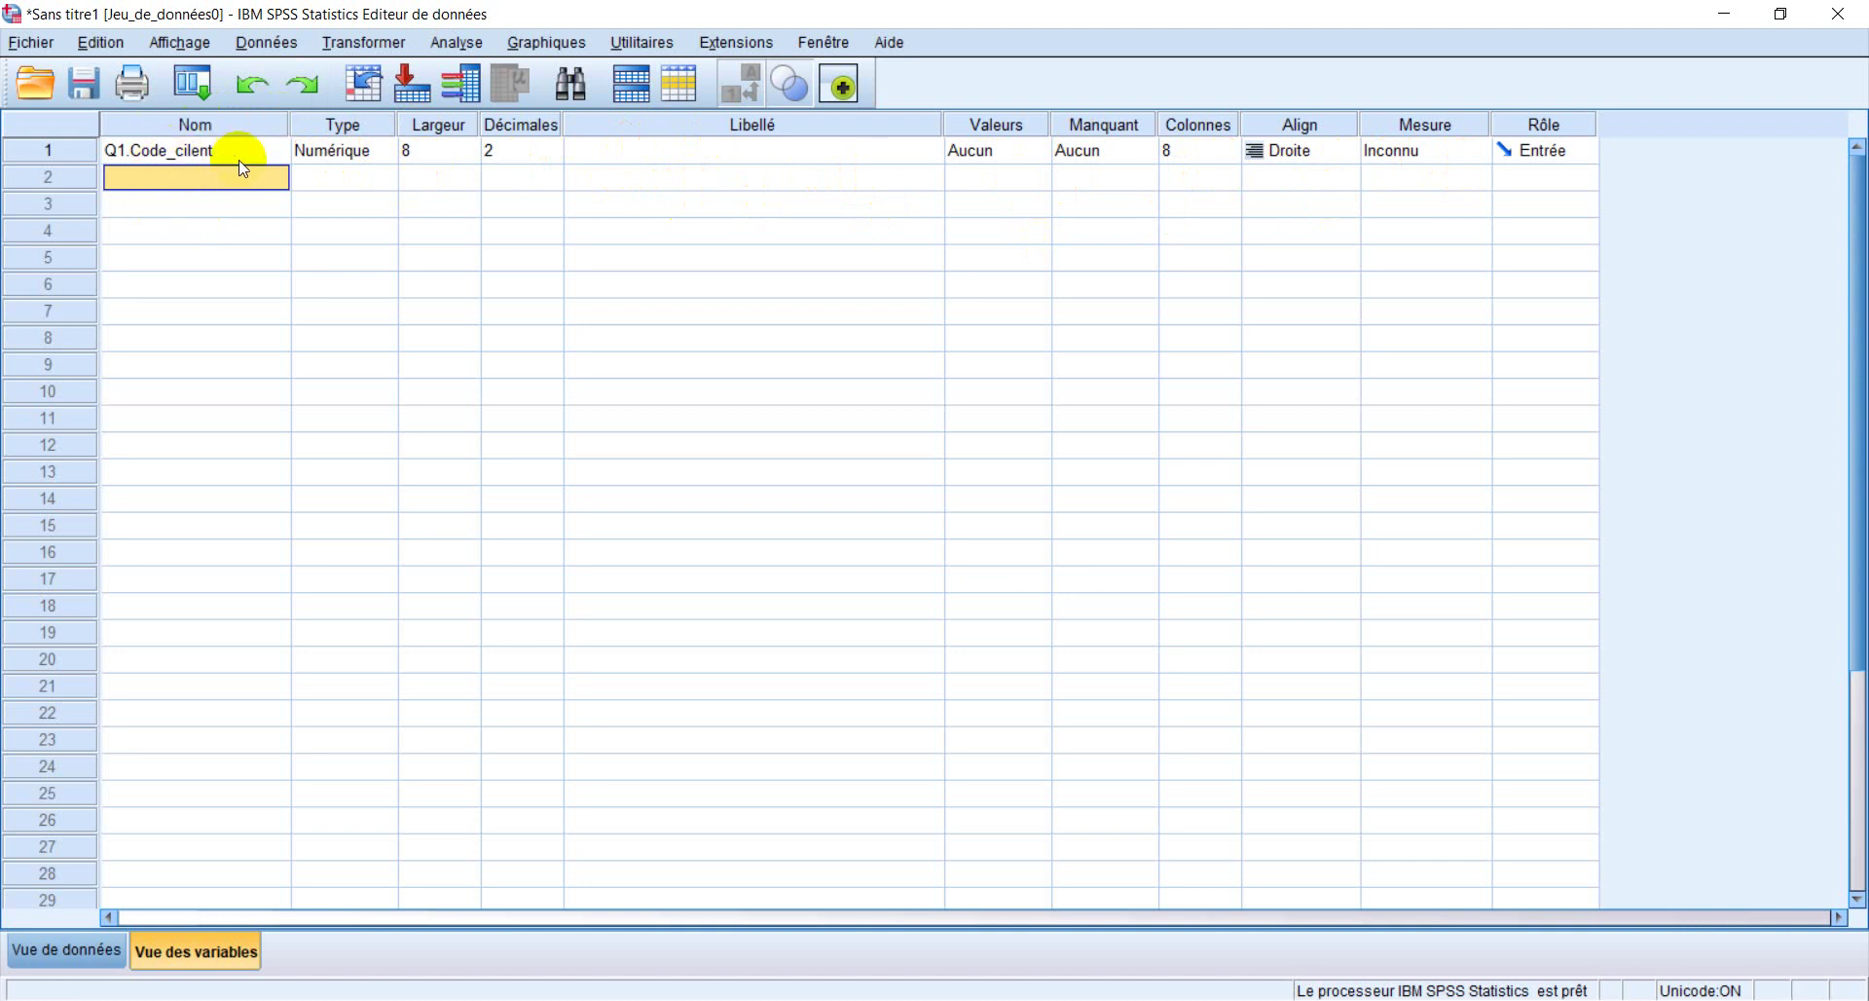
Correct the spelling of the first variable's name to Q1.Code_client
{"action": "left_click", "coordinate": [194, 153]}
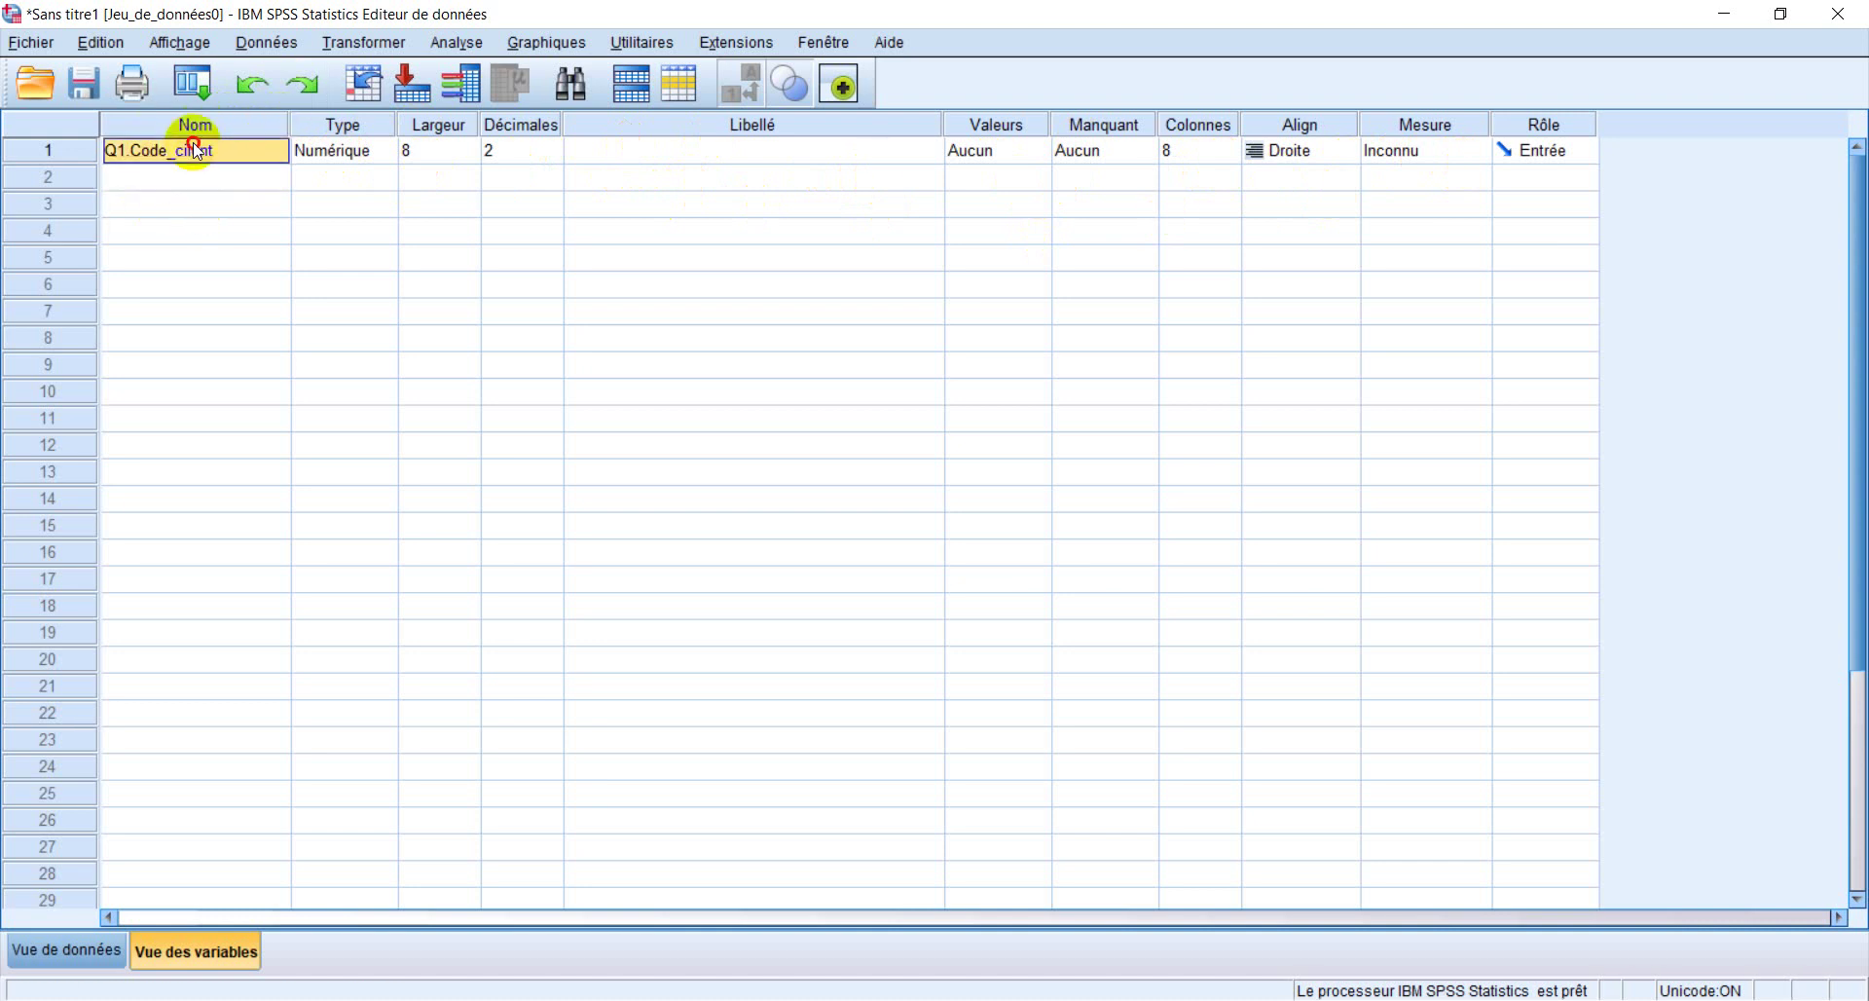
{"action": "double_click", "coordinate": [199, 162]}
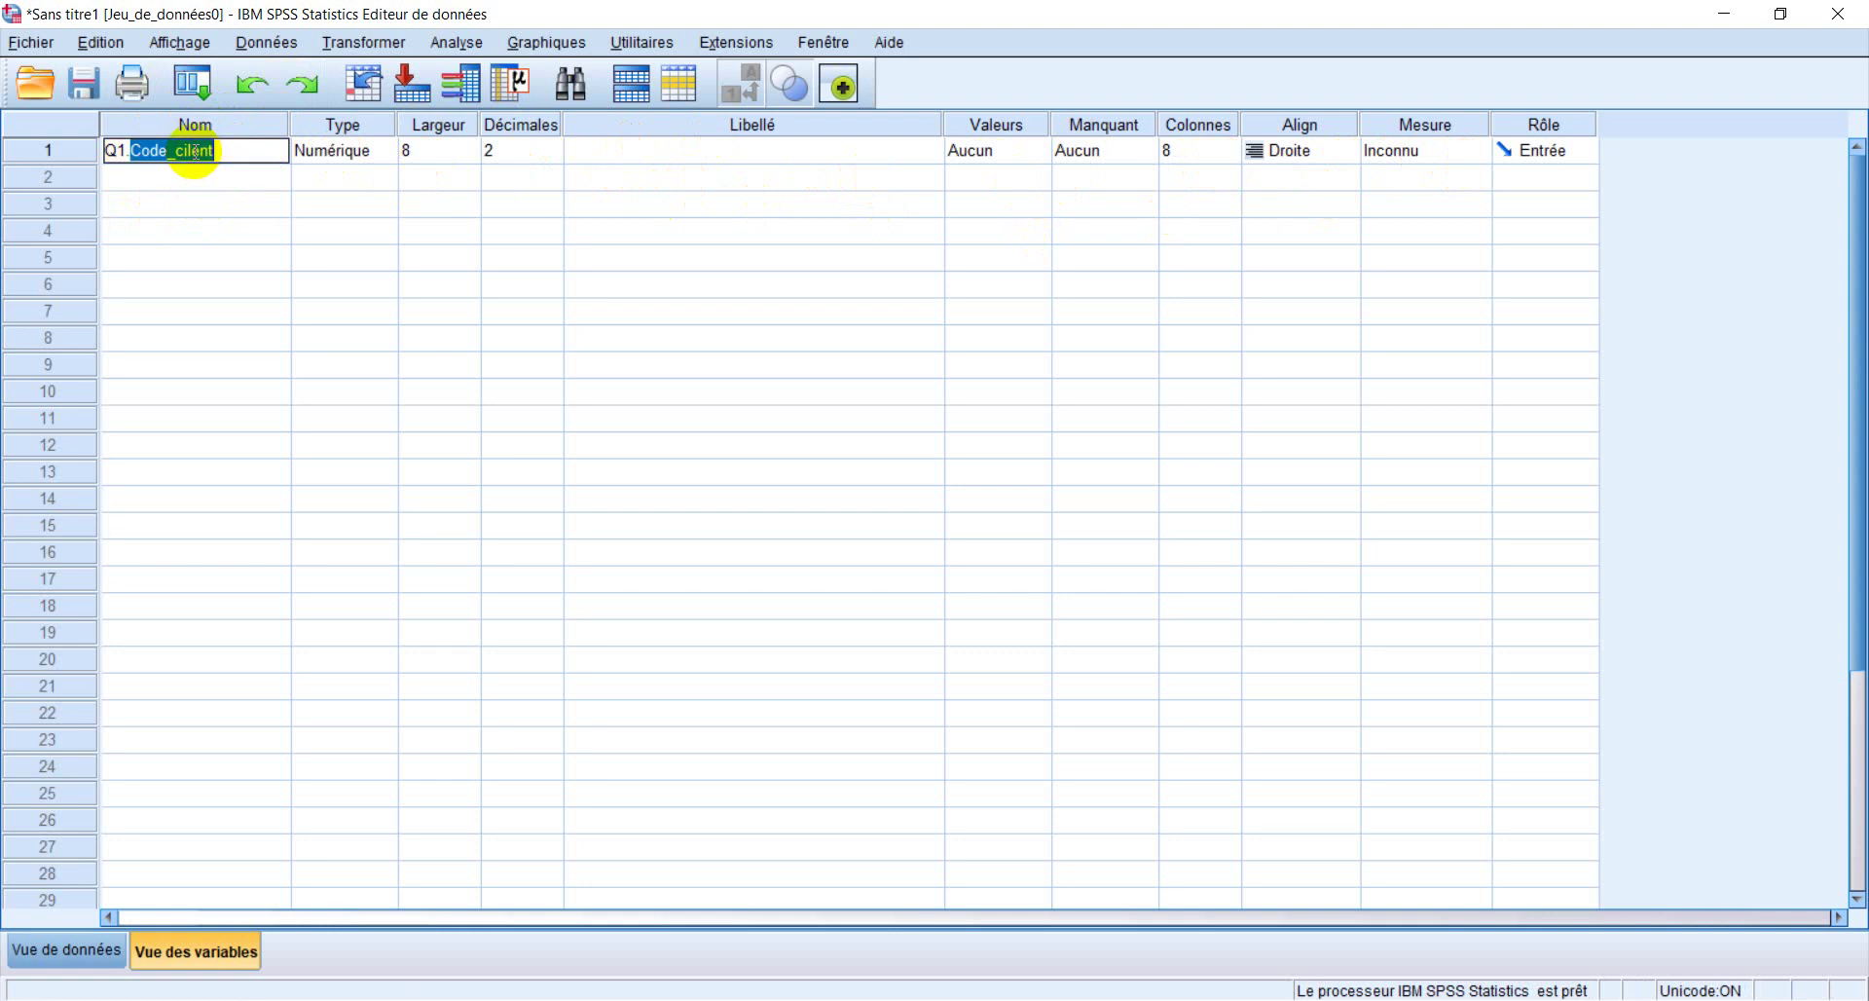
{"action": "left_click", "coordinate": [193, 154]}
{"action": "key", "text": "BackSpace"}
{"action": "key", "text": "BackSpace"}
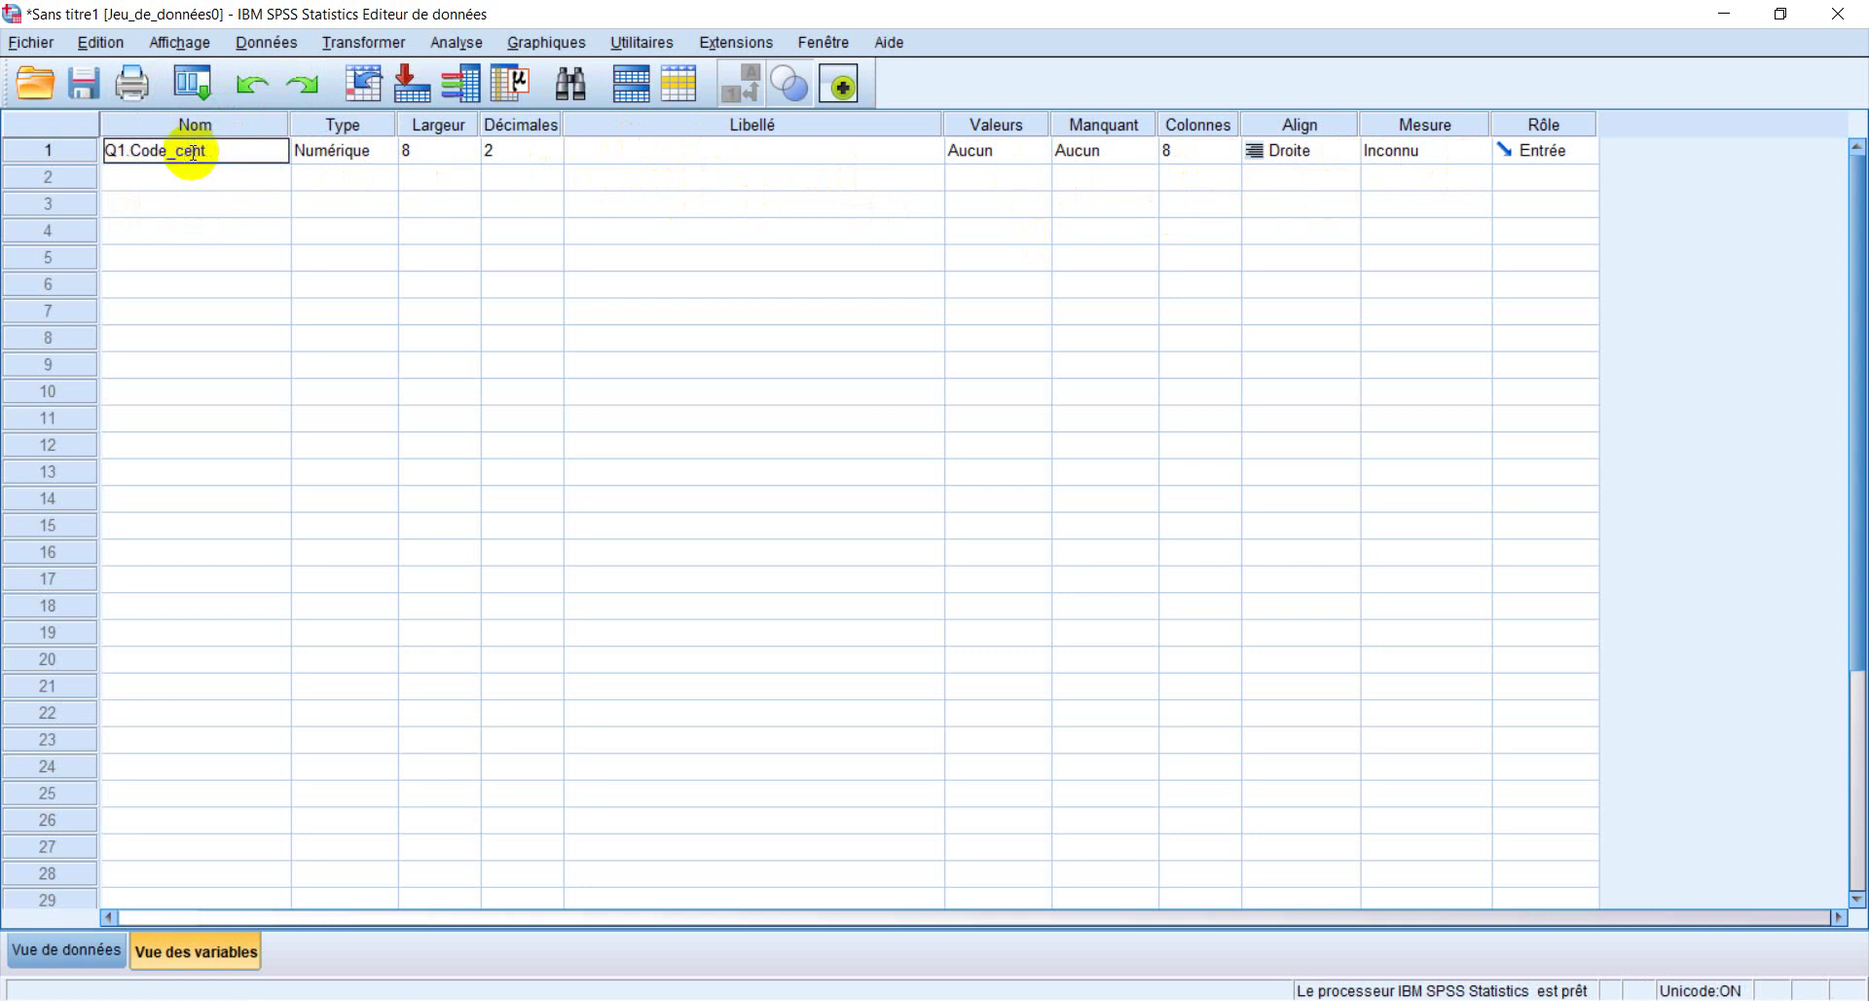
{"action": "type", "text": "li"}
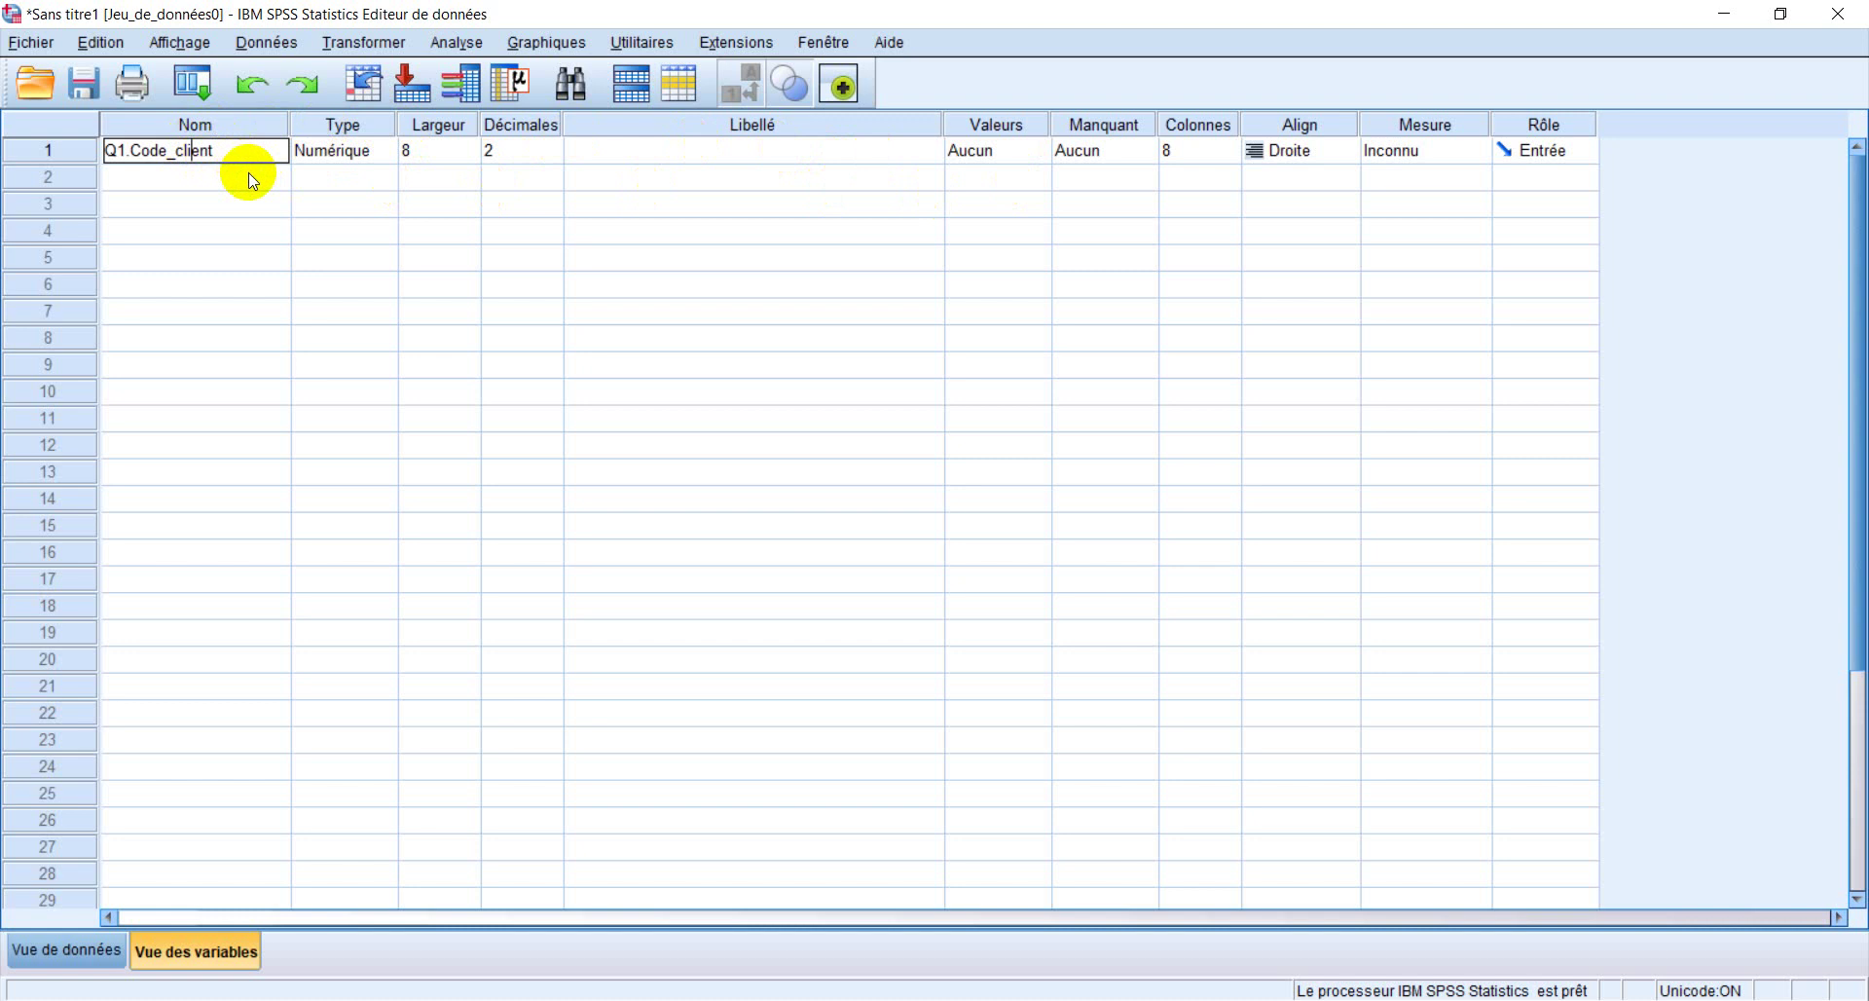
Set the type of Q1.Code_client to Chaîne and its label to "Code du client"
{"action": "left_click", "coordinate": [388, 153]}
{"action": "left_click", "coordinate": [388, 154]}
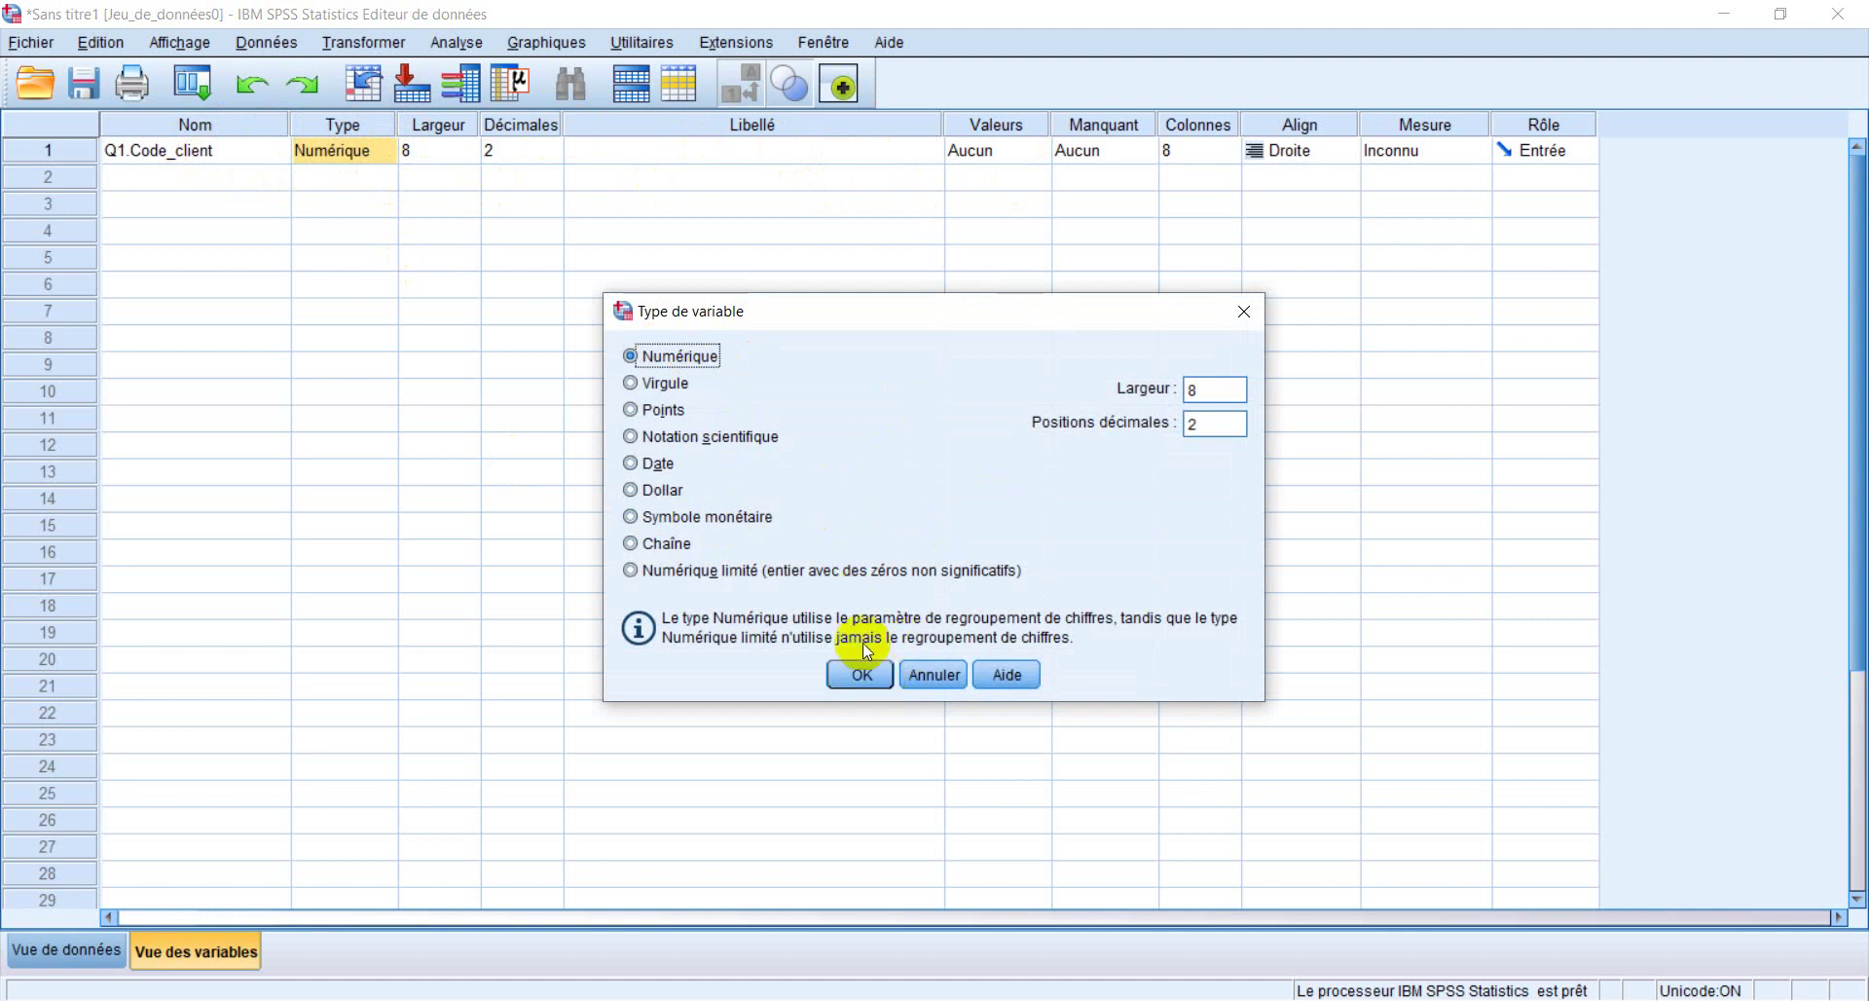
{"action": "left_click", "coordinate": [673, 547]}
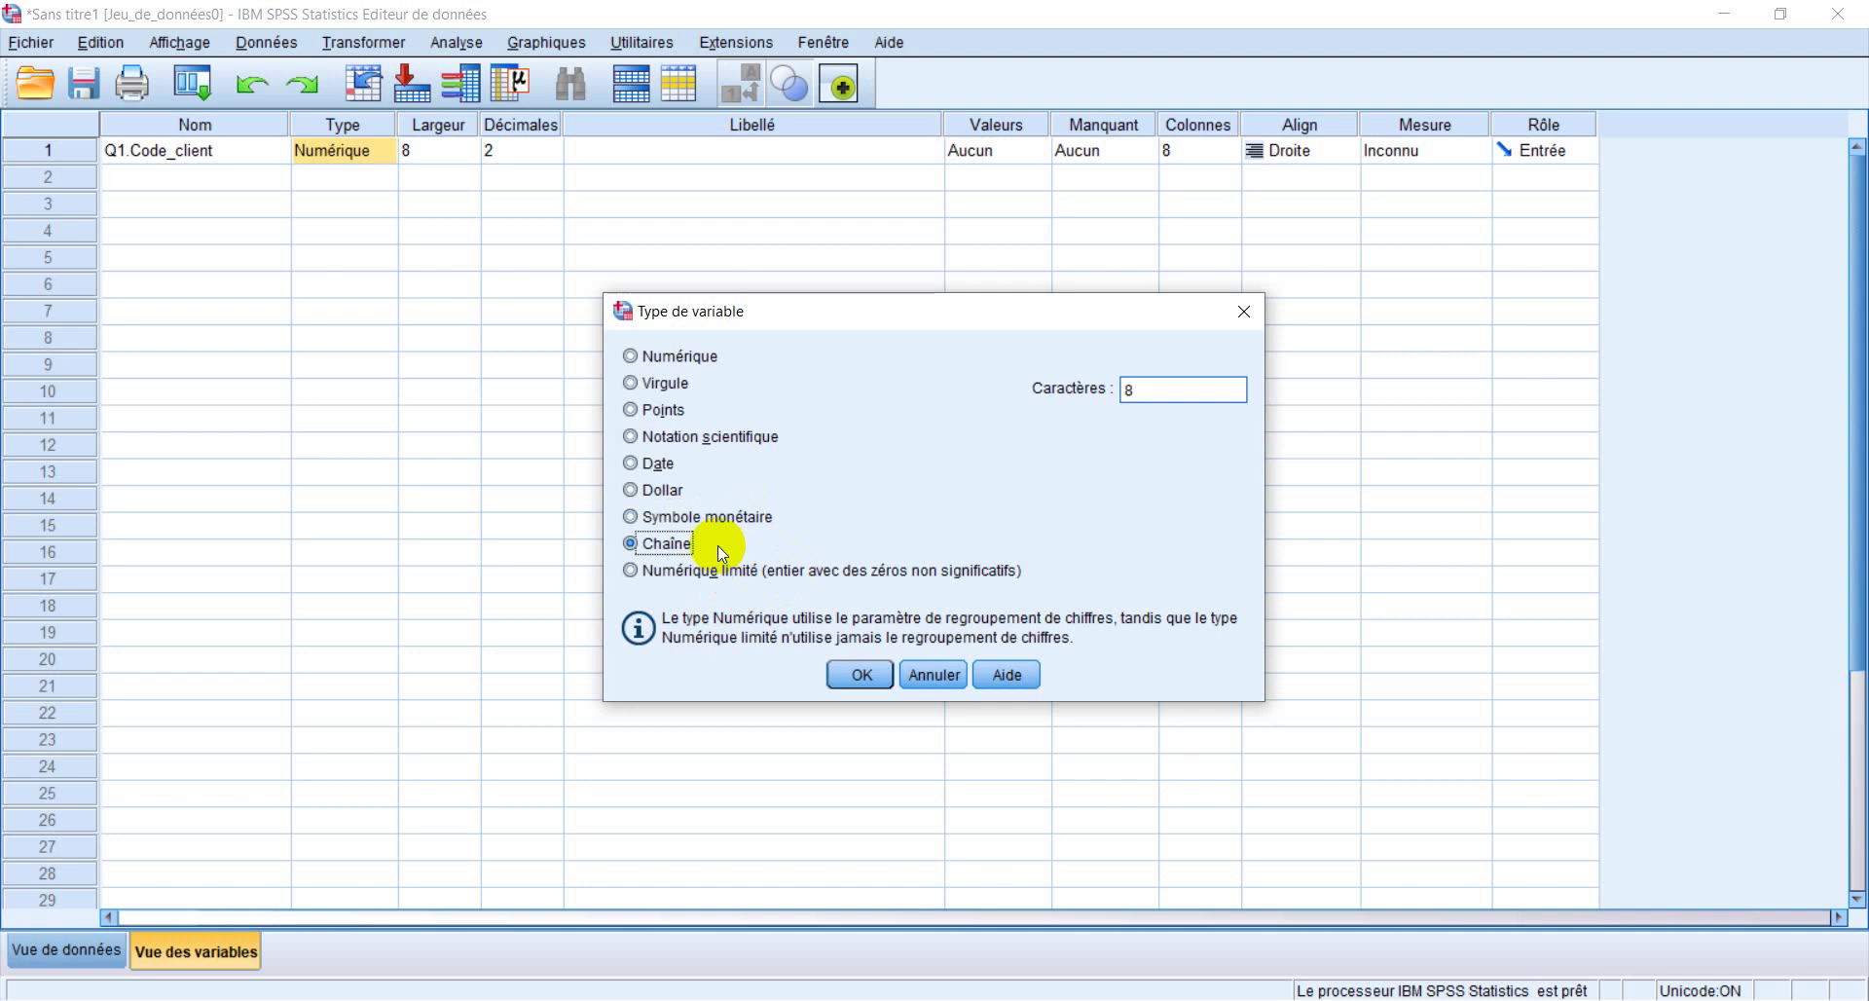
{"action": "left_click", "coordinate": [860, 676]}
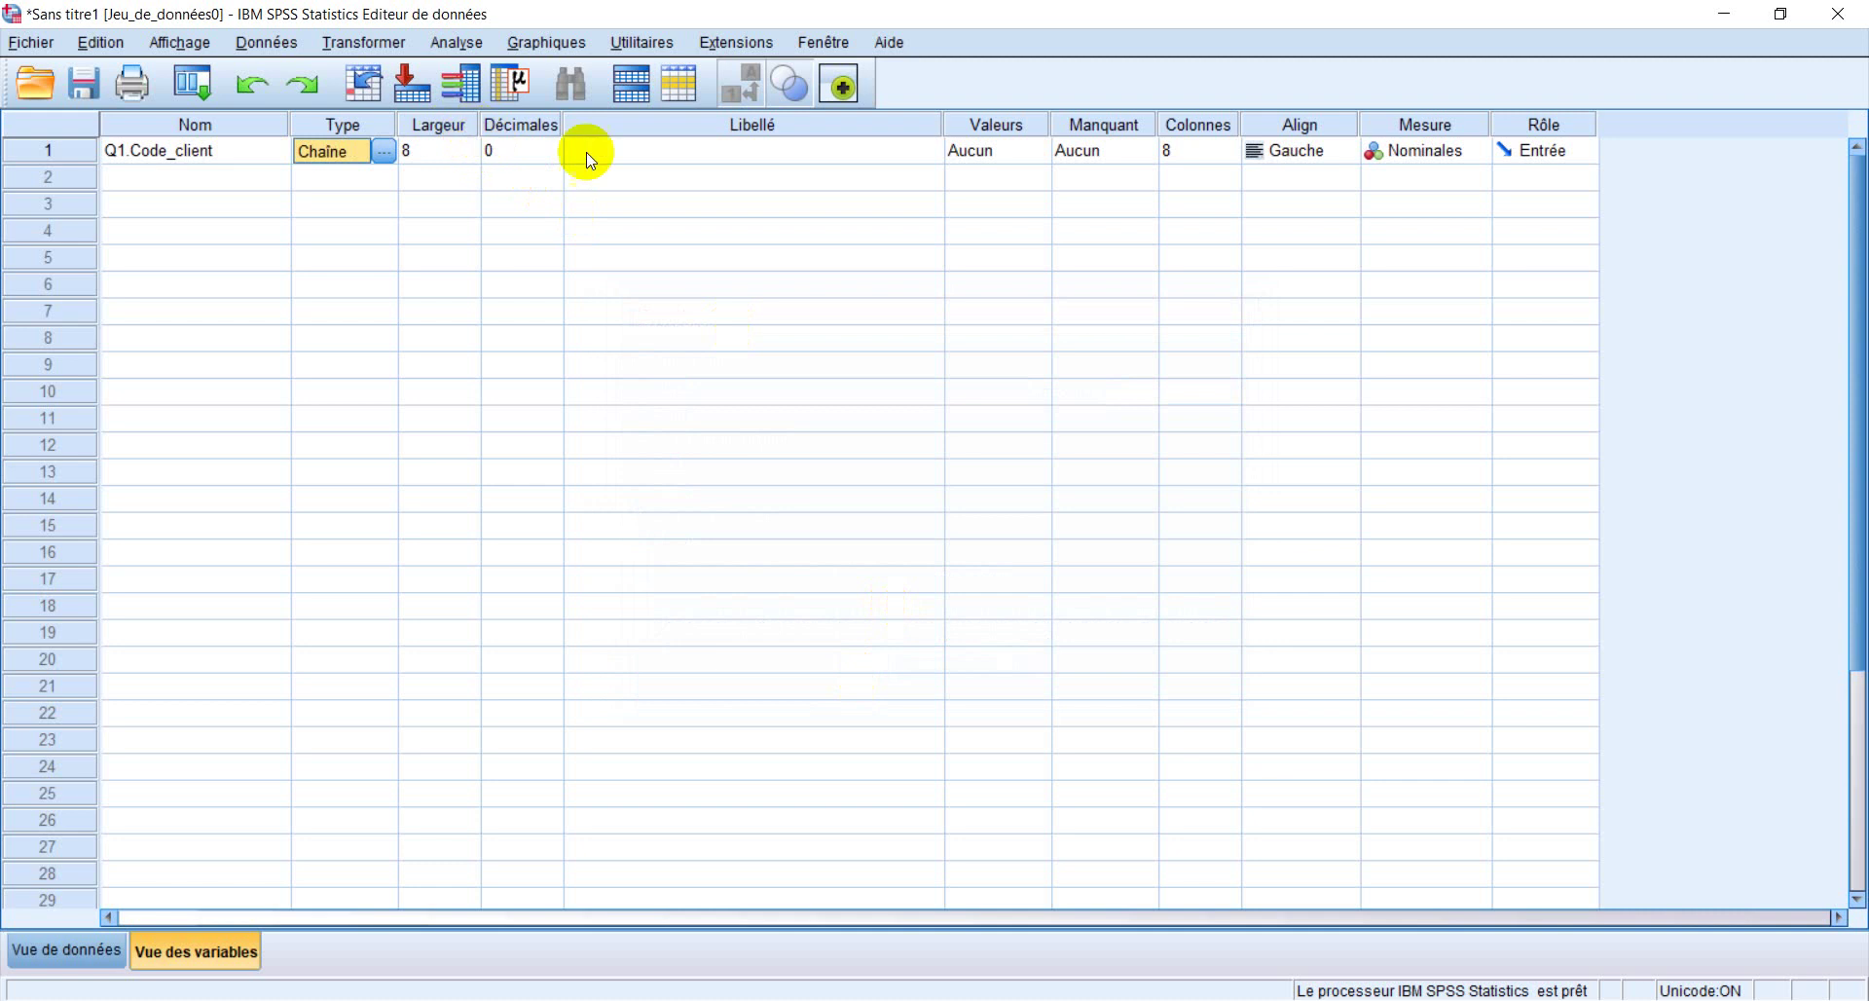
{"action": "left_click", "coordinate": [750, 150]}
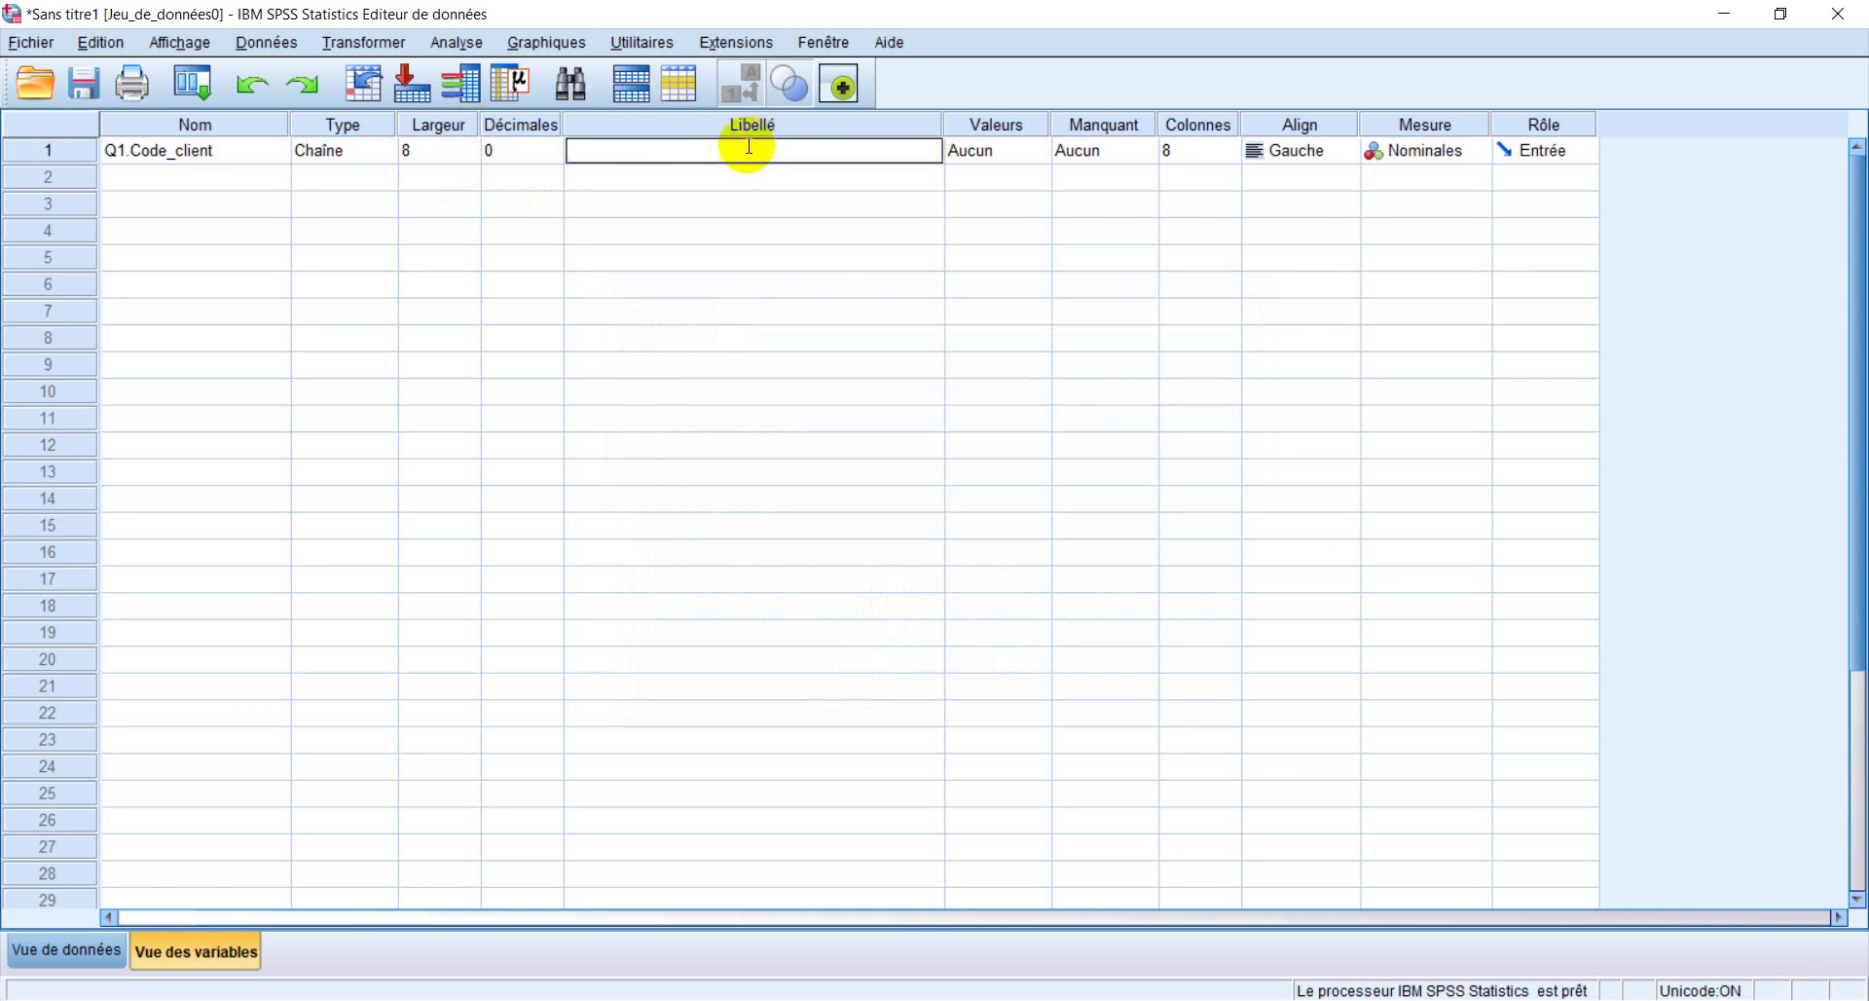
{"action": "type", "text": "Code du client"}
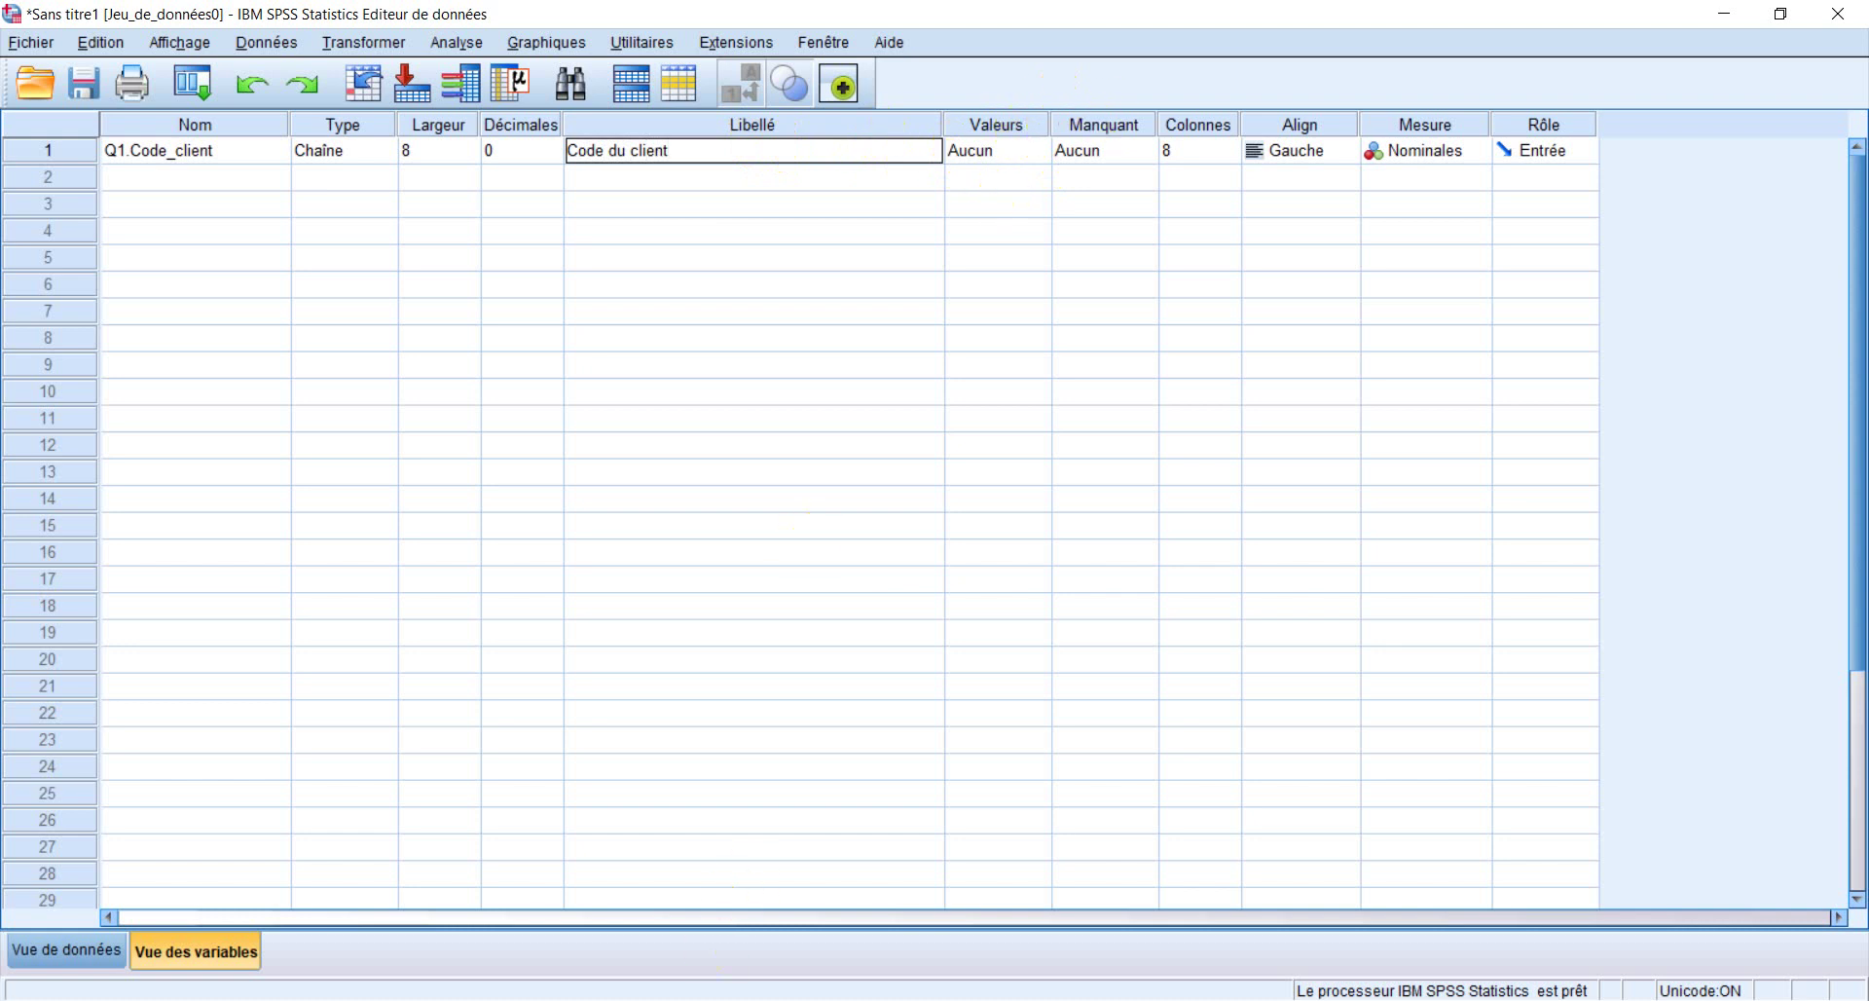
Set the measurement level of Q1.Code_client to Nominales
{"action": "key", "text": "alt+Tab"}
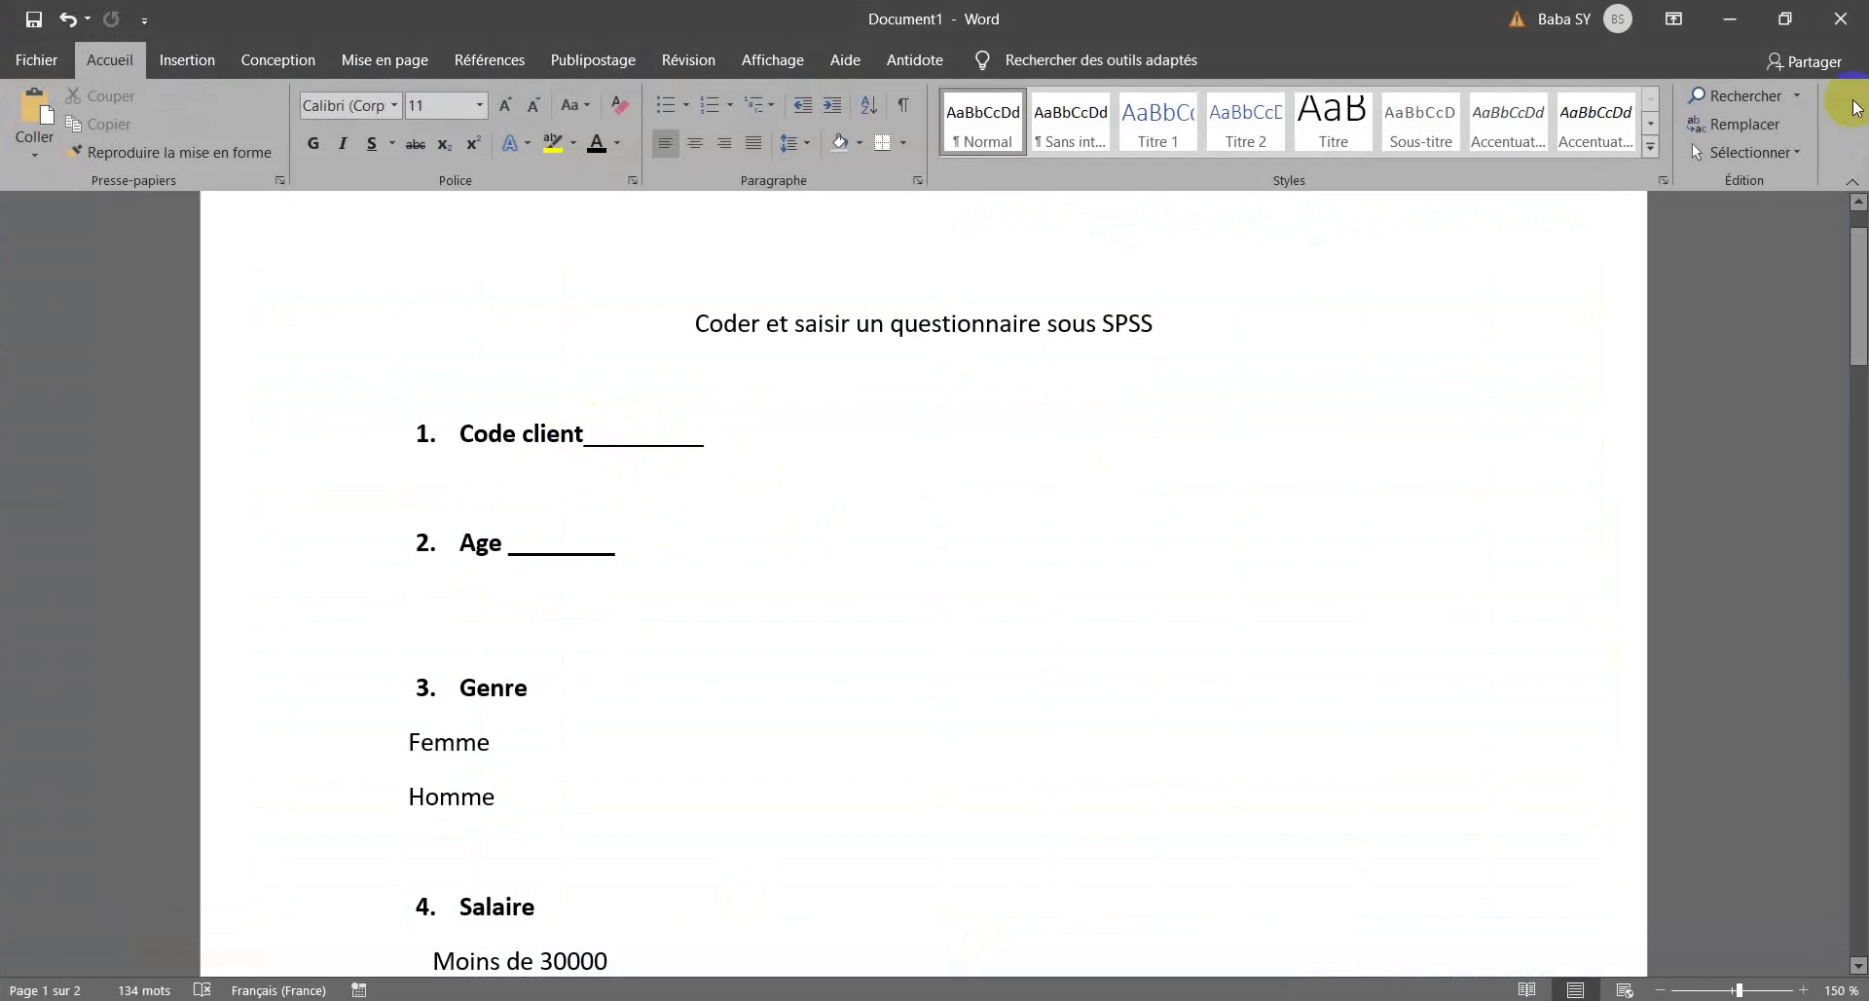
{"action": "left_click", "coordinate": [1728, 18]}
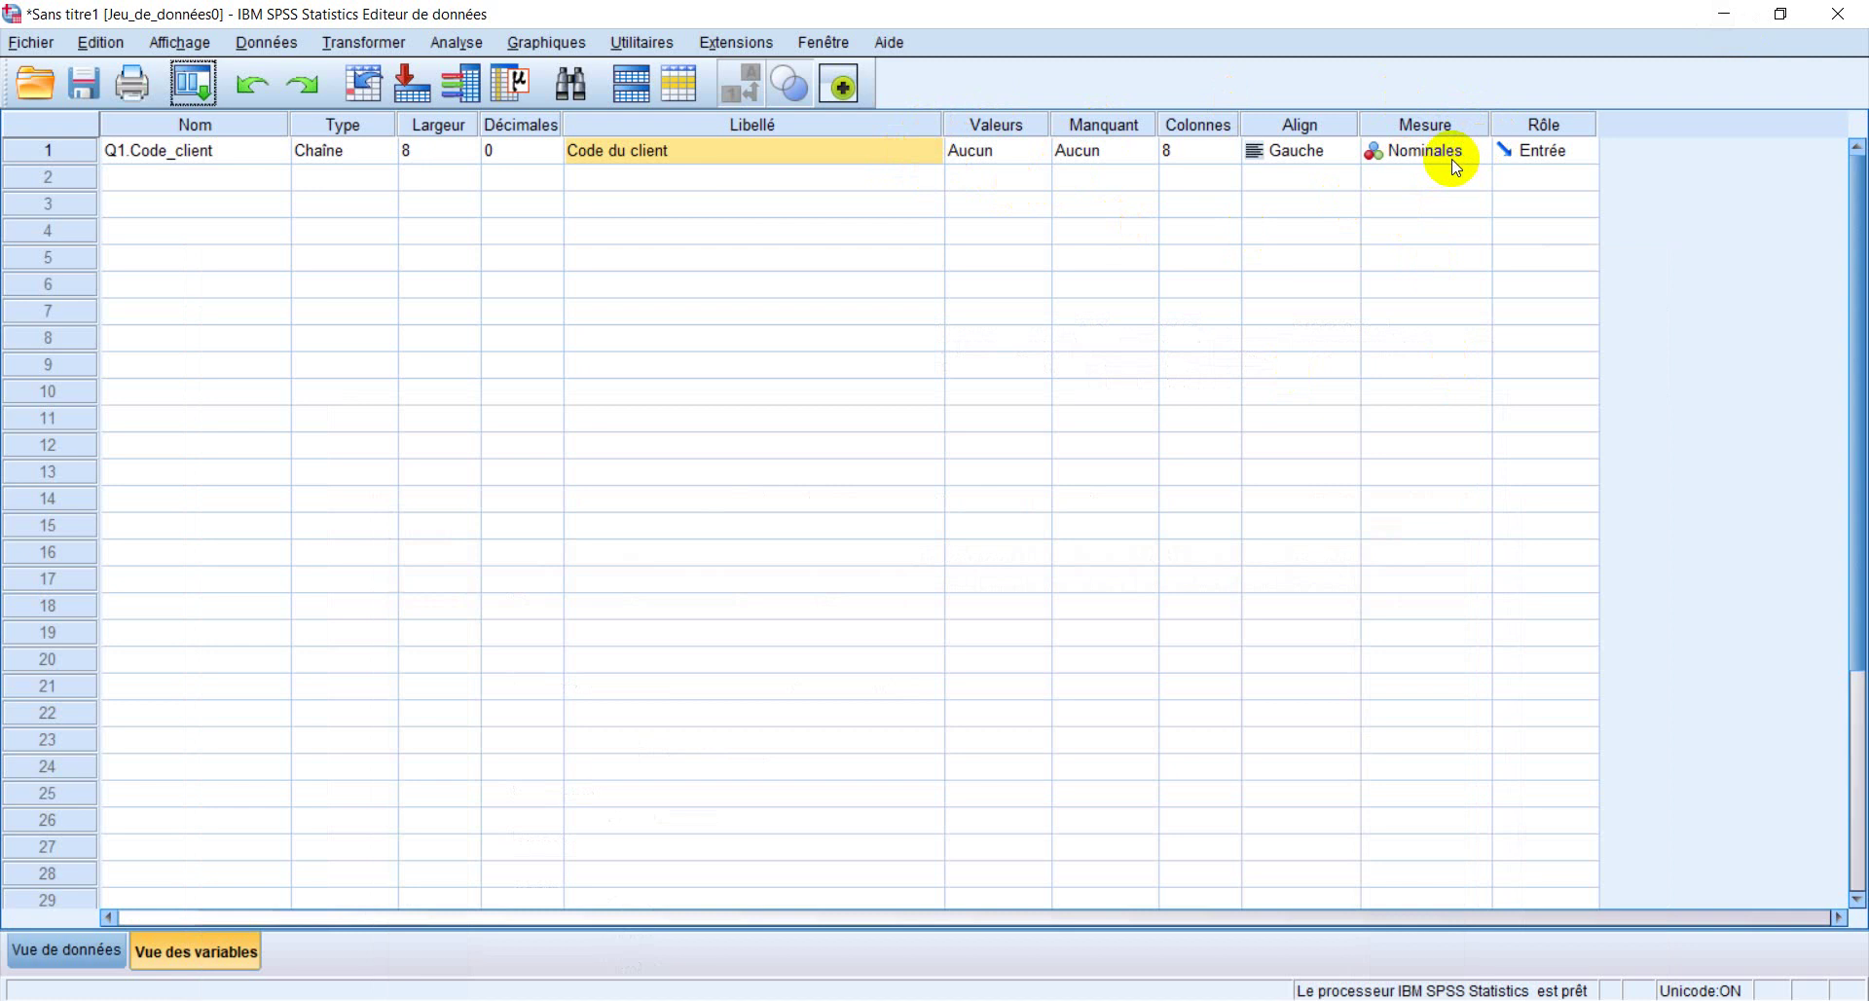
{"action": "left_click", "coordinate": [1487, 152]}
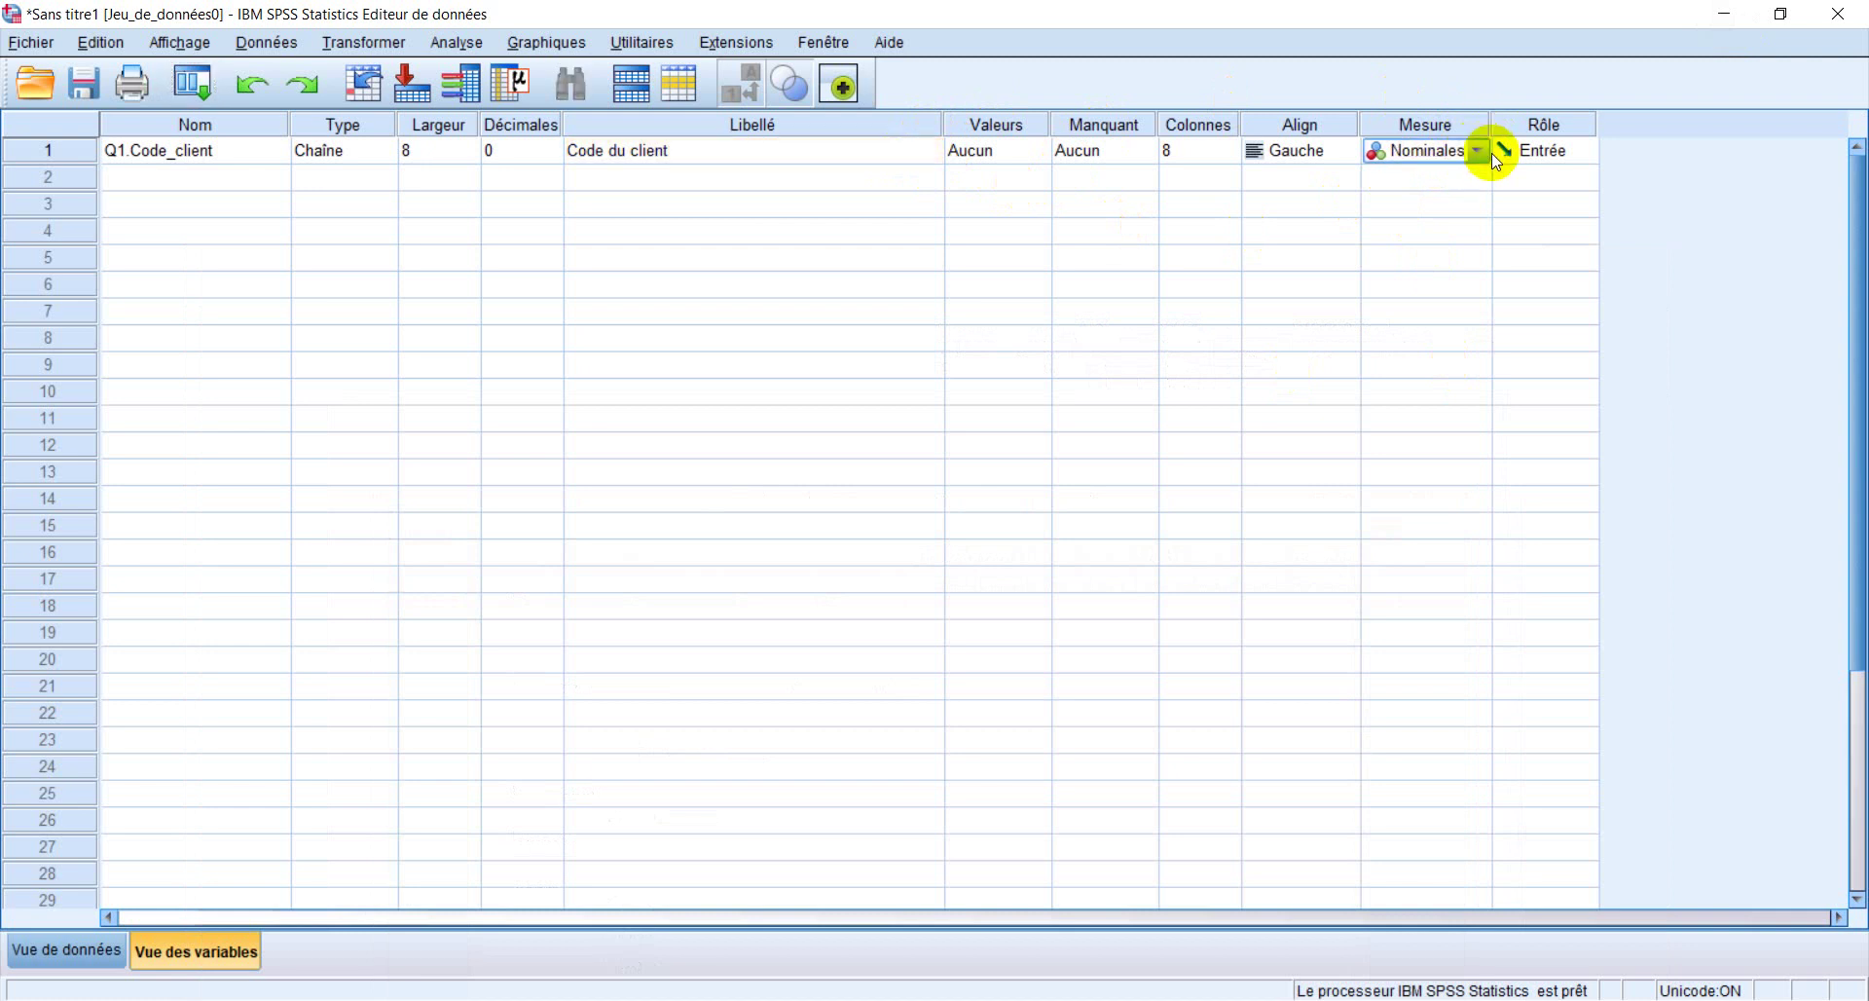
{"action": "left_click", "coordinate": [1483, 151]}
{"action": "left_click", "coordinate": [1470, 202]}
Widen the Q1.Code_client data column to about 15 characters and enter sample client codes in its first three rows
{"action": "left_click", "coordinate": [54, 954]}
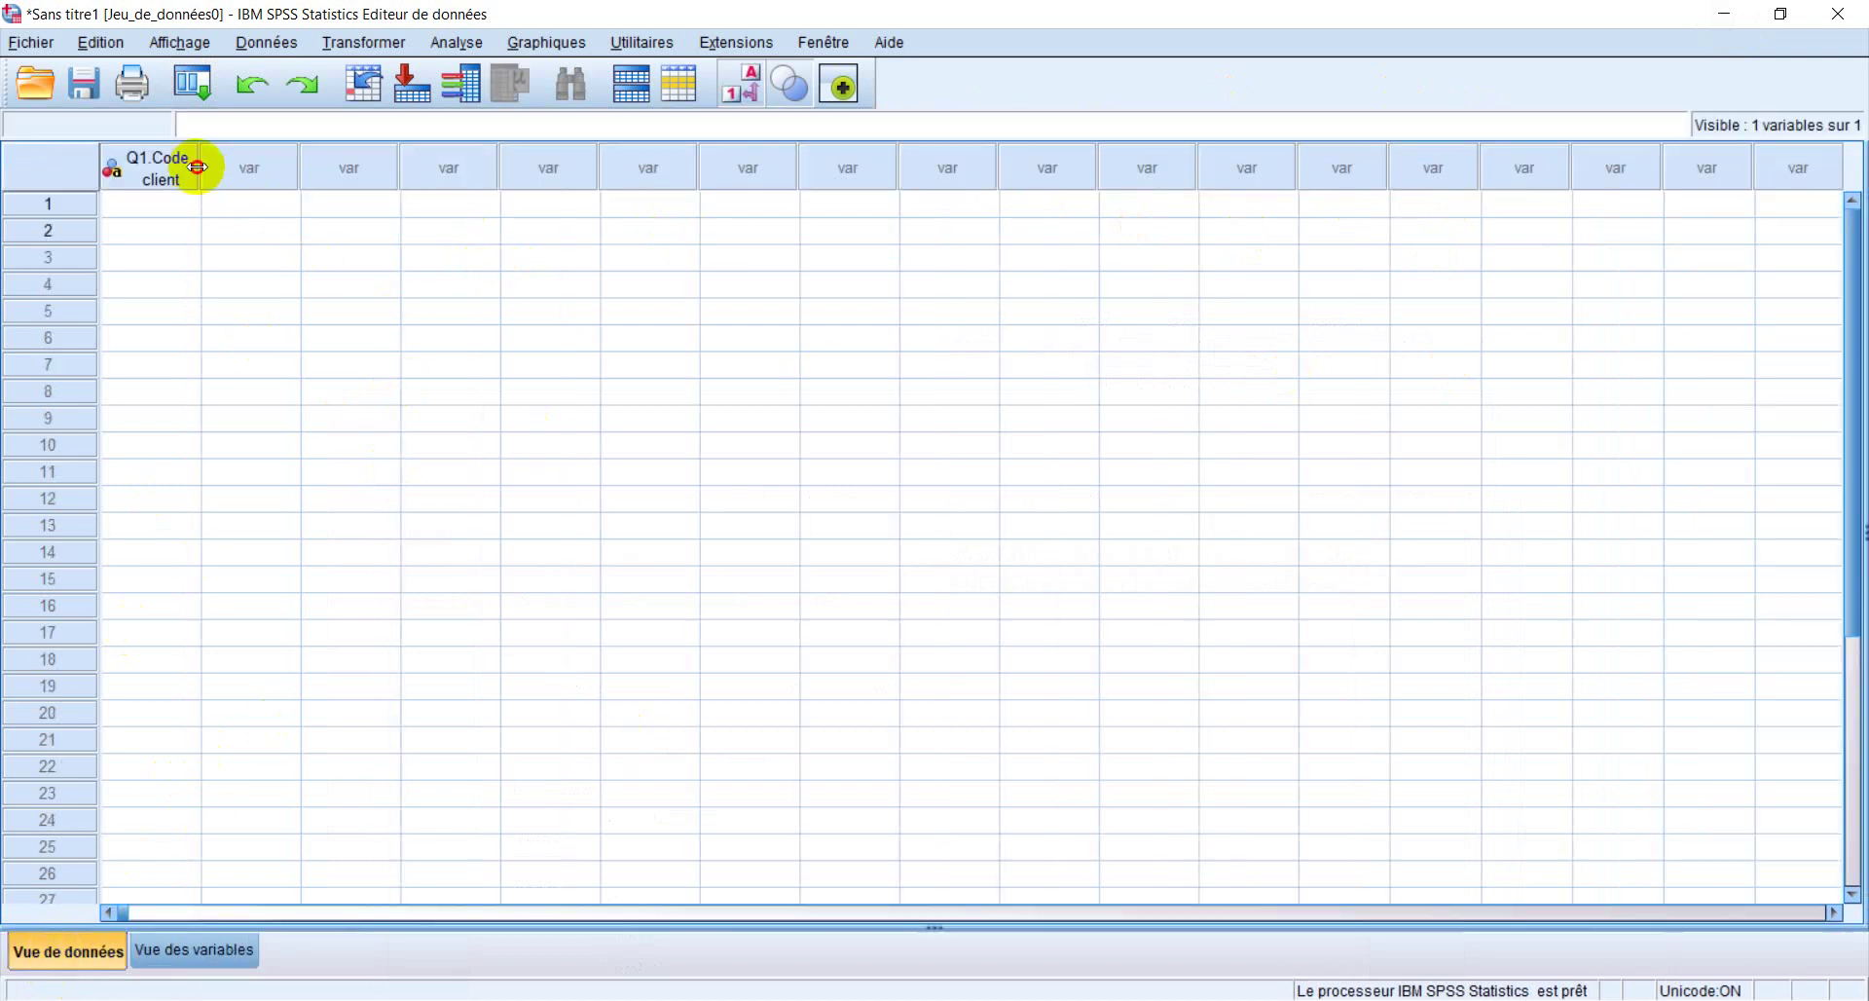
{"action": "left_click_drag", "start_coordinate": [198, 167], "coordinate": [271, 166]}
{"action": "double_click", "coordinate": [224, 183]}
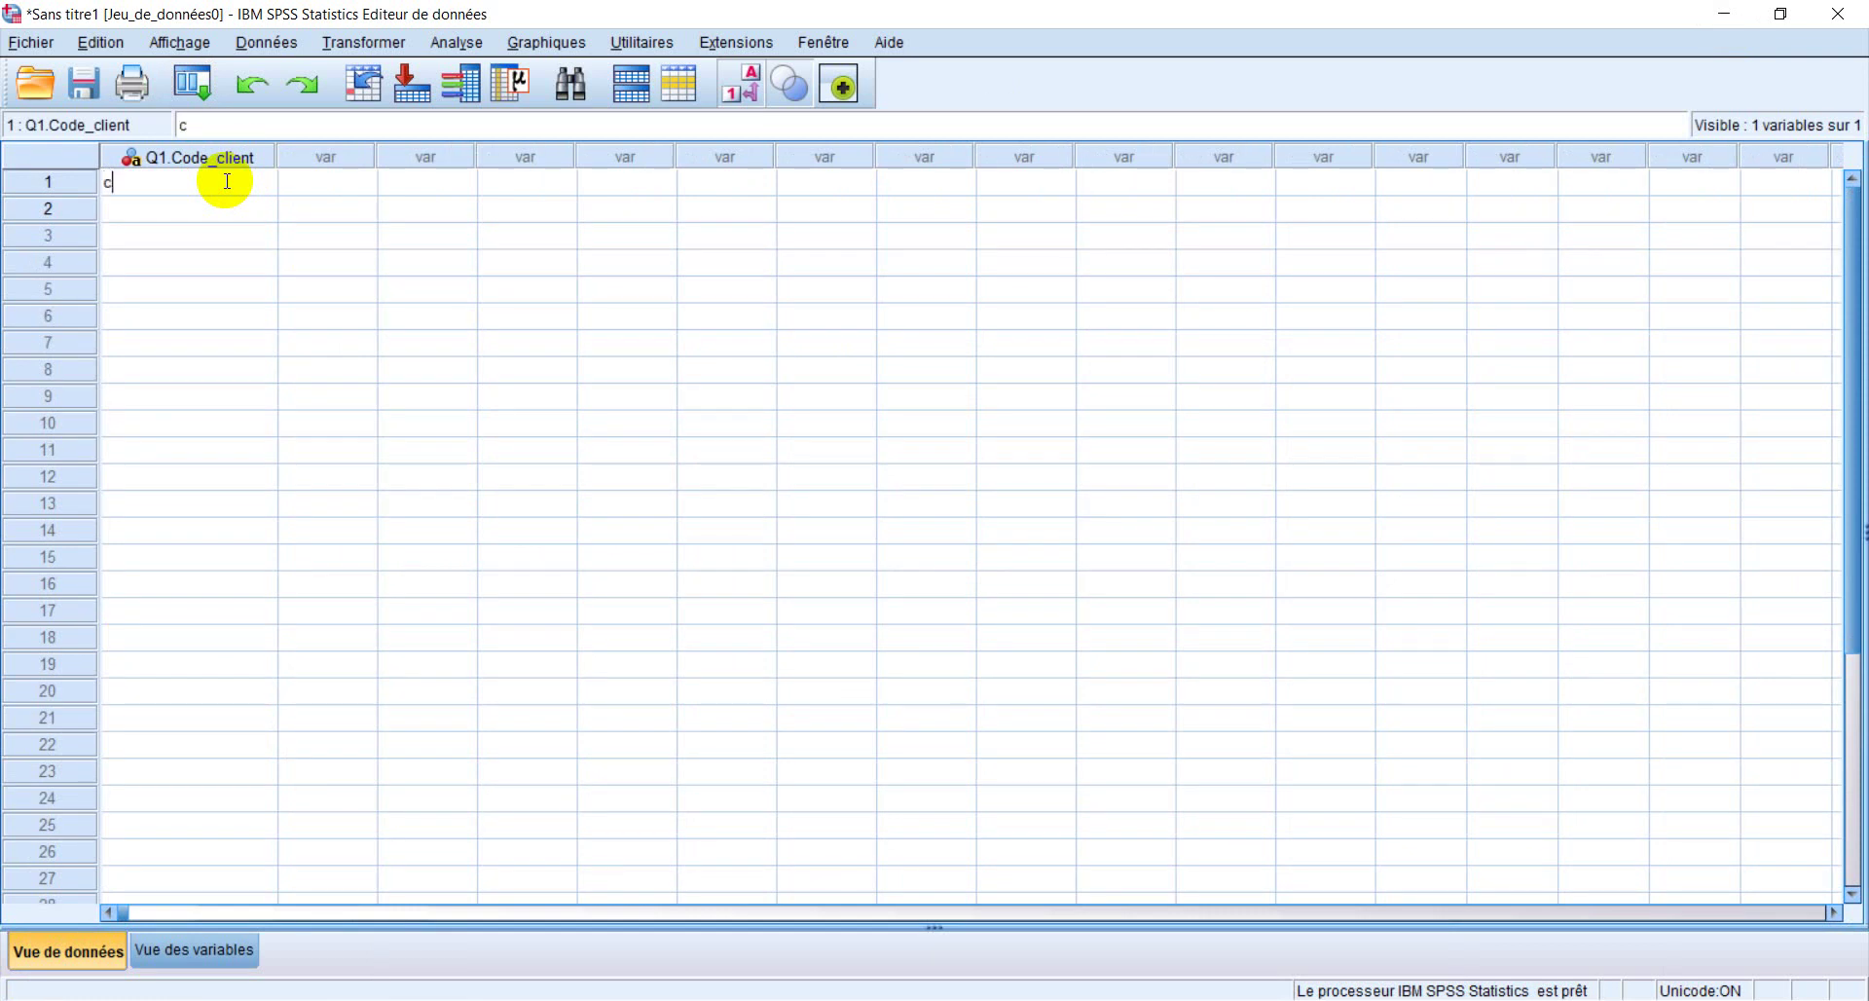
{"action": "type", "text": "C503650365"}
{"action": "left_click", "coordinate": [236, 207]}
{"action": "type", "text": "C50123"}
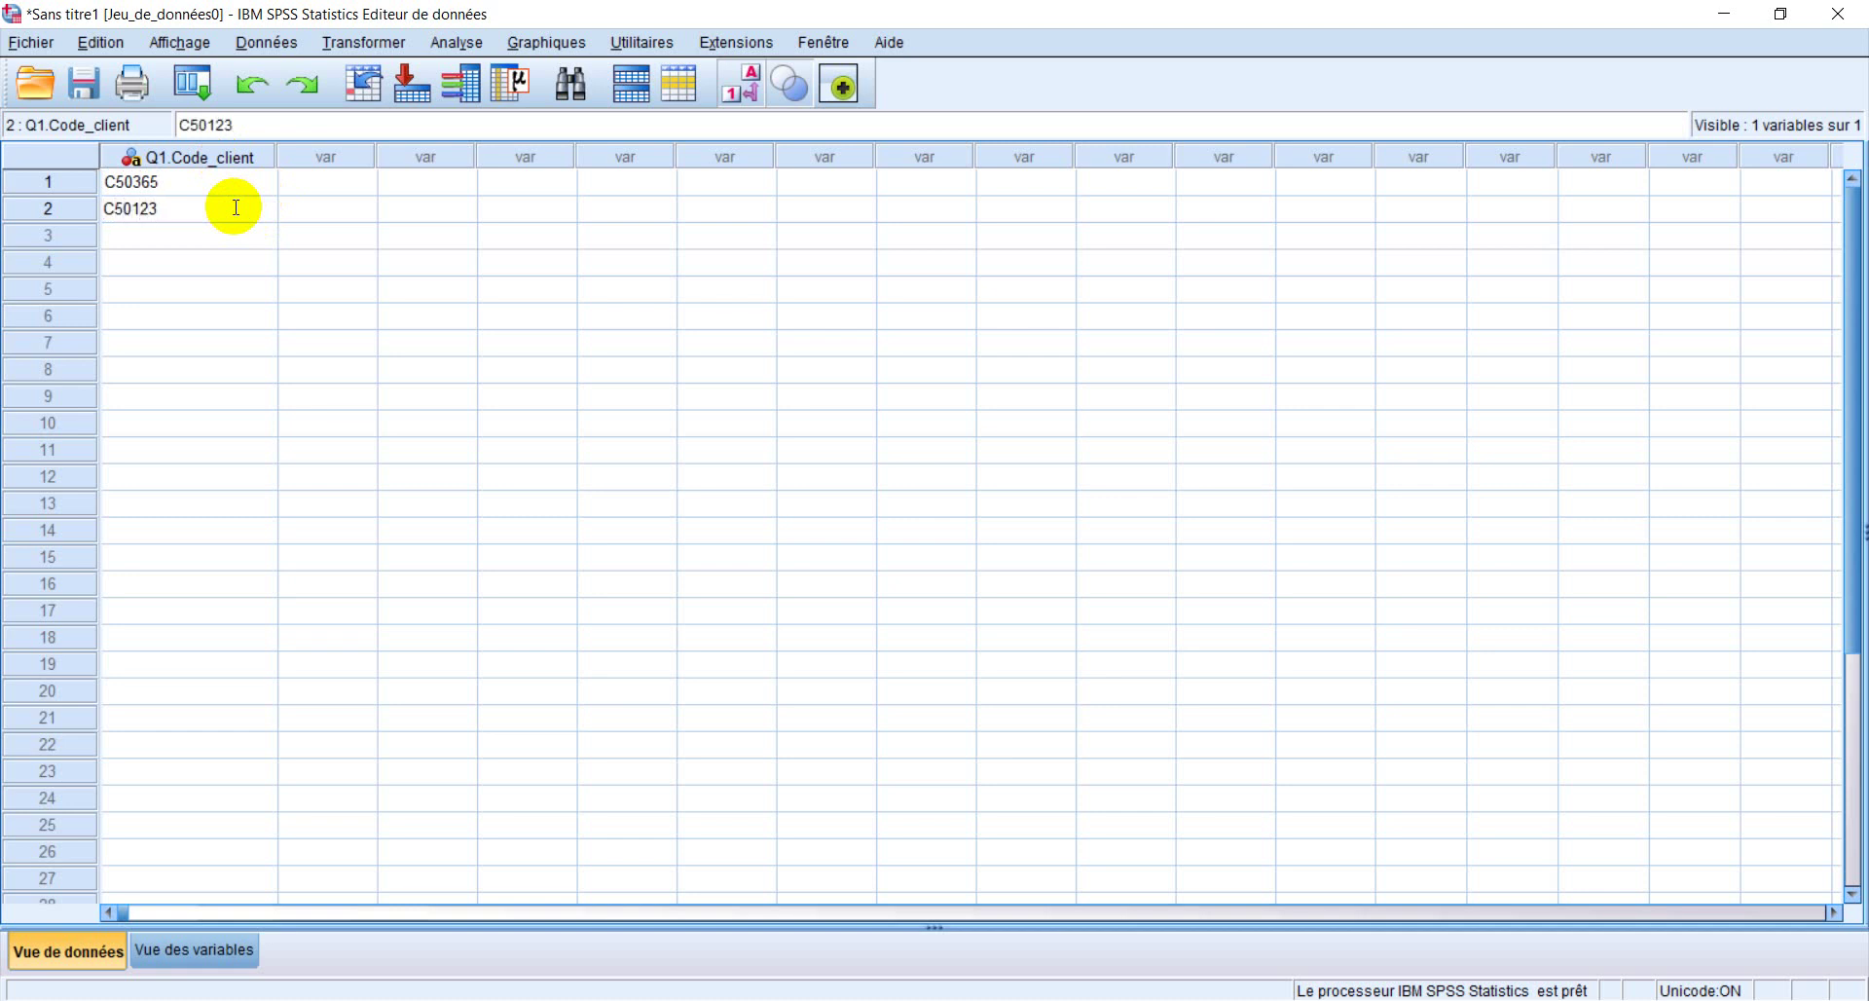
{"action": "left_click", "coordinate": [217, 246]}
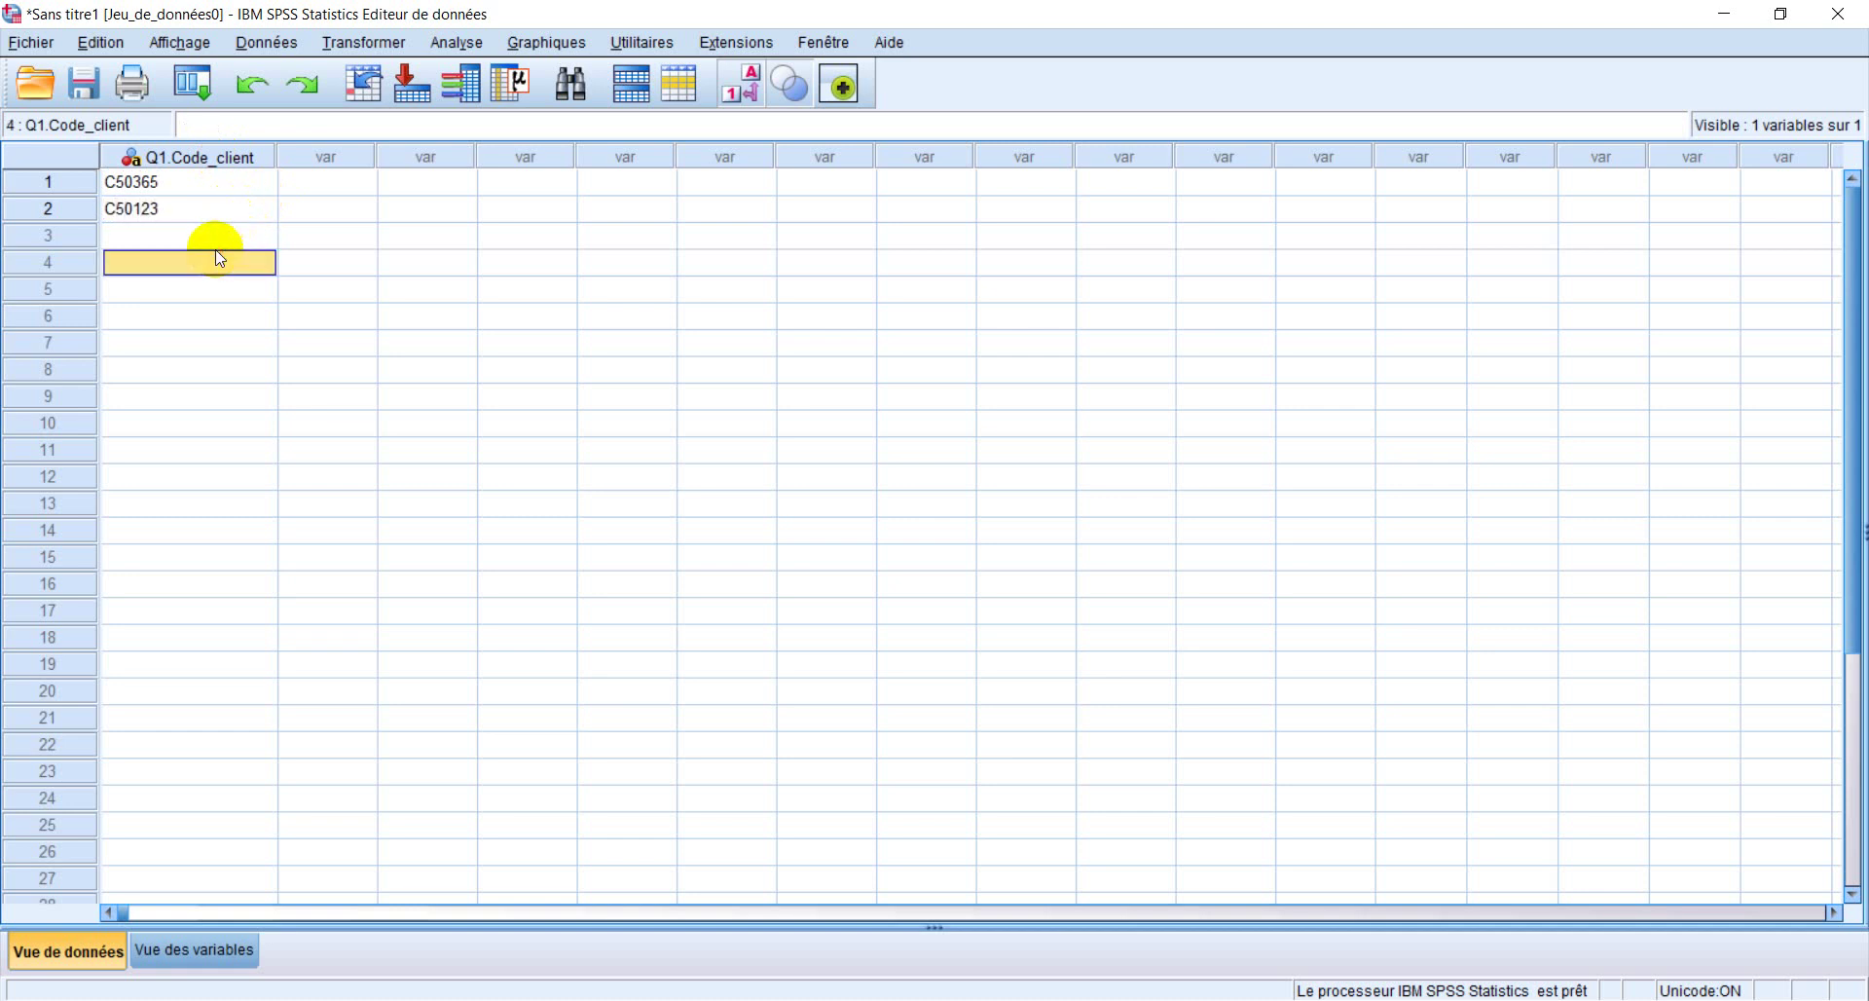
{"action": "left_click", "coordinate": [215, 243]}
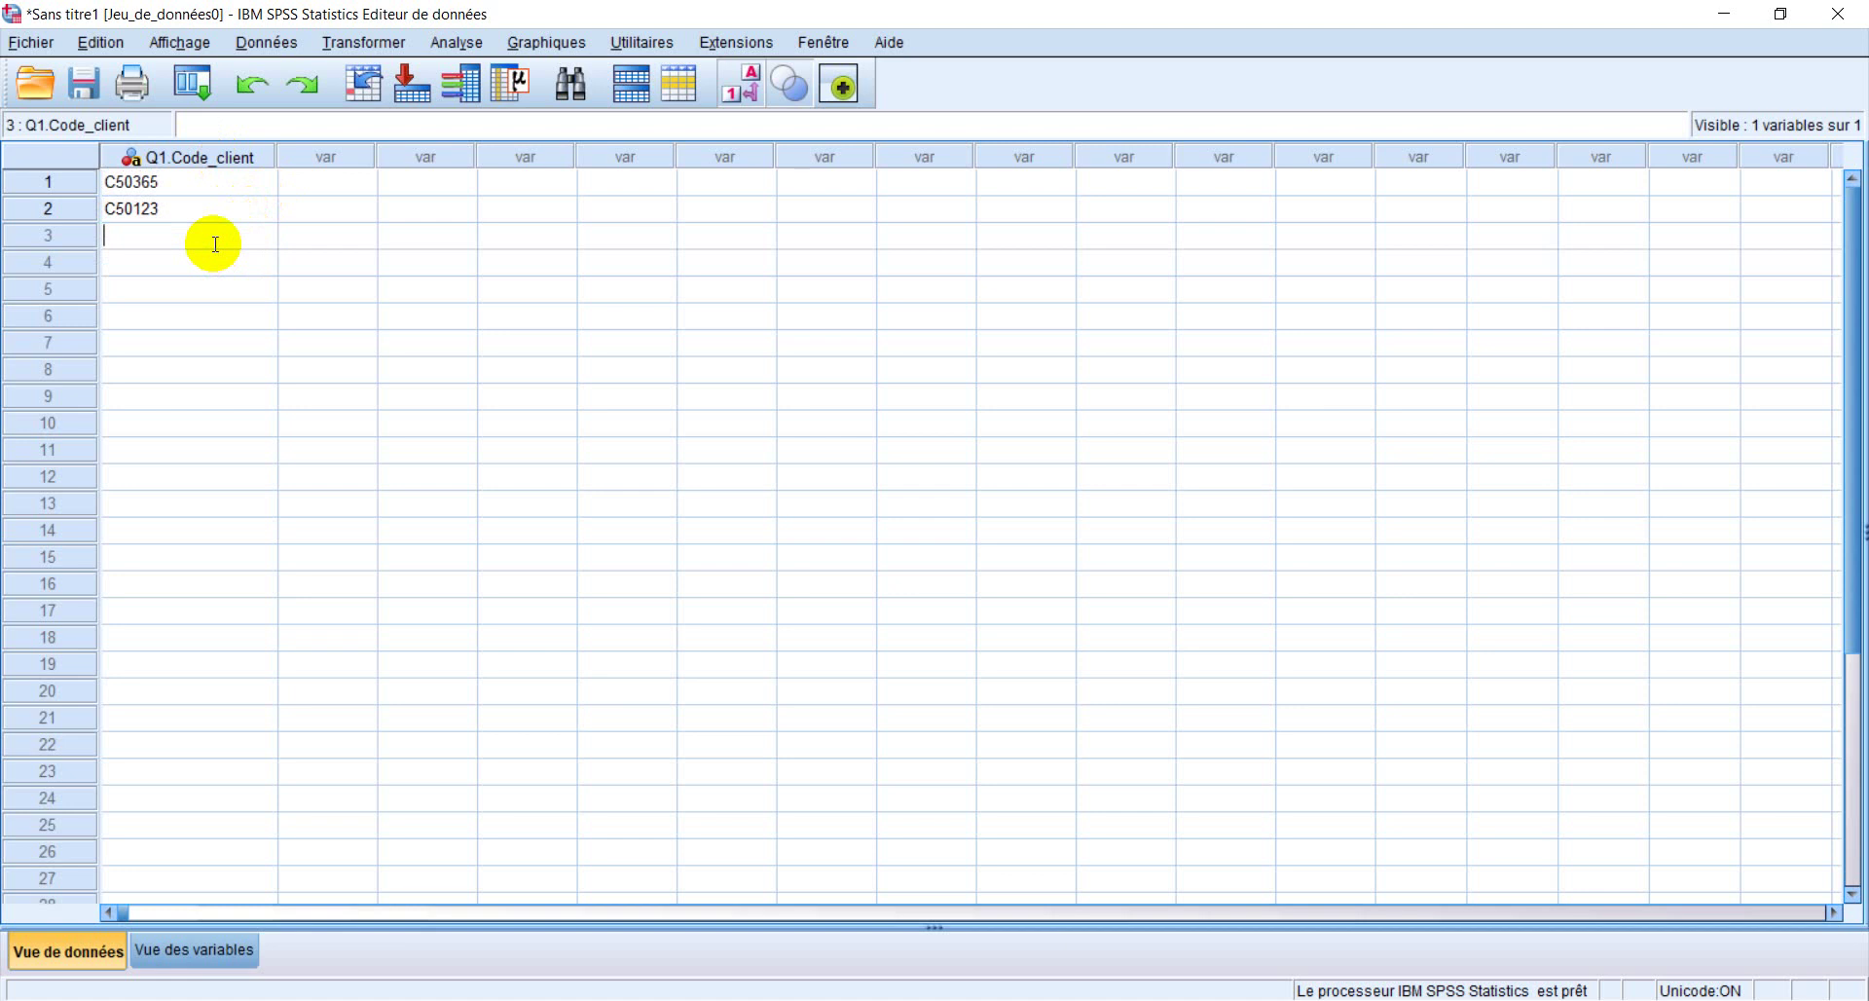
{"action": "type", "text": "C504789"}
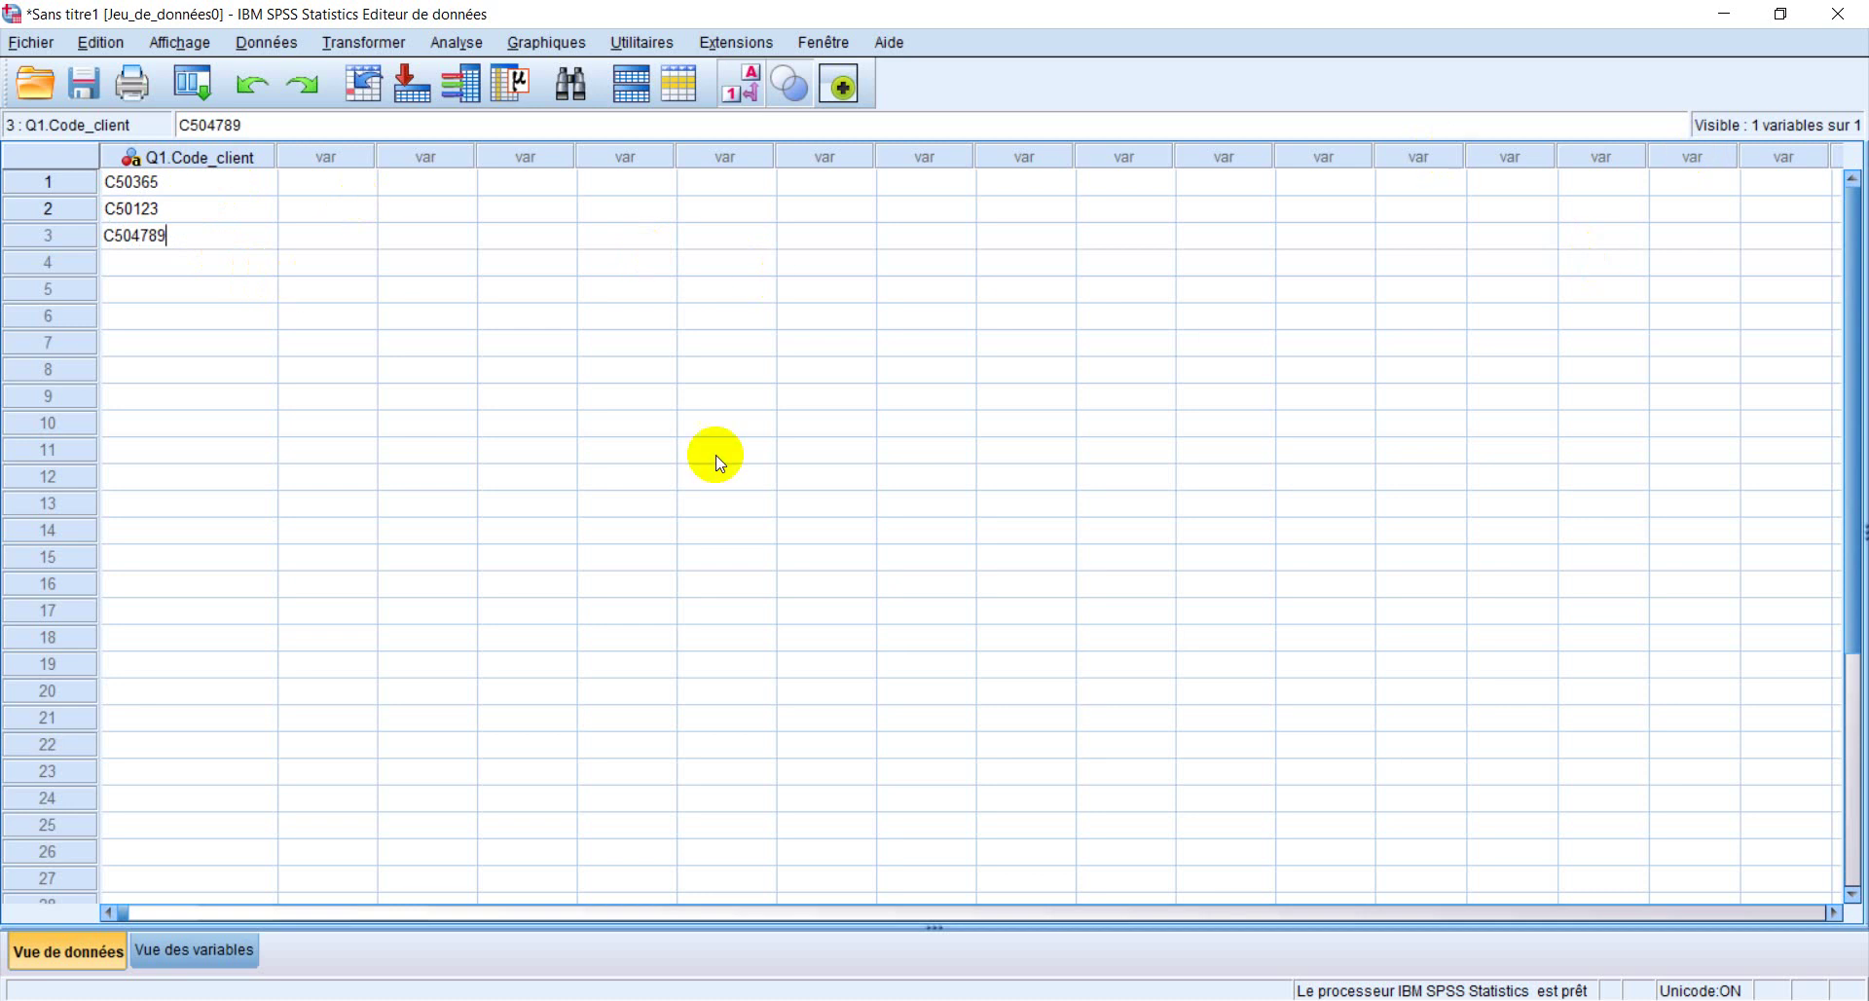
Create the second variable, for the questionnaire's age question, with the name Q2.Age
{"action": "left_click", "coordinate": [208, 952]}
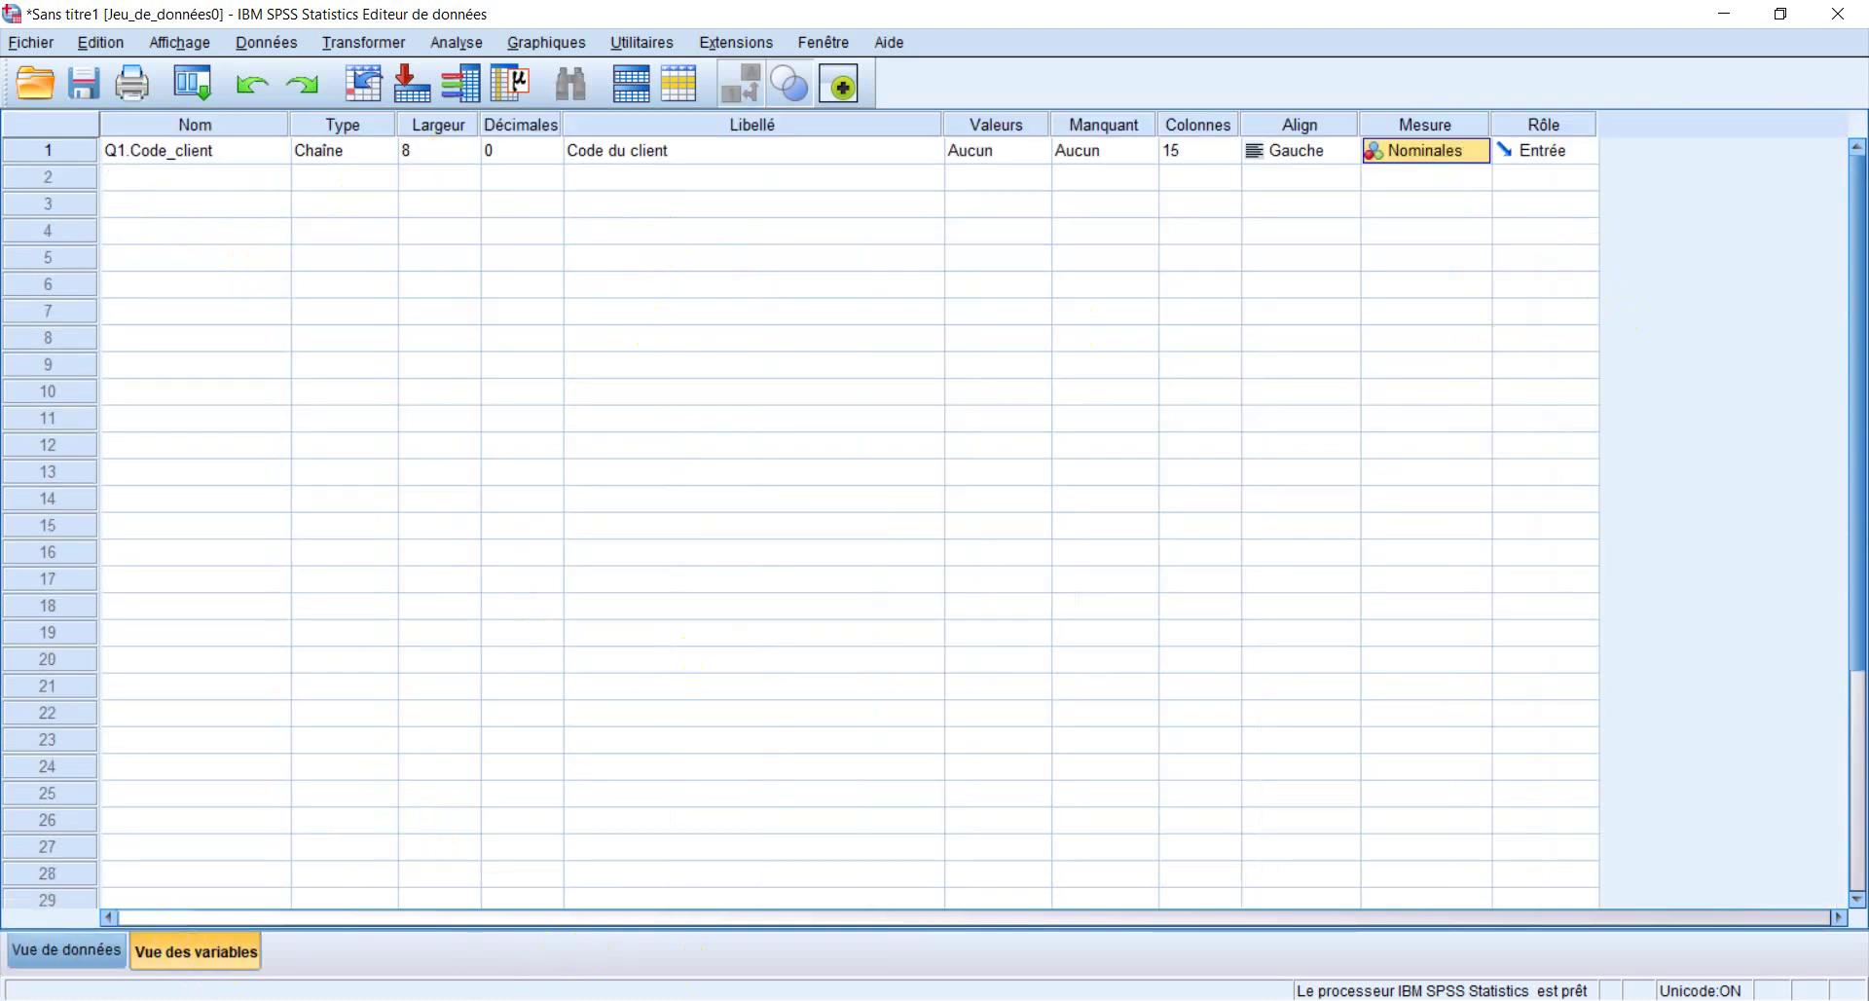
{"action": "key", "text": "alt+Tab"}
{"action": "key", "text": "alt+Tab"}
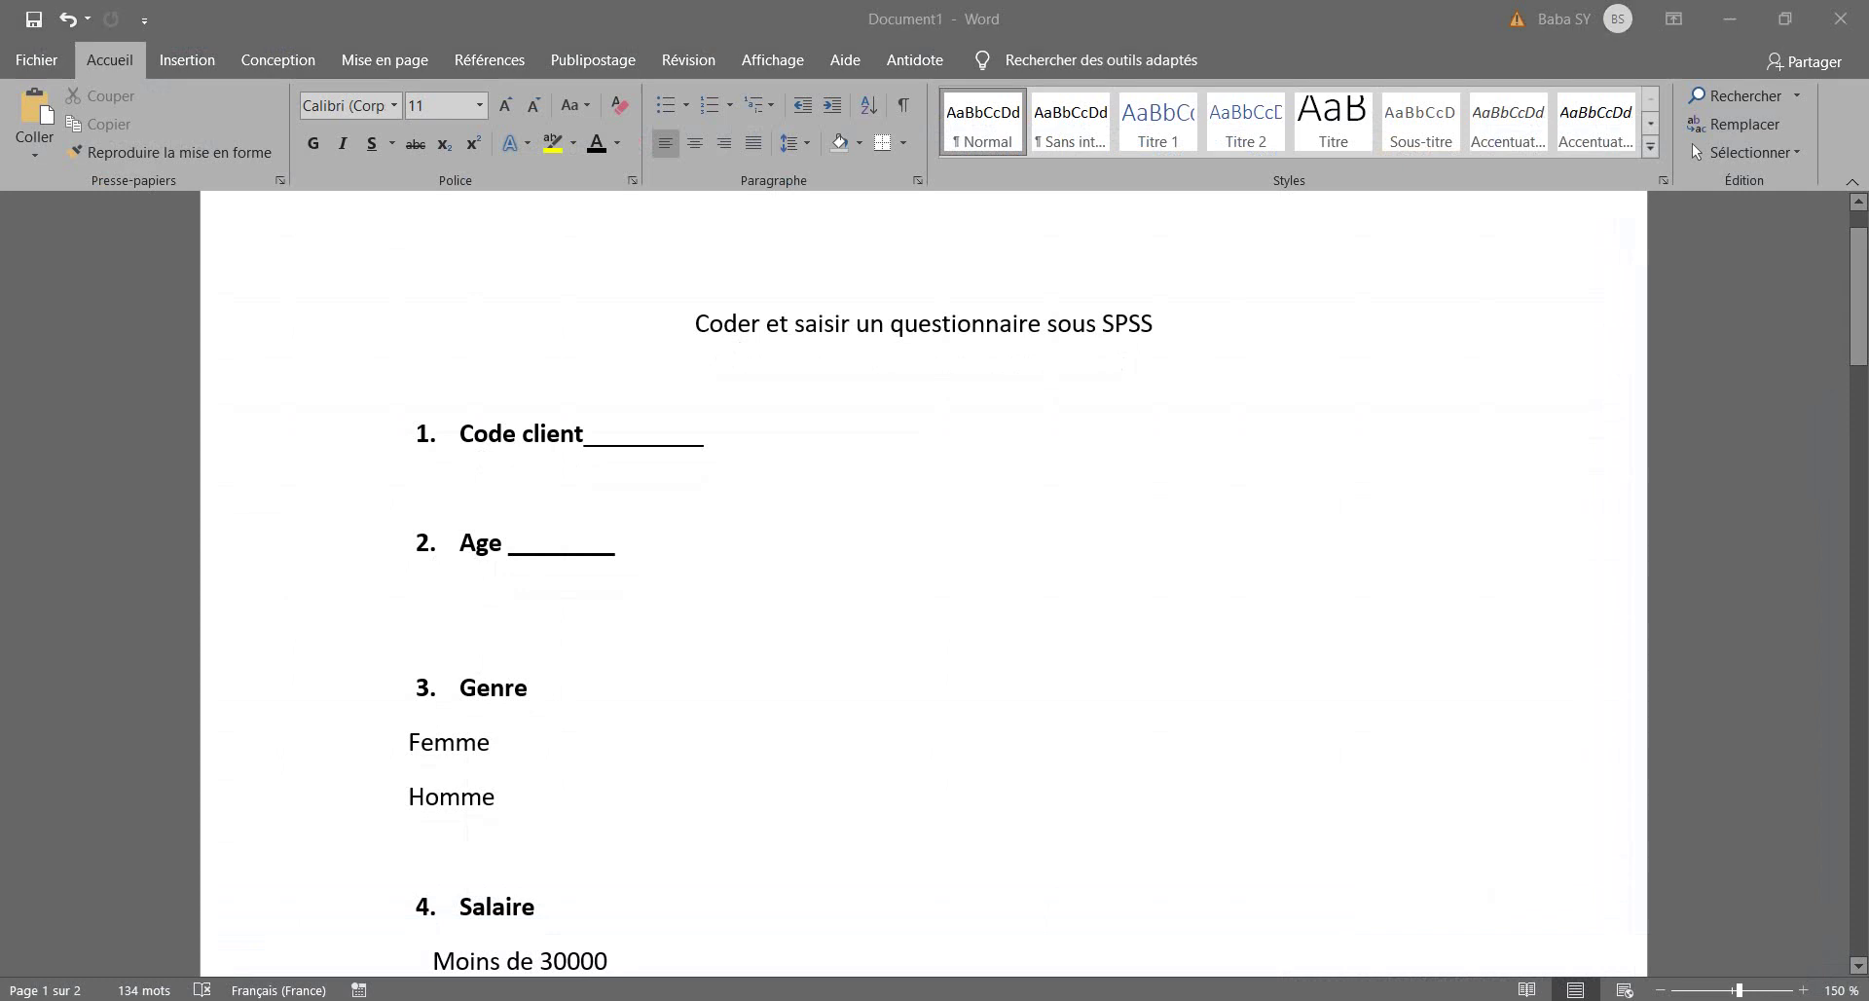
{"action": "left_click", "coordinate": [171, 179]}
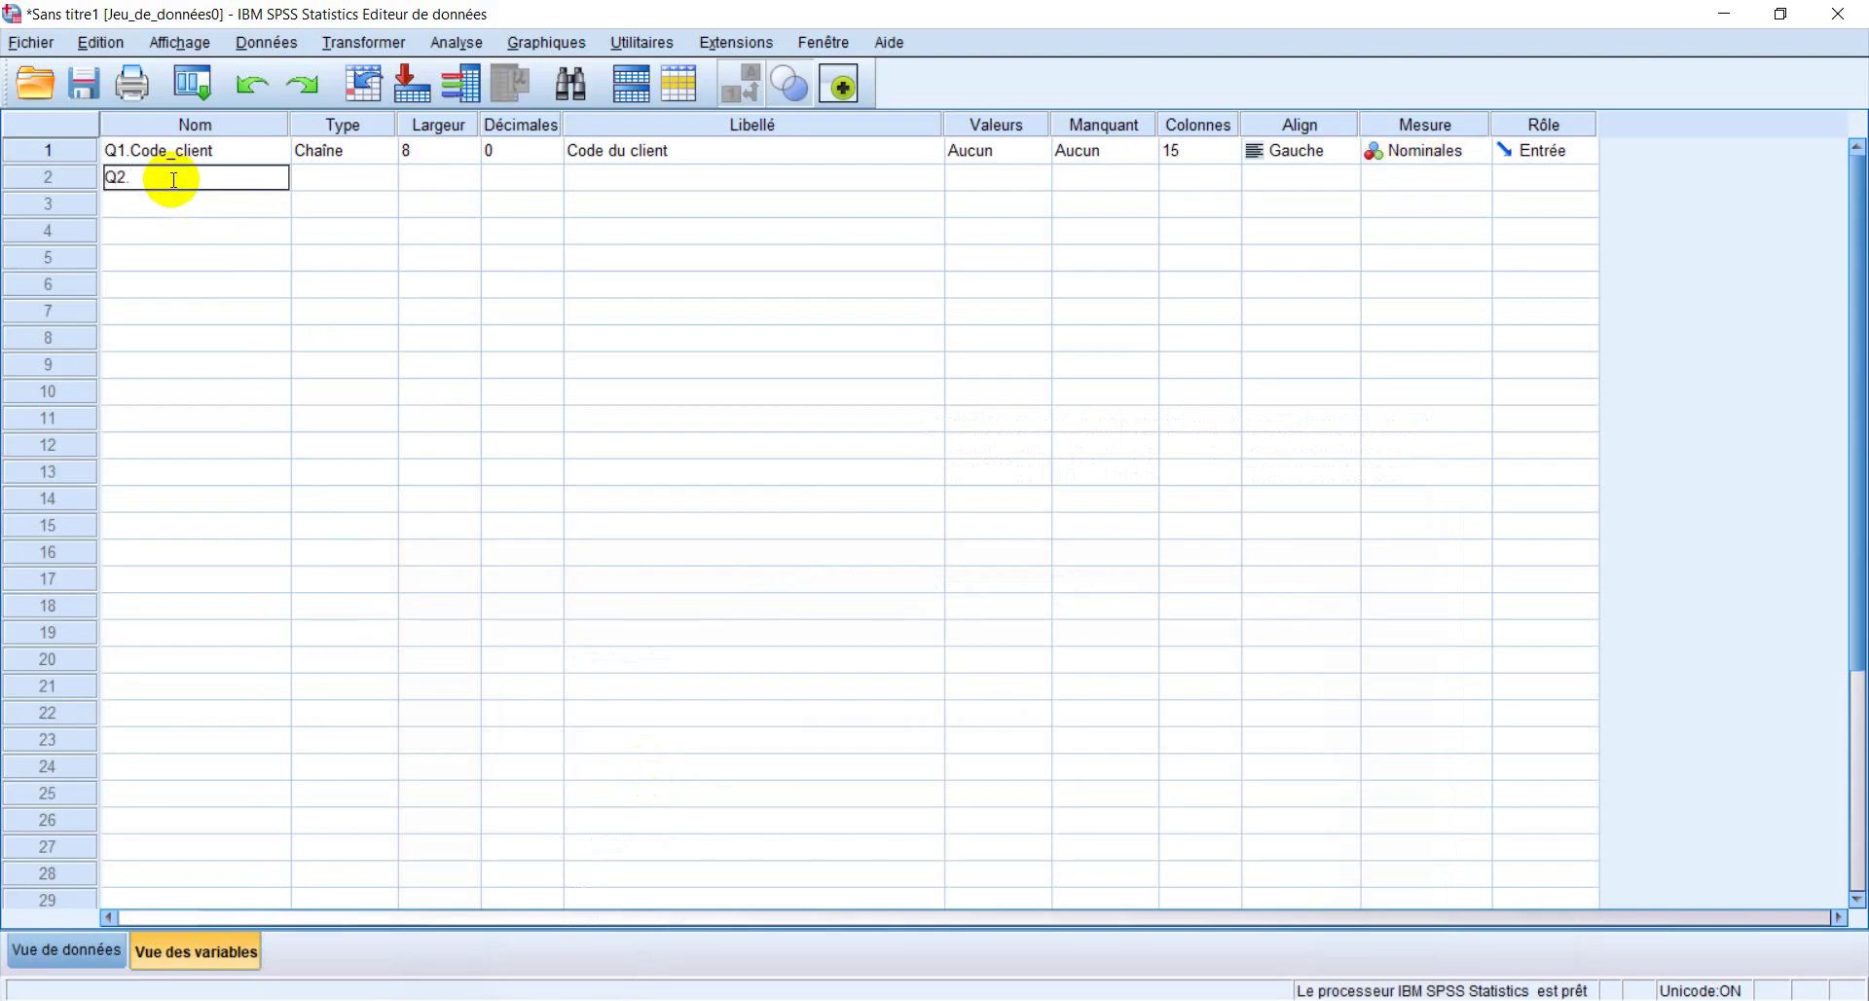
{"action": "key", "text": "Return"}
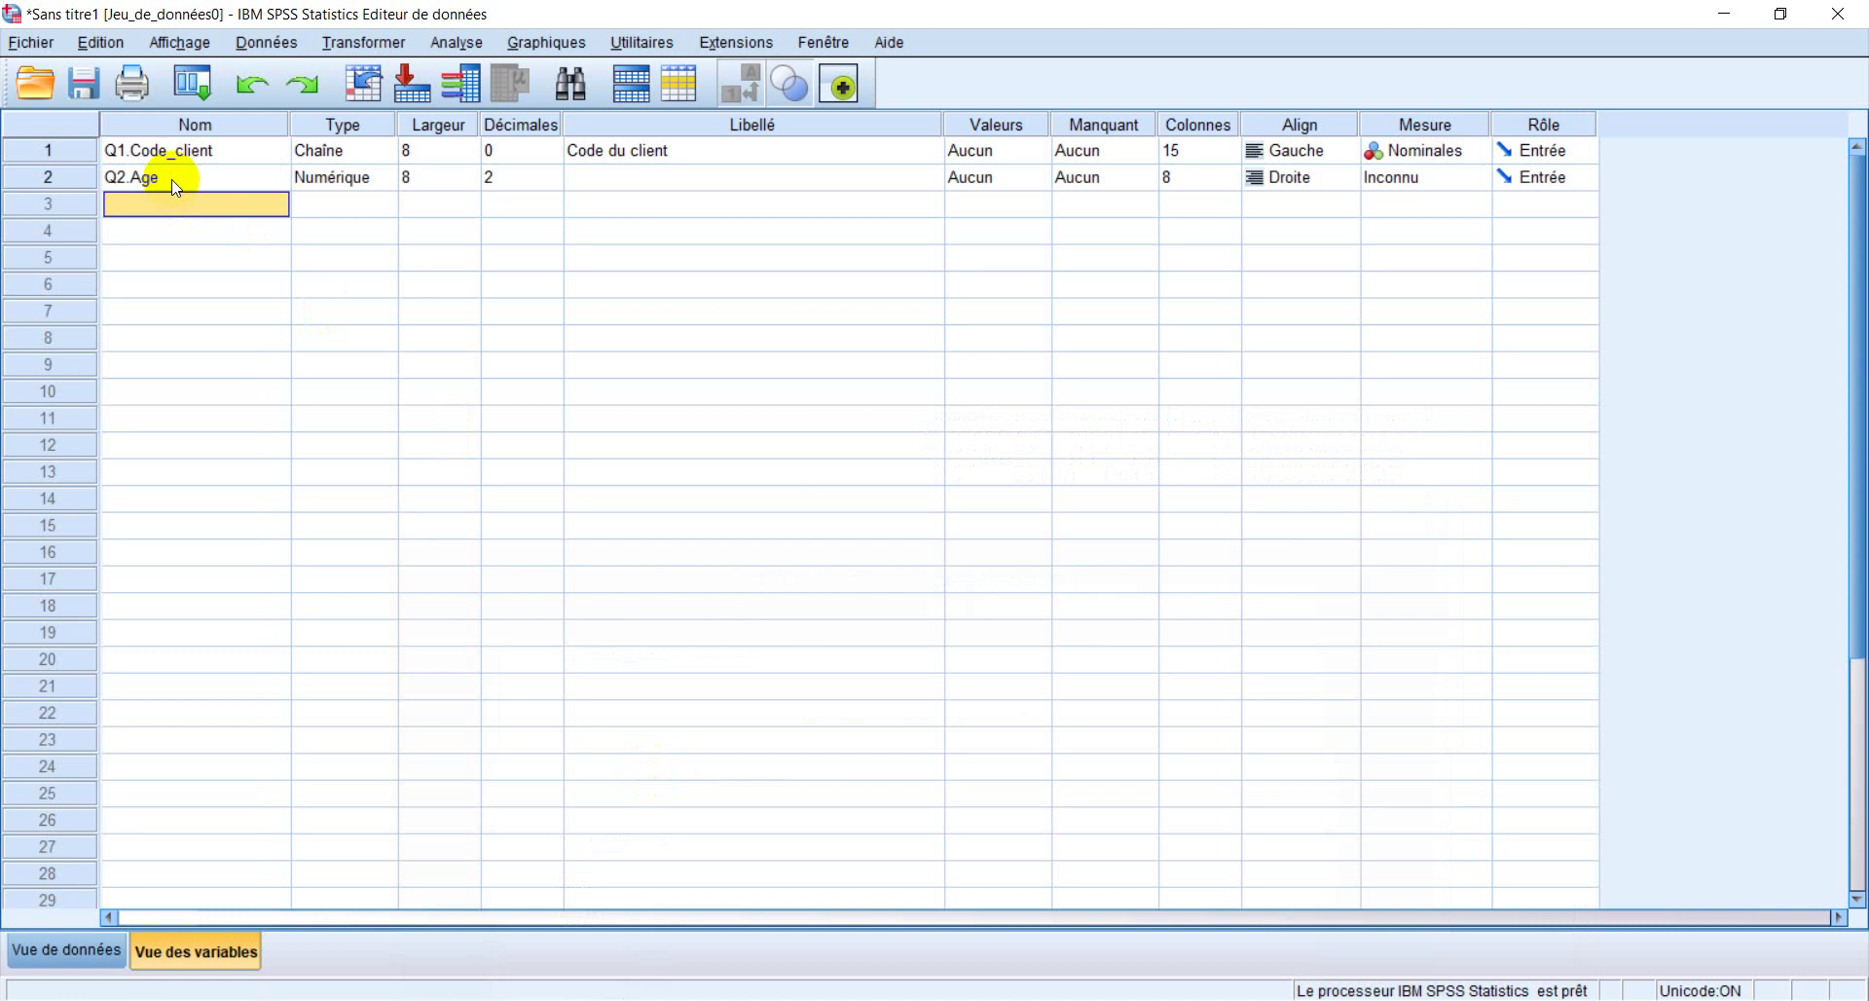
Confirm the type Numérique for Q2.Age and set its label to "Age du client"
{"action": "left_click", "coordinate": [380, 180]}
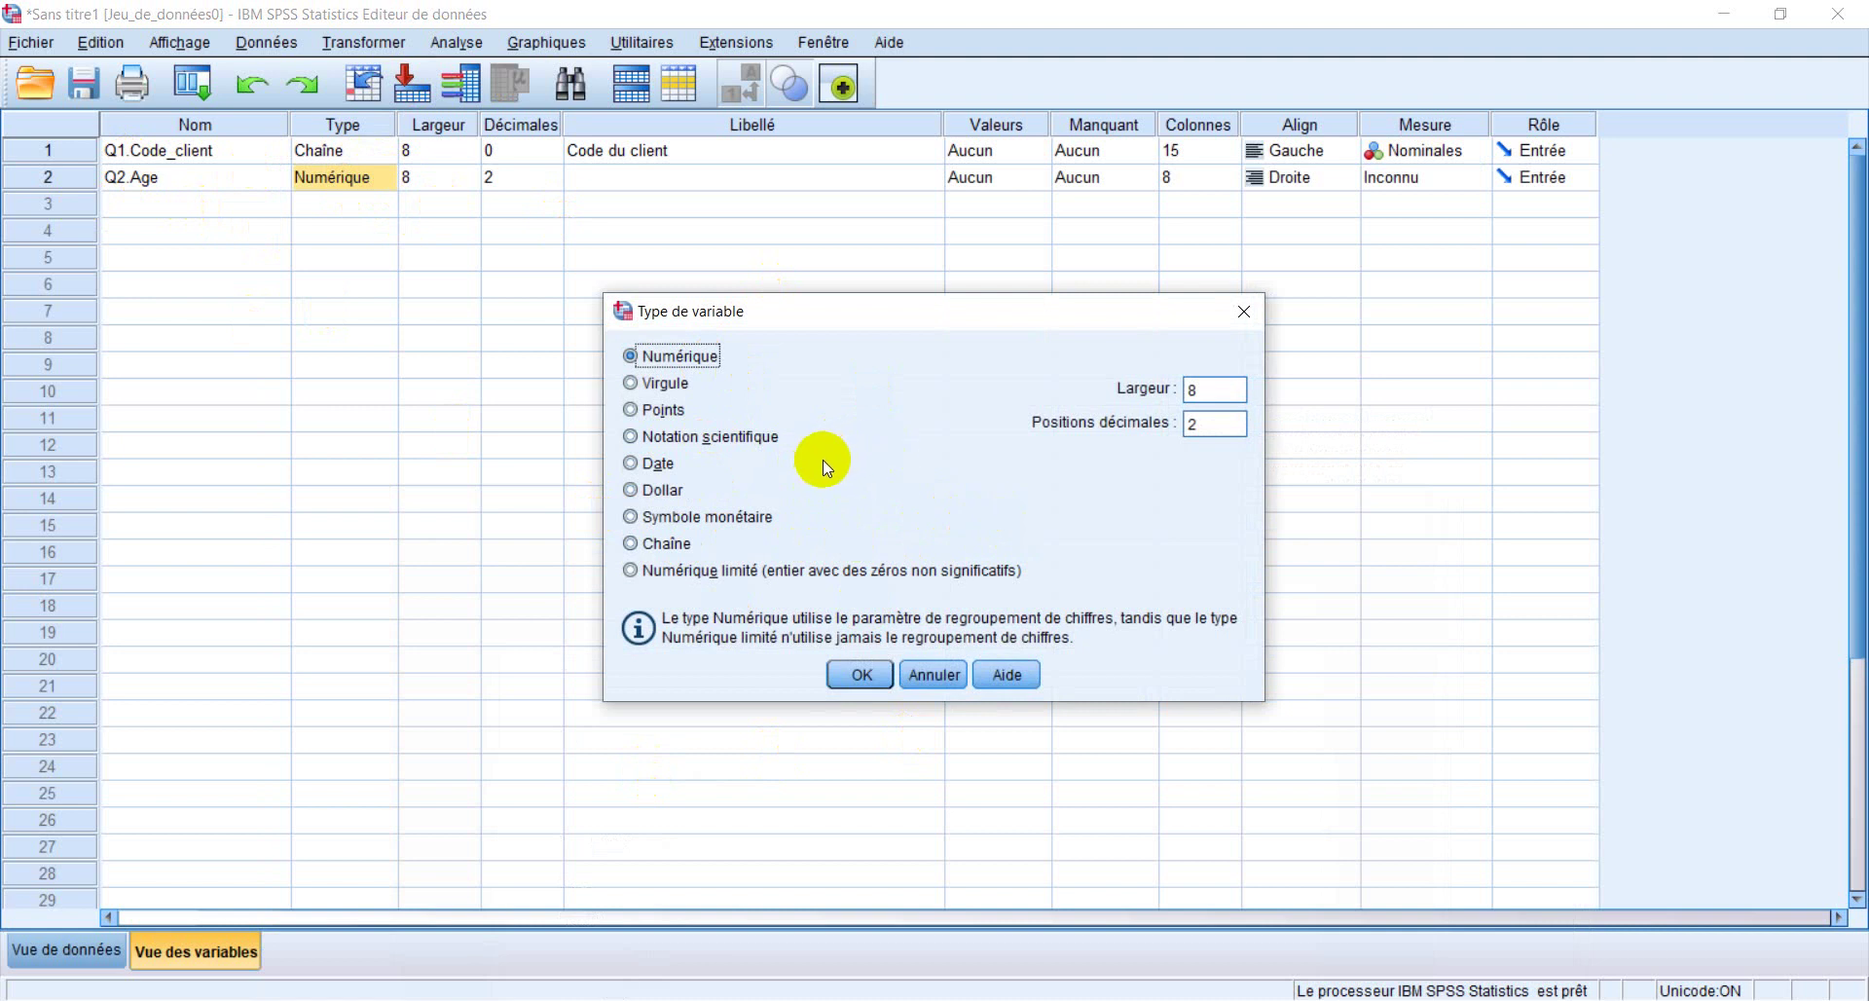
{"action": "left_click", "coordinate": [850, 677]}
{"action": "left_click", "coordinate": [779, 180]}
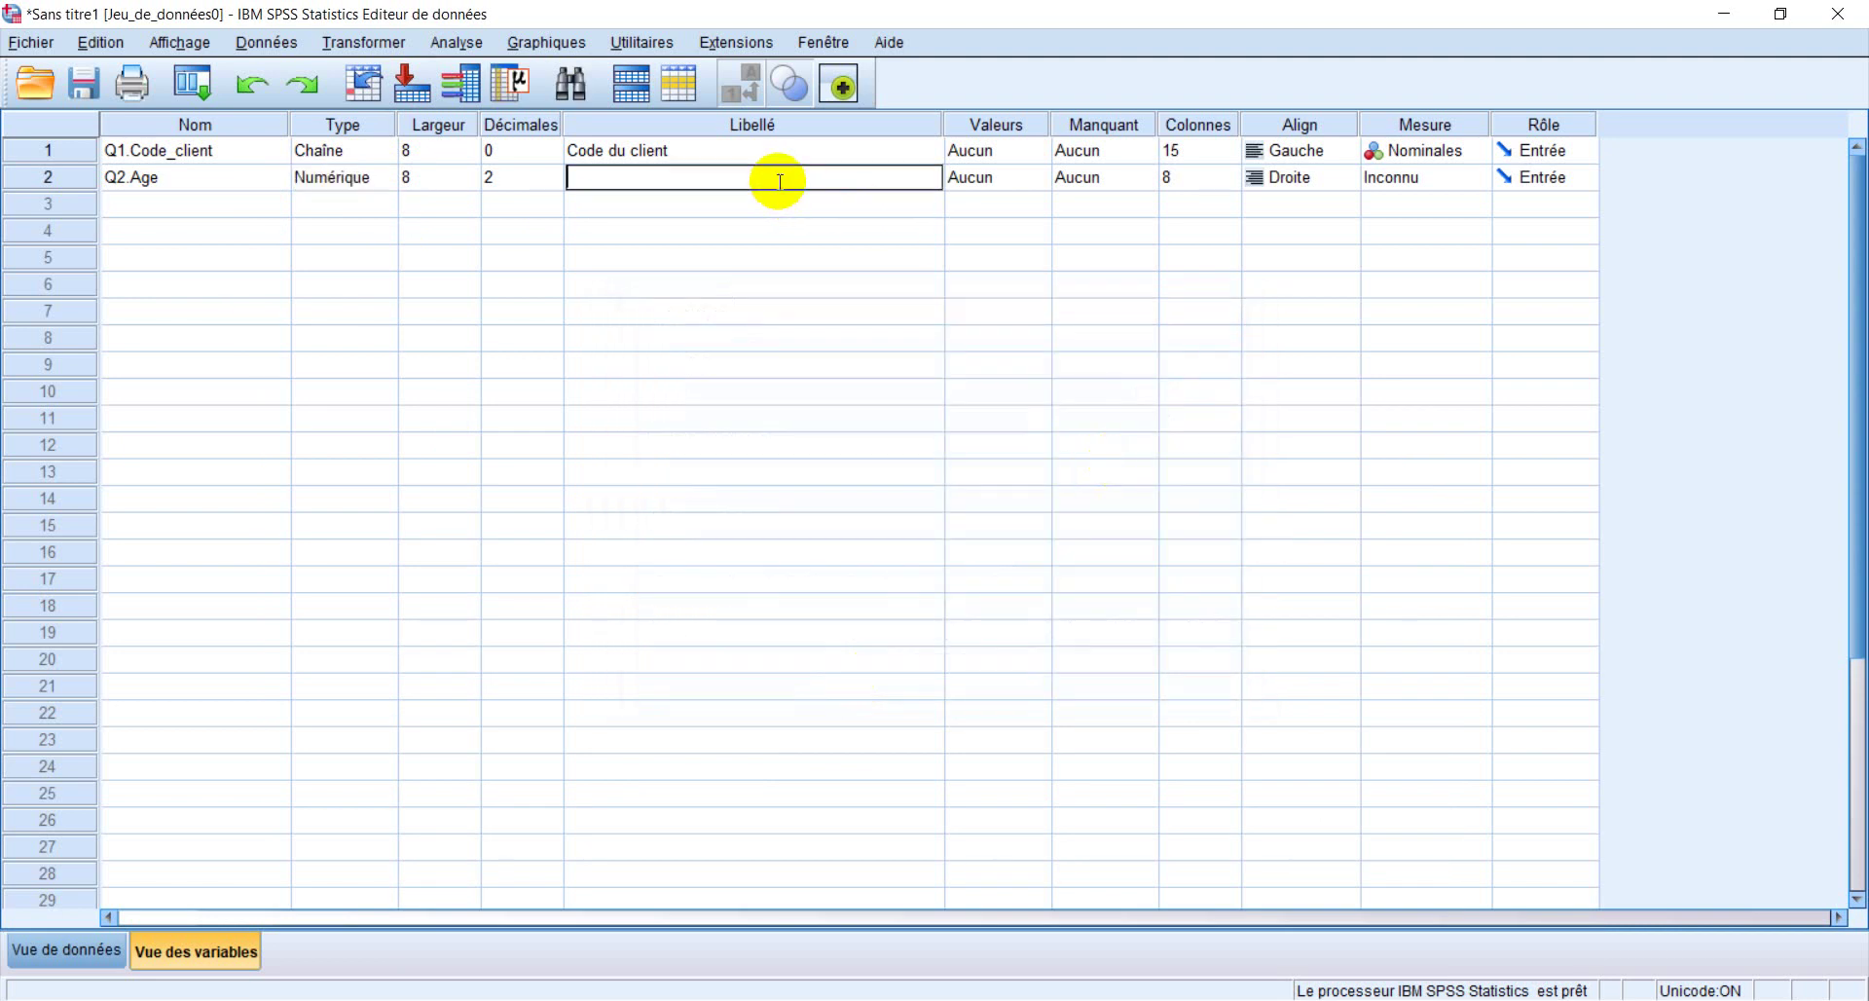
{"action": "type", "text": "Age du client"}
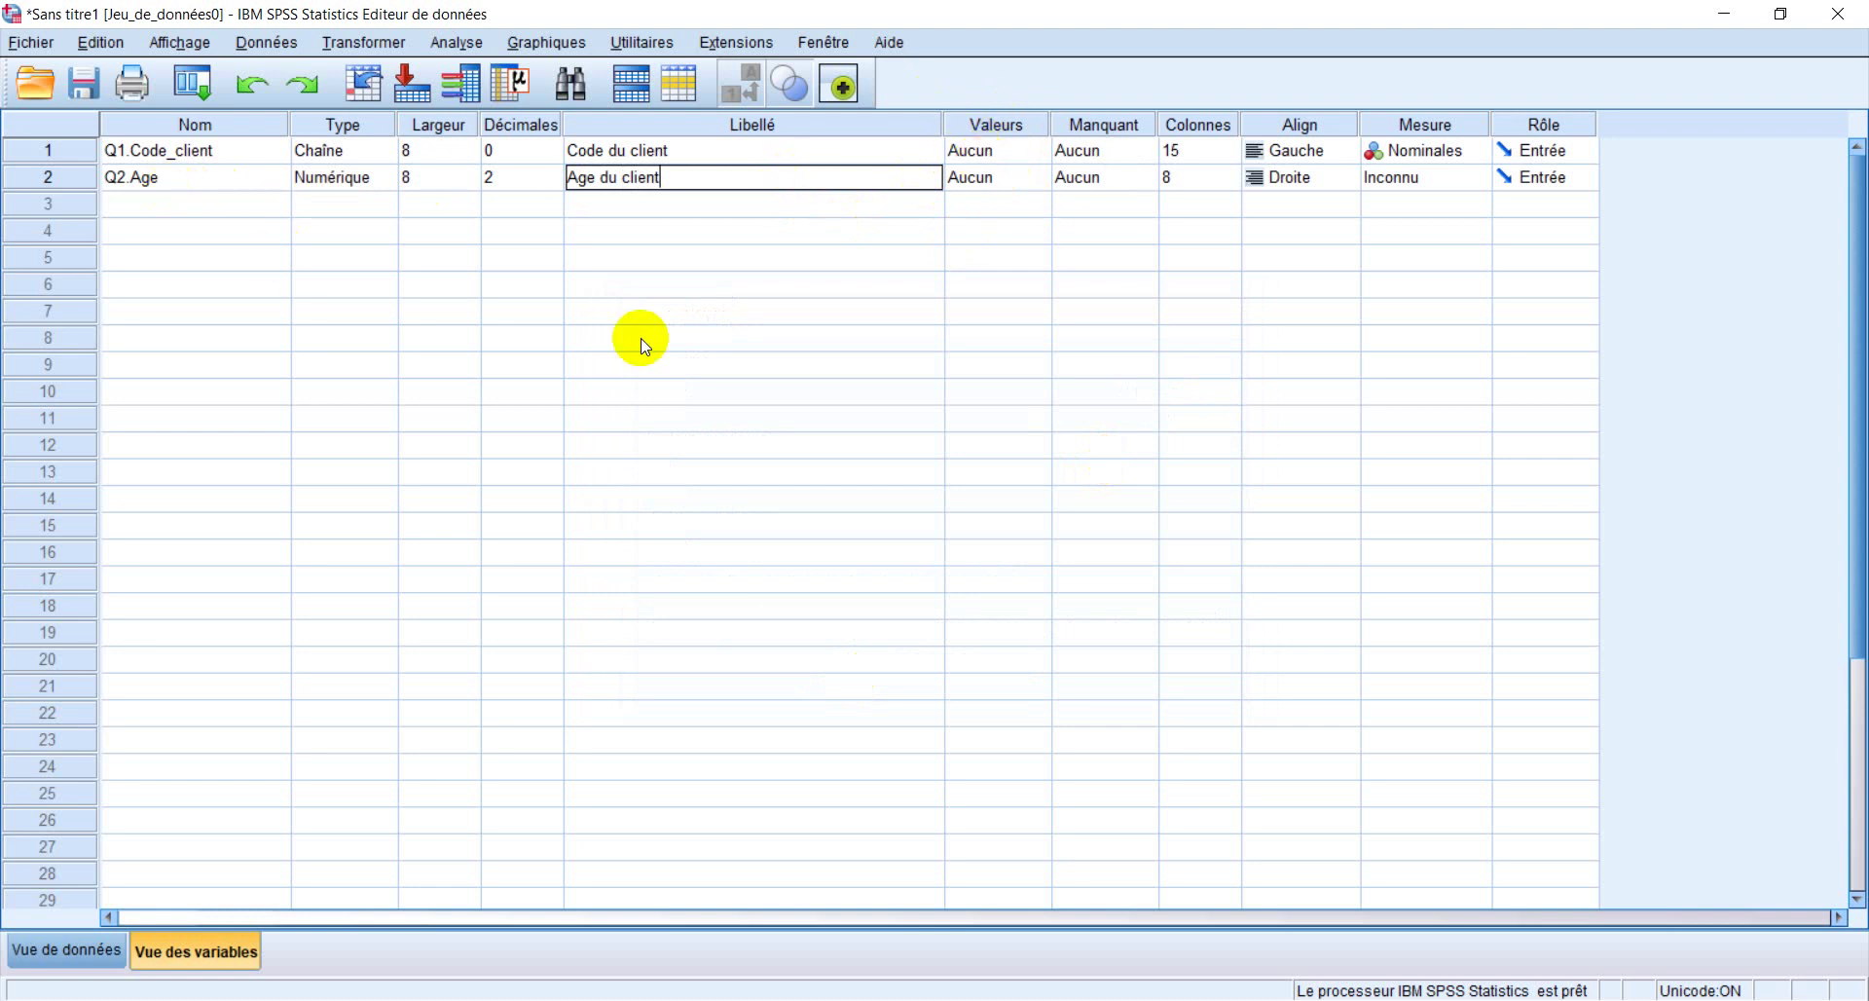
Set the measurement level of Q2.Age to Echelle
{"action": "left_click", "coordinate": [1472, 181]}
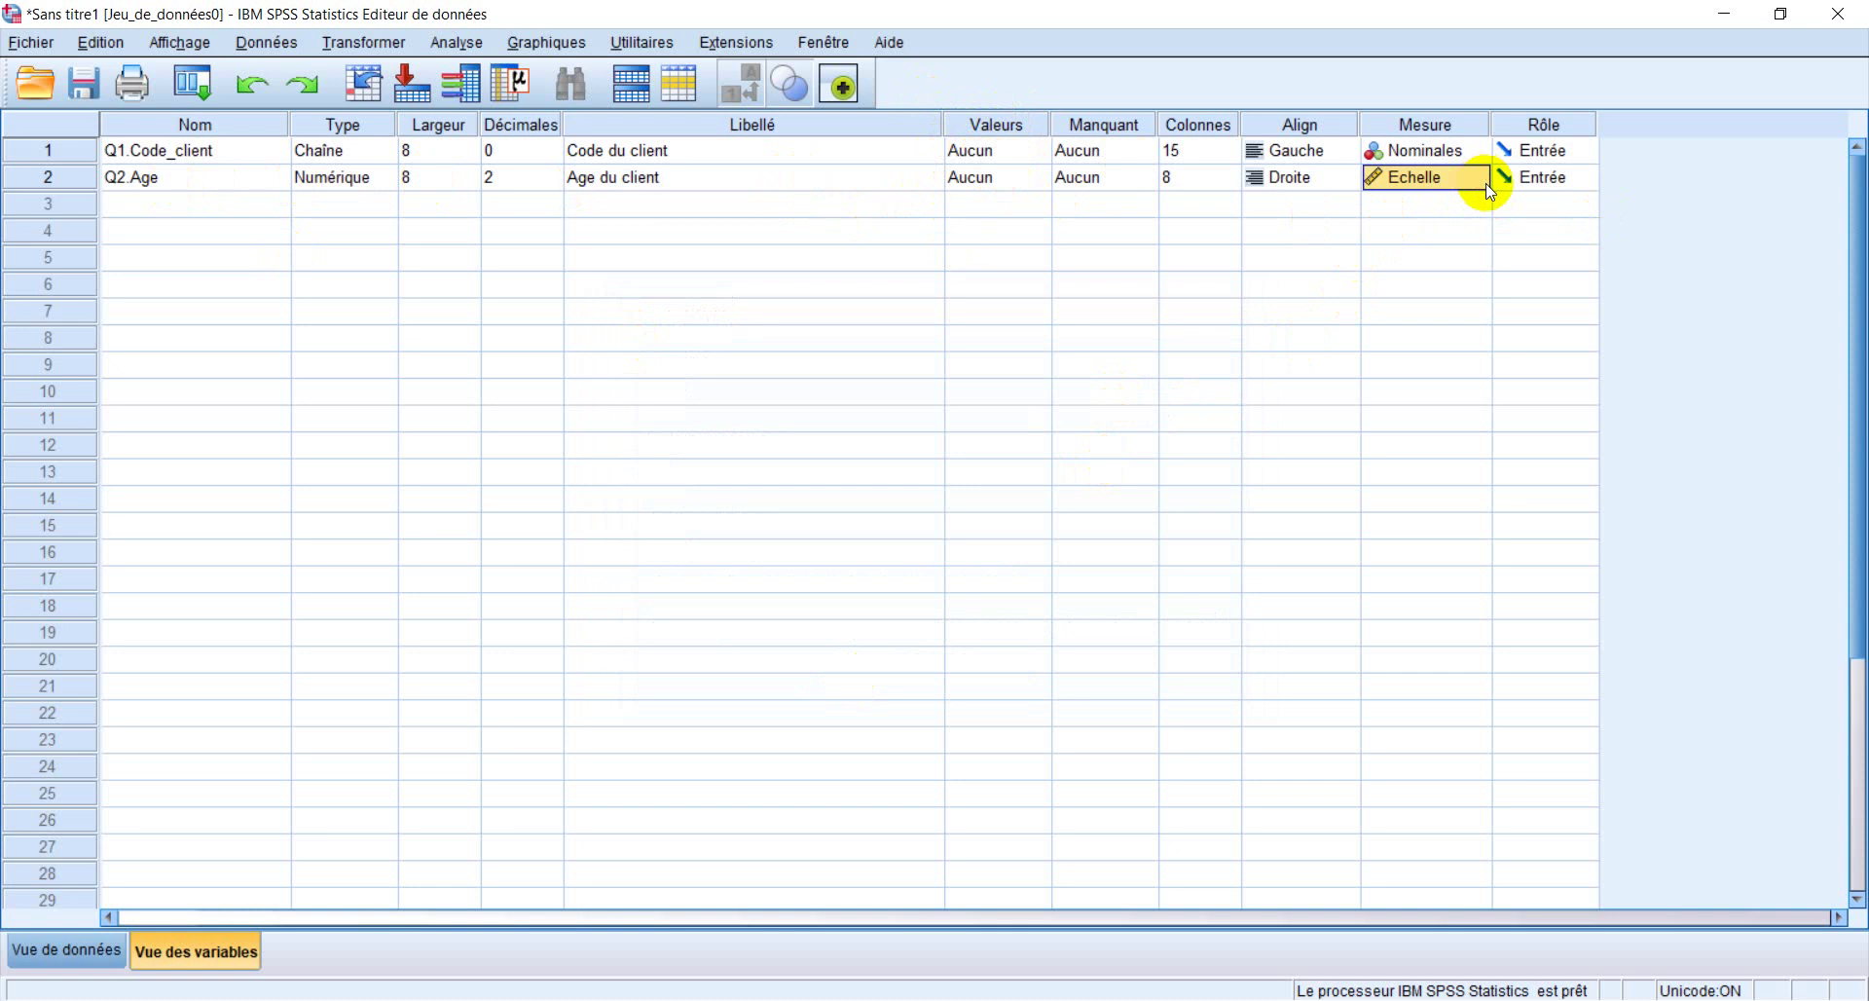
{"action": "left_click", "coordinate": [1485, 183]}
{"action": "left_click", "coordinate": [1468, 204]}
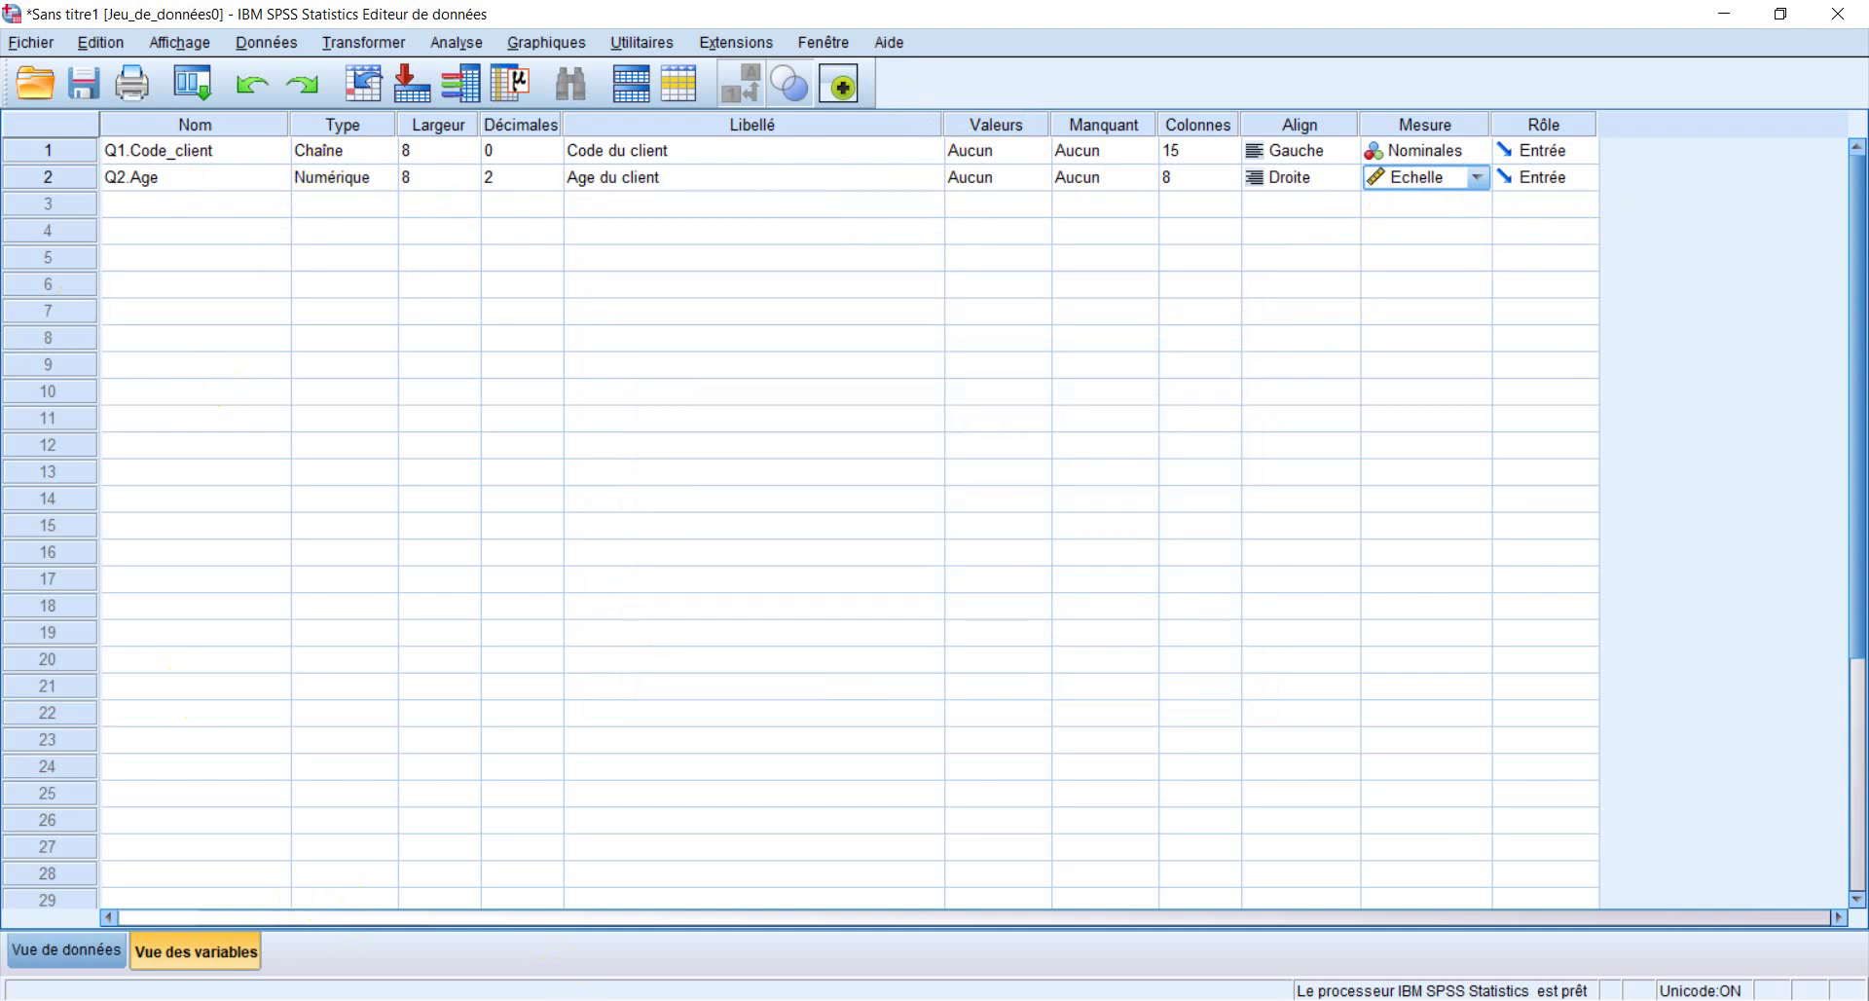
Check the third question in the Word questionnaire and create the third variable in SPSS with the name Q3.Genre
{"action": "left_click", "coordinate": [758, 999]}
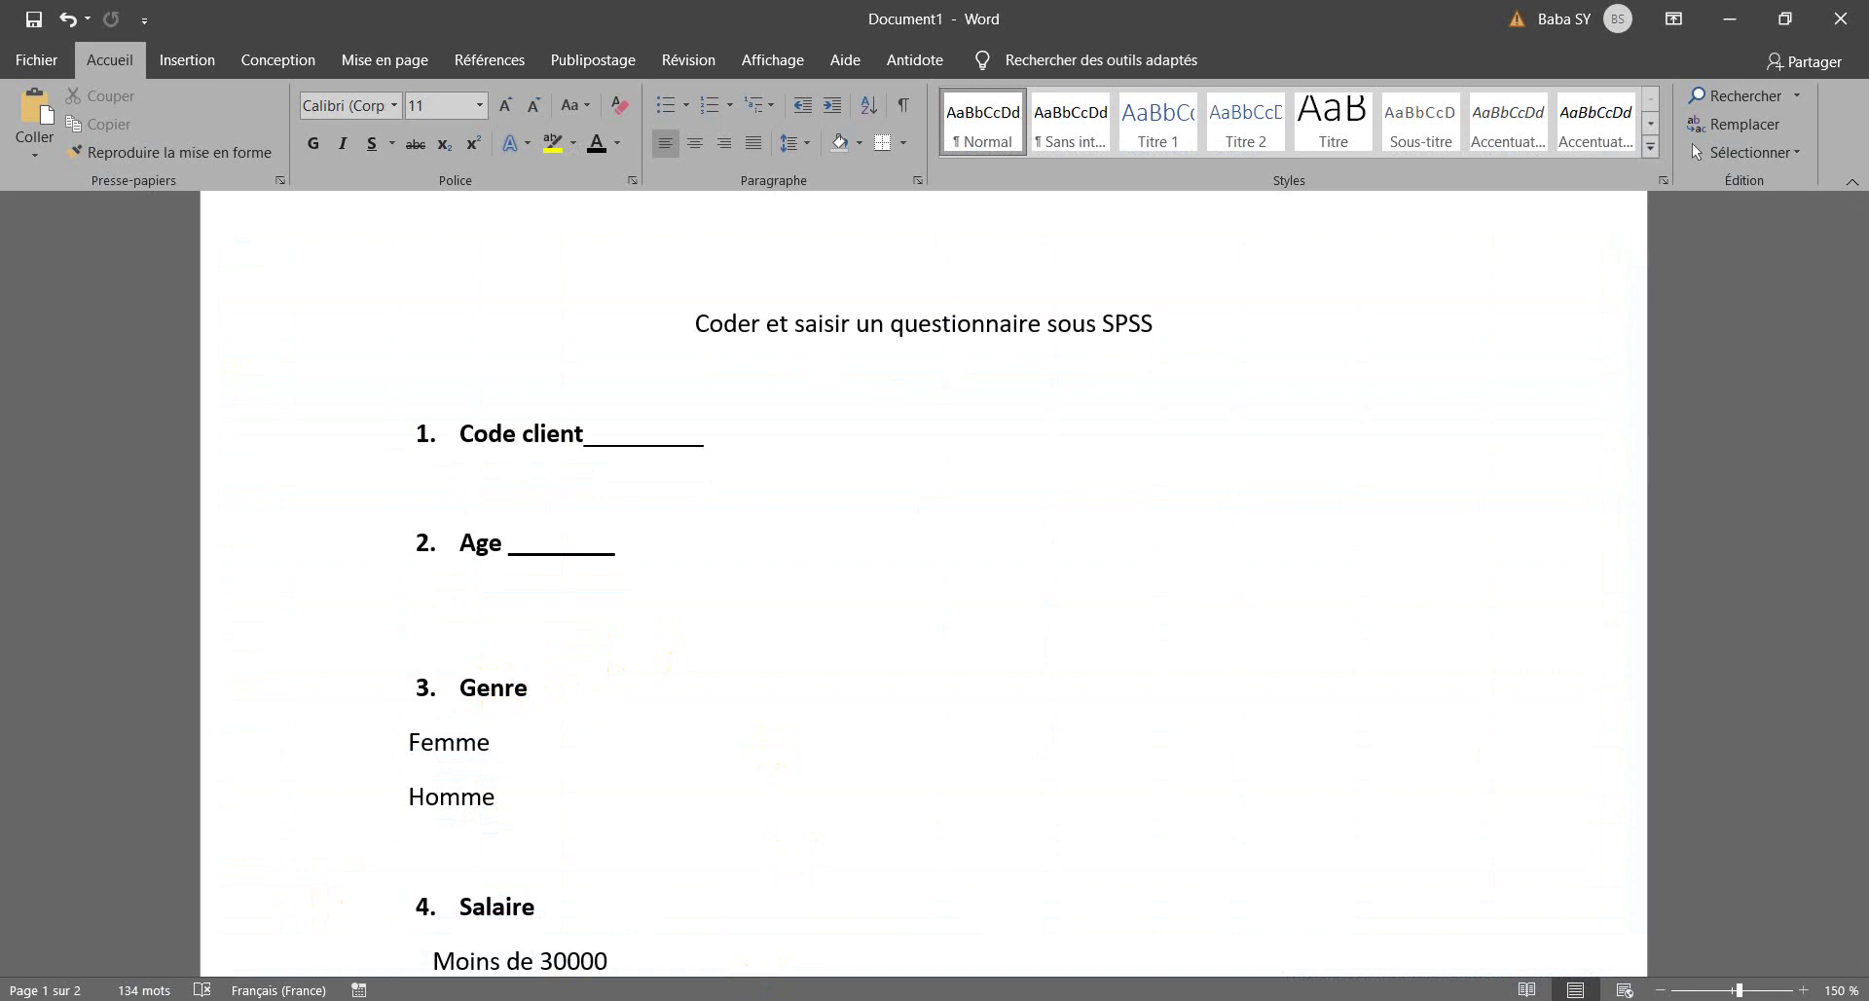
{"action": "left_click", "coordinate": [757, 1000]}
{"action": "left_click", "coordinate": [134, 209]}
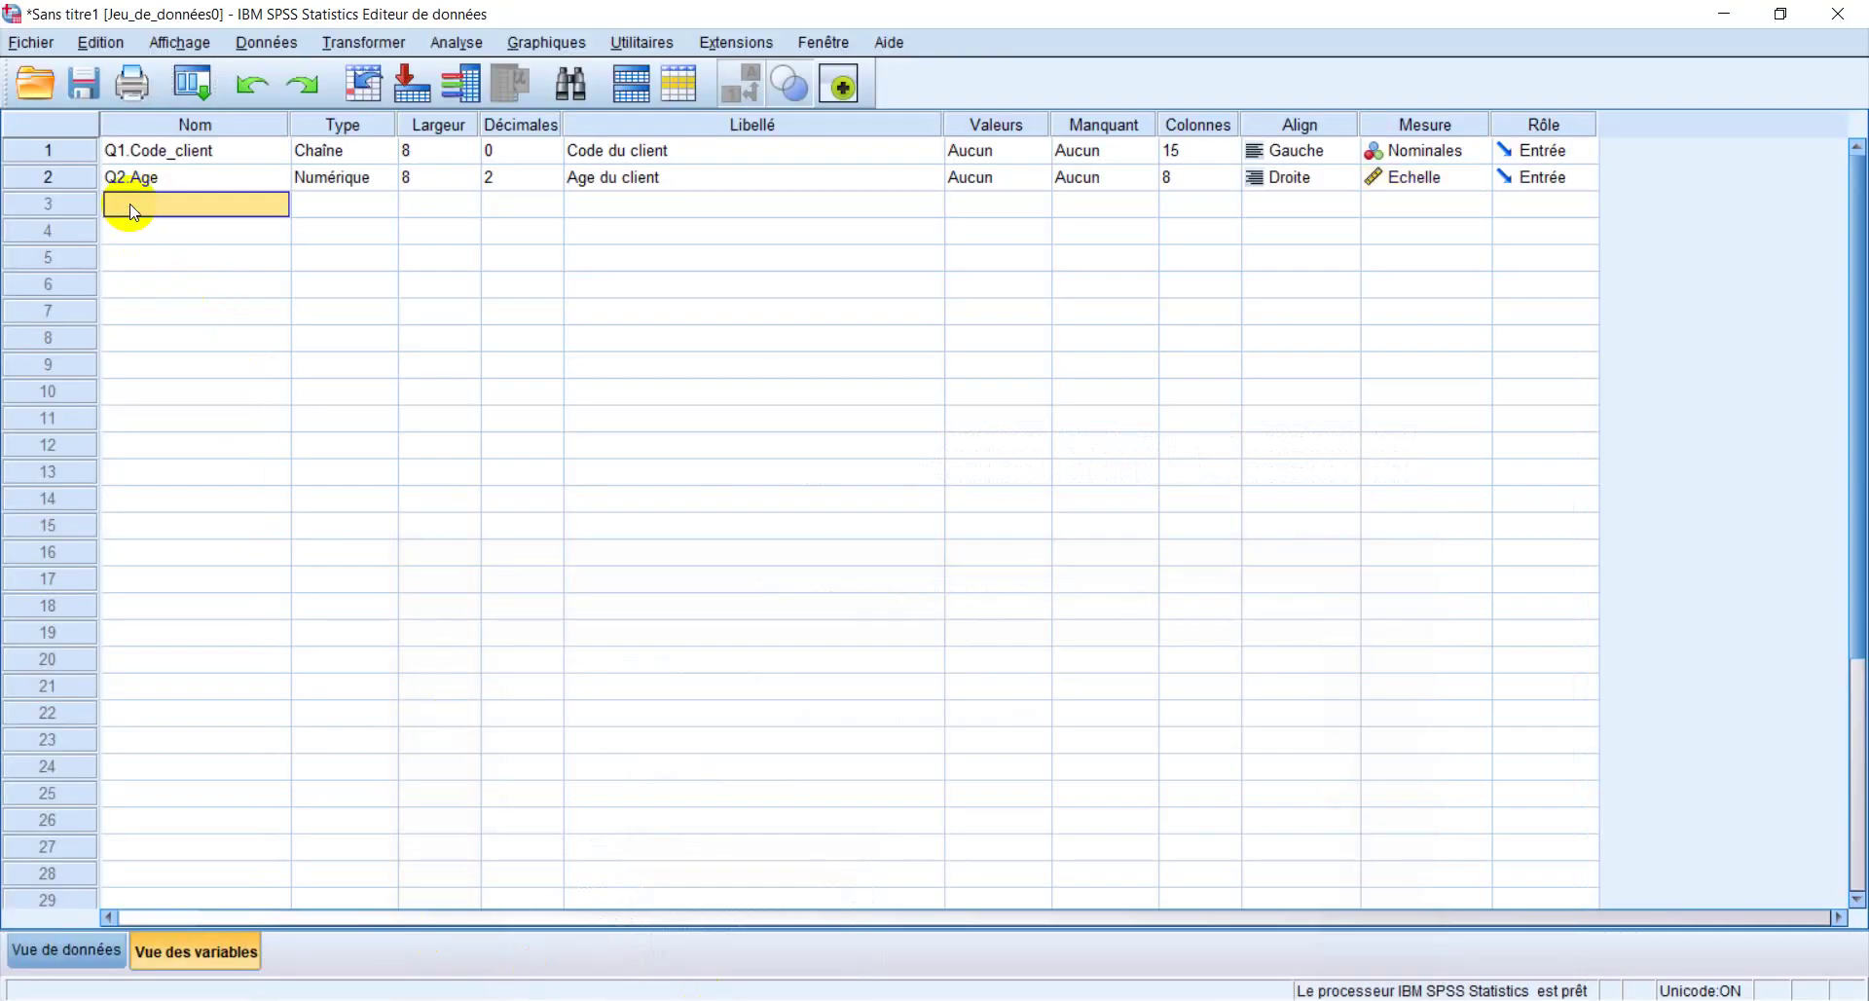
{"action": "left_click", "coordinate": [131, 204]}
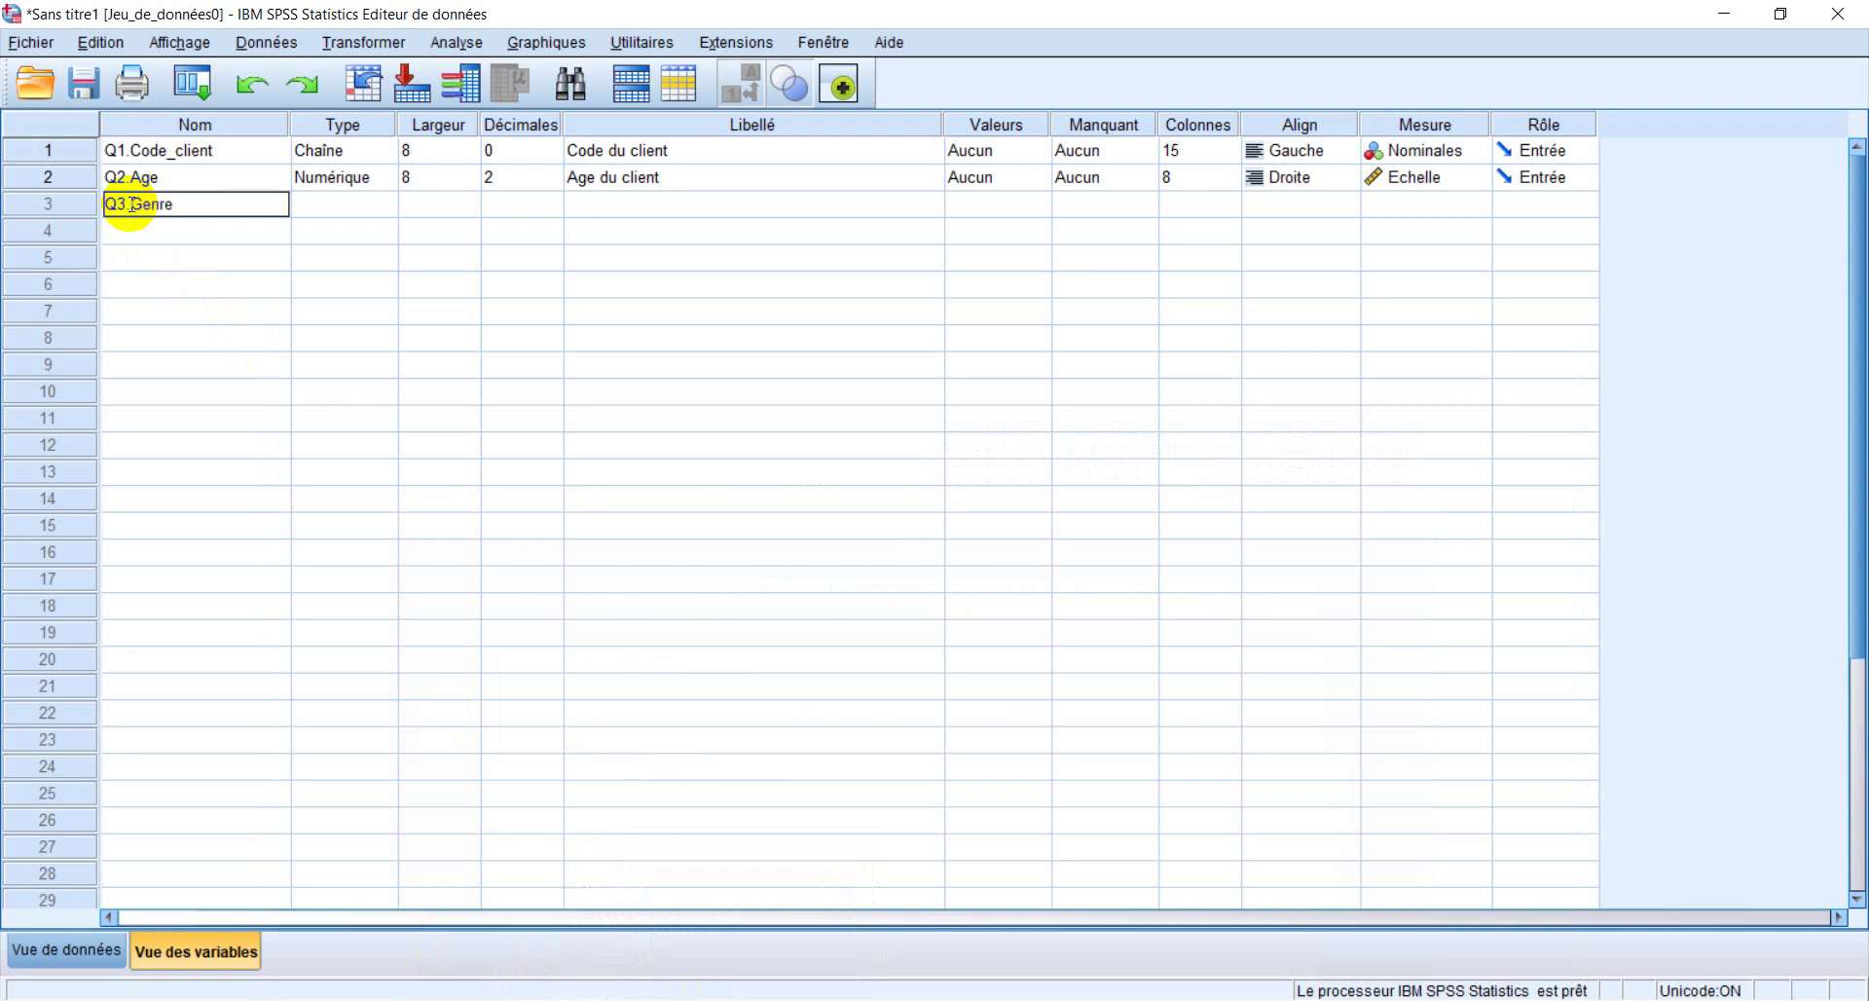
{"action": "key", "text": "Return"}
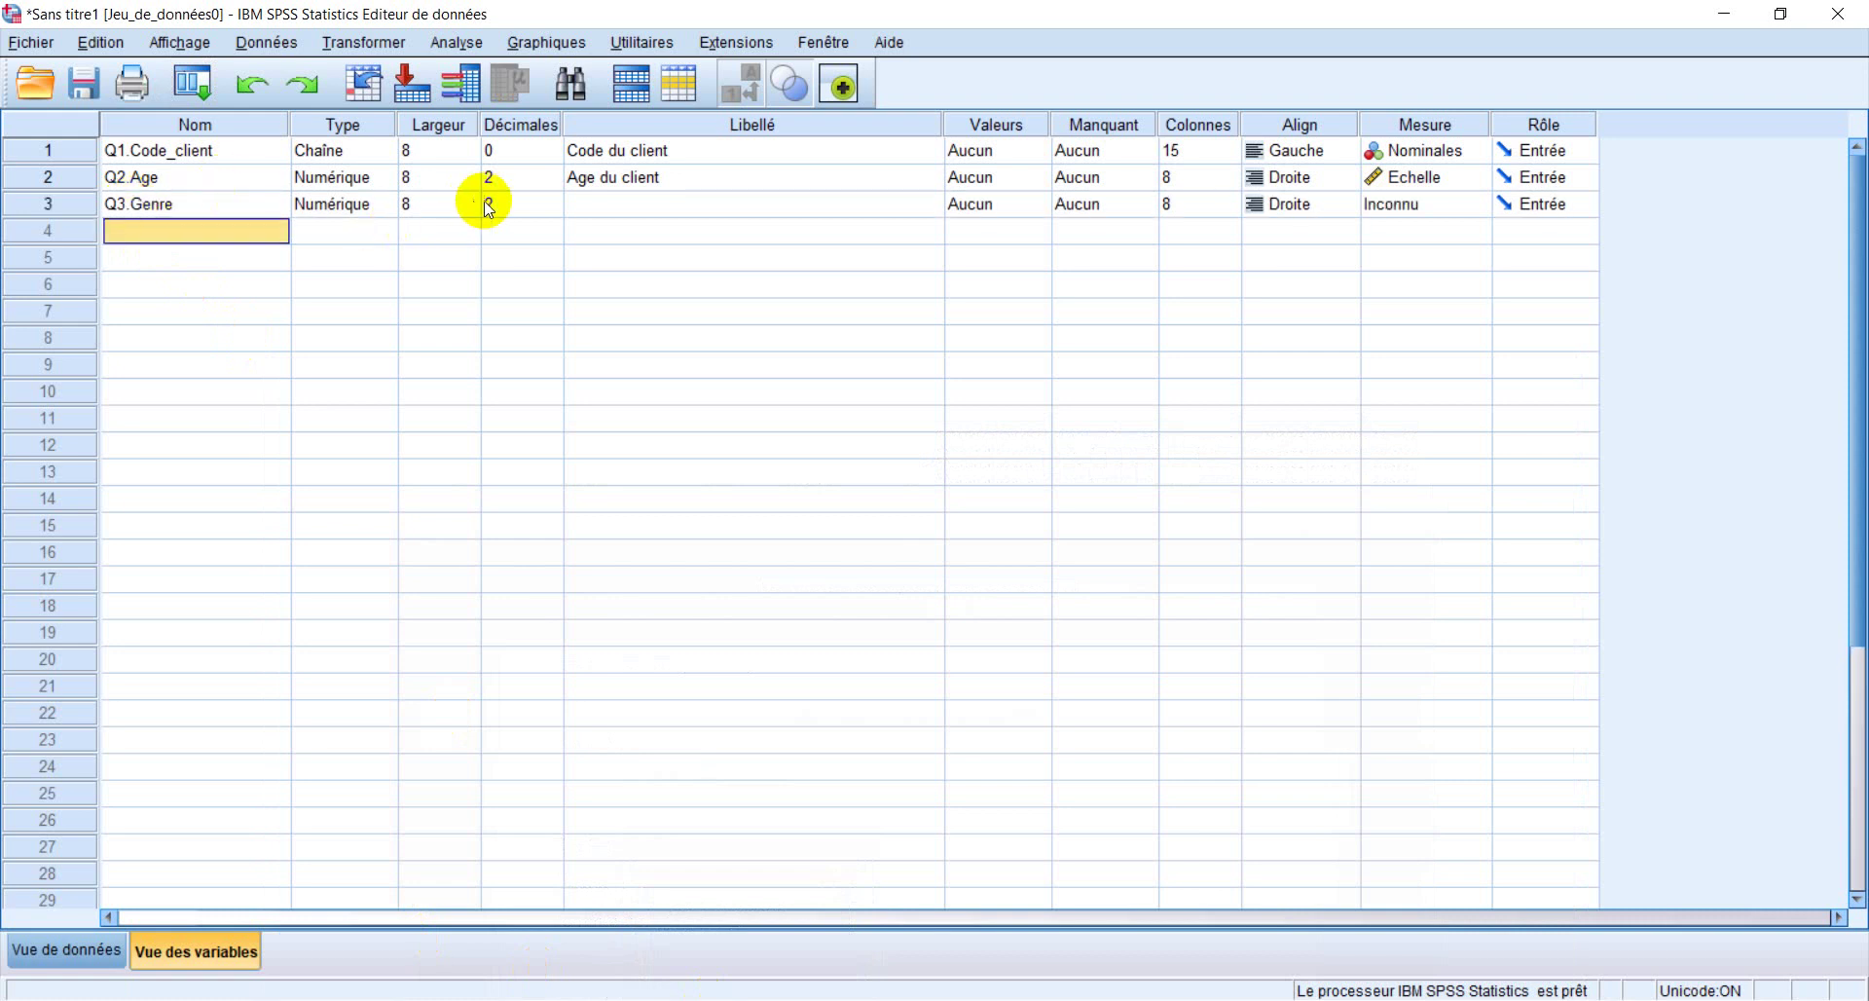
Set the label of Q3.Genre to "Sexe du client" and its type to Chaîne
{"action": "double_click", "coordinate": [664, 204]}
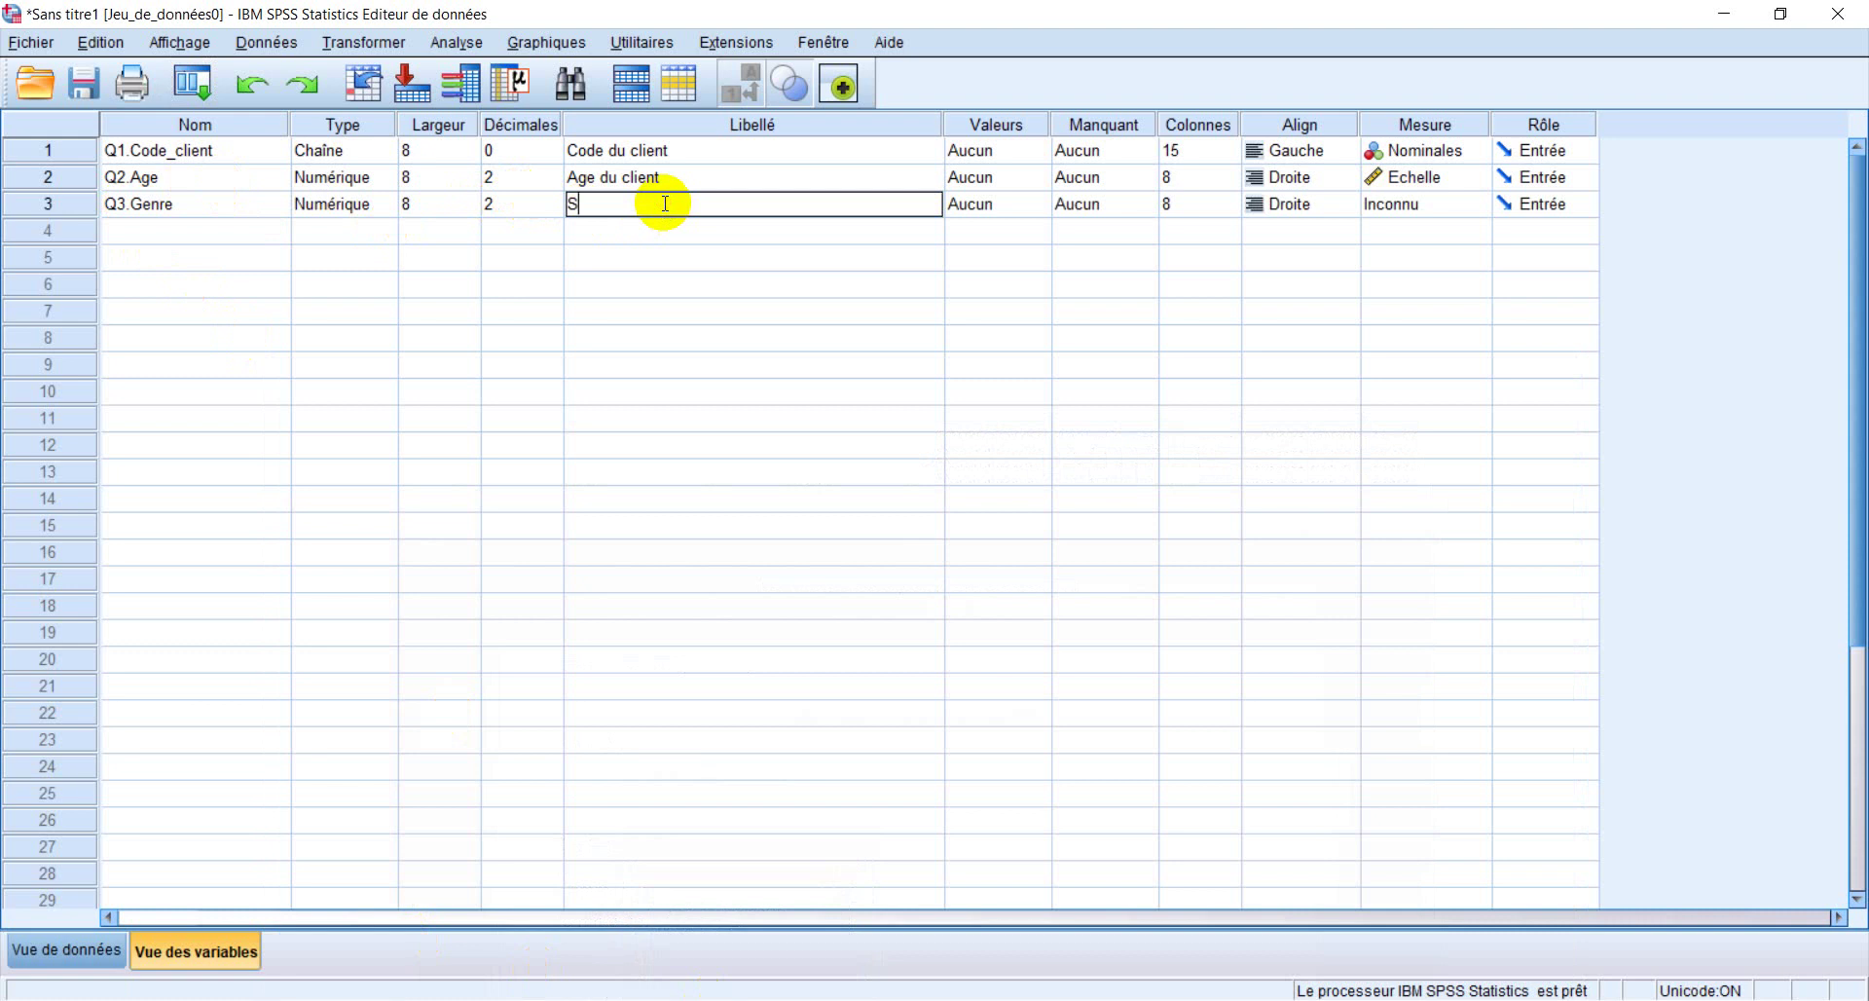
{"action": "type", "text": "Sexe du c"}
{"action": "left_click", "coordinate": [387, 203]}
{"action": "left_click", "coordinate": [388, 204]}
{"action": "left_click", "coordinate": [652, 545]}
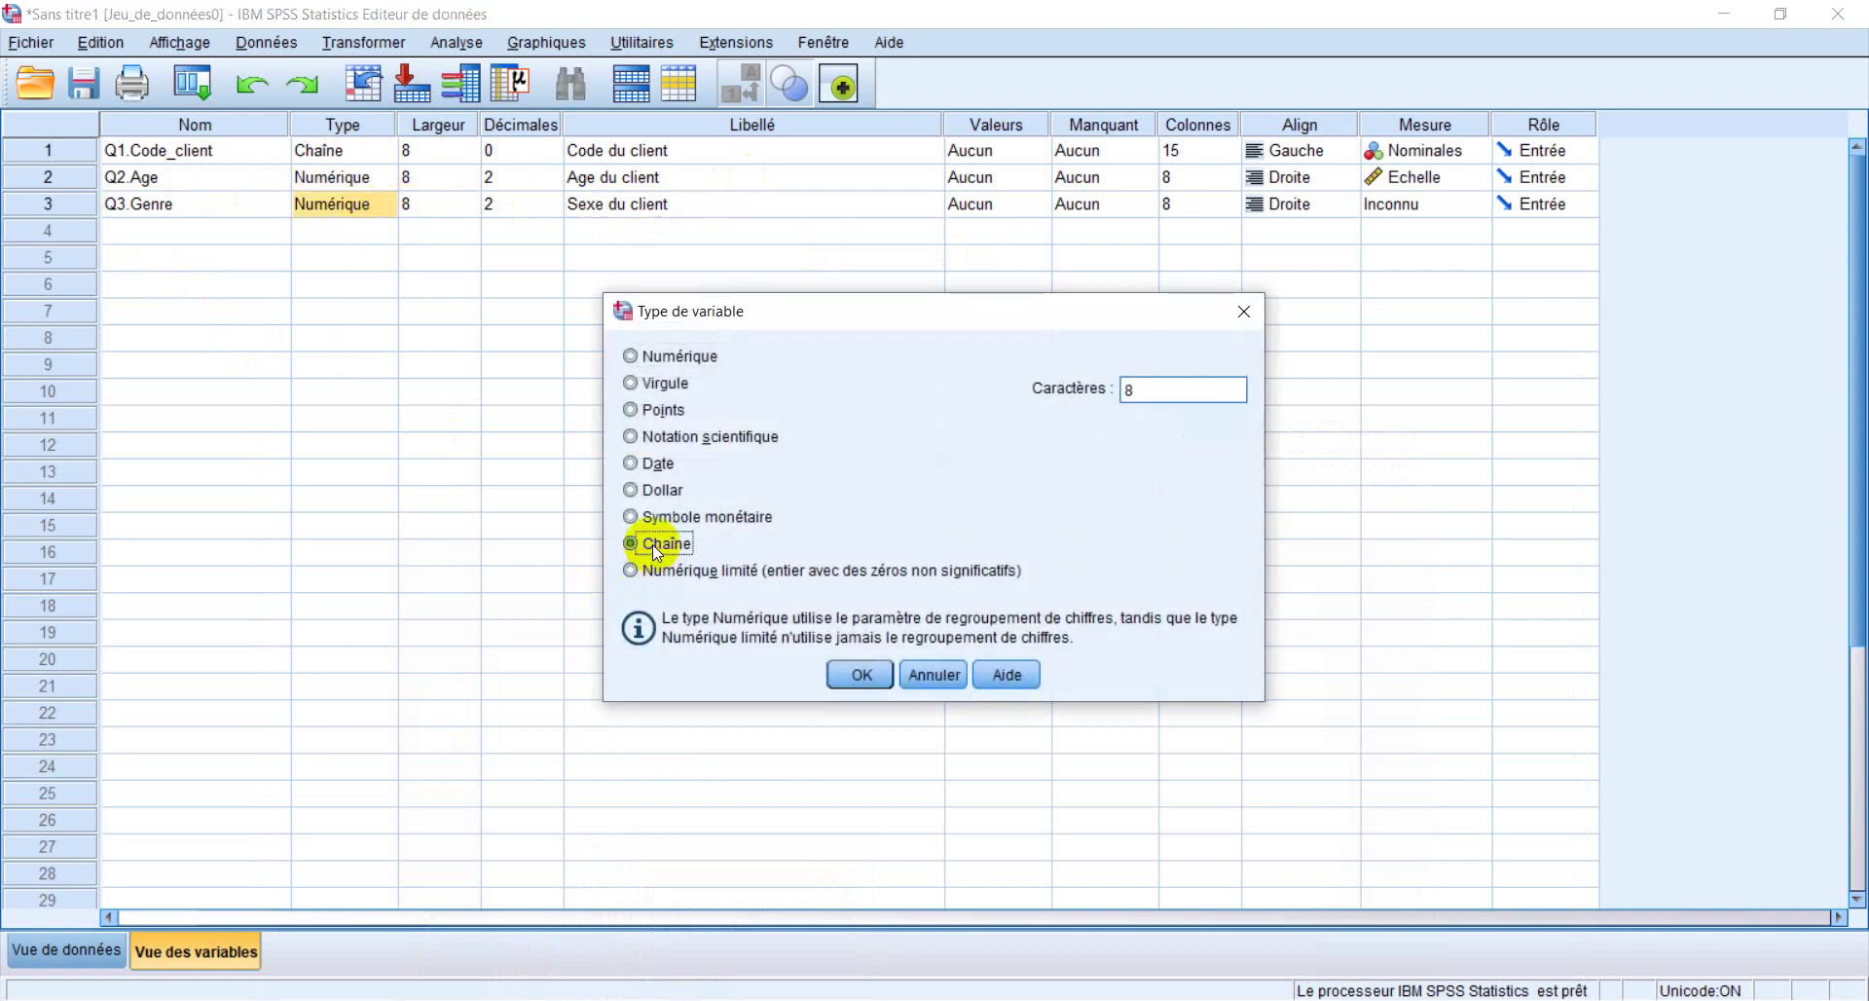
{"action": "left_click", "coordinate": [862, 677]}
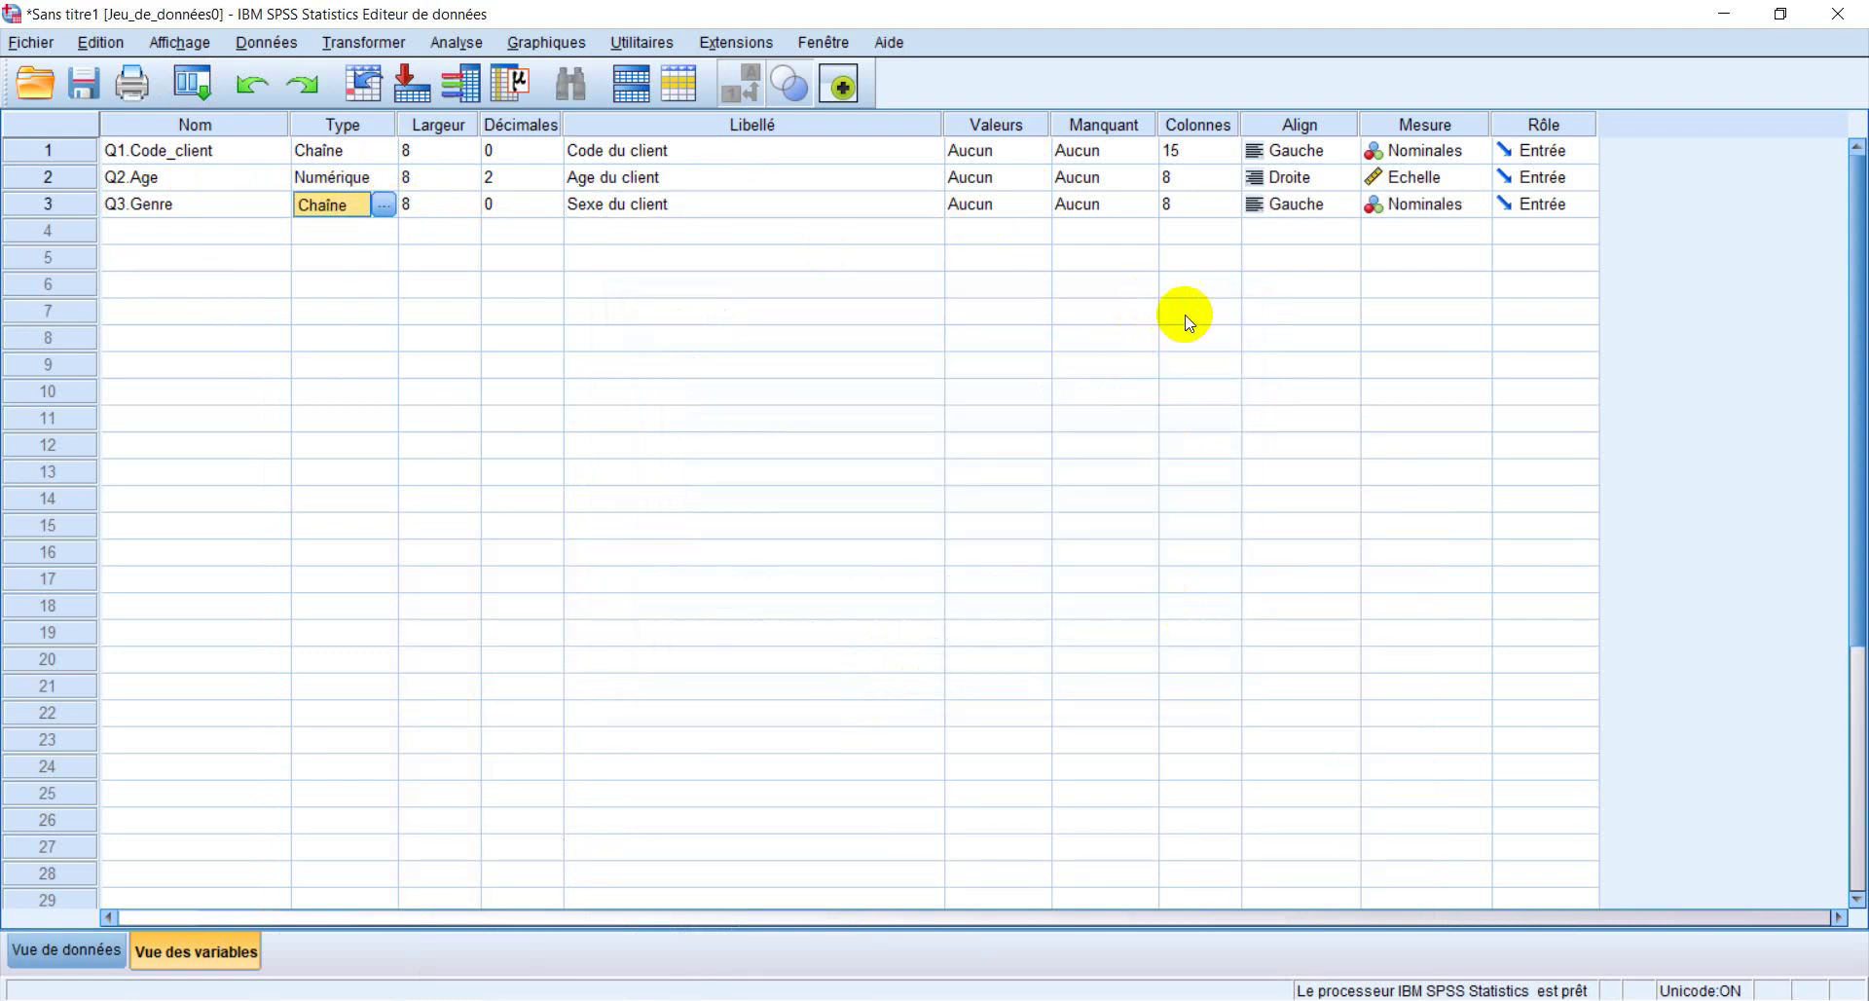
Define the value labels 1 = Homme and 2 = Femme for Q3.Genre and set its measurement level to Nominales
{"action": "left_click", "coordinate": [1041, 208]}
{"action": "left_click", "coordinate": [1041, 207]}
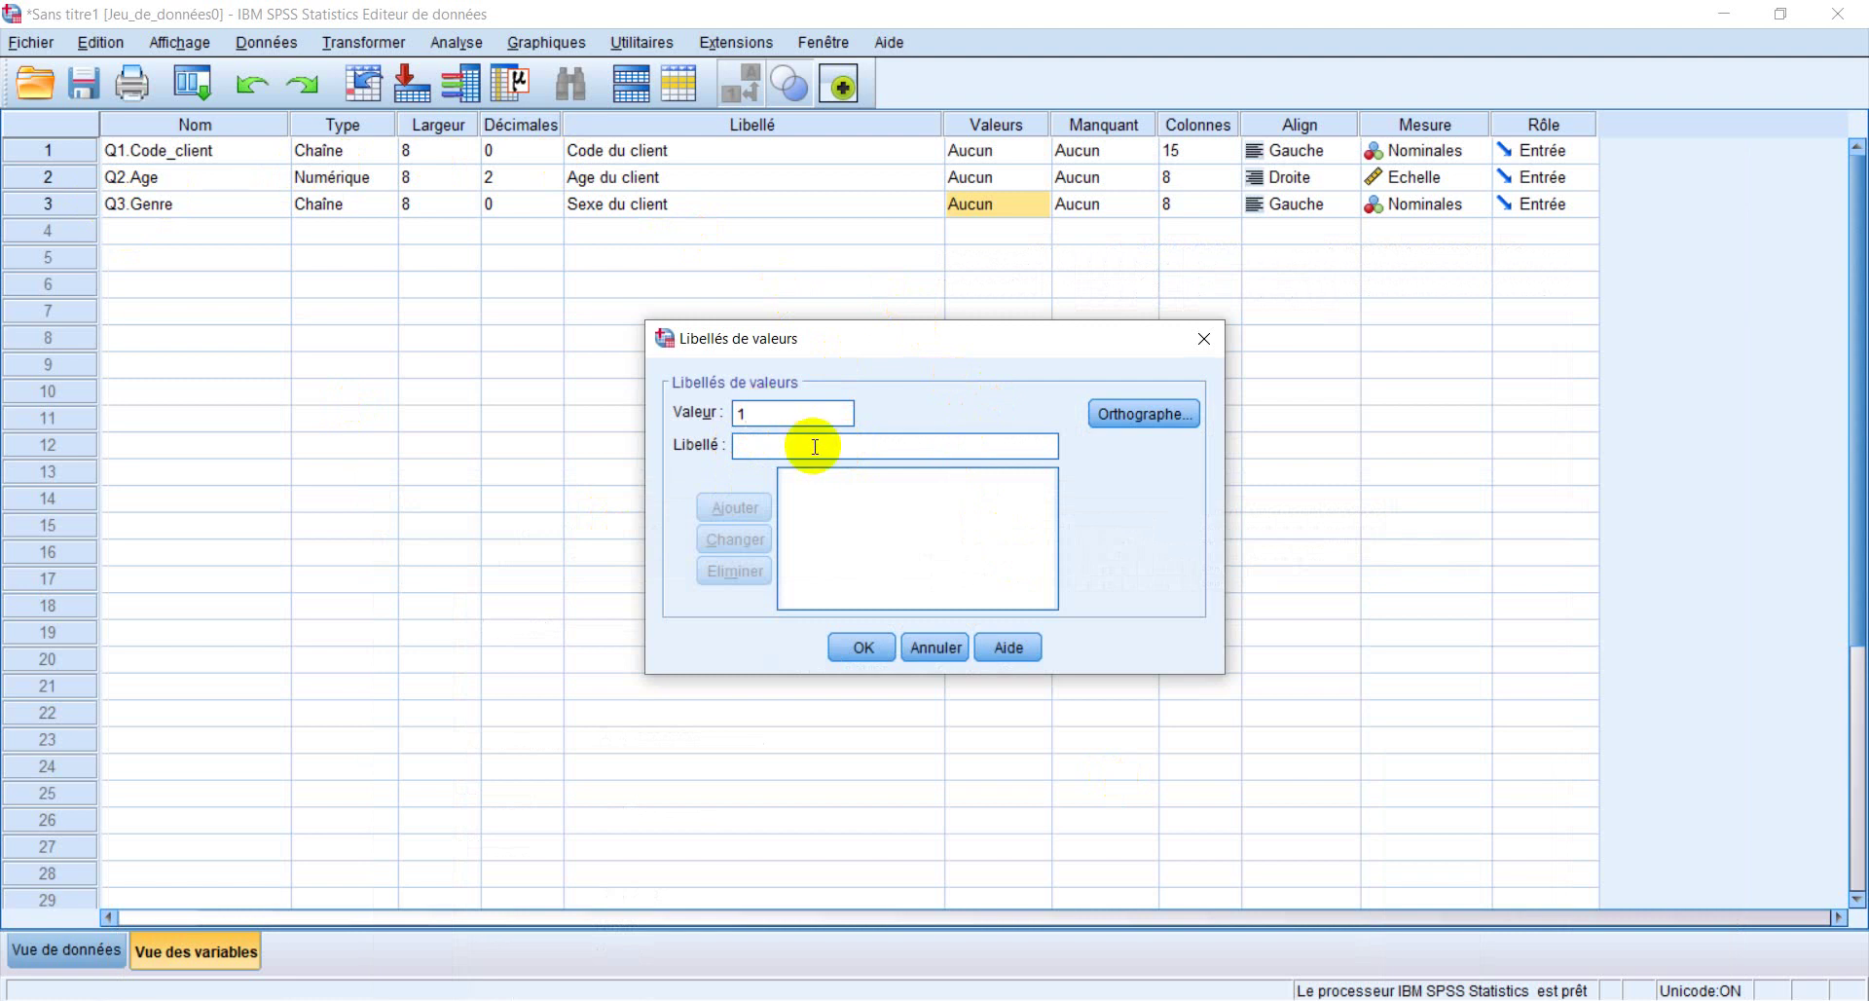
{"action": "type", "text": "Homme"}
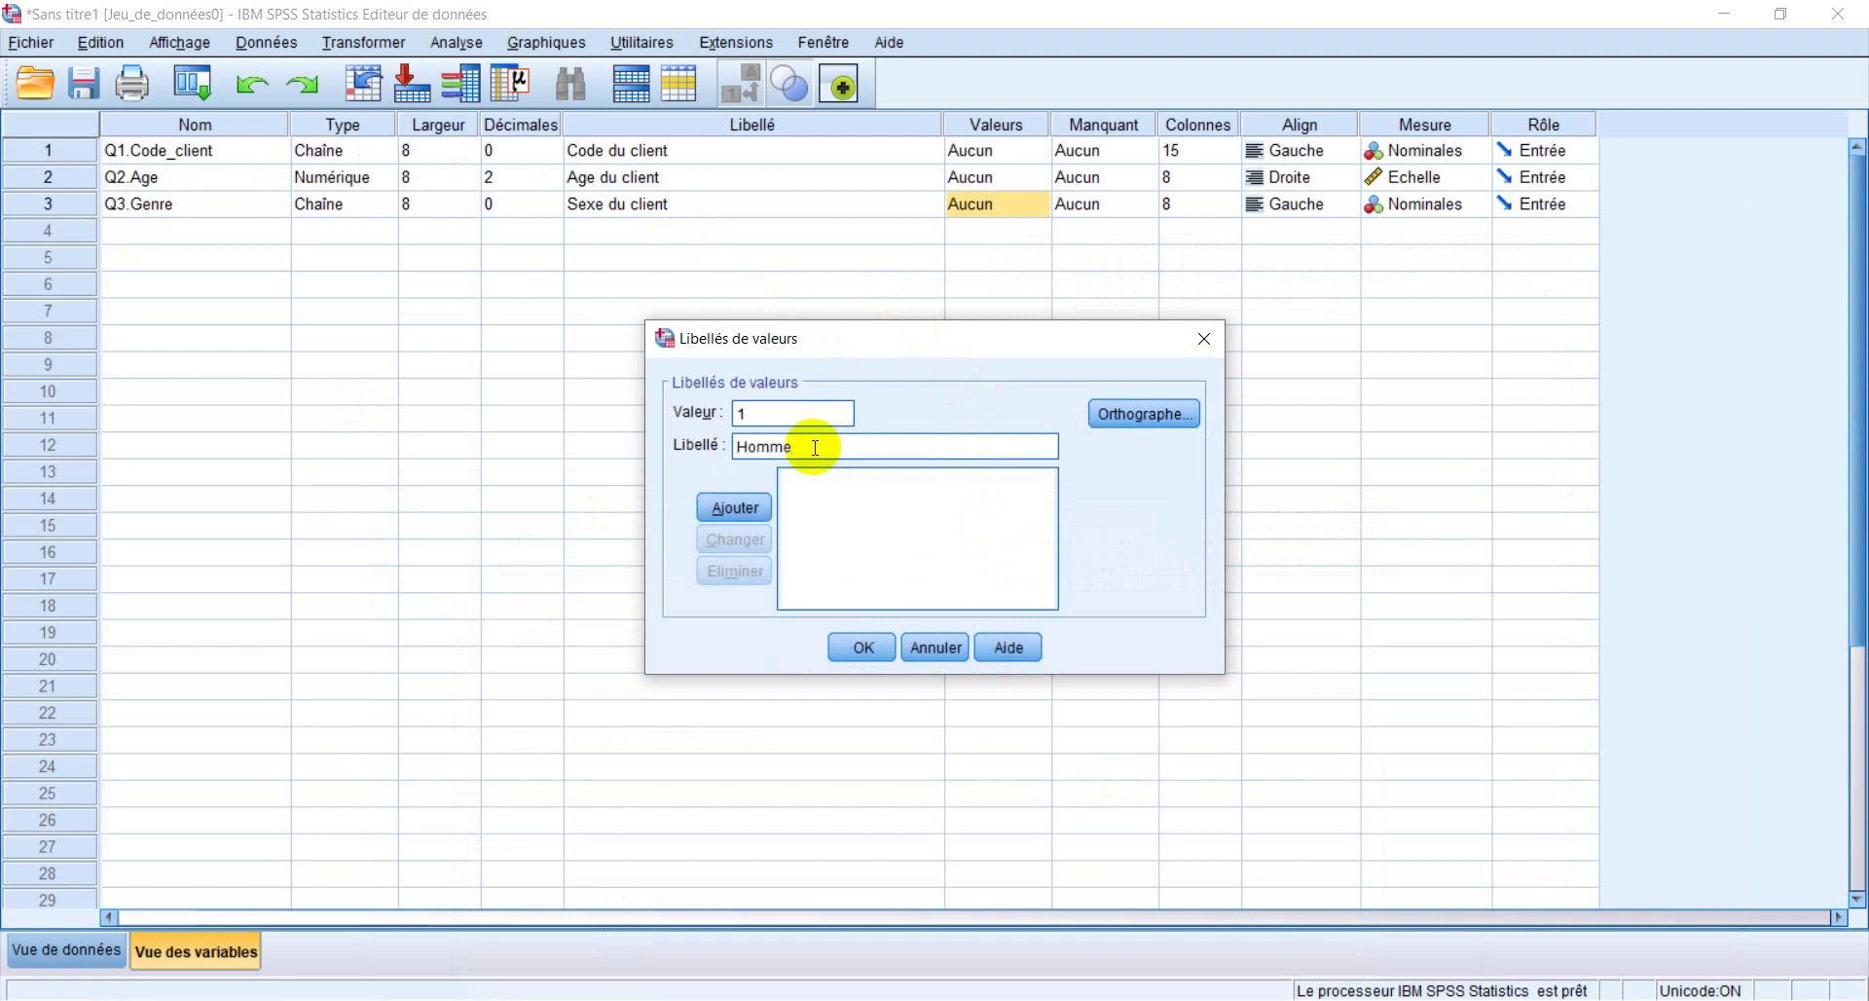
{"action": "left_click", "coordinate": [732, 507]}
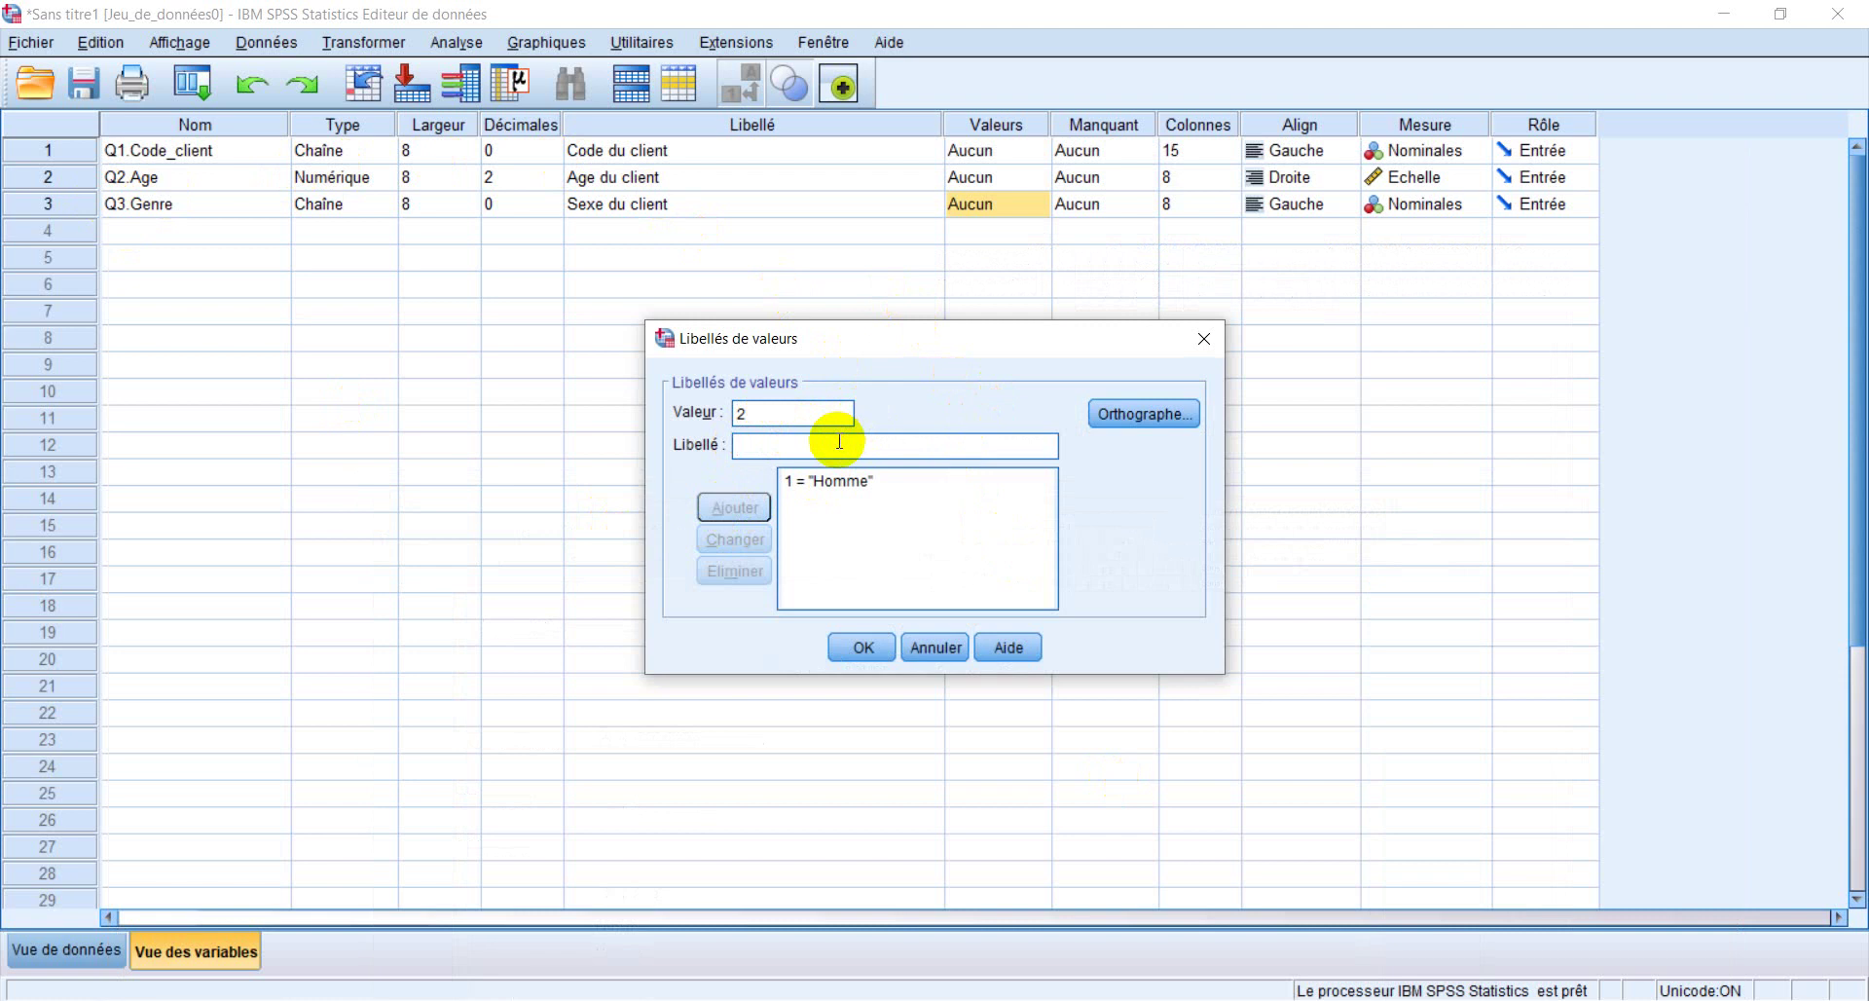
{"action": "type", "text": "F"}
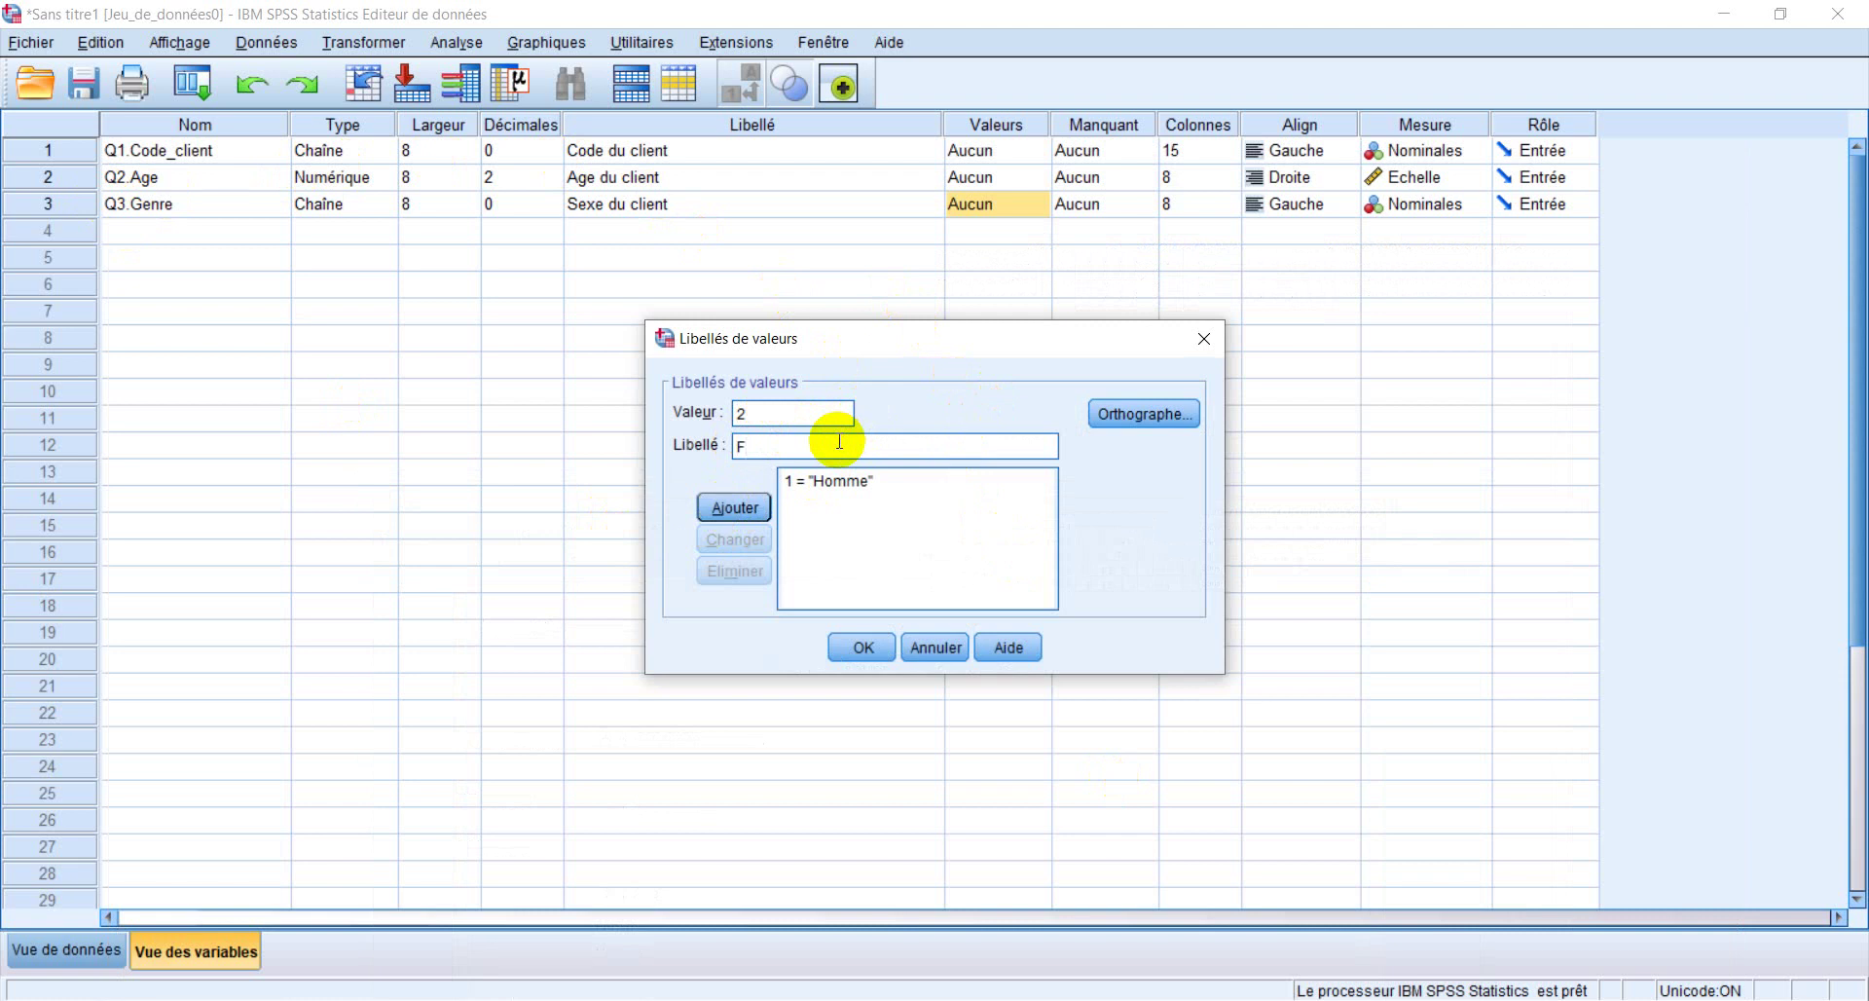
{"action": "type", "text": "emme"}
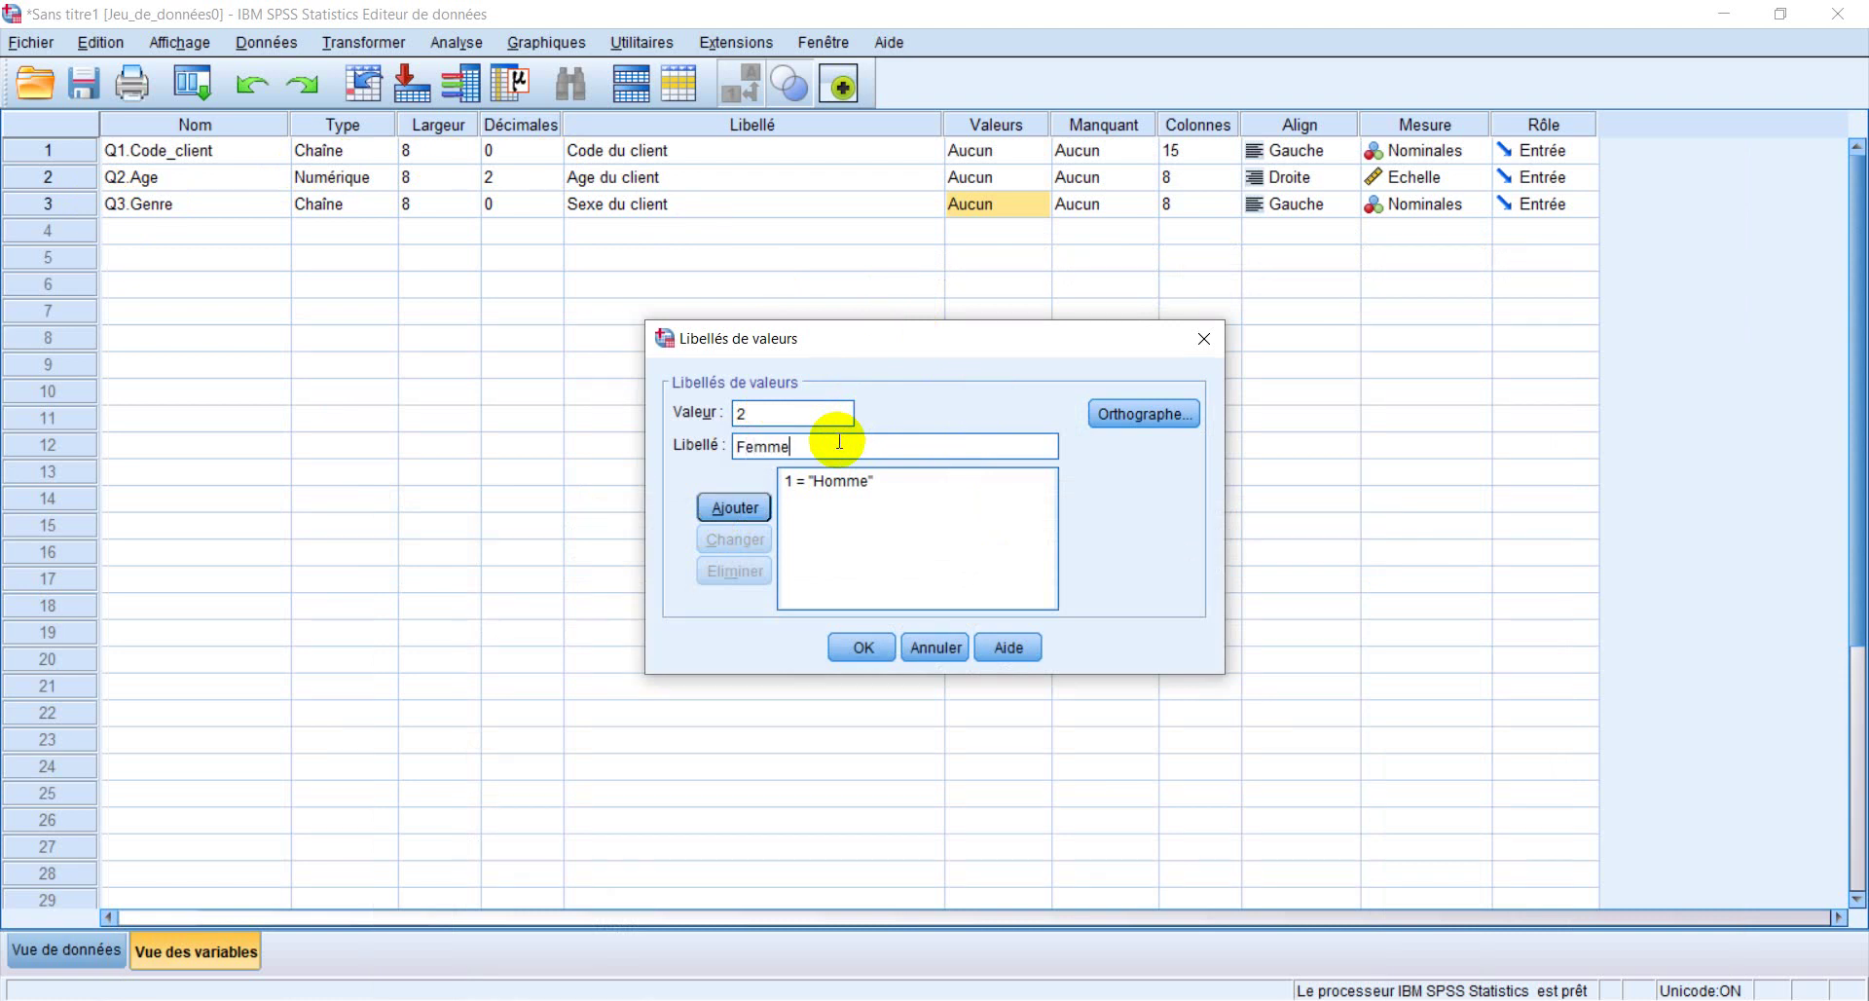
{"action": "left_click", "coordinate": [737, 506]}
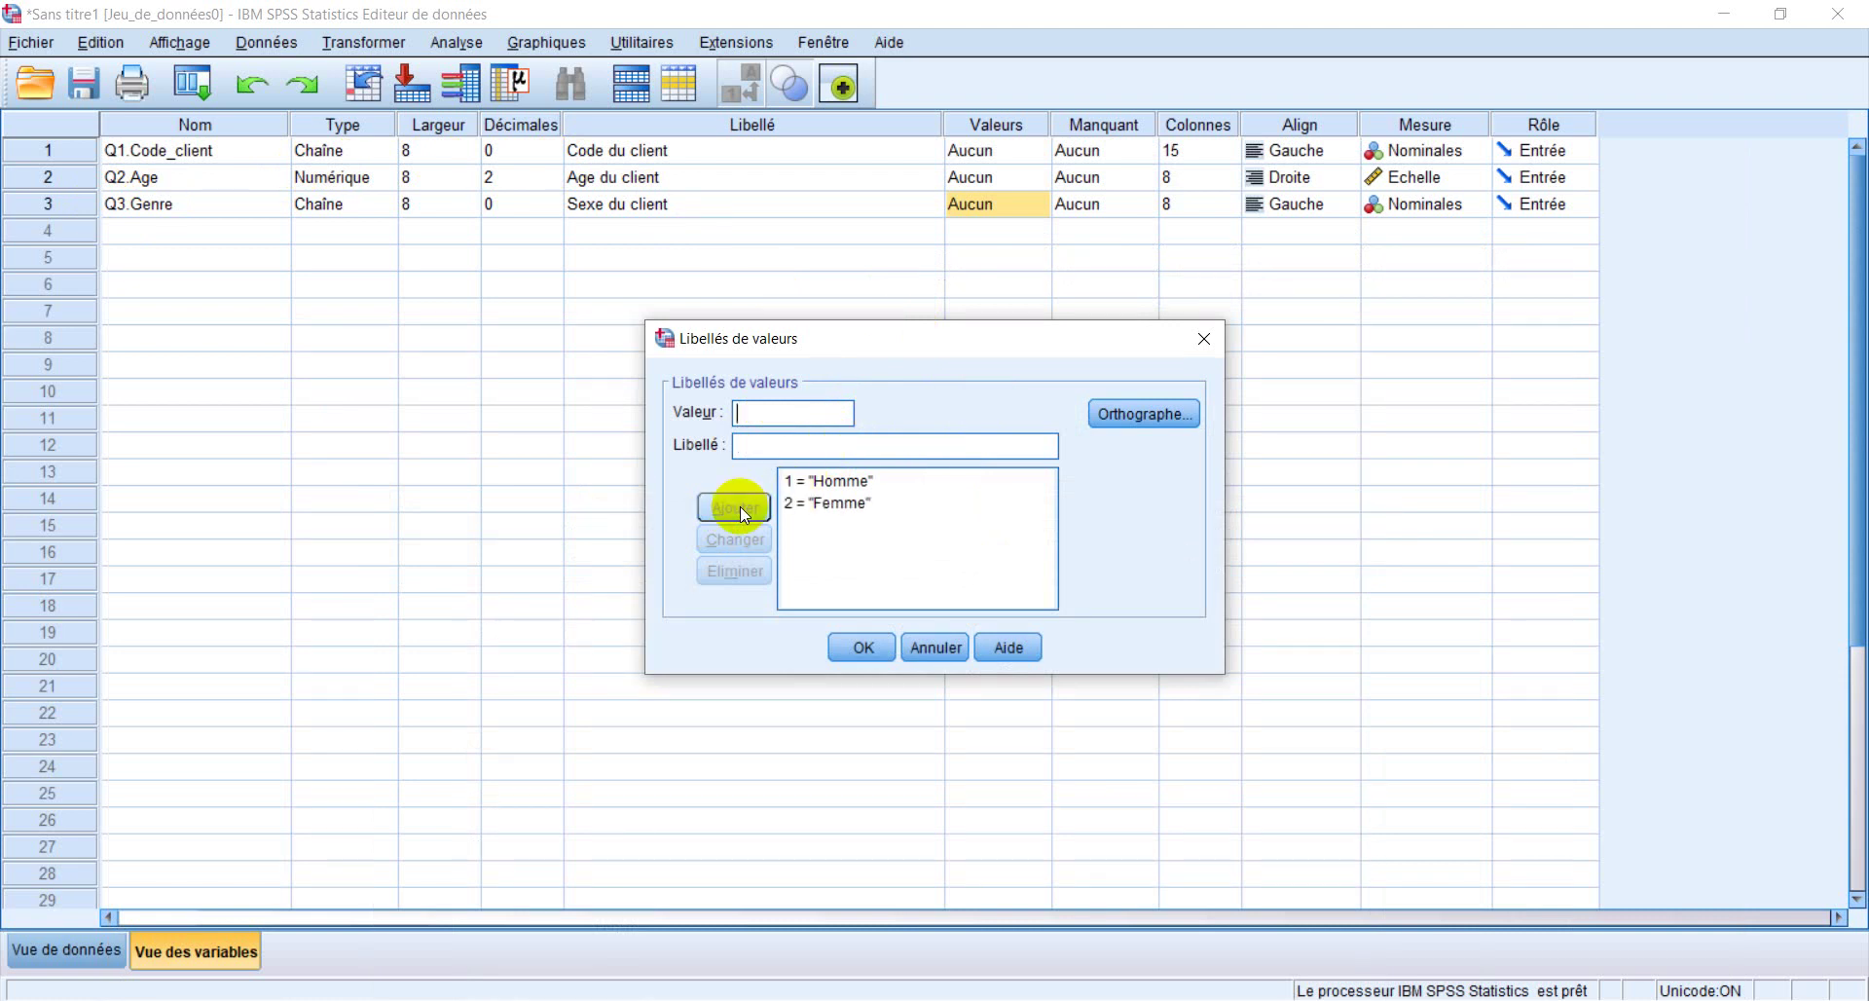
{"action": "left_click", "coordinate": [864, 648]}
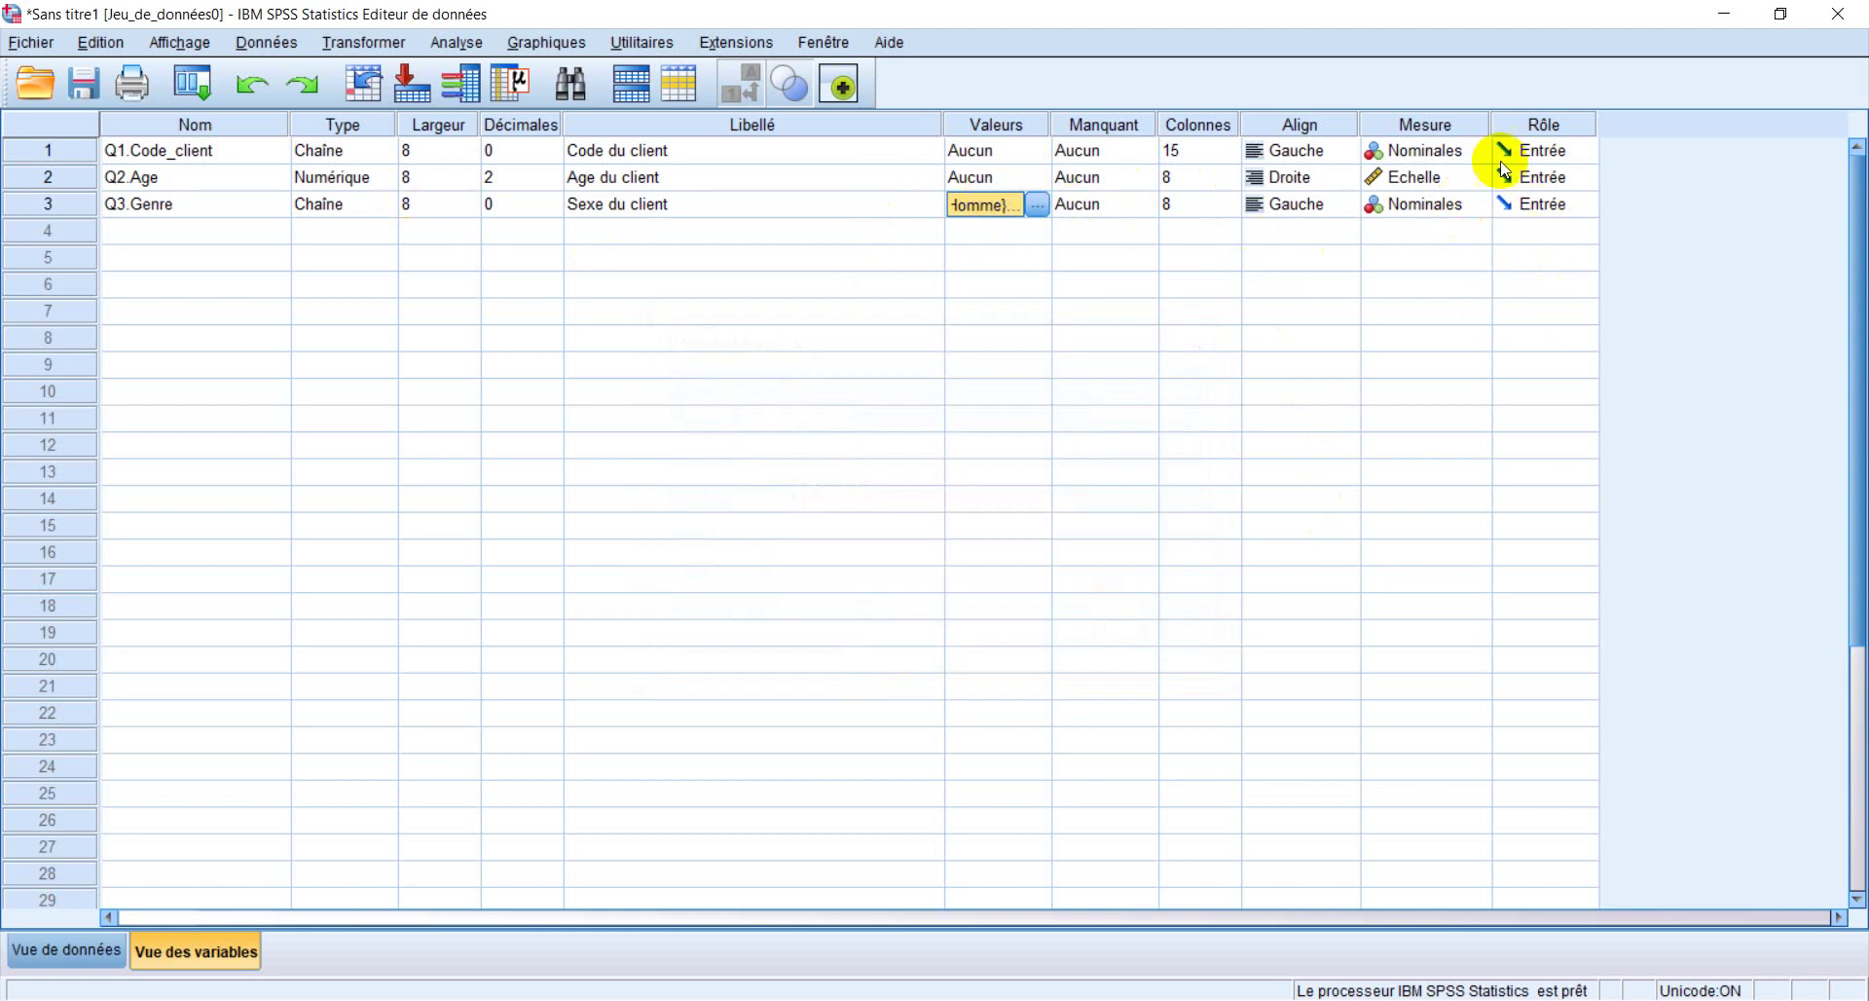
{"action": "left_click", "coordinate": [1472, 205]}
{"action": "left_click", "coordinate": [1445, 256]}
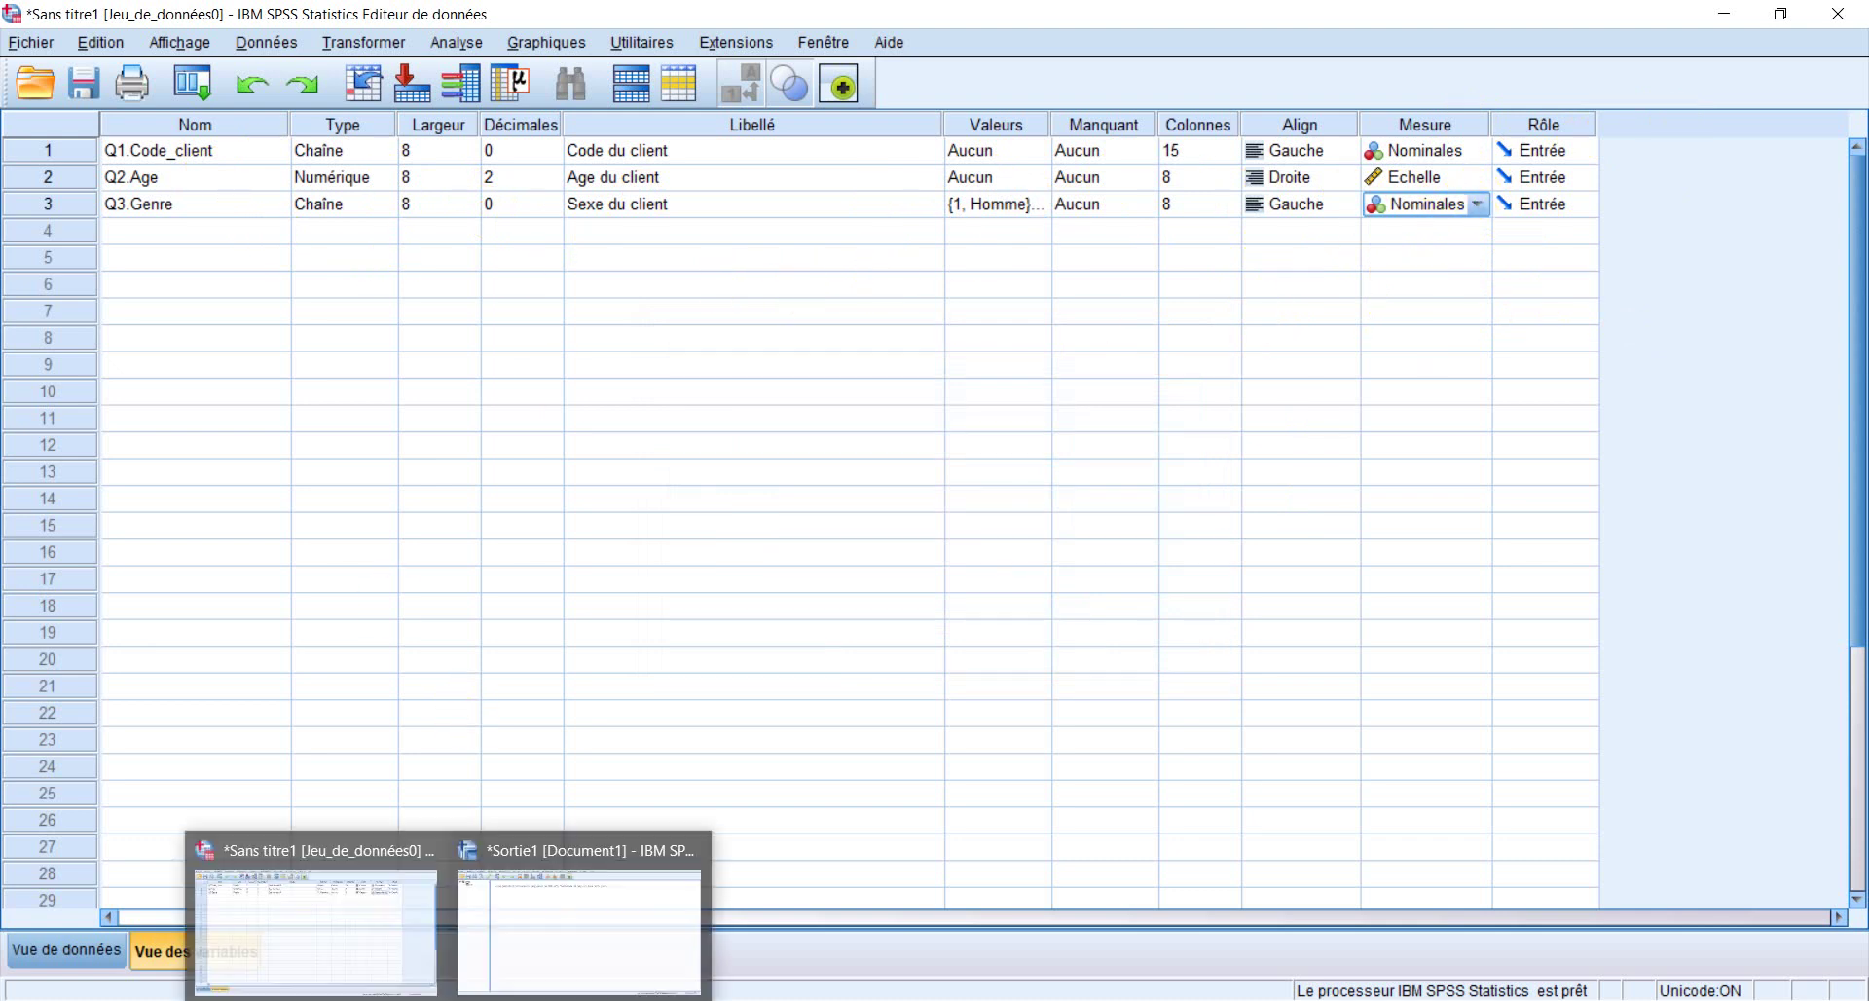
Check the fourth question in the Word questionnaire and create the fourth variable in SPSS with the name Q4.Salaire
{"action": "left_click", "coordinate": [730, 910]}
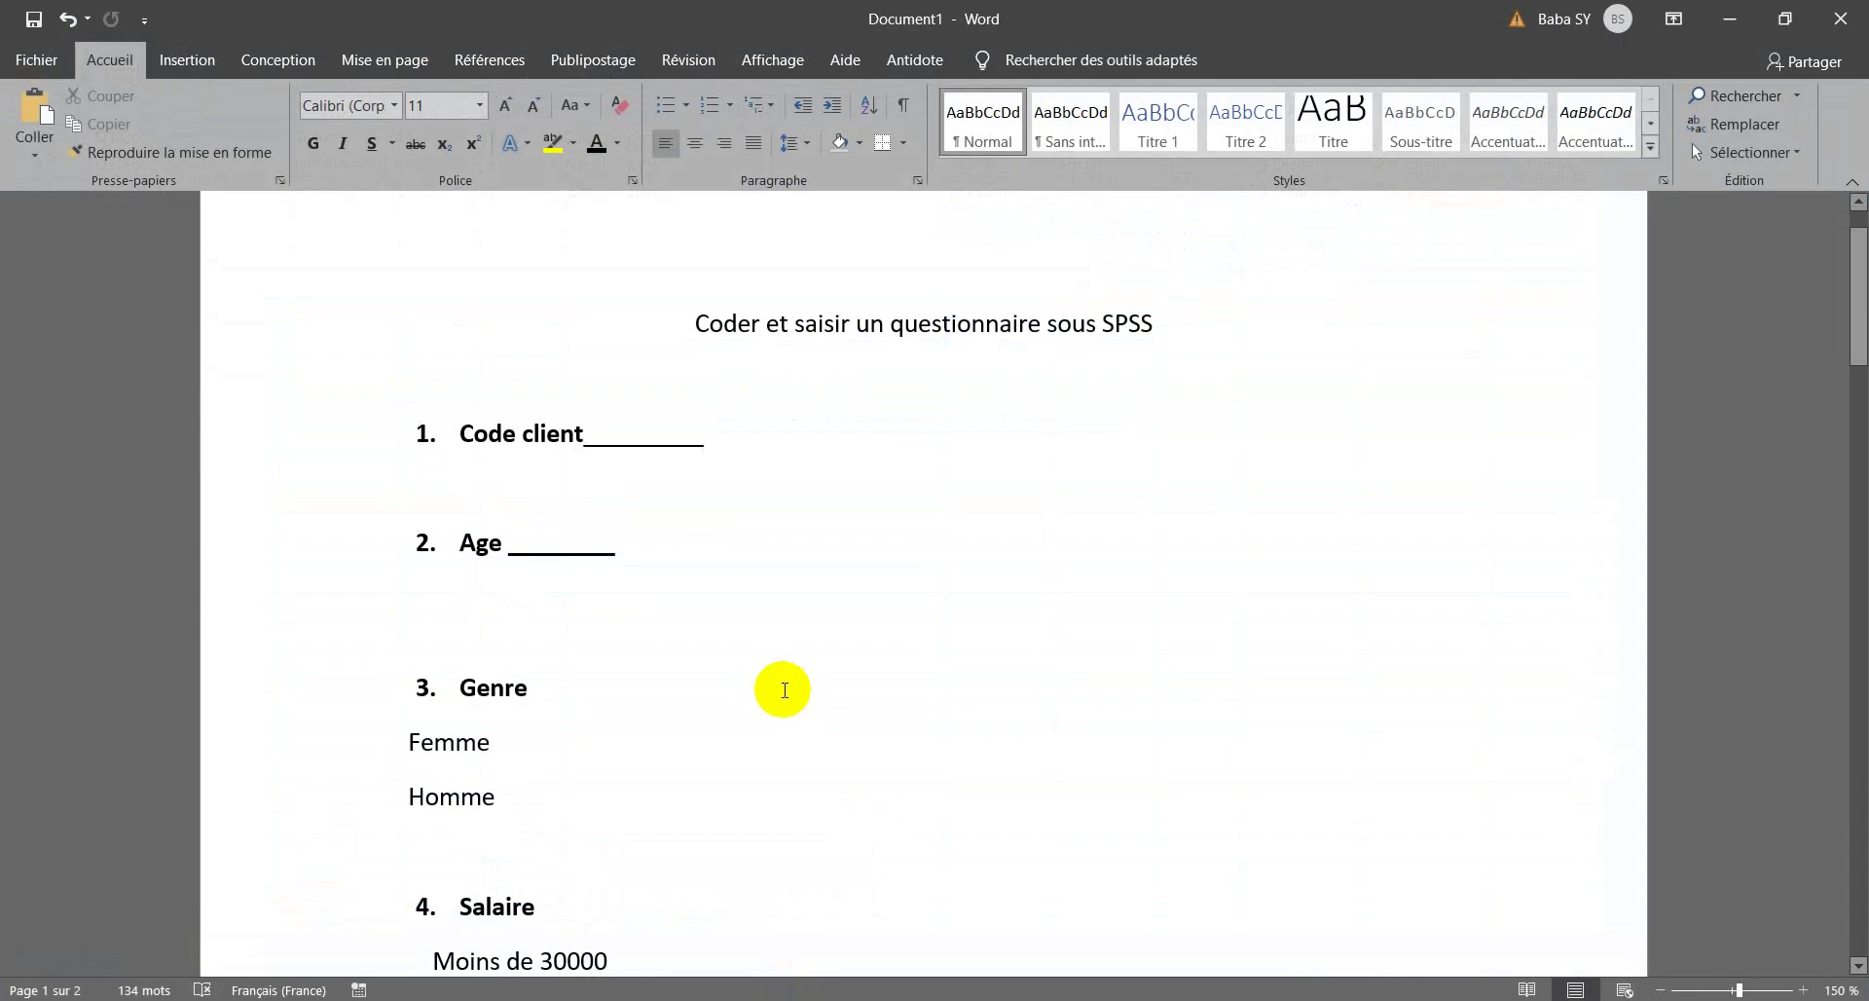
{"action": "scroll", "coordinate": [759, 691], "scroll_direction": "down", "scroll_amount": 4}
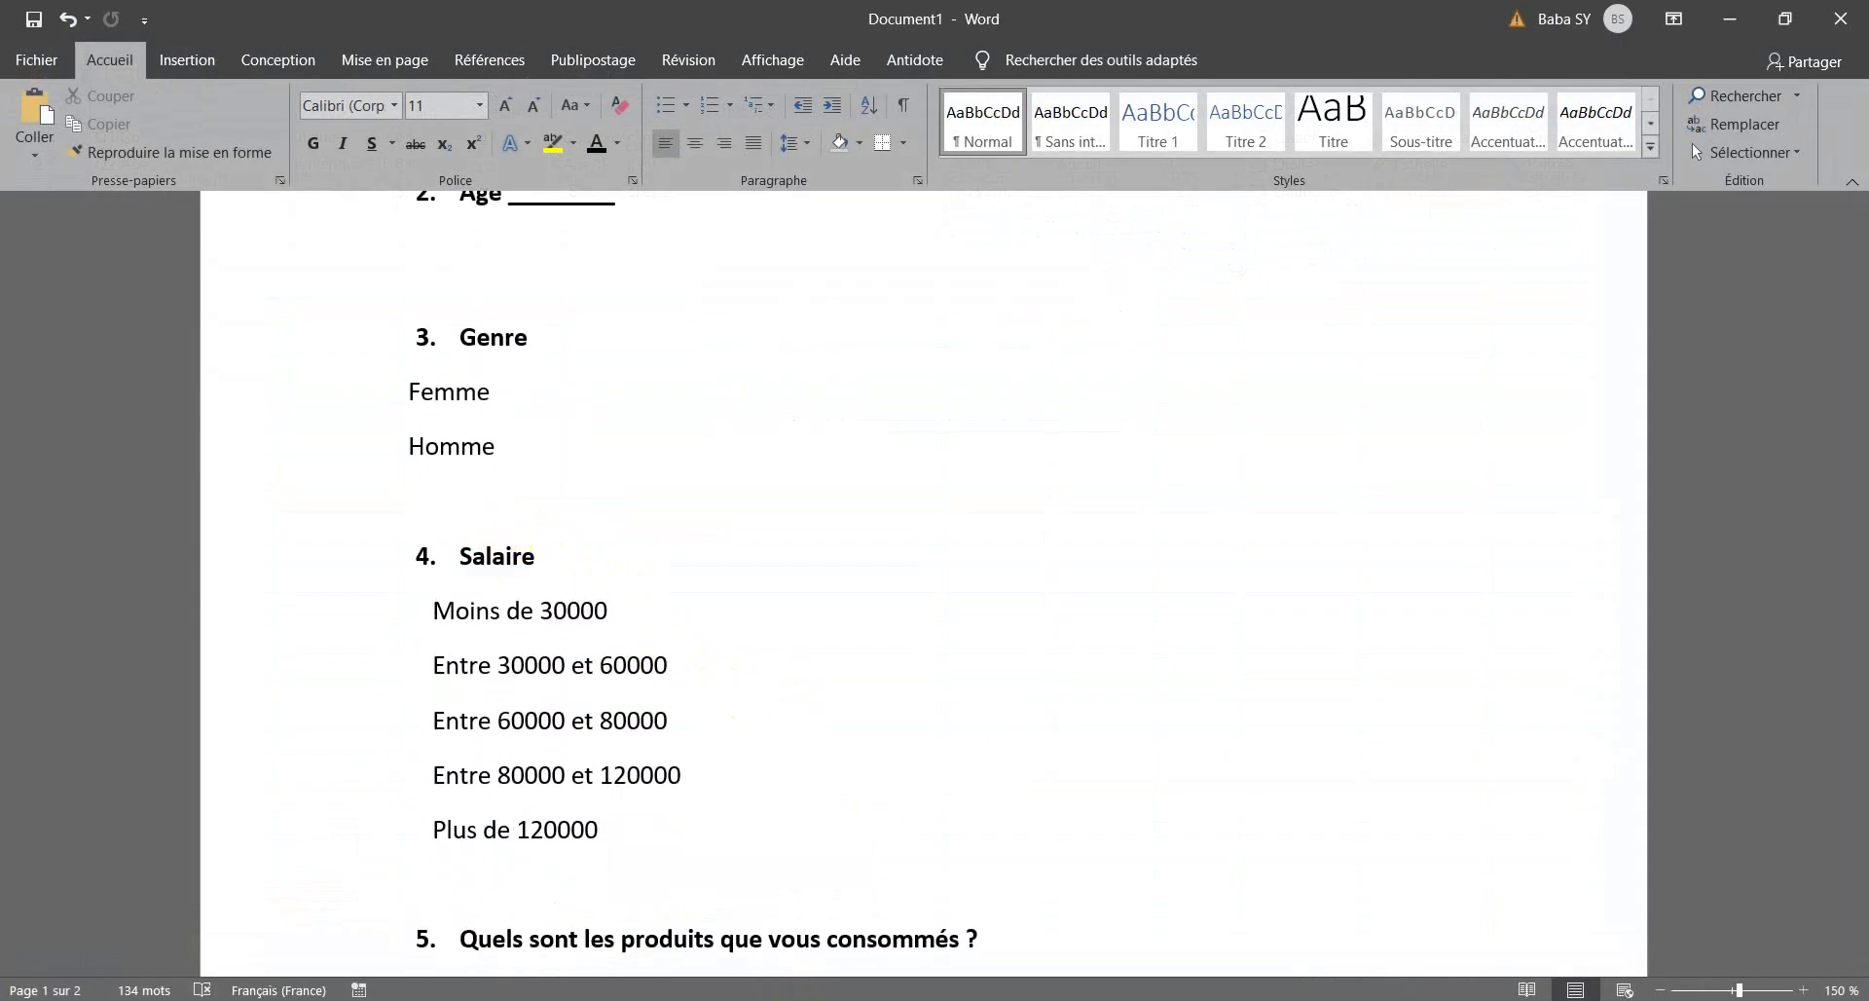
{"action": "left_click", "coordinate": [748, 907]}
{"action": "left_click", "coordinate": [164, 230]}
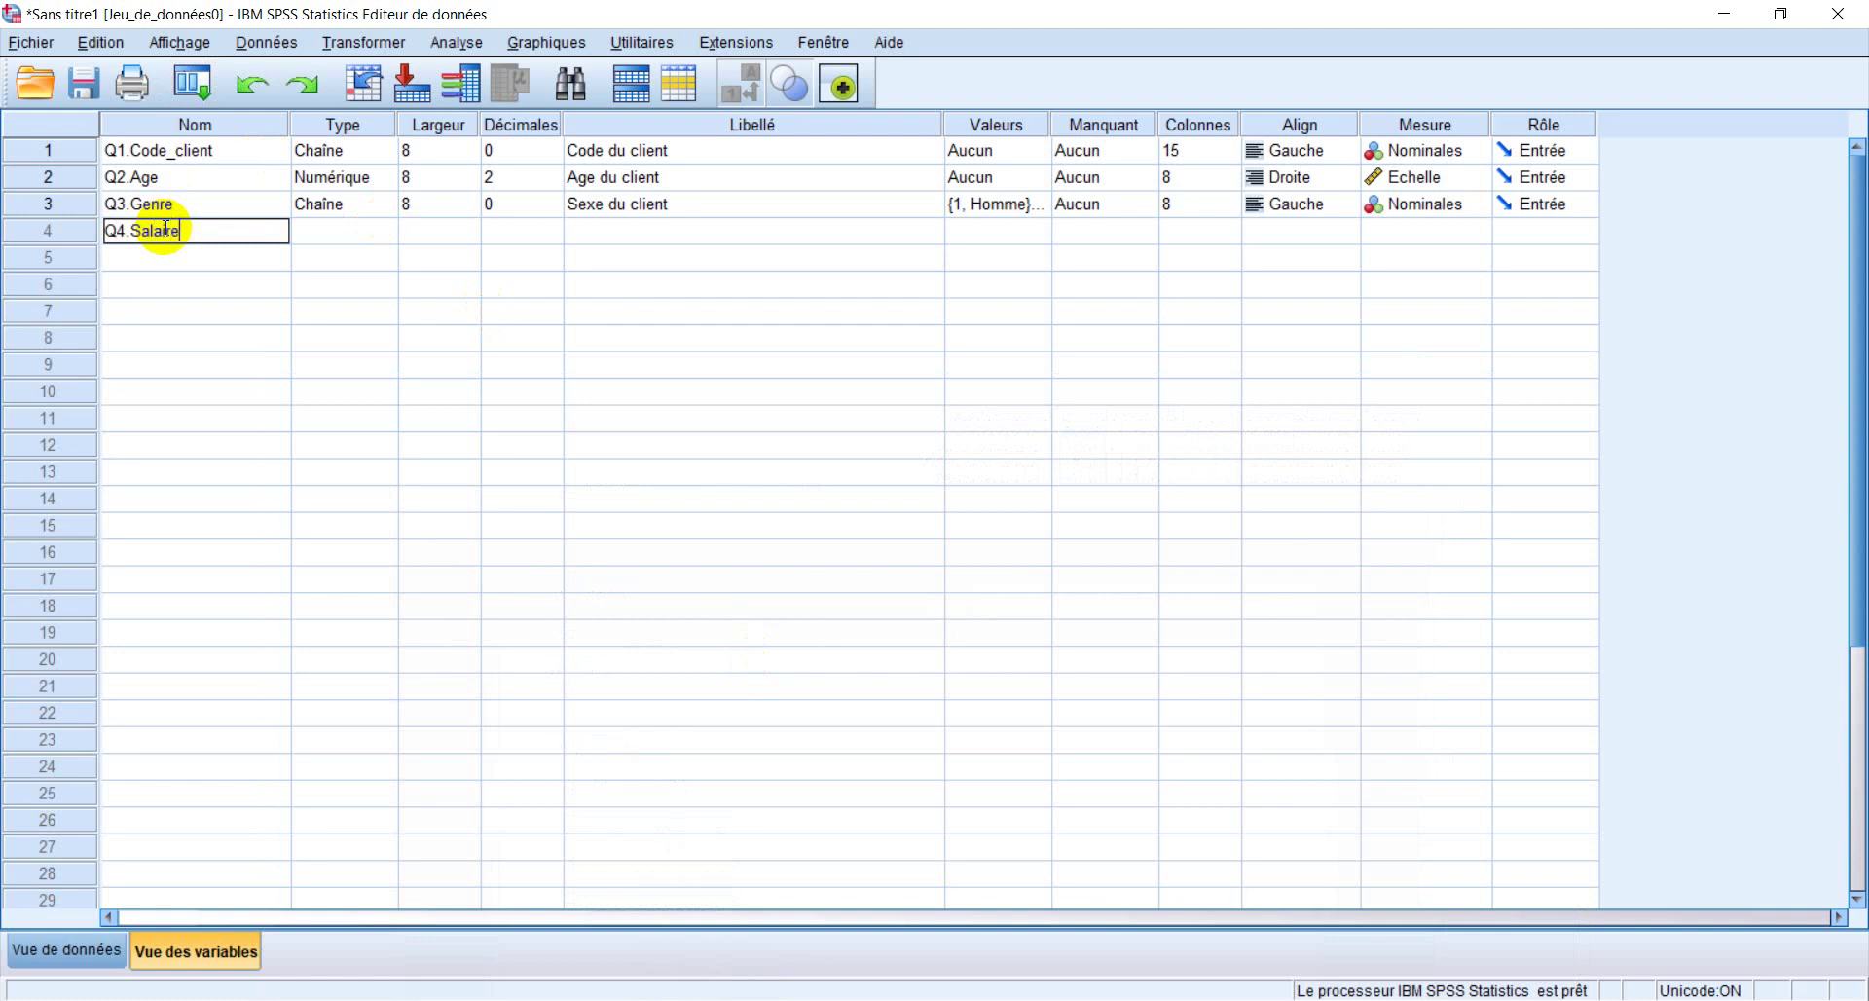
{"action": "key", "text": "Return"}
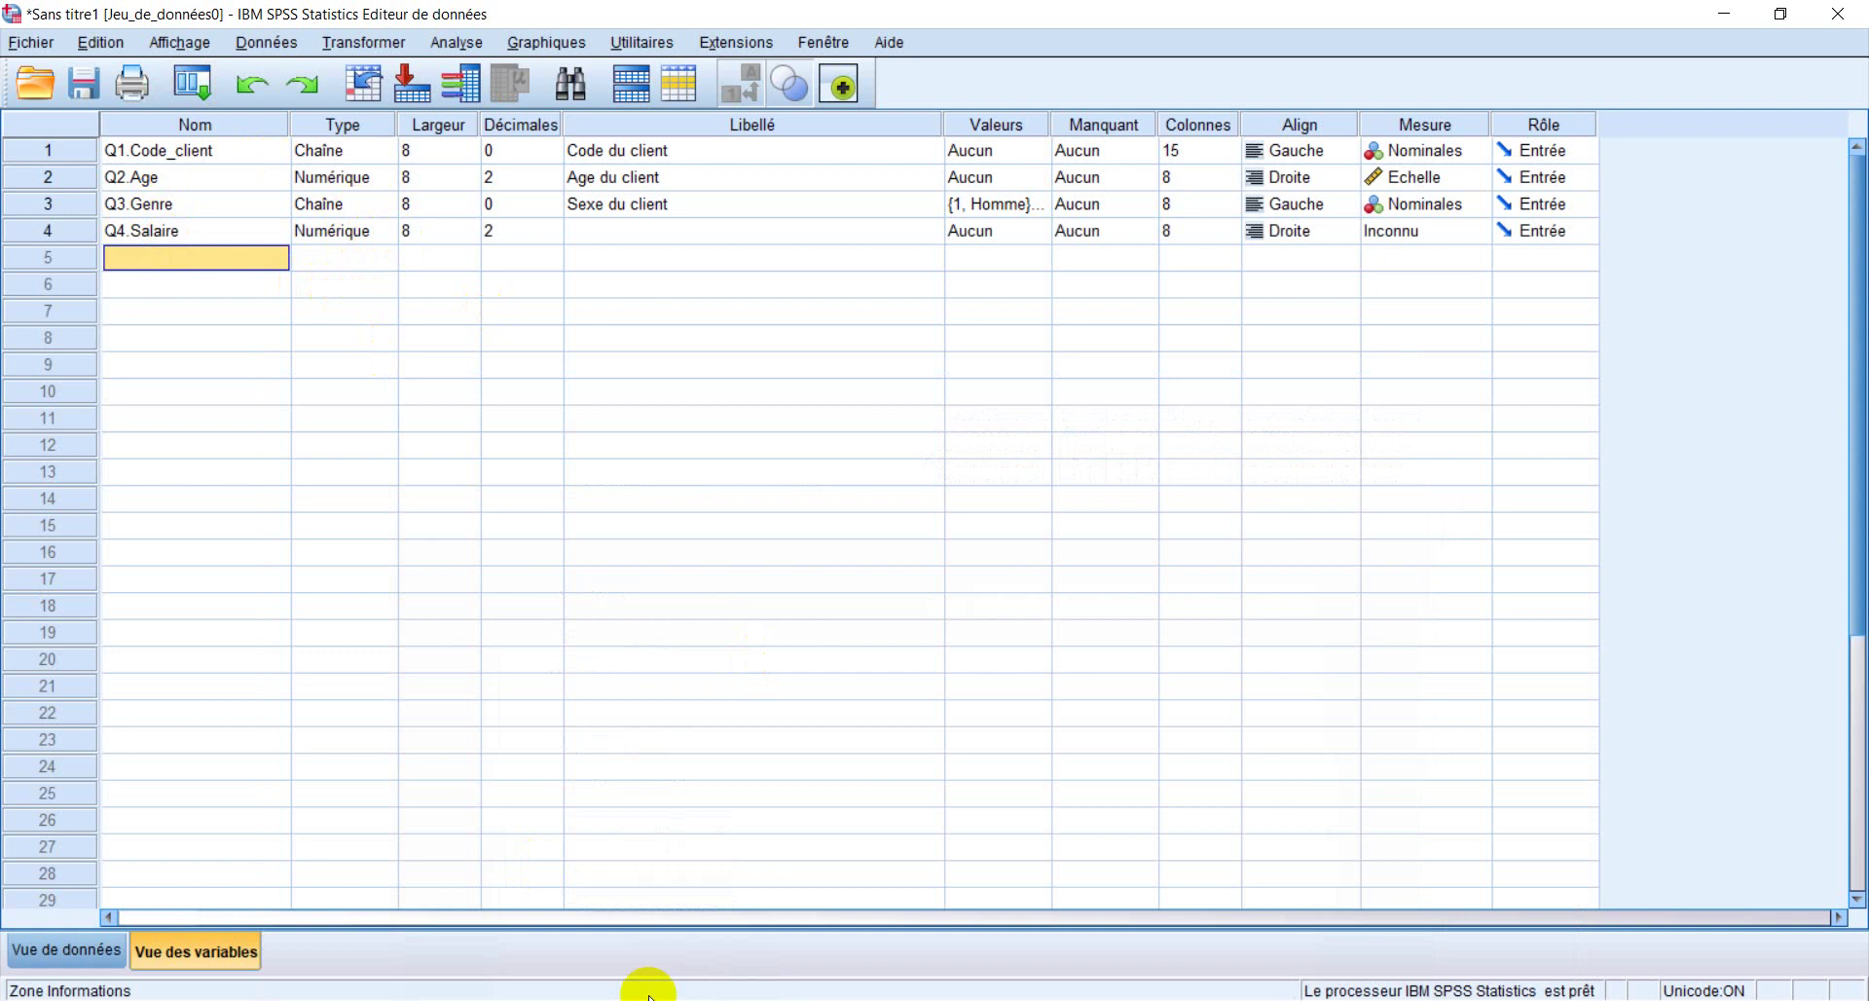
Confirm Numérique as the type of Q4.Salaire and reduce its decimals to 1
{"action": "left_click", "coordinate": [384, 232]}
{"action": "left_click", "coordinate": [385, 231]}
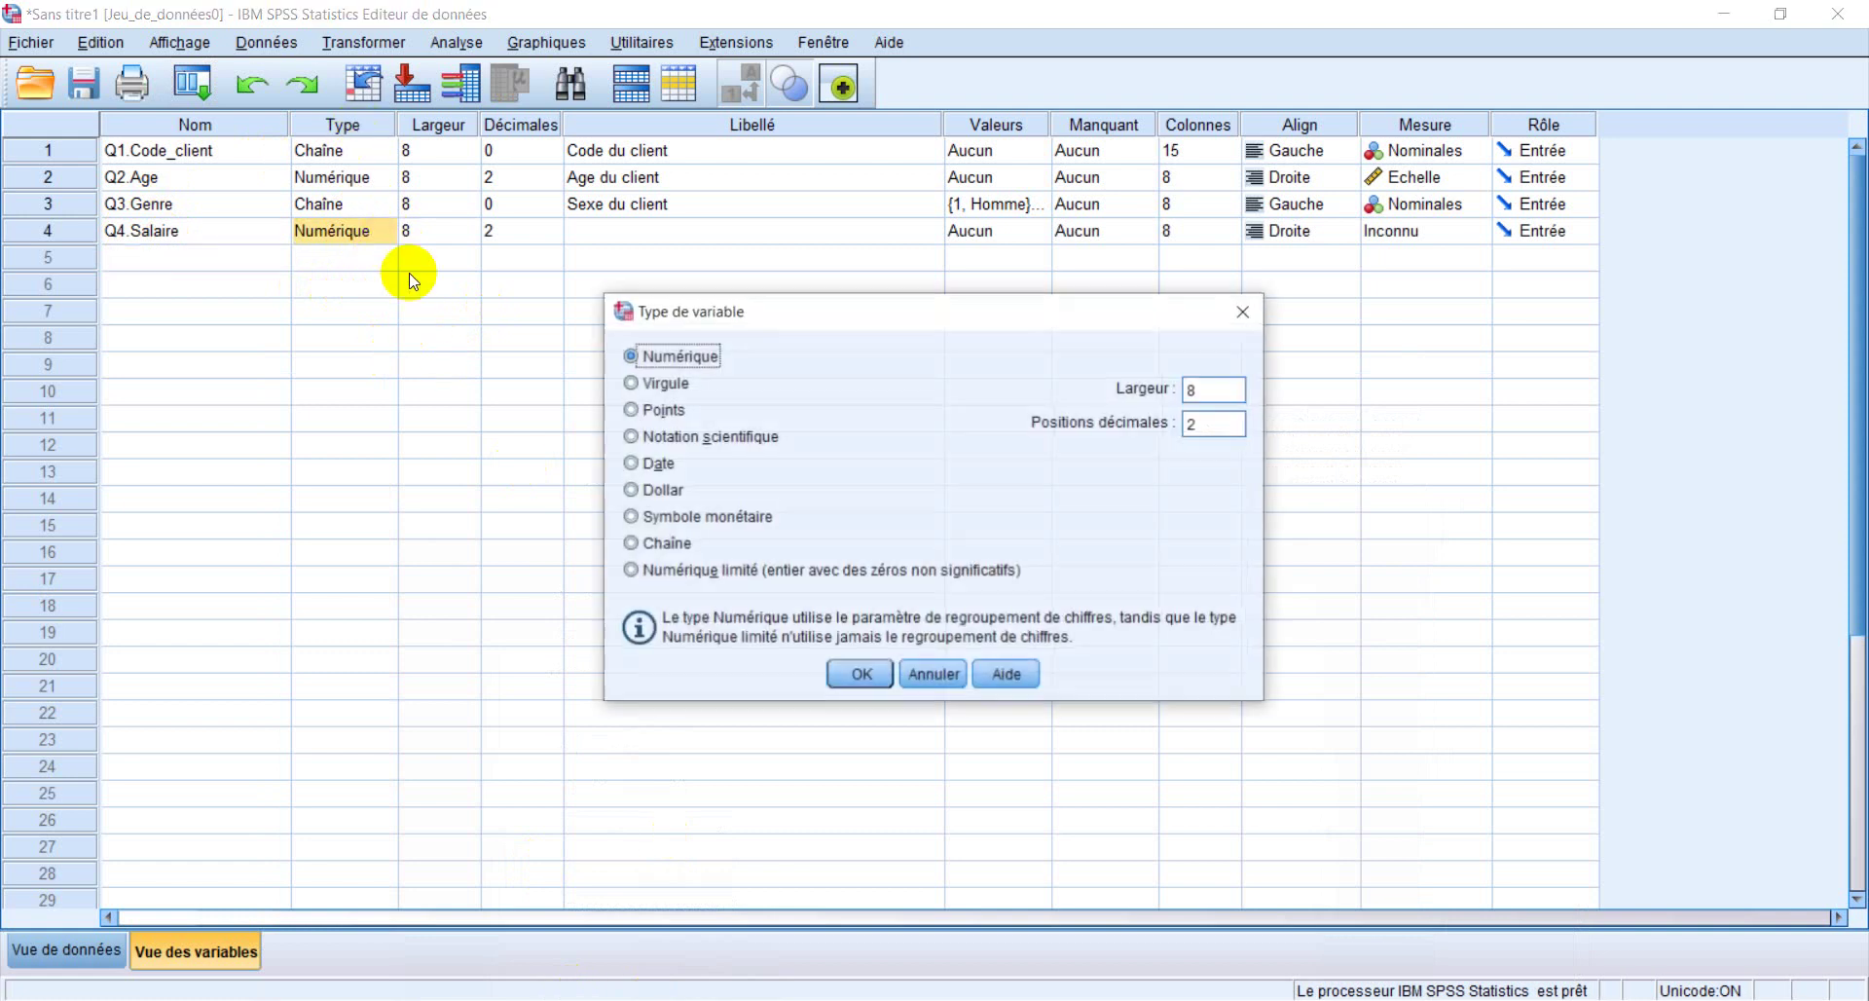
{"action": "left_click", "coordinate": [853, 670]}
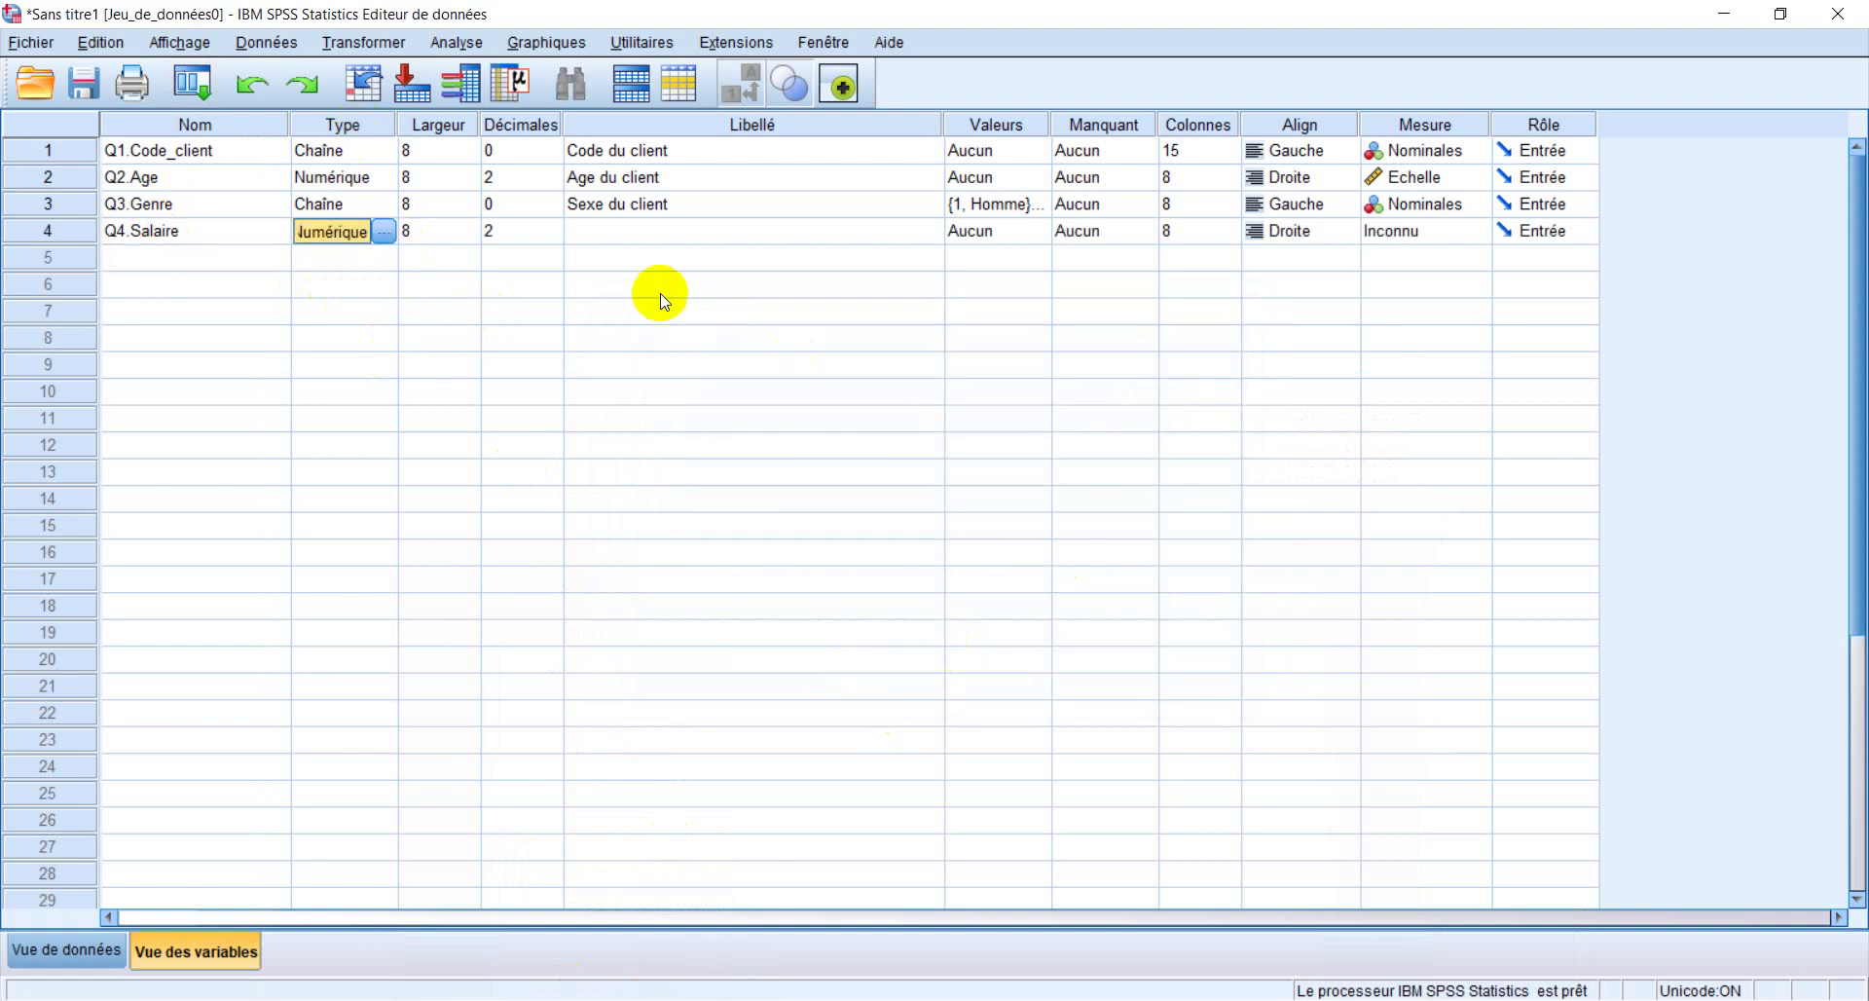
{"action": "left_click", "coordinate": [545, 234]}
{"action": "left_click", "coordinate": [552, 237]}
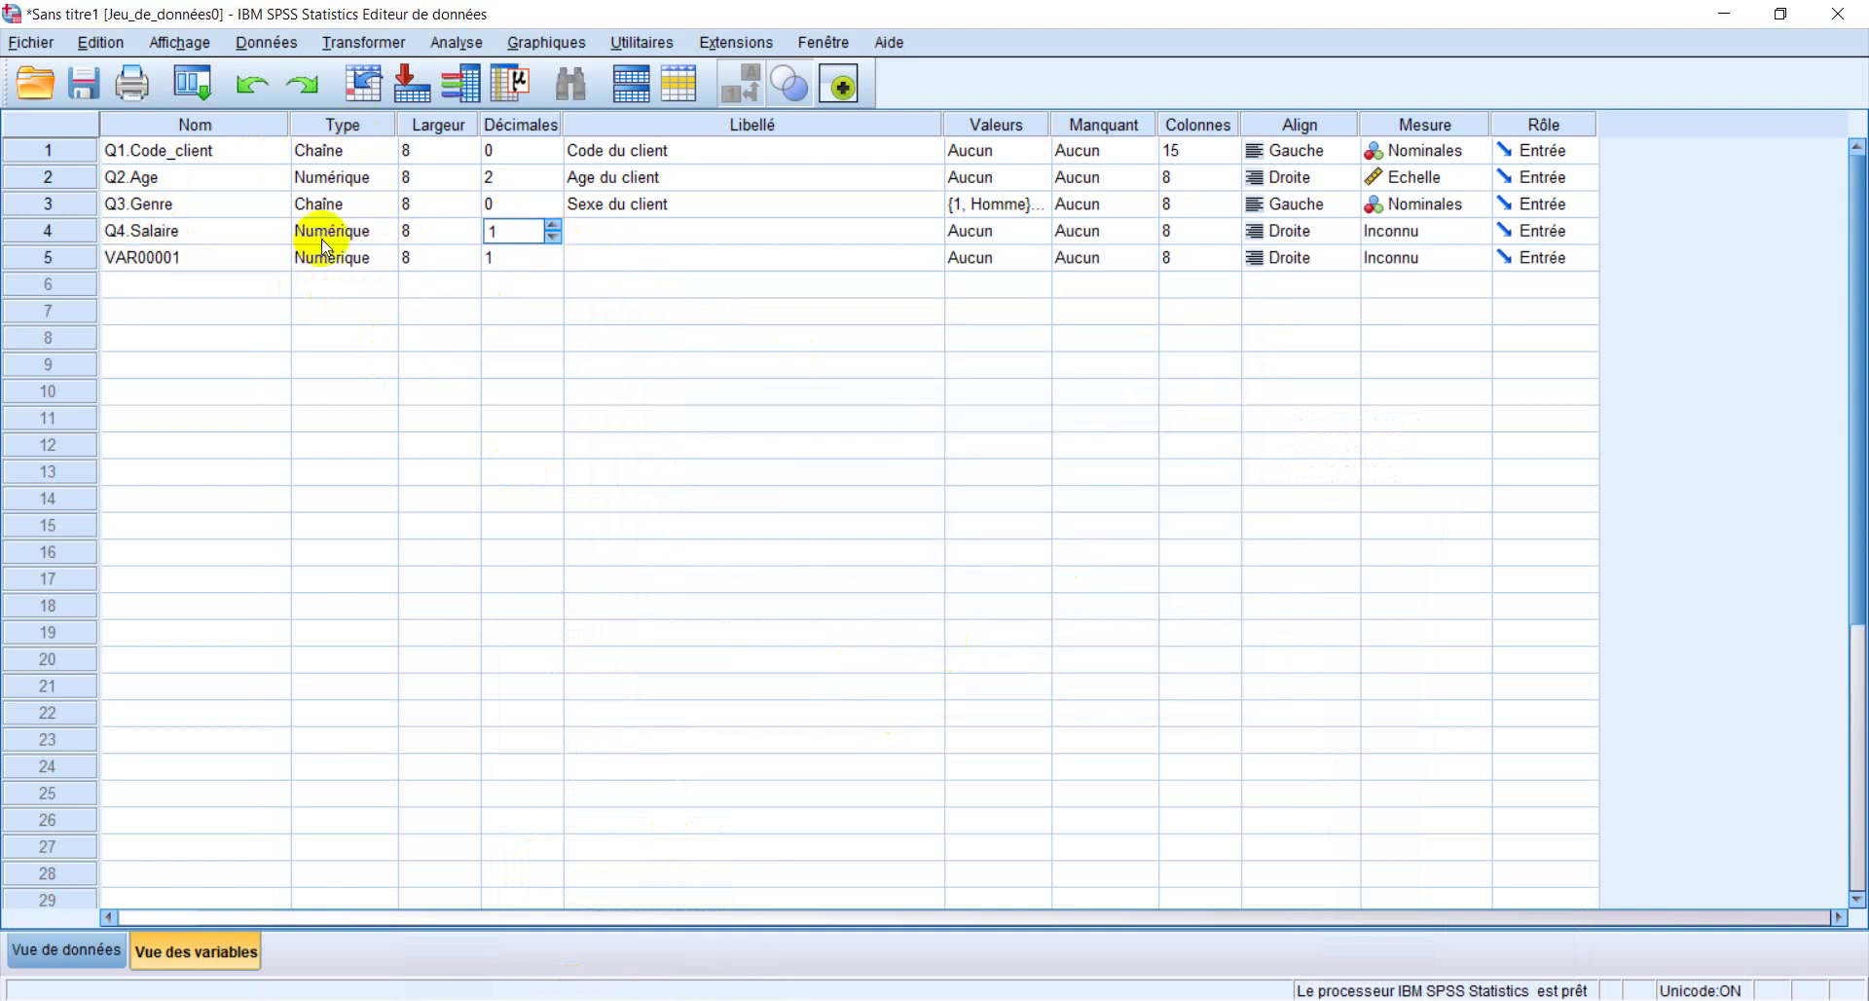
Delete the stray variable in row 5 and set the decimals of Q4.Salaire to 0
{"action": "left_click", "coordinate": [82, 251]}
{"action": "right_click", "coordinate": [78, 259]}
{"action": "left_click", "coordinate": [124, 334]}
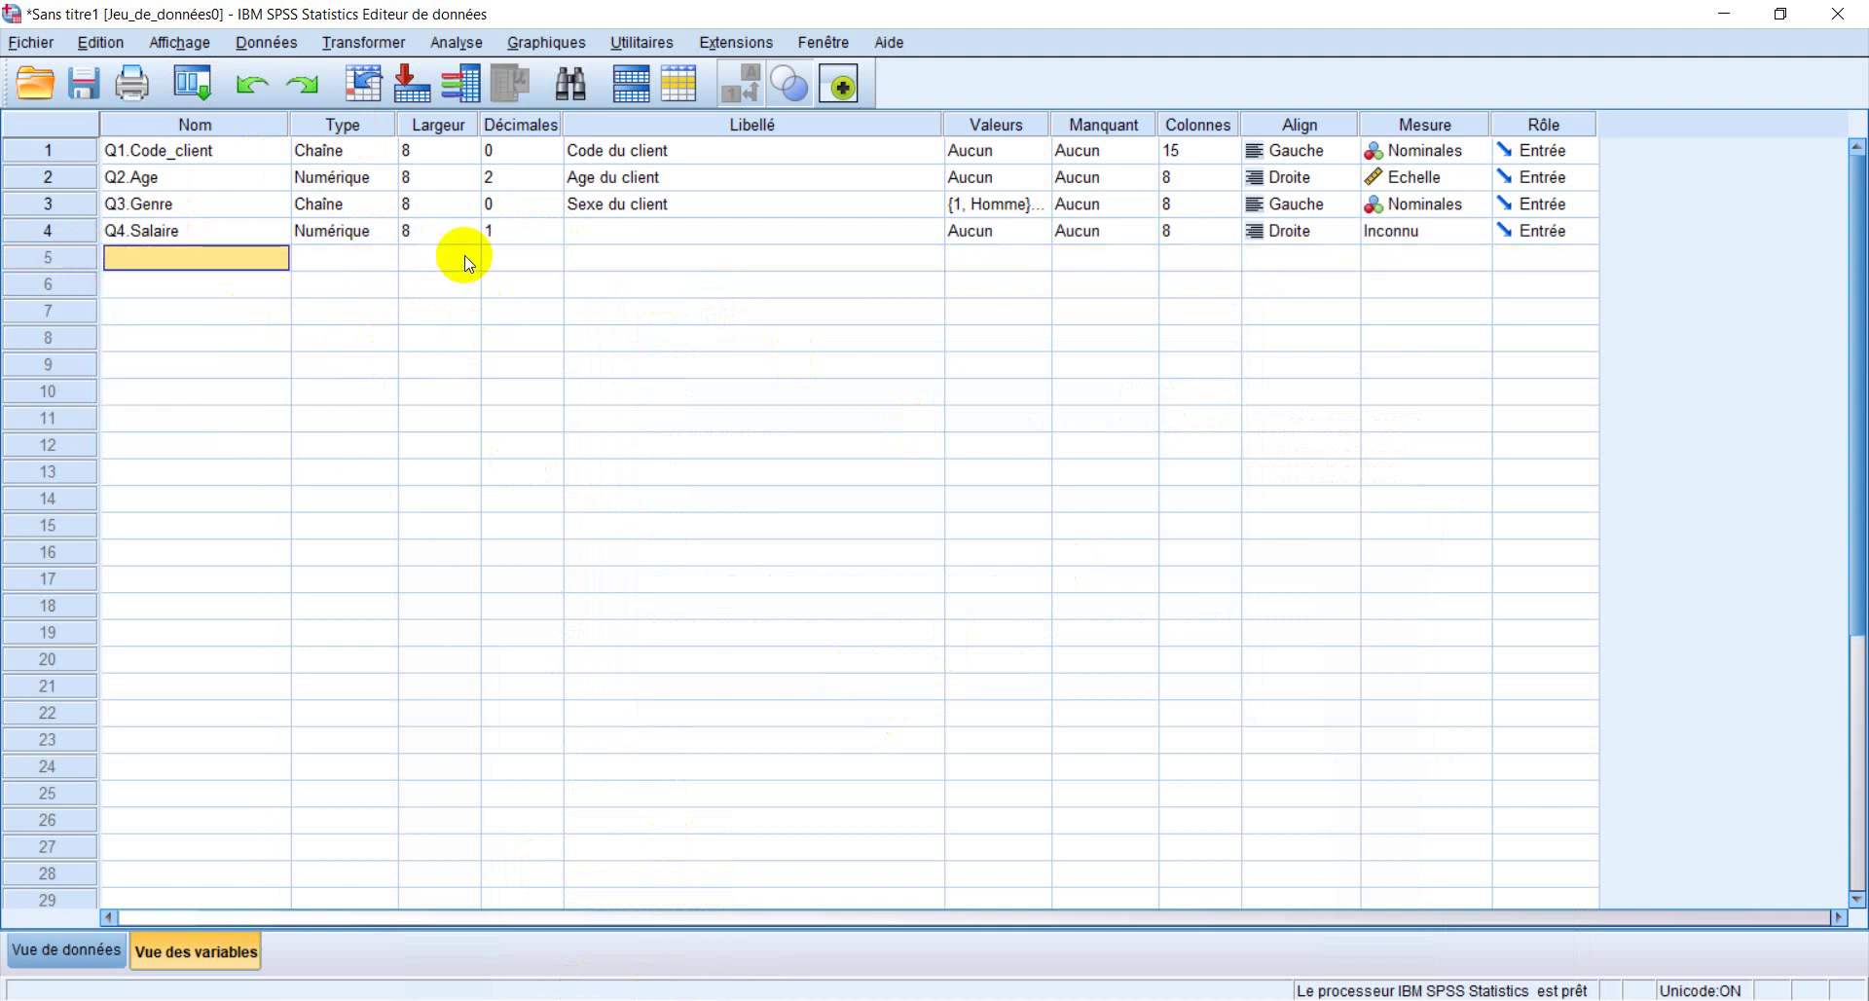
{"action": "left_click", "coordinate": [551, 239]}
{"action": "left_click", "coordinate": [554, 237]}
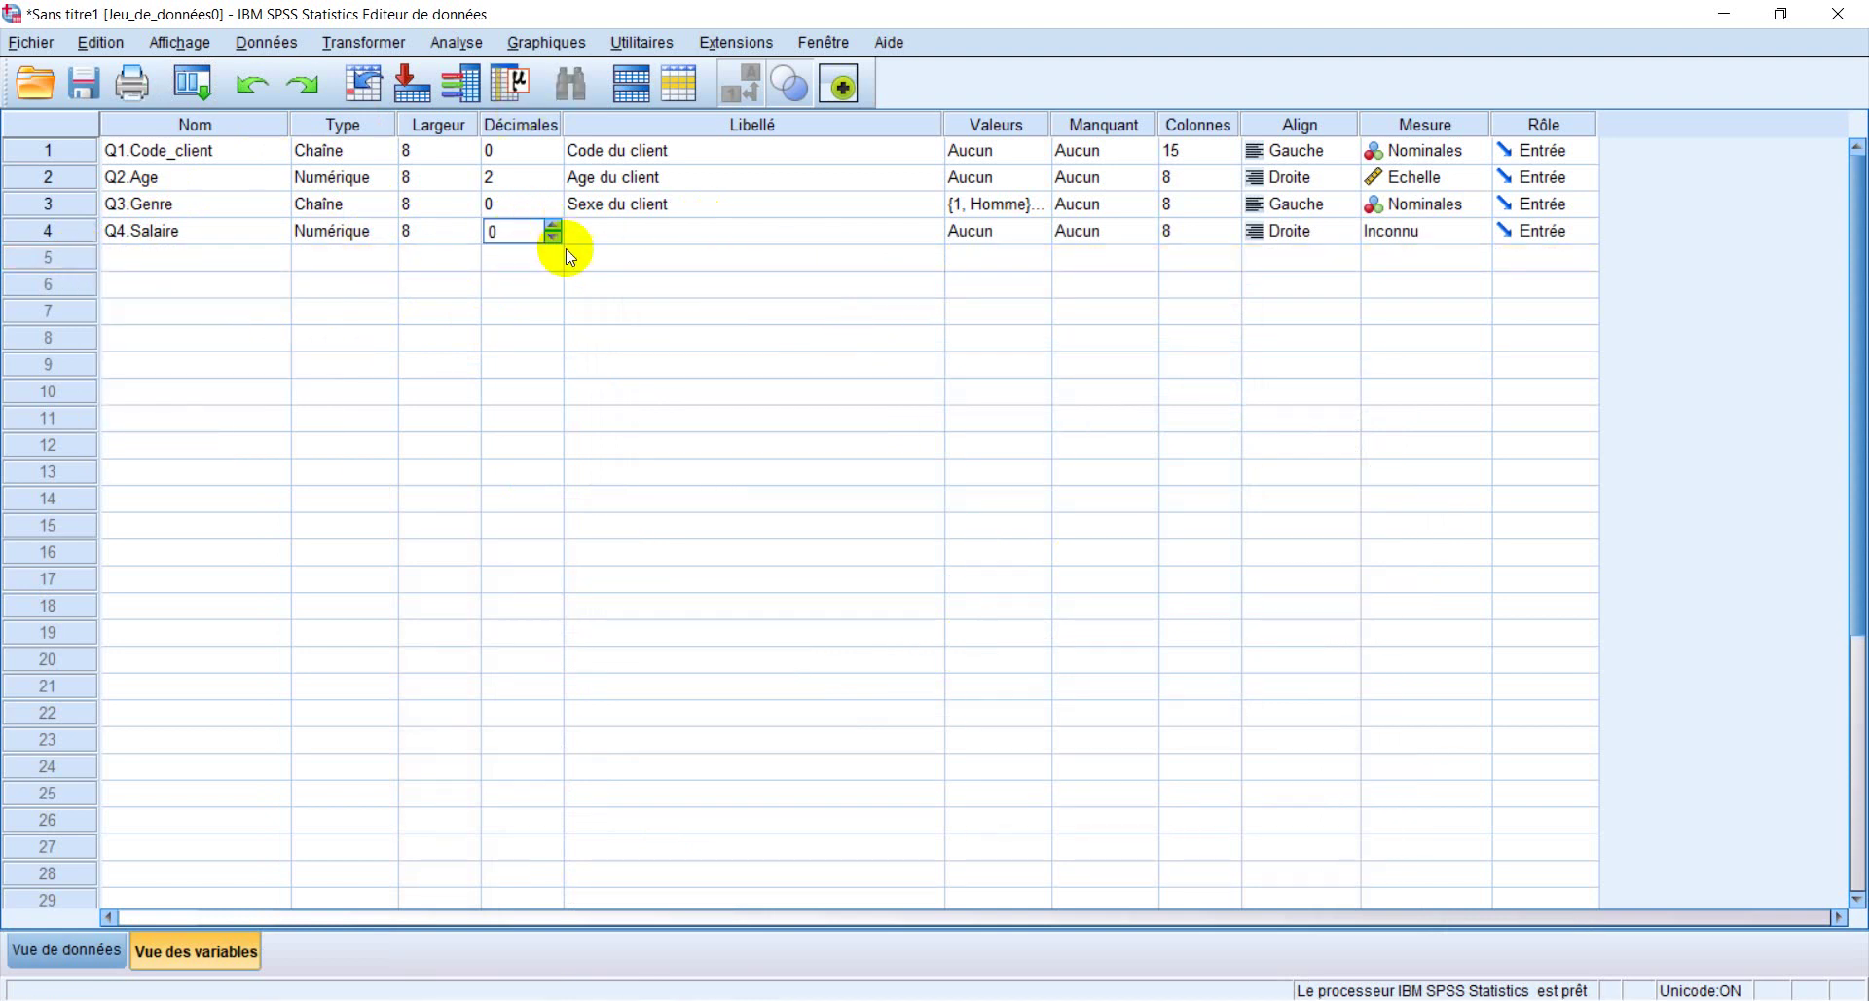
Set the label of Q4.Salaire to "Salaire du client"
{"action": "left_click", "coordinate": [710, 231]}
{"action": "left_click", "coordinate": [711, 232]}
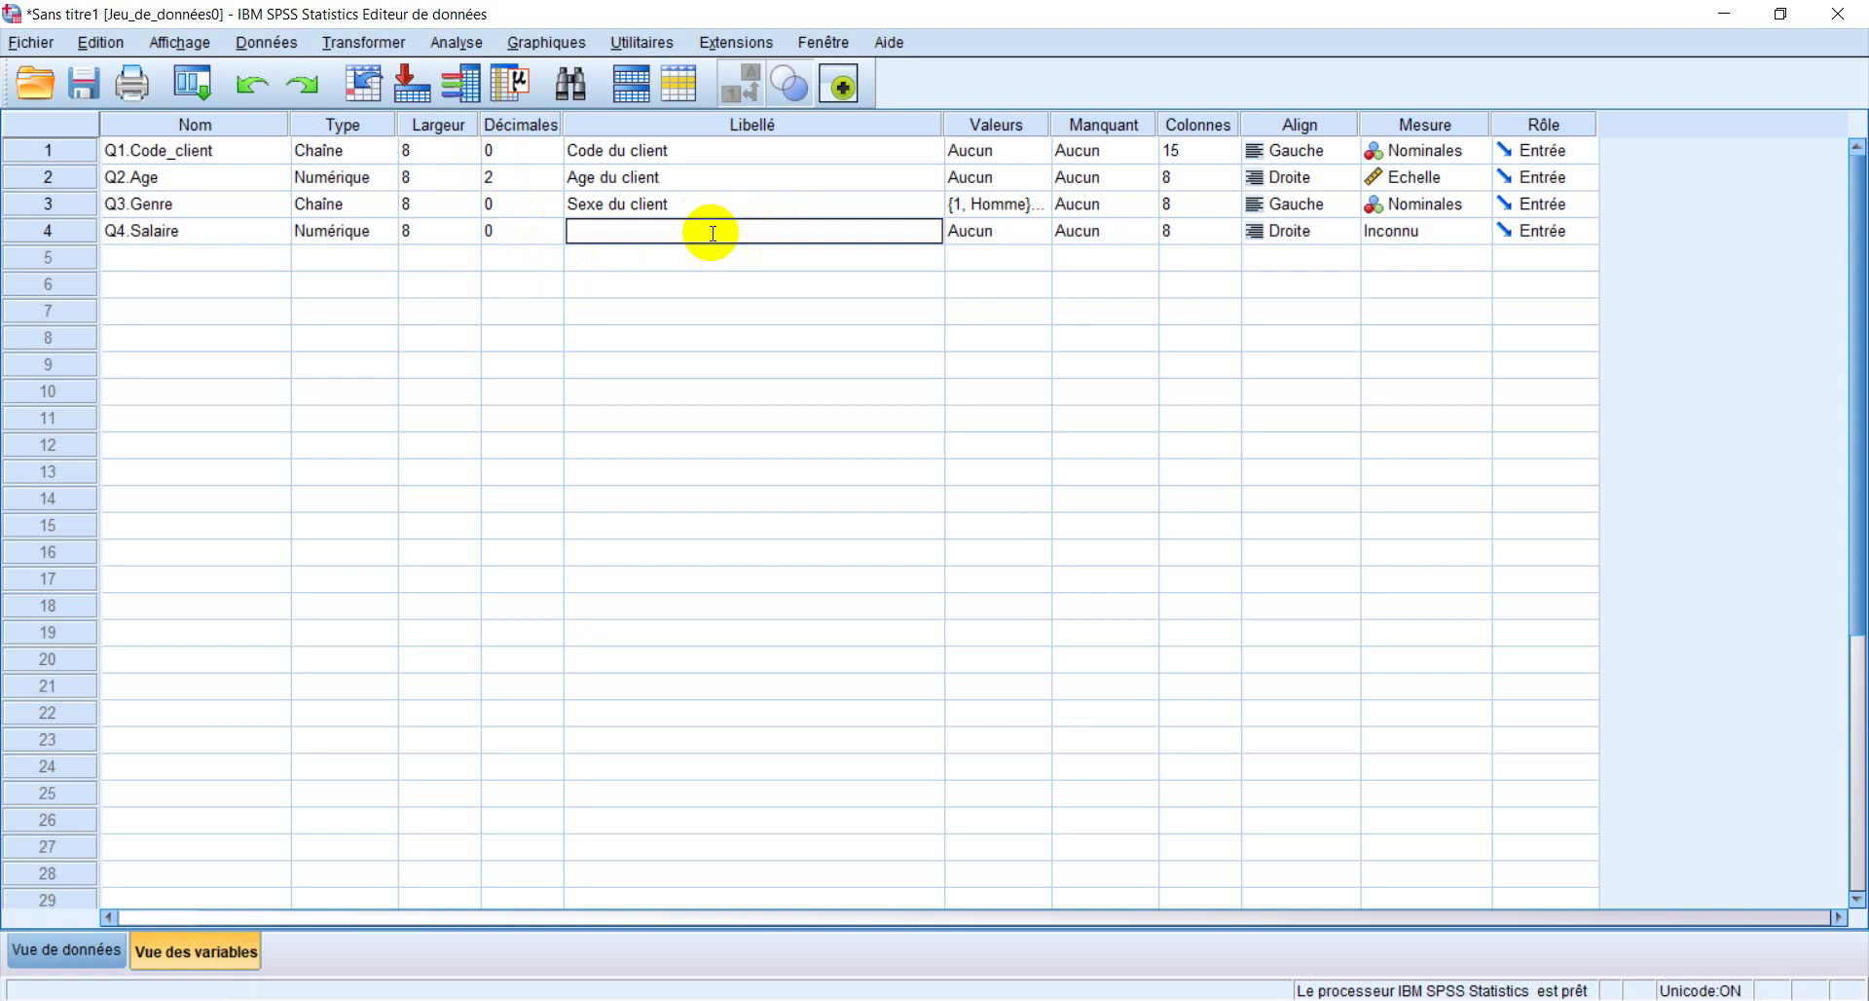
{"action": "type", "text": "Sa"}
Add the value label 1 = "Moins de 30000" to Q4.Salaire, copying the text from the Word questionnaire
{"action": "left_click", "coordinate": [1039, 229]}
{"action": "left_click", "coordinate": [1039, 230]}
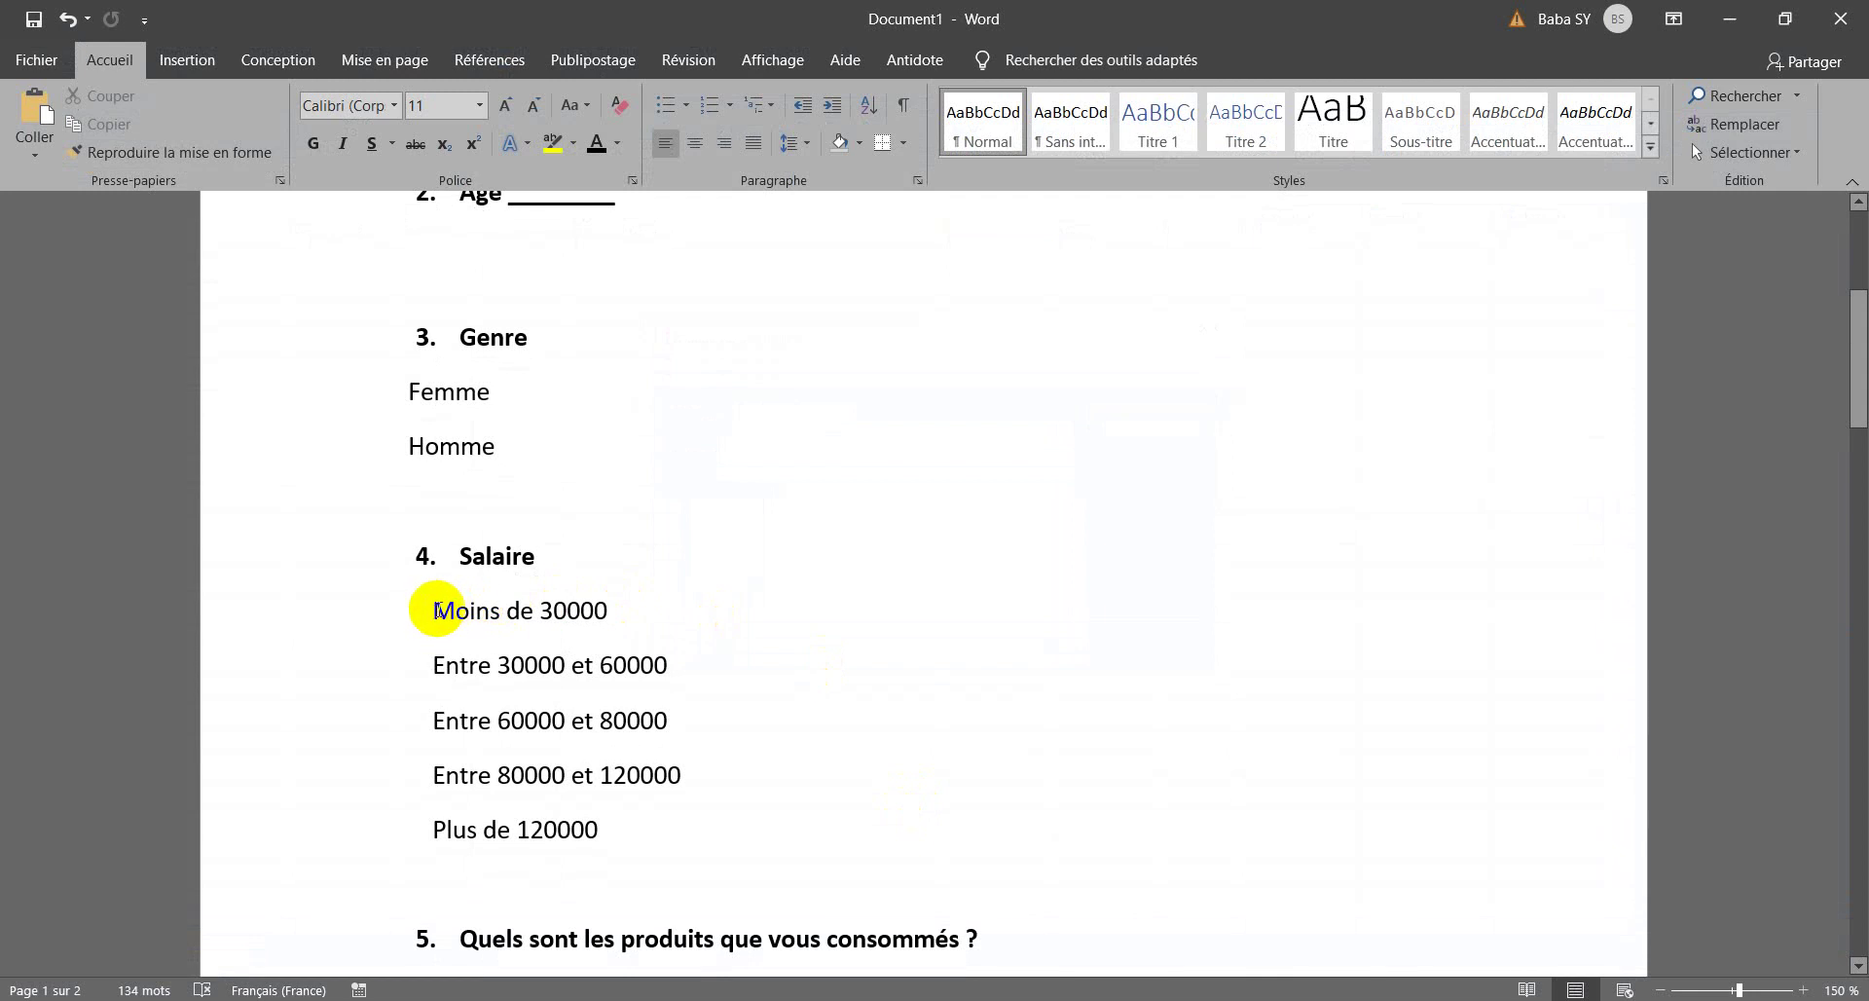
{"action": "left_click_drag", "start_coordinate": [432, 611], "coordinate": [606, 613]}
{"action": "key", "text": "ctrl+c"}
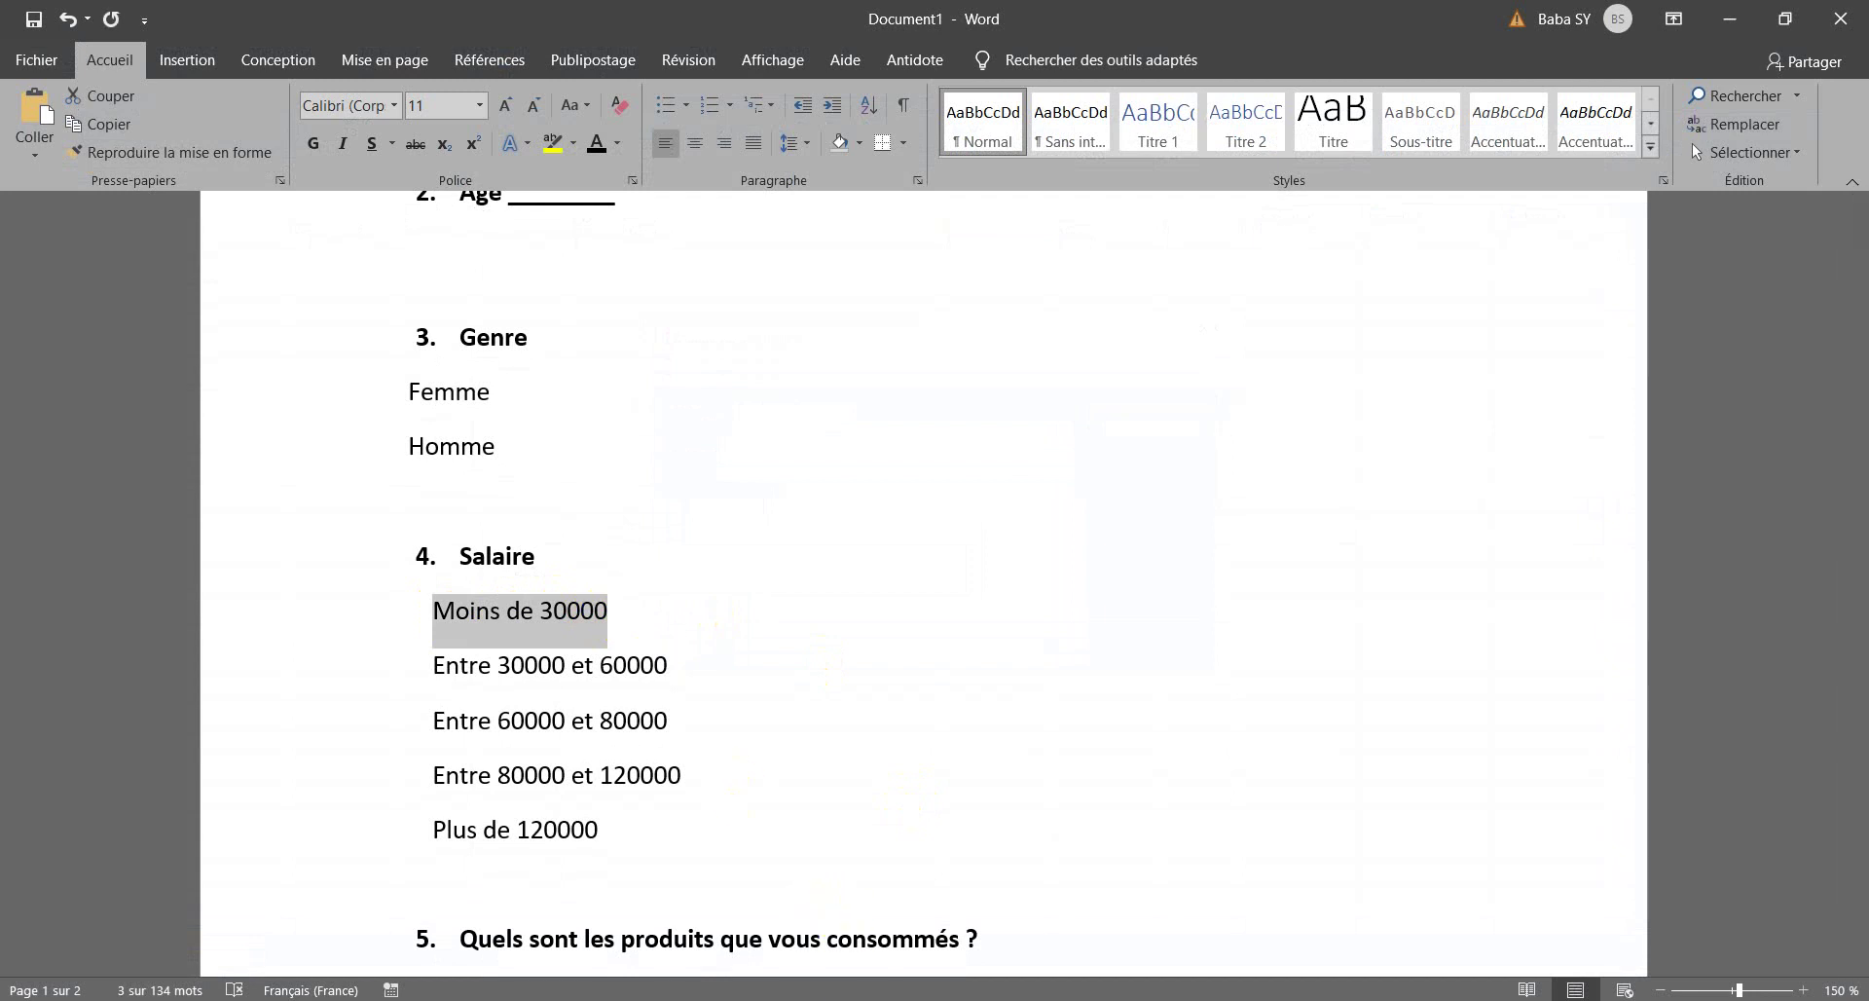
{"action": "left_click", "coordinate": [864, 1000]}
{"action": "left_click", "coordinate": [807, 411]}
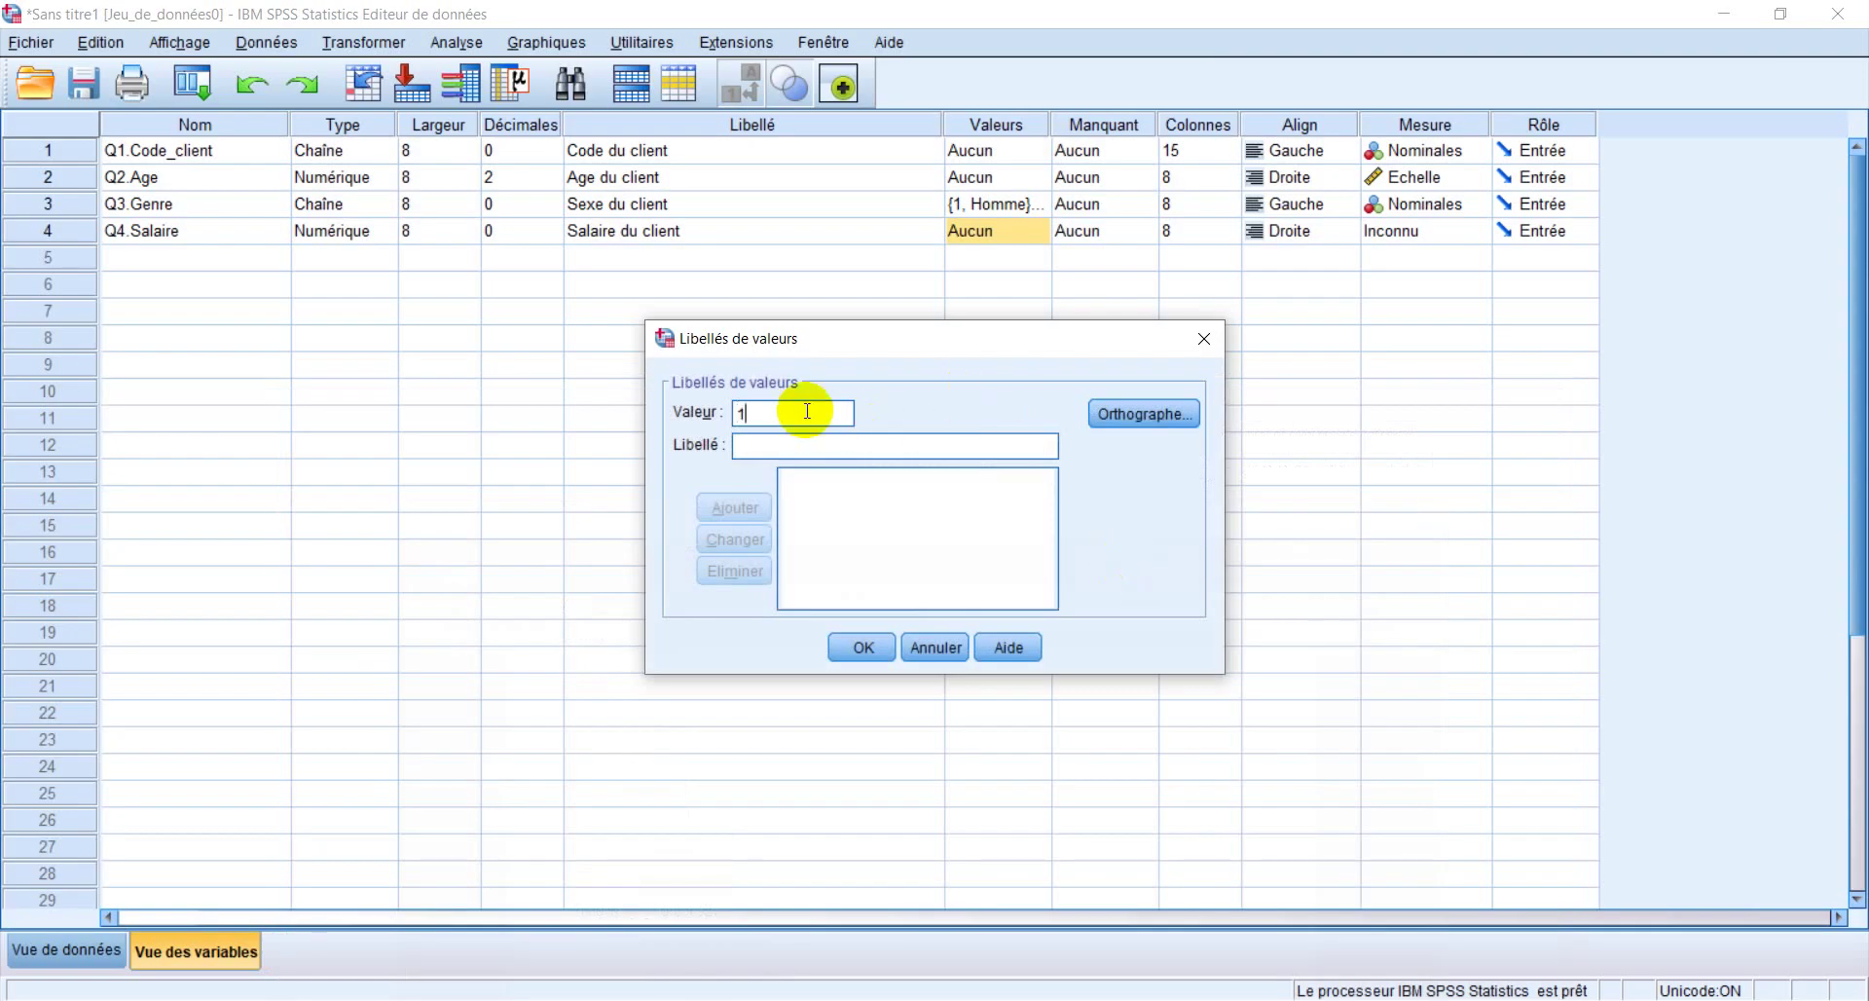
{"action": "key", "text": "ctrl+v"}
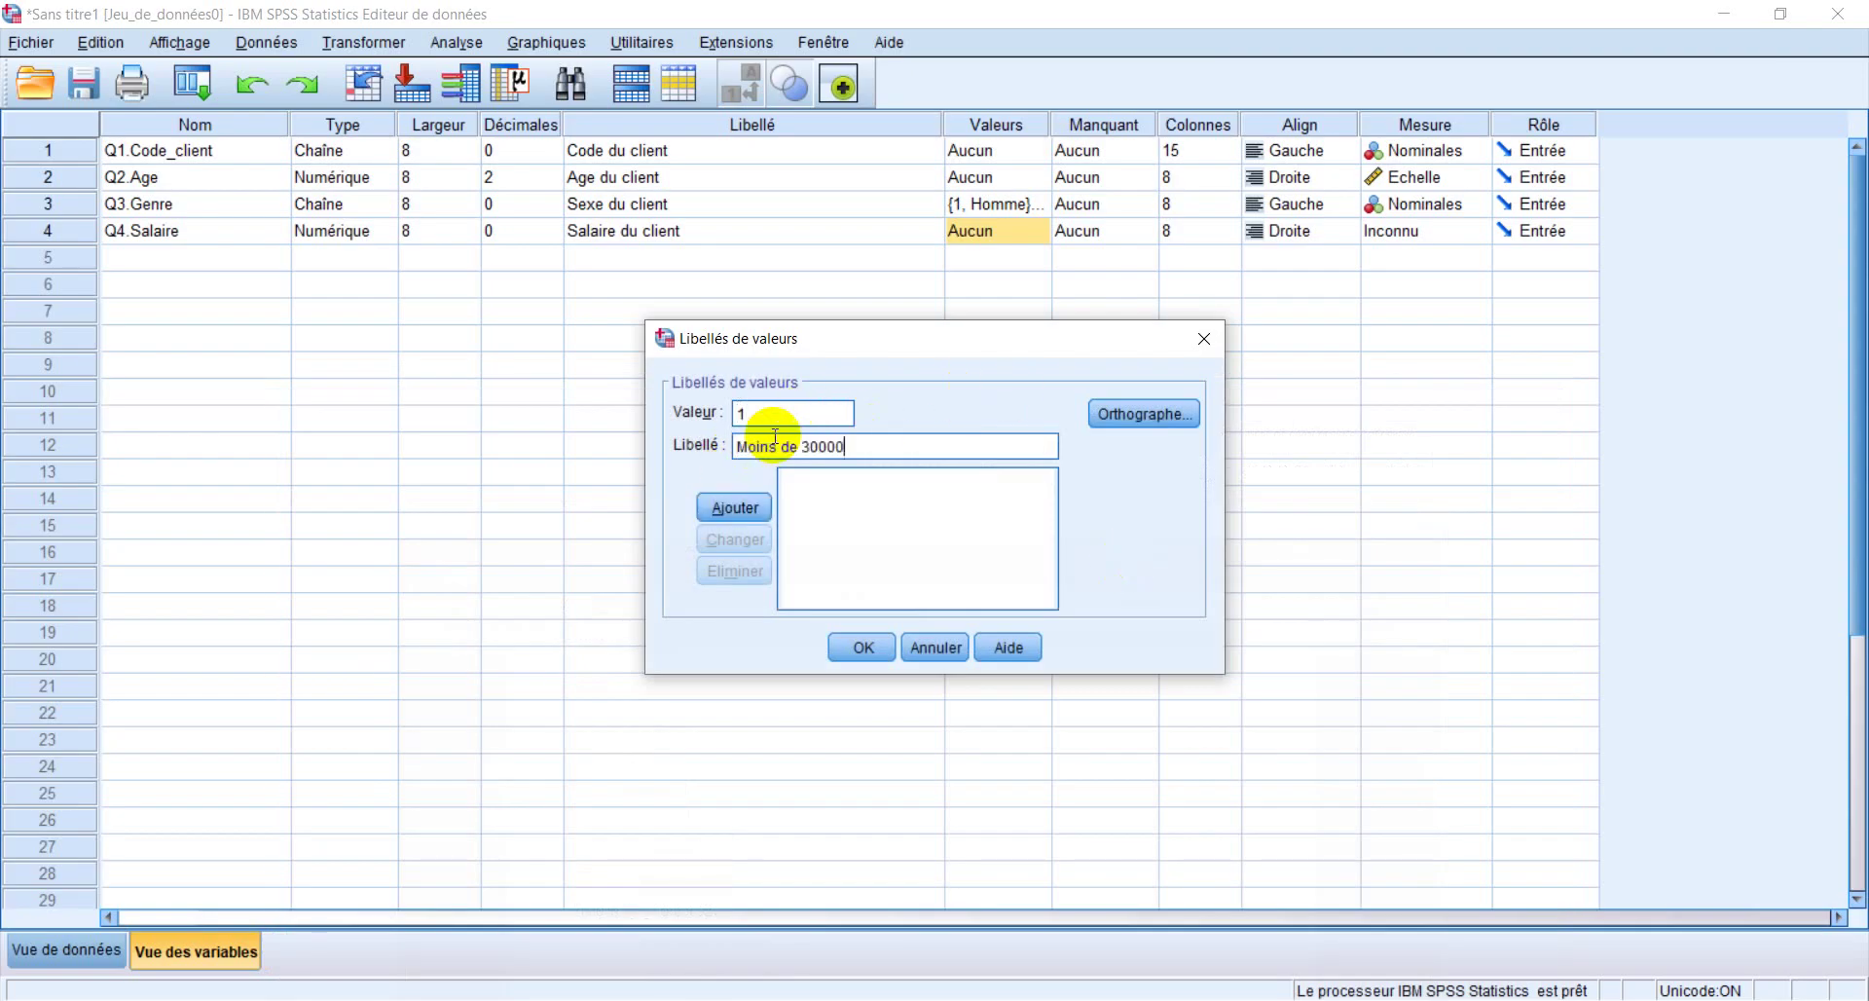
{"action": "left_click", "coordinate": [747, 506]}
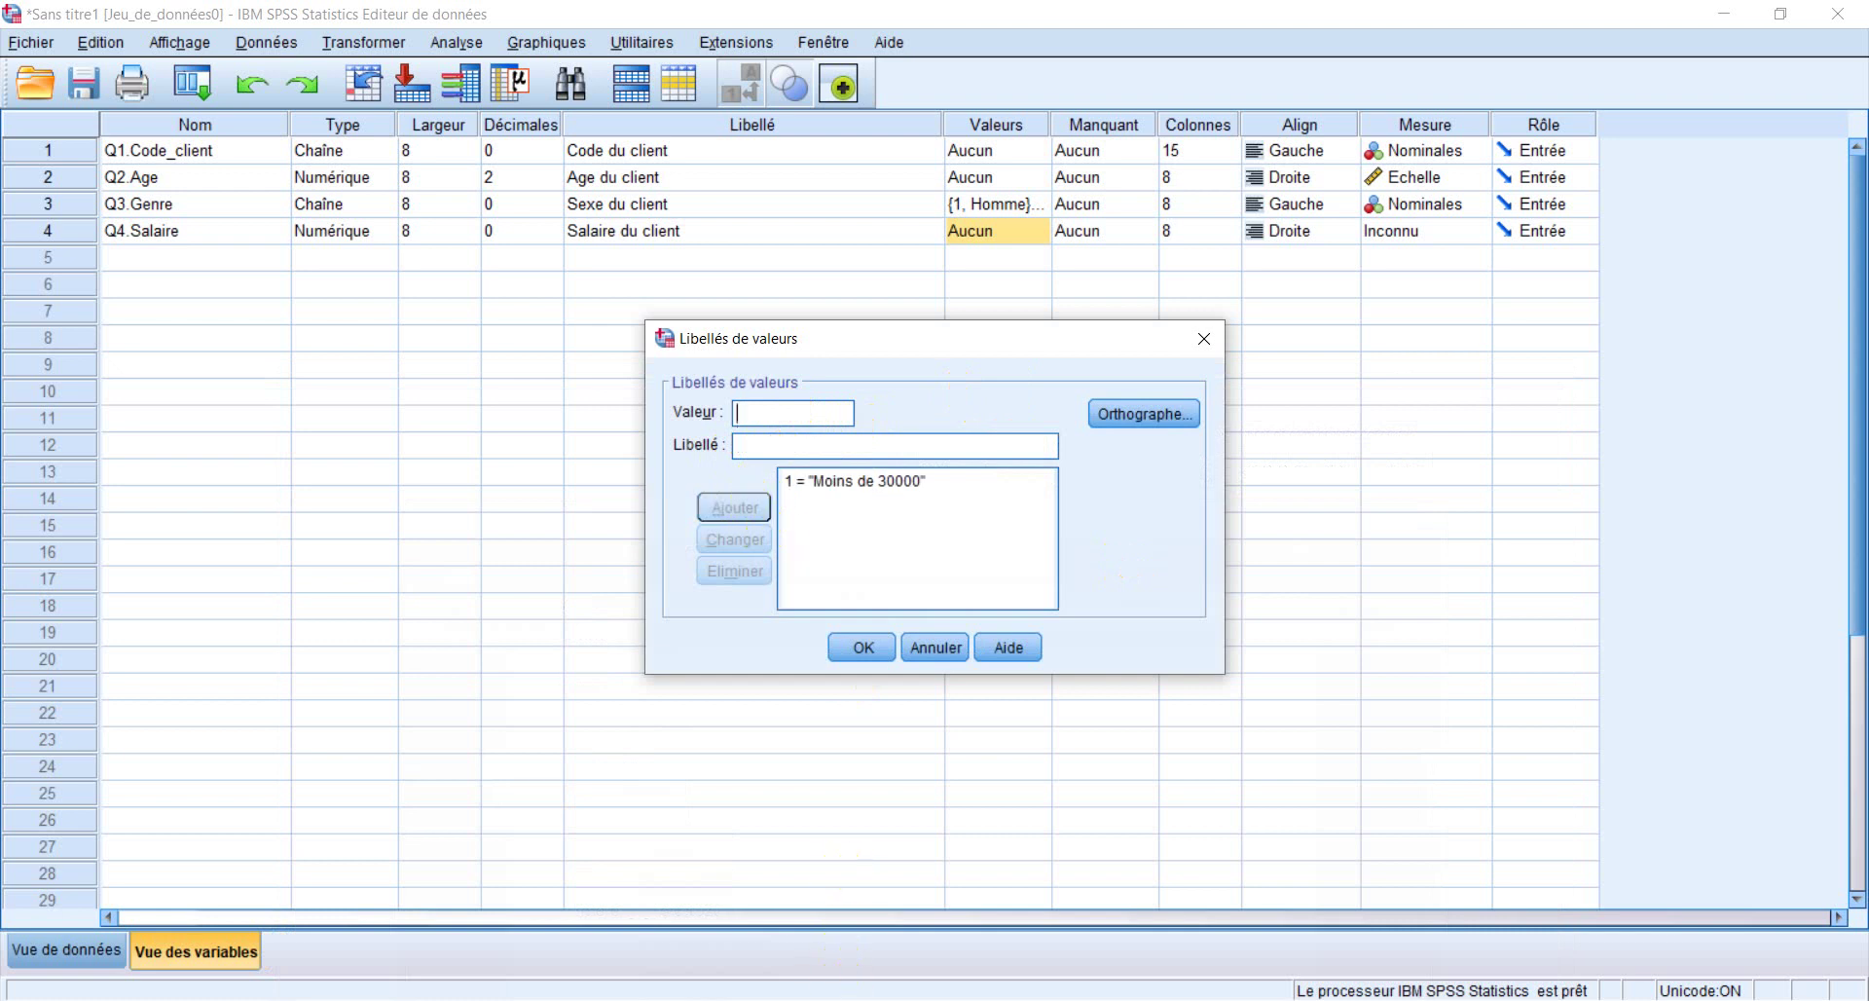
Copy the second salary bracket from the Word questionnaire and add it as value label 2 = "Entre 30000 et 60000"
{"action": "left_click", "coordinate": [837, 997]}
{"action": "left_click_drag", "start_coordinate": [433, 665], "coordinate": [685, 672]}
{"action": "key", "text": "ctrl+c"}
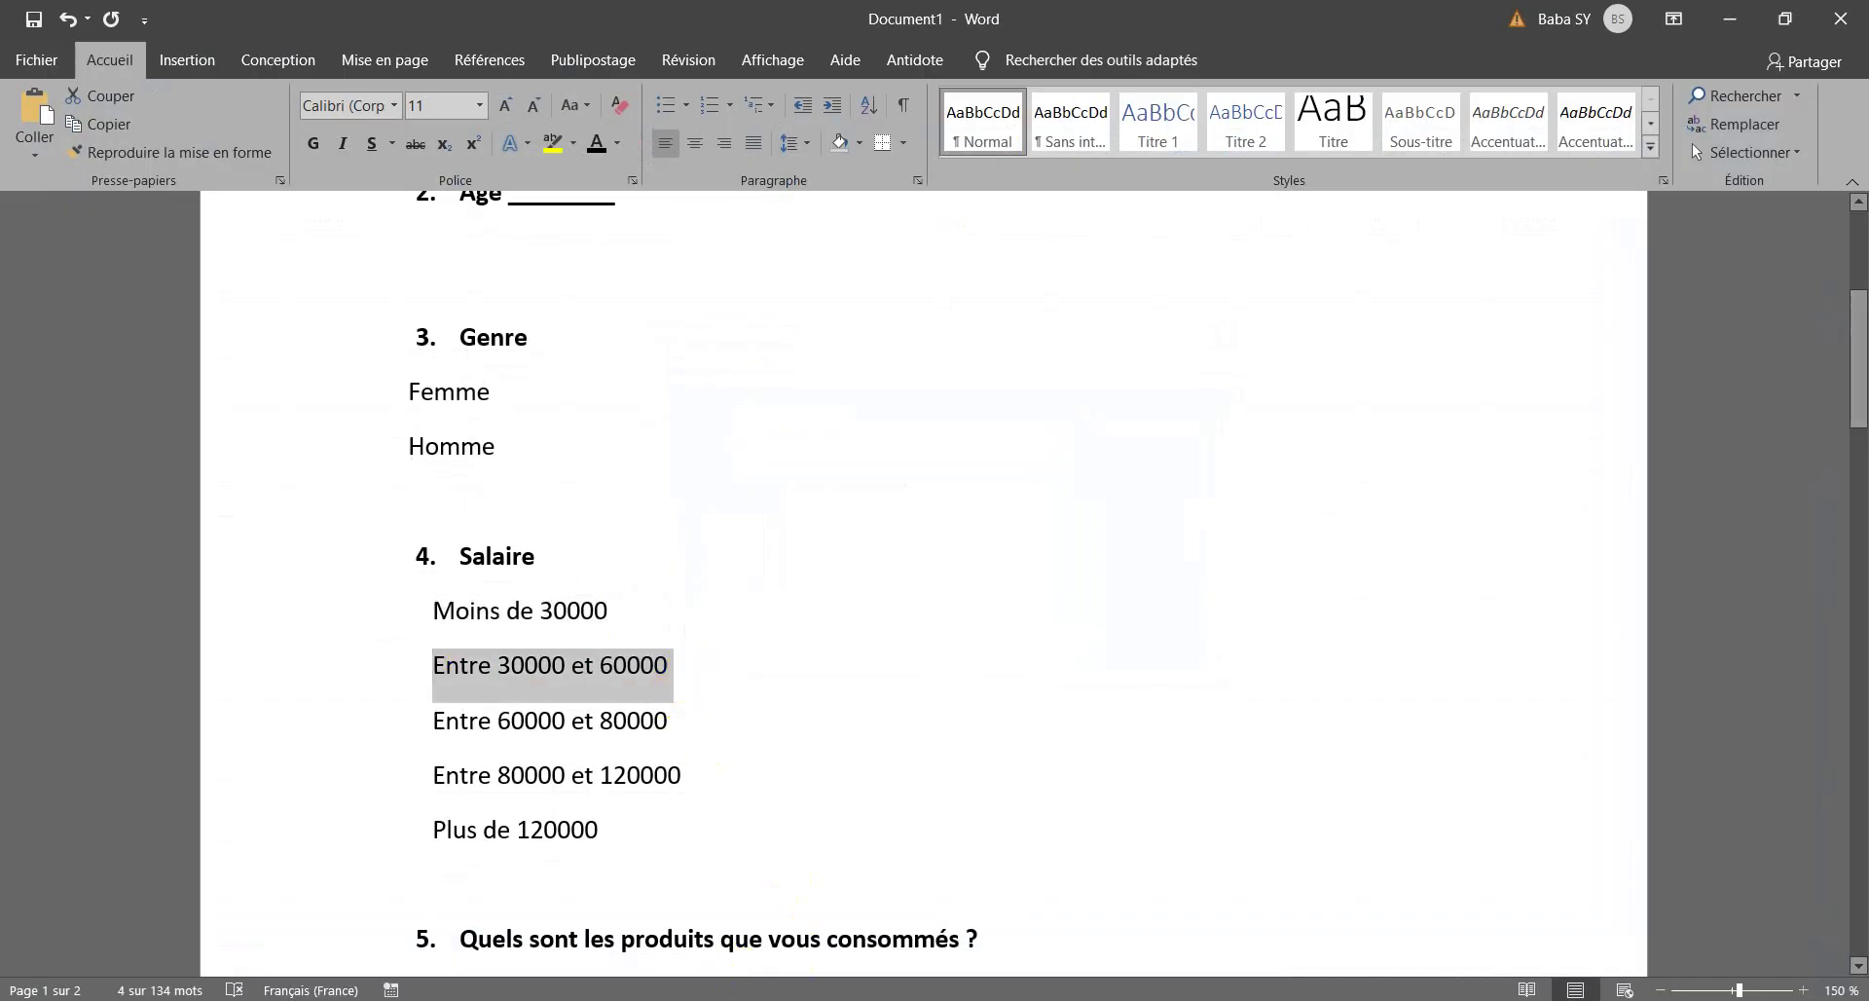
{"action": "left_click", "coordinate": [827, 997]}
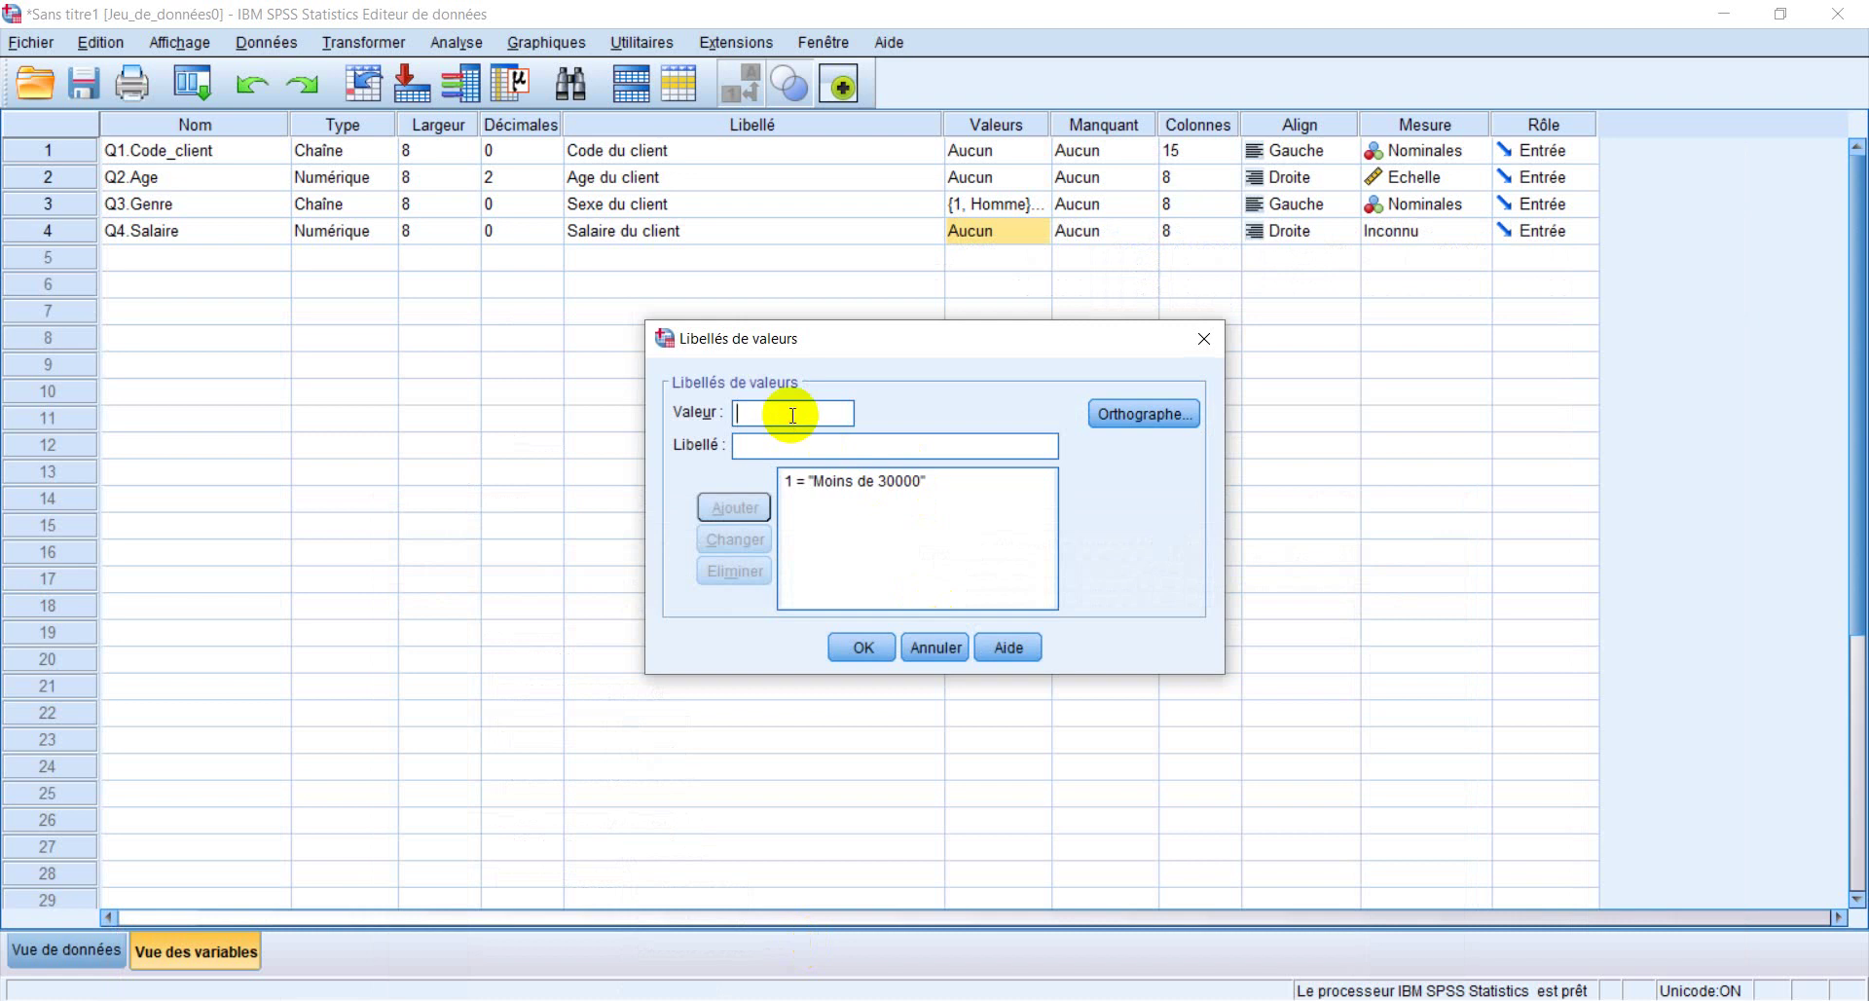
{"action": "left_click", "coordinate": [792, 415]}
{"action": "type", "text": "2"}
{"action": "left_click", "coordinate": [845, 441]}
{"action": "key", "text": "ctrl+v"}
{"action": "left_click", "coordinate": [736, 507]}
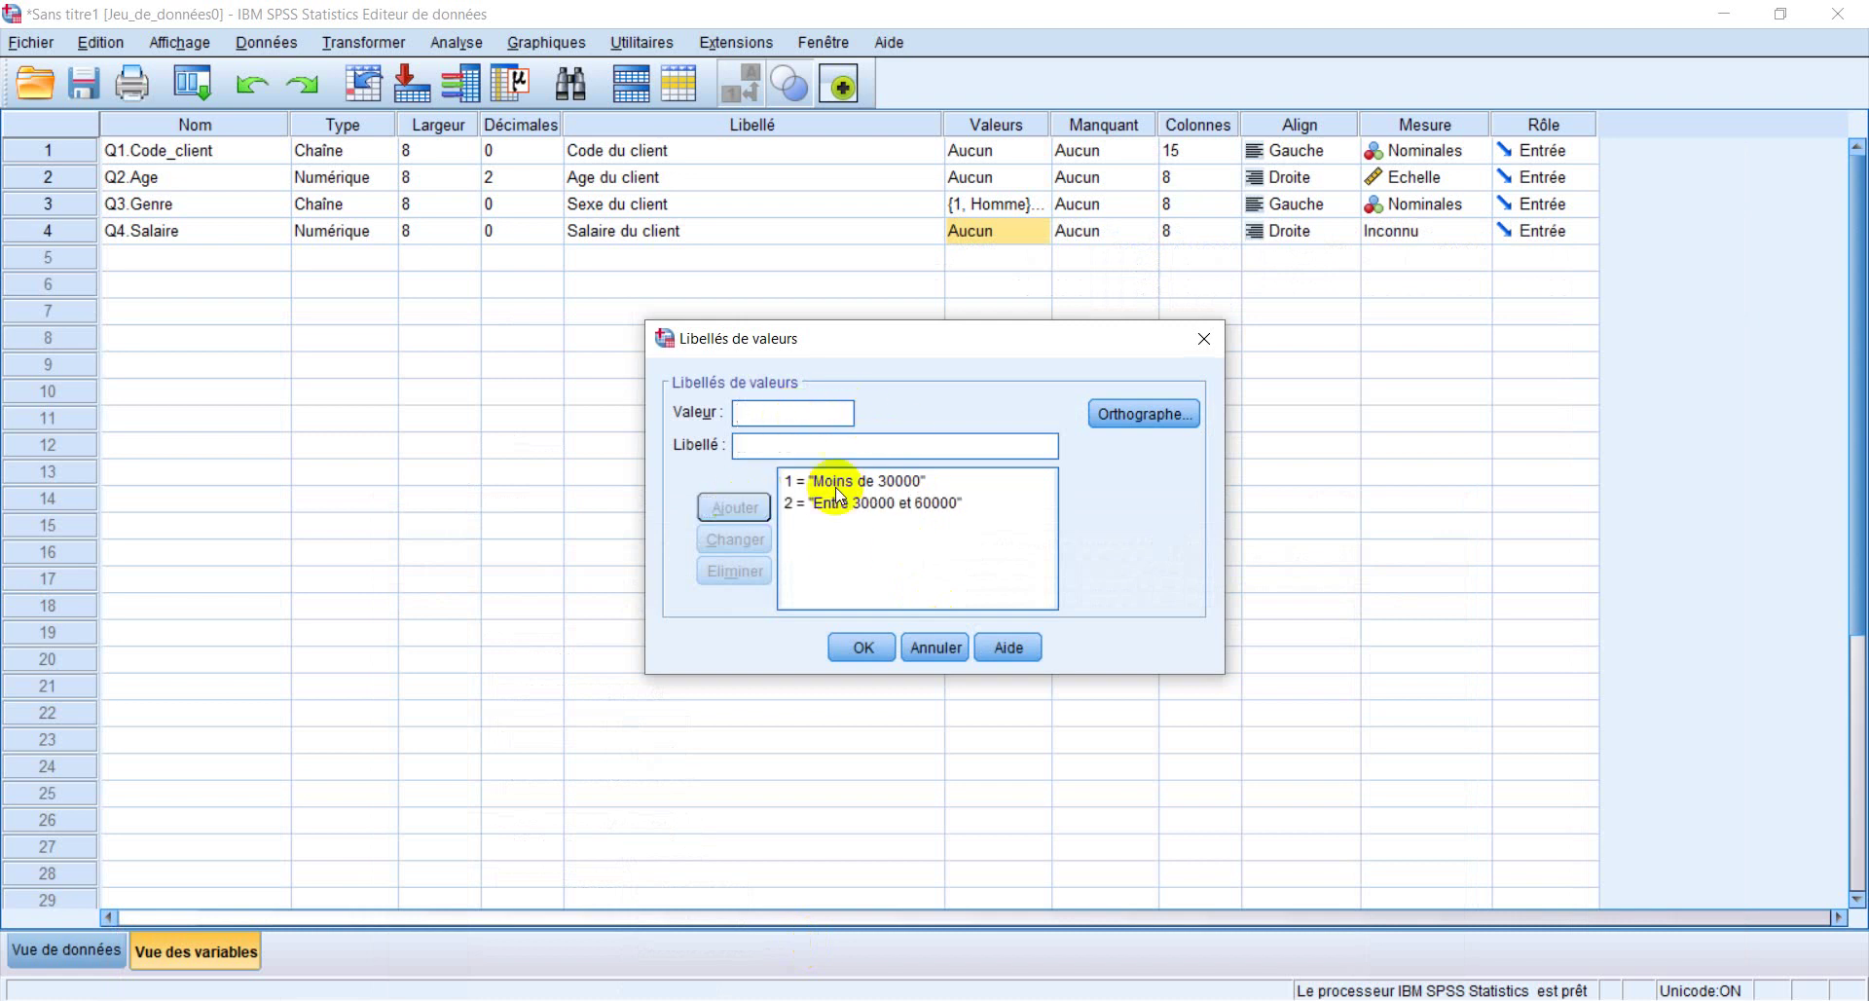
Copy the third salary bracket from the Word questionnaire and add it as value label 3 = "Entre 60000 et 80000"
{"action": "key", "text": "alt+Tab"}
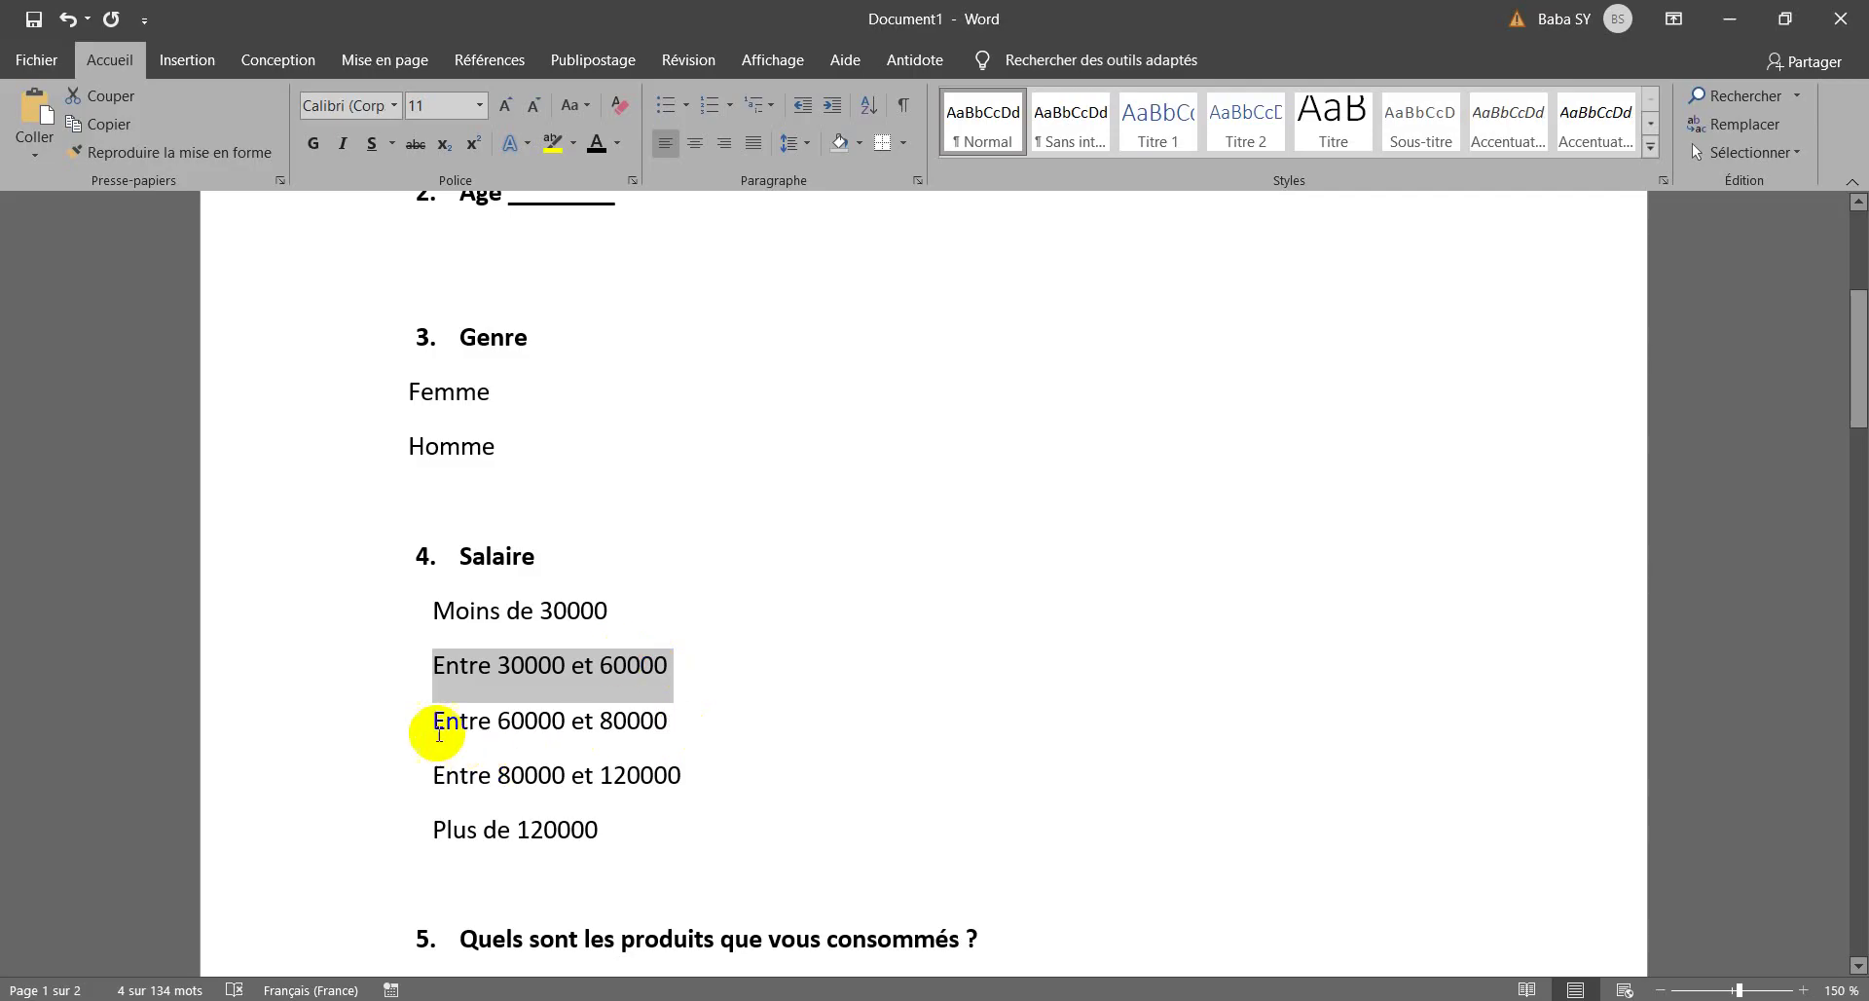
{"action": "left_click_drag", "start_coordinate": [438, 732], "coordinate": [651, 721]}
{"action": "key", "text": "ctrl+c"}
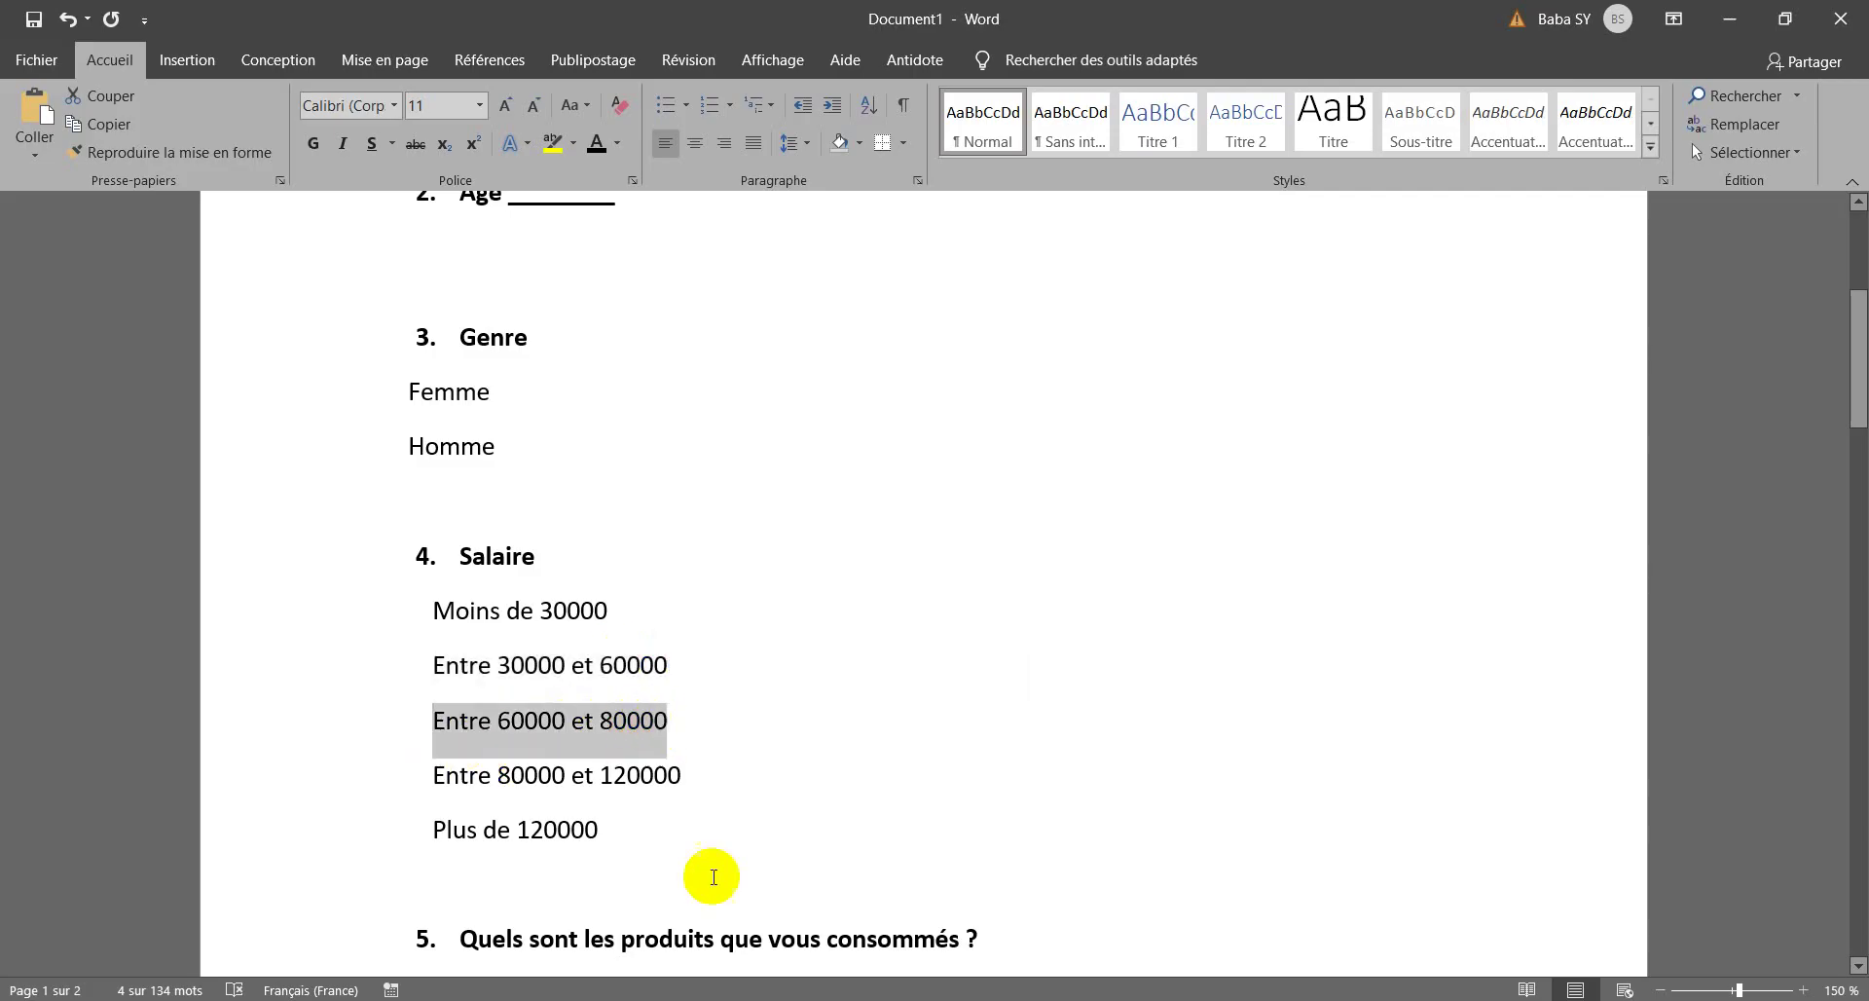
{"action": "left_click", "coordinate": [751, 1000]}
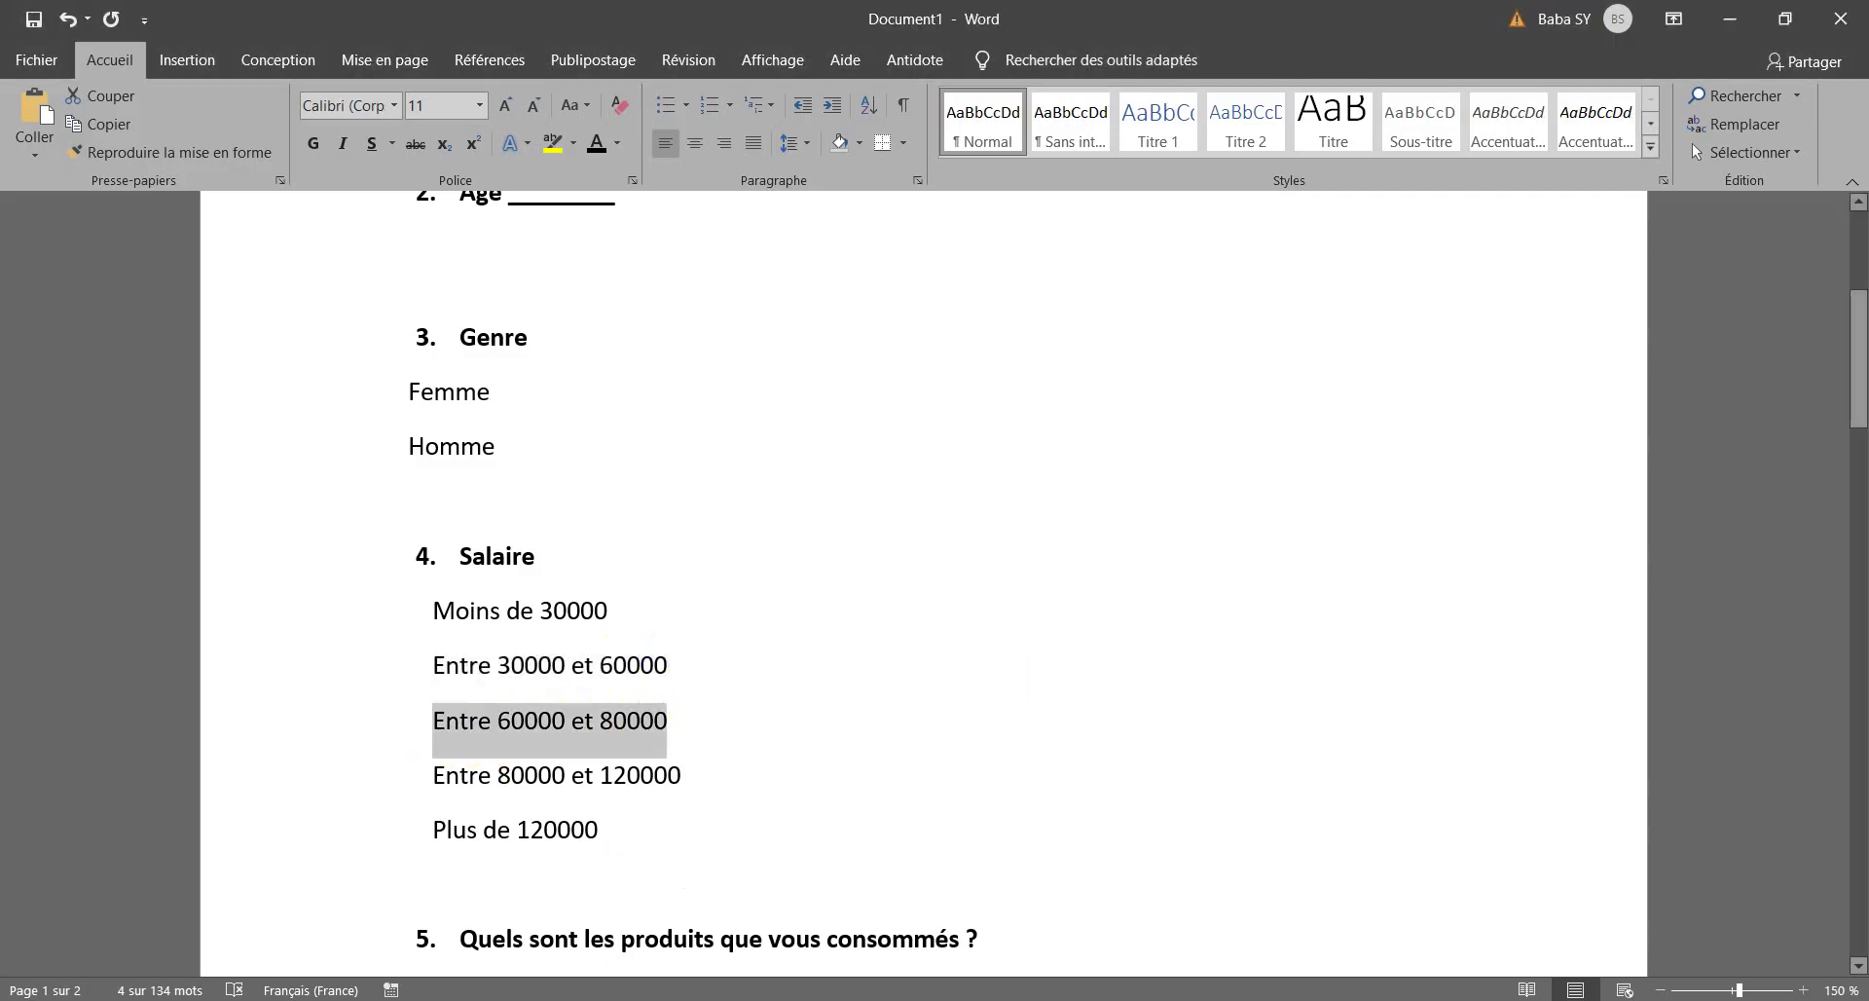
{"action": "key", "text": "alt+Tab"}
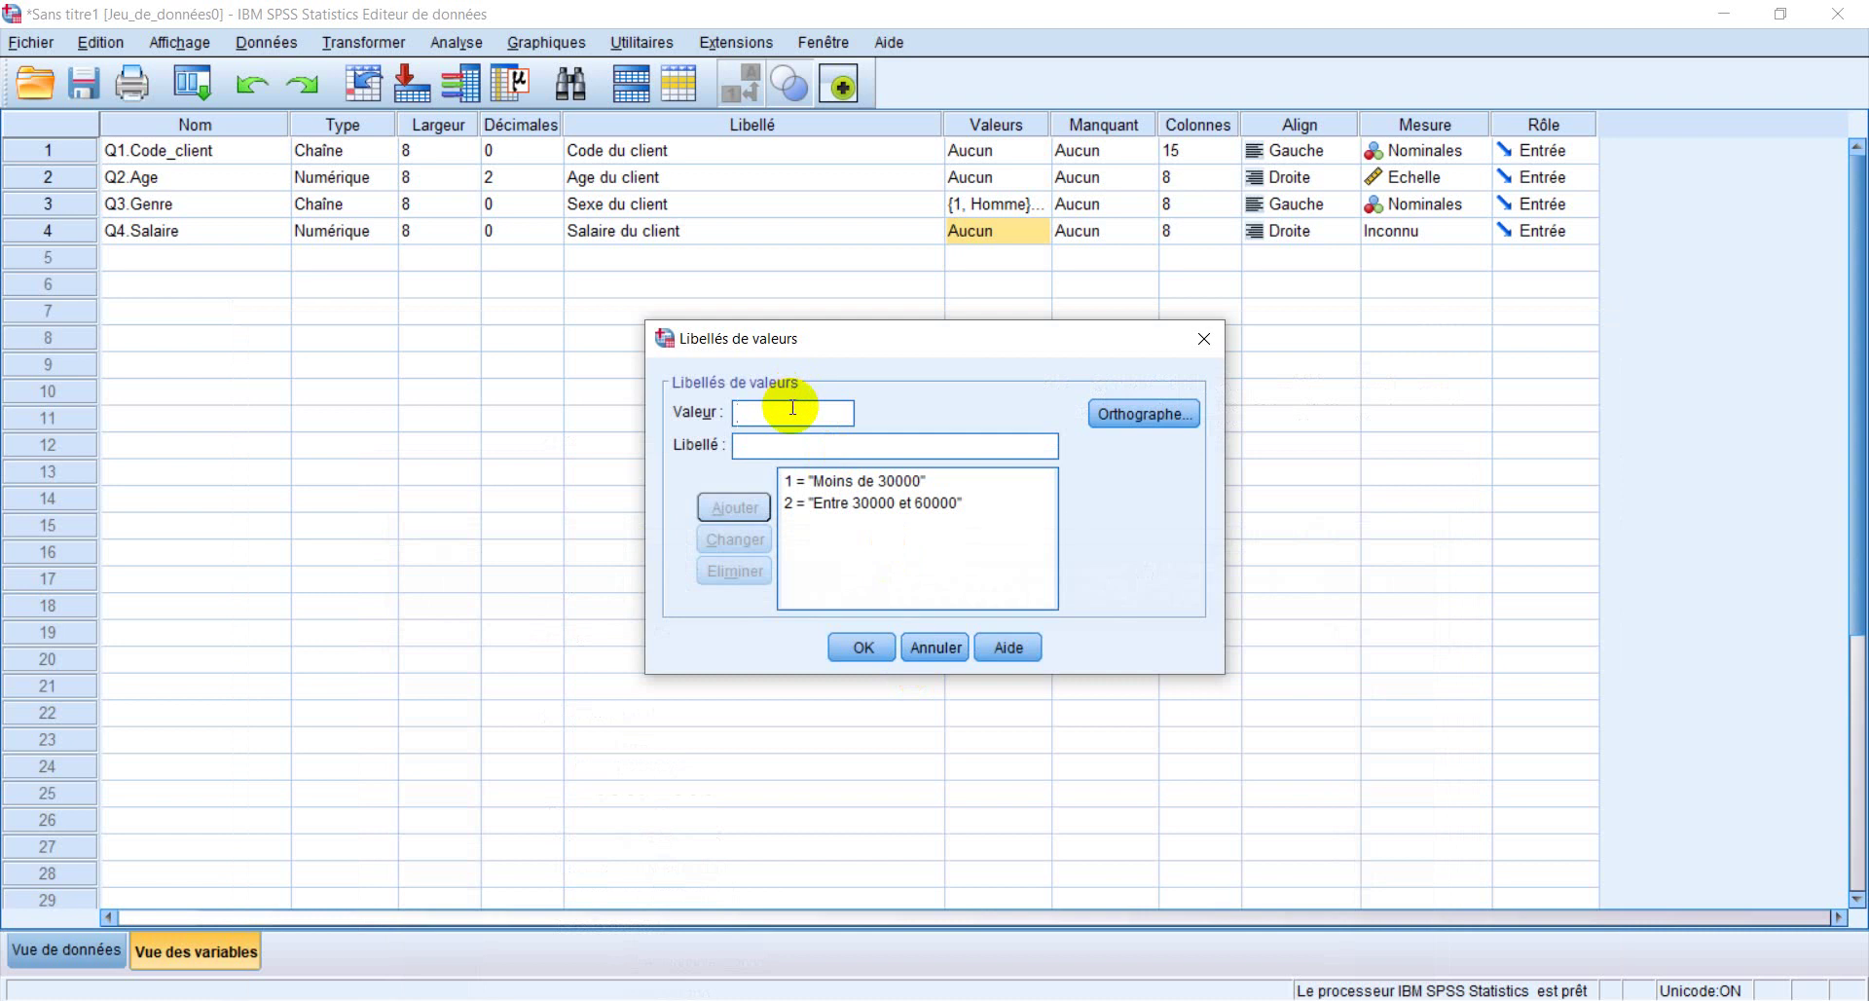
{"action": "key", "text": "ctrl+v"}
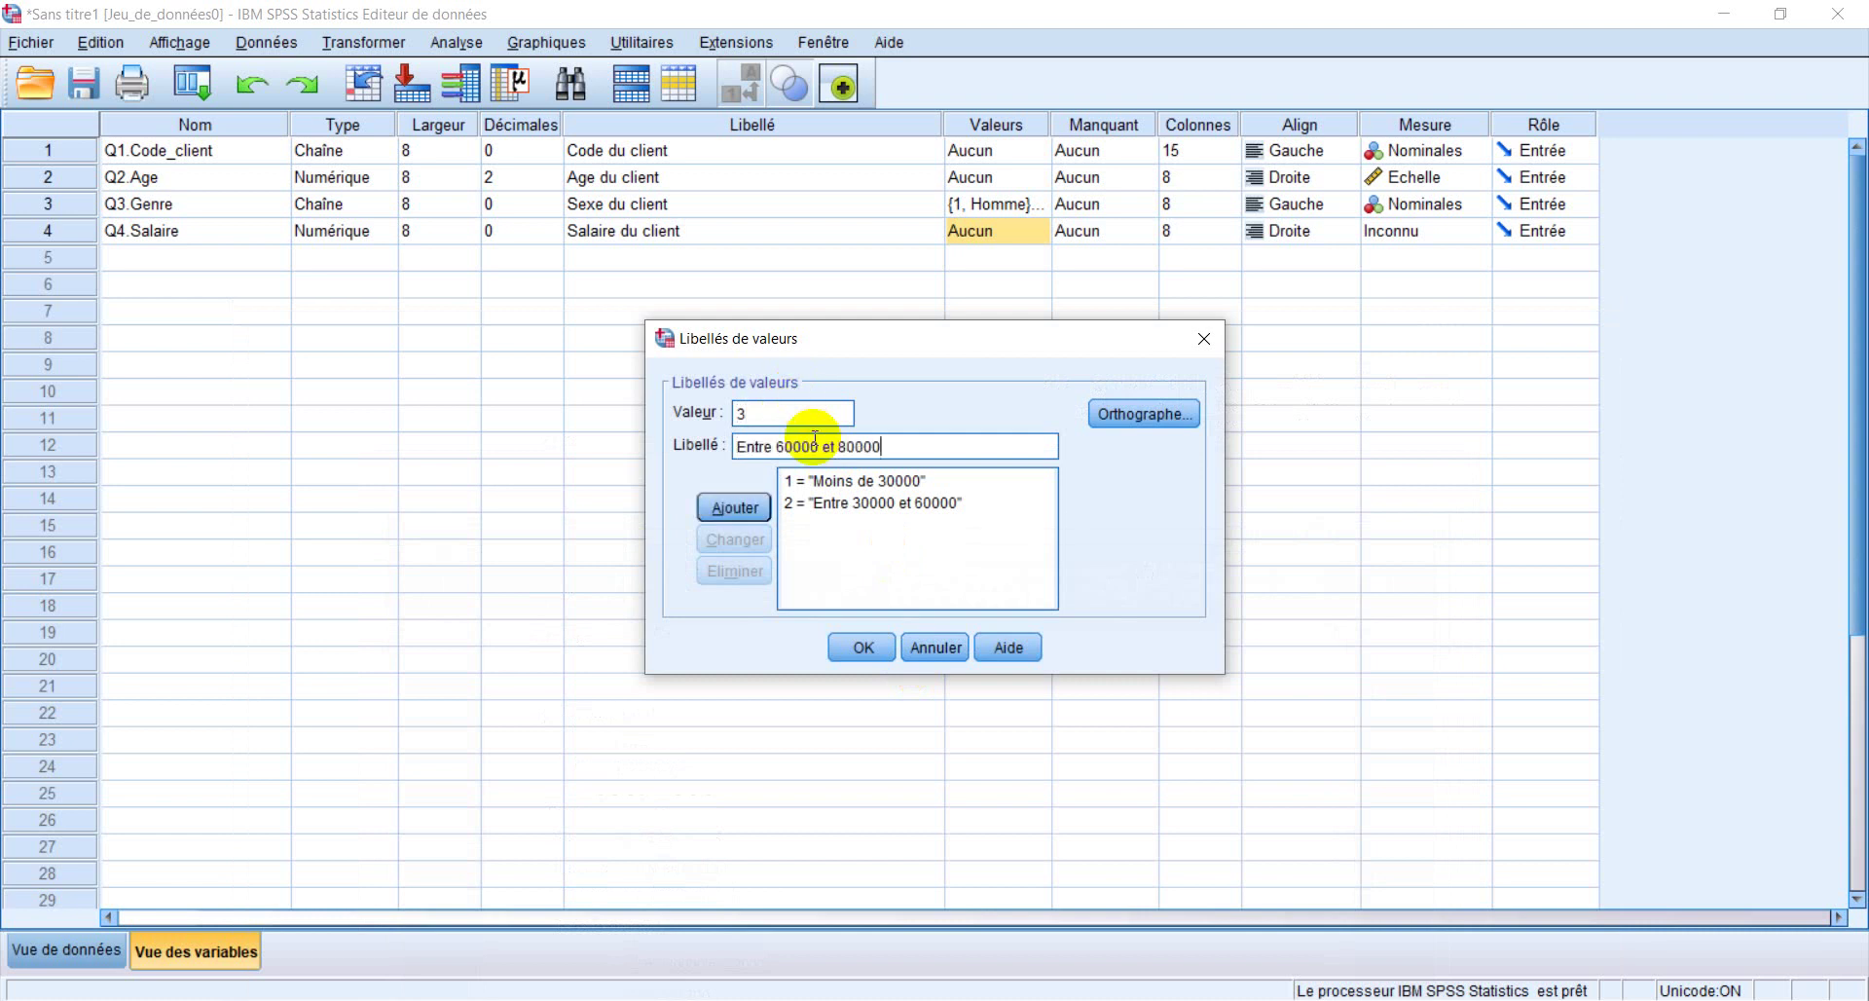
{"action": "left_click", "coordinate": [734, 507]}
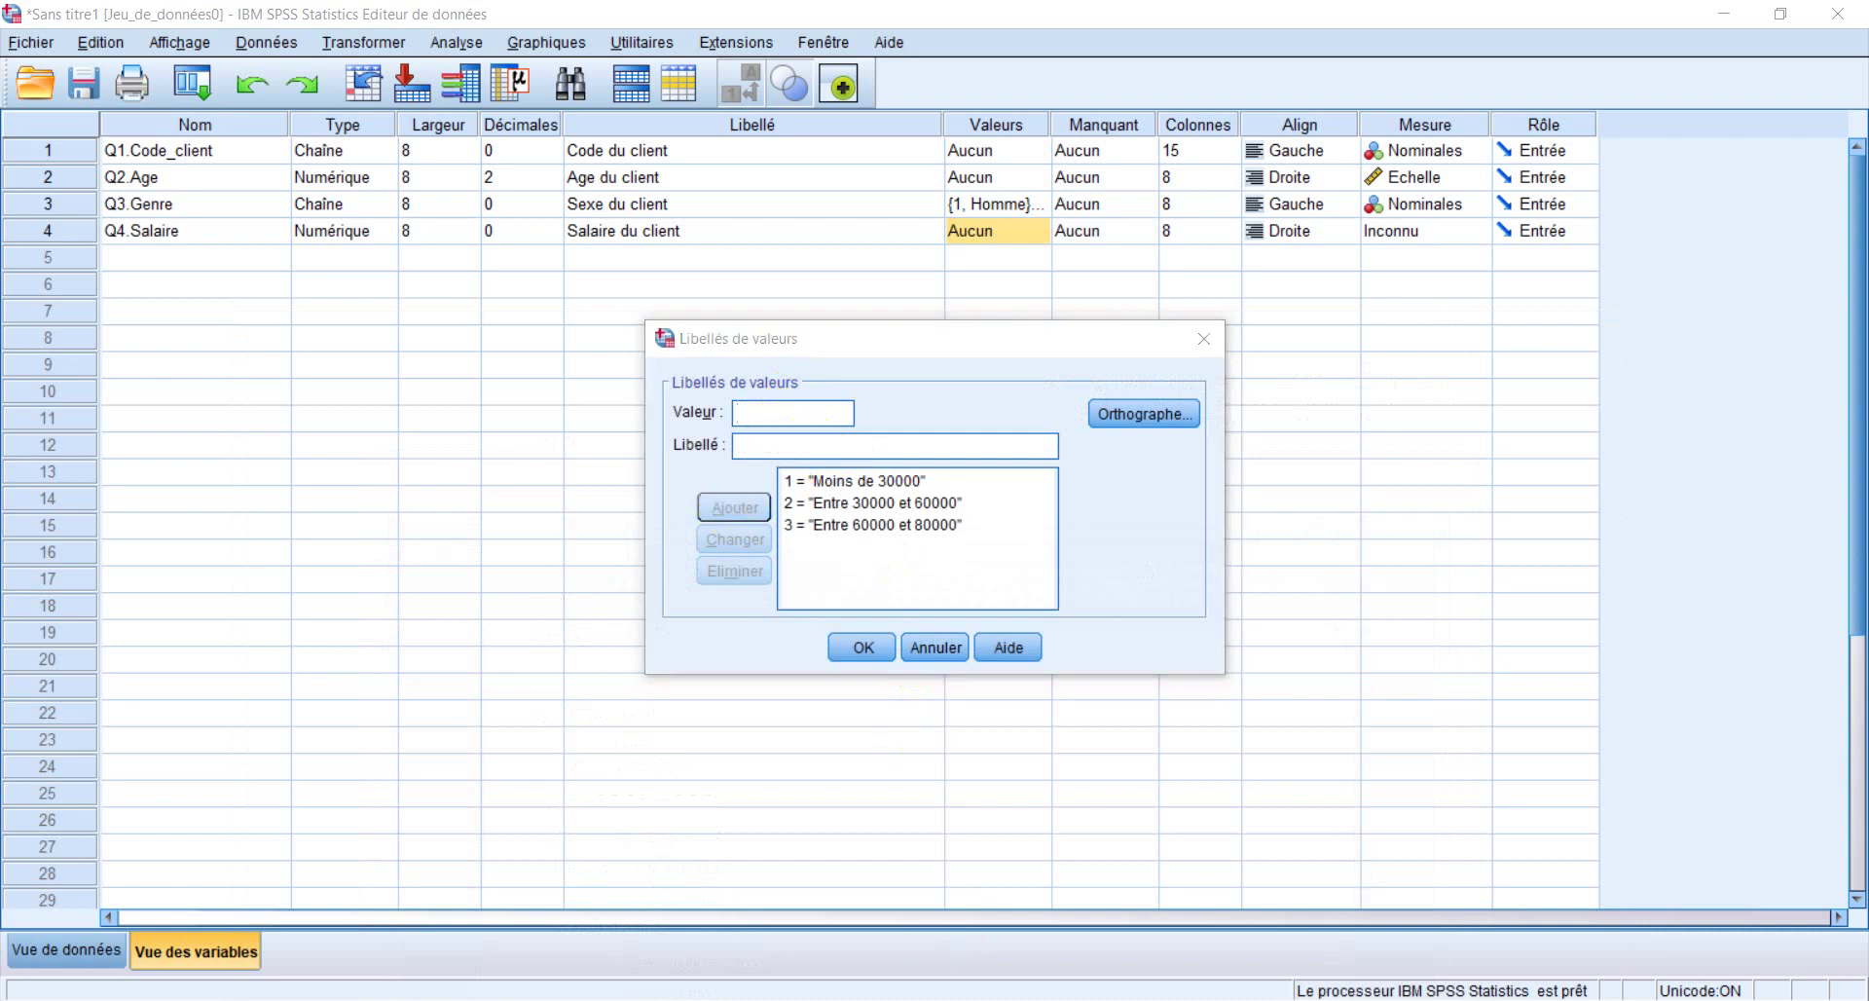
Copy the fourth salary bracket from the Word questionnaire and add it as value label 4 = "Entre 80000 et 120000"
{"action": "key", "text": "alt+Tab"}
{"action": "left_click_drag", "start_coordinate": [436, 774], "coordinate": [681, 774]}
{"action": "key", "text": "ctrl+c"}
{"action": "key", "text": "alt+Tab"}
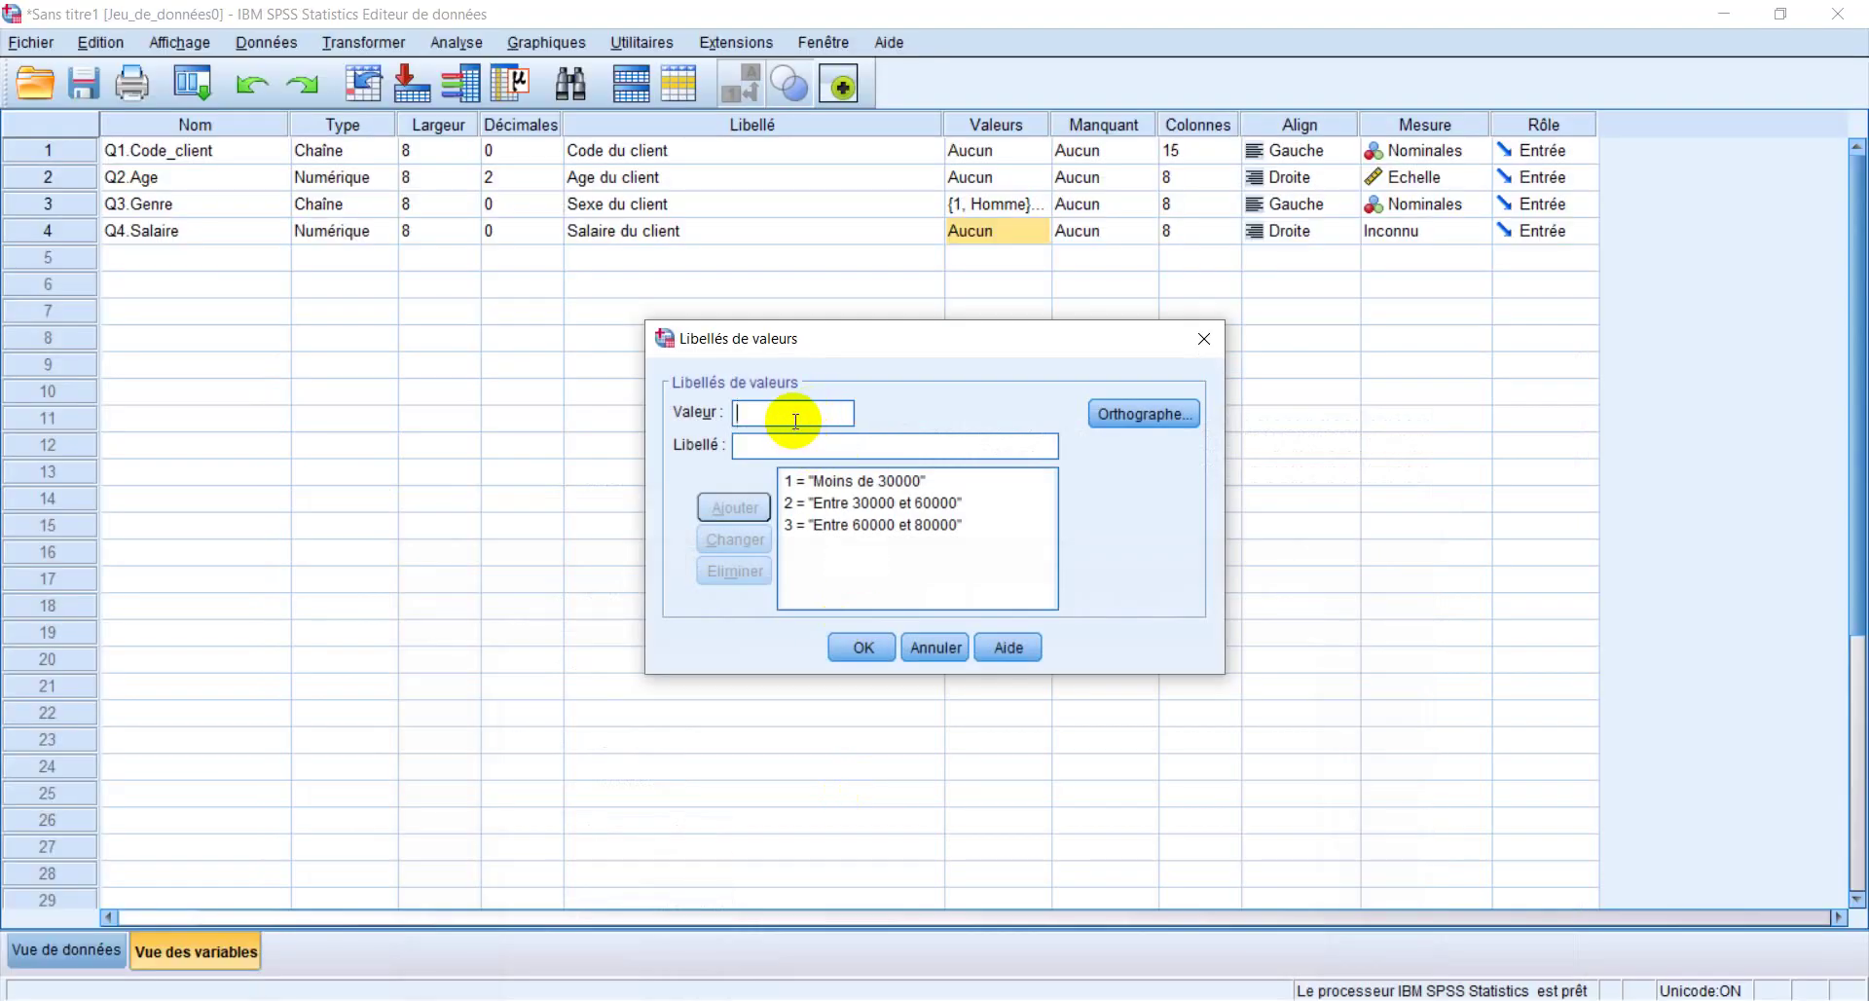
{"action": "left_click", "coordinate": [780, 448]}
{"action": "key", "text": "ctrl+v"}
{"action": "left_click", "coordinate": [740, 507]}
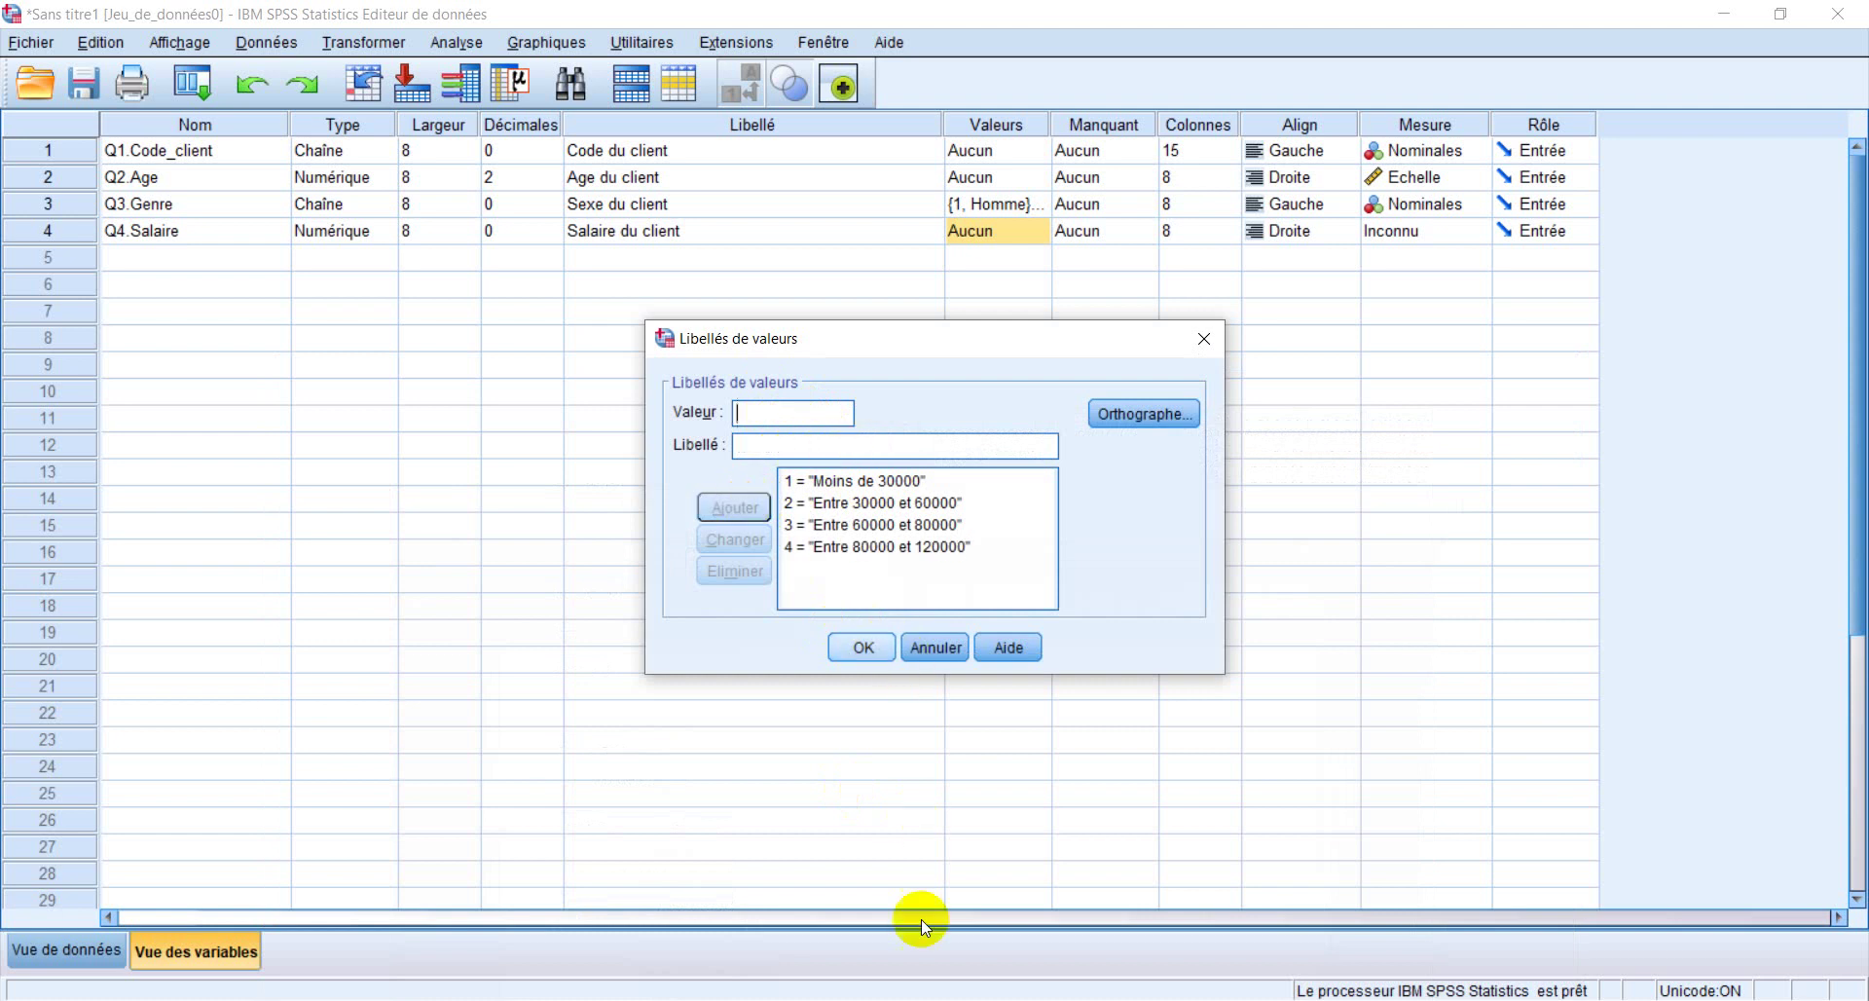
Add the last salary bracket from Word as value label 5 = "Plus de 120000" and apply the value labels to Q4.Salaire
{"action": "key", "text": "alt+Tab"}
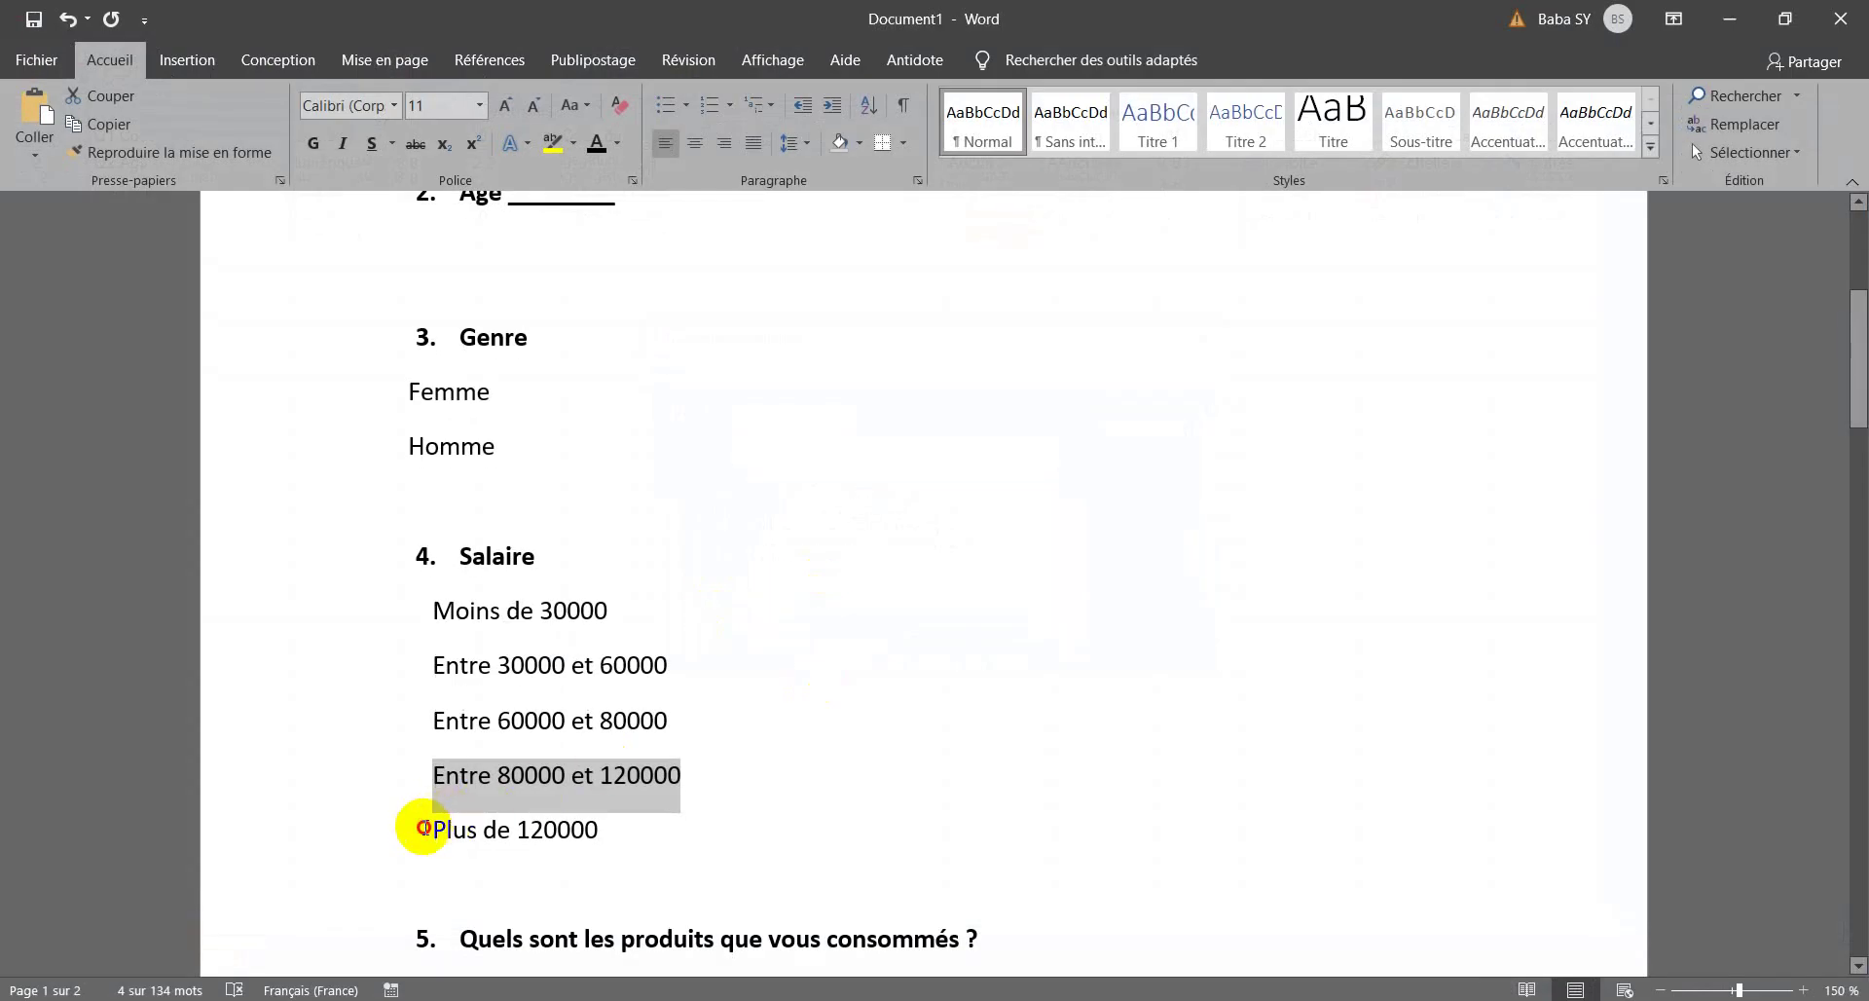
{"action": "mouse_move", "coordinate": [423, 828]}
{"action": "left_mouse_down"}
{"action": "mouse_move", "coordinate": [565, 830]}
{"action": "mouse_move", "coordinate": [434, 826]}
{"action": "left_mouse_up"}
{"action": "left_click", "coordinate": [605, 830]}
{"action": "key", "text": "ctrl+c"}
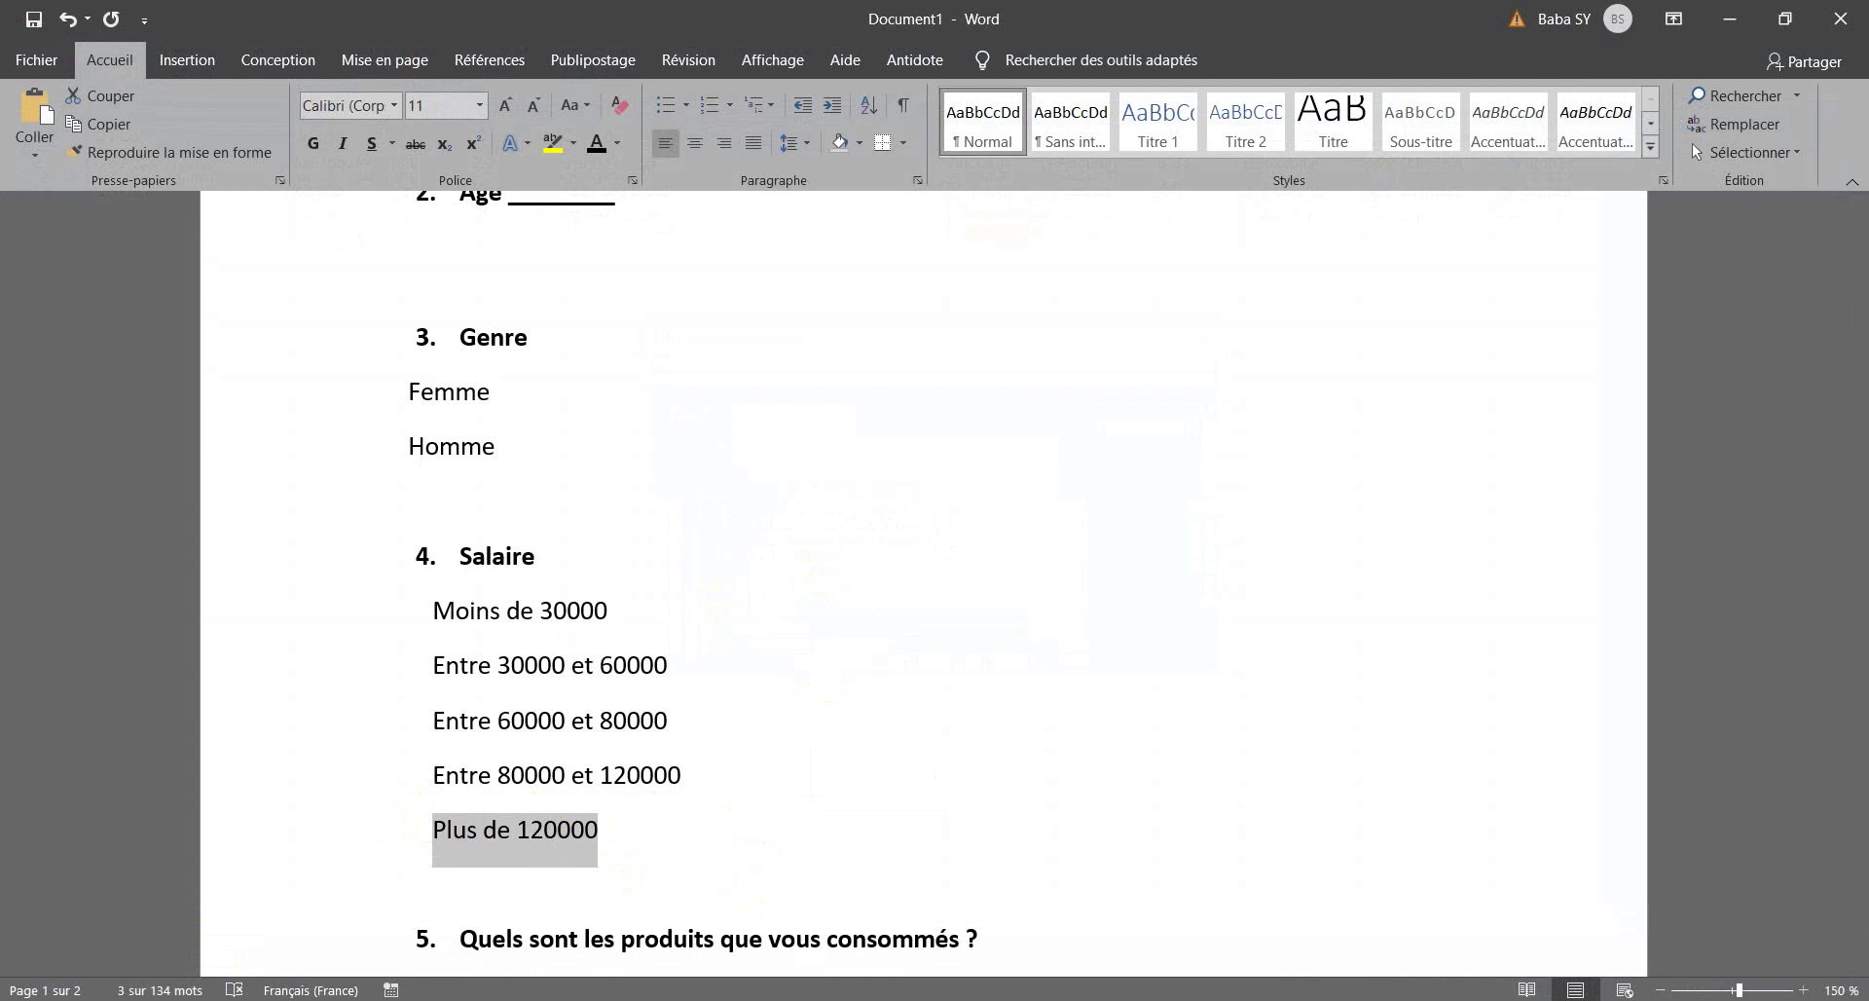
{"action": "key", "text": "alt+Tab"}
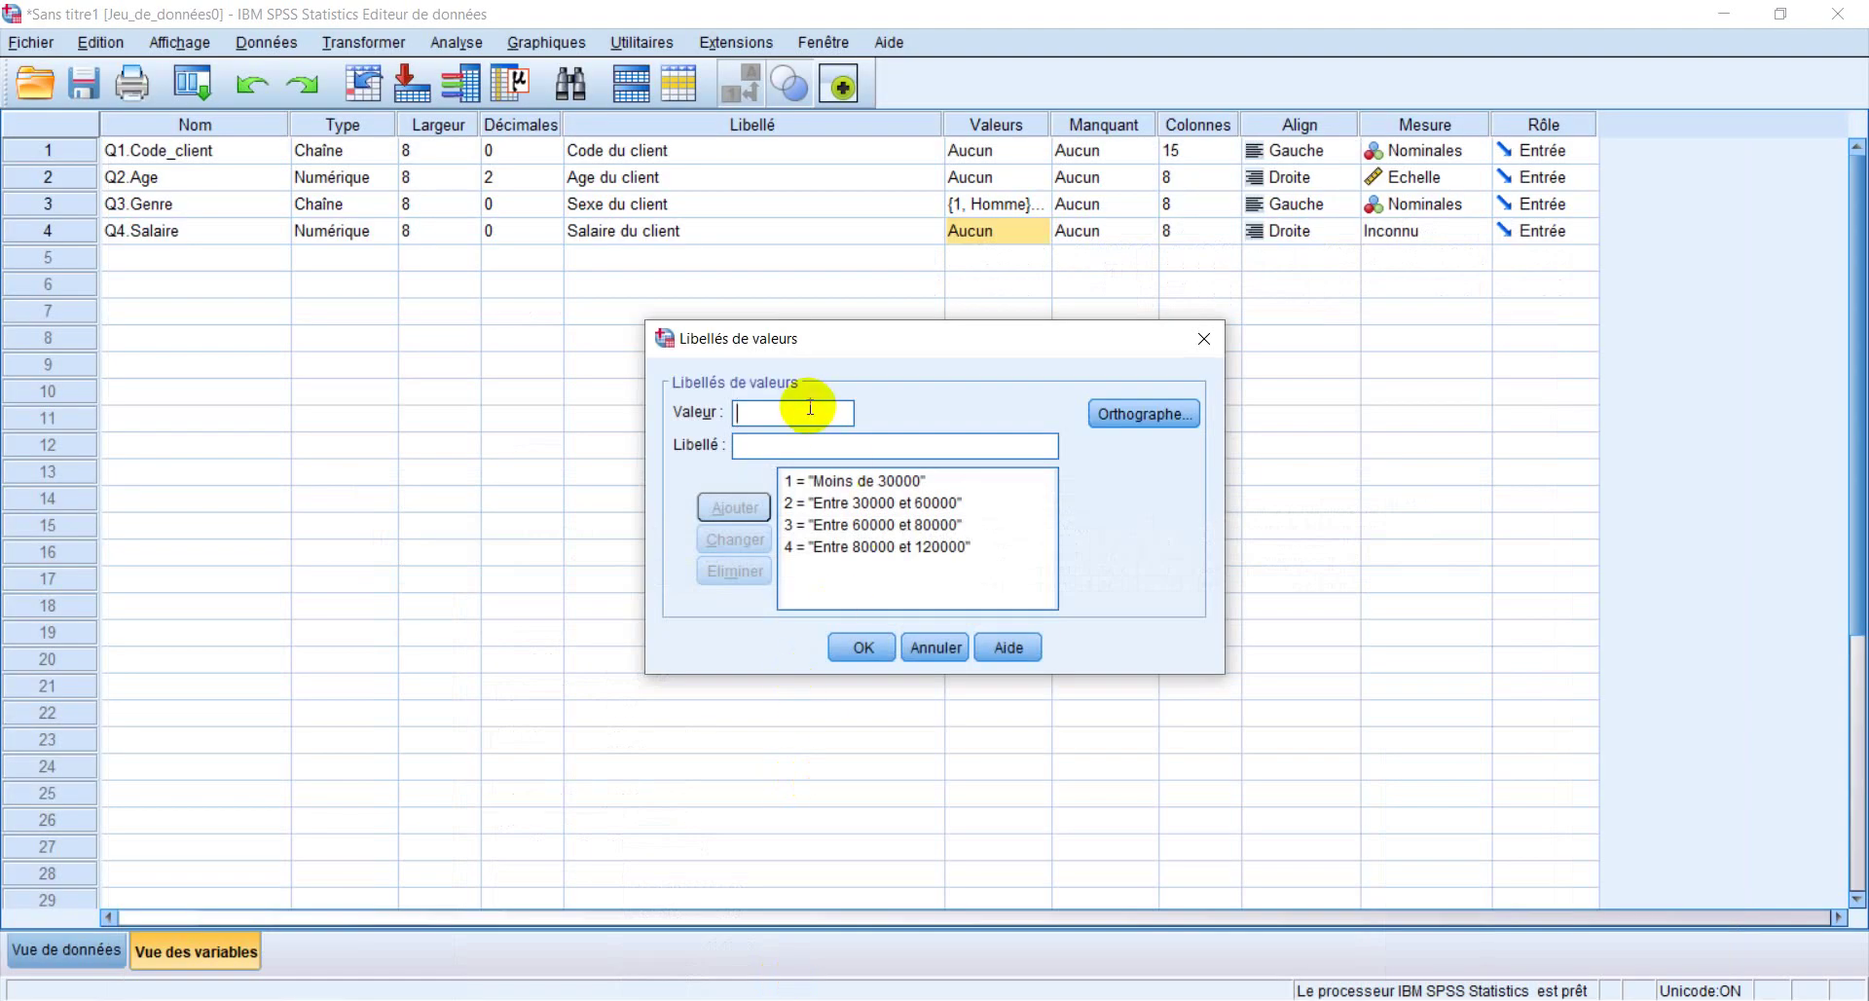
{"action": "left_click", "coordinate": [821, 445]}
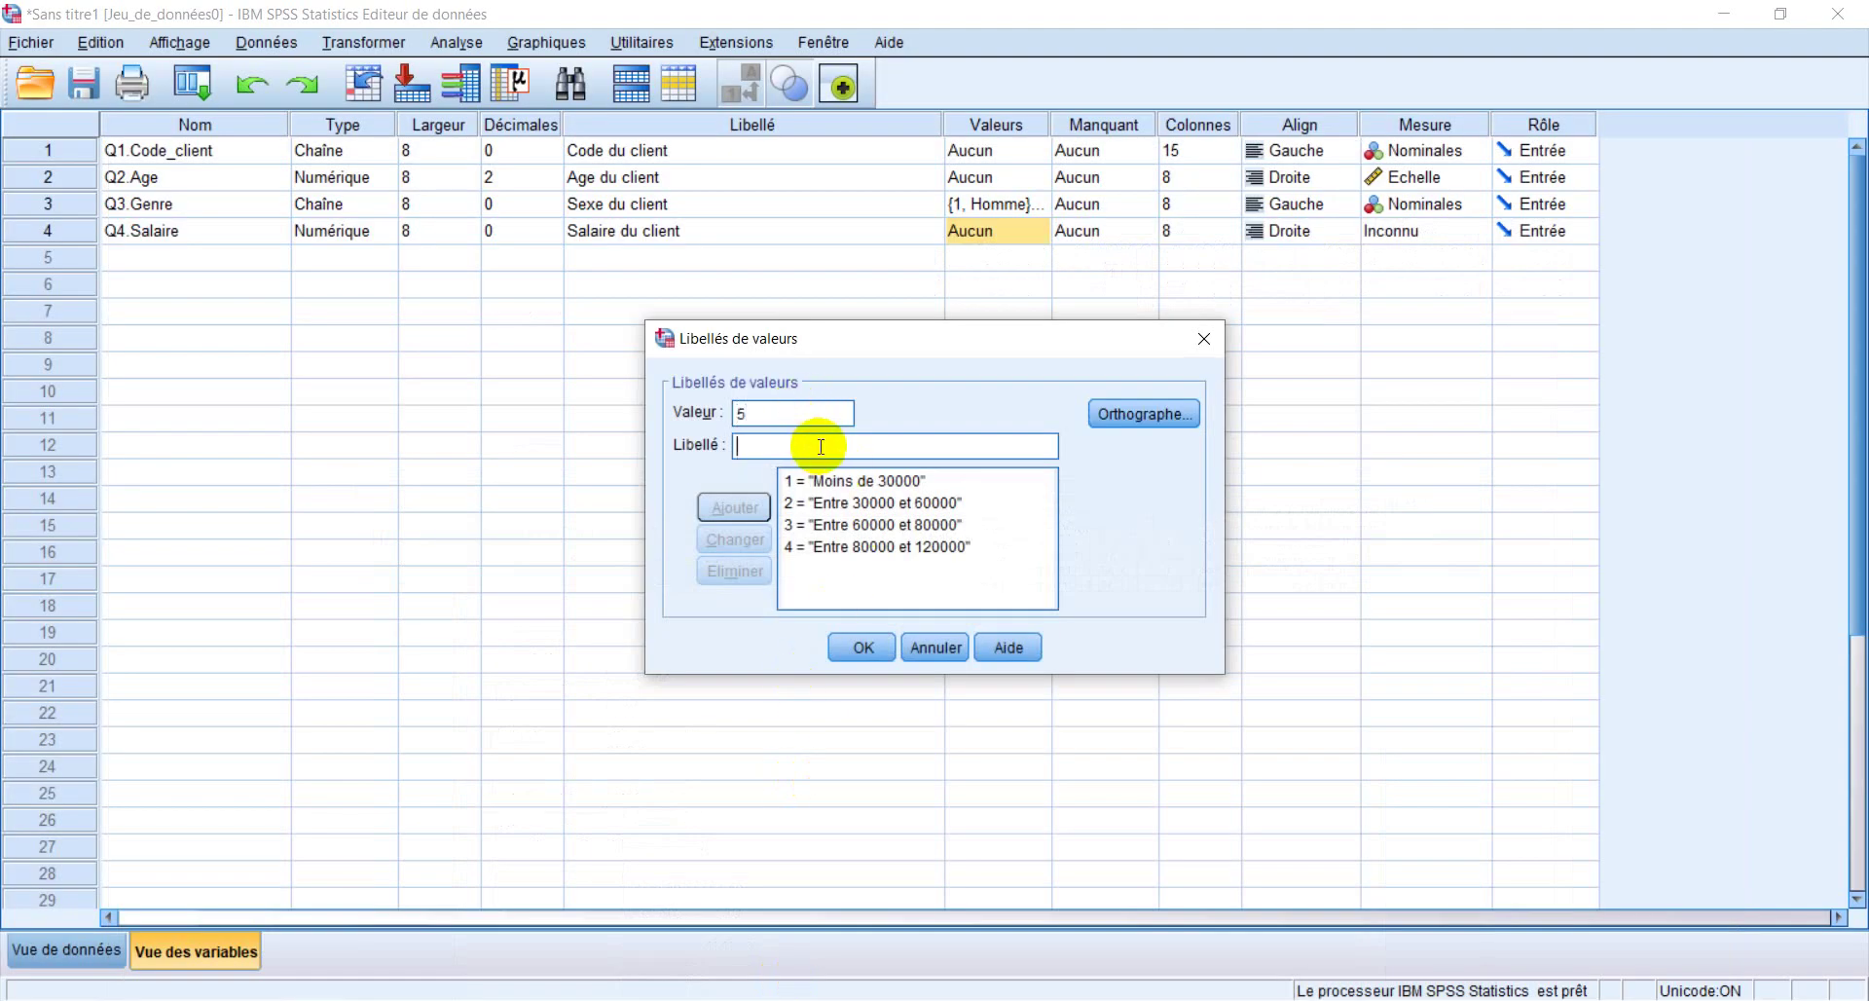
{"action": "key", "text": "ctrl+v"}
{"action": "left_click", "coordinate": [745, 507]}
{"action": "left_click", "coordinate": [863, 644]}
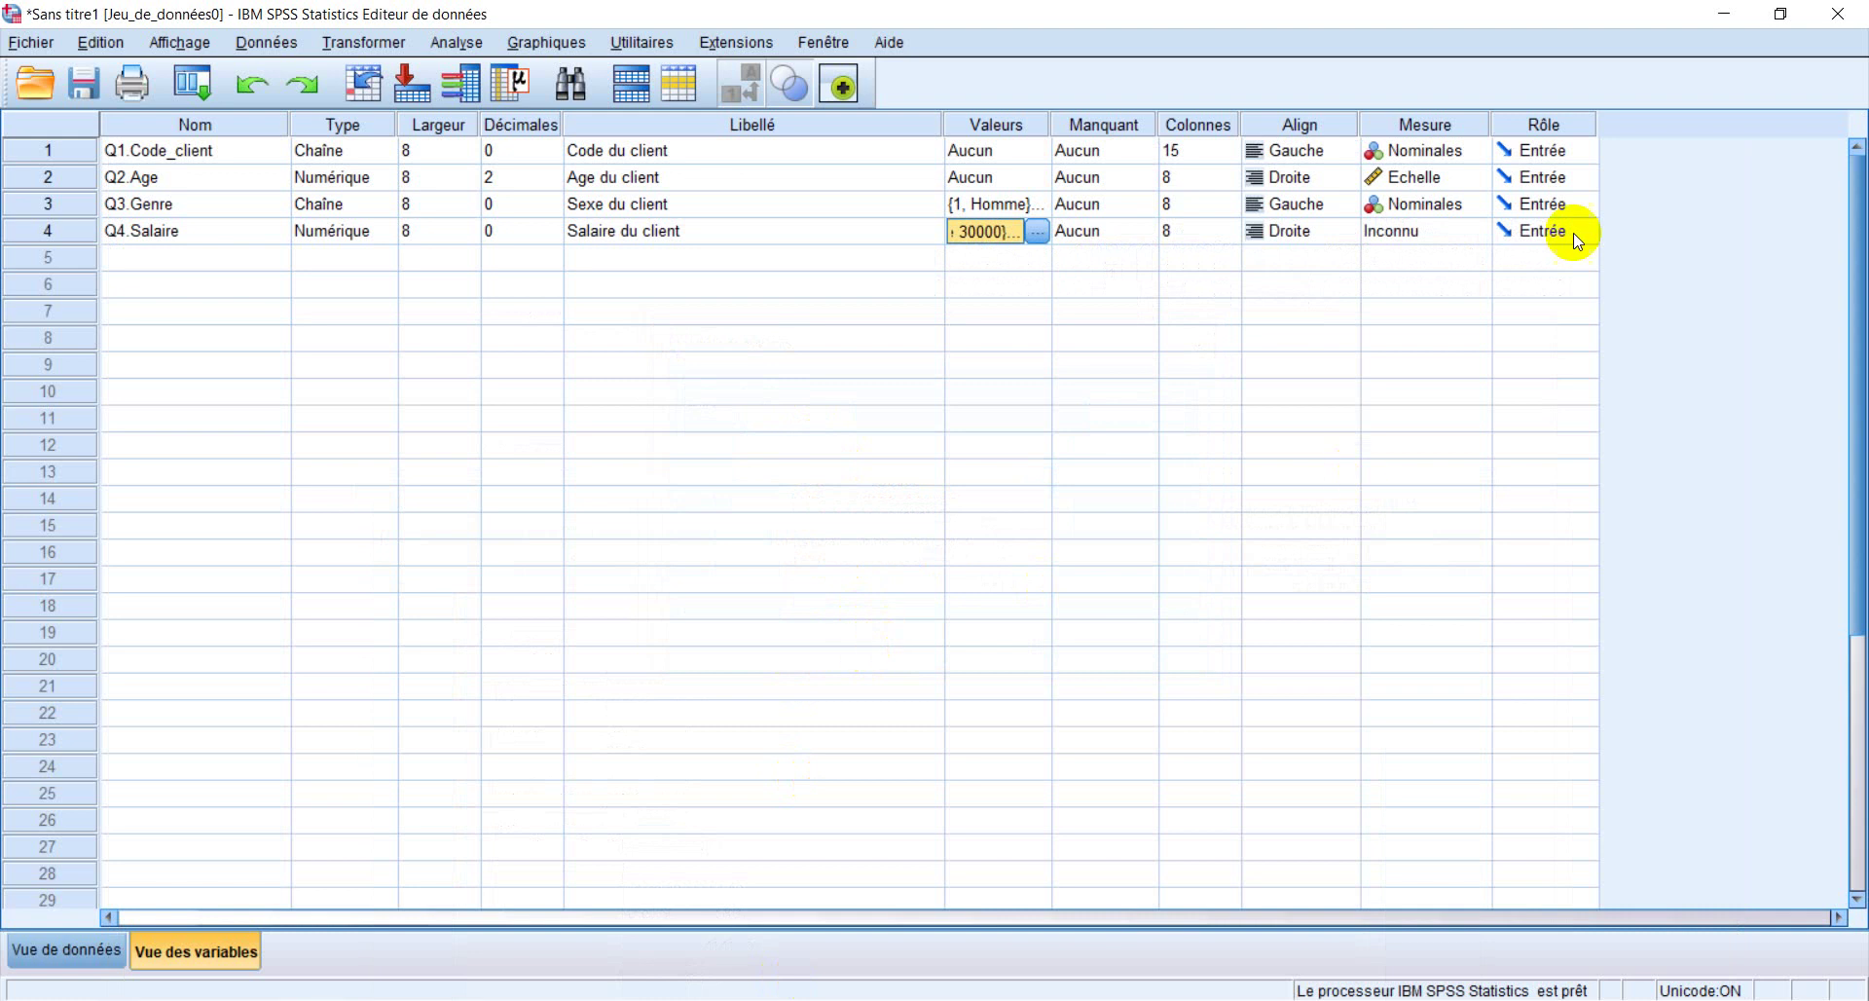
Set the measurement level of Q4.Salaire to Echelle
{"action": "left_click", "coordinate": [1486, 231]}
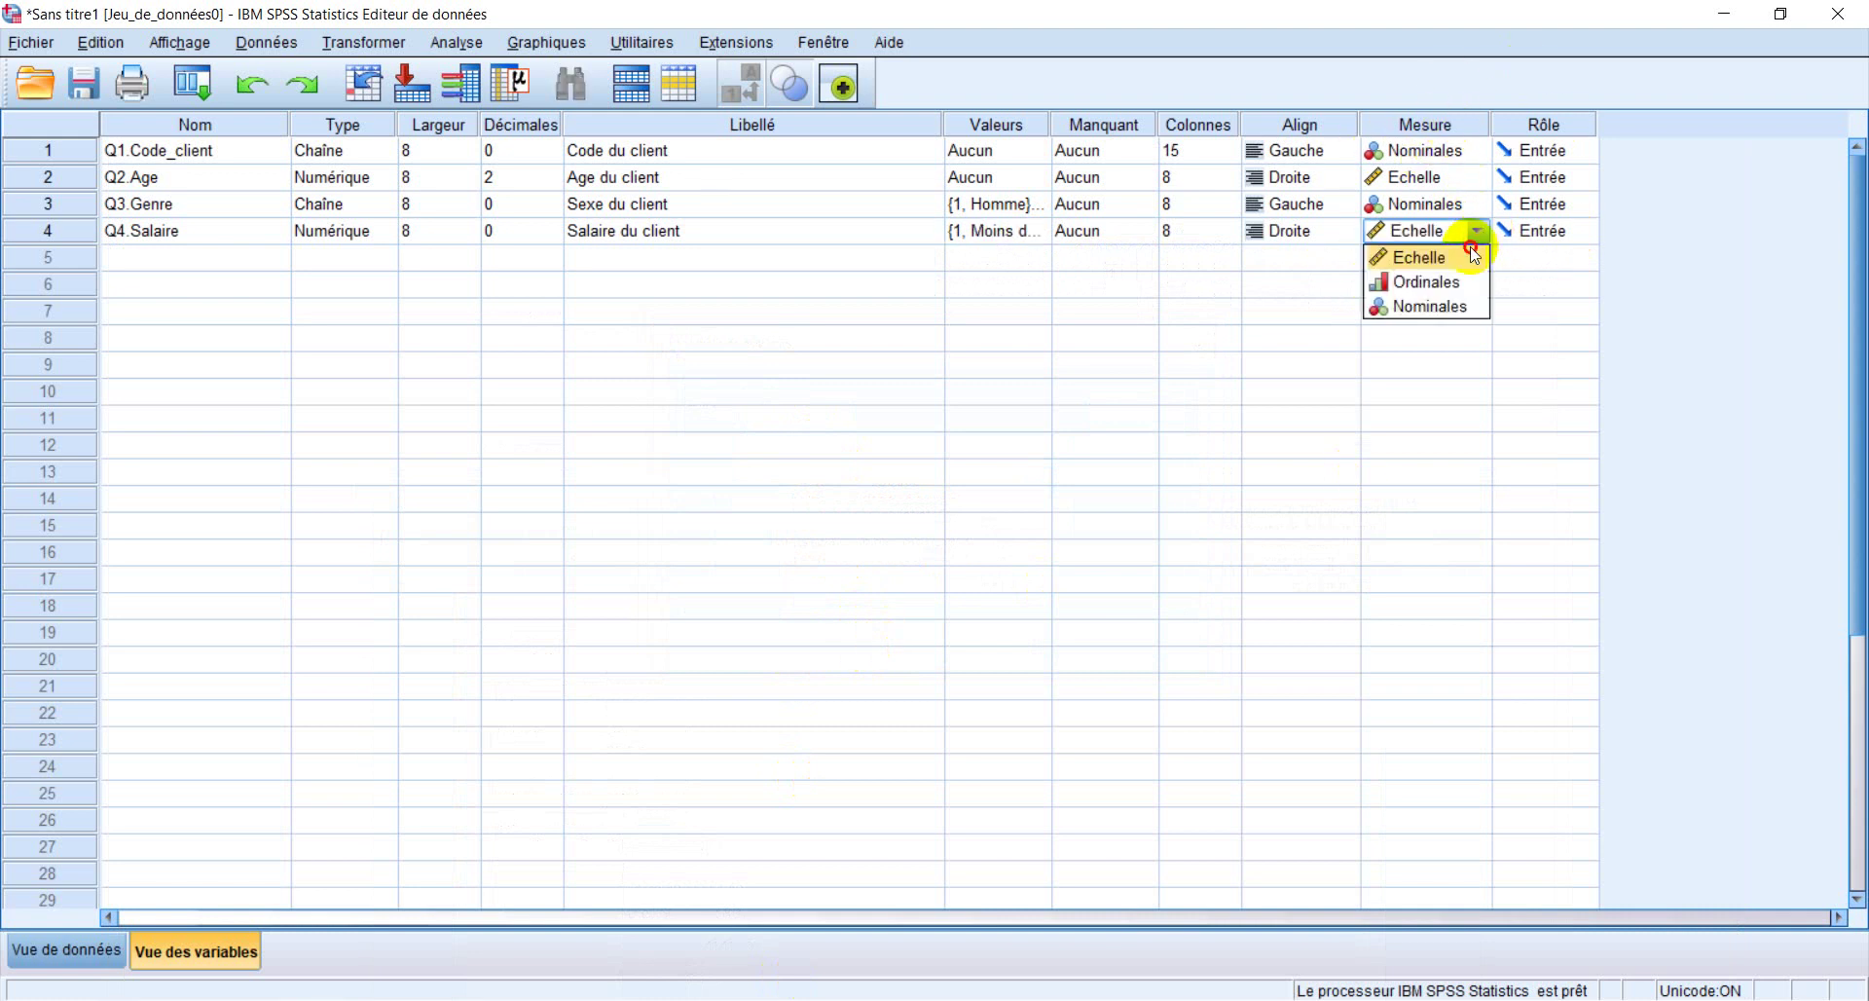
{"action": "left_click", "coordinate": [1484, 231]}
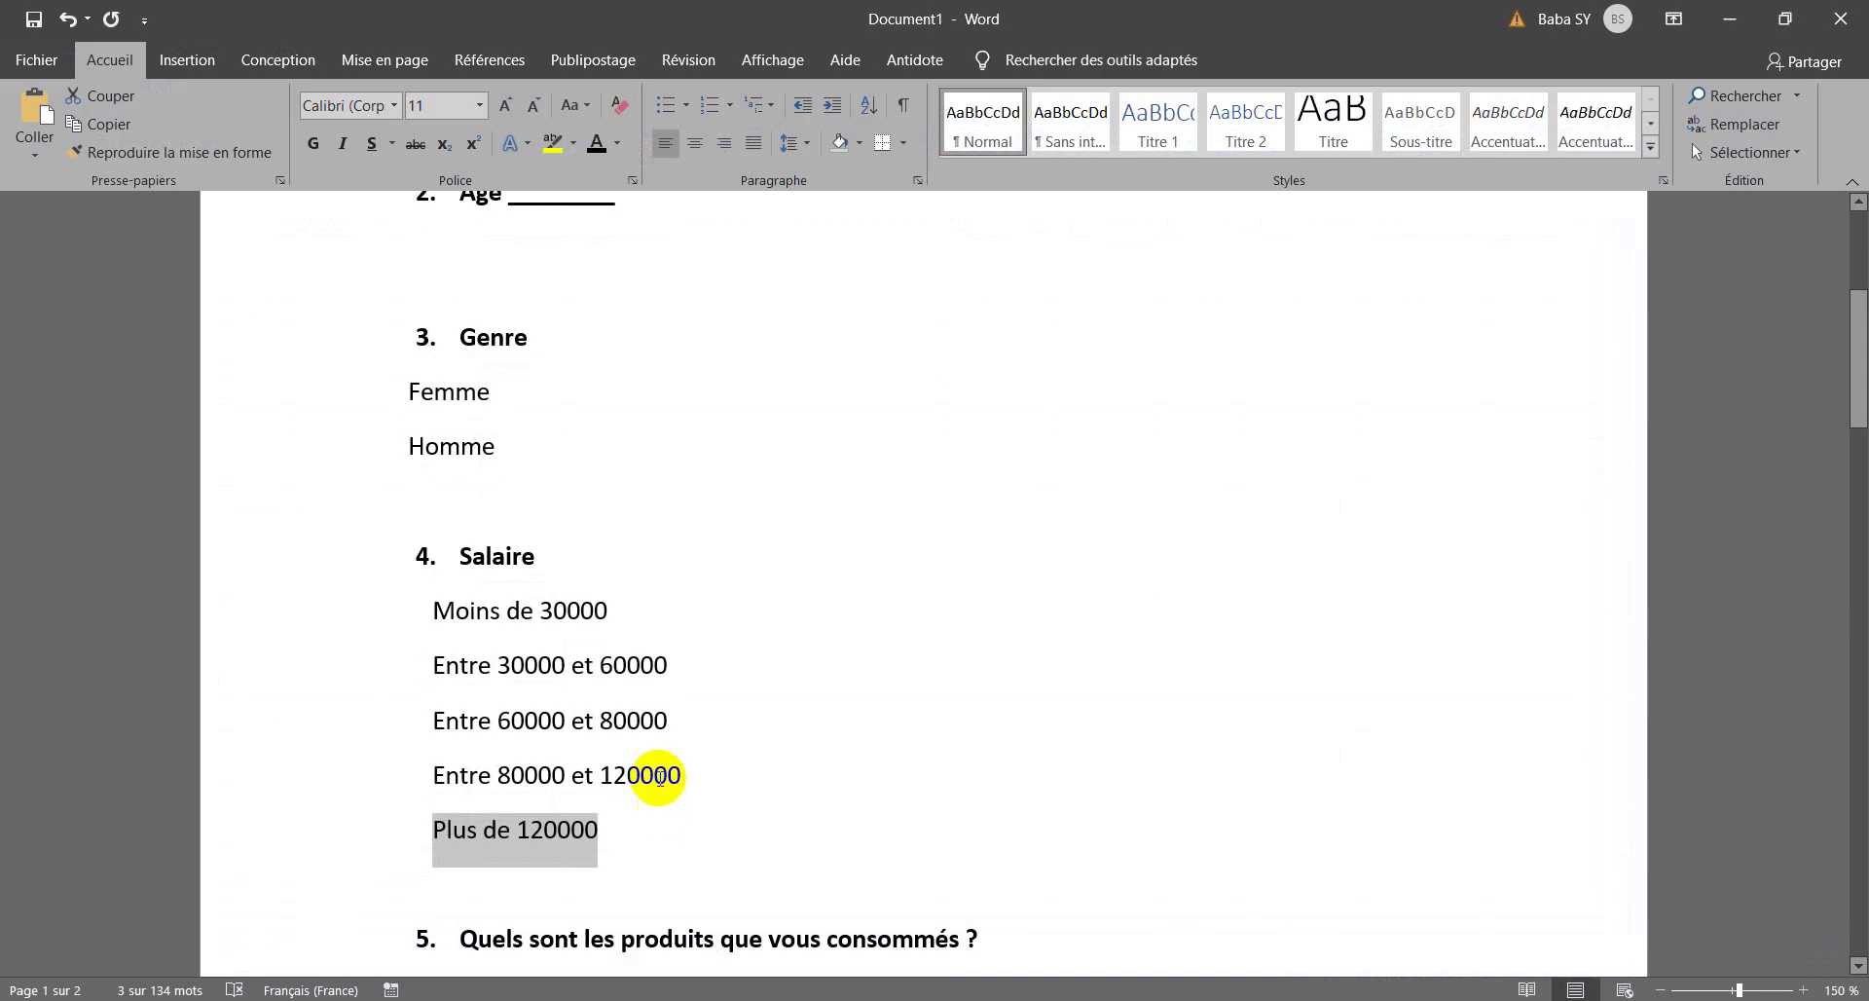
Check question 5 in the Word questionnaire, switch back to SPSS and name the fifth variable Q5.Produit_A
{"action": "scroll", "coordinate": [665, 779], "scroll_direction": "down", "scroll_amount": 2}
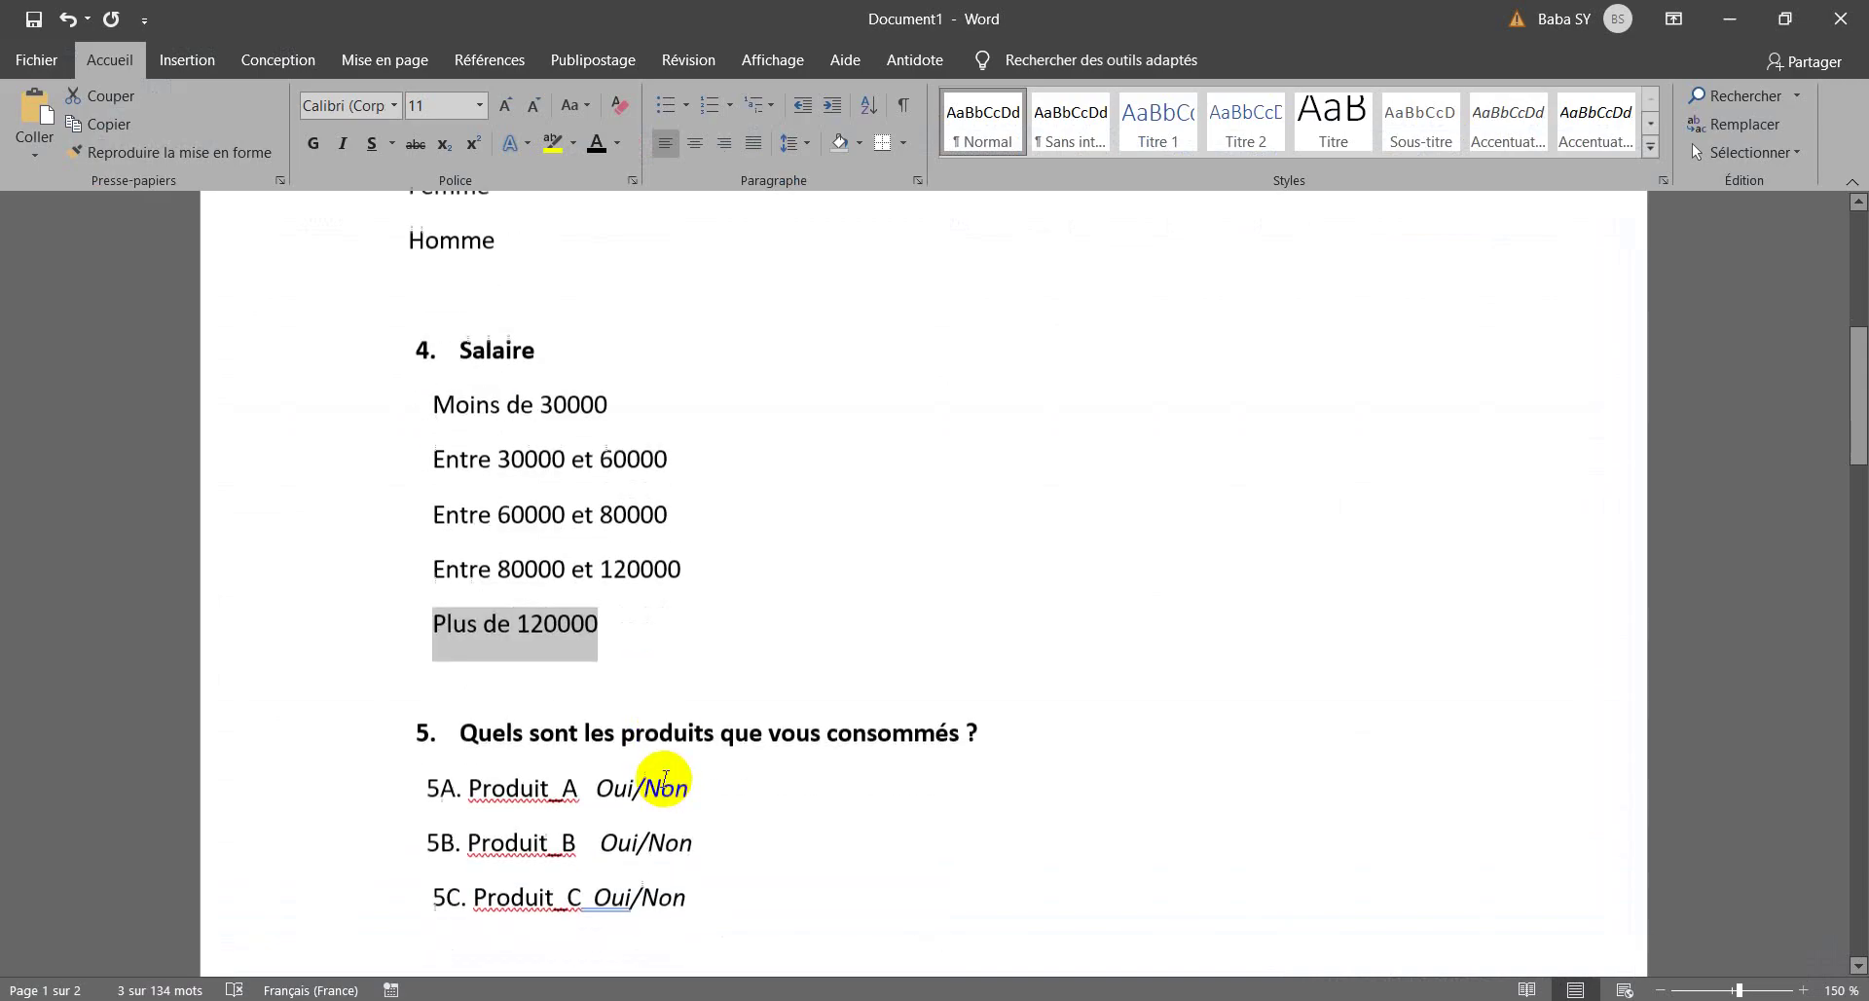
{"action": "scroll", "coordinate": [666, 779], "scroll_direction": "down", "scroll_amount": 2}
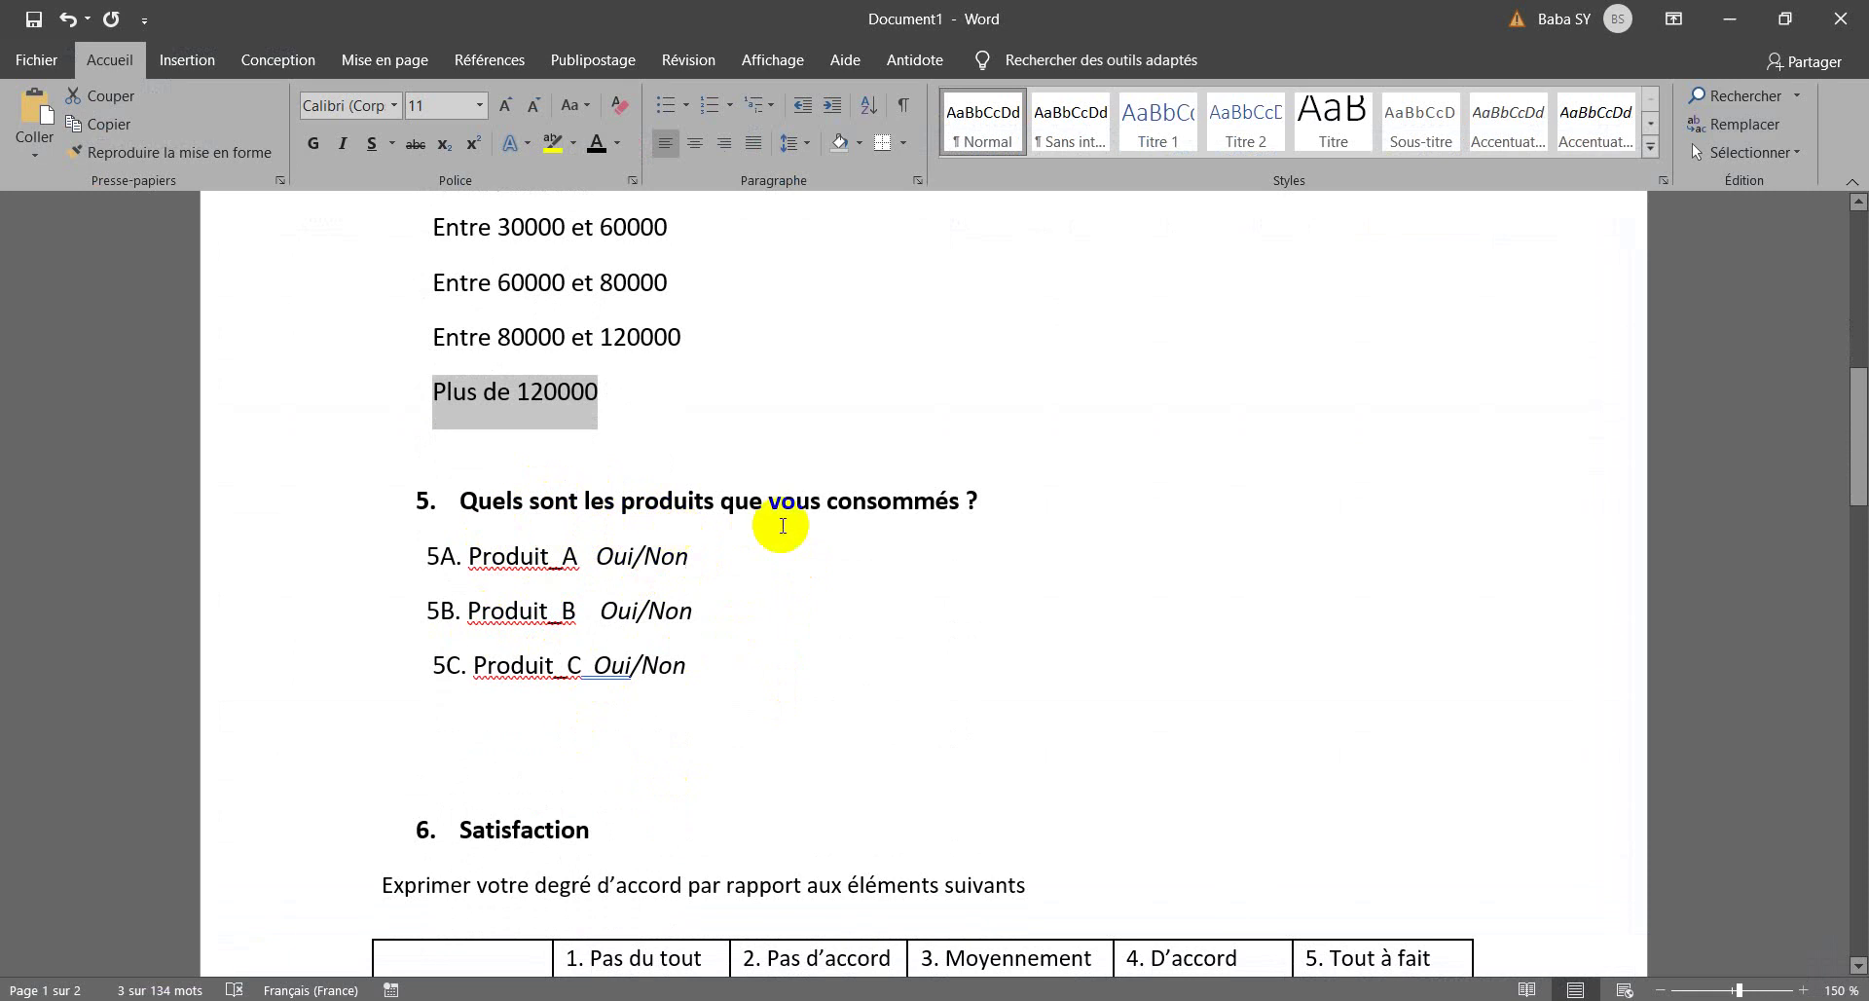
{"action": "left_click", "coordinate": [1129, 419]}
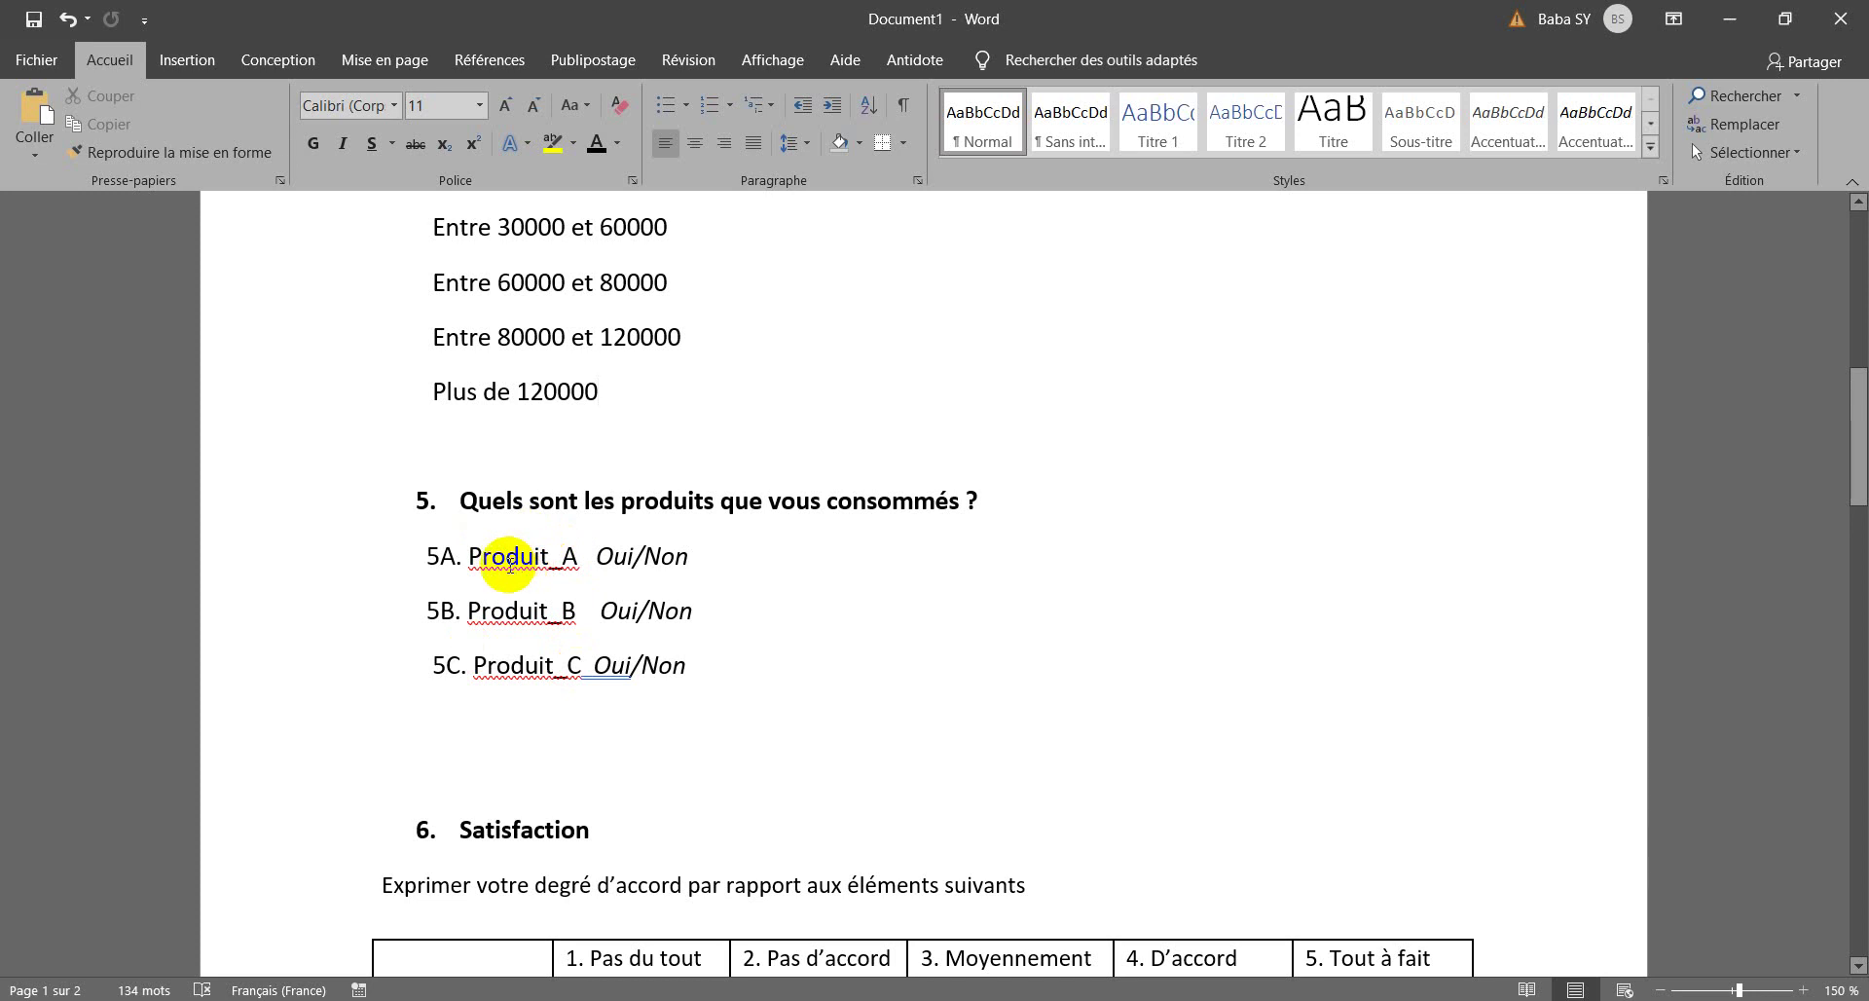
{"action": "mouse_move", "coordinate": [750, 999]}
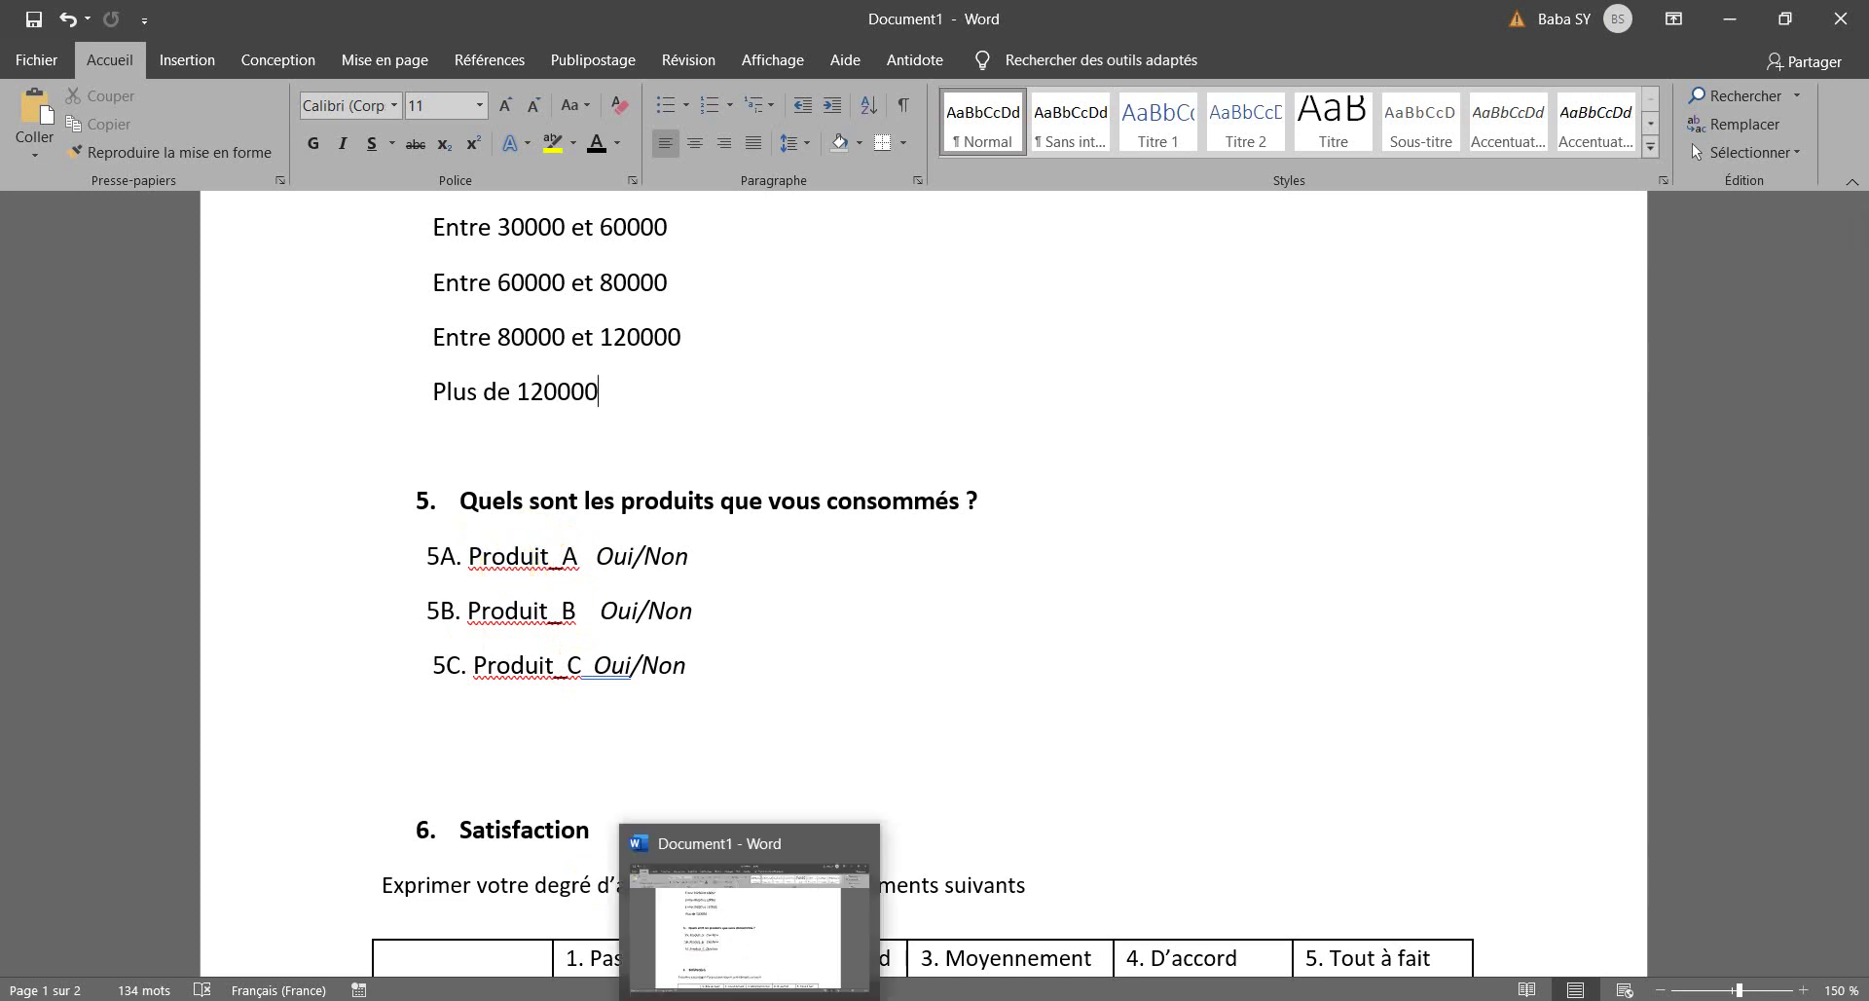
{"action": "left_click", "coordinate": [750, 1000]}
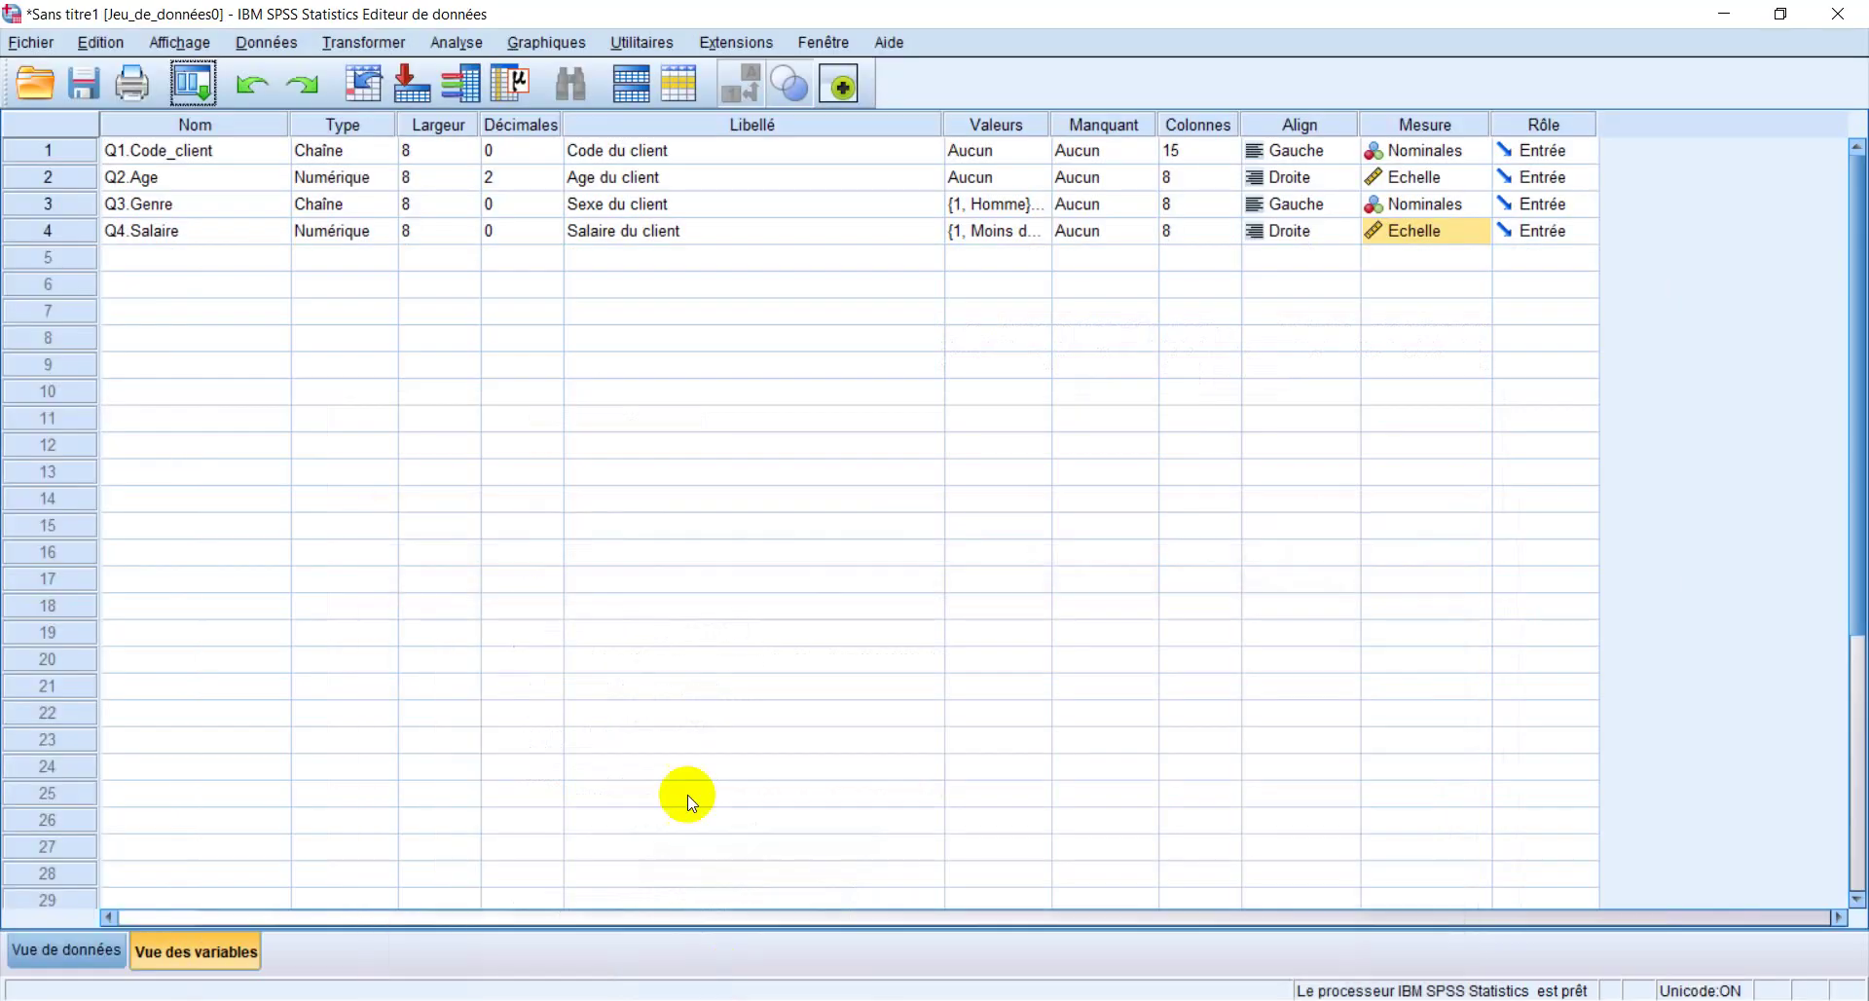
{"action": "left_click", "coordinate": [187, 237]}
{"action": "left_click", "coordinate": [183, 257]}
{"action": "left_click", "coordinate": [180, 253]}
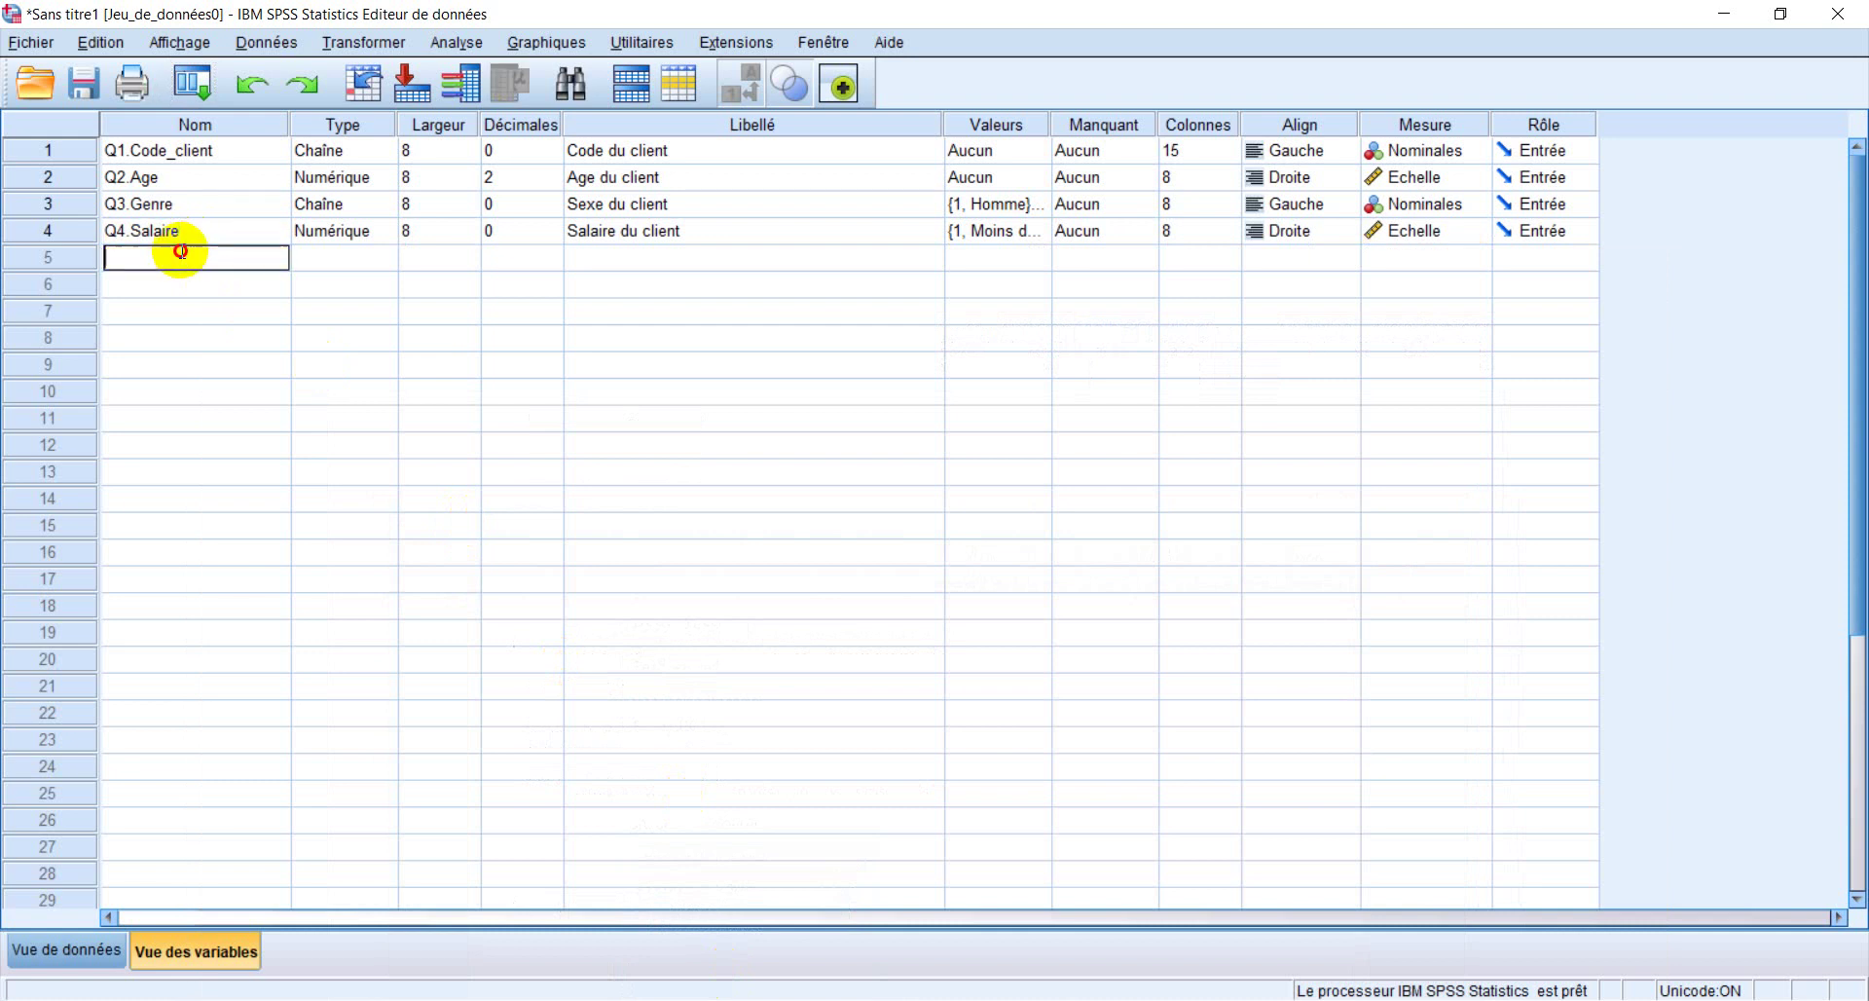
{"action": "type", "text": "Q5"}
{"action": "type", "text": ".P"}
{"action": "type", "text": "R"}
{"action": "type", "text": "rodui"}
{"action": "type", "text": "t_"}
{"action": "type", "text": "A"}
{"action": "key", "text": "Return"}
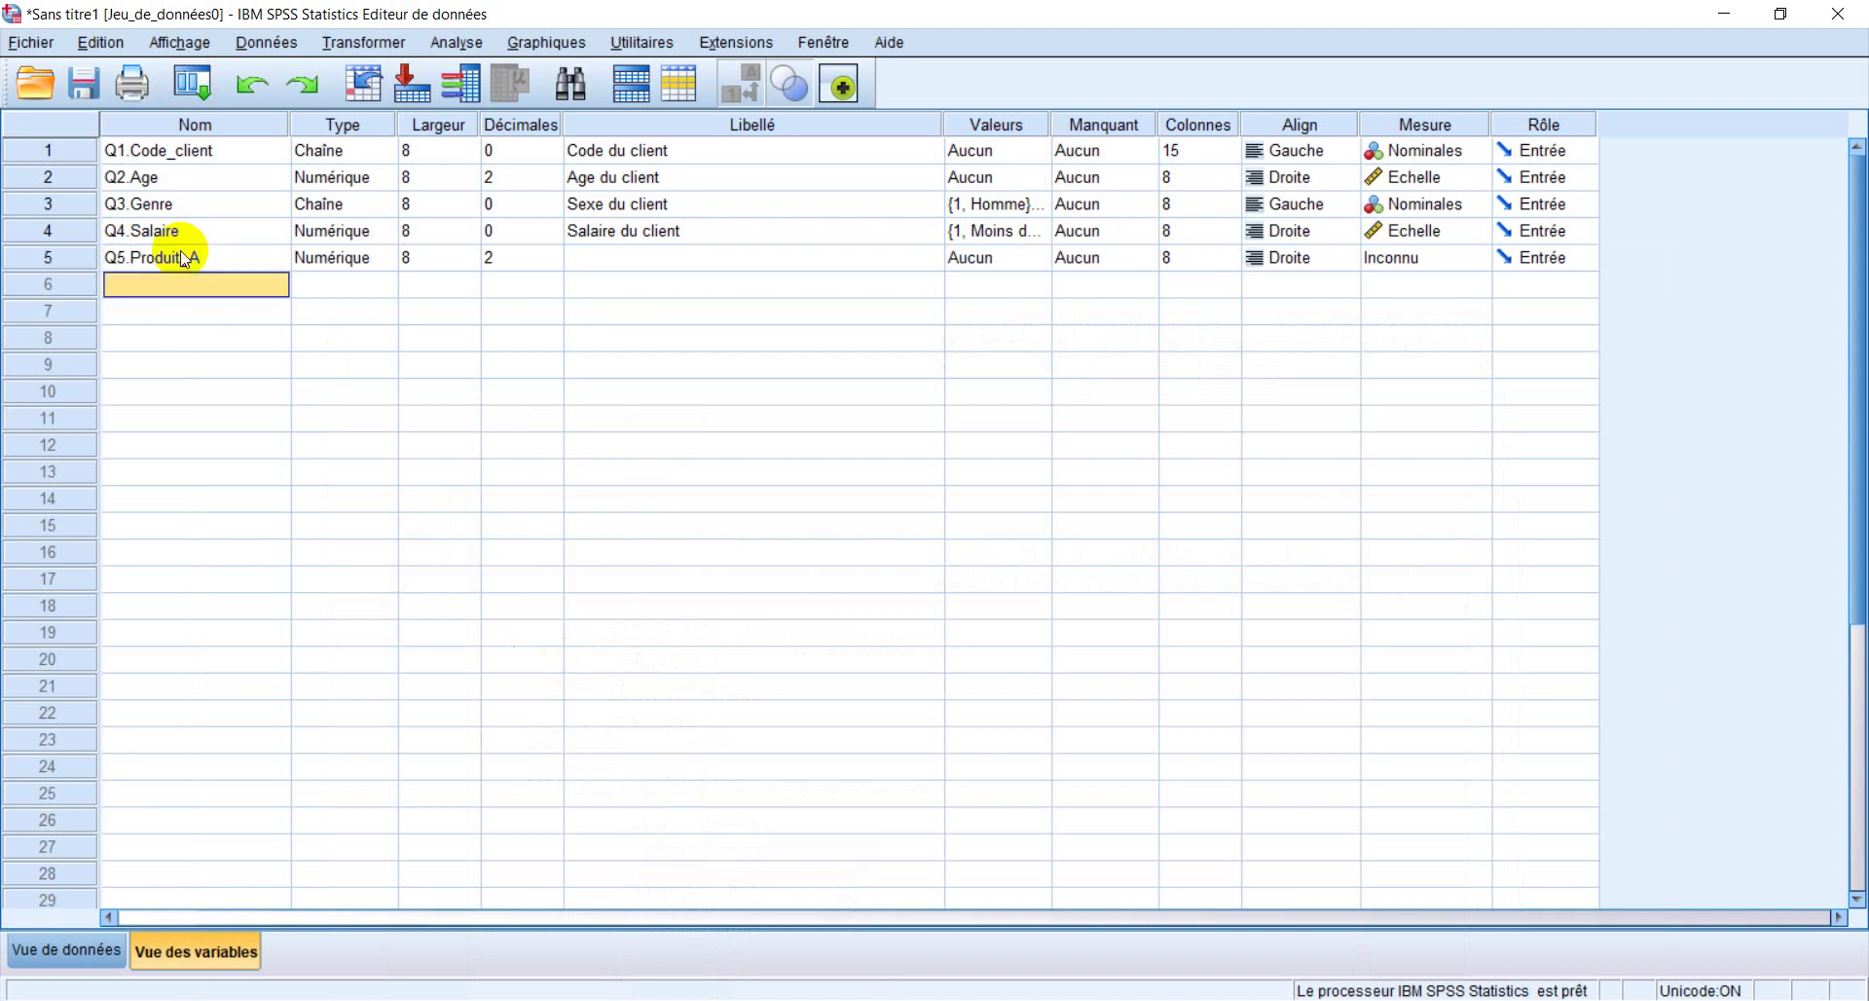
Add two more variables in rows 6 and 7, named Q5.Produit_B and Q5.Produit_C
{"action": "left_click", "coordinate": [199, 281]}
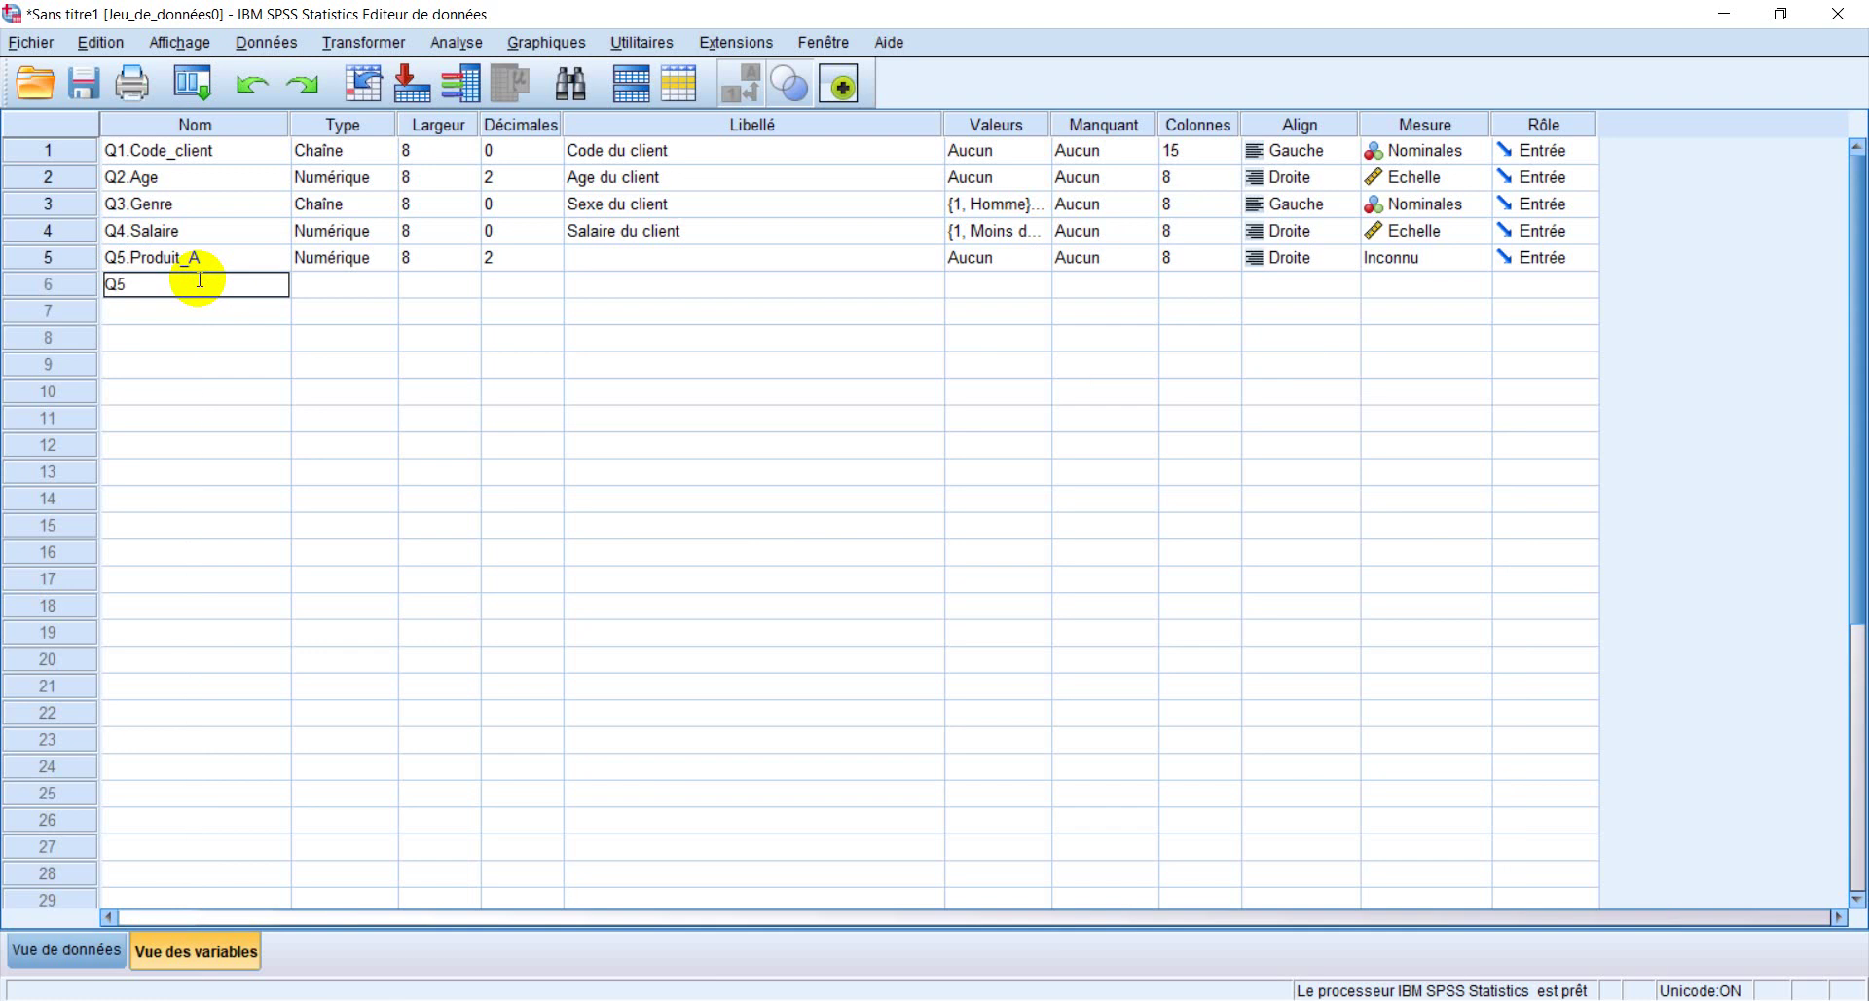
{"action": "type", "text": "Q5.Produit_B"}
{"action": "key", "text": "Return"}
{"action": "type", "text": "Q"}
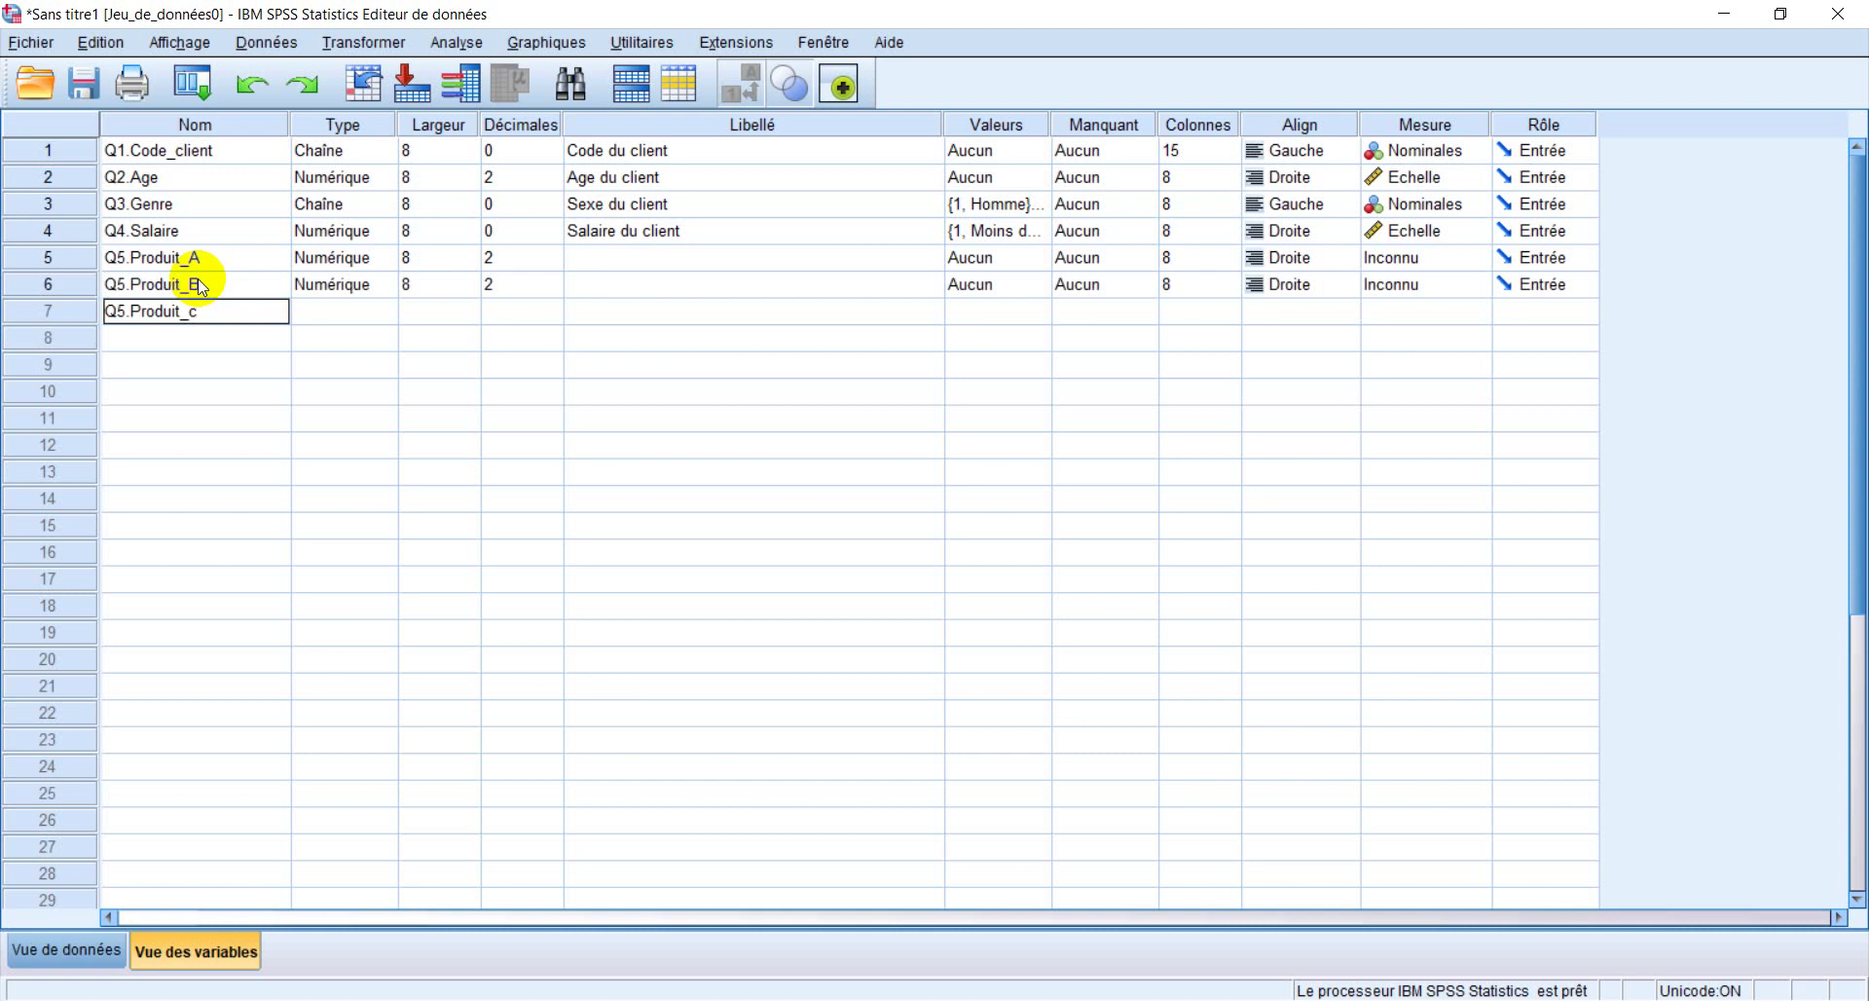
{"action": "key", "text": "Return"}
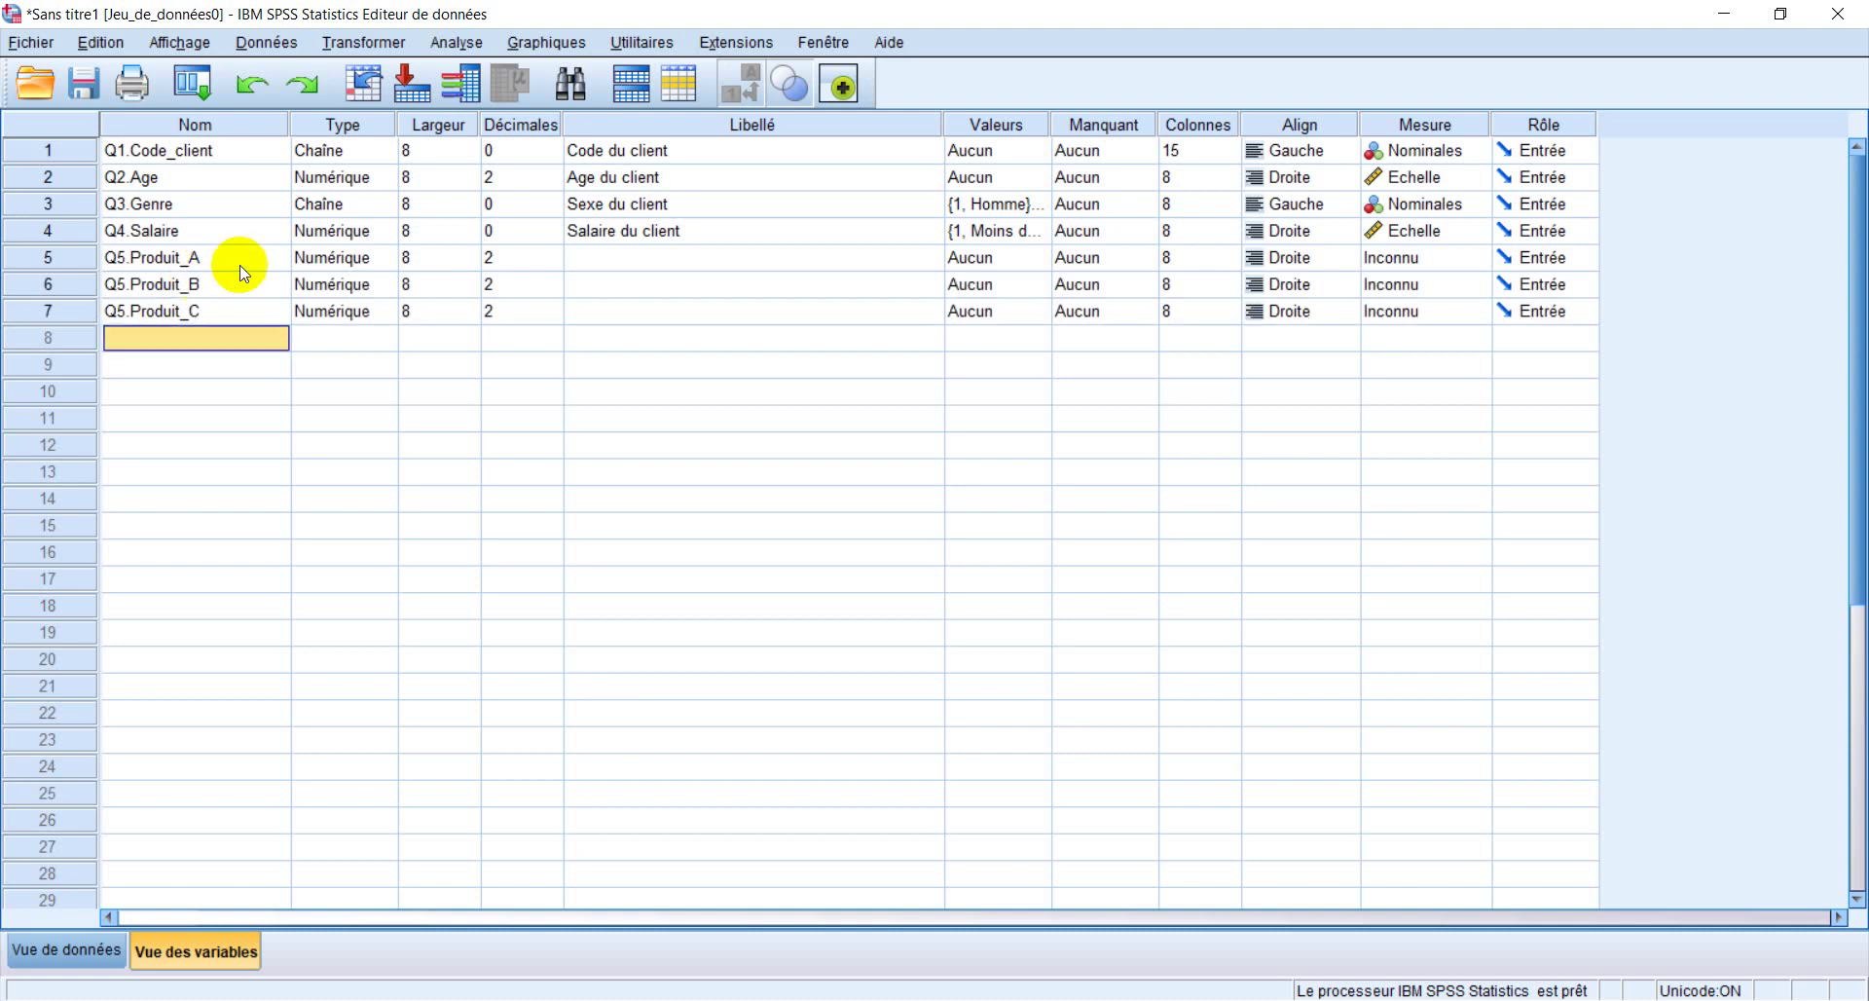
Set the variable type of Q5.Produit_A, Q5.Produit_B and Q5.Produit_C to Chaîne
{"action": "double_click", "coordinate": [389, 259]}
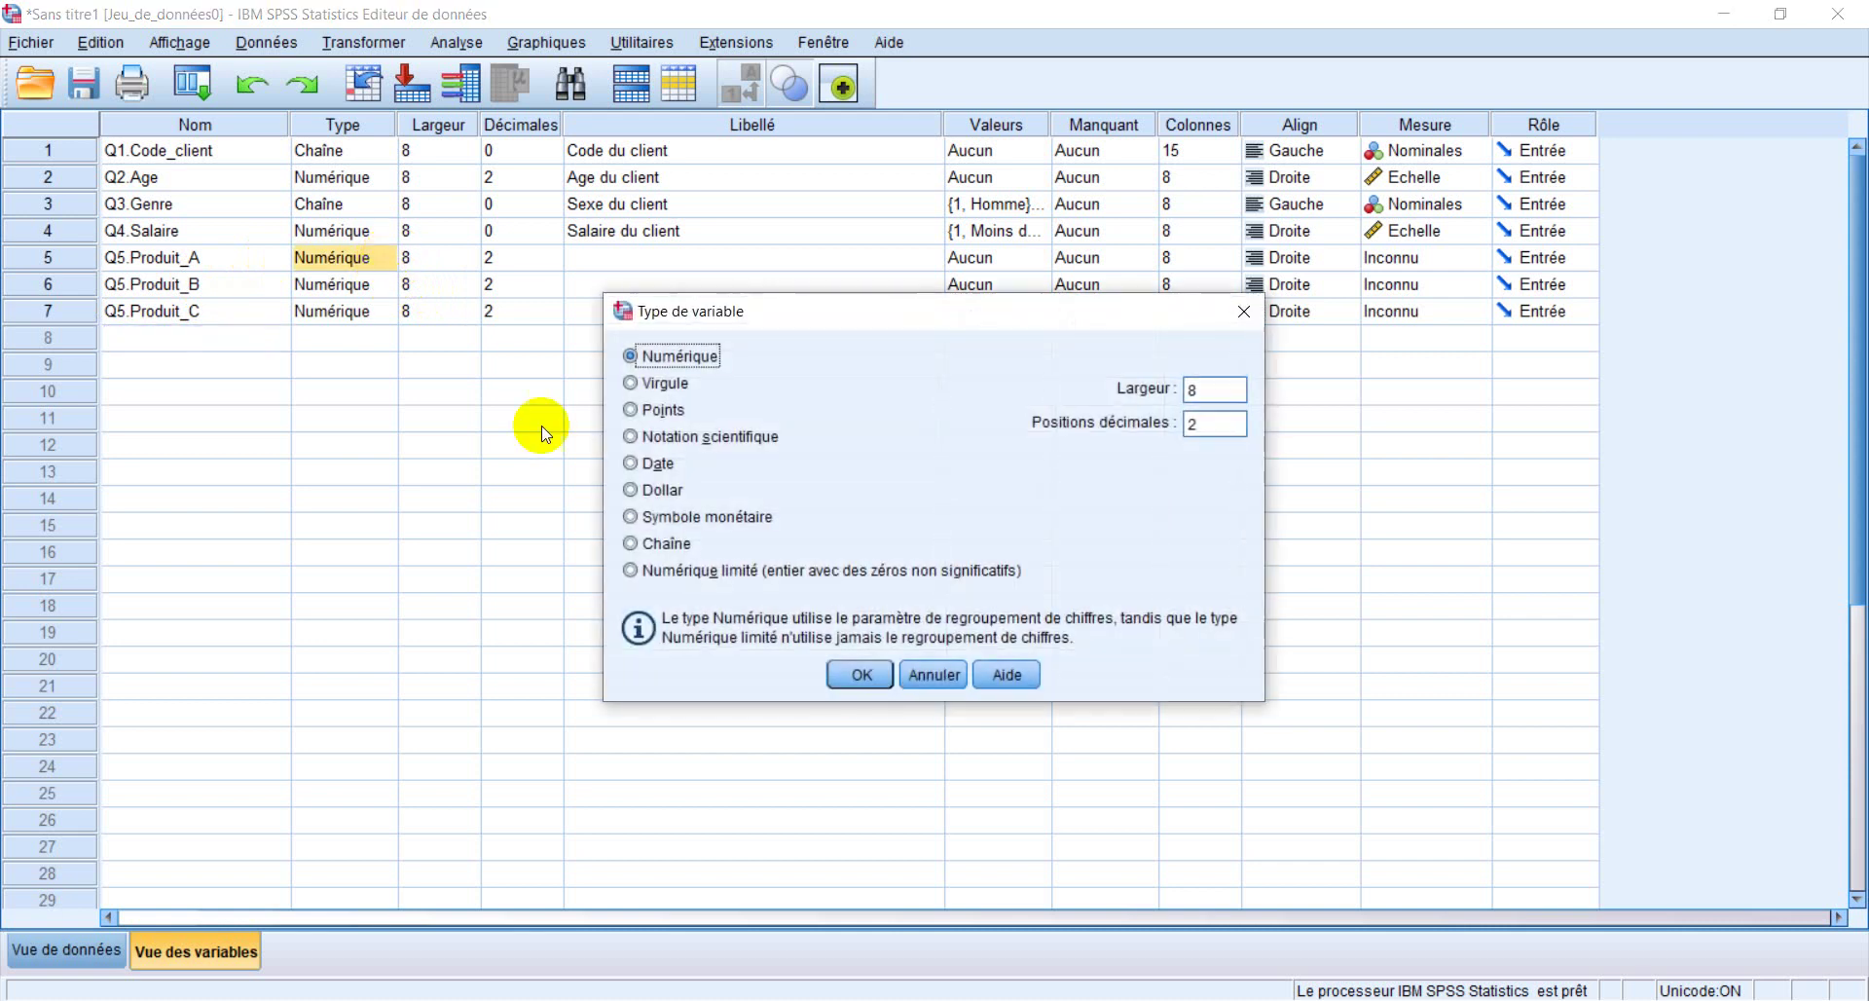
{"action": "left_click", "coordinate": [630, 543]}
{"action": "left_click", "coordinate": [843, 665]}
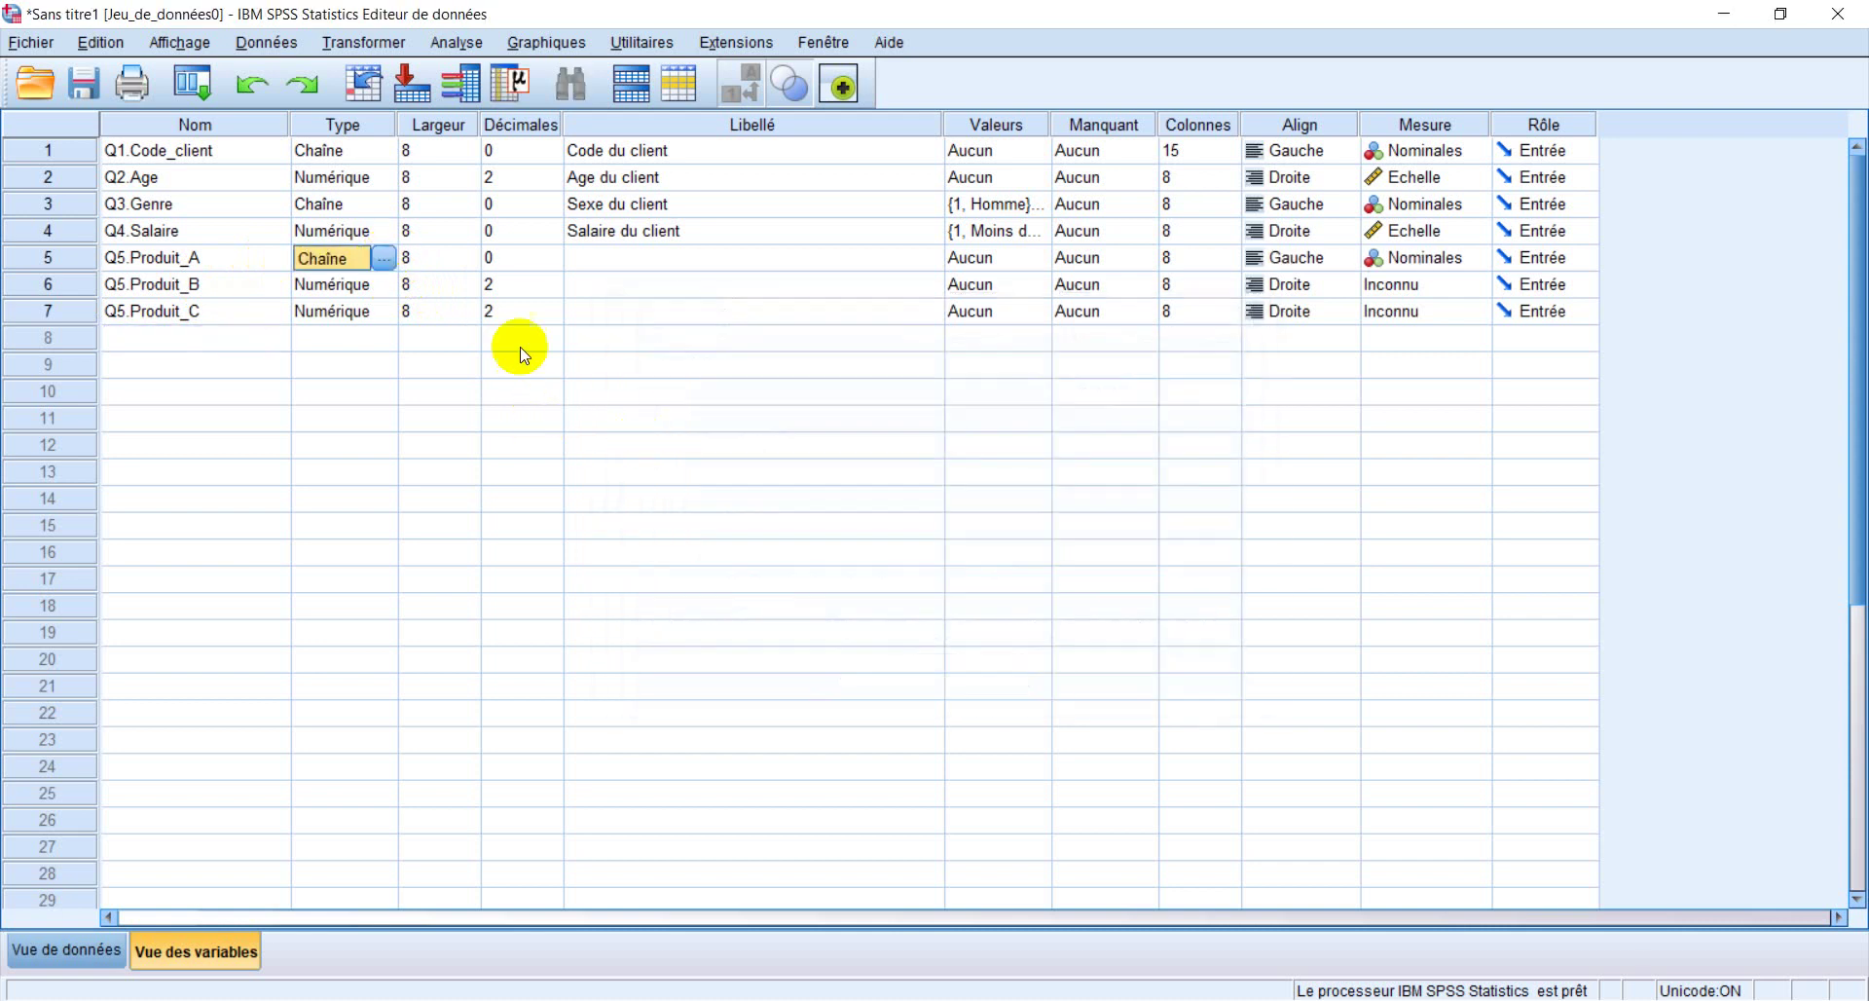
{"action": "double_click", "coordinate": [390, 283]}
{"action": "left_click", "coordinate": [667, 543]}
{"action": "left_click", "coordinate": [847, 674]}
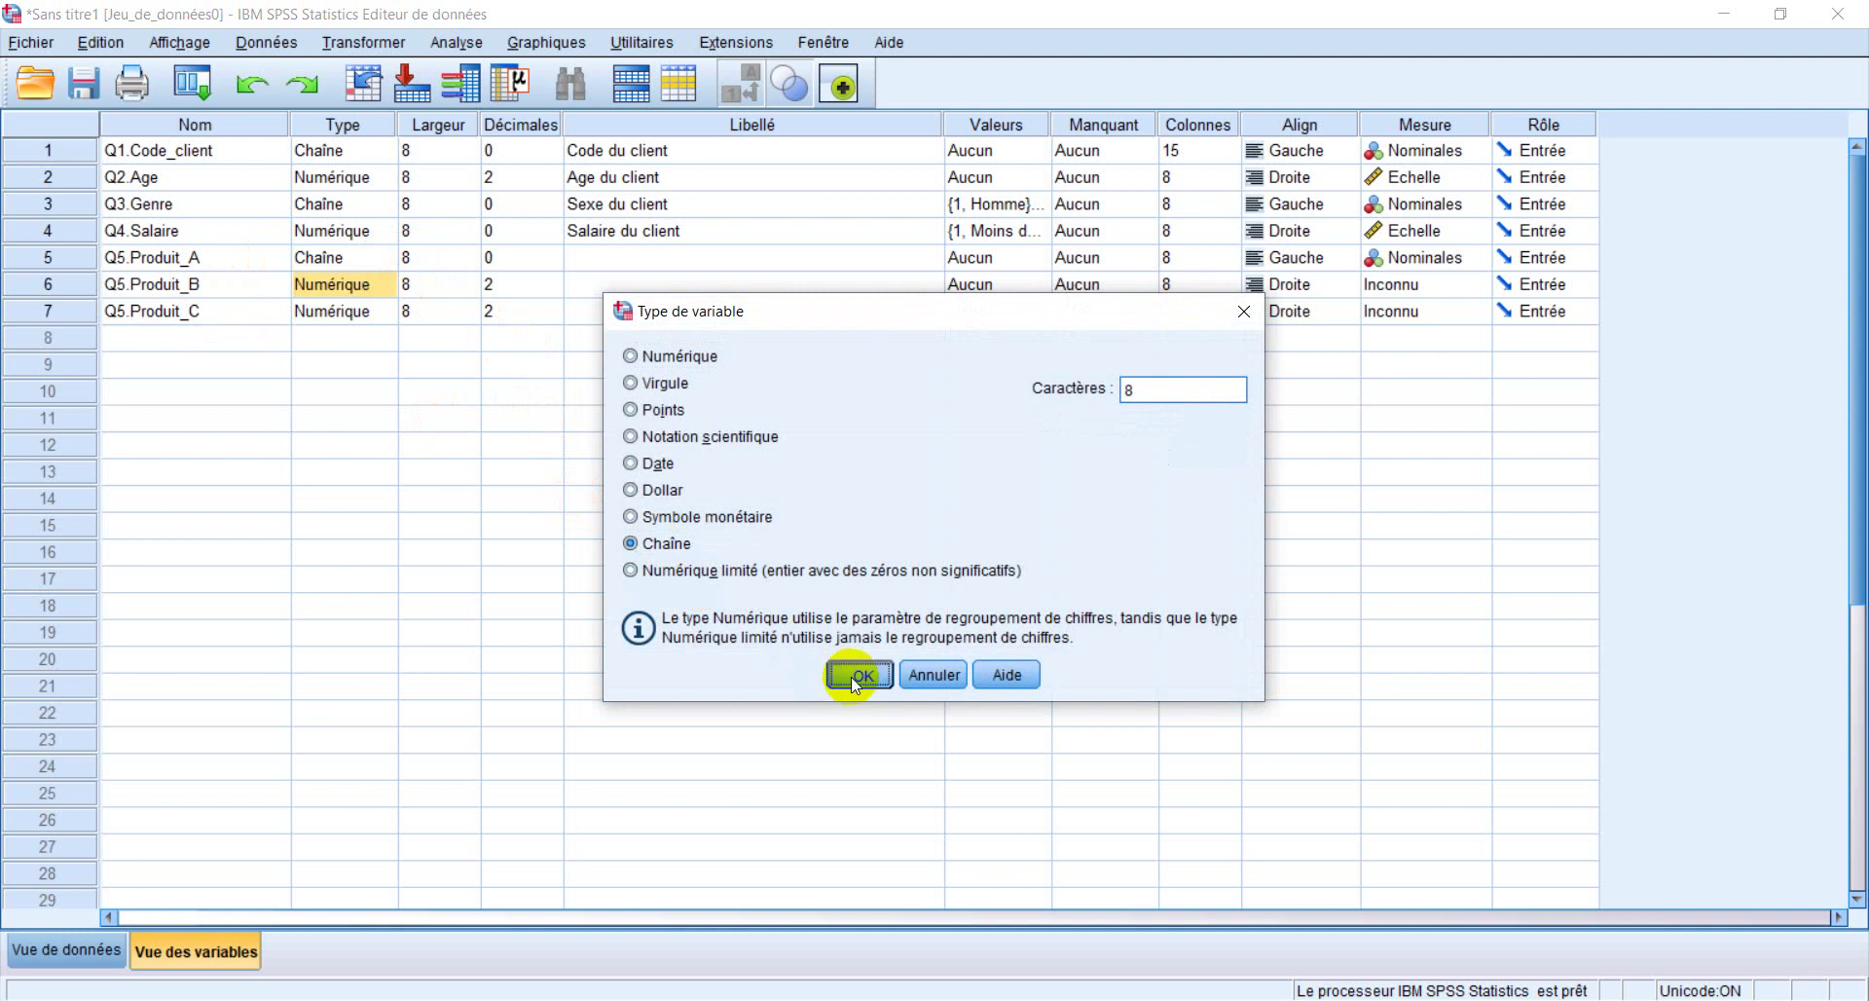
{"action": "left_click", "coordinate": [387, 312]}
{"action": "left_click", "coordinate": [385, 311]}
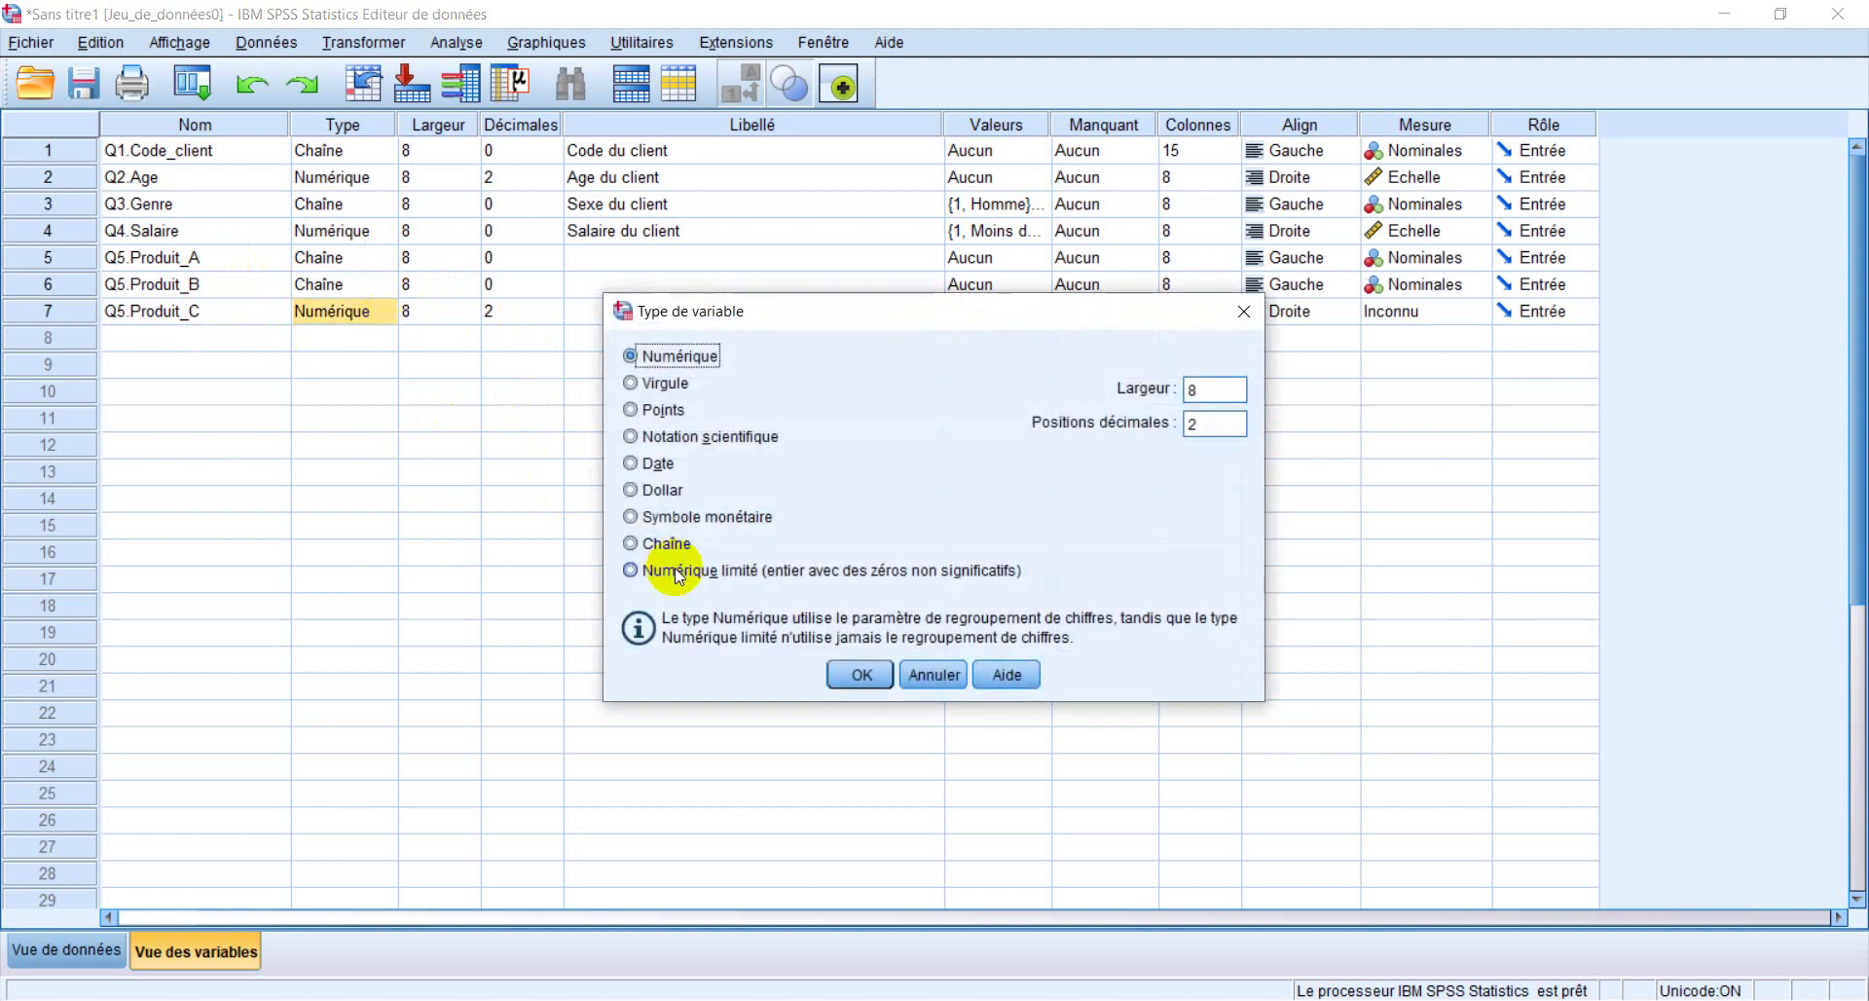
{"action": "left_click", "coordinate": [642, 543]}
{"action": "left_click", "coordinate": [844, 676]}
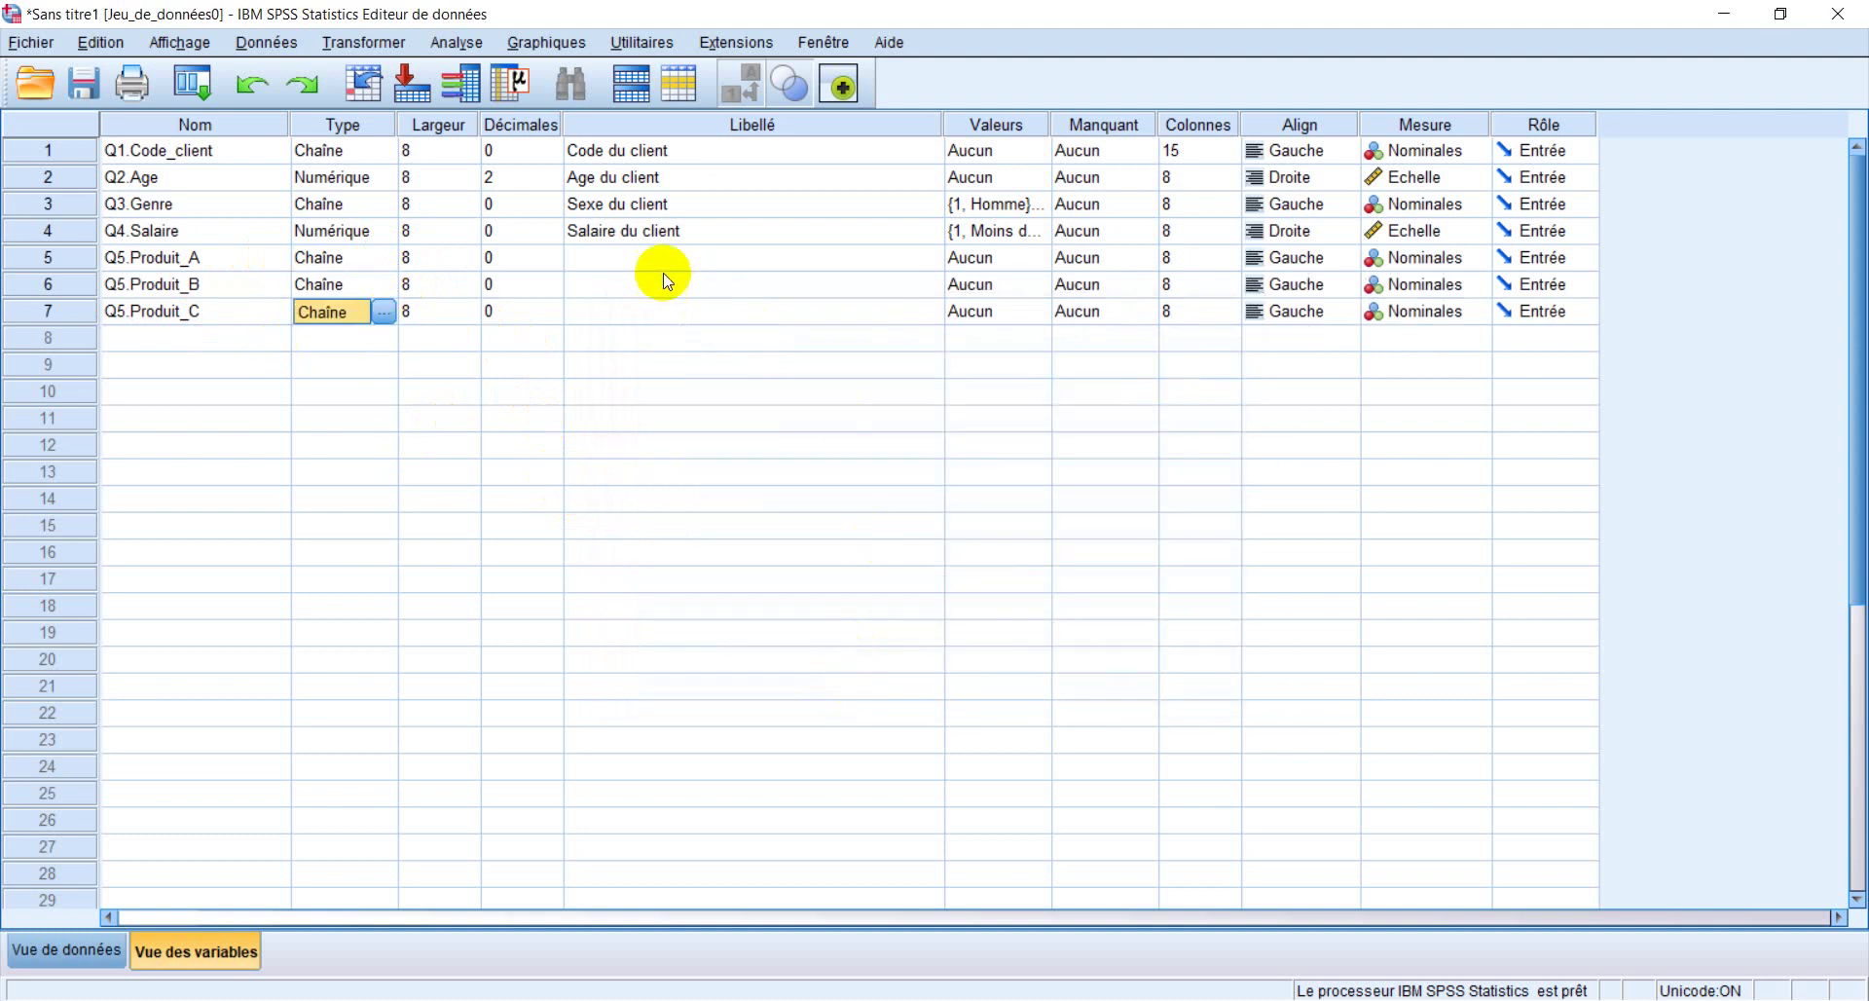
Copy "les produits que vous consommés" from question 5 in Word and paste it as the label of Q5.Produit_A in SPSS
{"action": "left_click", "coordinate": [641, 258]}
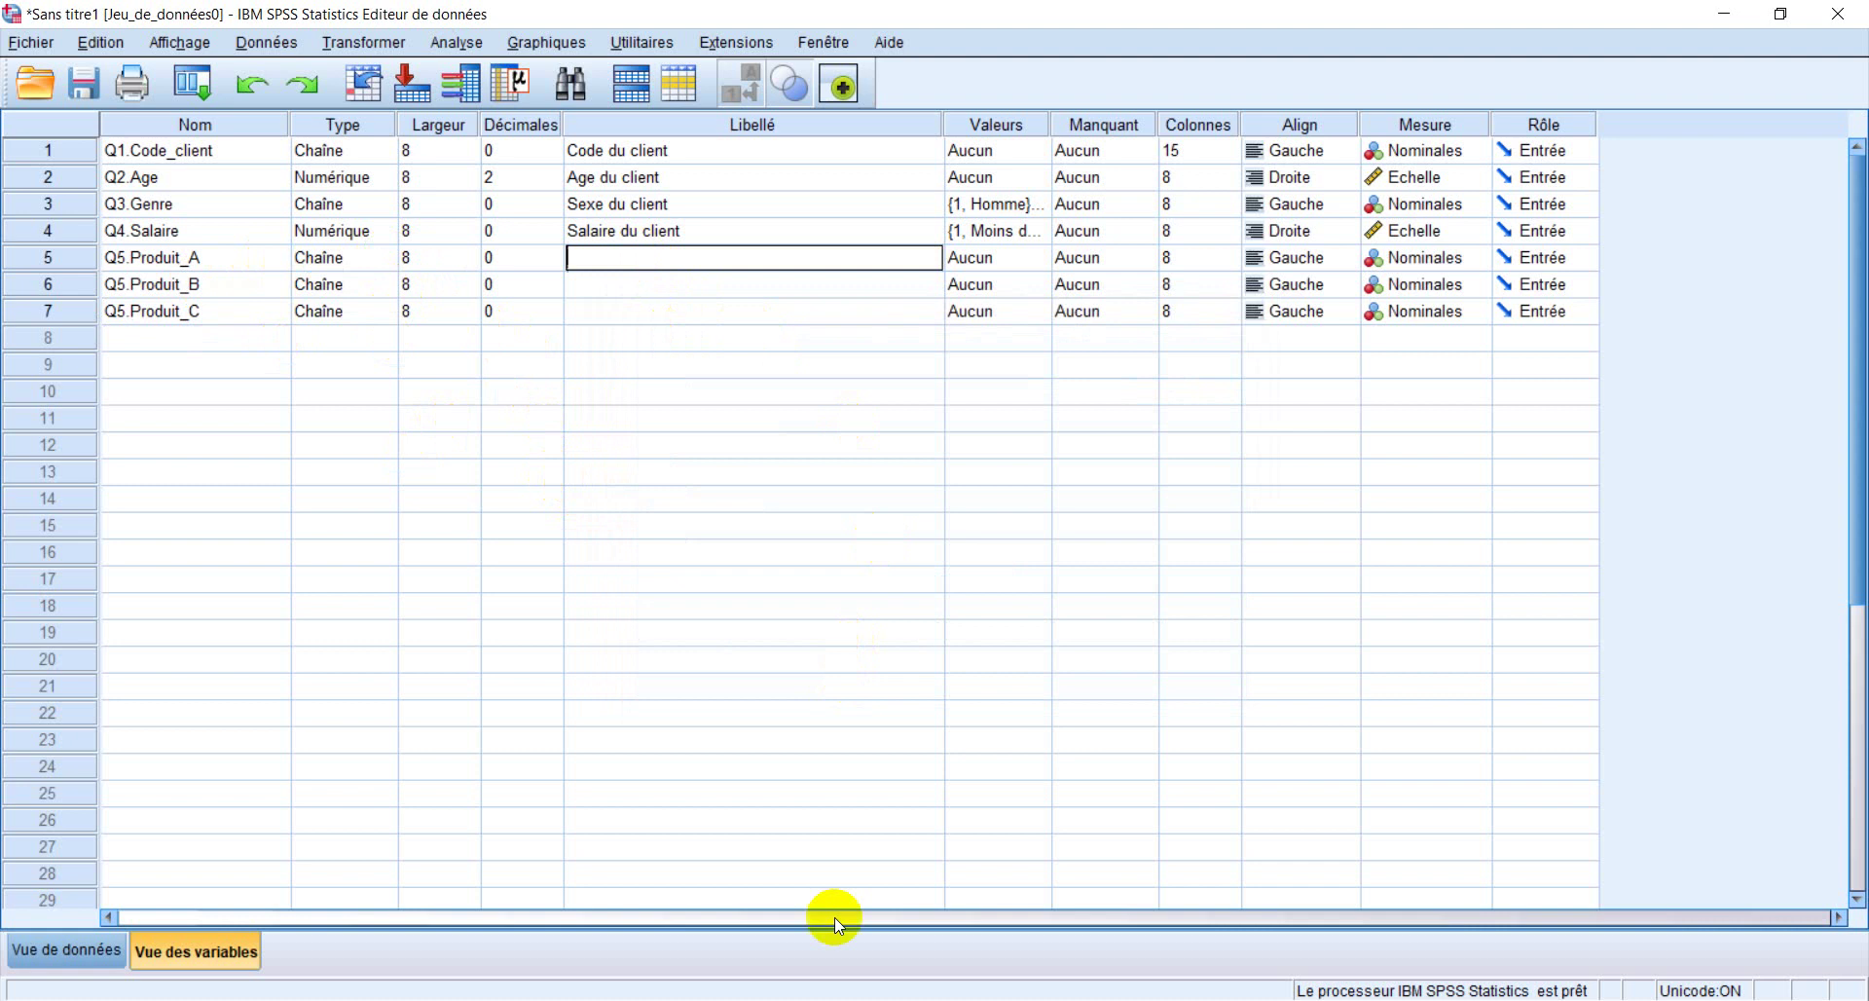
{"action": "key", "text": "alt+Tab"}
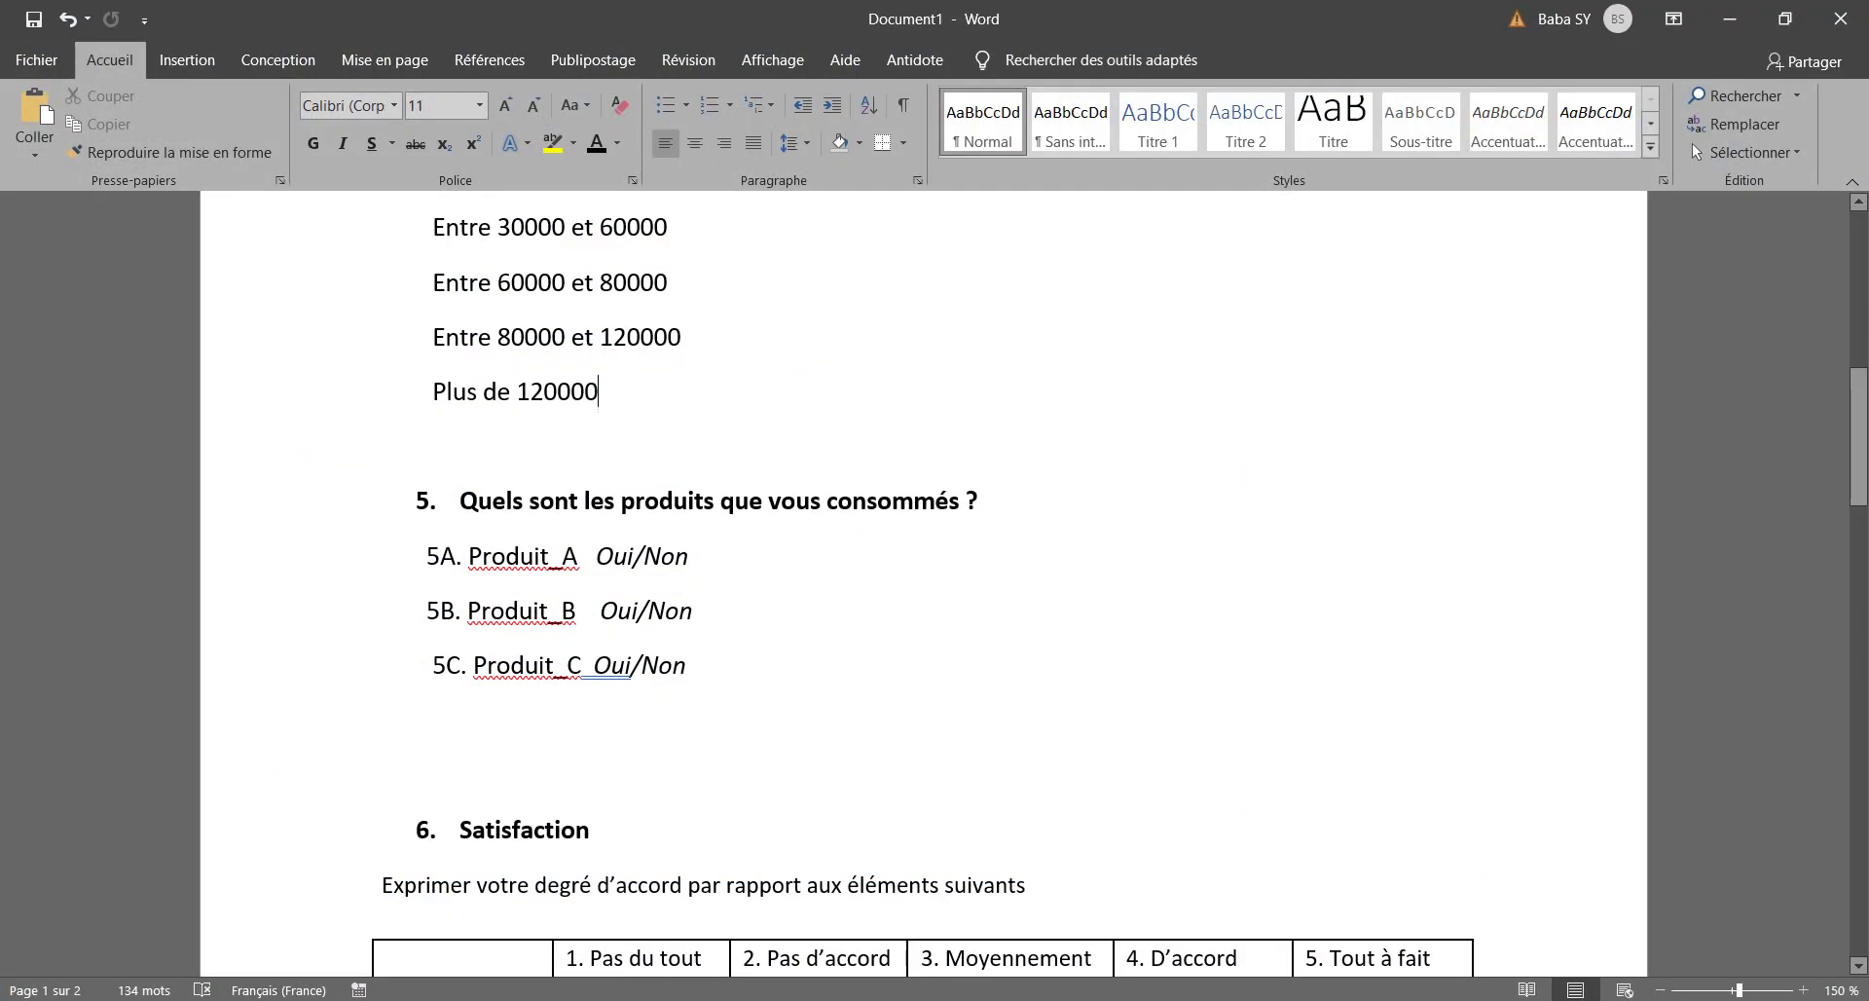
{"action": "key", "text": "alt+Tab"}
{"action": "left_click", "coordinate": [668, 258]}
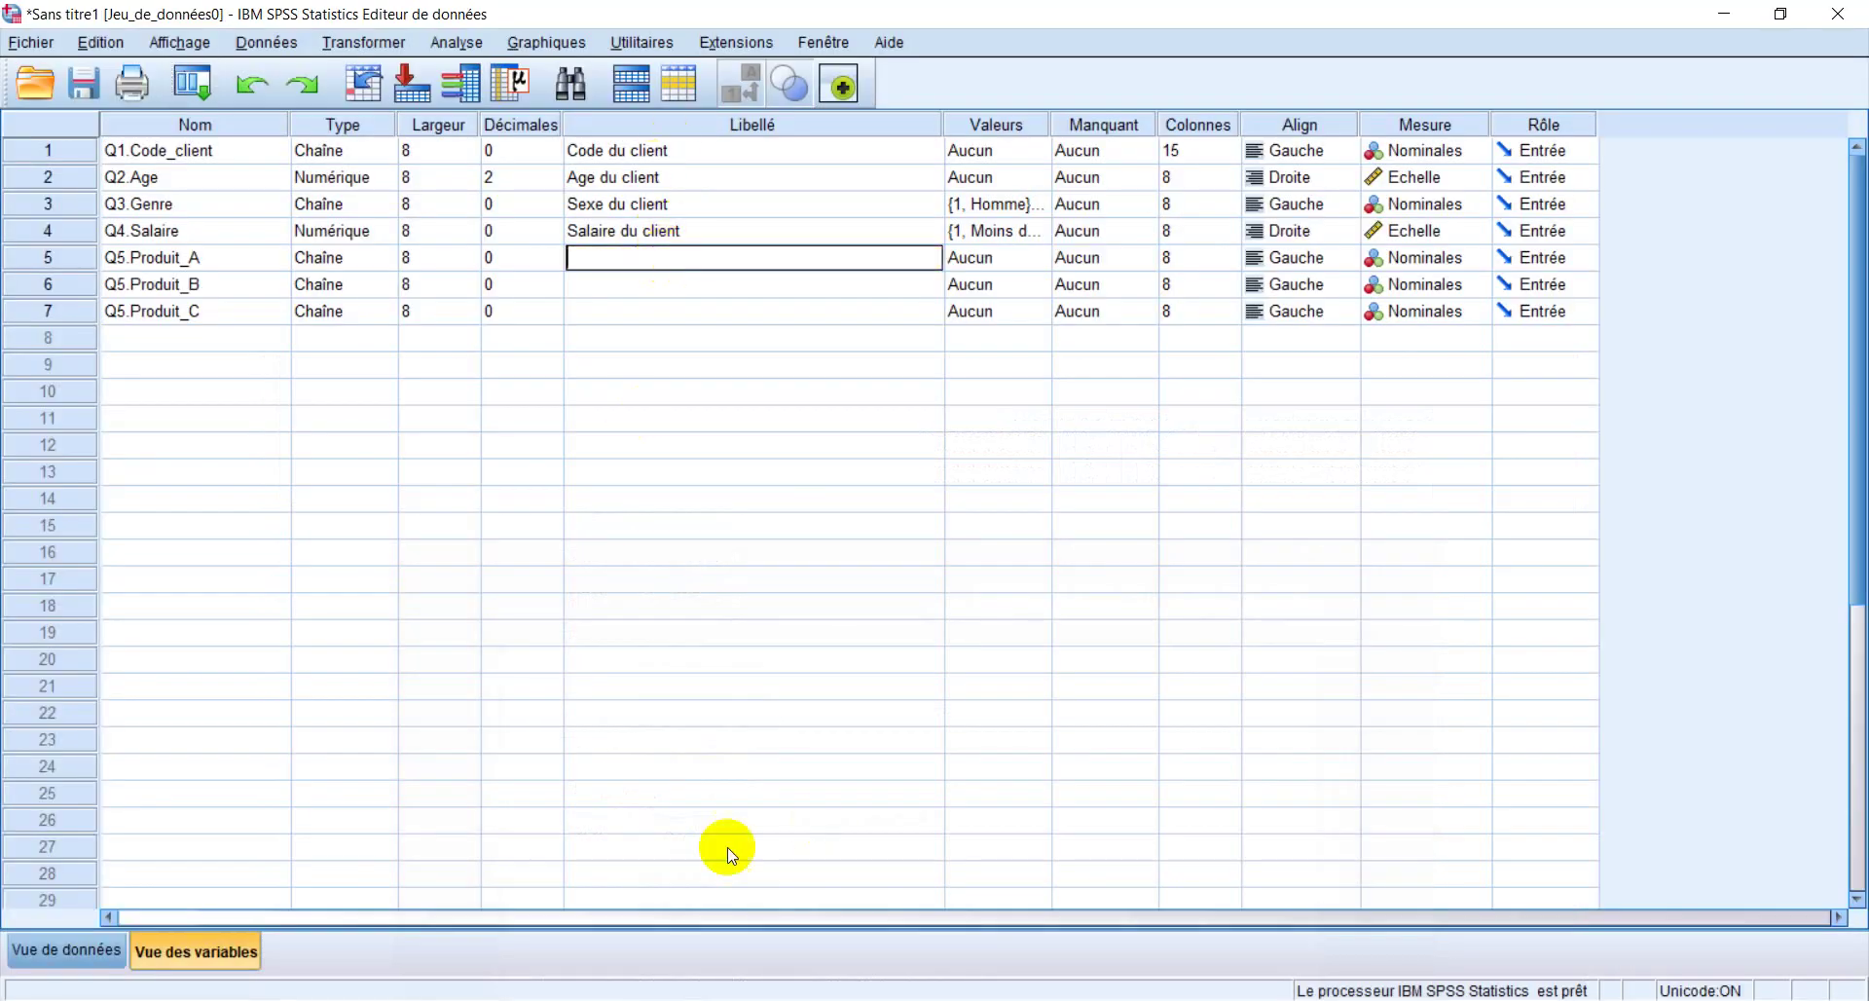
{"action": "key", "text": "alt+Tab"}
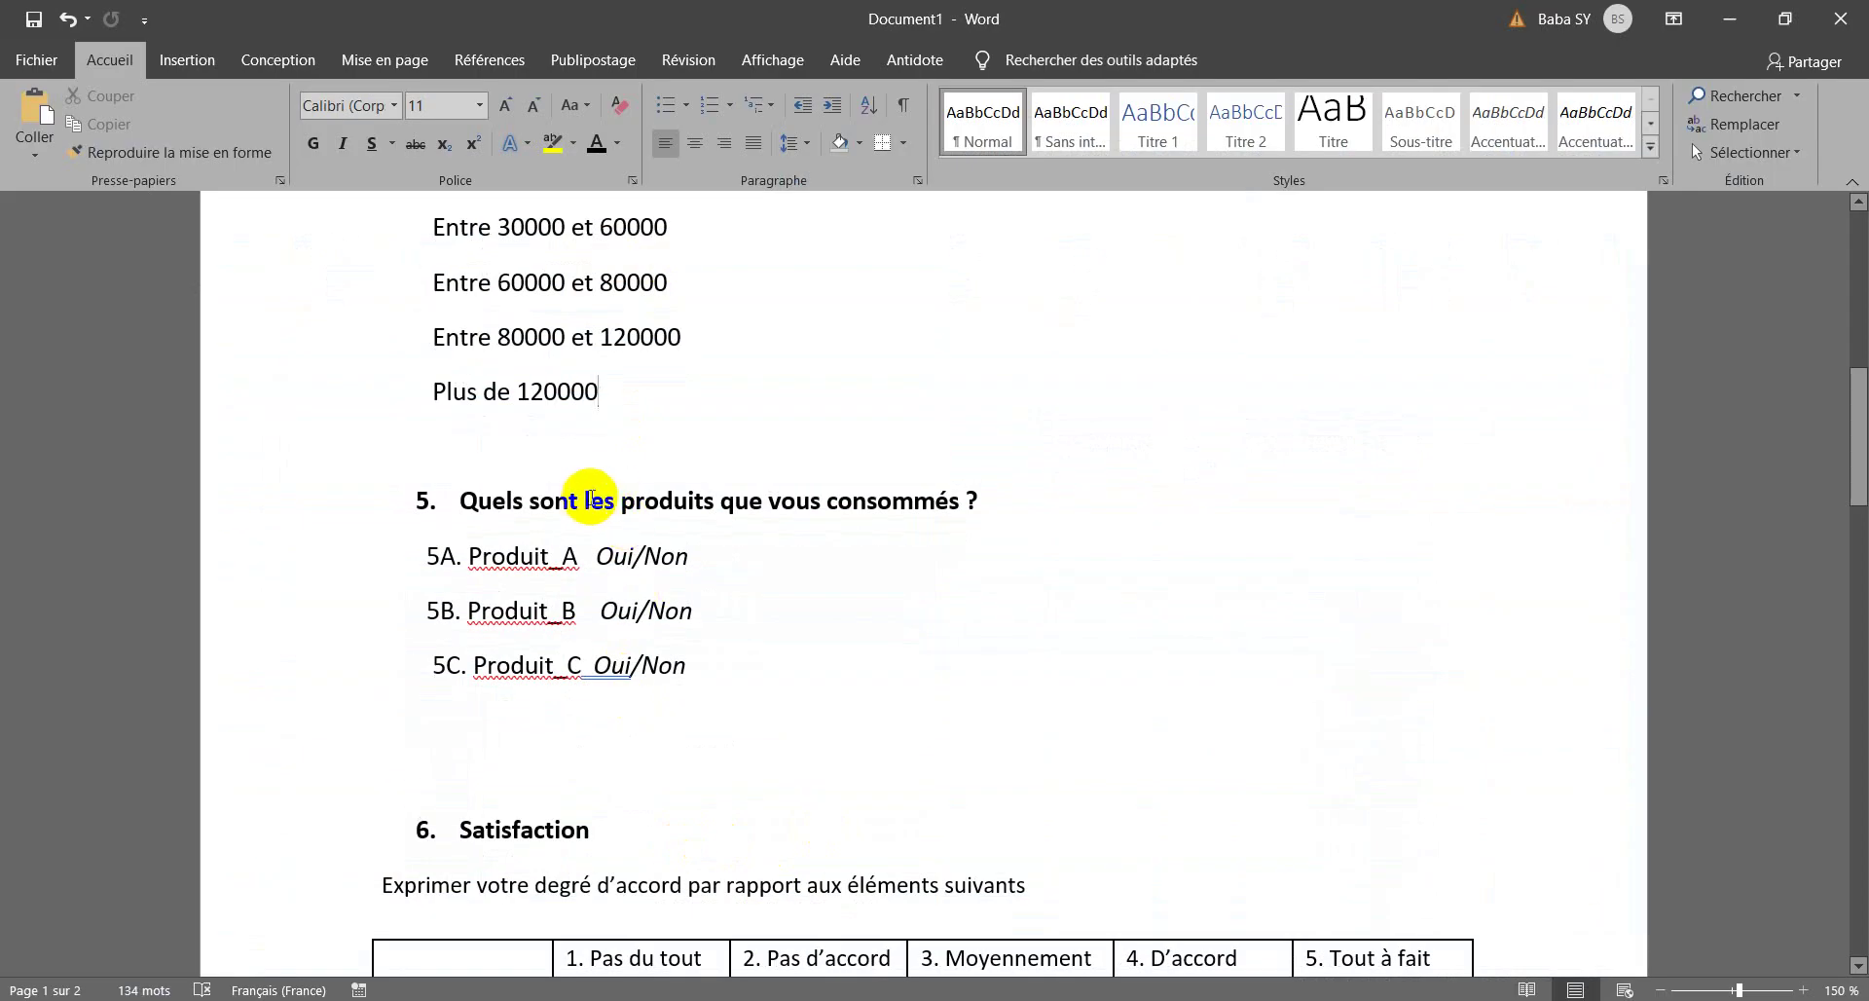
{"action": "left_click_drag", "start_coordinate": [623, 500], "coordinate": [950, 521]}
{"action": "key", "text": "ctrl+c"}
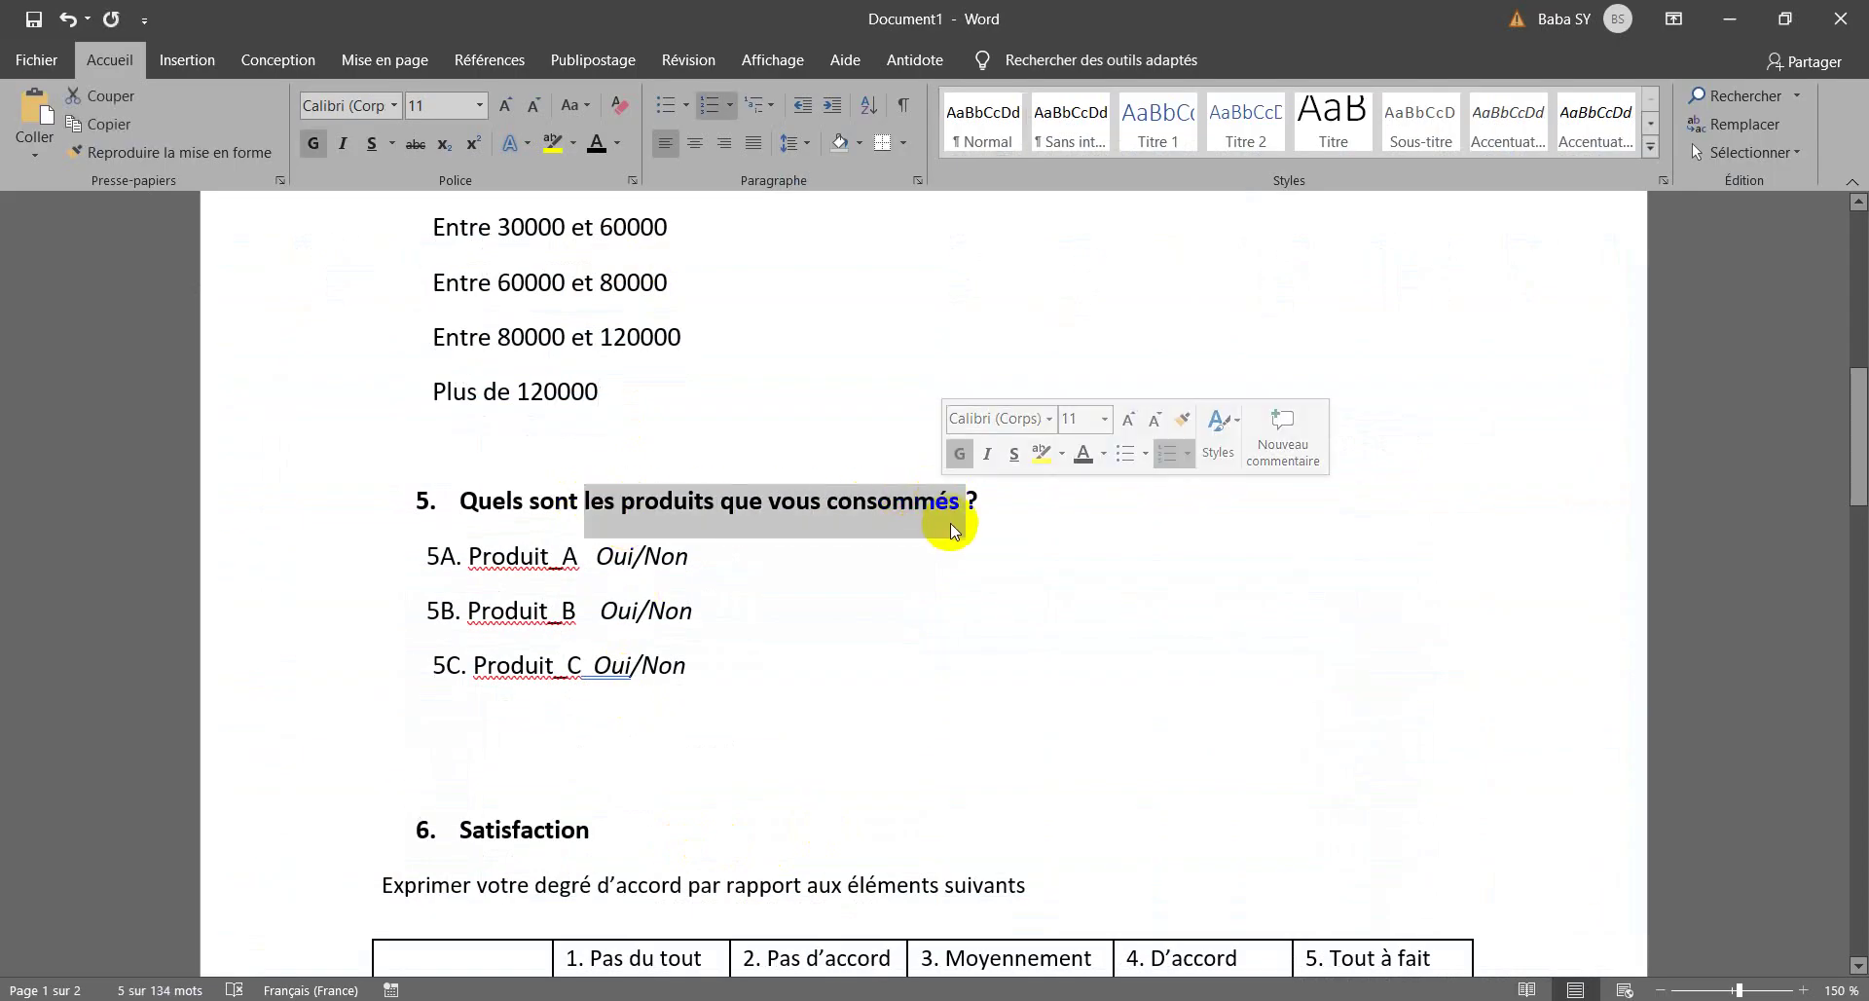
{"action": "key", "text": "alt+Tab"}
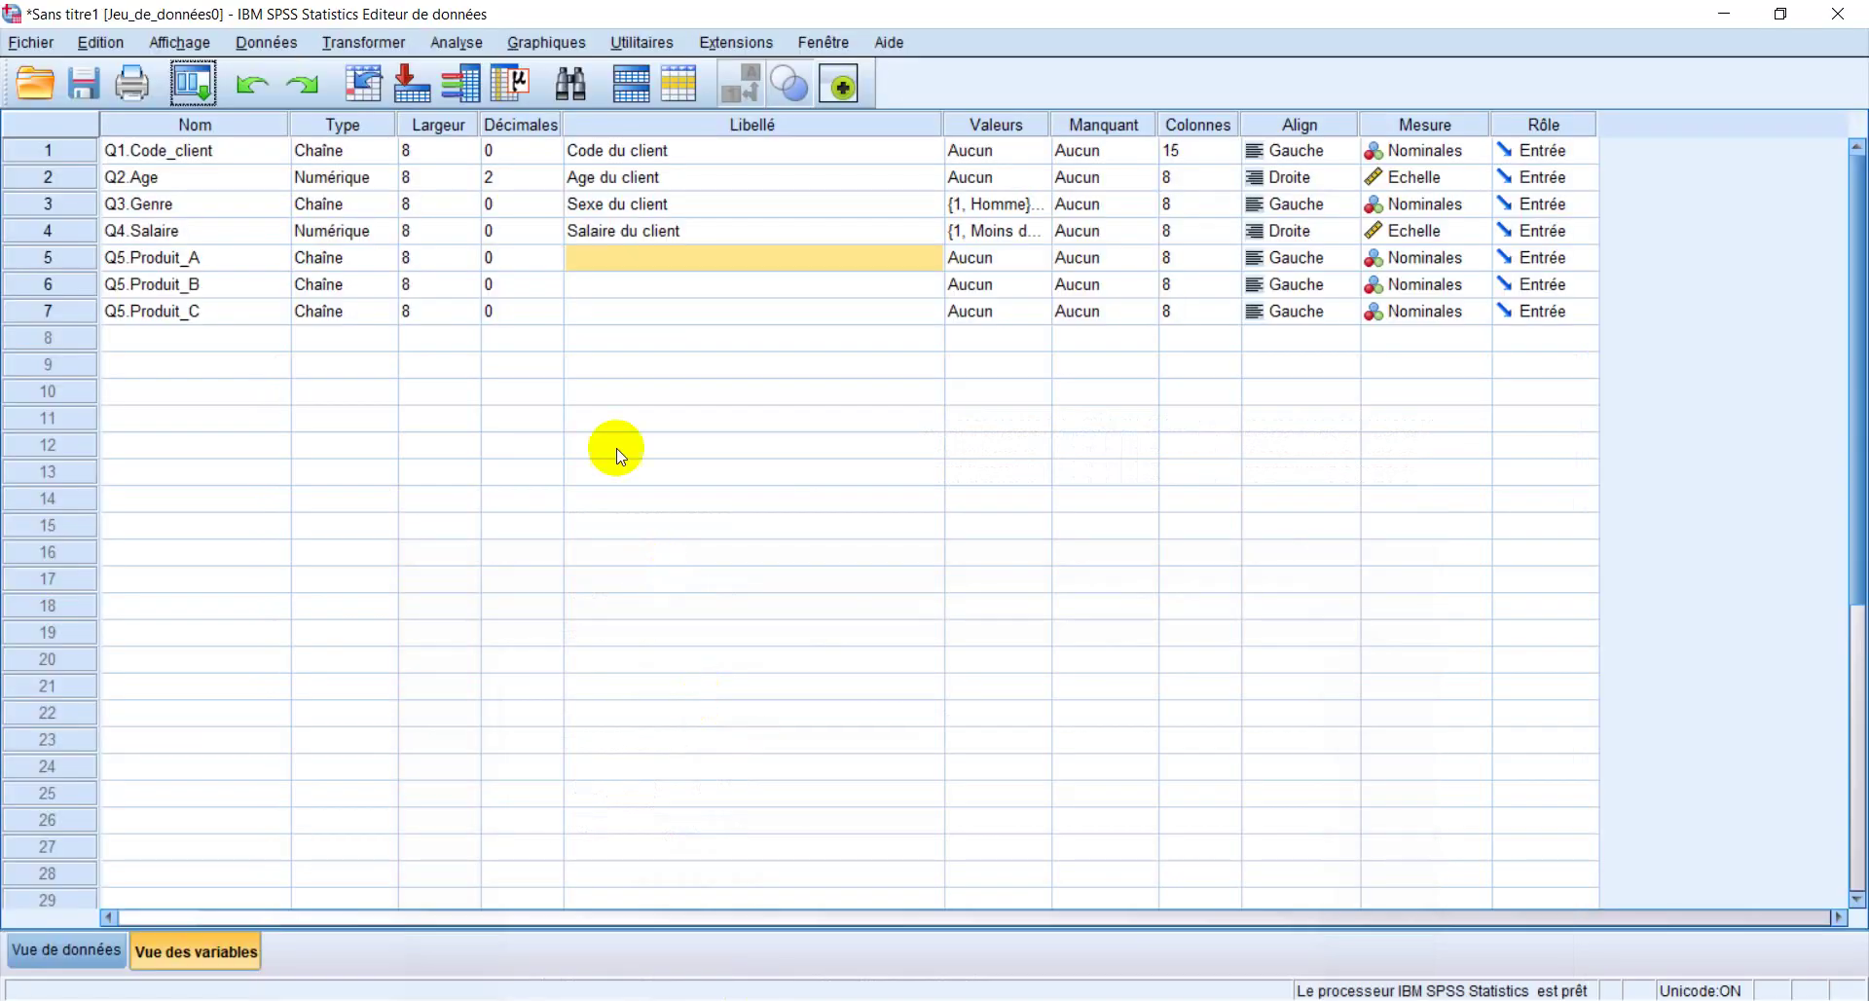
{"action": "left_click", "coordinate": [644, 257]}
{"action": "key", "text": "ctrl+v"}
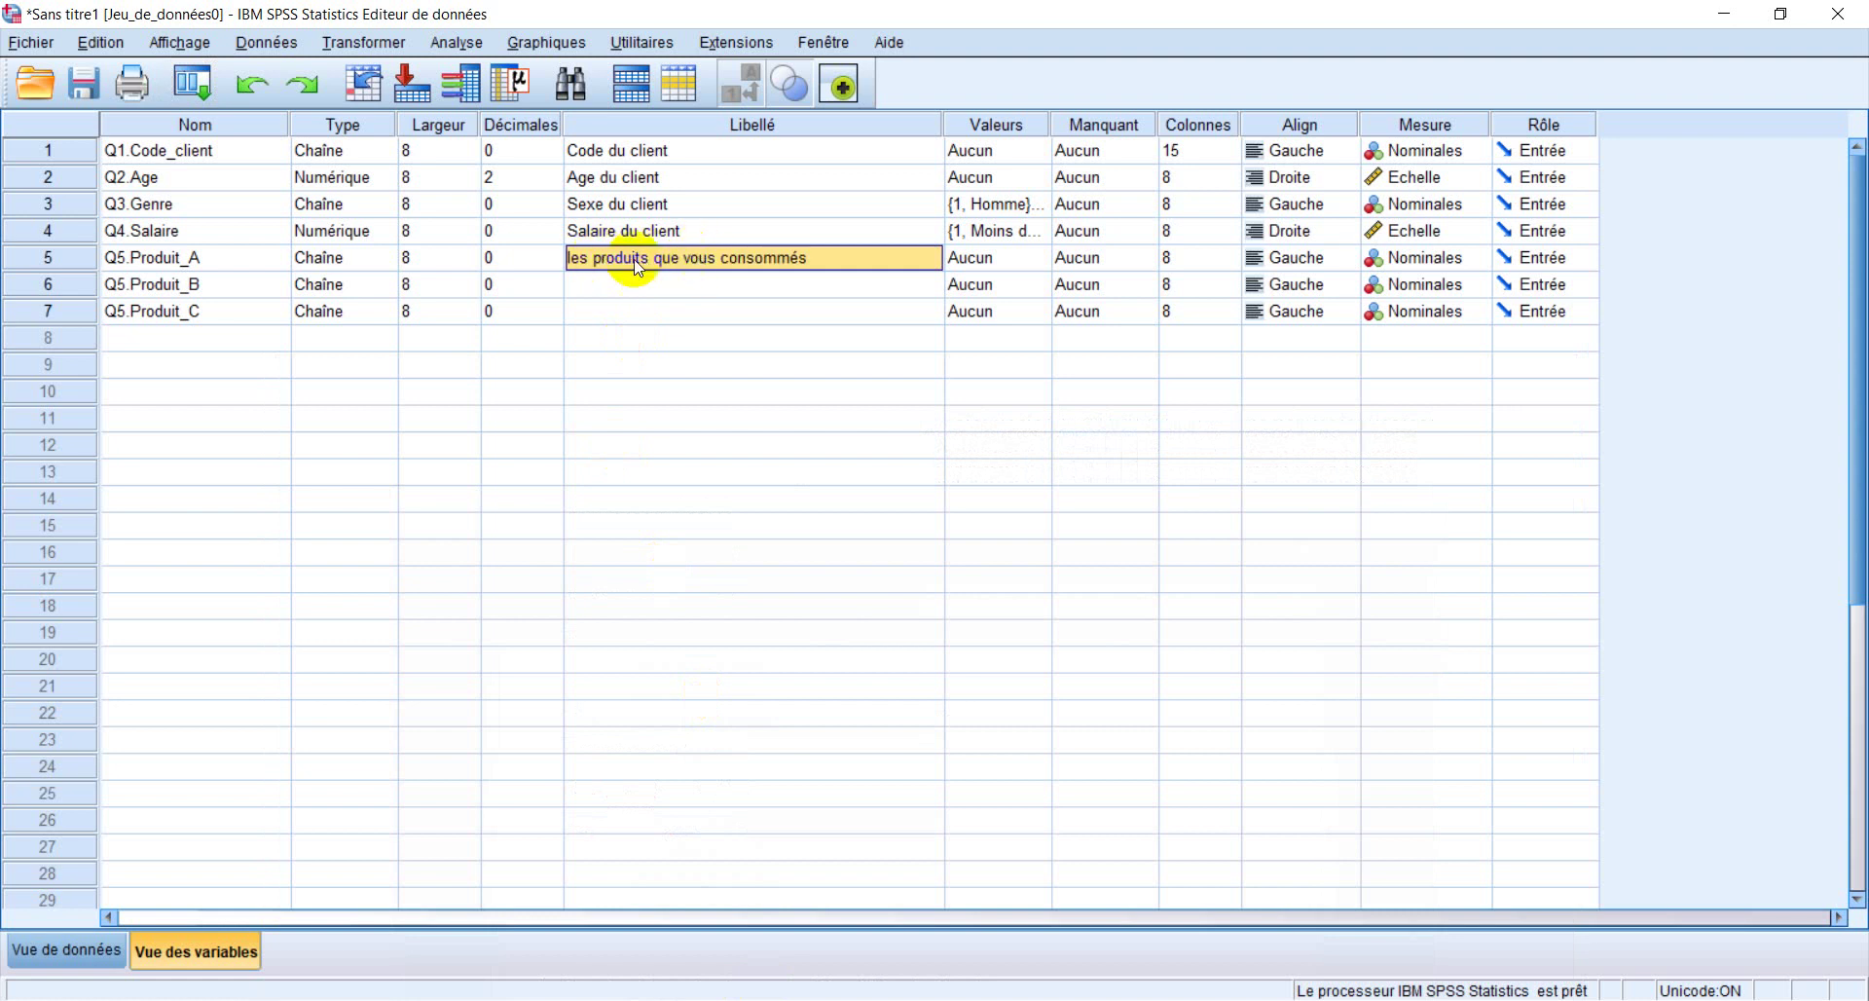
Capitalize the first letter of the Q5.Produit_A label so it reads "Les produits que vous consommés"
{"action": "double_click", "coordinate": [572, 257]}
{"action": "key", "text": "BackSpace"}
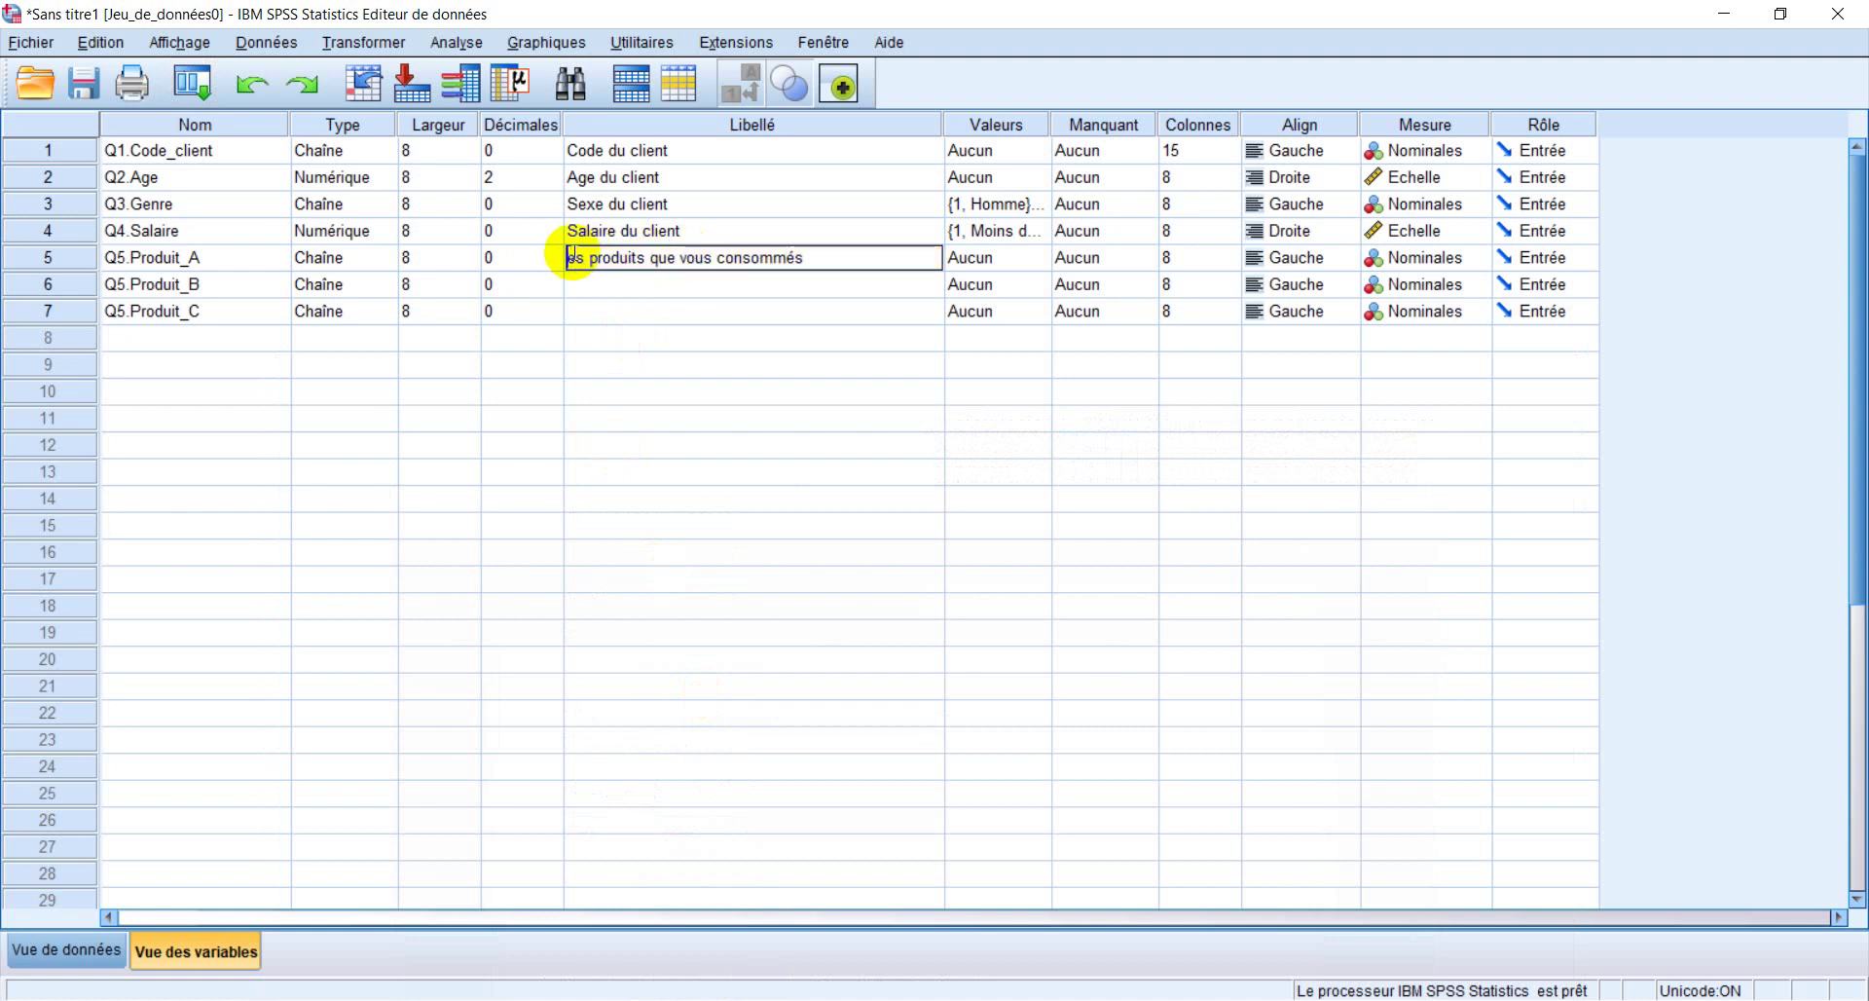
{"action": "type", "text": "L"}
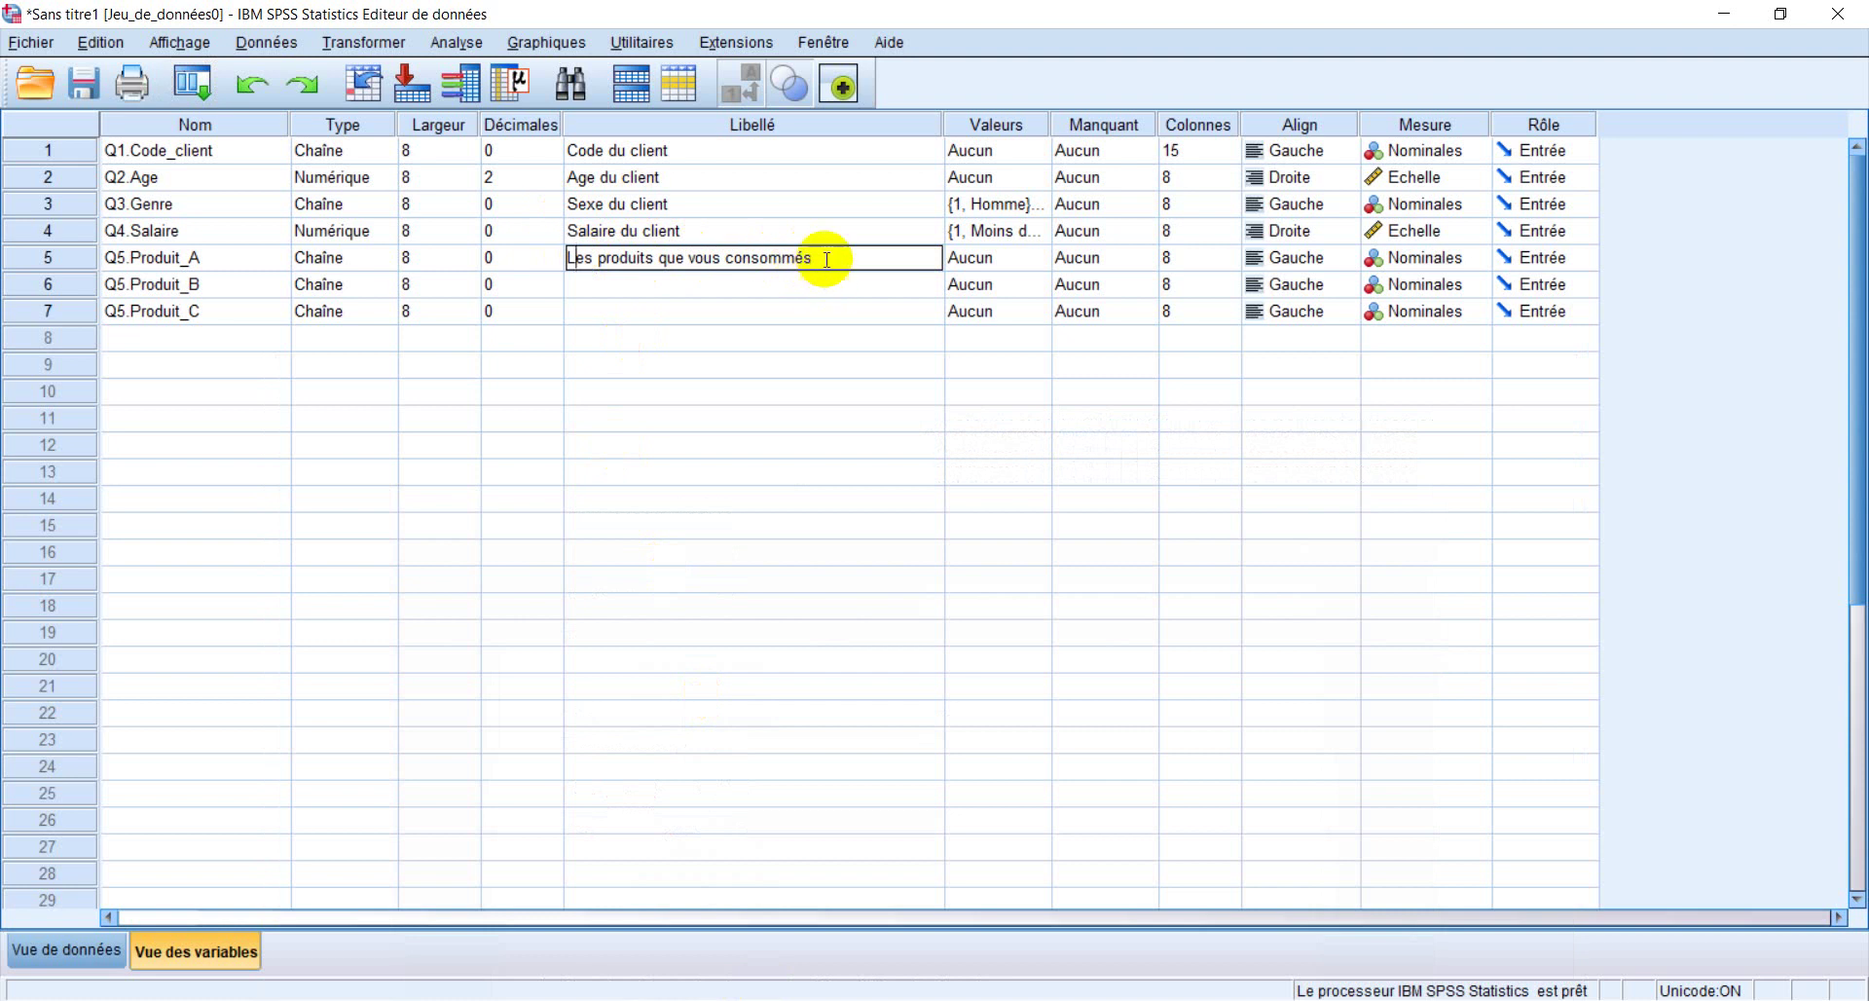
Copy the label of Q5.Produit_A to the labels of Q5.Produit_B and Q5.Produit_C
{"action": "left_click_drag", "start_coordinate": [822, 257], "coordinate": [565, 255]}
{"action": "key", "text": "ctrl+c"}
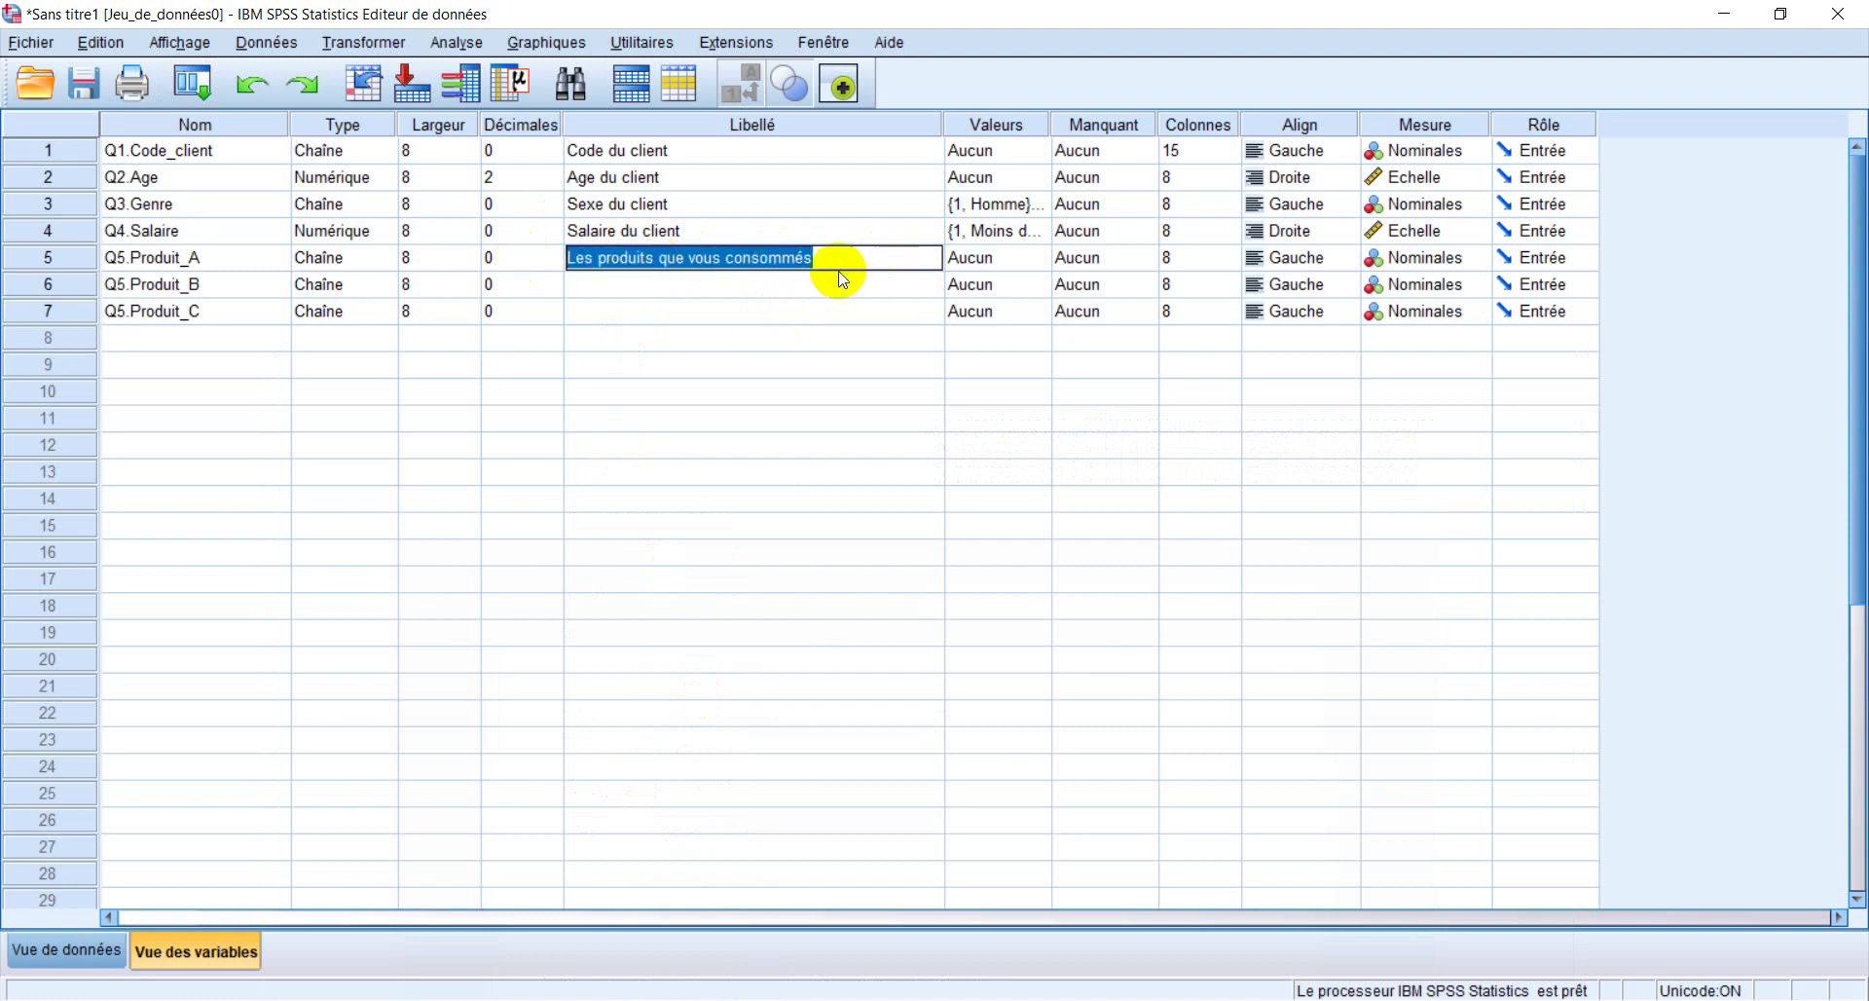
{"action": "left_click", "coordinate": [814, 285]}
{"action": "right_click", "coordinate": [814, 285]}
{"action": "left_click", "coordinate": [846, 334]}
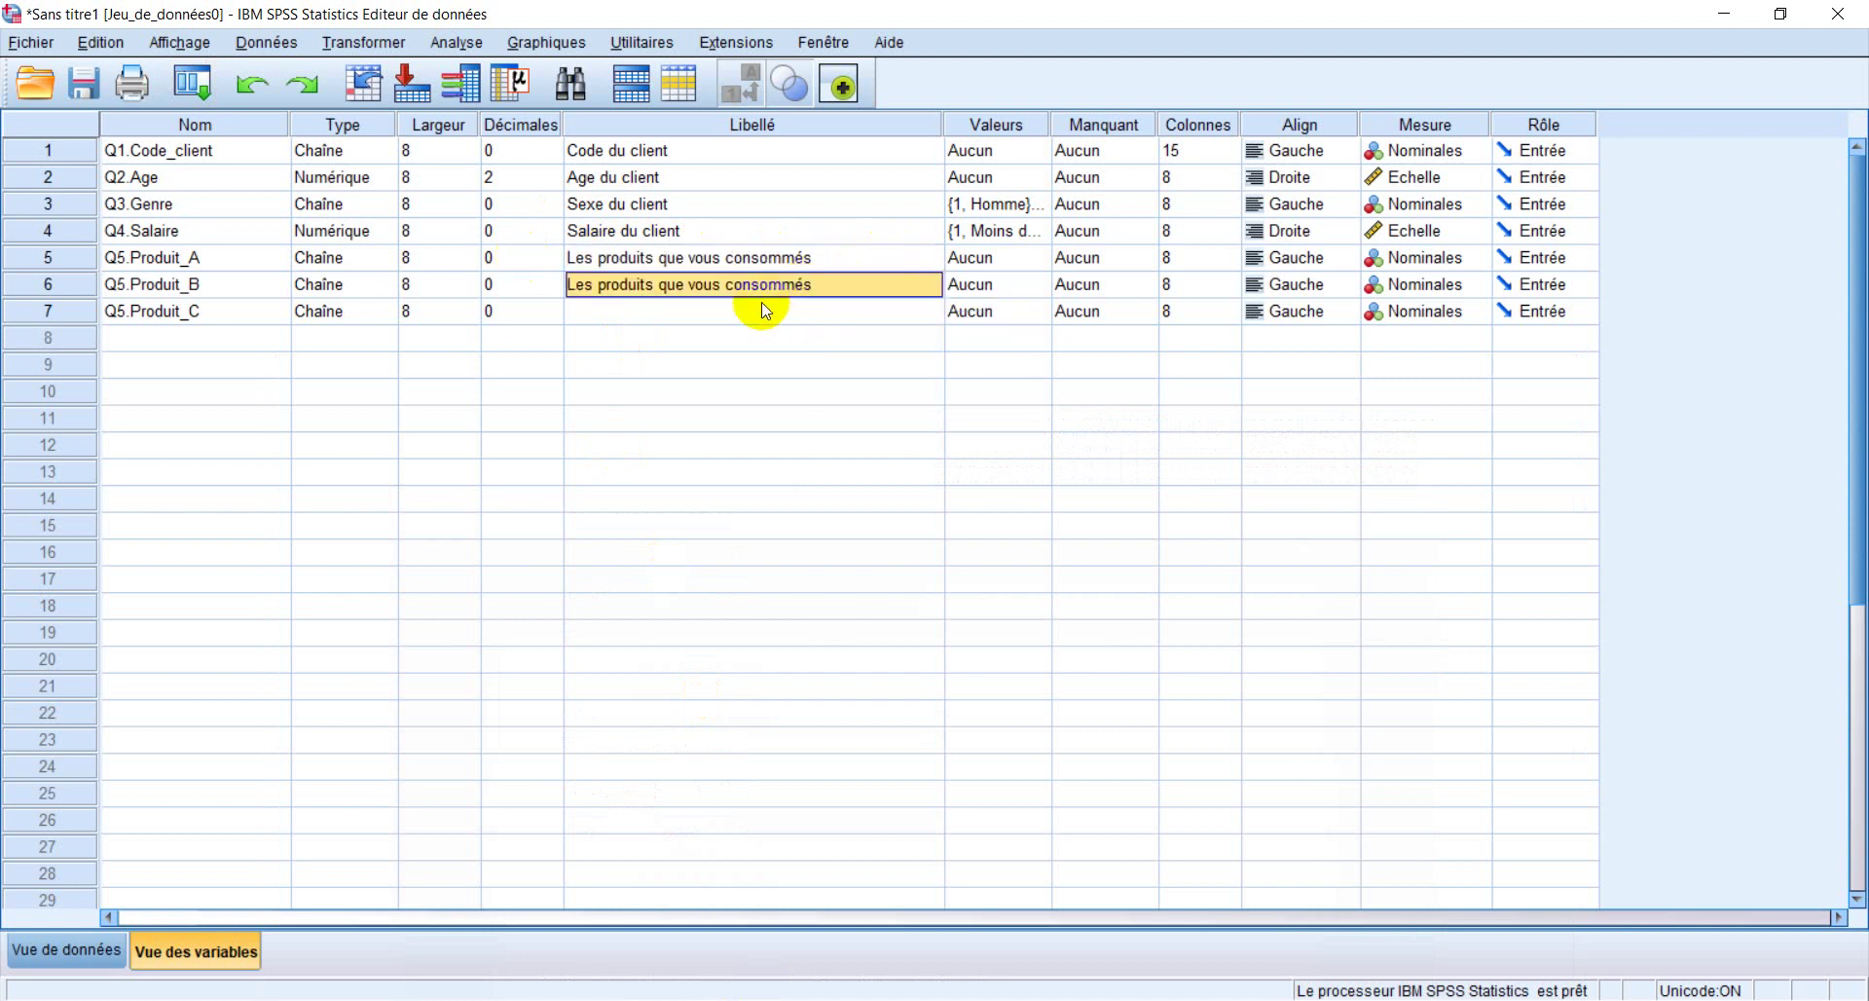
{"action": "left_click", "coordinate": [763, 310]}
{"action": "right_click", "coordinate": [760, 308]}
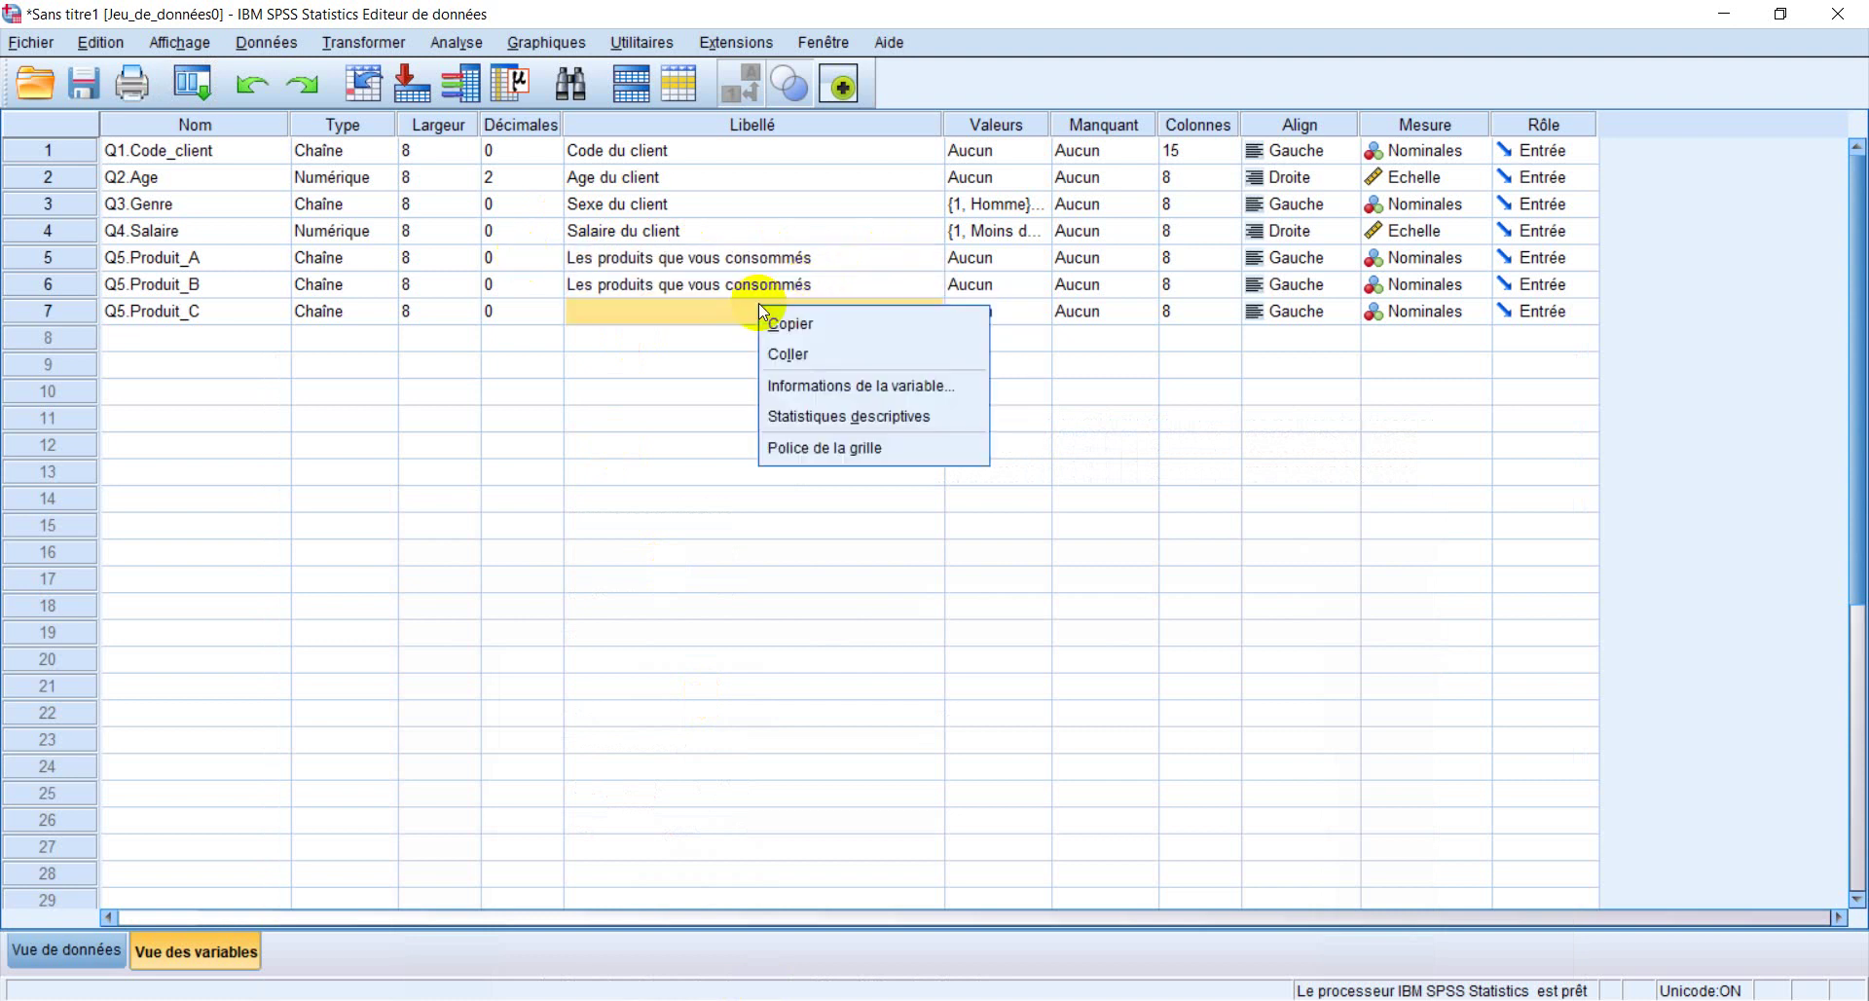
{"action": "left_click", "coordinate": [814, 354]}
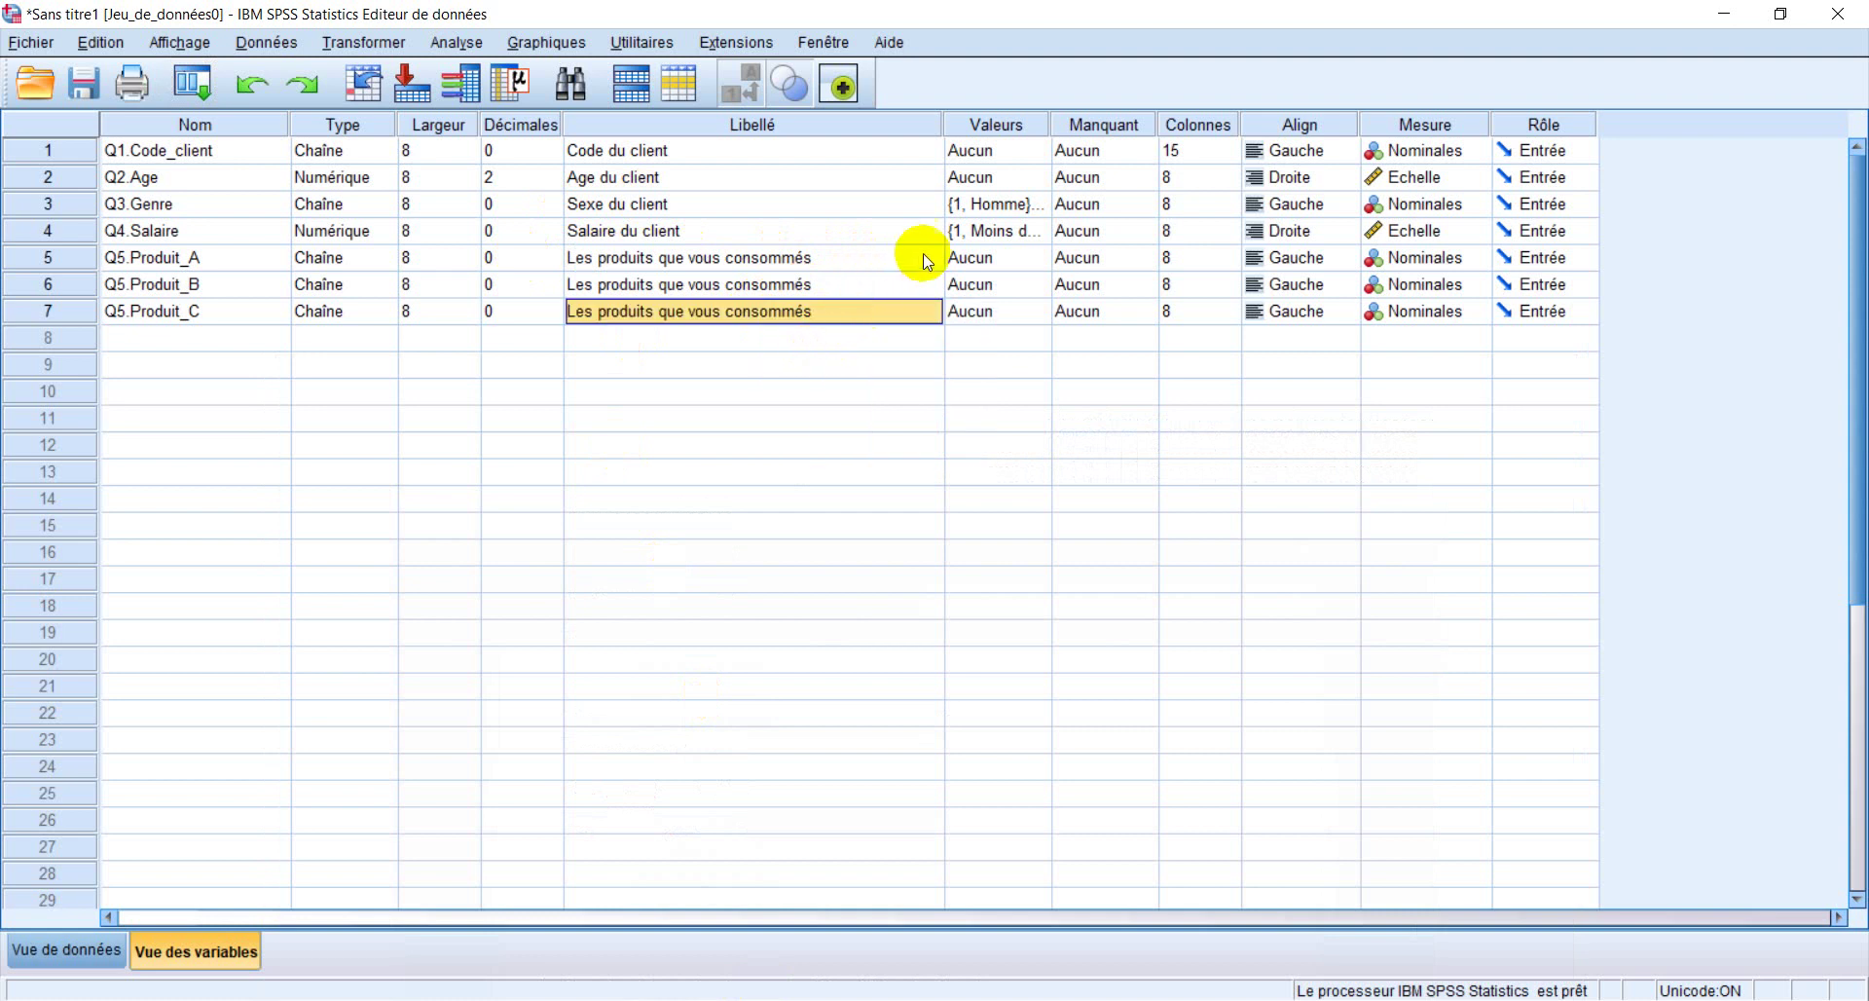
Open the value labels of Q5.Produit_A and add value 1 = "Oui"
{"action": "left_click", "coordinate": [1032, 257]}
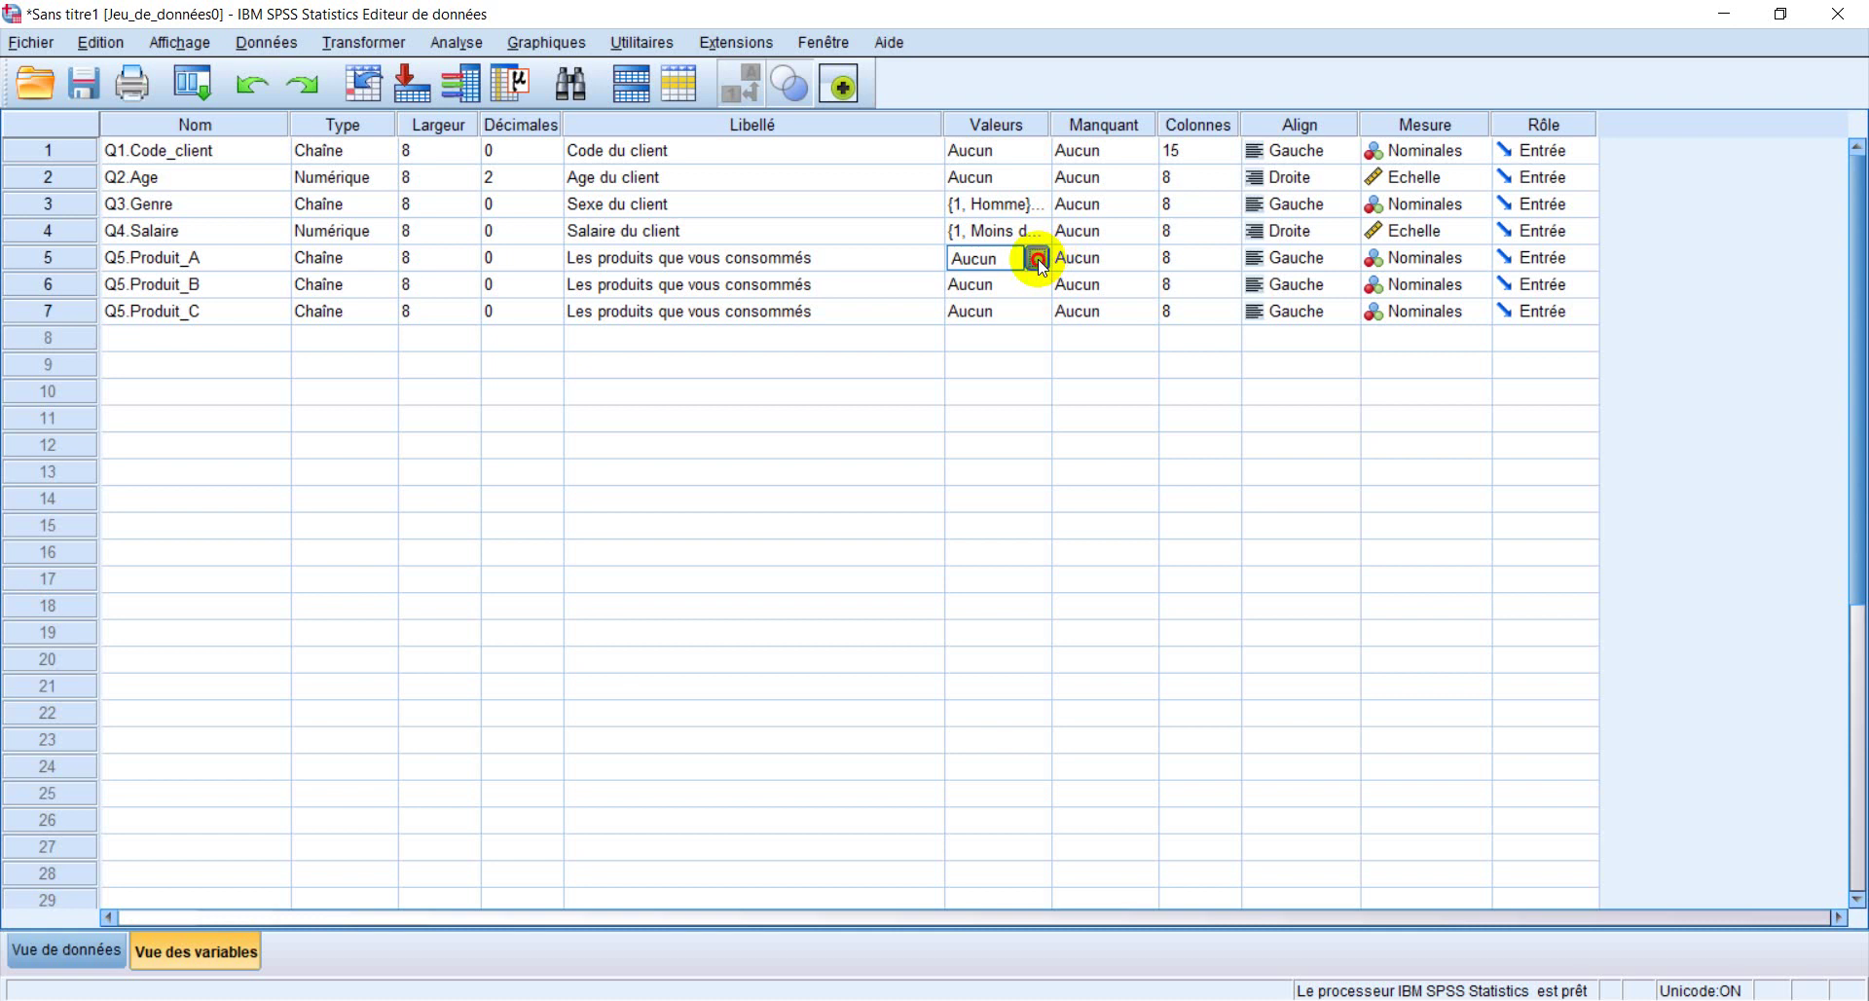
{"action": "left_click", "coordinate": [1037, 258]}
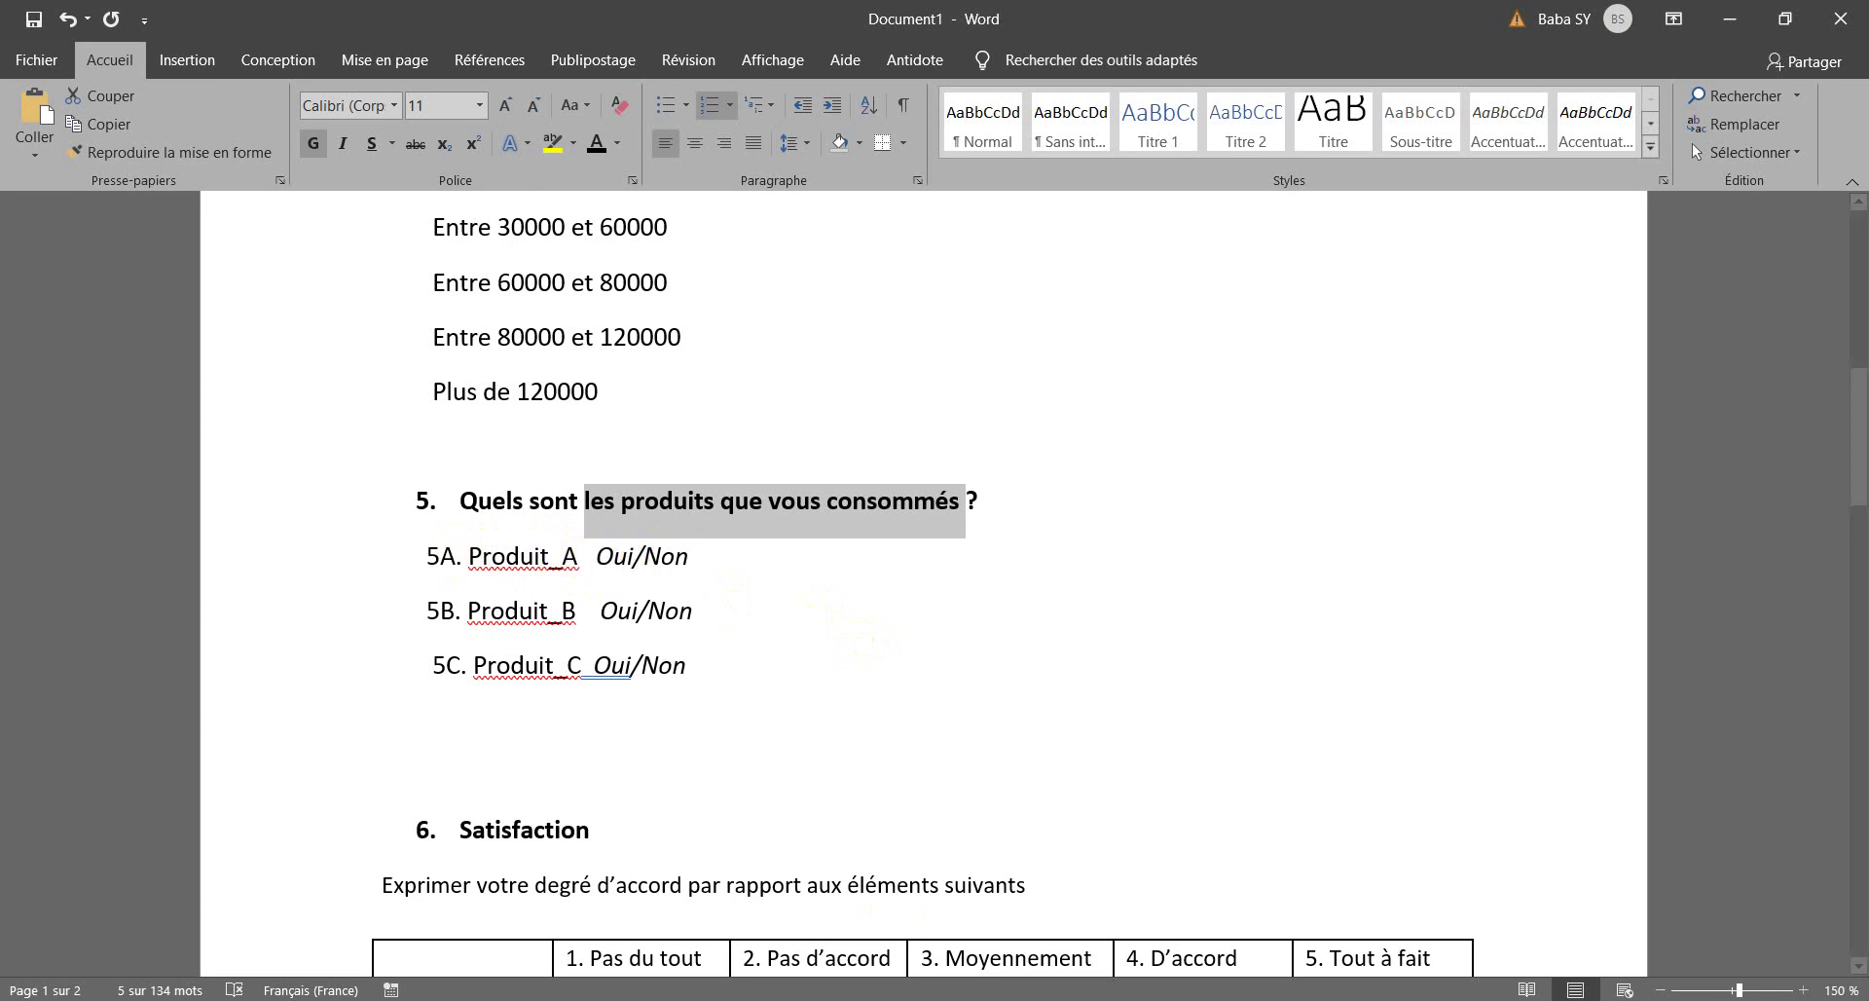
{"action": "left_click", "coordinate": [674, 999]}
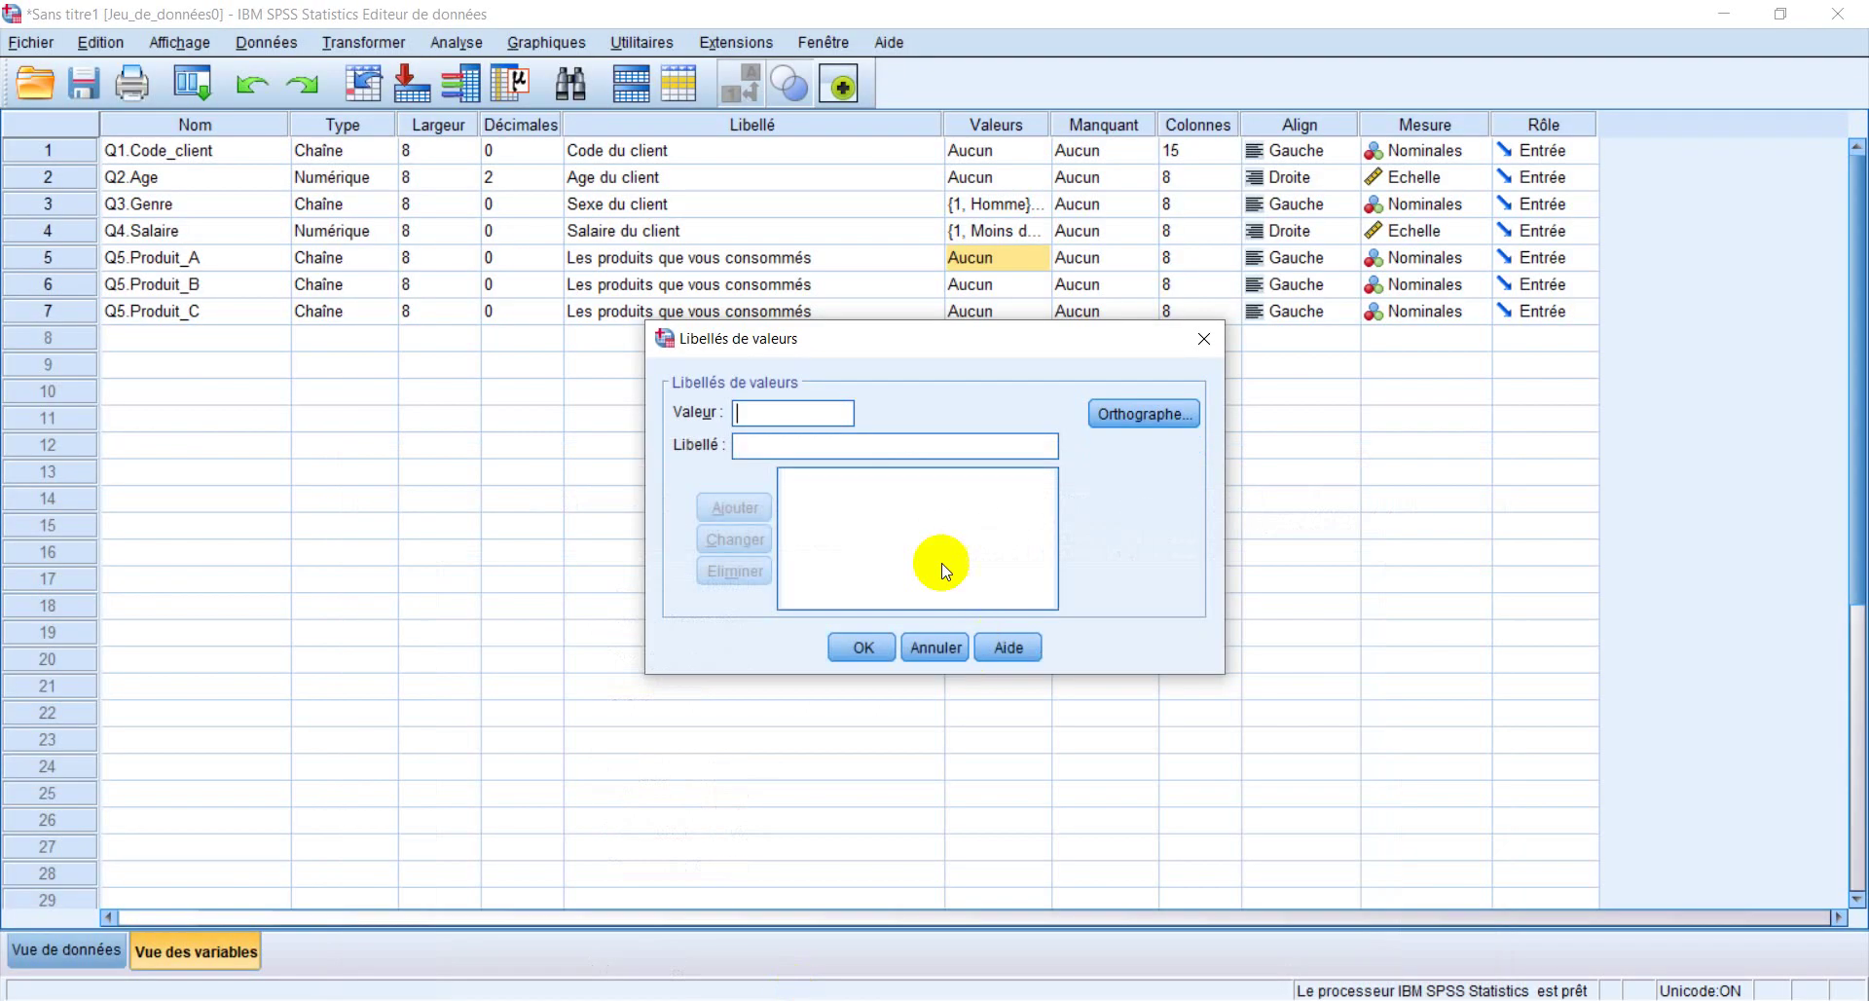
{"action": "left_click", "coordinate": [814, 444]}
{"action": "type", "text": "p"}
{"action": "key", "text": "BackSpace"}
{"action": "type", "text": "O"}
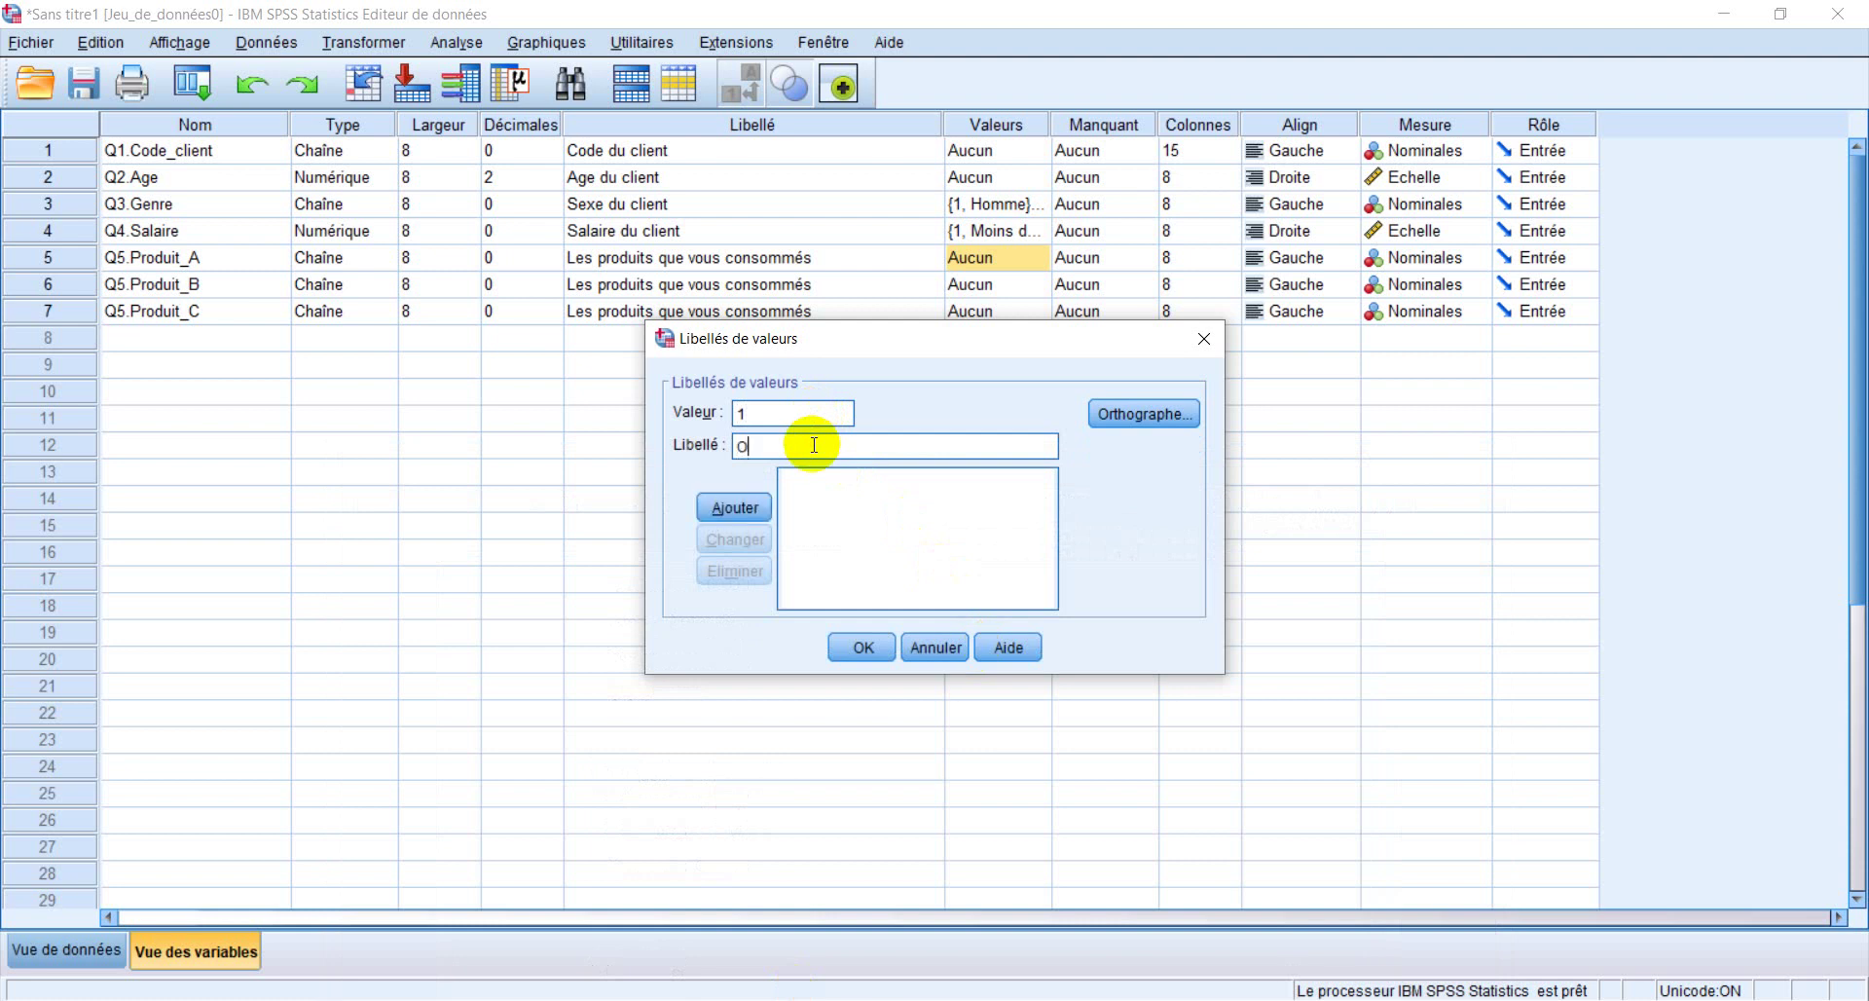
{"action": "type", "text": "ui"}
{"action": "left_click", "coordinate": [742, 504]}
Add value label 2 = "Non" and apply the value labels to Q5.Produit_A
{"action": "left_click", "coordinate": [773, 424]}
{"action": "type", "text": "2"}
{"action": "left_click", "coordinate": [812, 444]}
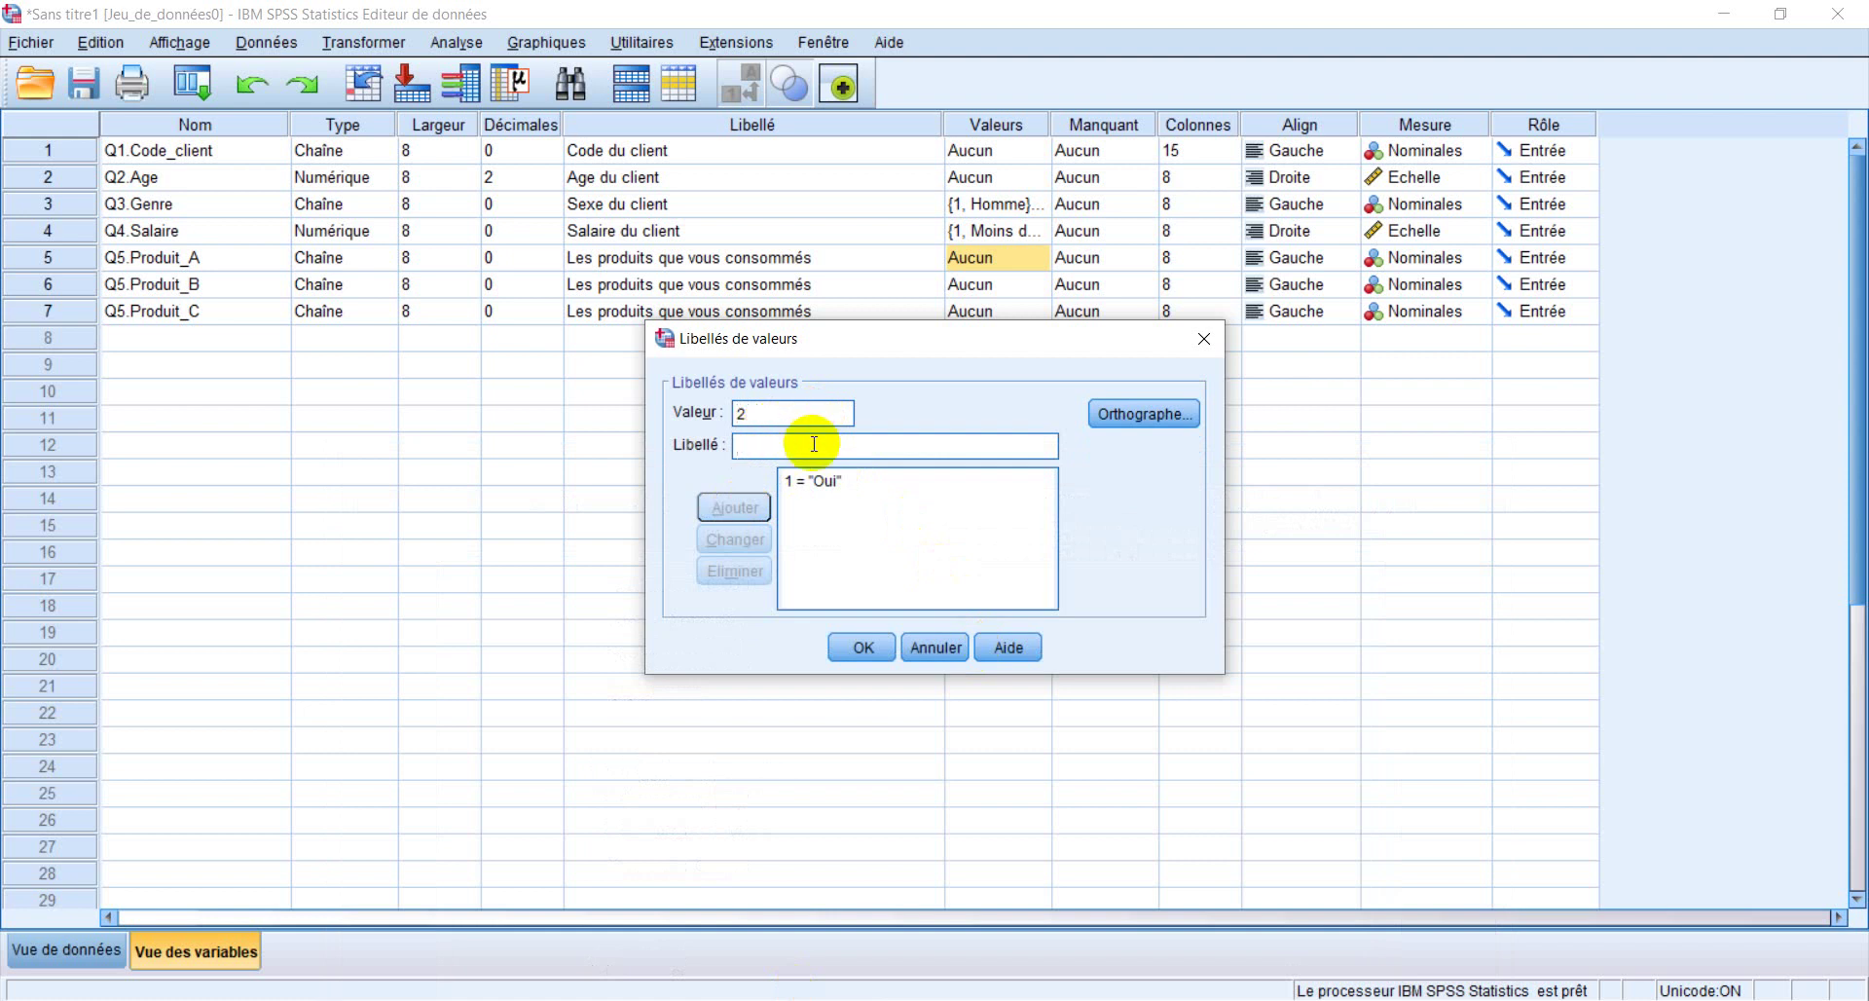
{"action": "type", "text": "Non"}
{"action": "left_click", "coordinate": [735, 507]}
{"action": "left_click", "coordinate": [868, 646]}
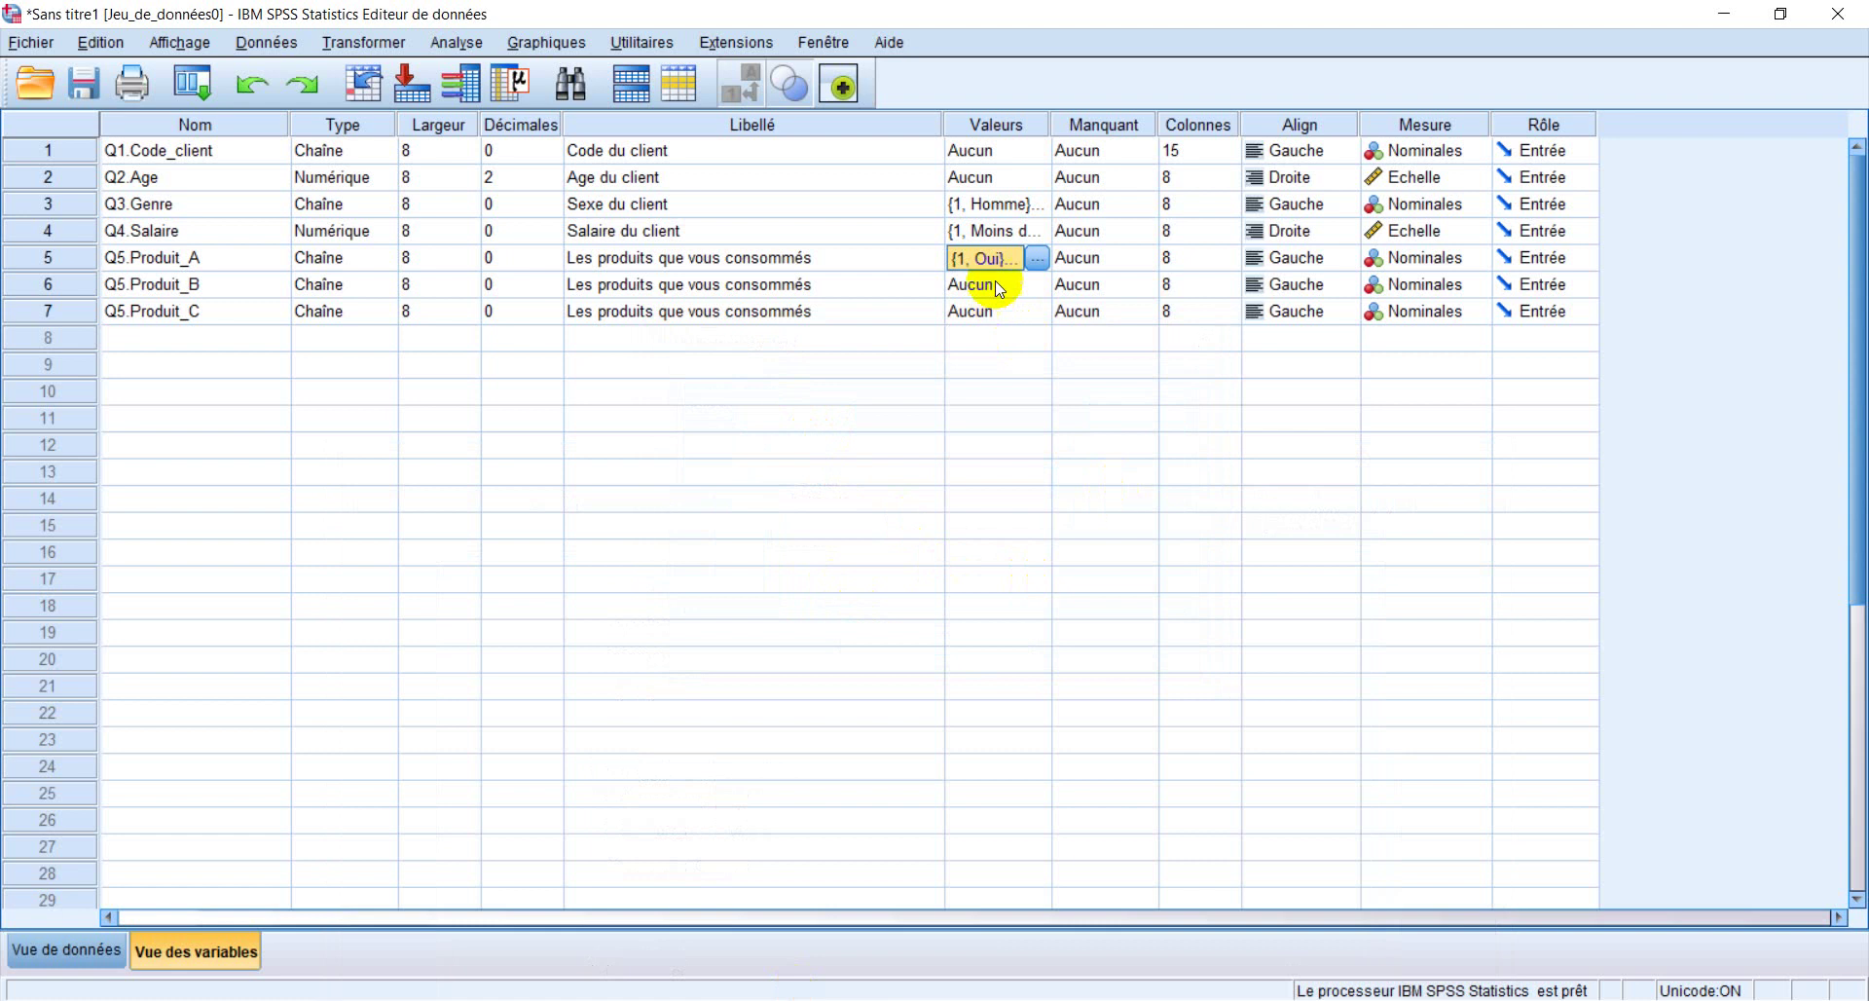
Copy the value labels of Q5.Produit_A to Q5.Produit_B and Q5.Produit_C
{"action": "right_click", "coordinate": [996, 255]}
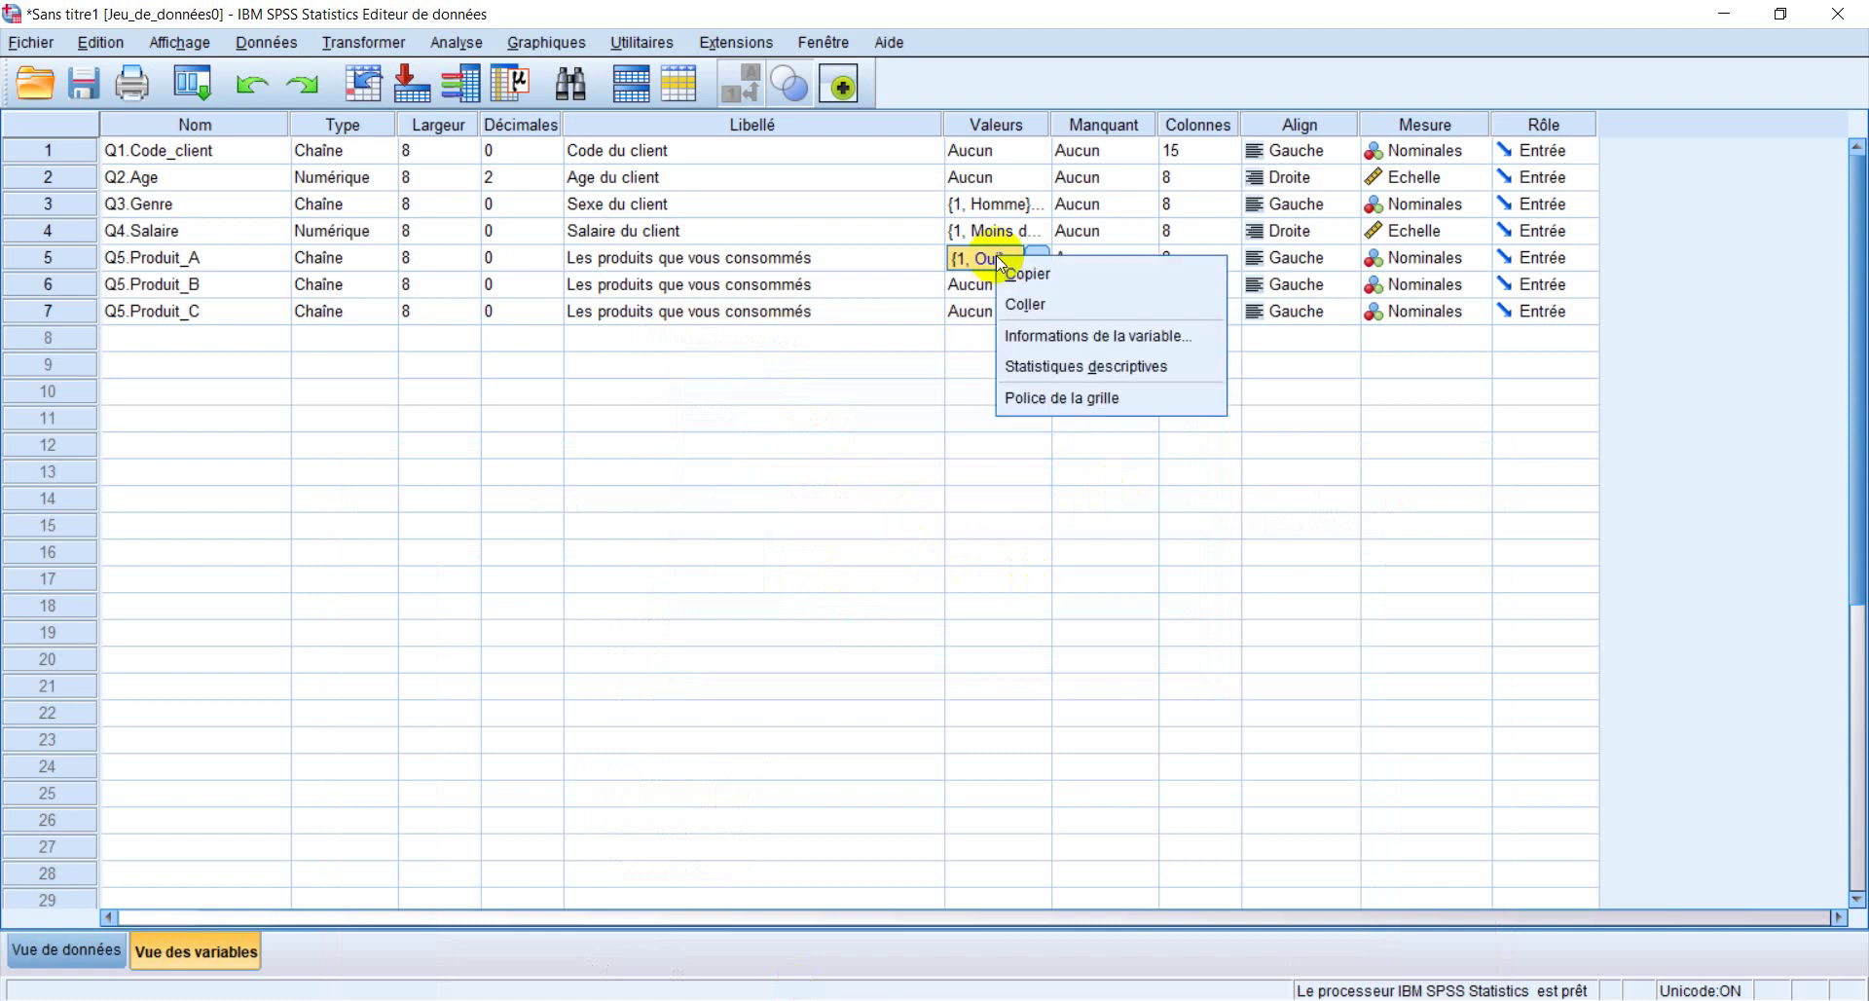
{"action": "left_click", "coordinate": [1027, 273]}
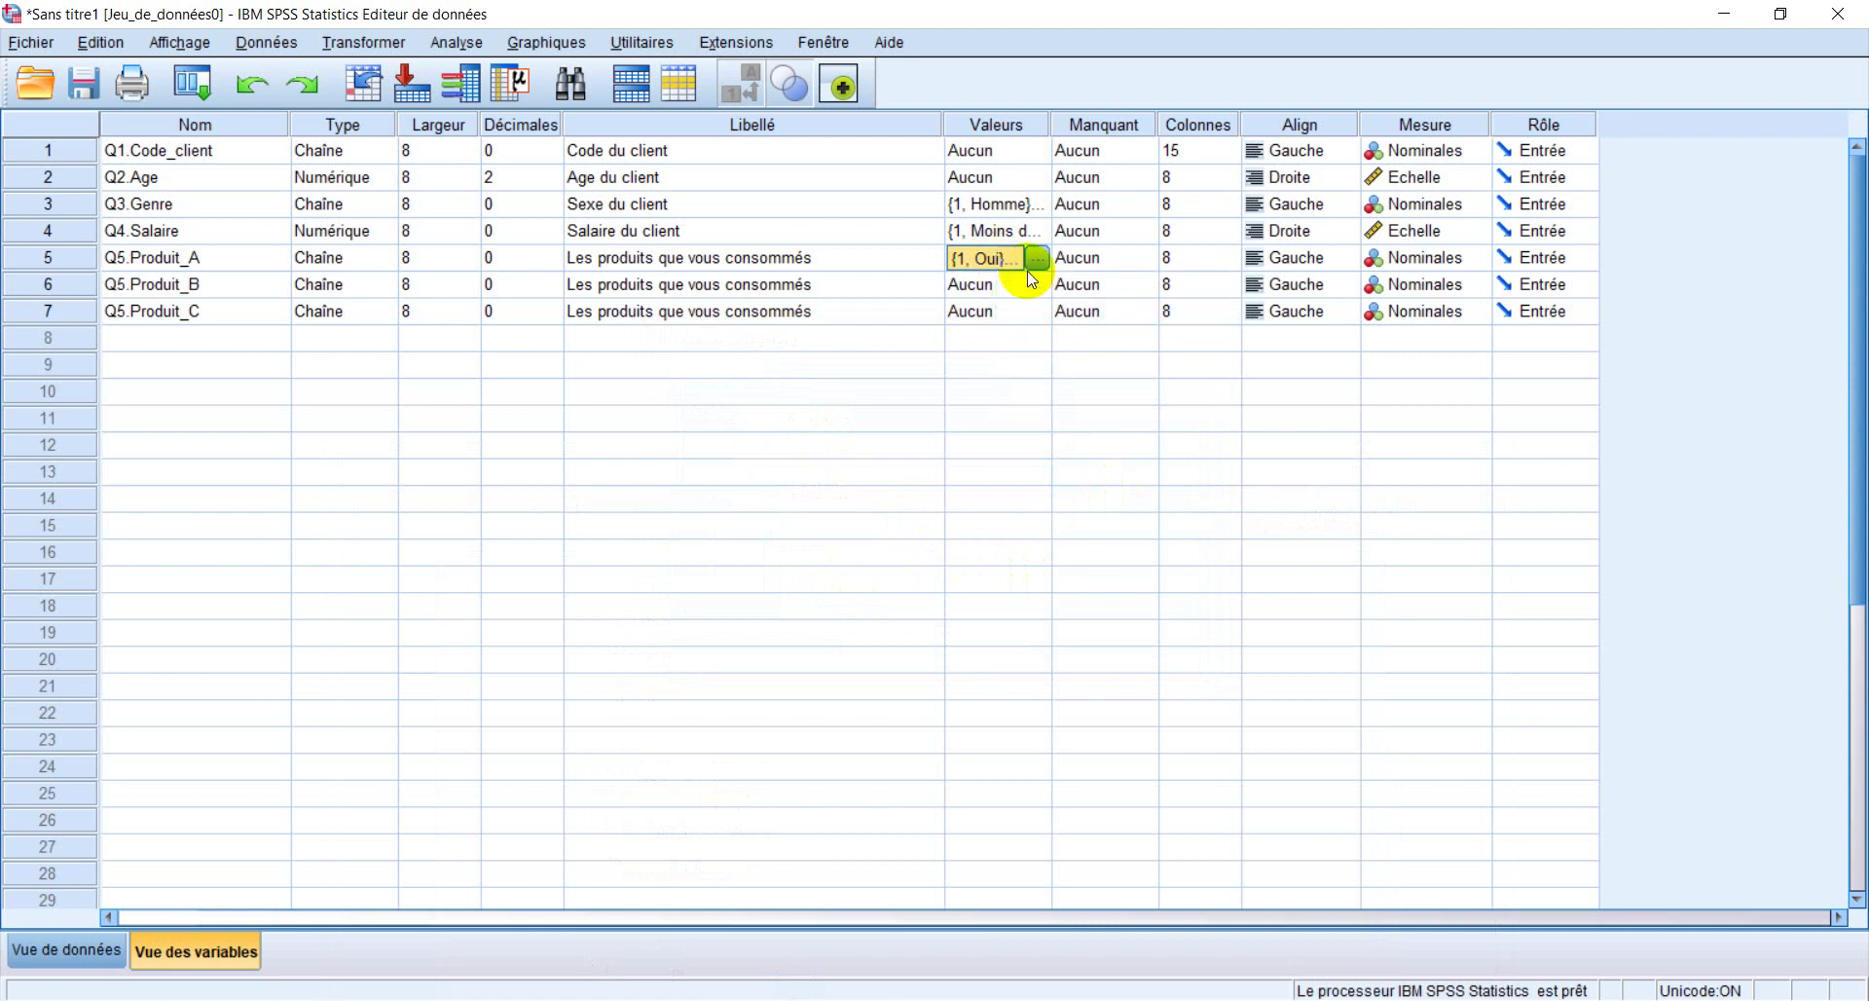
{"action": "left_click", "coordinate": [1012, 285]}
{"action": "right_click", "coordinate": [1002, 285]}
{"action": "left_click", "coordinate": [1017, 332]}
{"action": "left_click", "coordinate": [993, 310]}
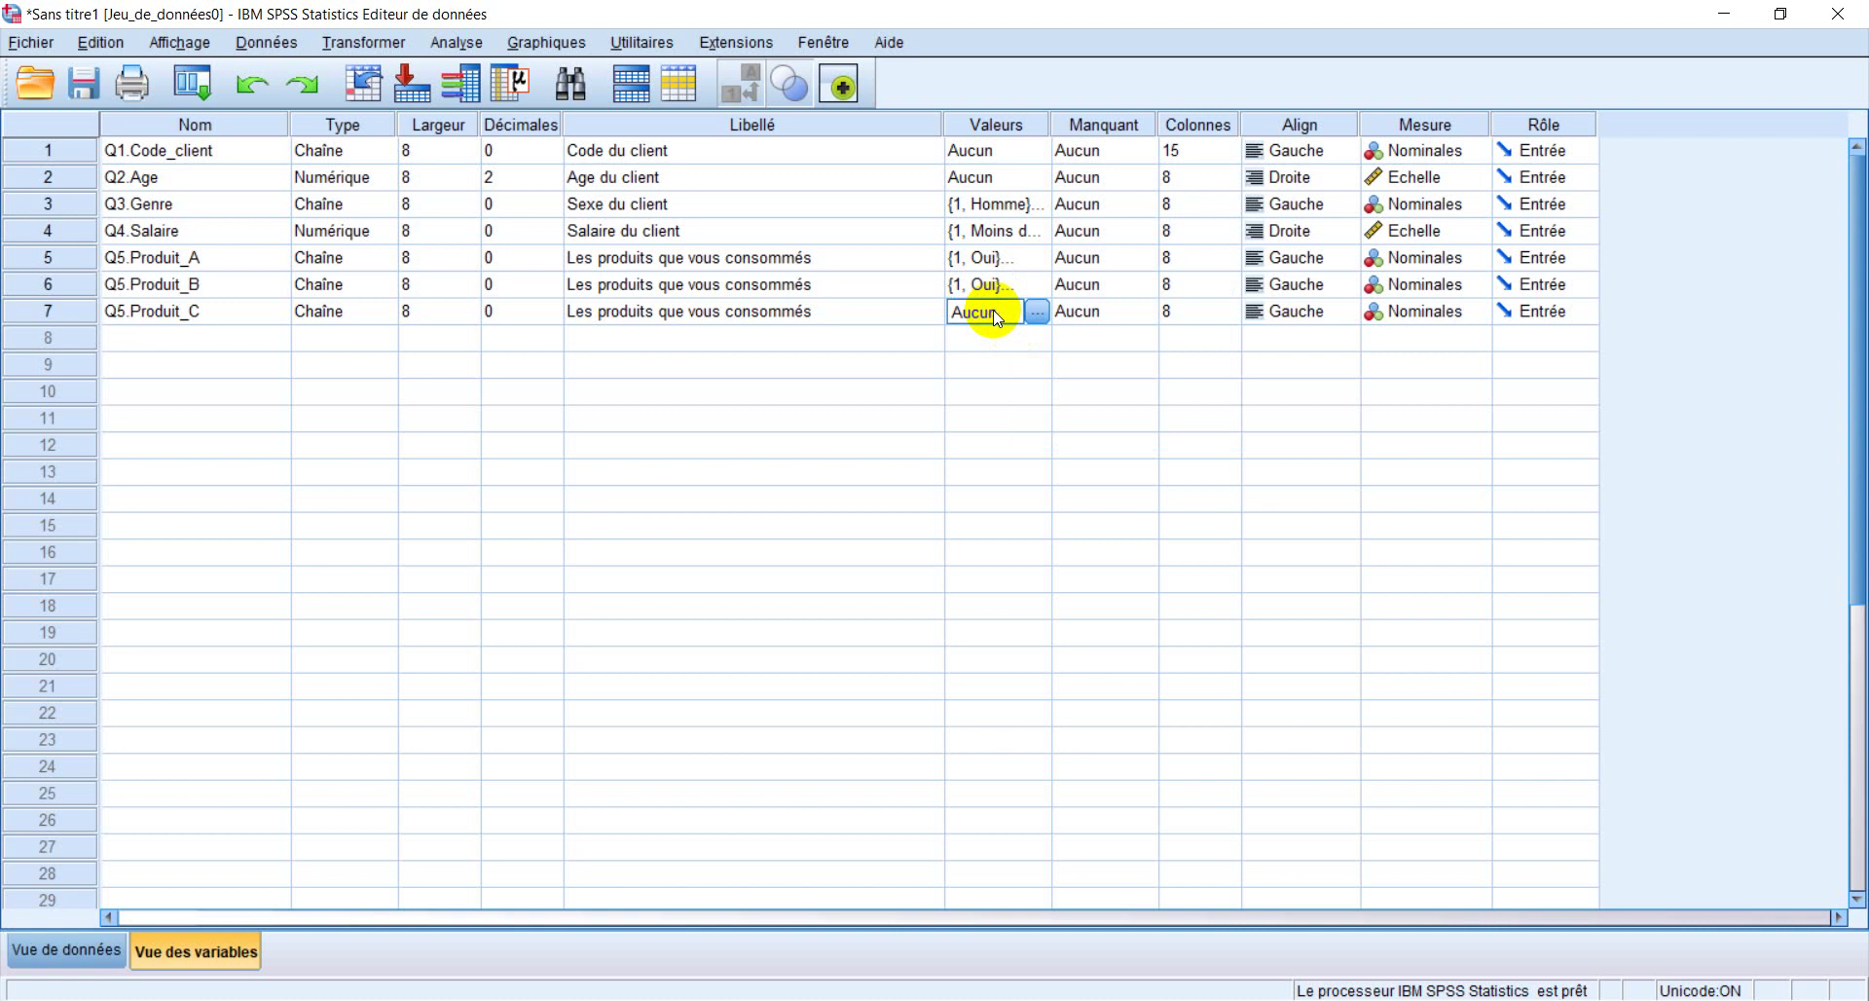
{"action": "right_click", "coordinate": [993, 309]}
{"action": "left_click", "coordinate": [1024, 356]}
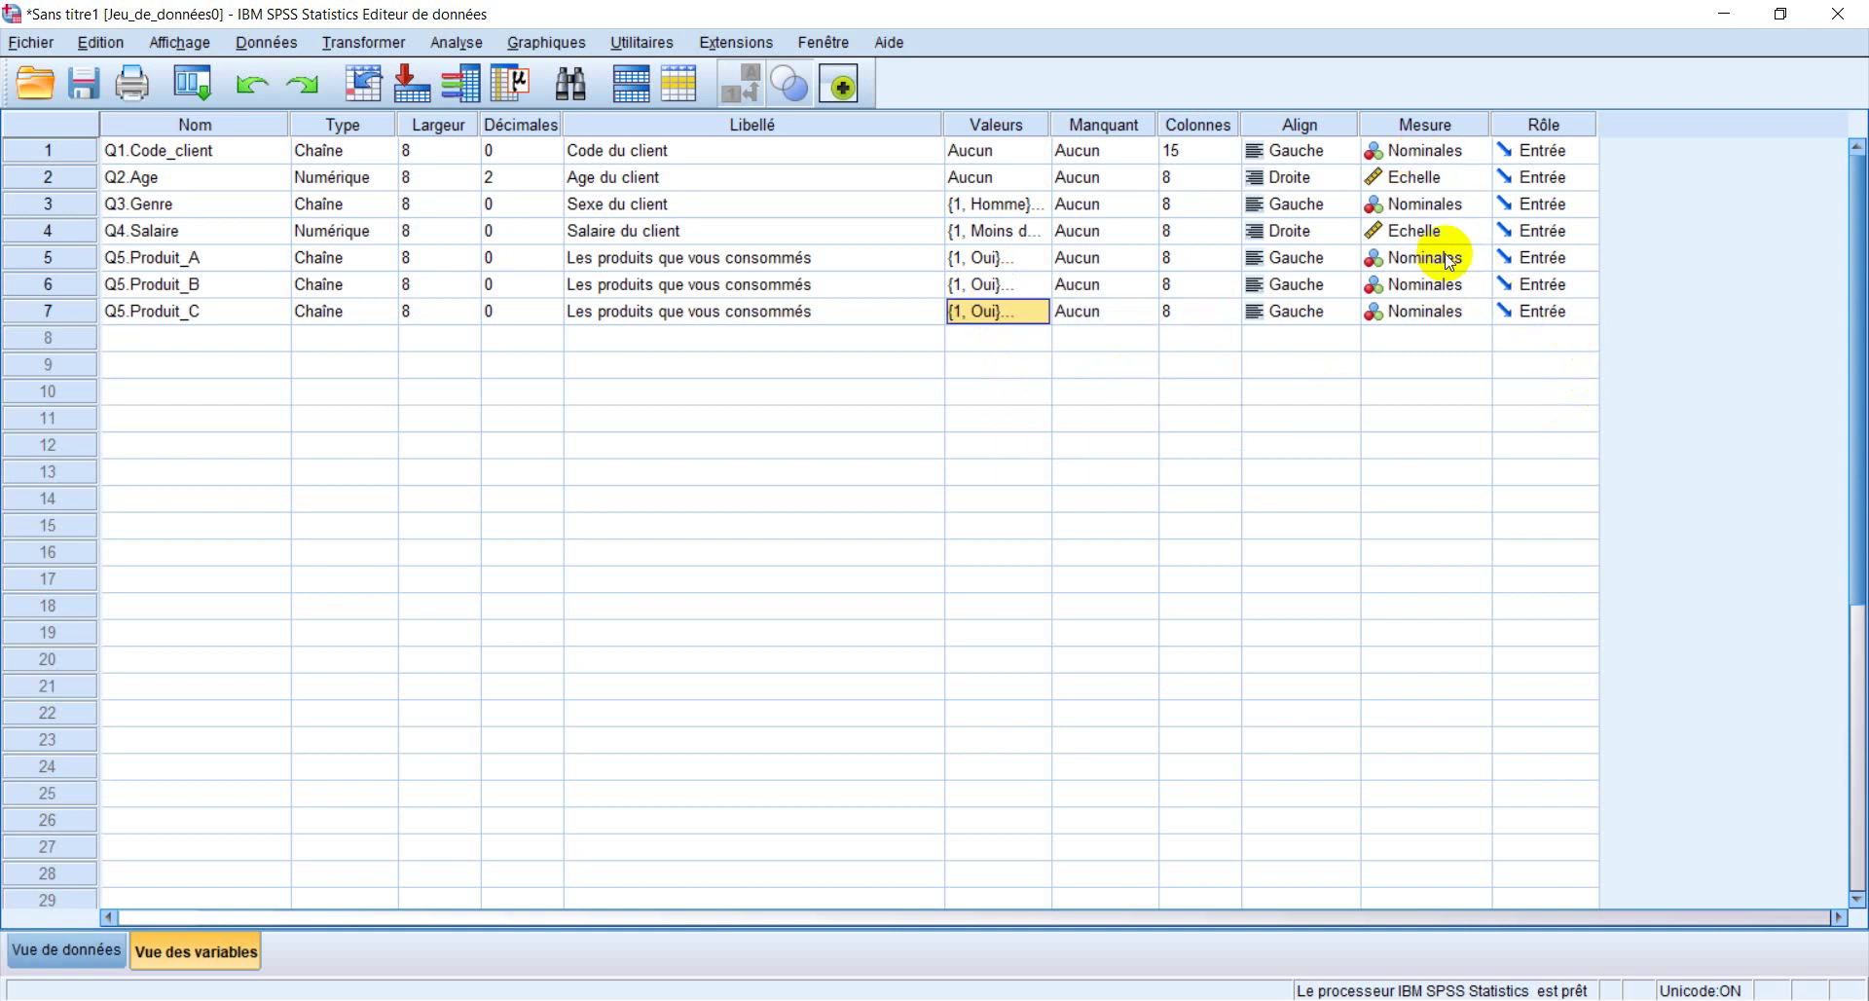
Check the measurement level options of Q5.Produit_A, Q5.Produit_B and Q5.Produit_C
{"action": "left_click", "coordinate": [1480, 265]}
{"action": "left_click", "coordinate": [1480, 259]}
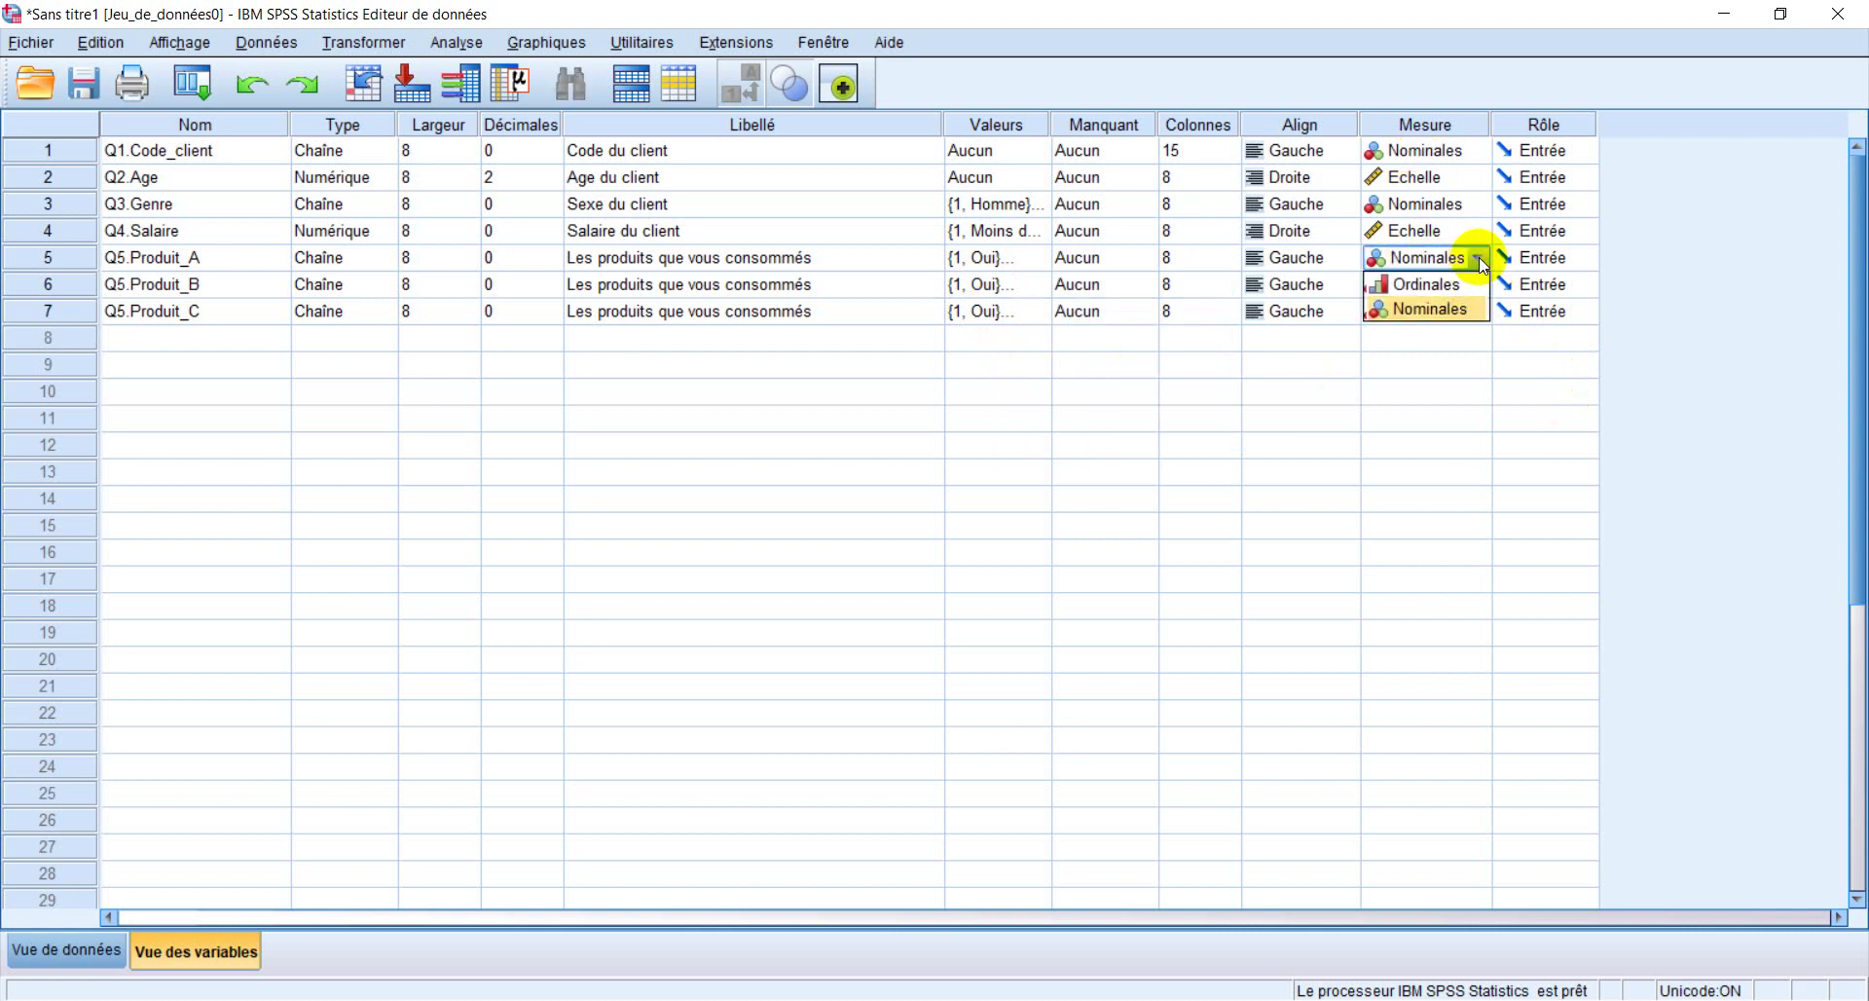
{"action": "left_click", "coordinate": [1480, 259]}
{"action": "left_click", "coordinate": [1475, 288]}
{"action": "left_click", "coordinate": [1475, 287]}
{"action": "left_click", "coordinate": [1474, 311]}
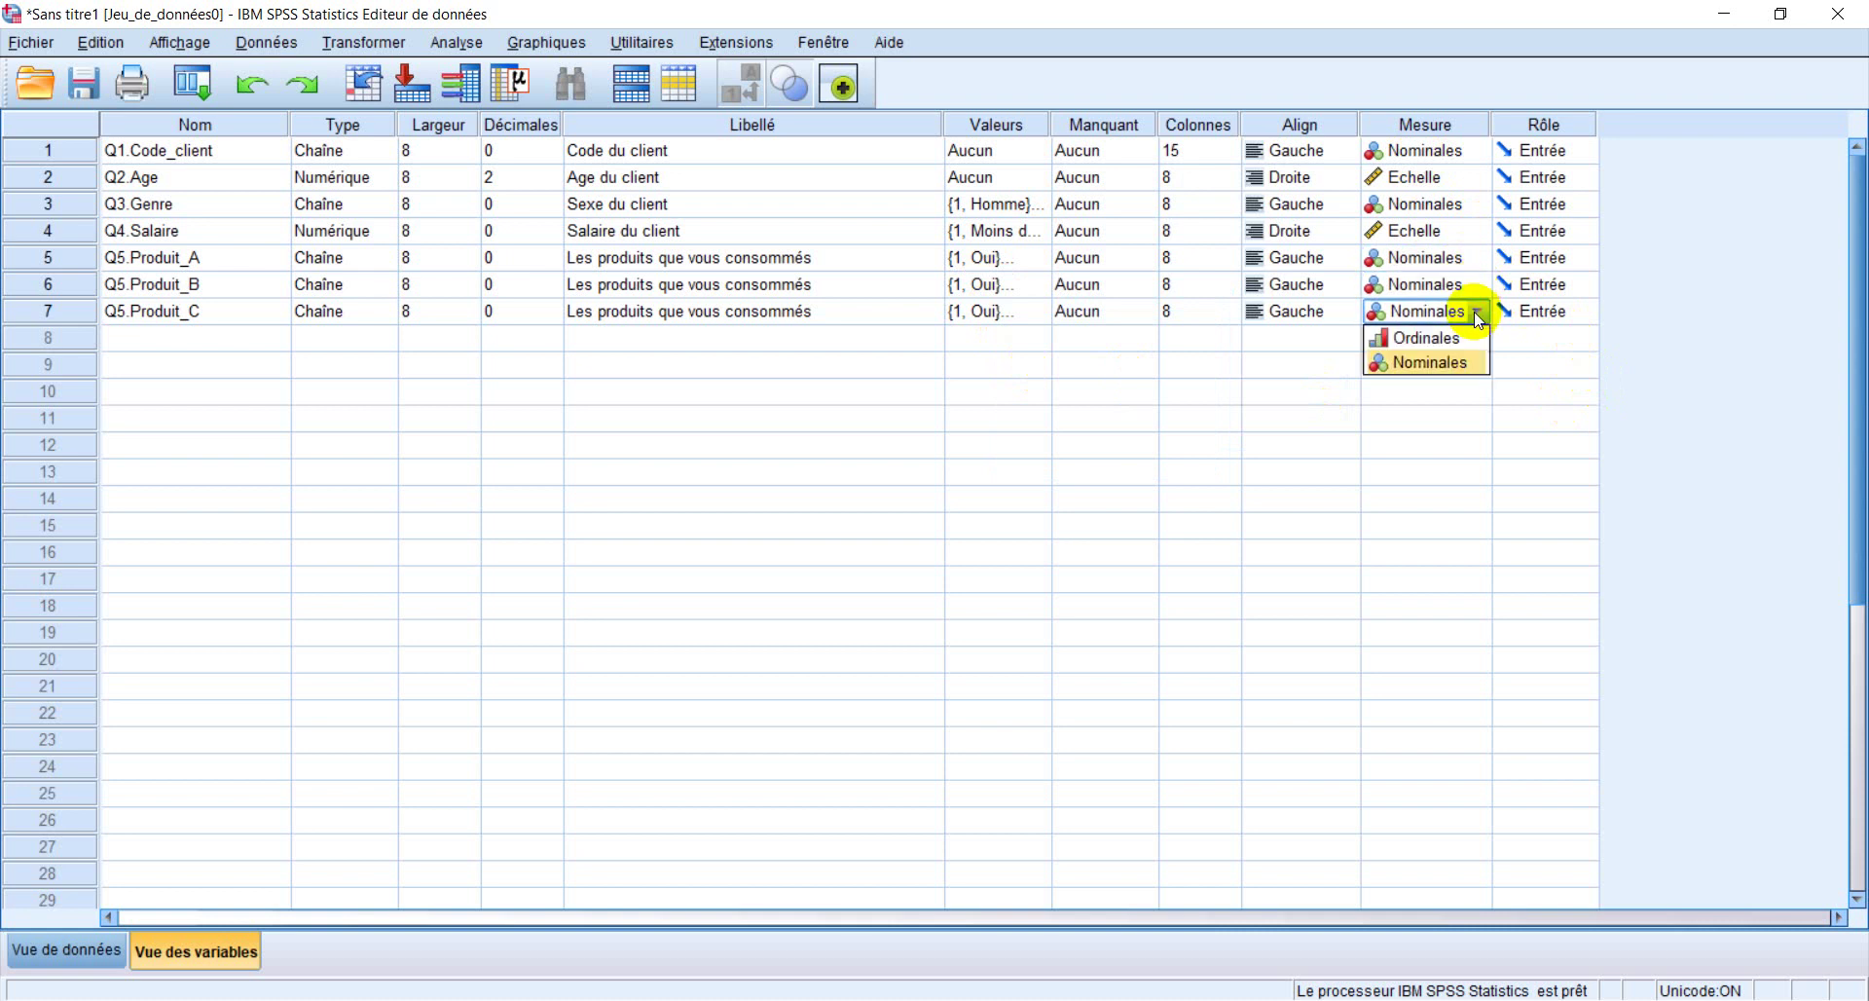
{"action": "left_click", "coordinate": [1473, 312]}
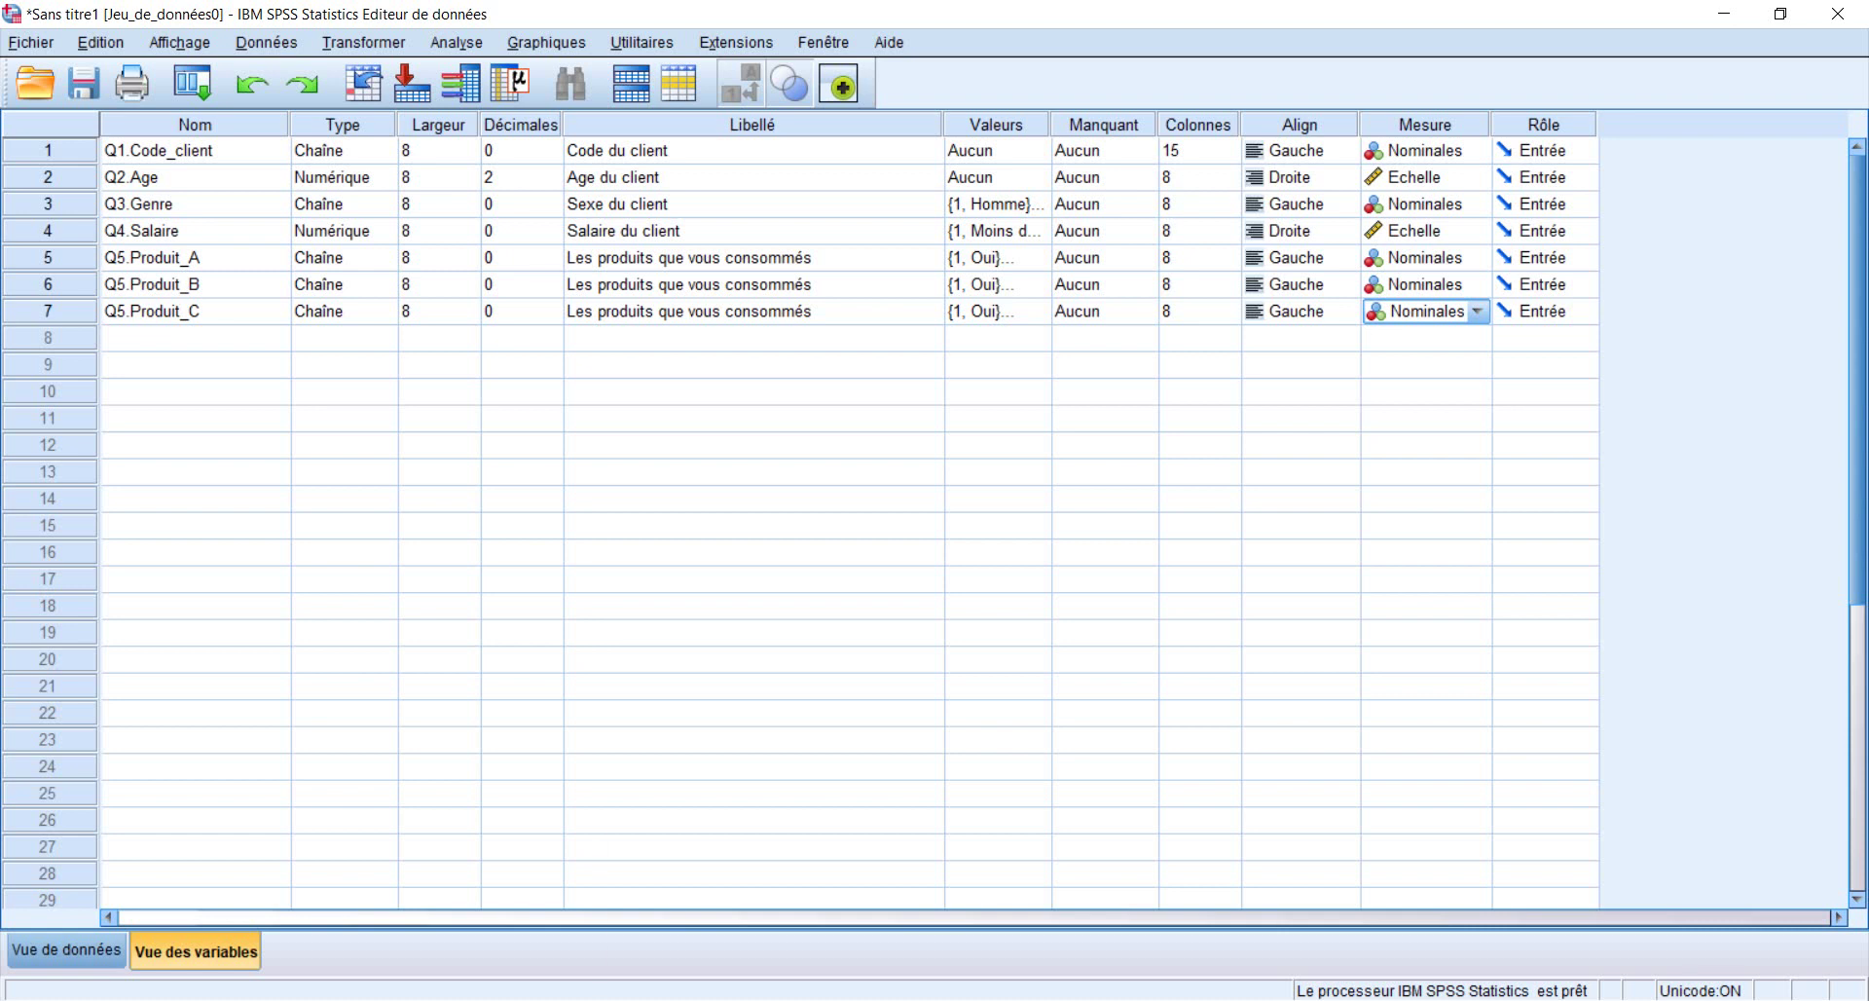
Switch to the Word questionnaire and review the statements and agreement scale of question 6, Satisfaction
{"action": "mouse_move", "coordinate": [750, 999]}
{"action": "left_click", "coordinate": [749, 915]}
{"action": "scroll", "coordinate": [788, 801], "scroll_direction": "down", "scroll_amount": 4}
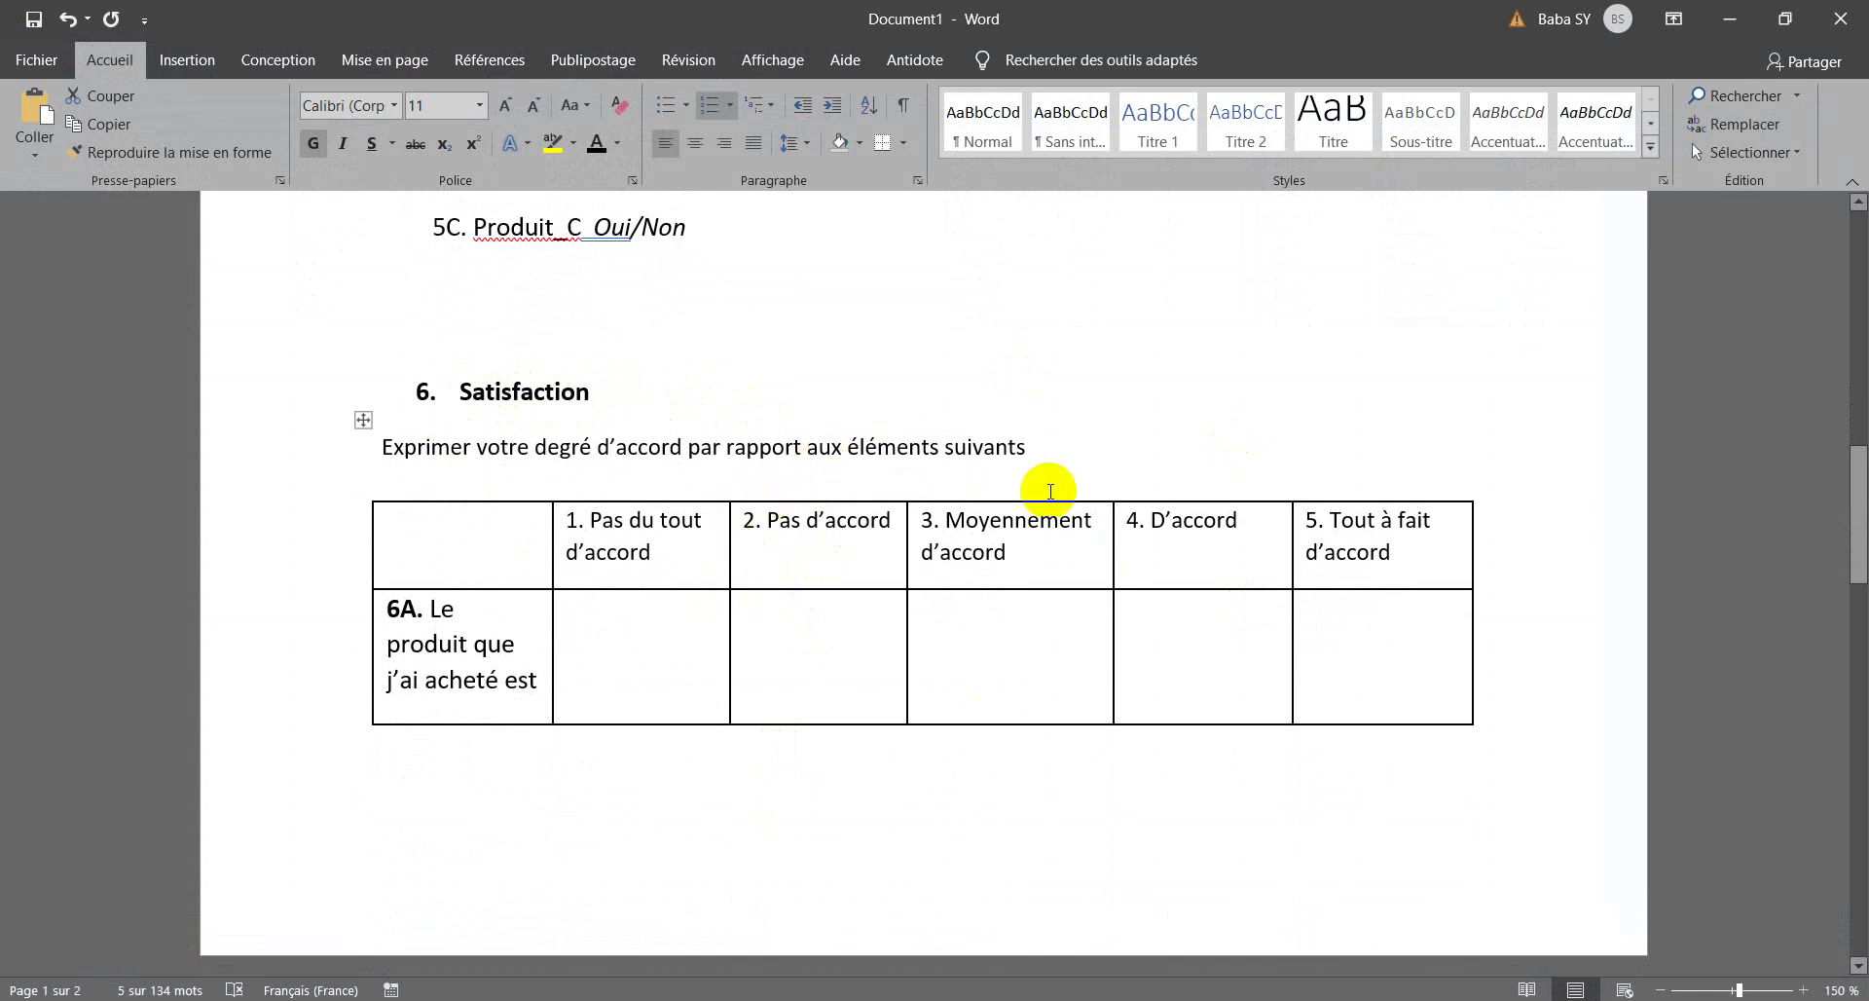
{"action": "scroll", "coordinate": [907, 620], "scroll_direction": "down", "scroll_amount": 3}
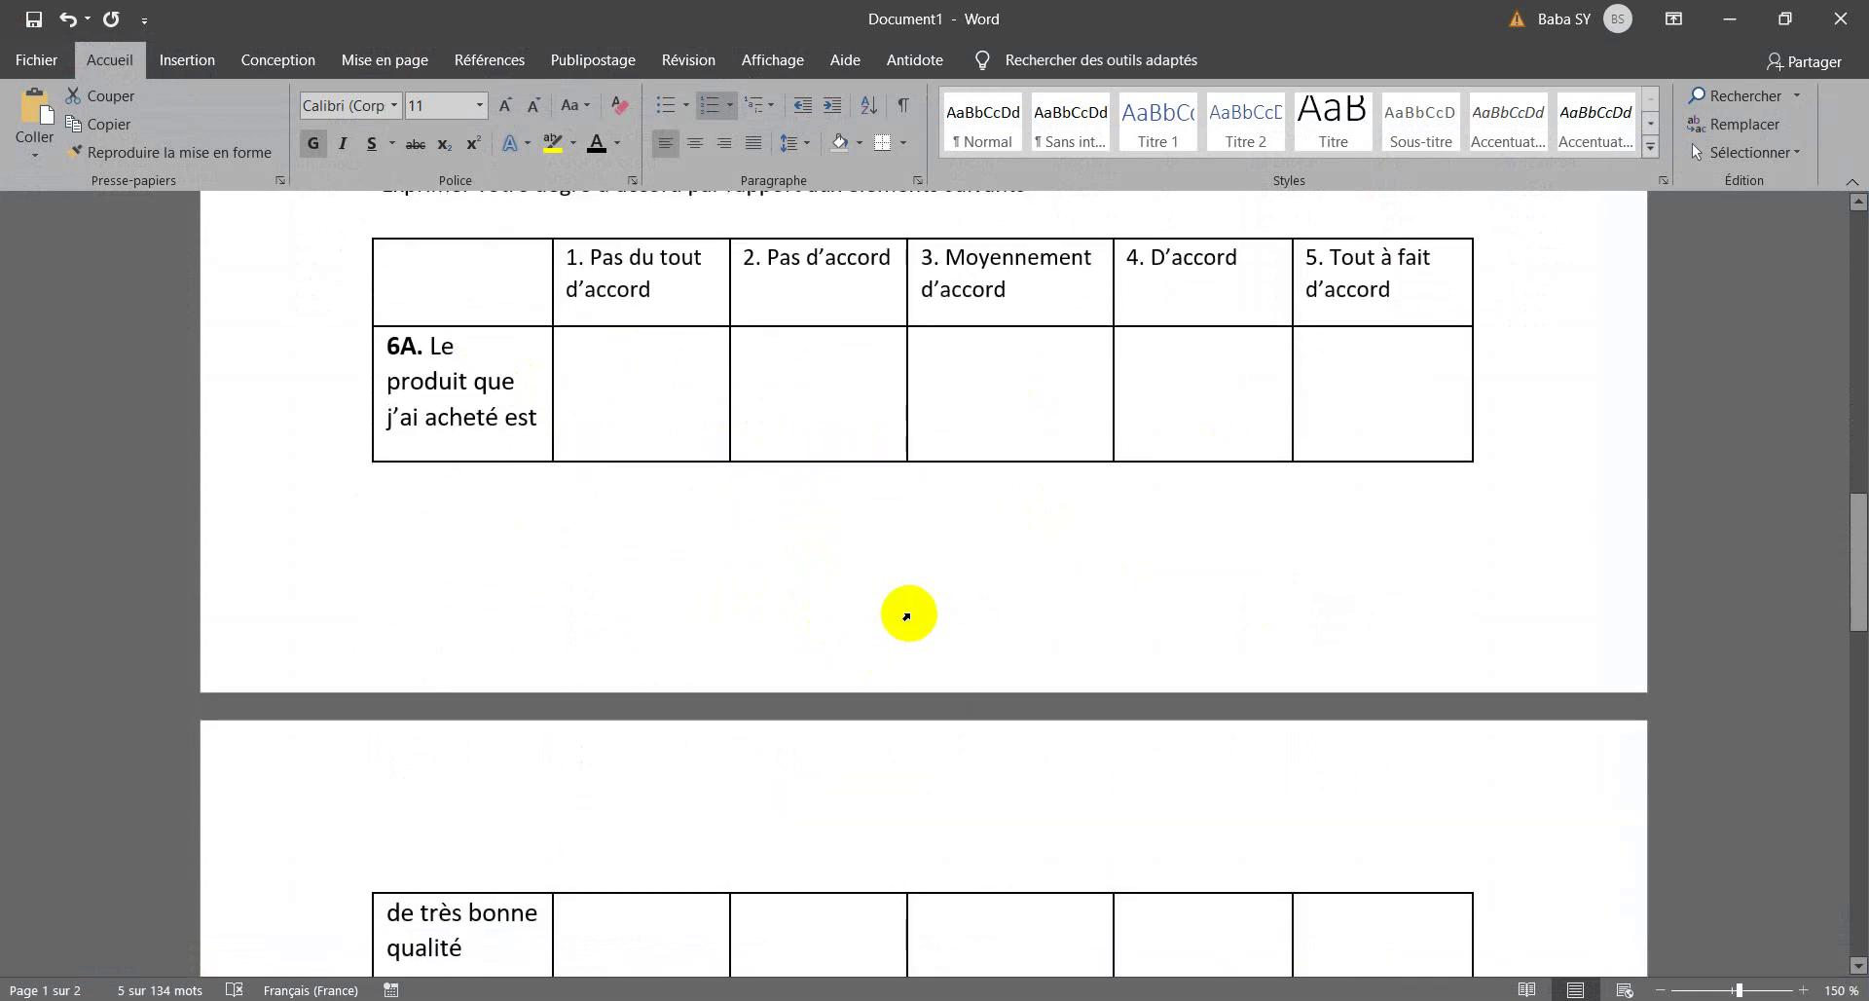
{"action": "scroll", "coordinate": [908, 615], "scroll_direction": "up", "scroll_amount": 6}
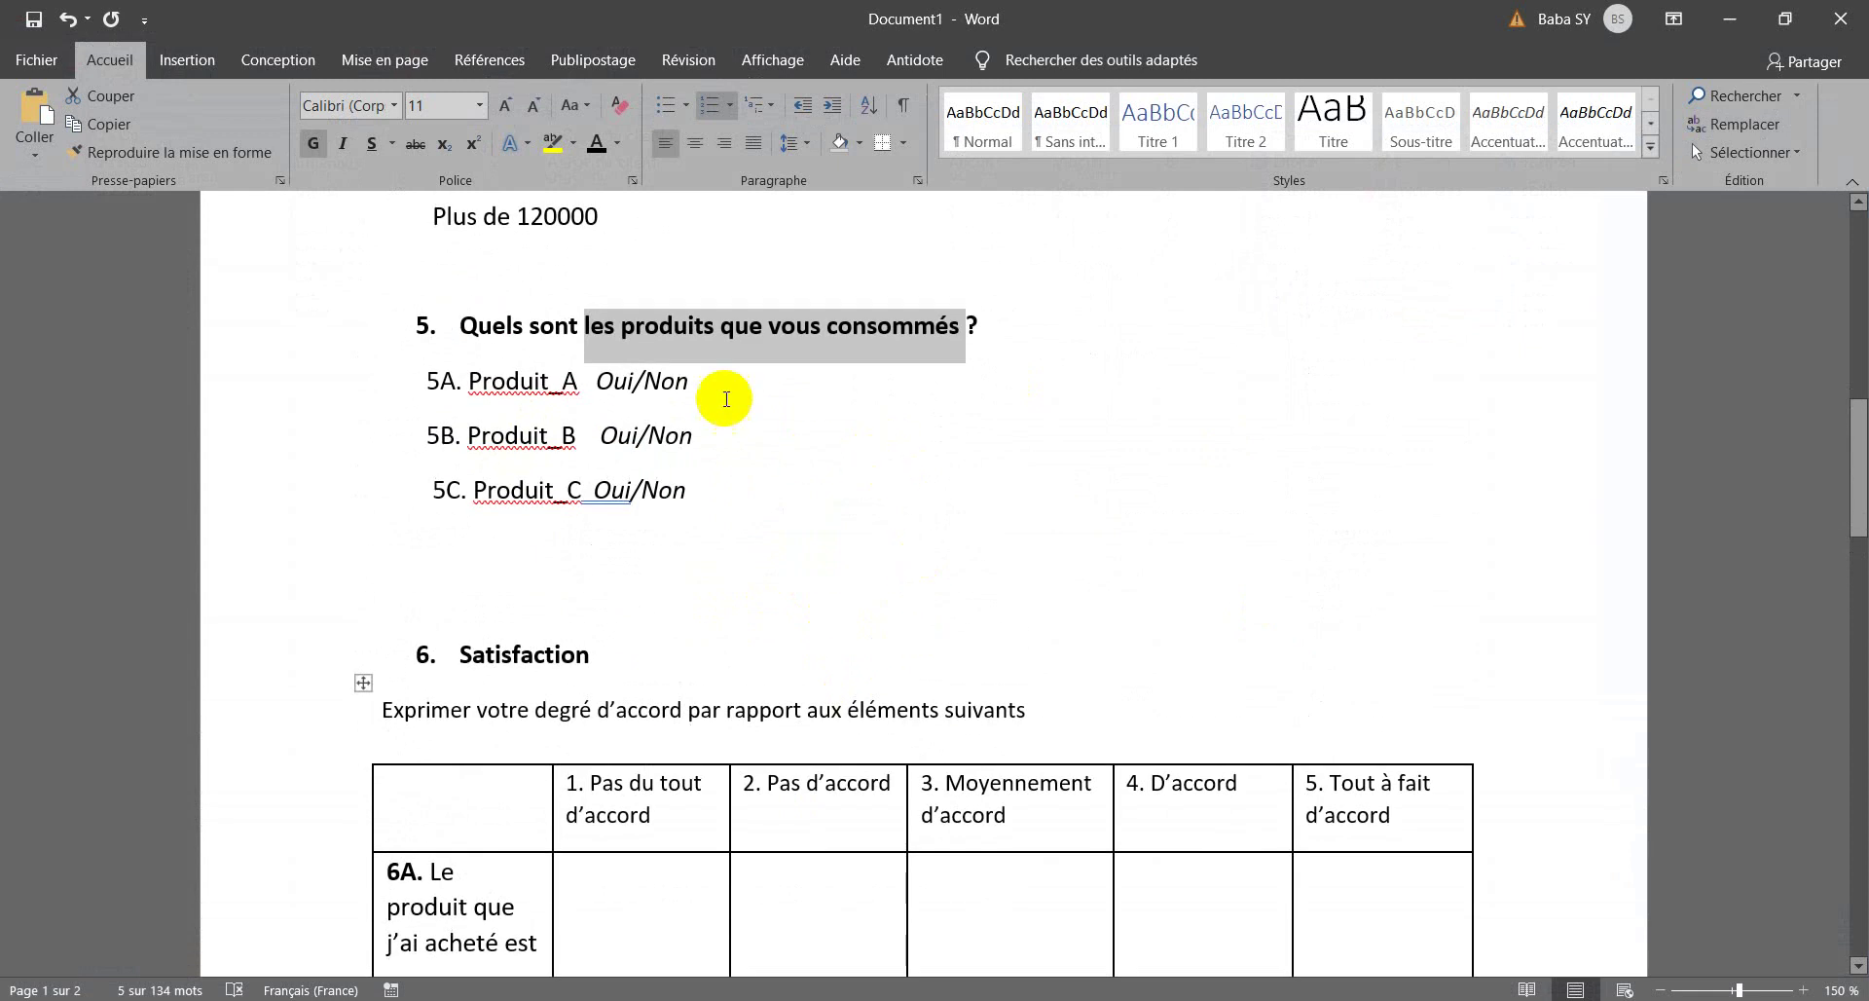
{"action": "scroll", "coordinate": [698, 553], "scroll_direction": "down", "scroll_amount": 5}
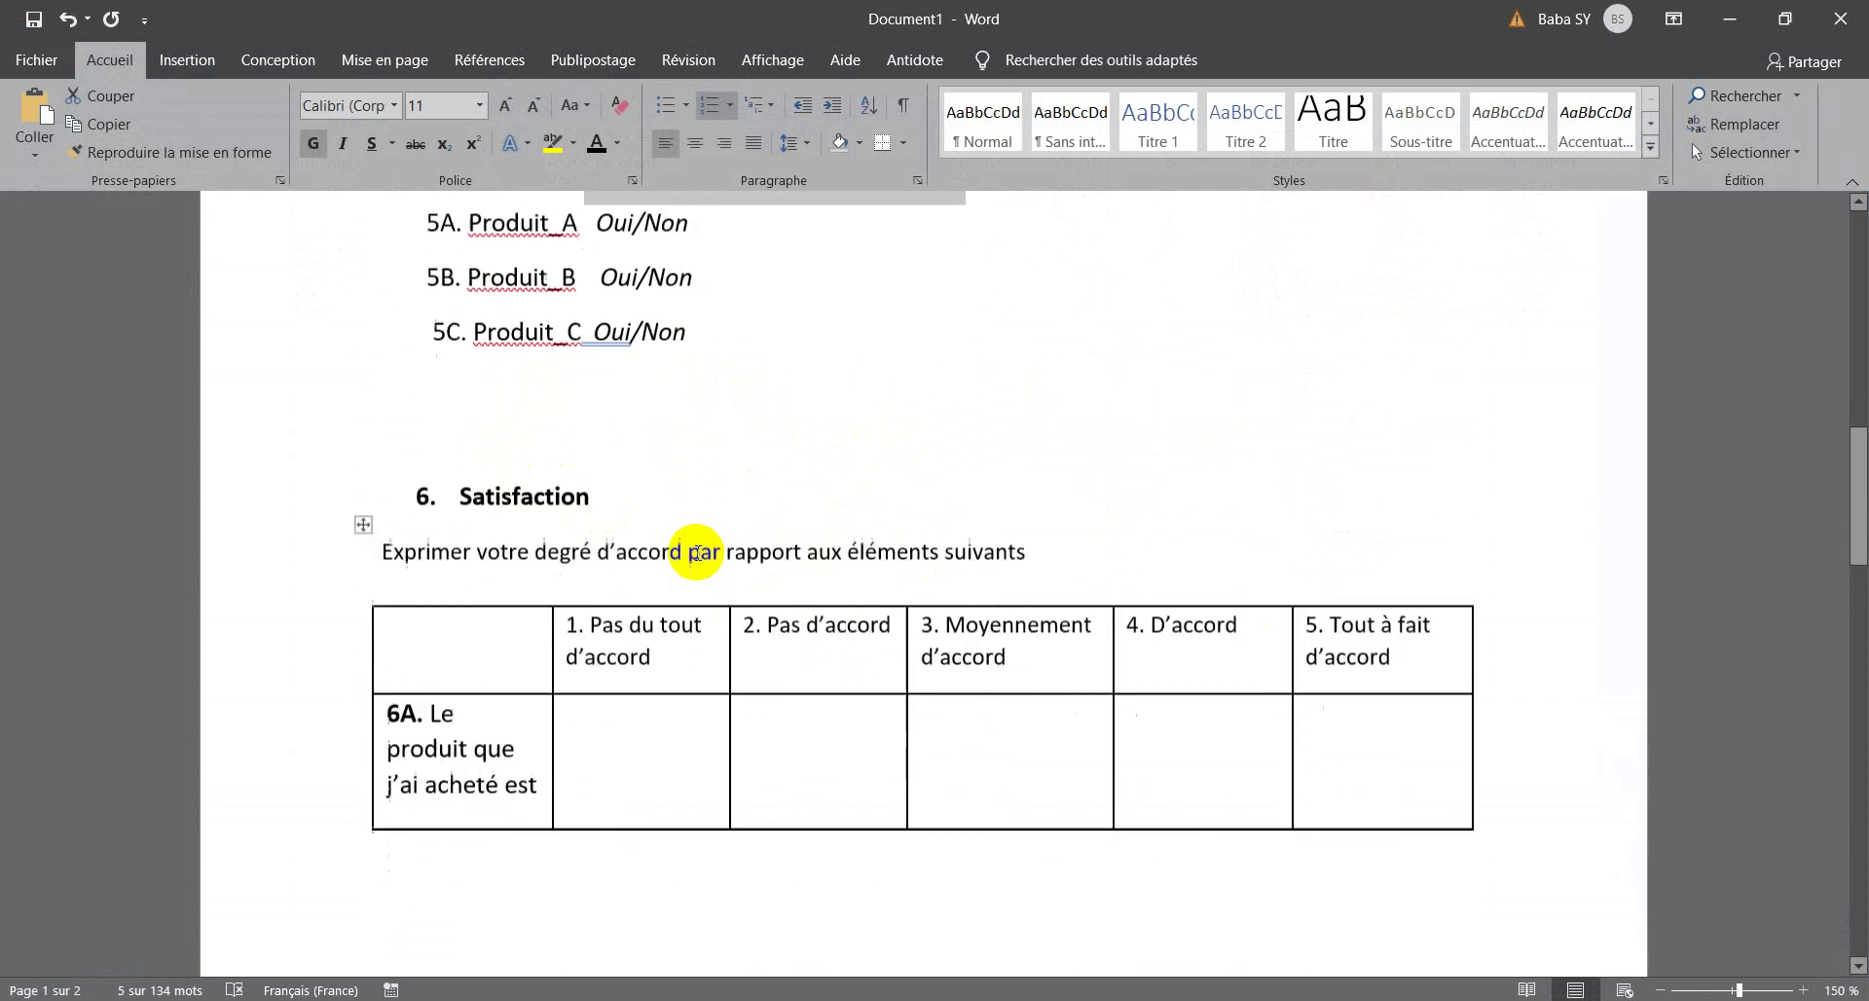
{"action": "scroll", "coordinate": [610, 405], "scroll_direction": "up", "scroll_amount": 2}
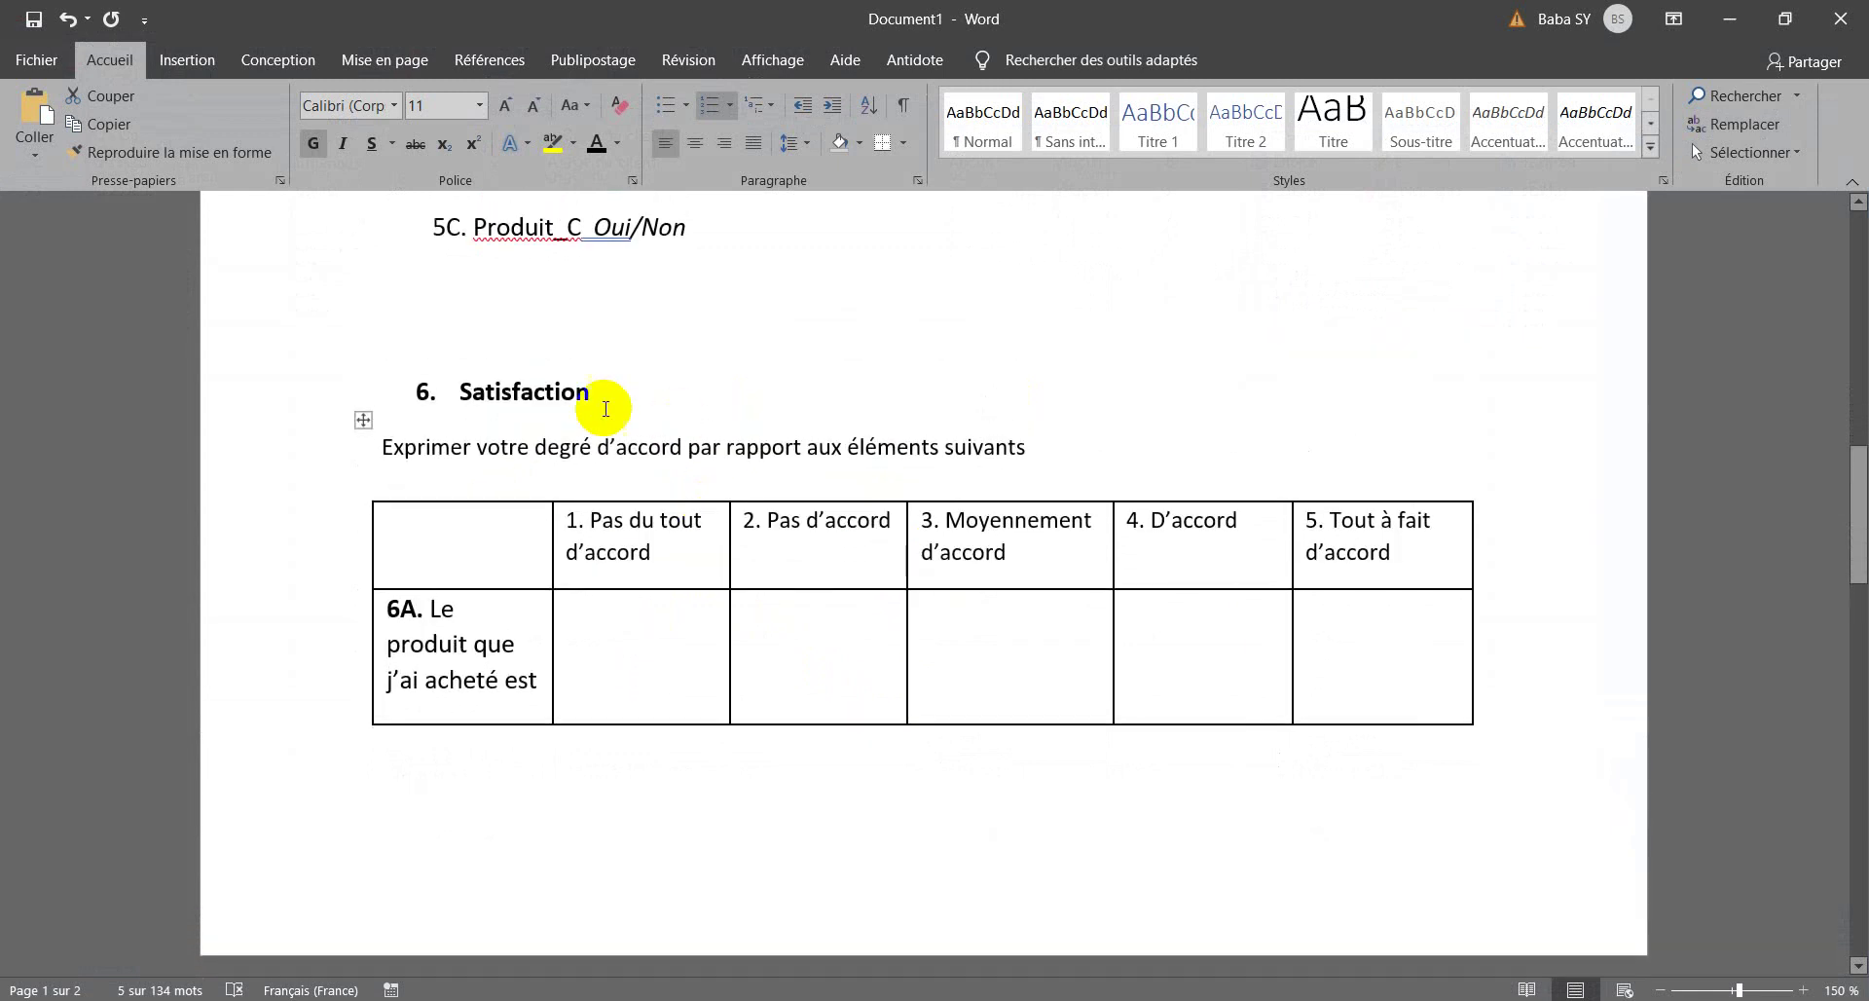
{"action": "scroll", "coordinate": [458, 584], "scroll_direction": "down", "scroll_amount": 1}
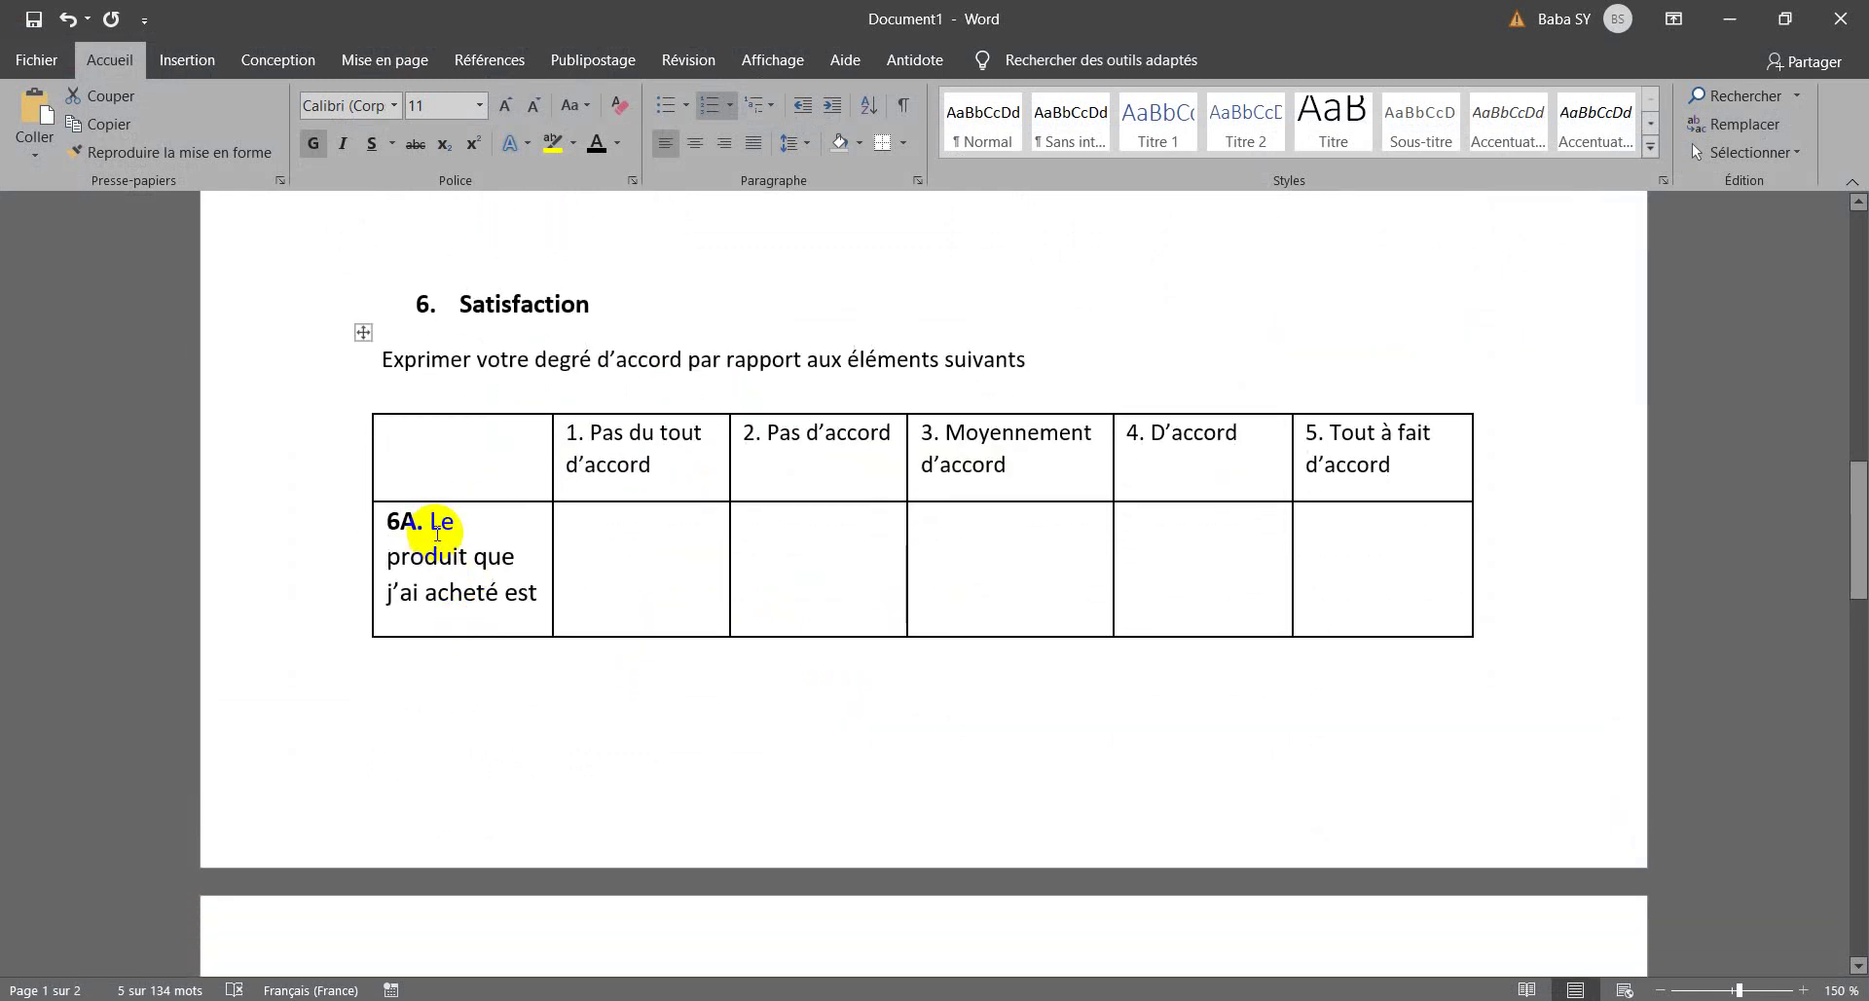
{"action": "scroll", "coordinate": [437, 533], "scroll_direction": "down", "scroll_amount": 5}
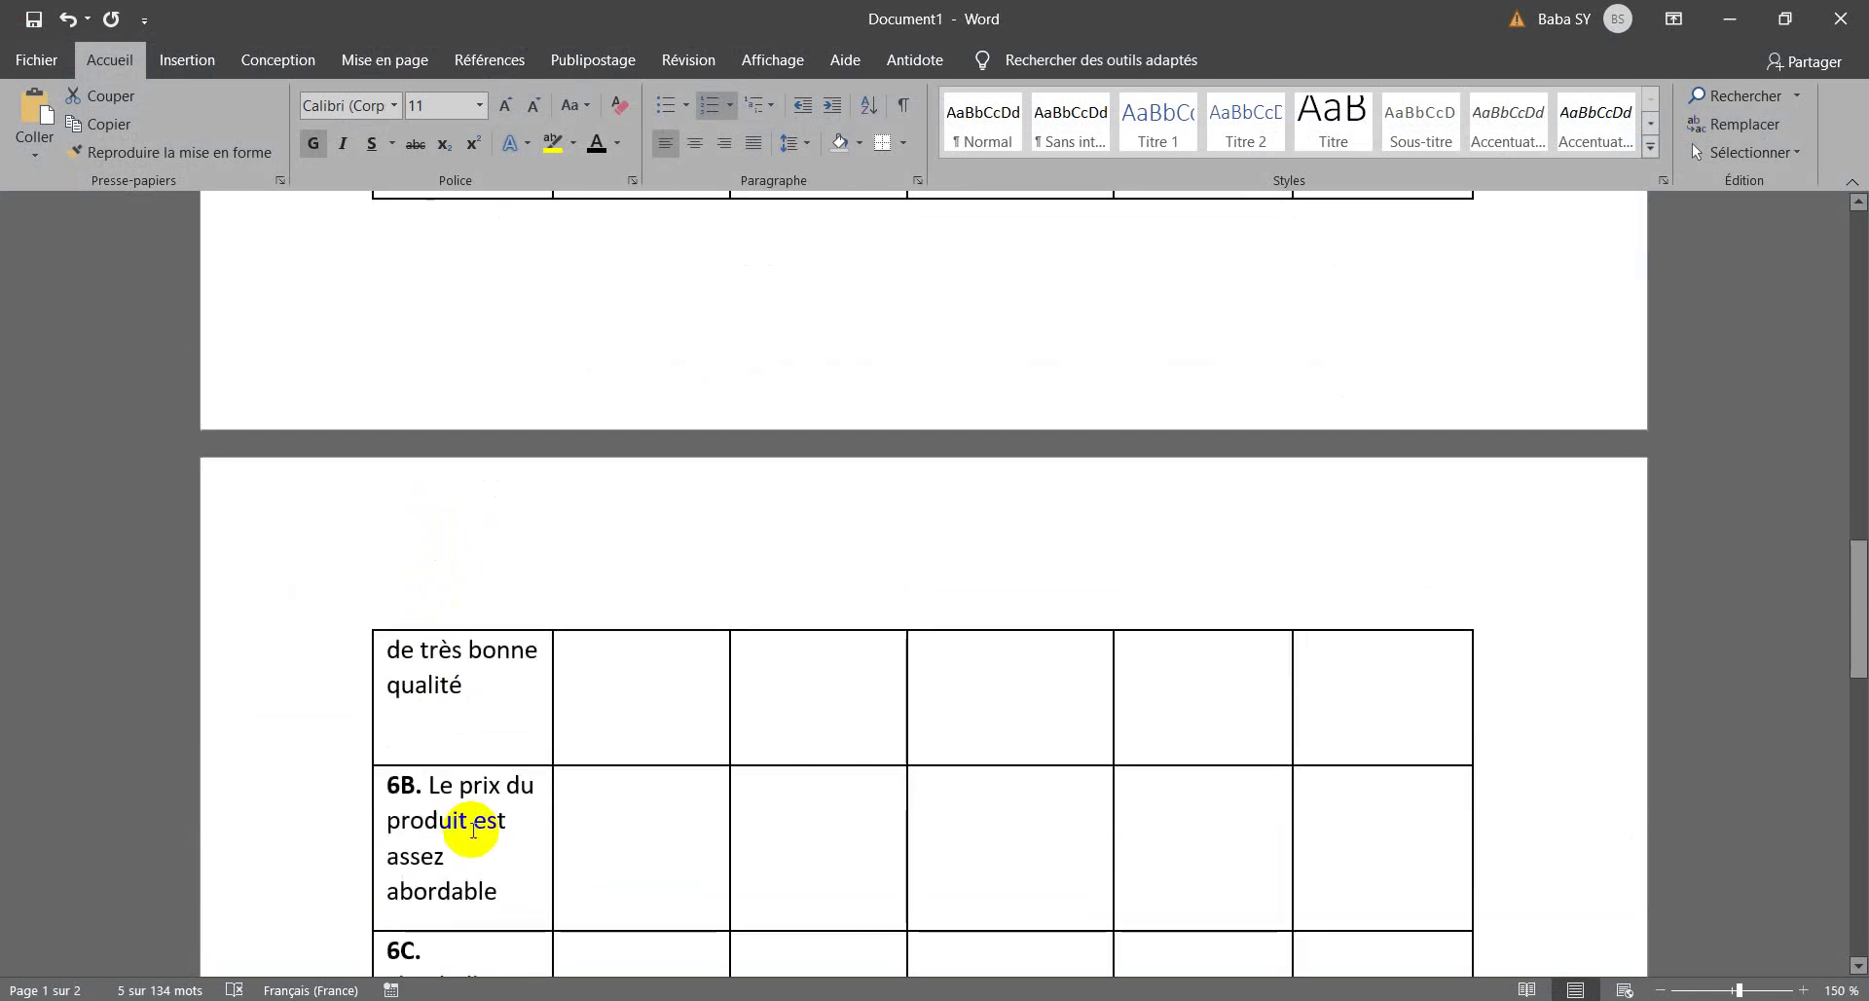
{"action": "scroll", "coordinate": [492, 526], "scroll_direction": "up", "scroll_amount": 4}
{"action": "scroll", "coordinate": [457, 633], "scroll_direction": "down", "scroll_amount": 5}
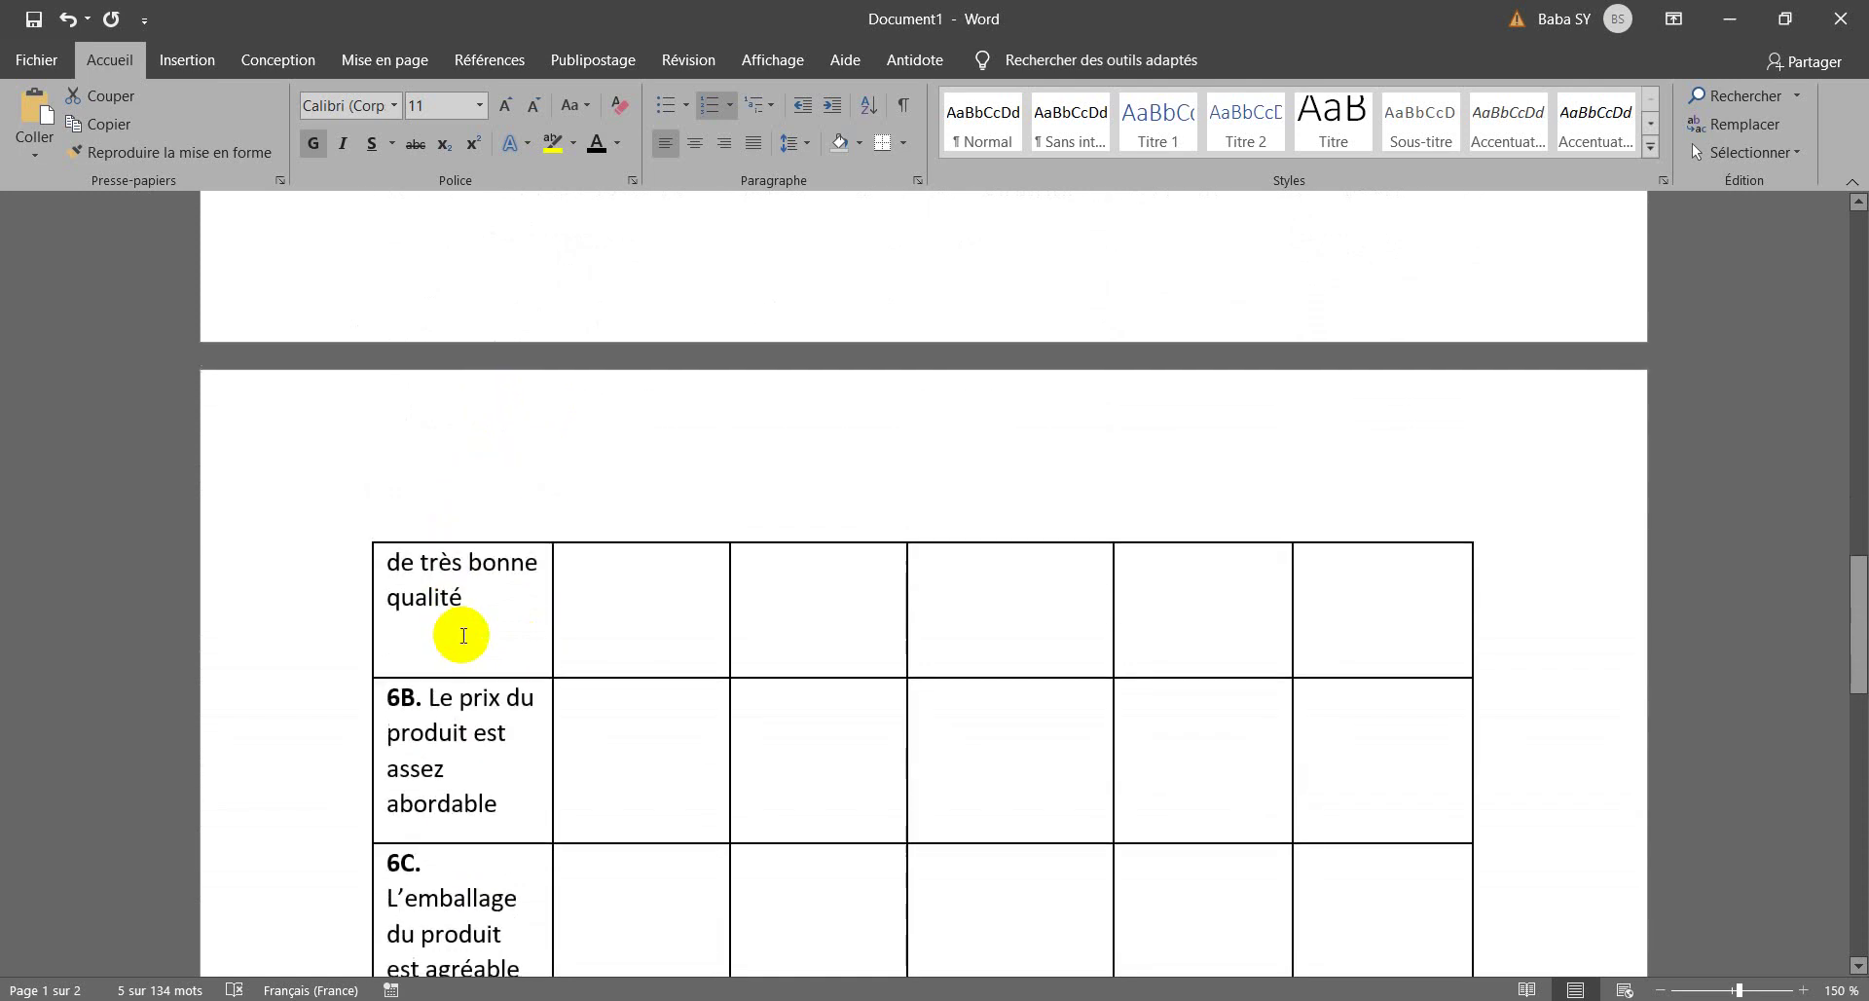
{"action": "scroll", "coordinate": [575, 775], "scroll_direction": "up", "scroll_amount": 4}
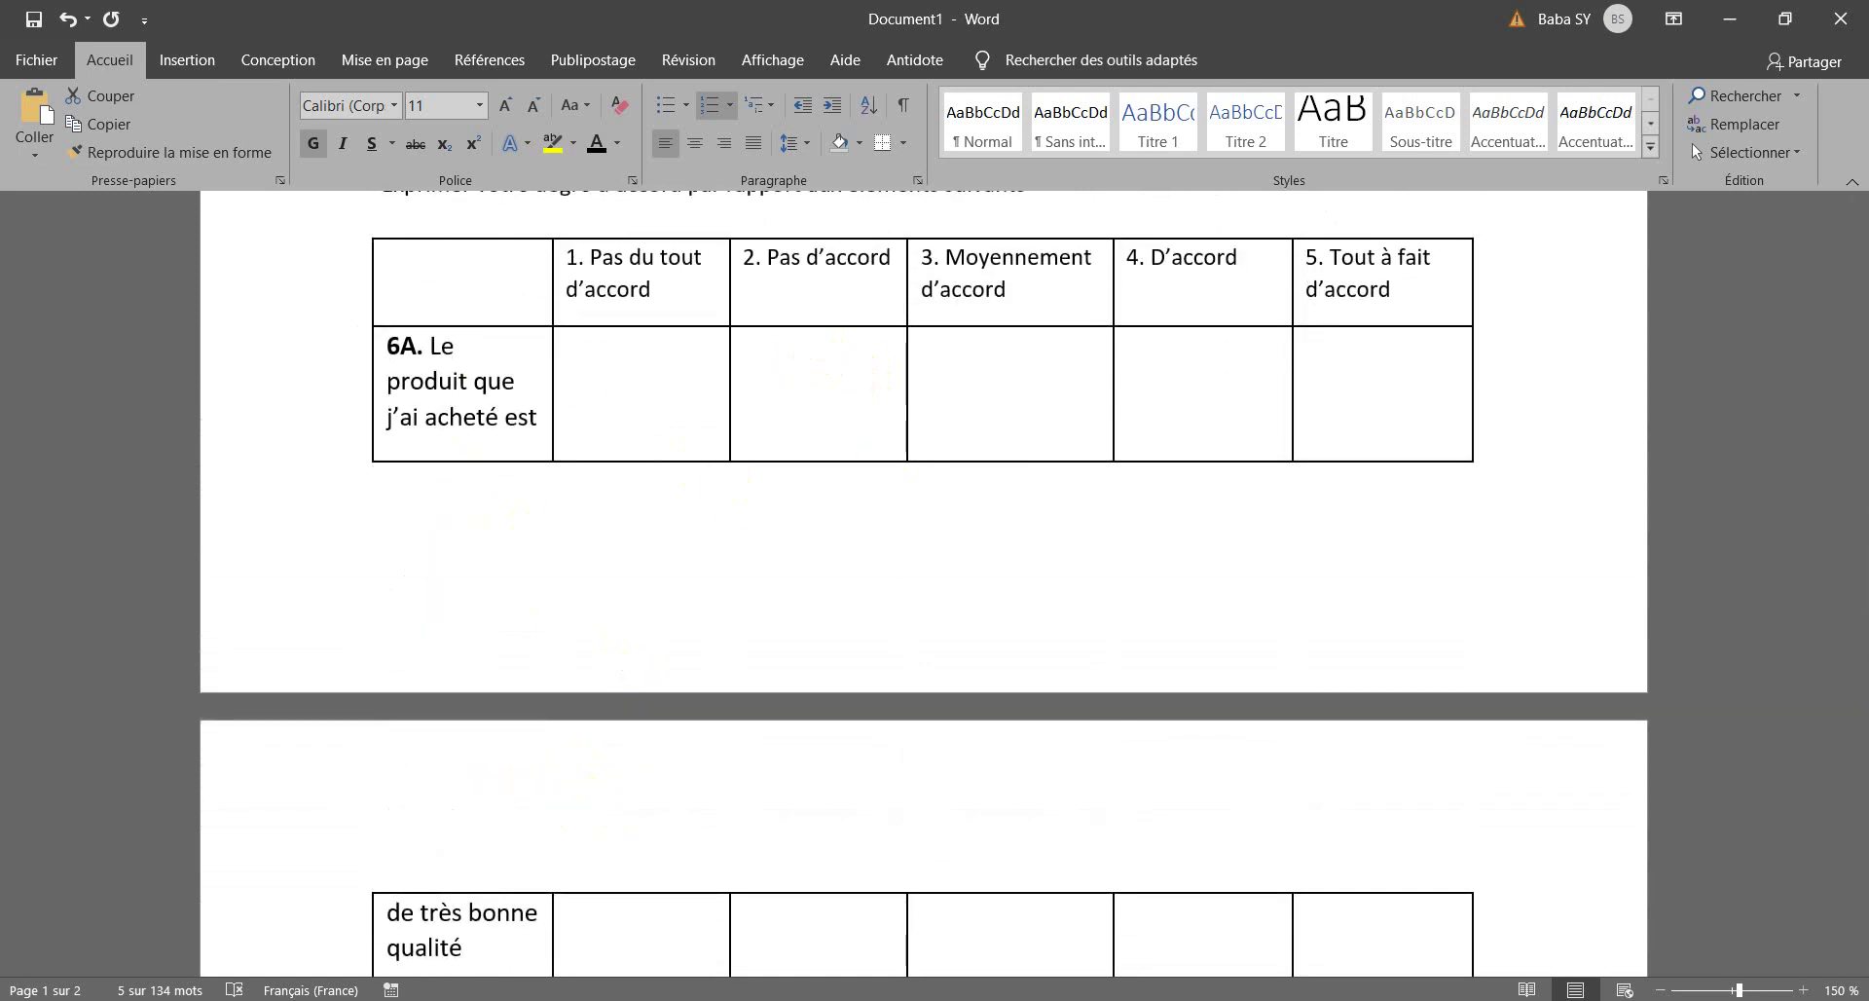
Switch to SPSS and try to name the eighth variable "Q6.", rechecking statement 6A in the Word questionnaire
{"action": "mouse_move", "coordinate": [448, 1000]}
{"action": "left_click", "coordinate": [382, 946]}
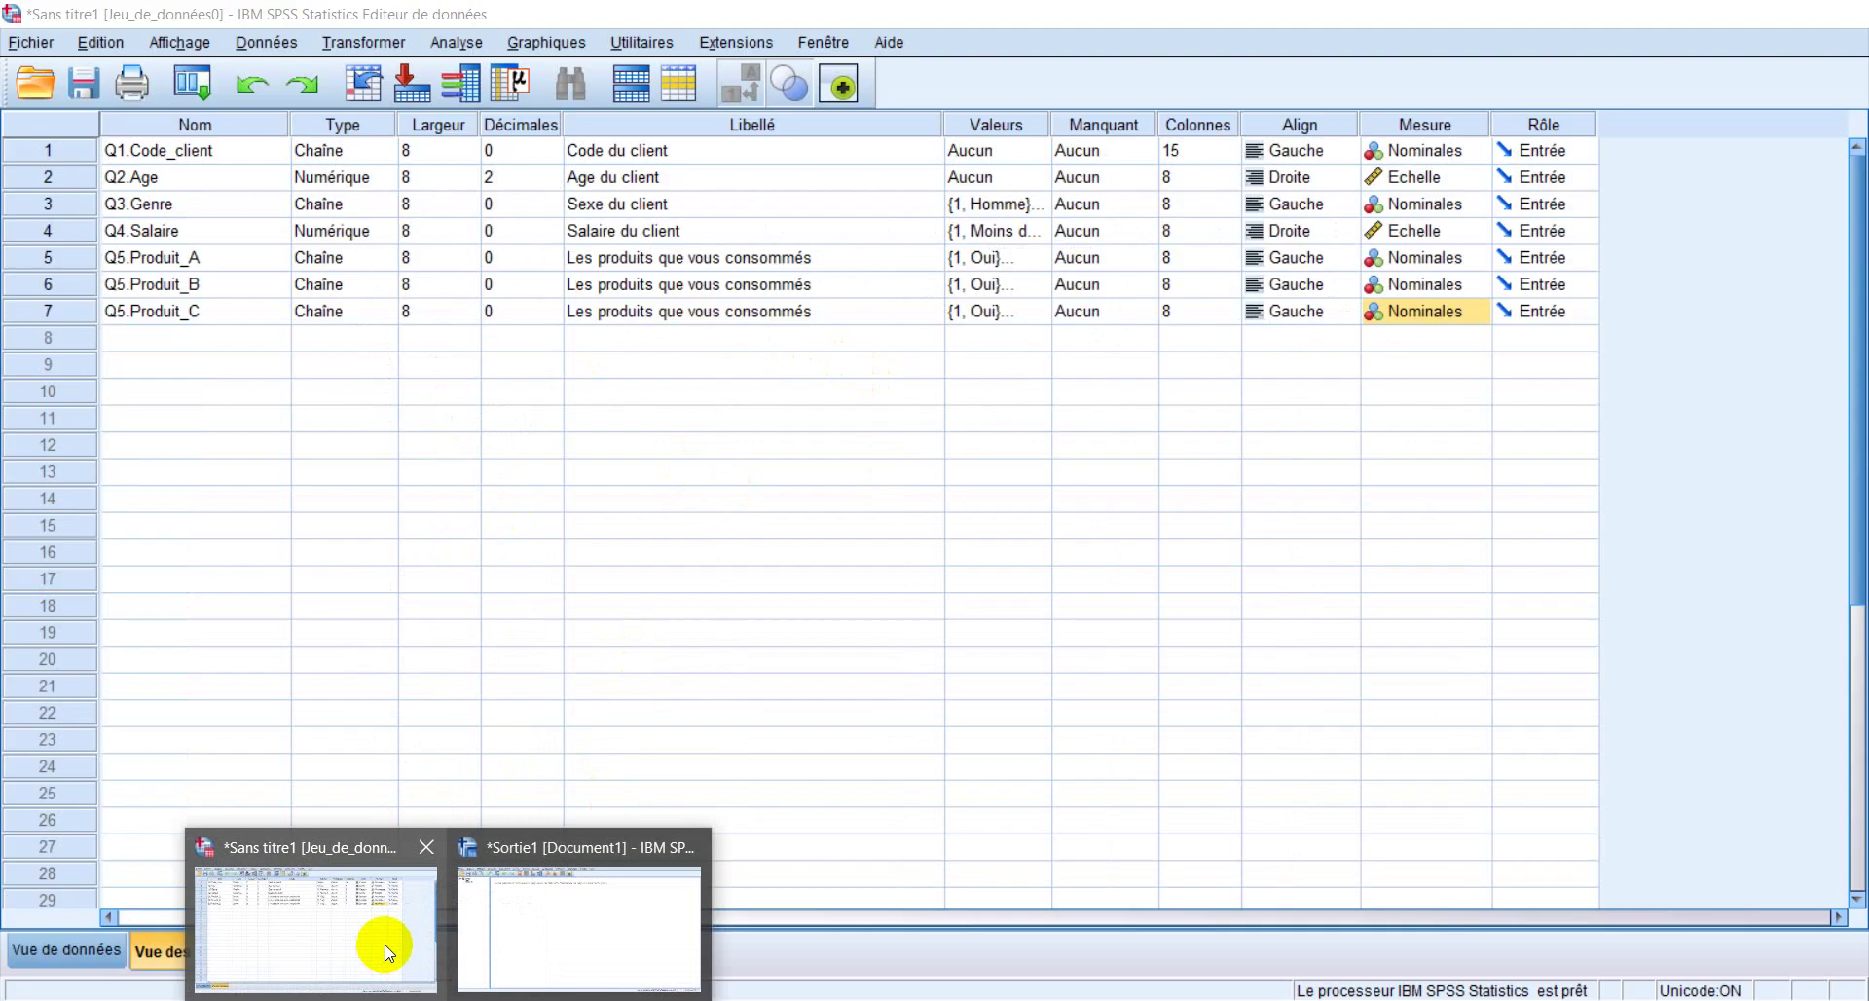
{"action": "left_click", "coordinate": [186, 335]}
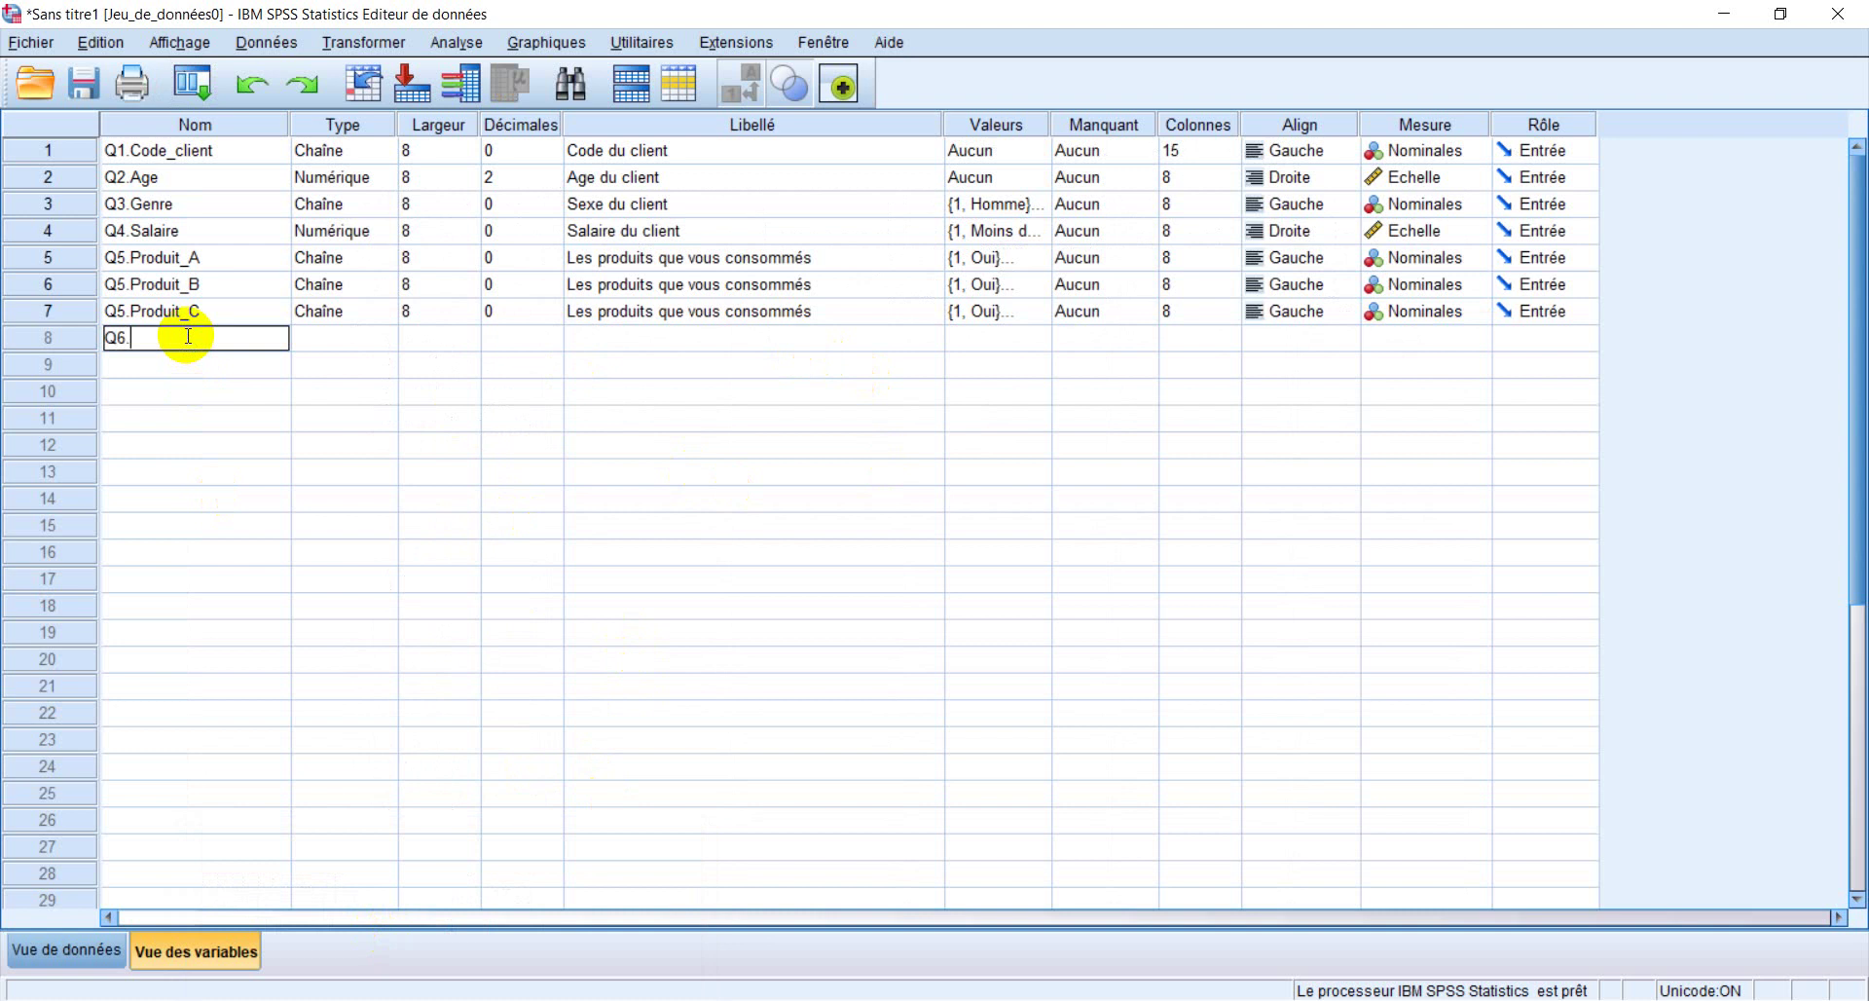
{"action": "left_click", "coordinate": [403, 999]}
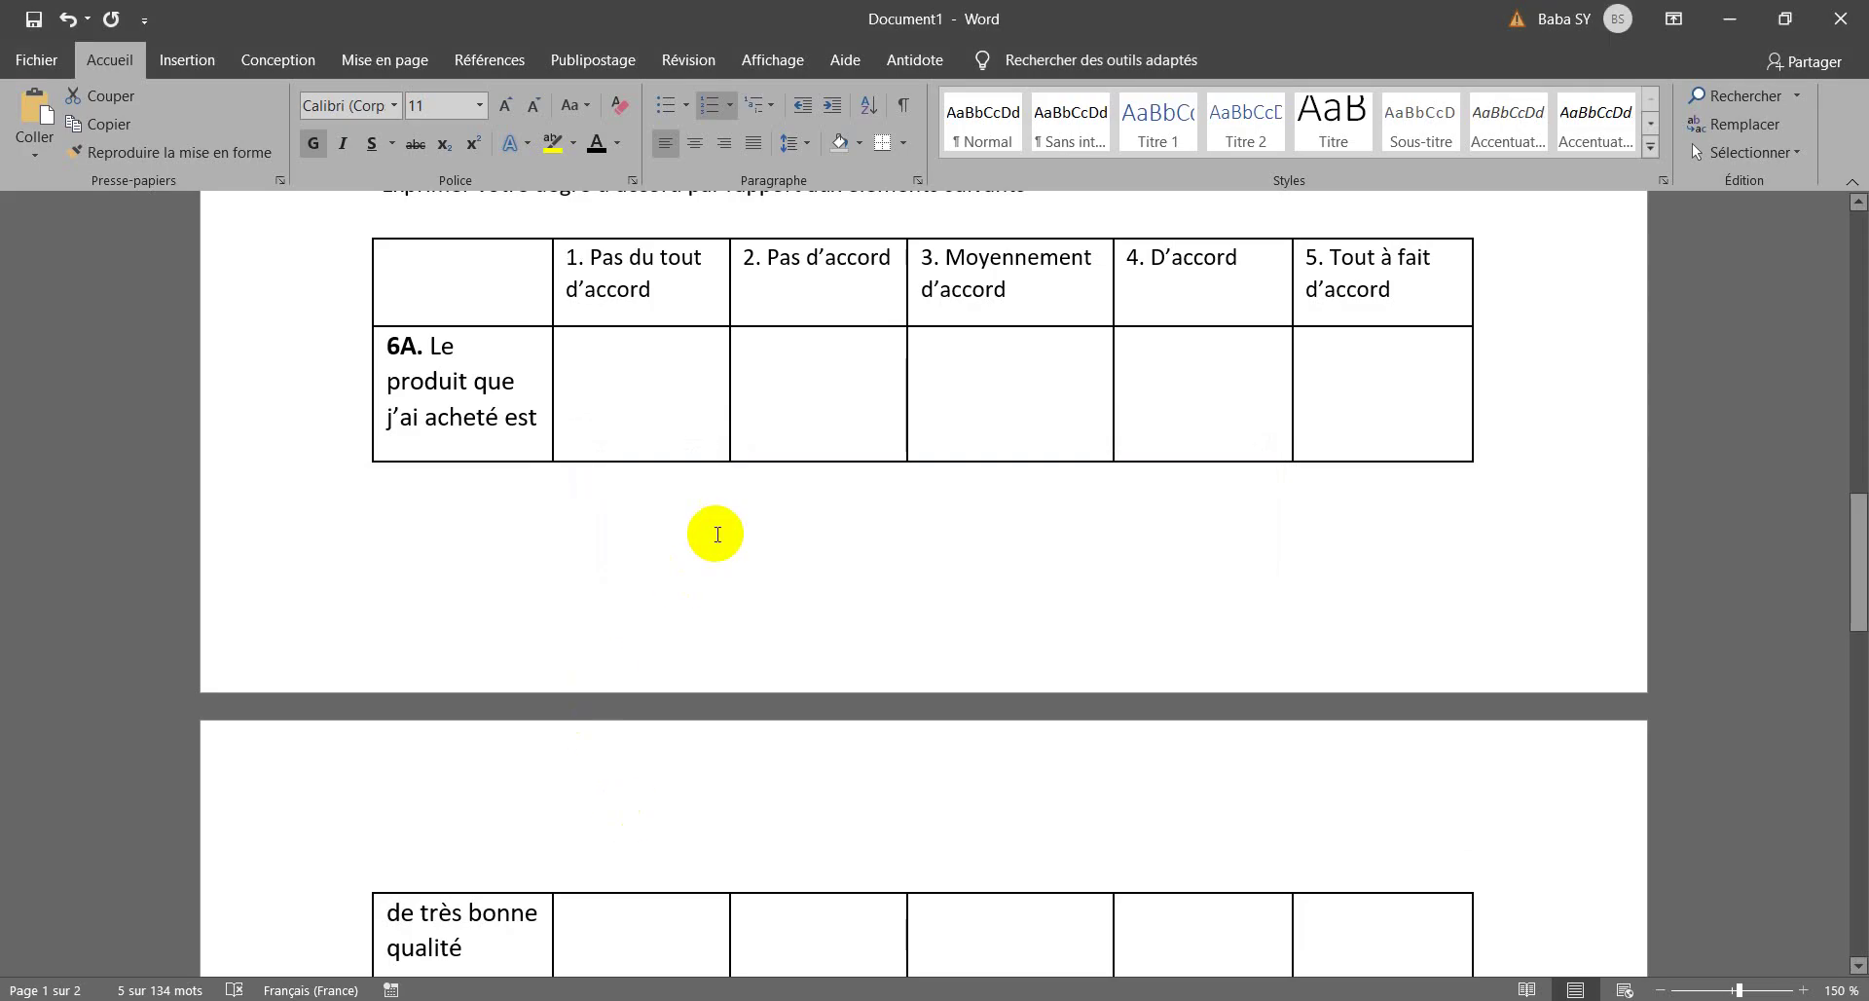
{"action": "scroll", "coordinate": [717, 534], "scroll_direction": "up", "scroll_amount": 4}
{"action": "scroll", "coordinate": [711, 535], "scroll_direction": "down", "scroll_amount": 3}
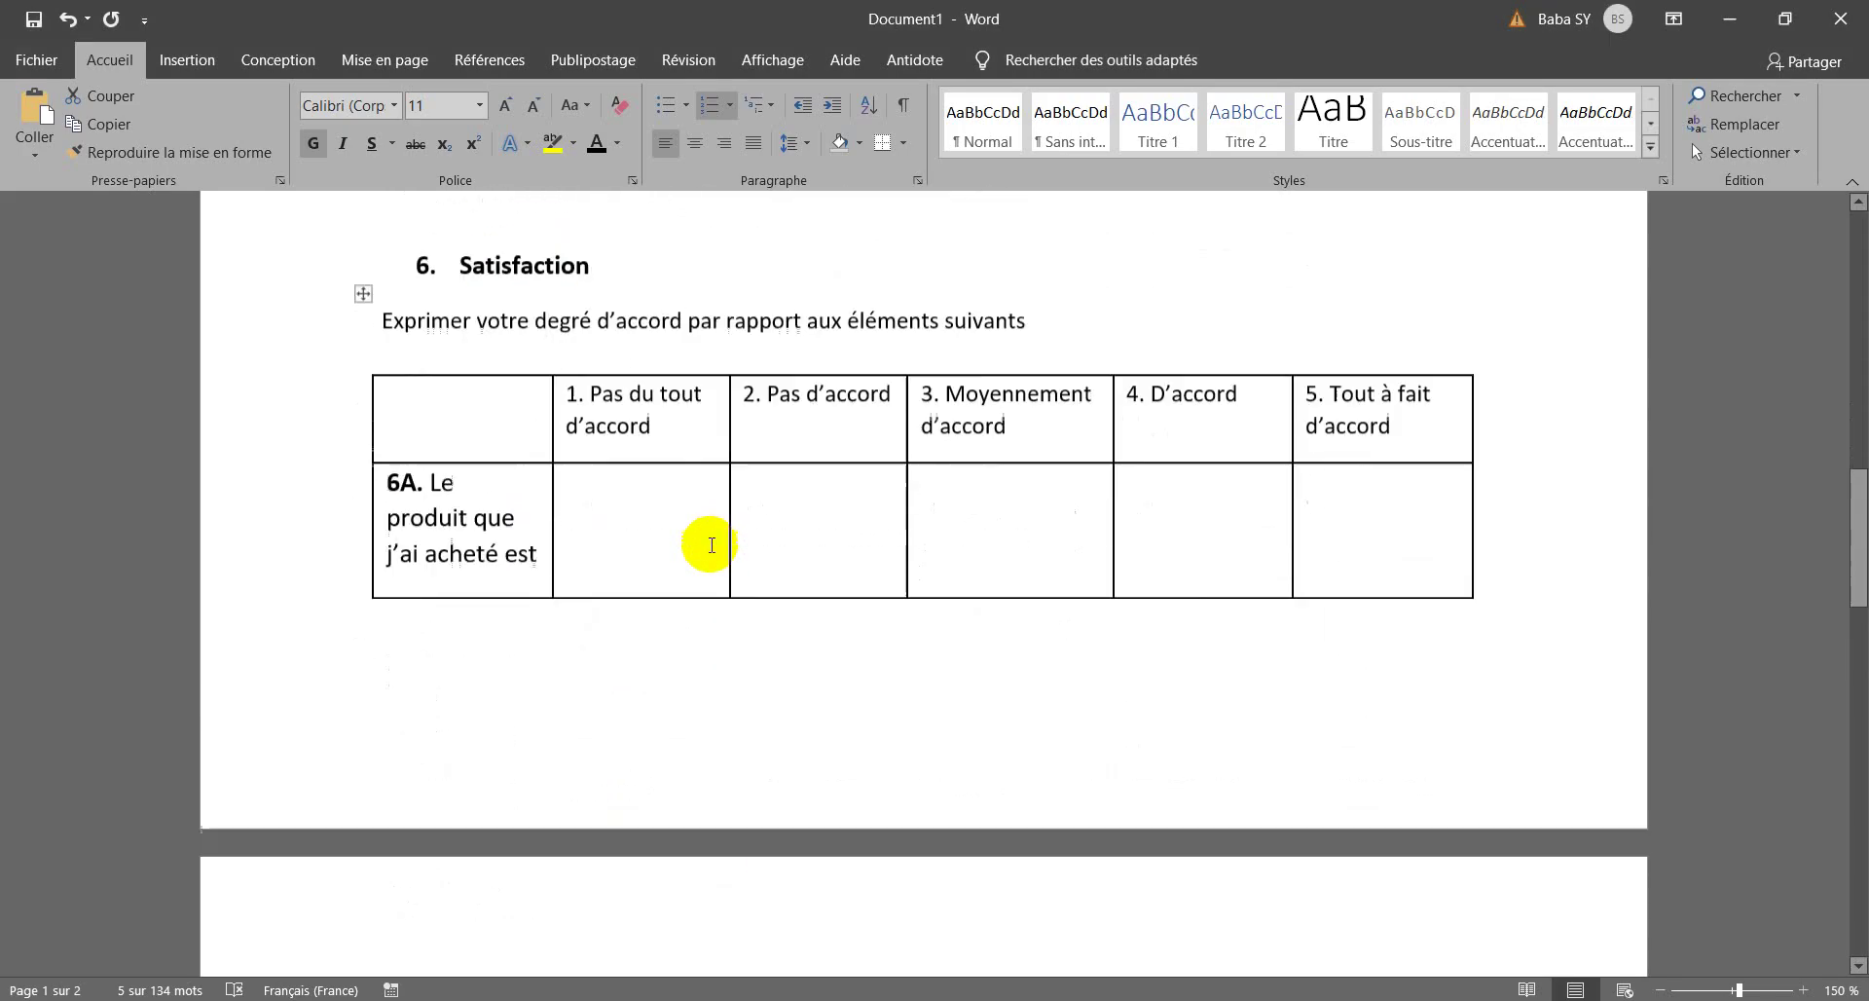
{"action": "scroll", "coordinate": [711, 545], "scroll_direction": "down", "scroll_amount": 1}
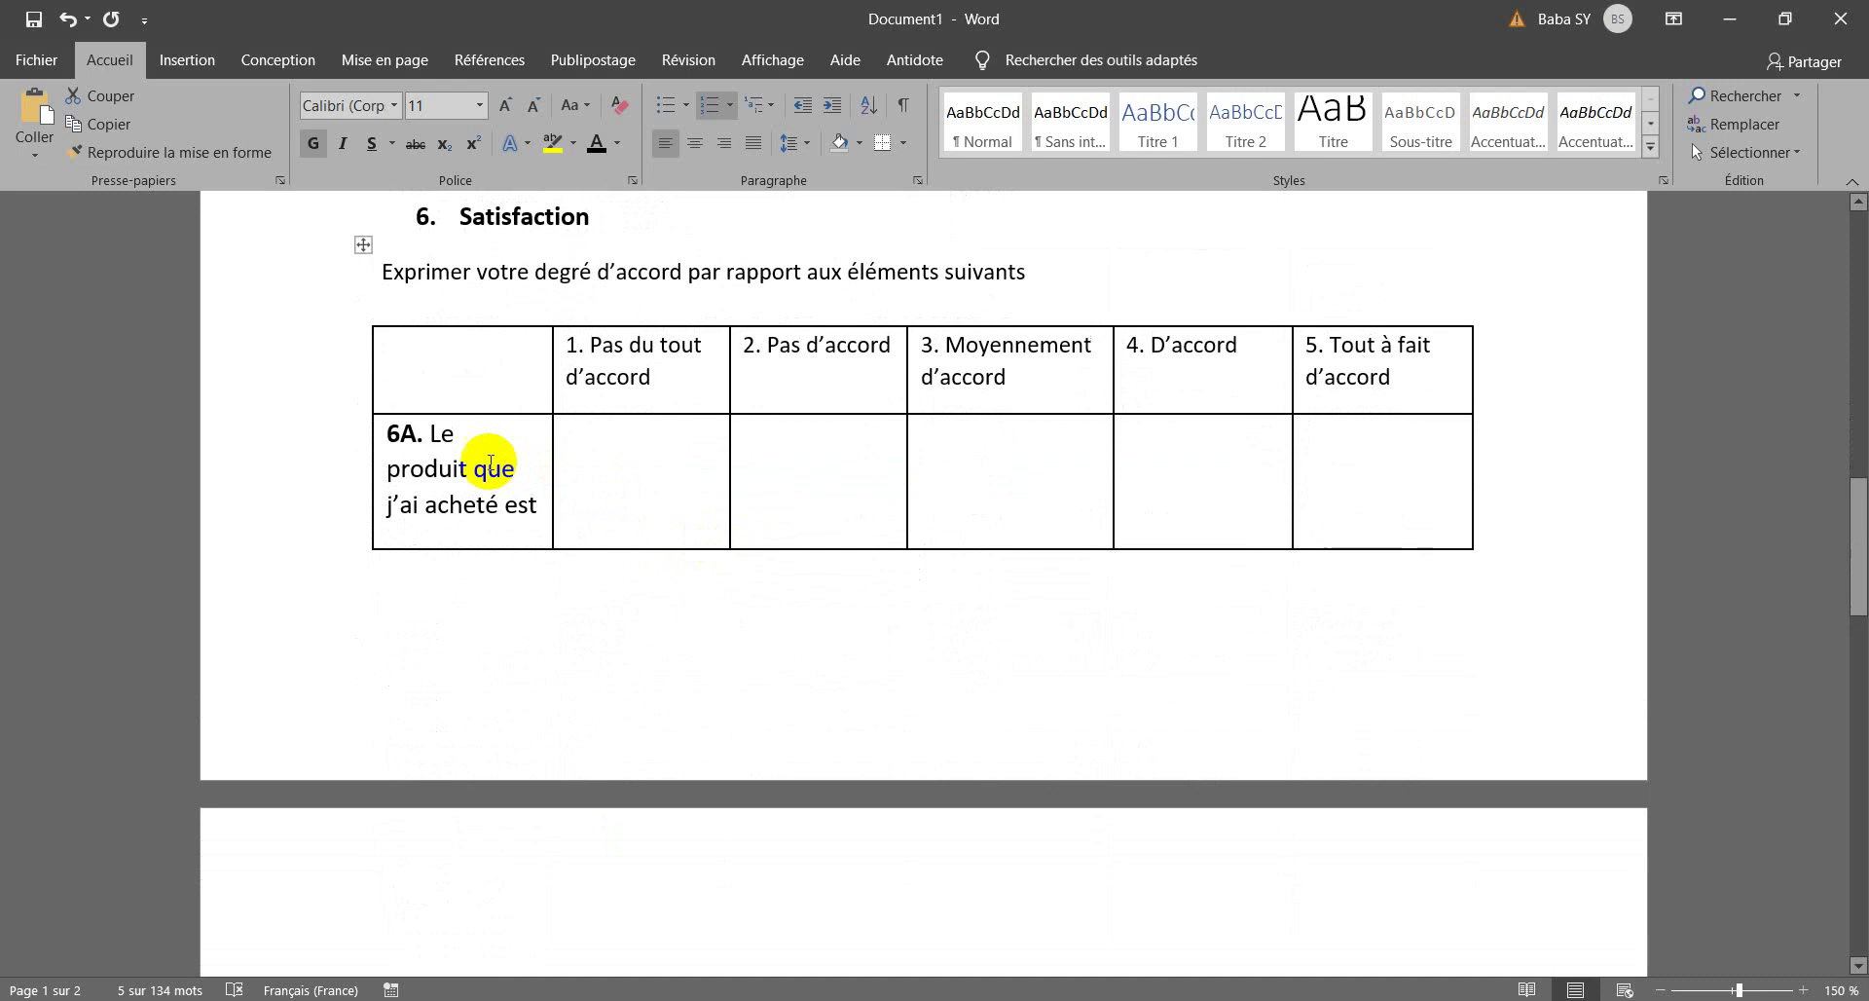
{"action": "mouse_move", "coordinate": [750, 1000]}
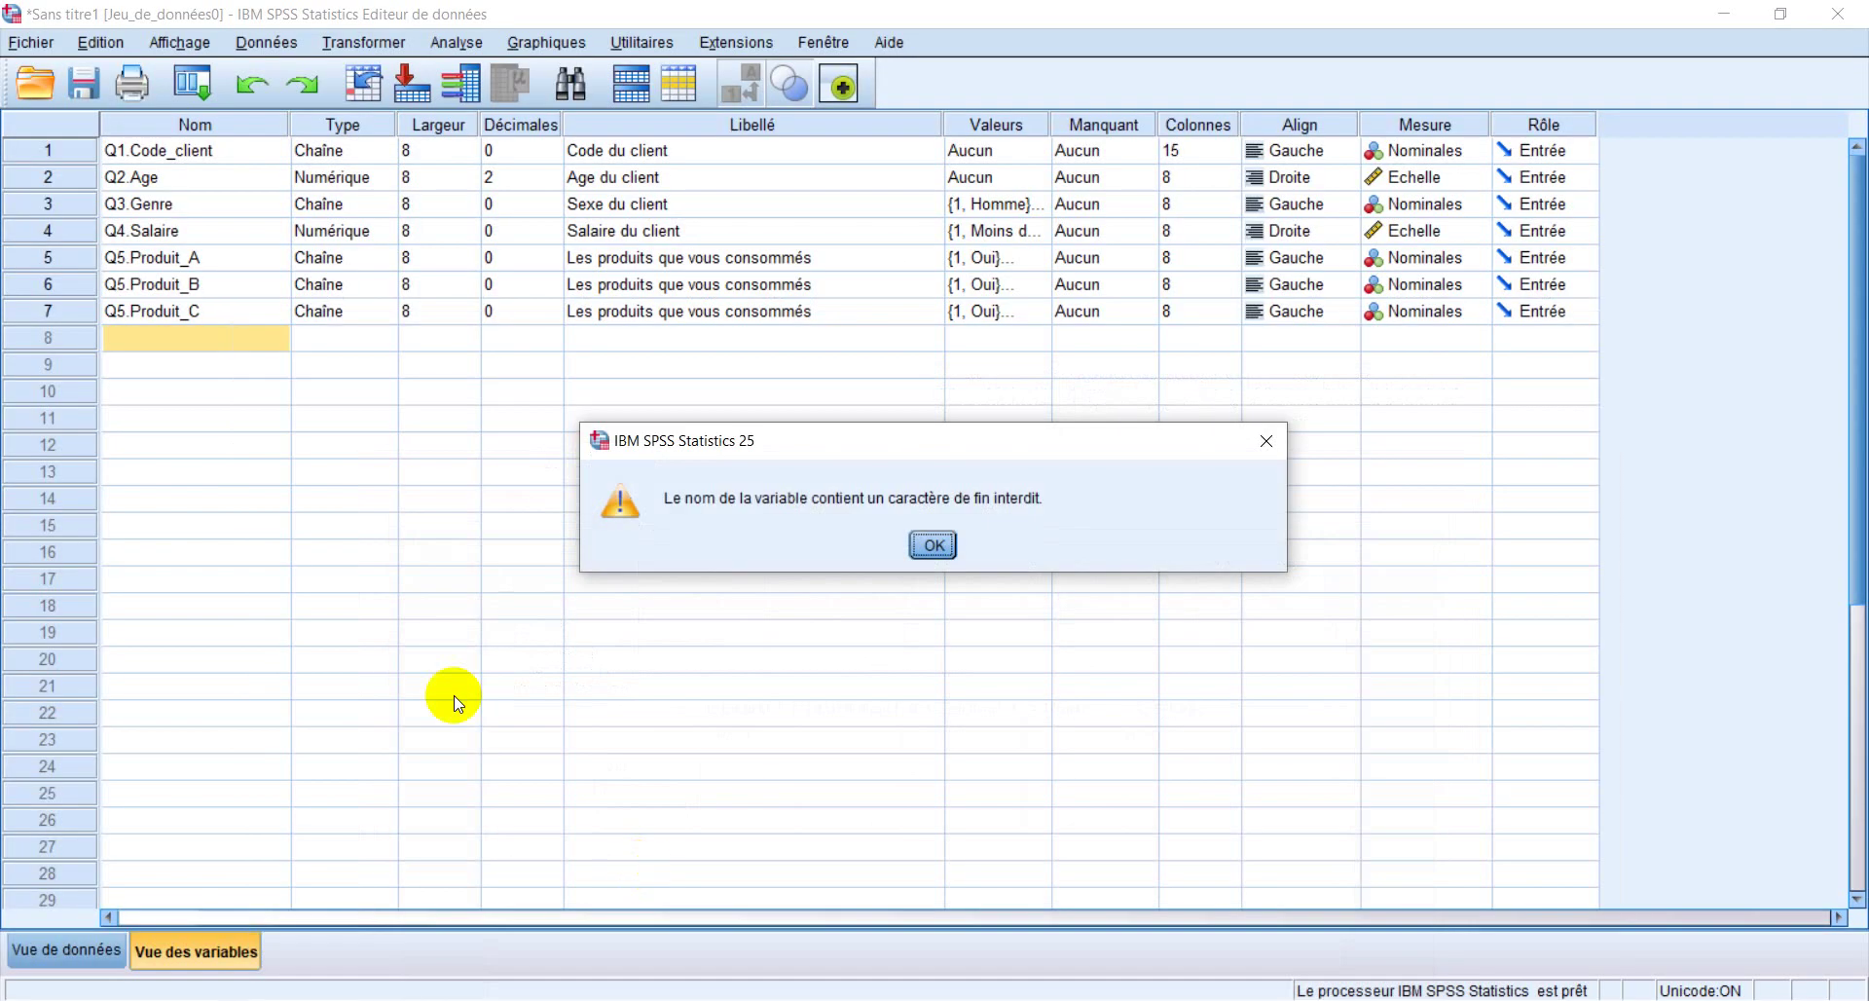
{"action": "left_click", "coordinate": [190, 331]}
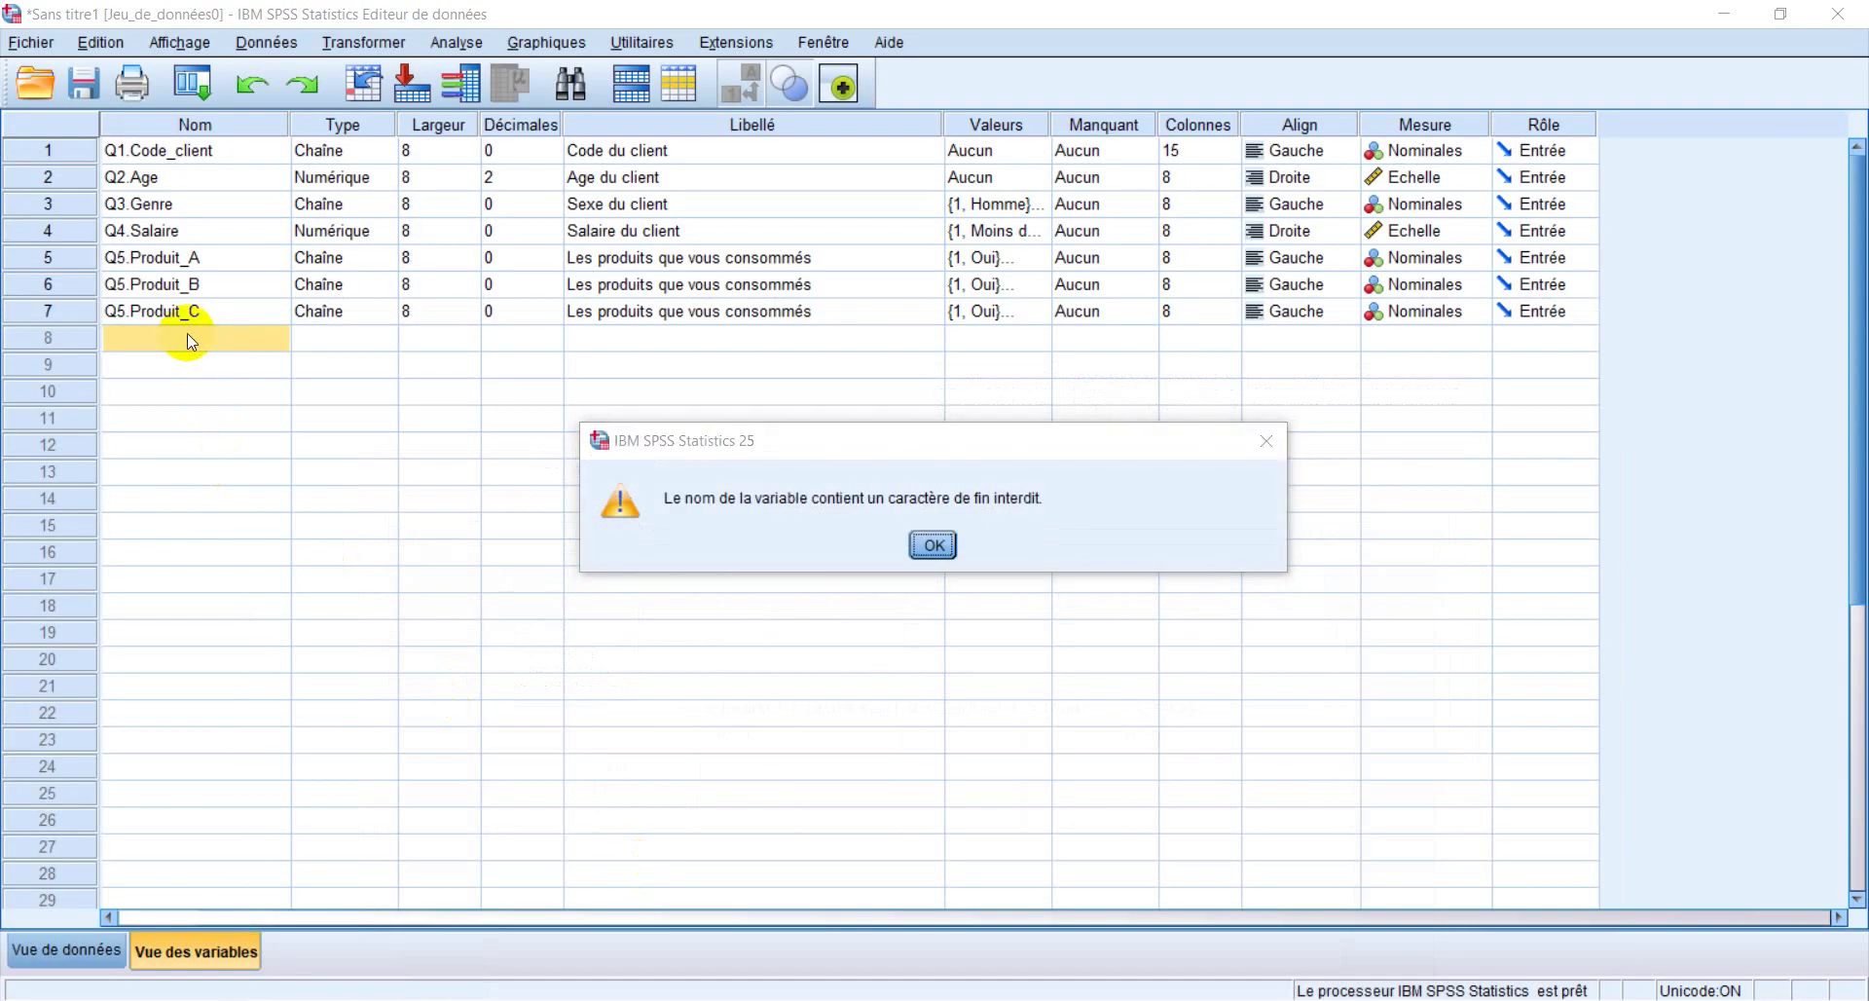
{"action": "left_click", "coordinate": [1266, 443]}
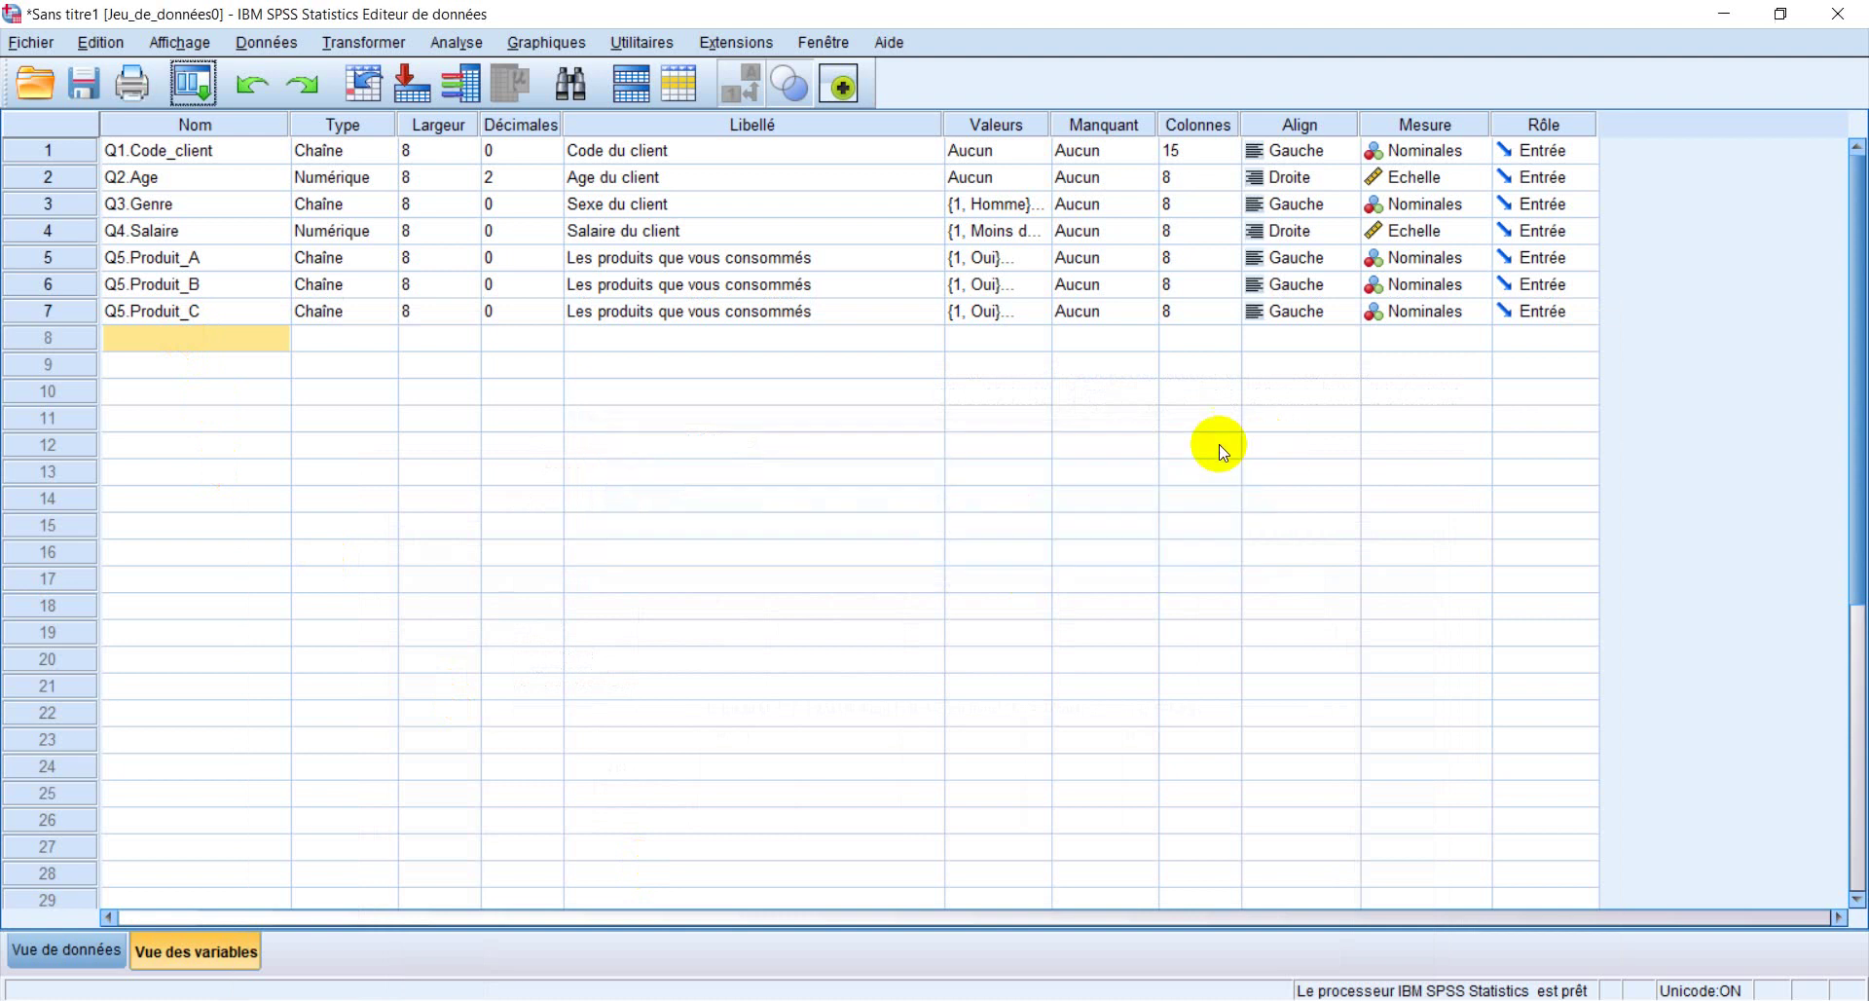
Define the eighth variable in SPSS with the name "Q6.Produit_acheté"
{"action": "left_click", "coordinate": [174, 334]}
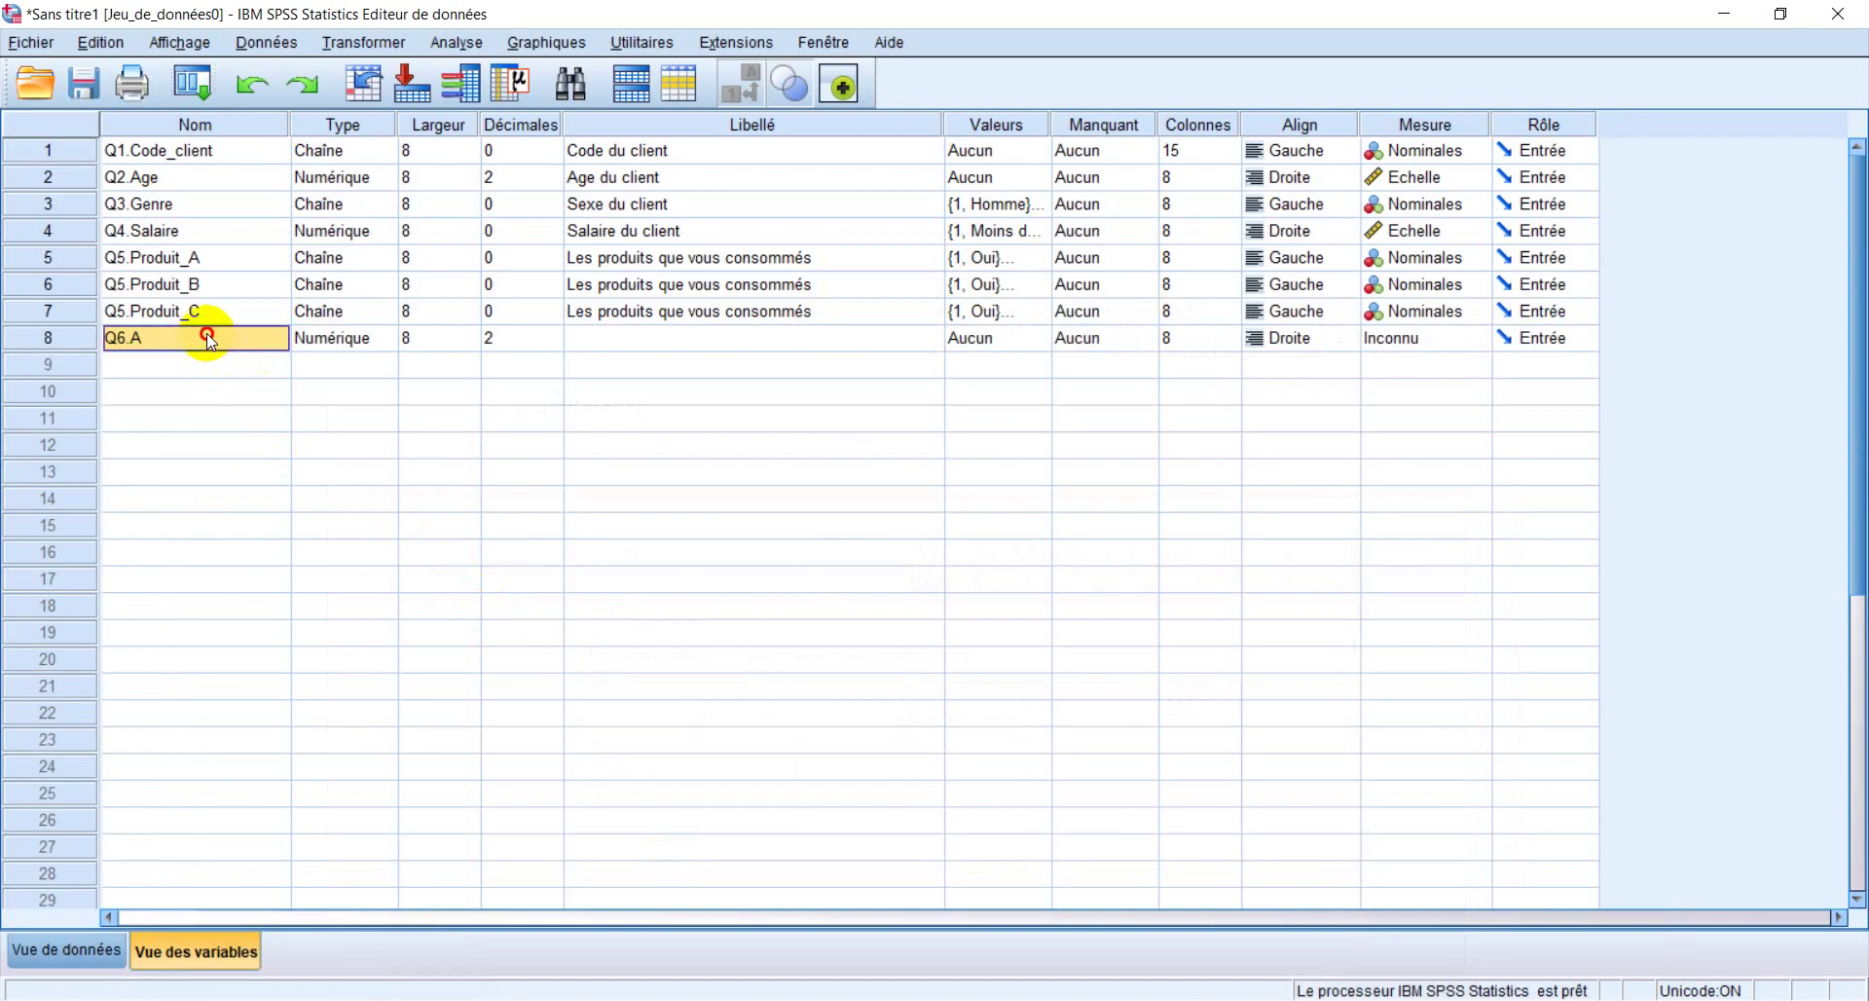
{"action": "double_click", "coordinate": [209, 334]}
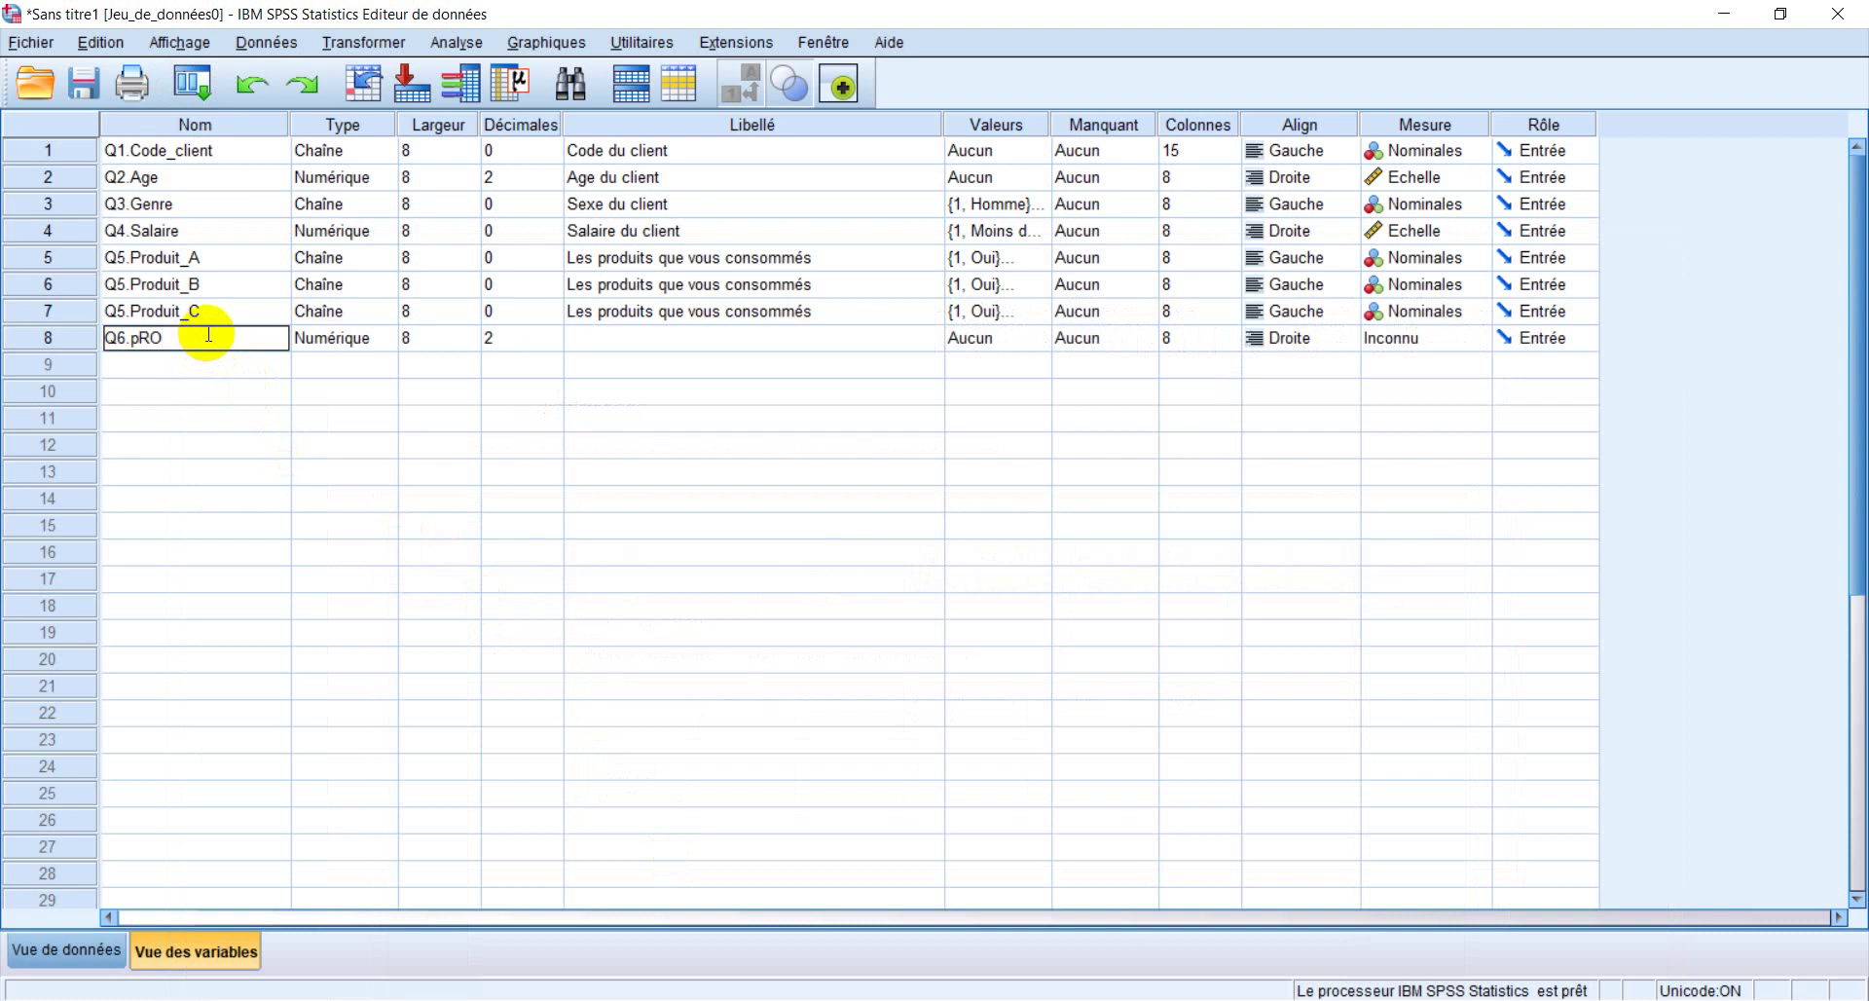
{"action": "key", "text": "BackSpace"}
{"action": "key", "text": "BackSpace"}
{"action": "key", "text": "BackSpace"}
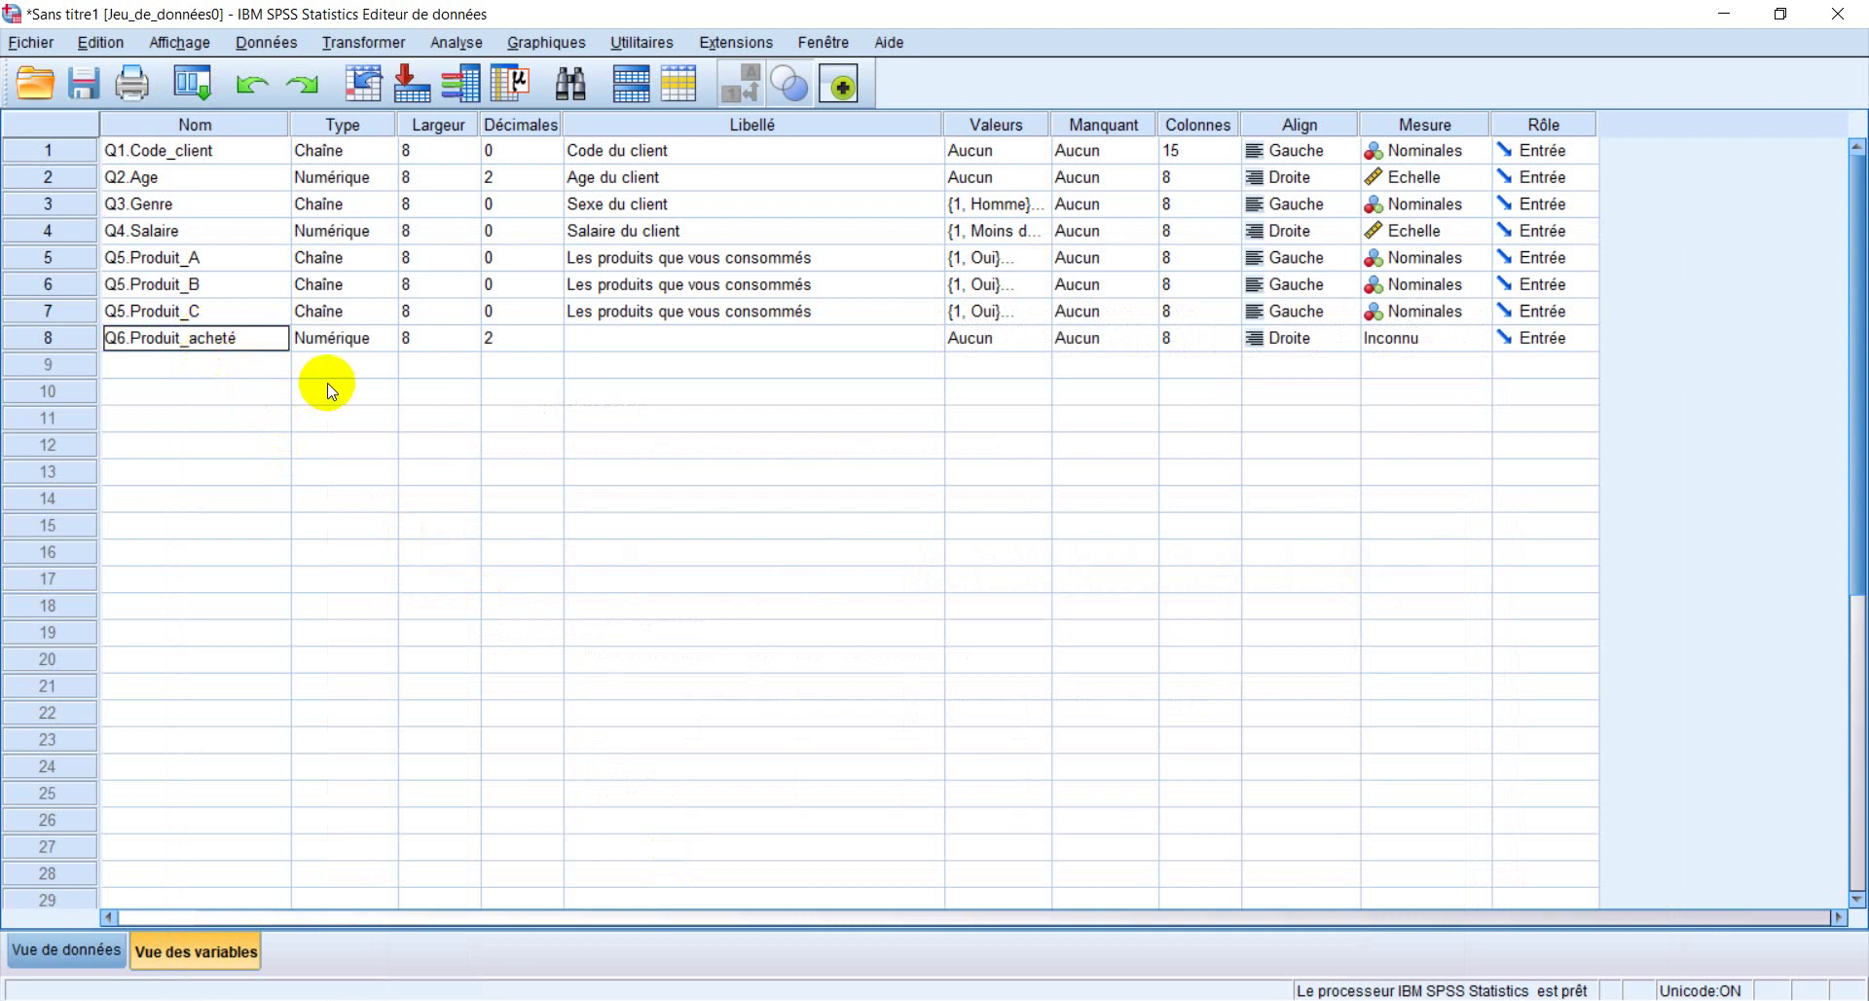
{"action": "key", "text": "Return"}
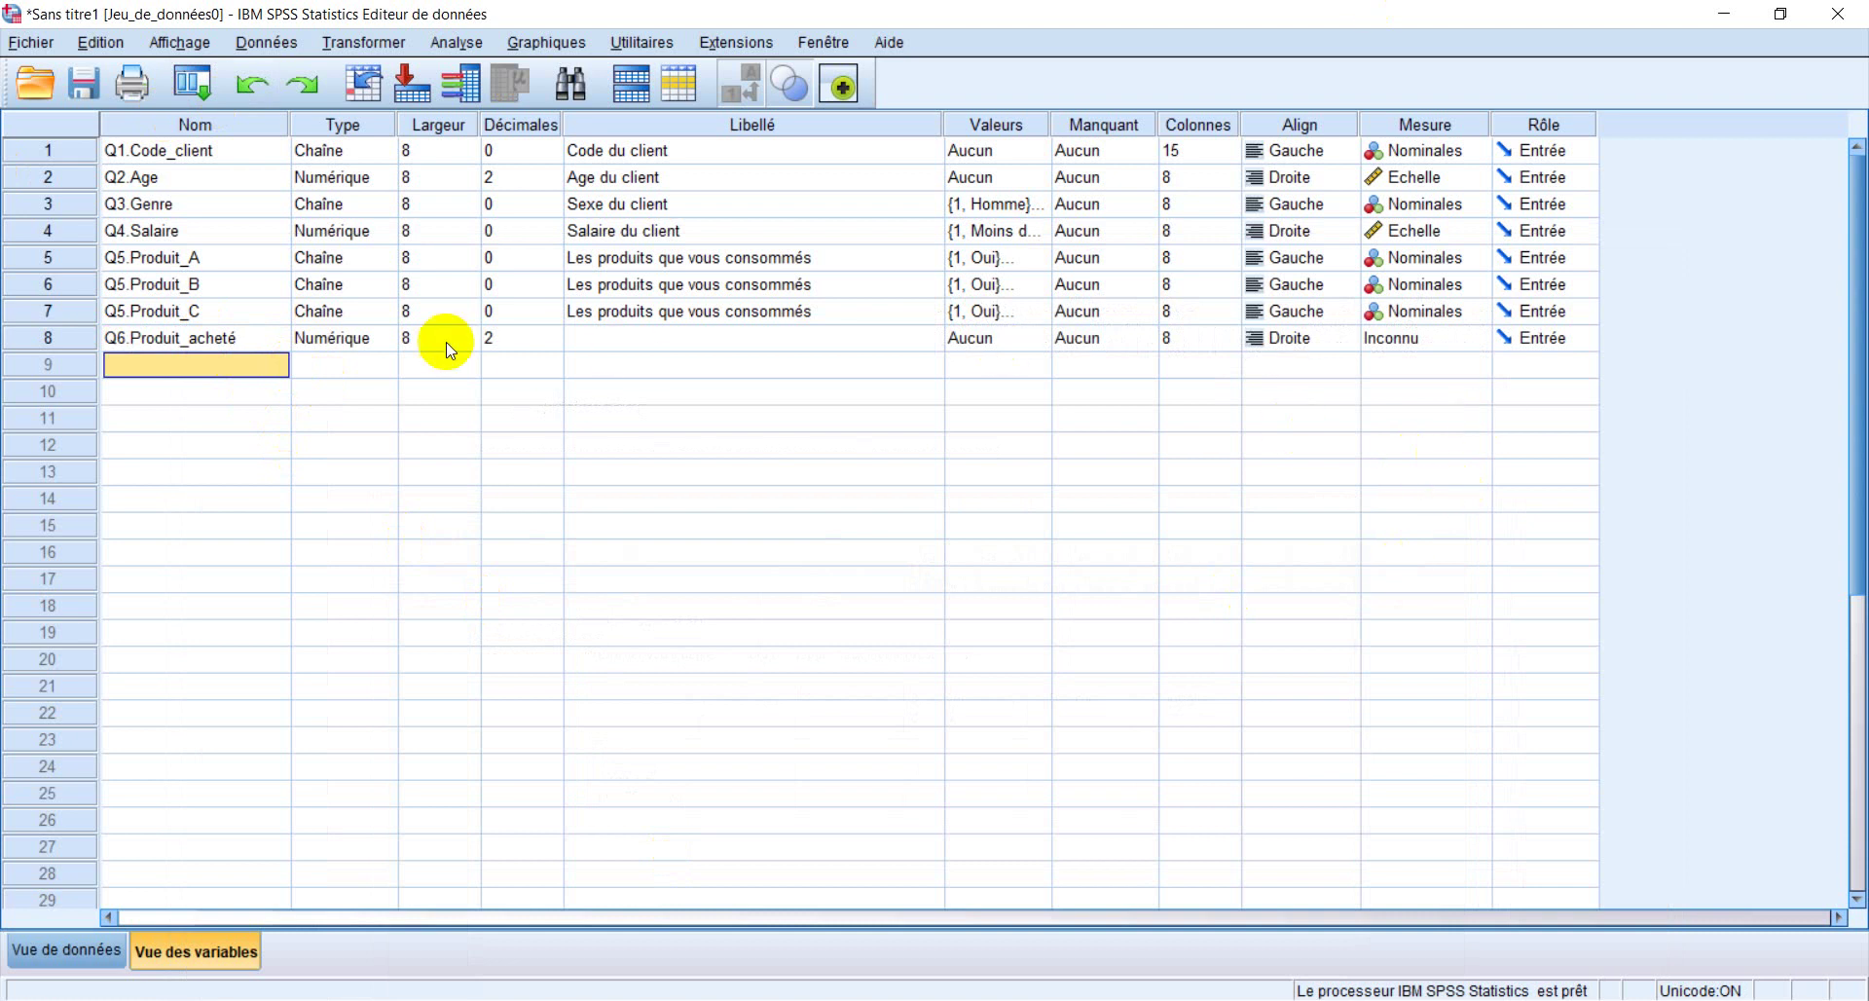
Set the type of Q6.Produit_acheté to Chaîne and its measure to Ordinales
{"action": "double_click", "coordinate": [380, 338]}
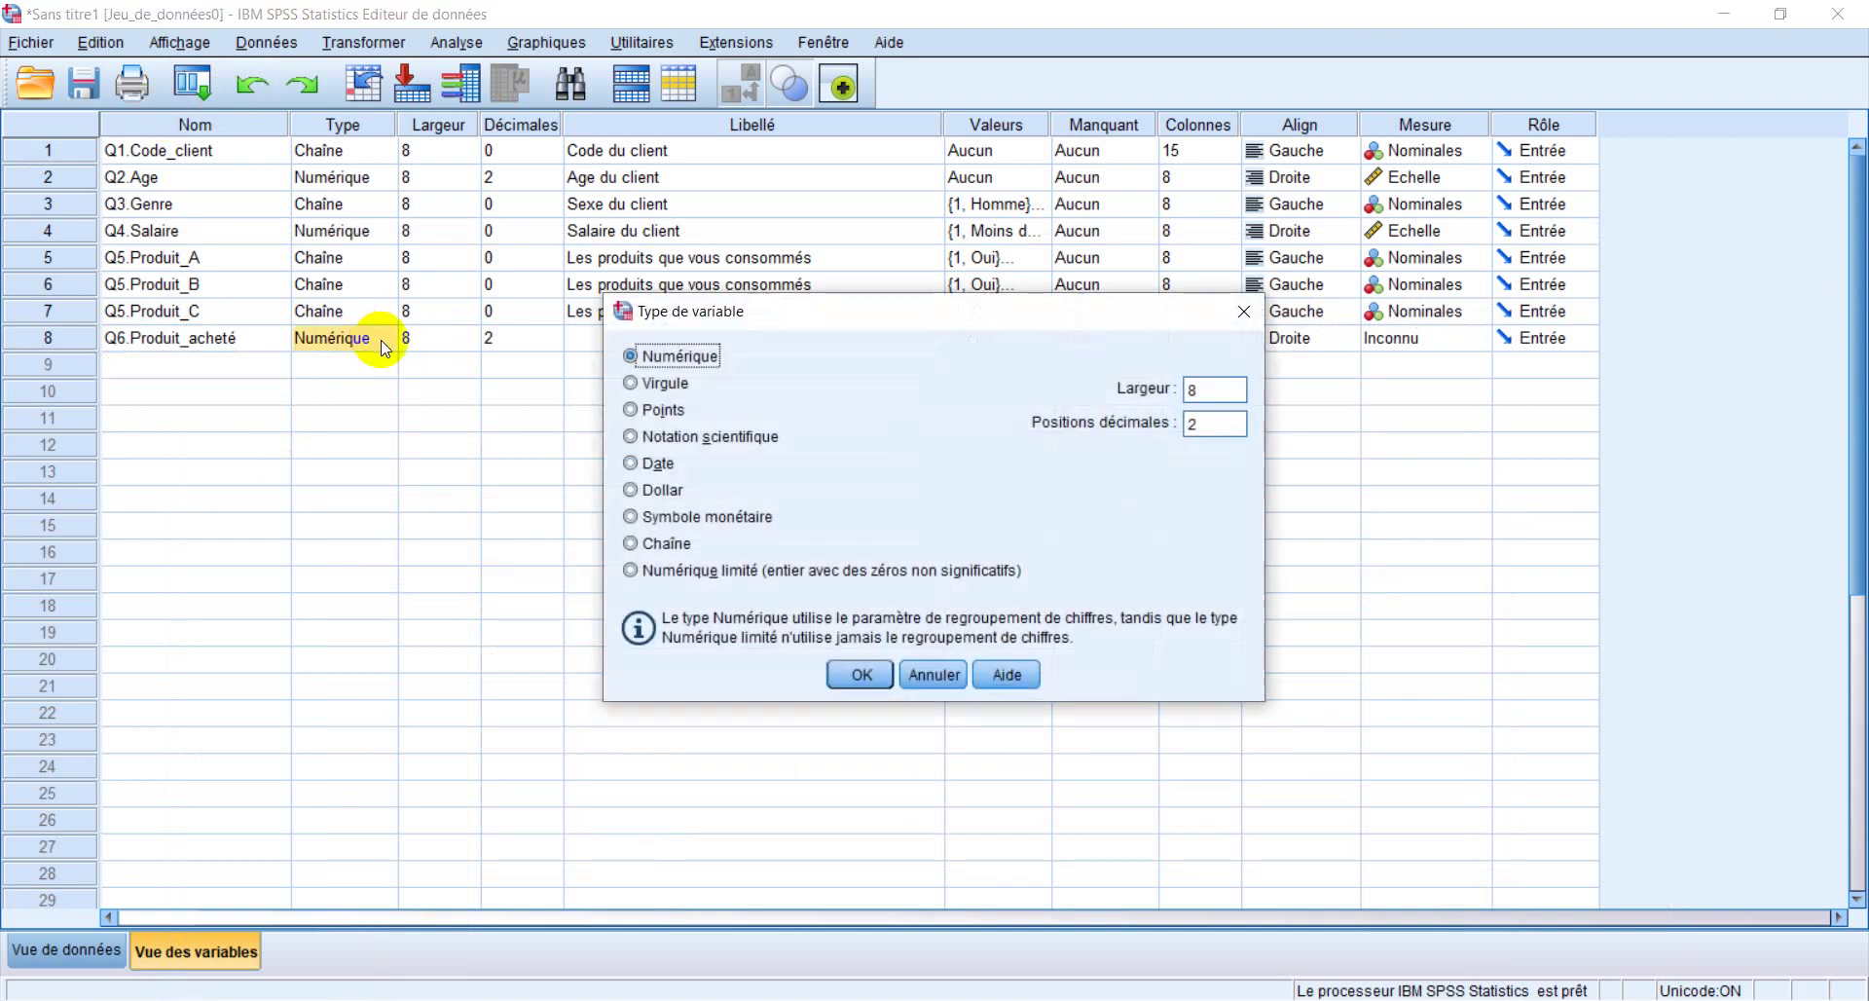
{"action": "left_click", "coordinate": [697, 543]}
{"action": "left_click", "coordinate": [862, 675]}
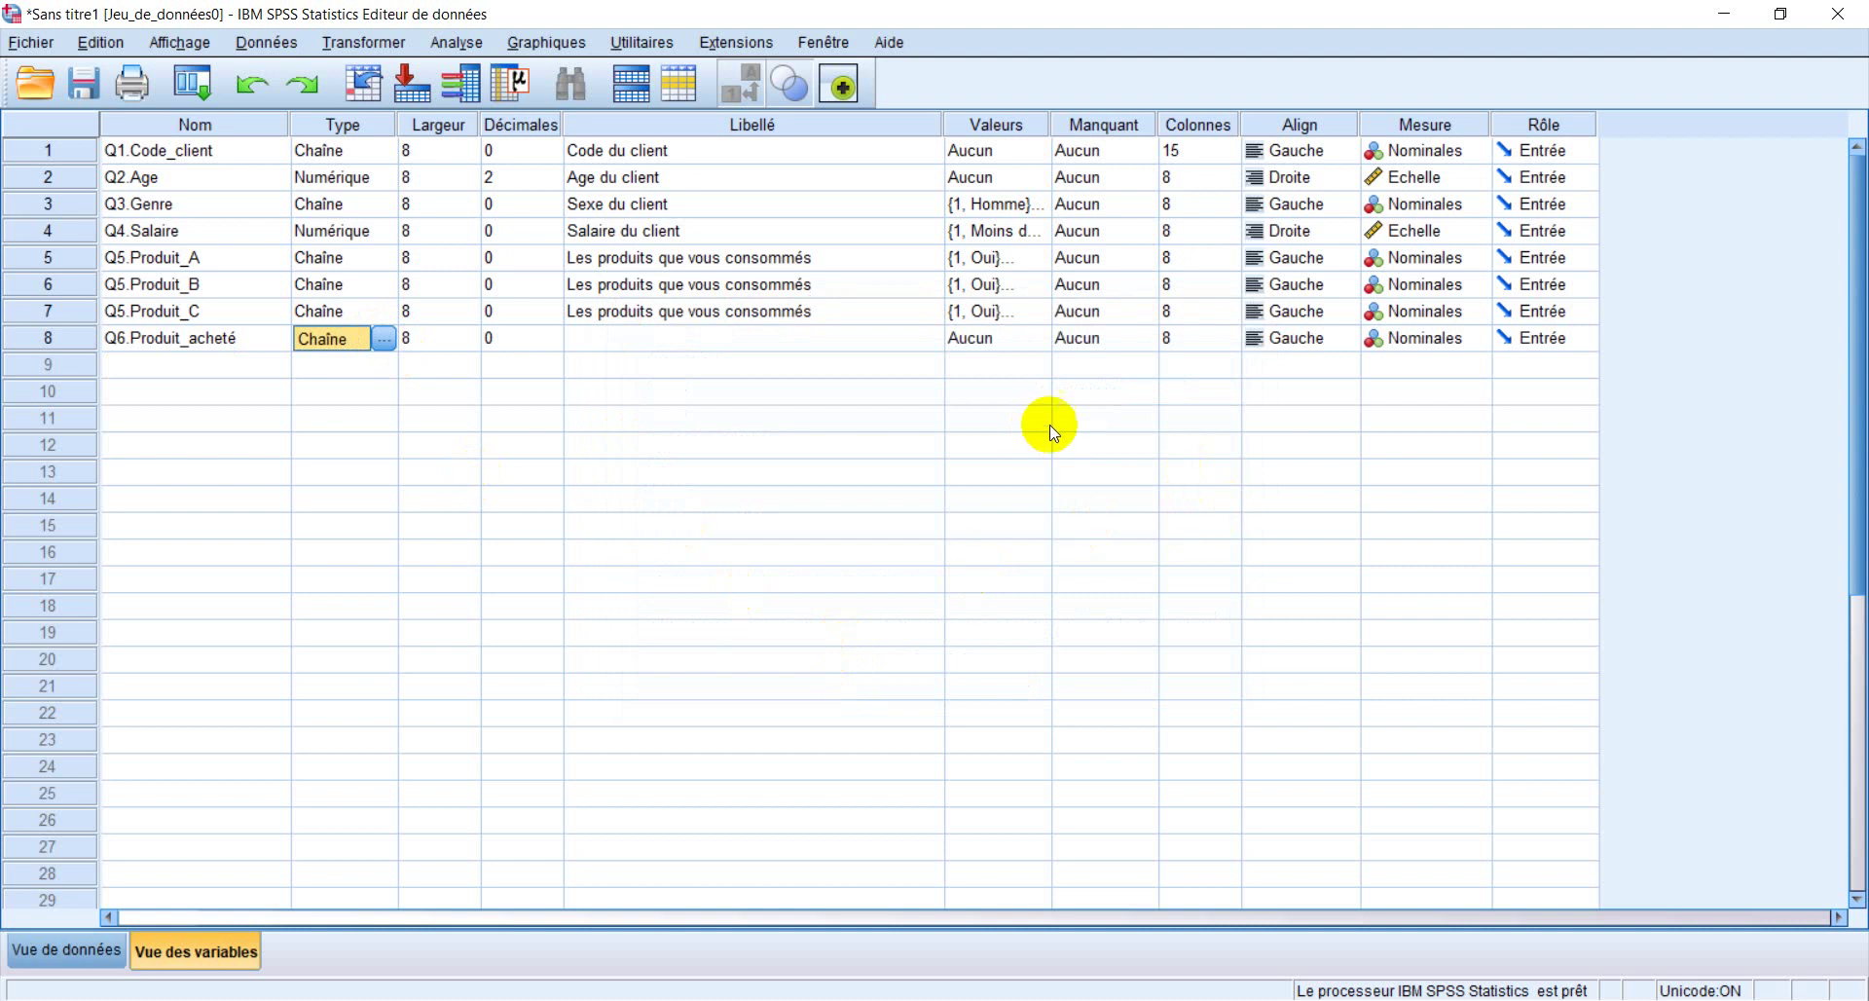
{"action": "left_click", "coordinate": [1482, 343]}
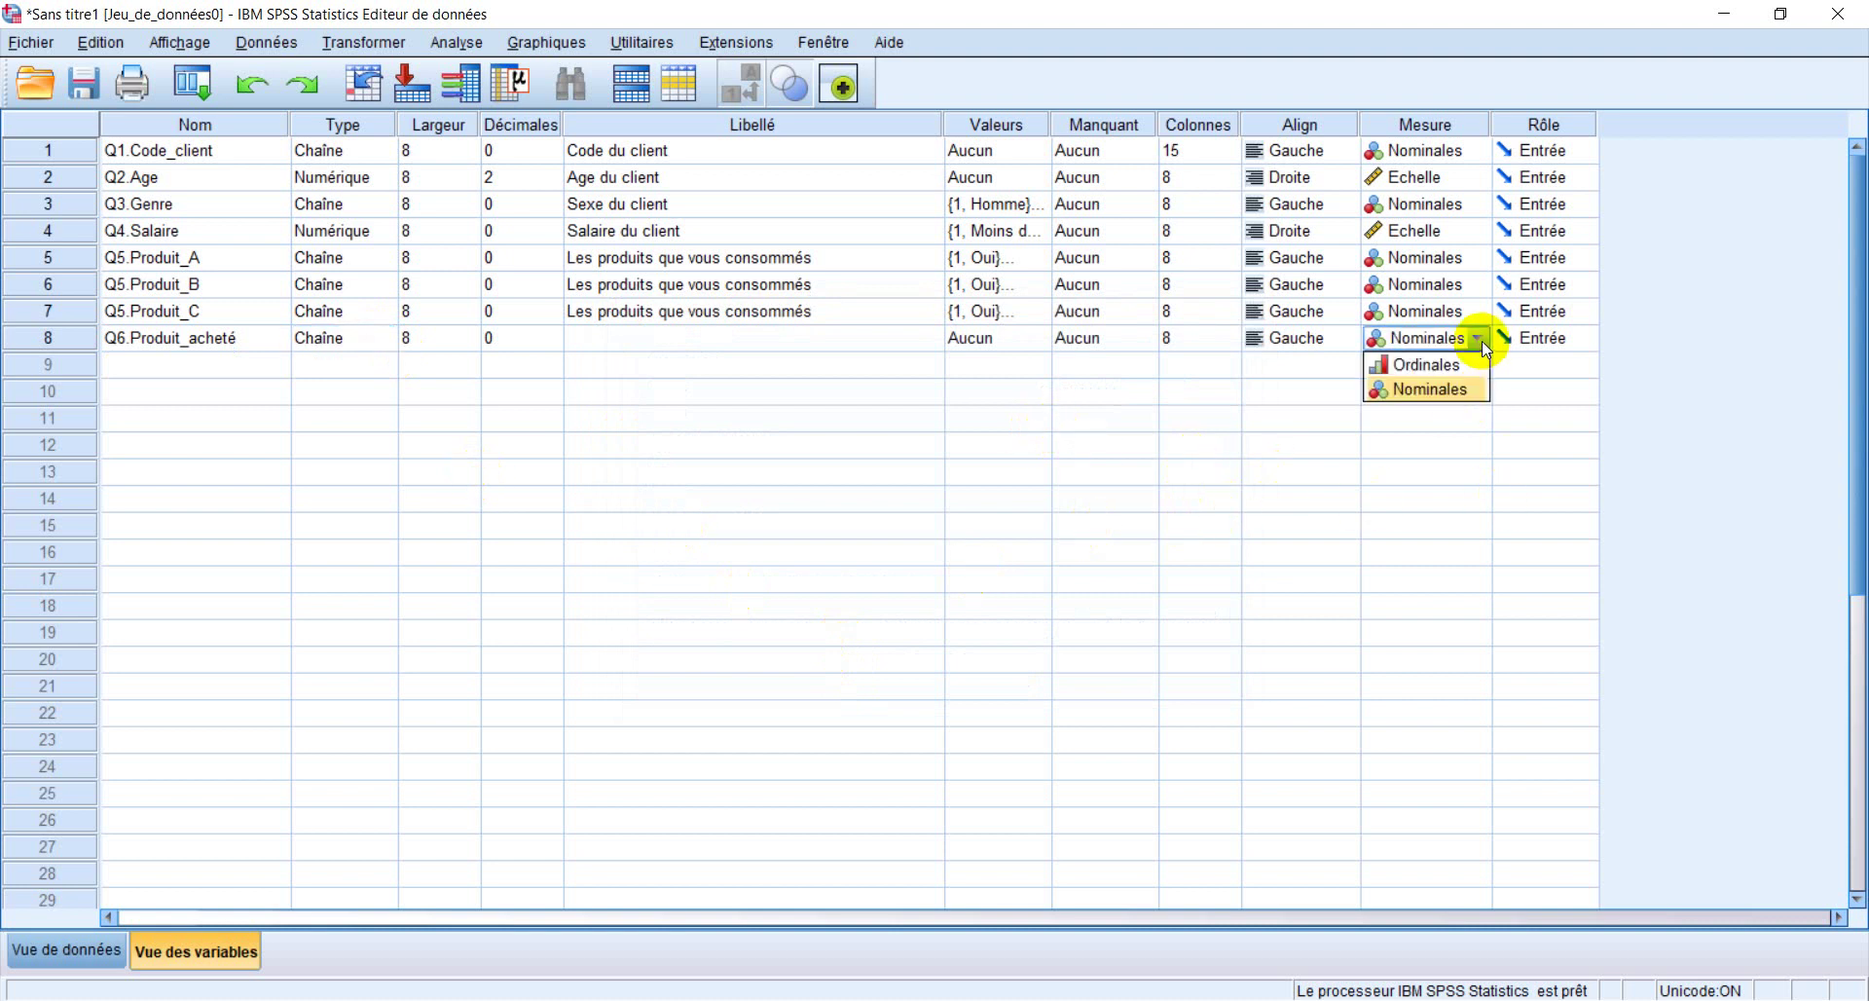
{"action": "left_click", "coordinate": [1467, 367]}
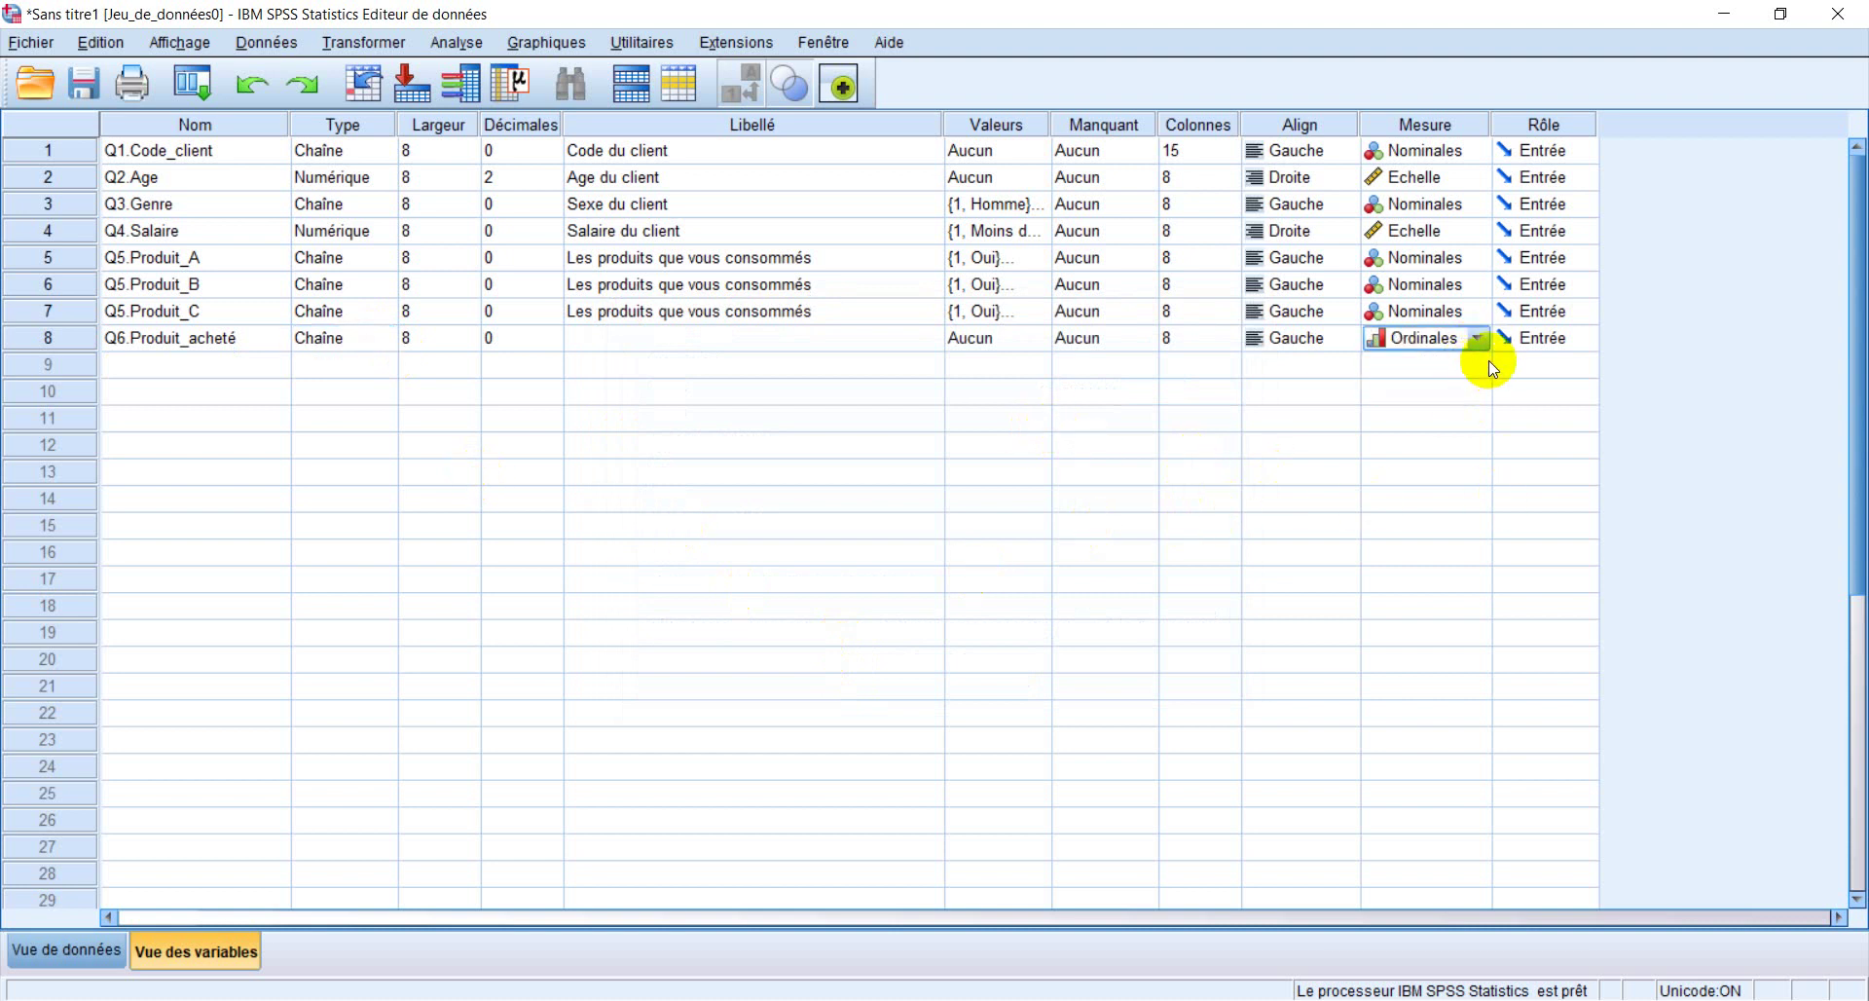
Check statement 6B in the Word questionnaire, and in SPSS define the ninth variable with the name "Q6.Prix"
{"action": "left_click", "coordinate": [127, 363]}
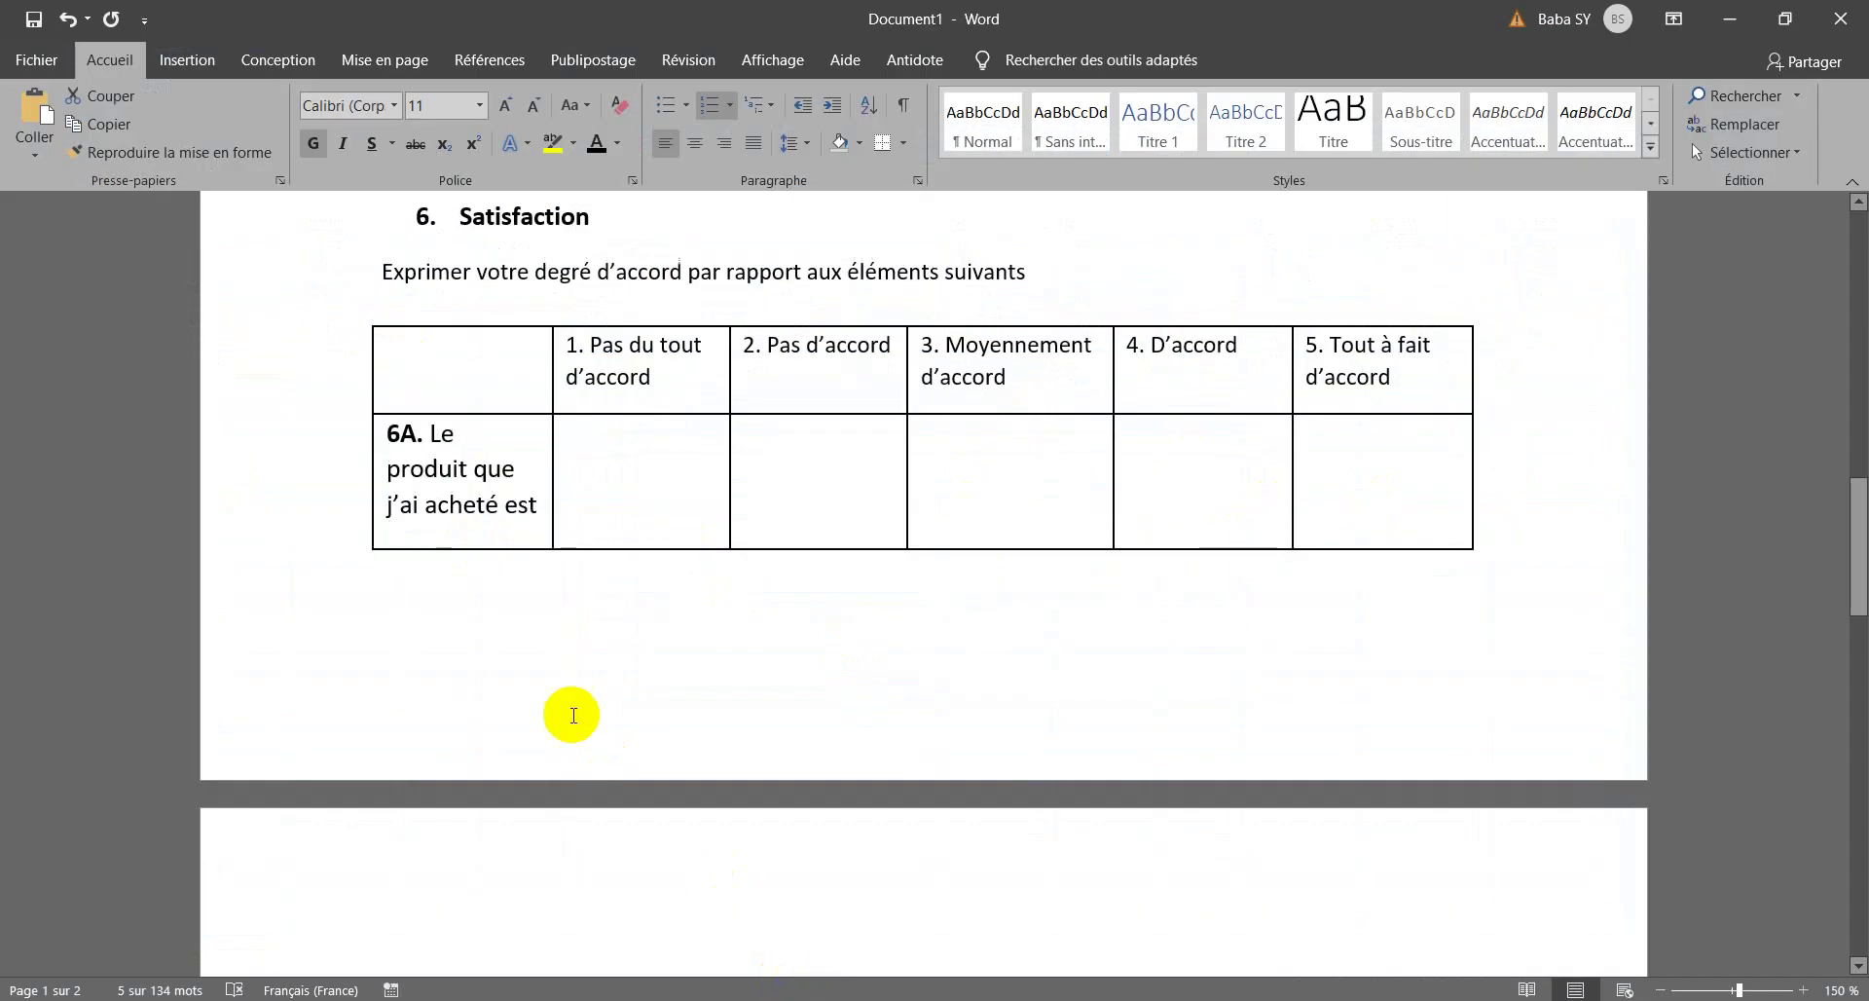
{"action": "scroll", "coordinate": [562, 711], "scroll_direction": "down", "scroll_amount": 5}
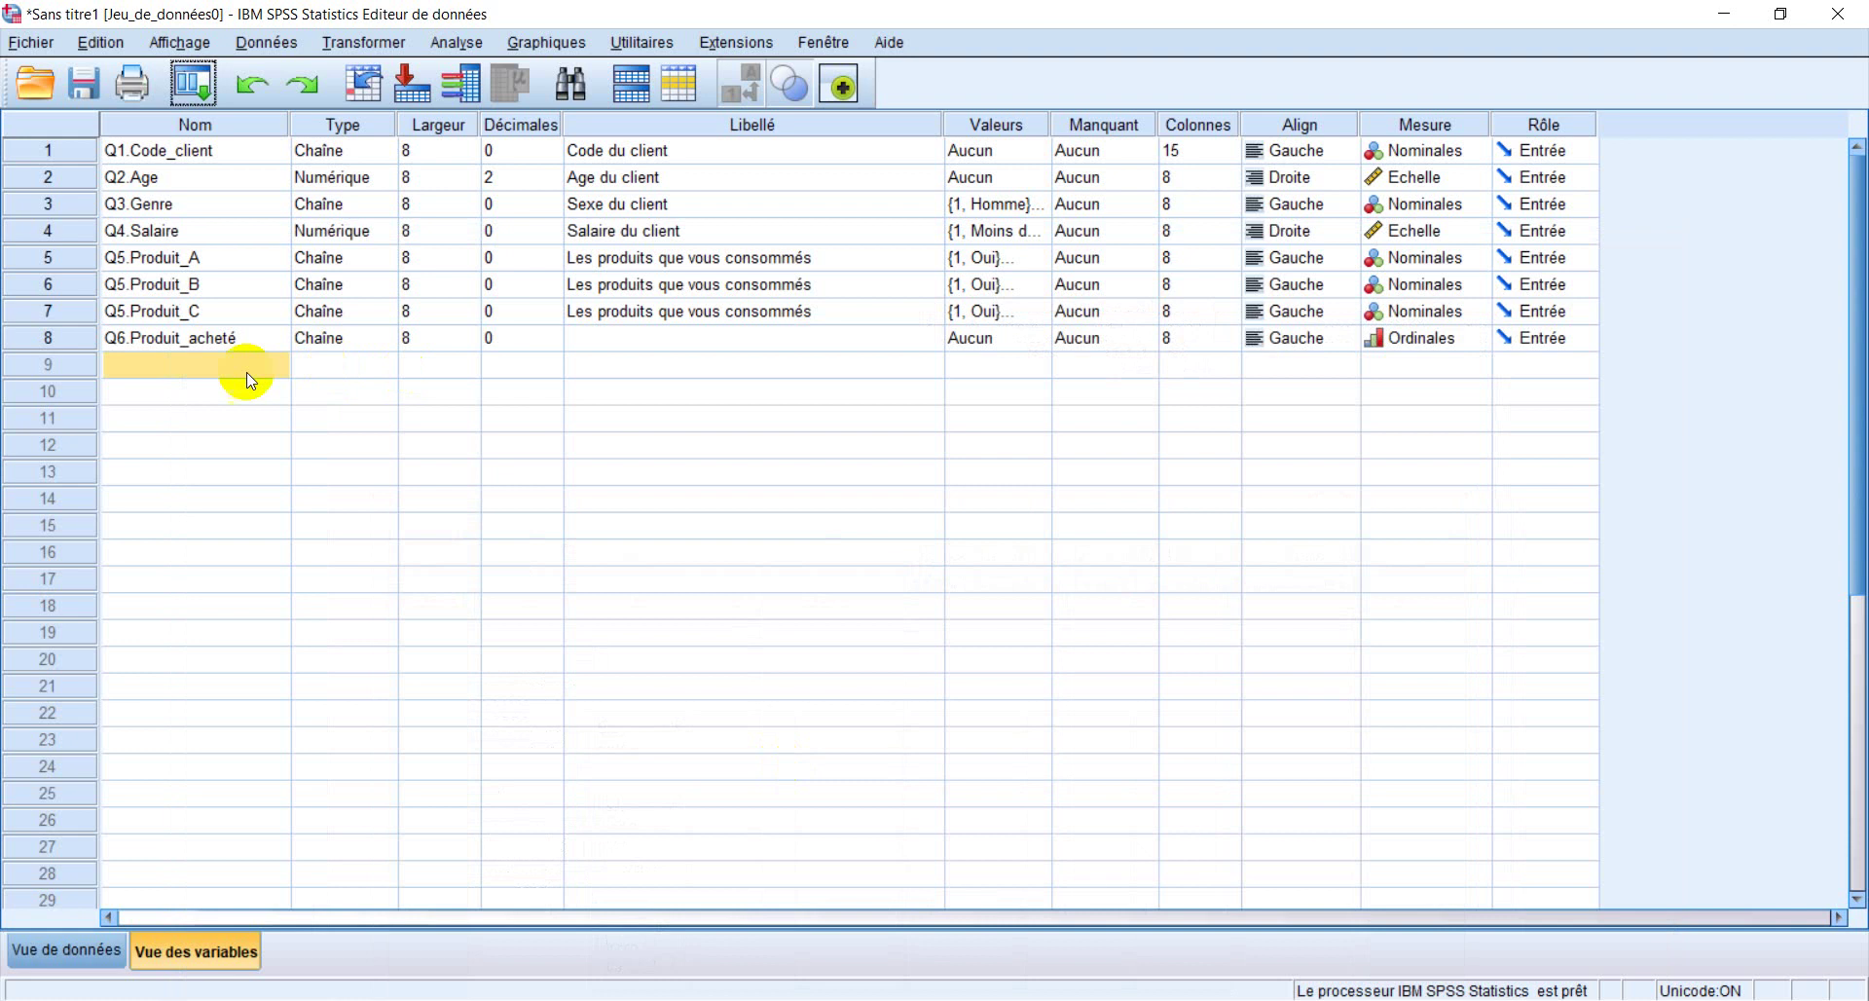
{"action": "left_click", "coordinate": [219, 368]}
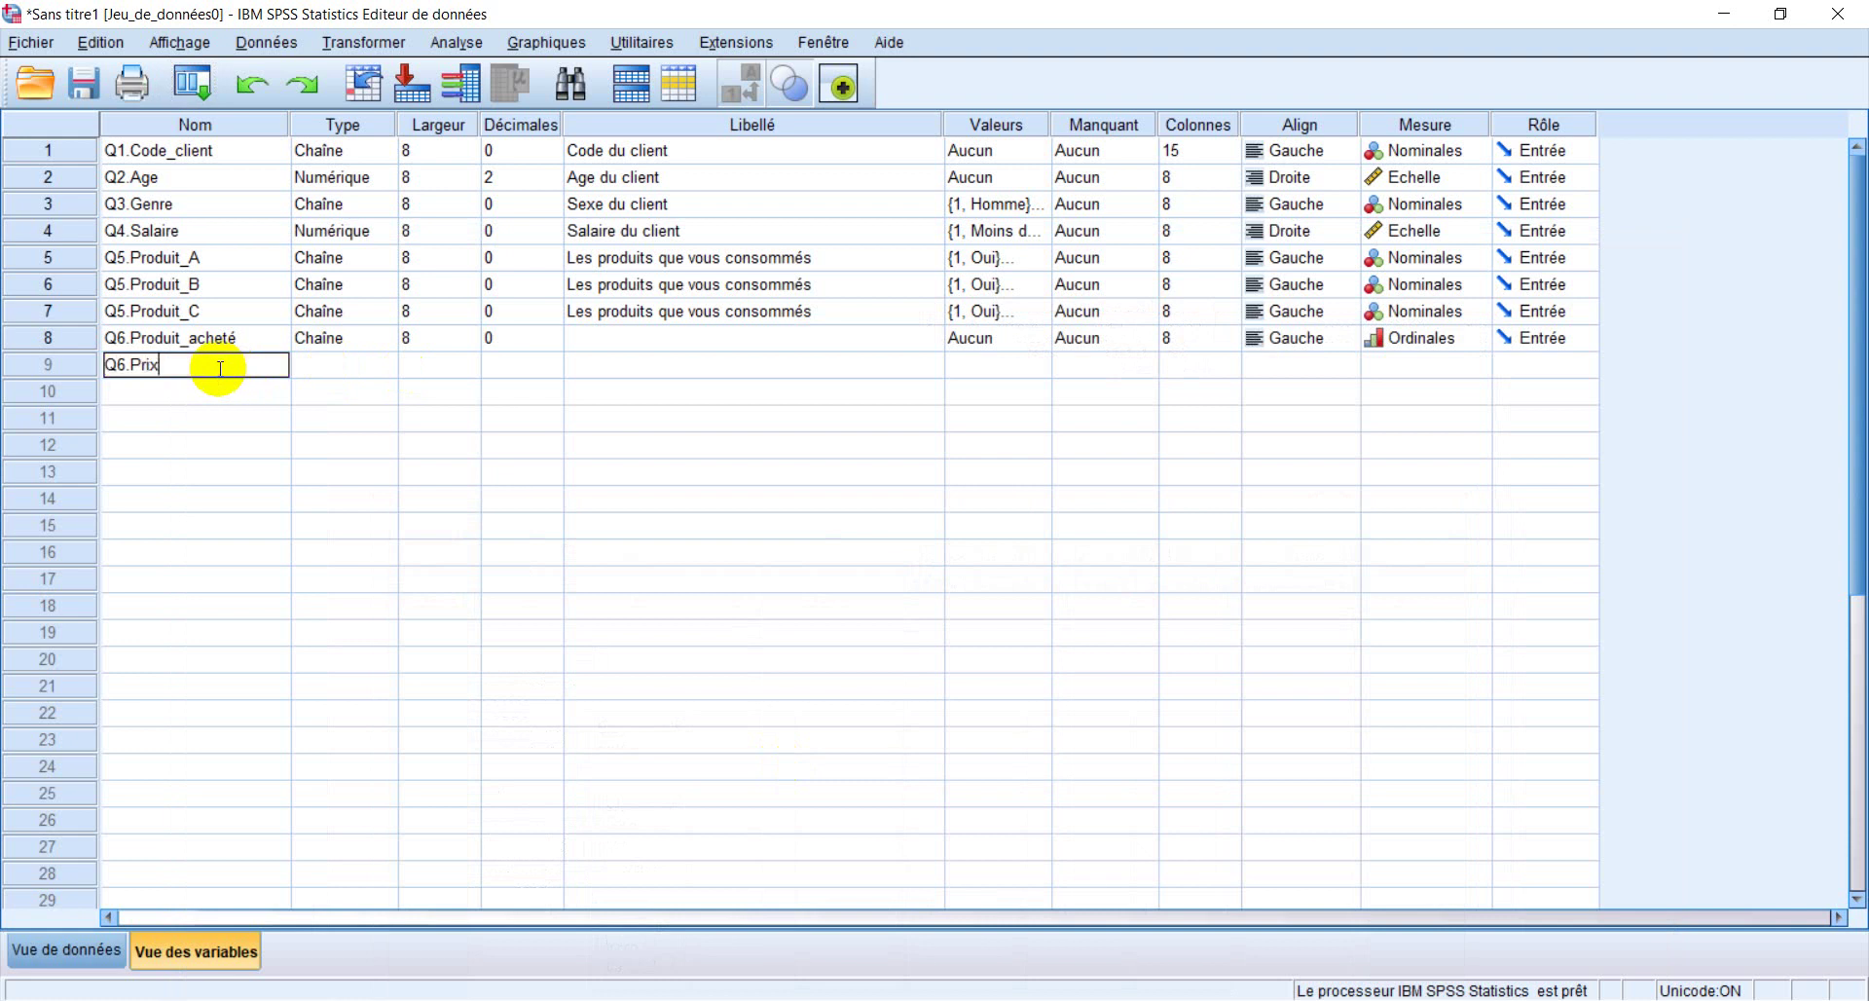
{"action": "type", "text": "Q6.Prix"}
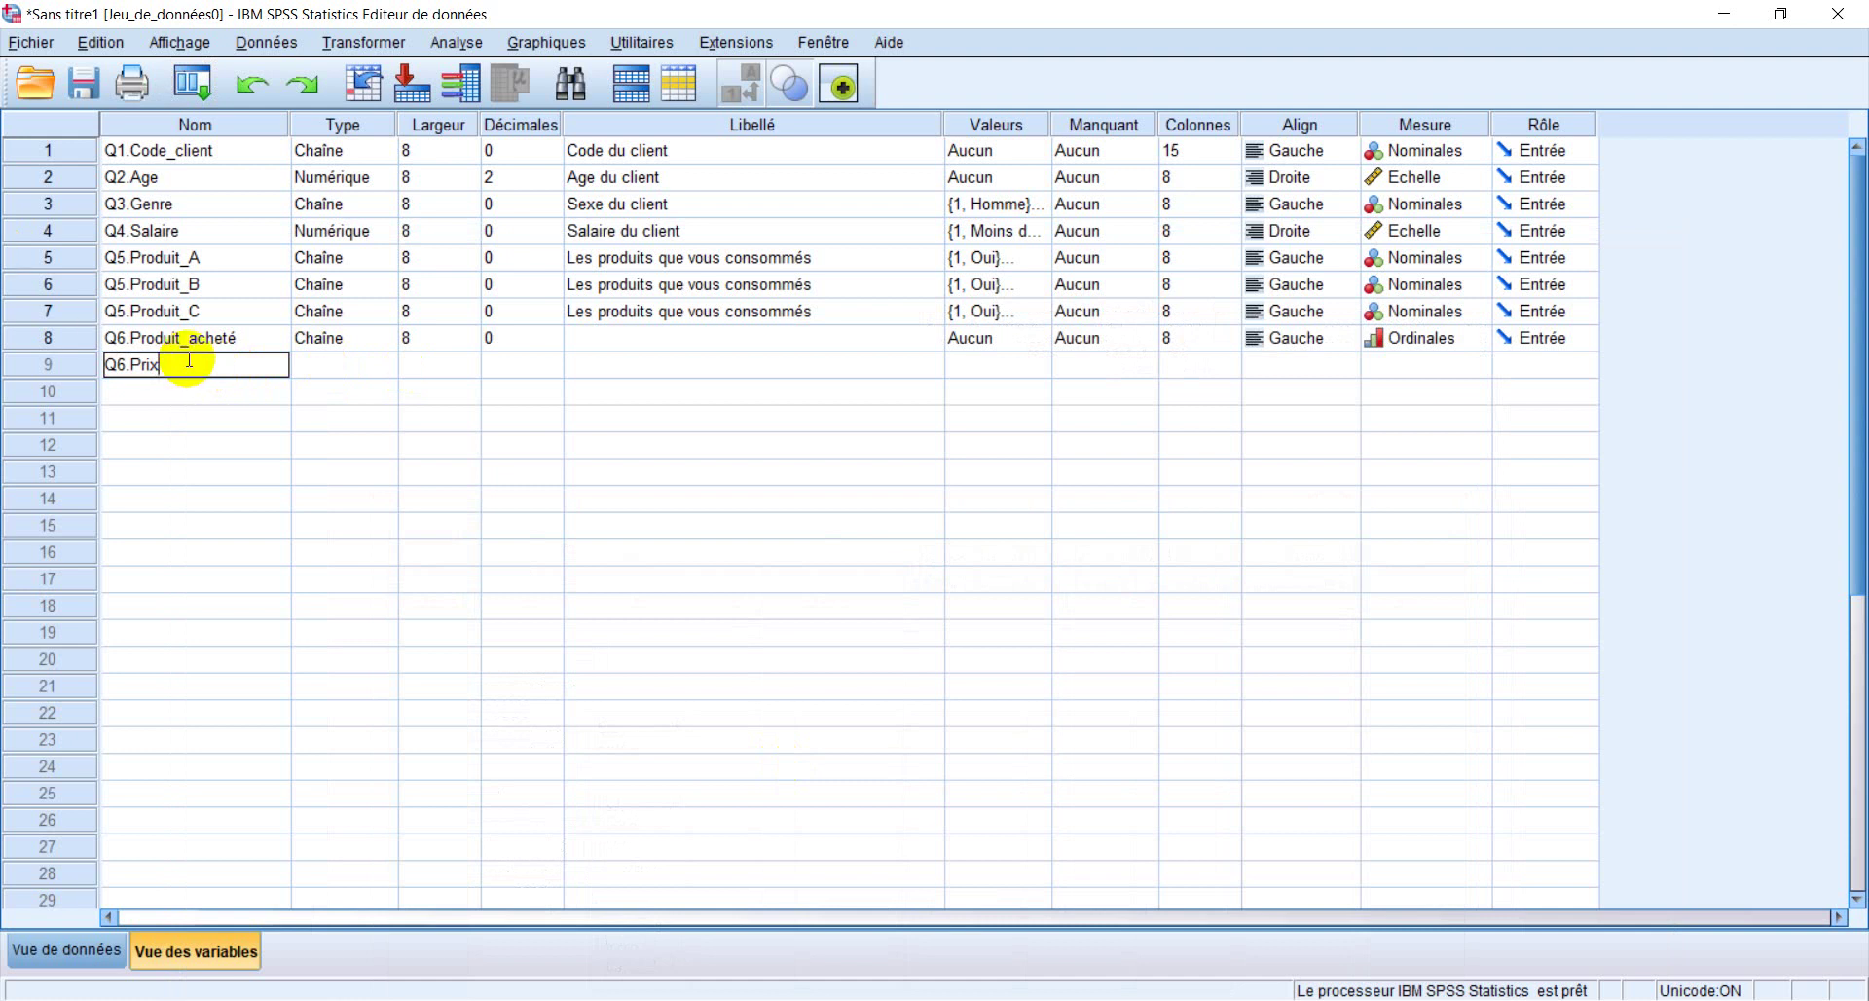
{"action": "key", "text": "Return"}
Set the type of Q6.Prix to Chaîne and its measure to Ordinales
{"action": "left_click", "coordinate": [365, 364]}
{"action": "left_click", "coordinate": [386, 364]}
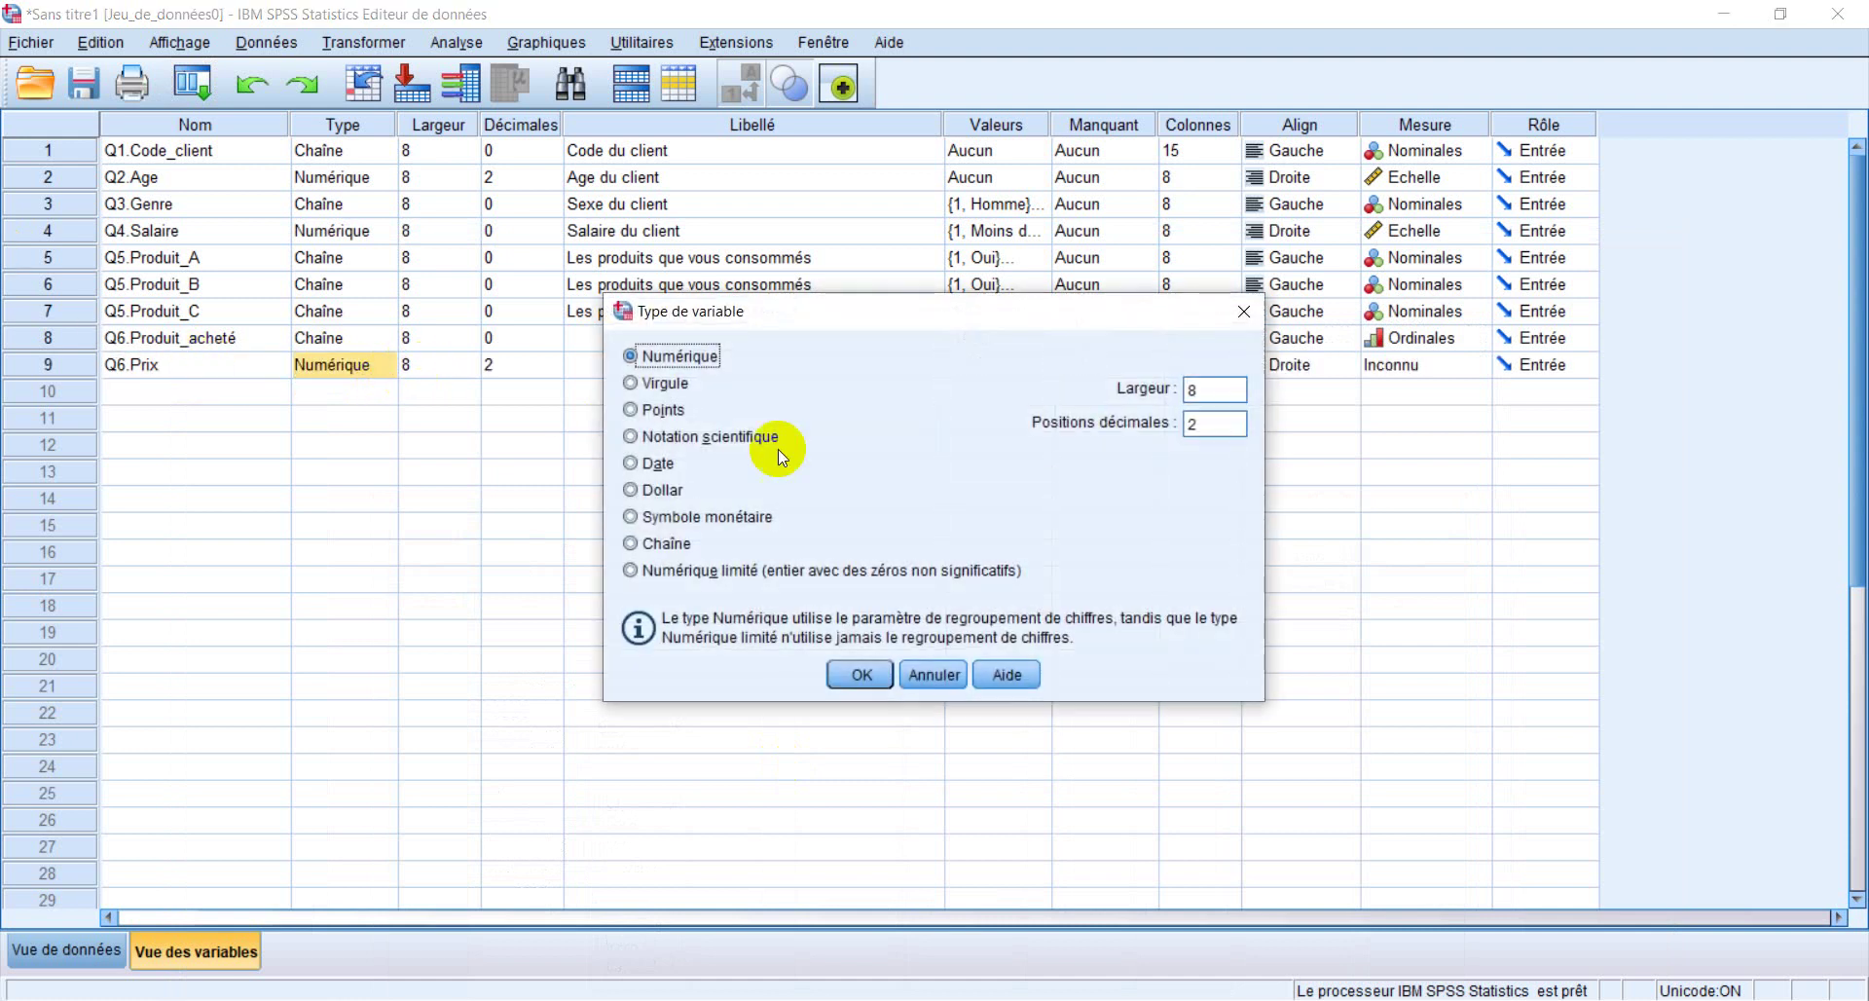
{"action": "left_click", "coordinate": [631, 545]}
{"action": "left_click", "coordinate": [861, 674]}
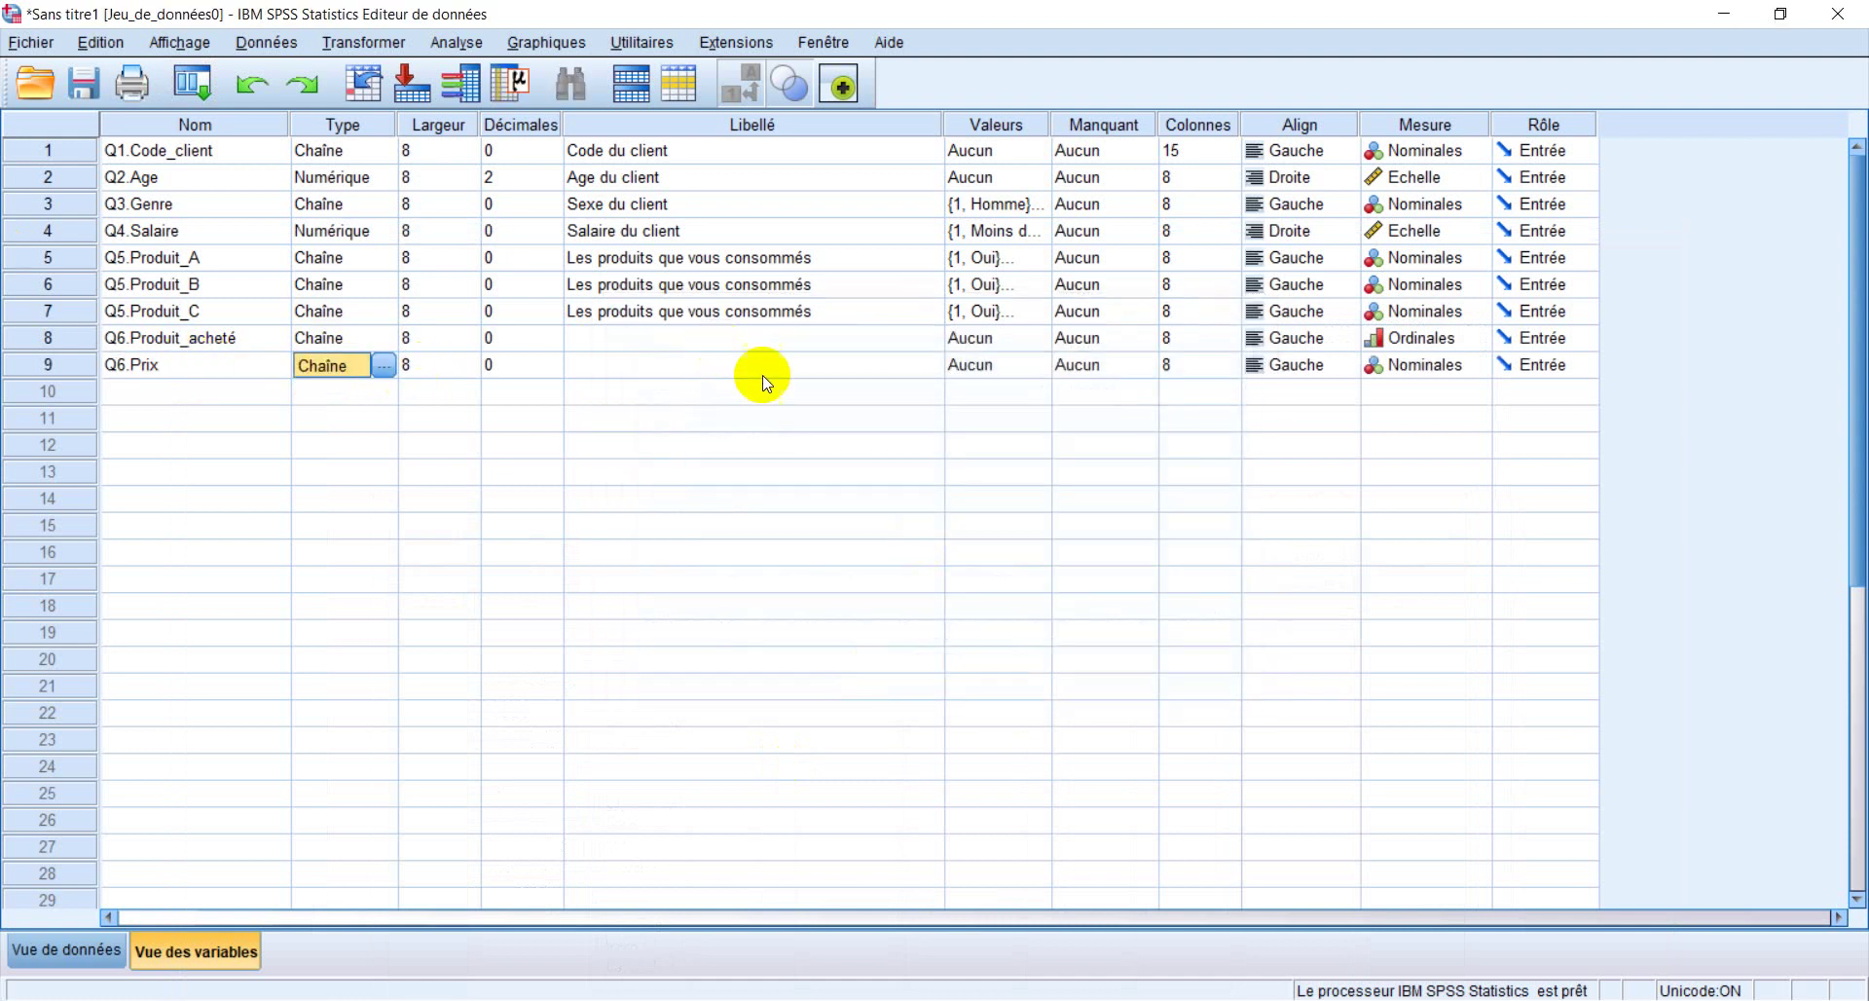
{"action": "left_click", "coordinate": [1465, 370]}
{"action": "left_click", "coordinate": [1478, 370]}
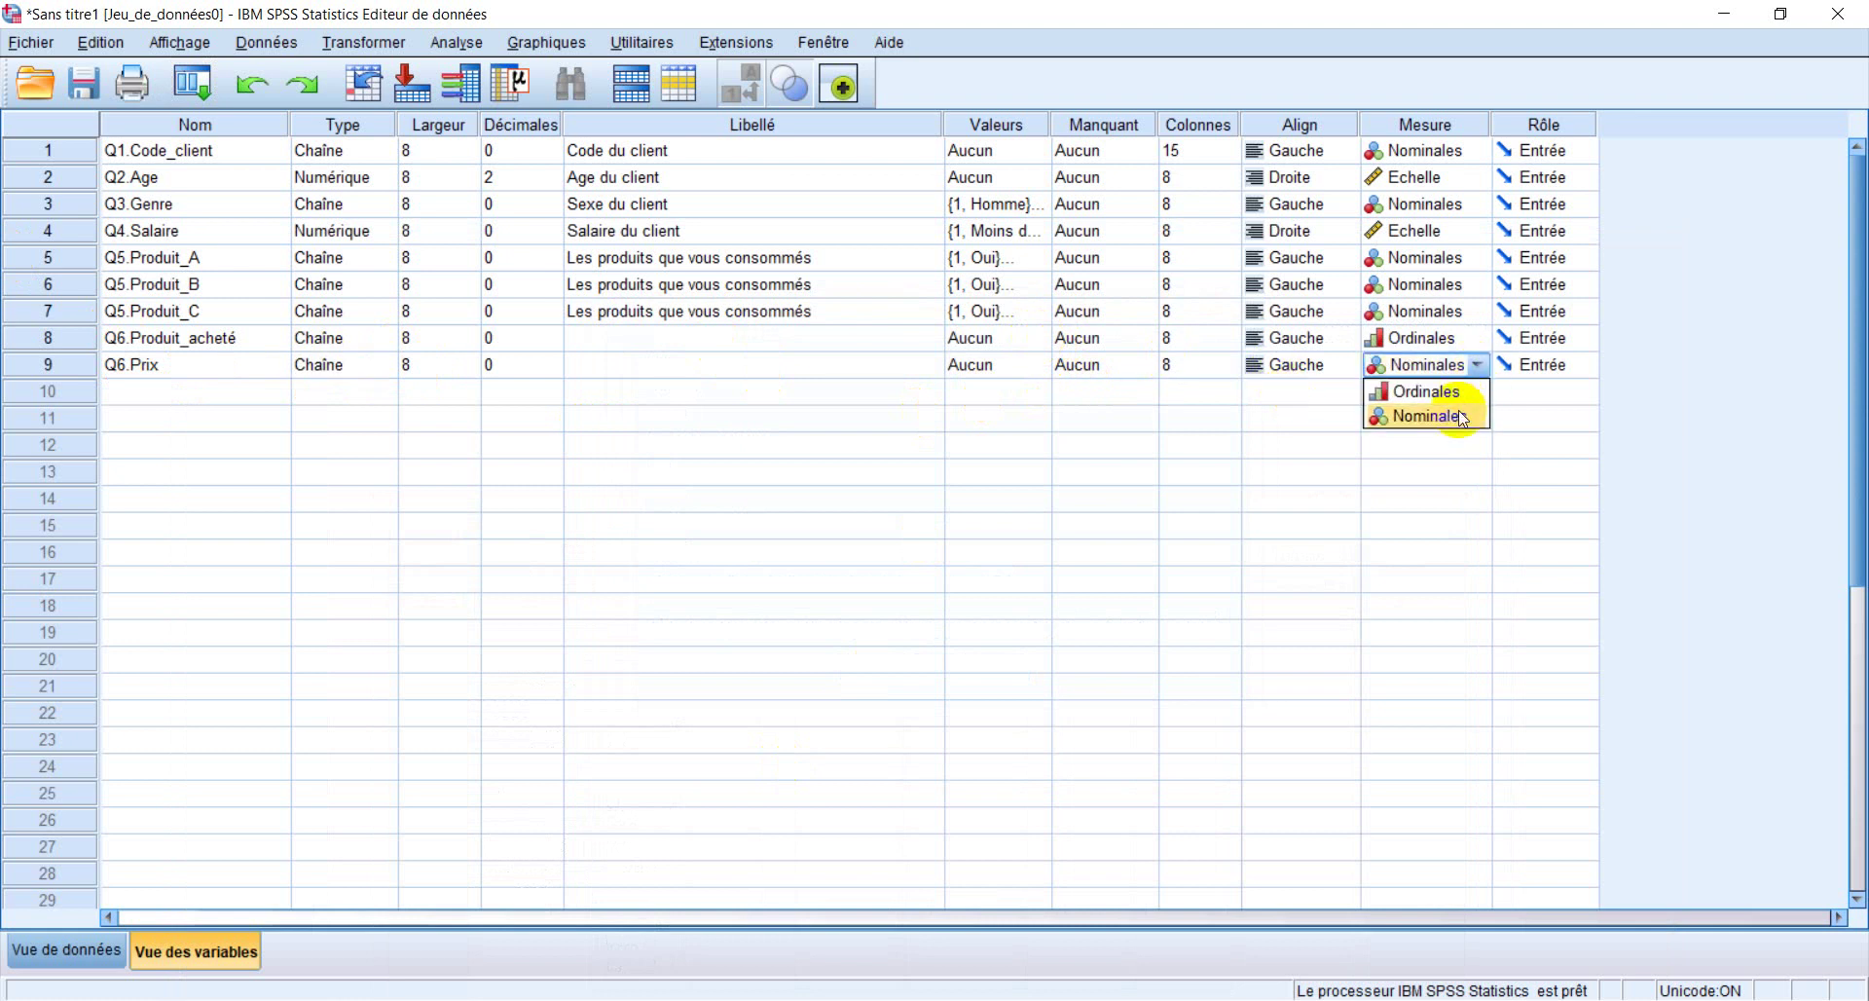
{"action": "left_click", "coordinate": [1440, 415]}
{"action": "left_click", "coordinate": [1478, 370]}
{"action": "left_click", "coordinate": [1449, 391]}
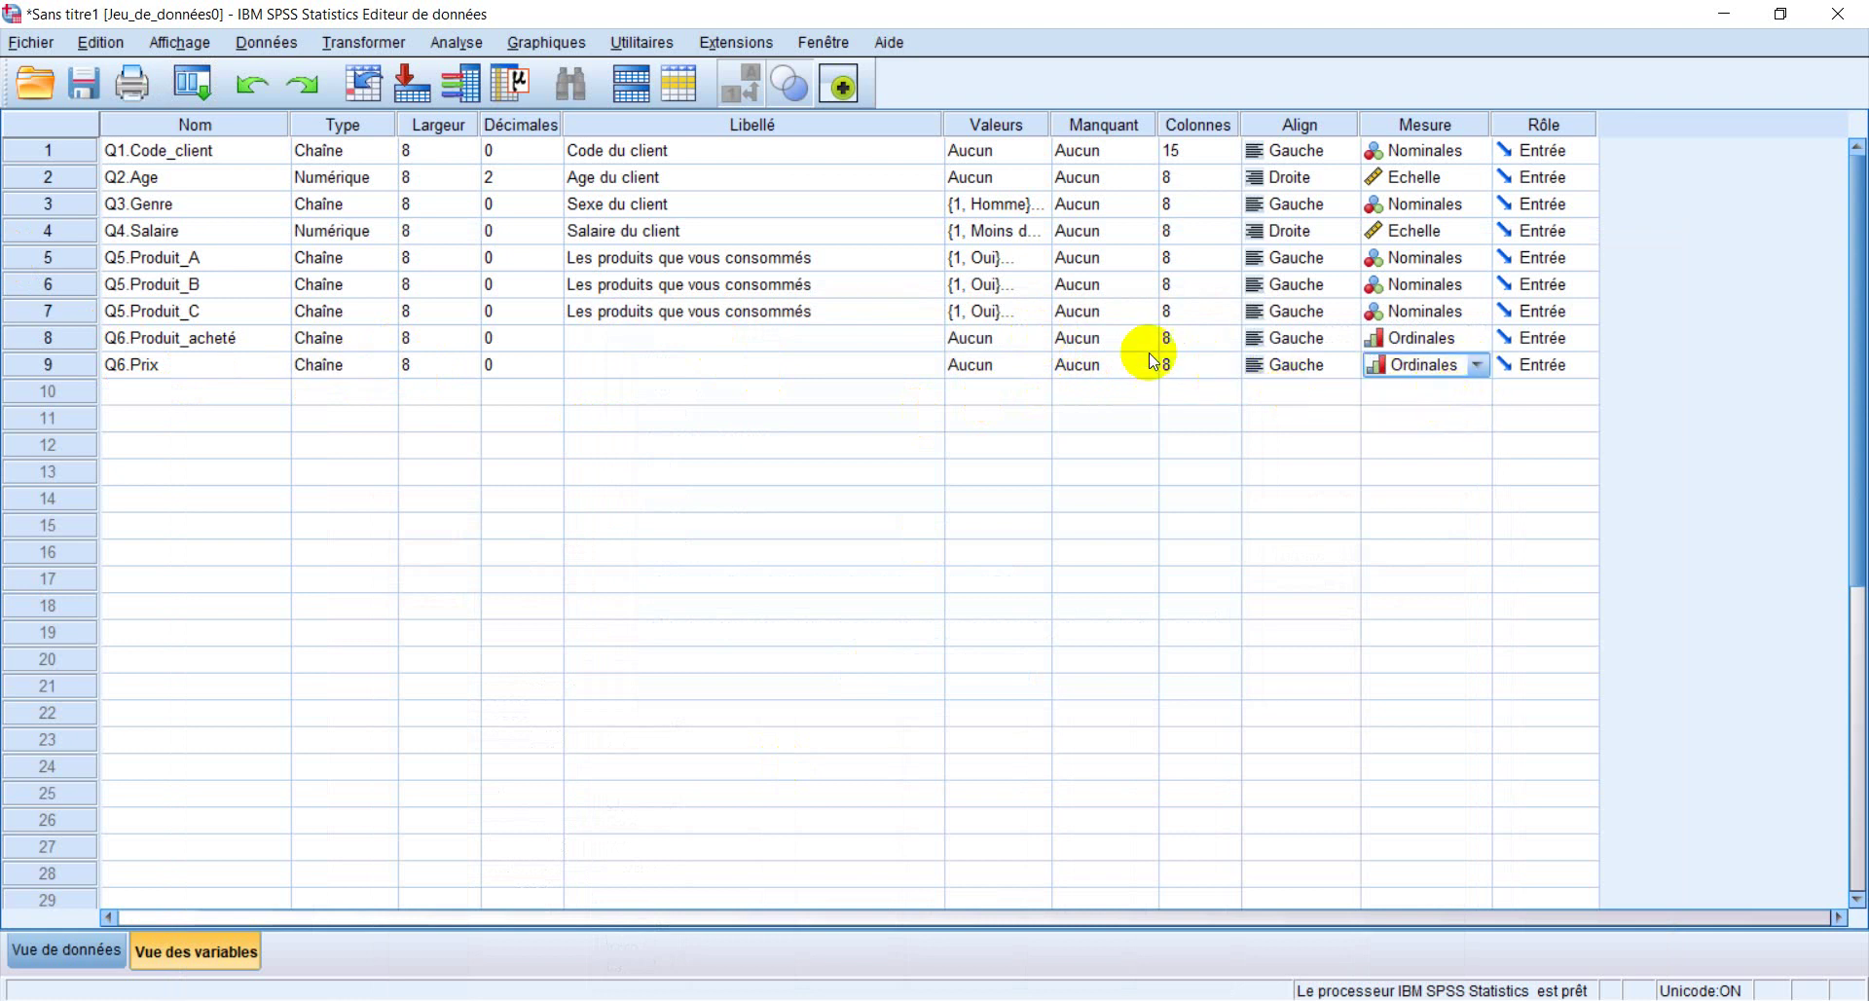
Define the tenth variable with the name "Q6.Embalage" and set its type to Chaîne
{"action": "left_click", "coordinate": [150, 392]}
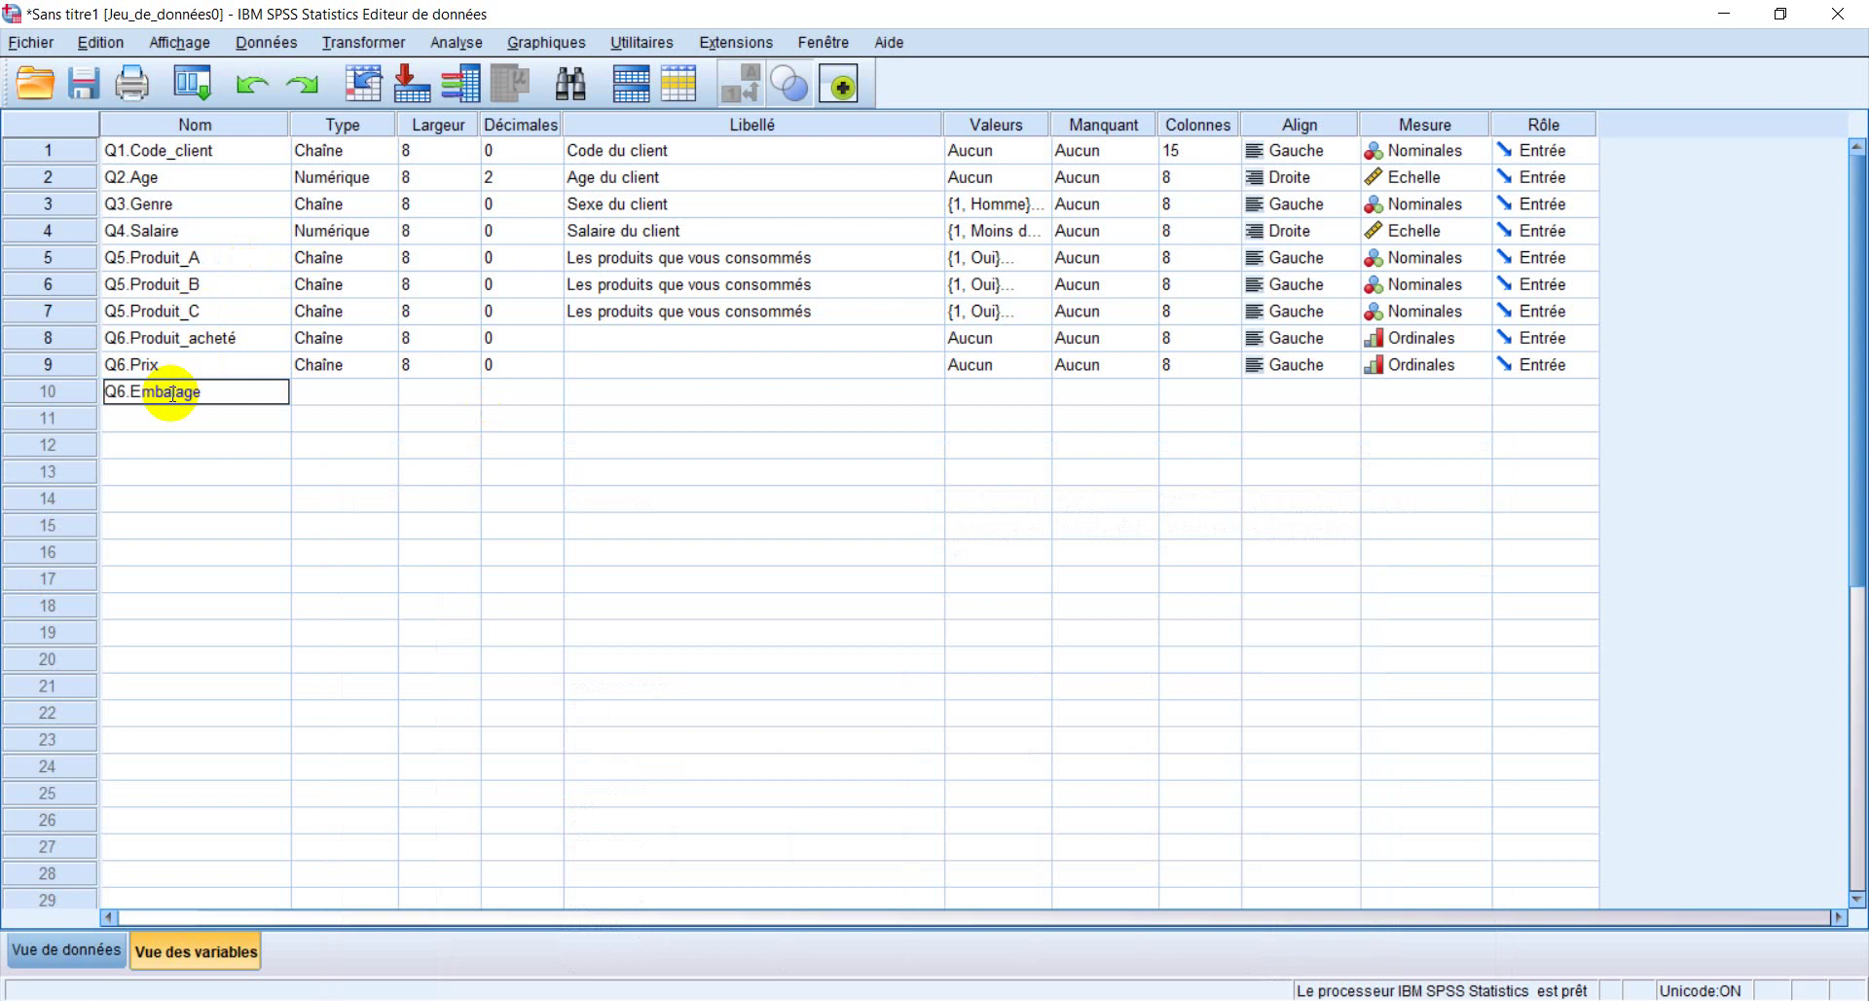
{"action": "key", "text": "Return"}
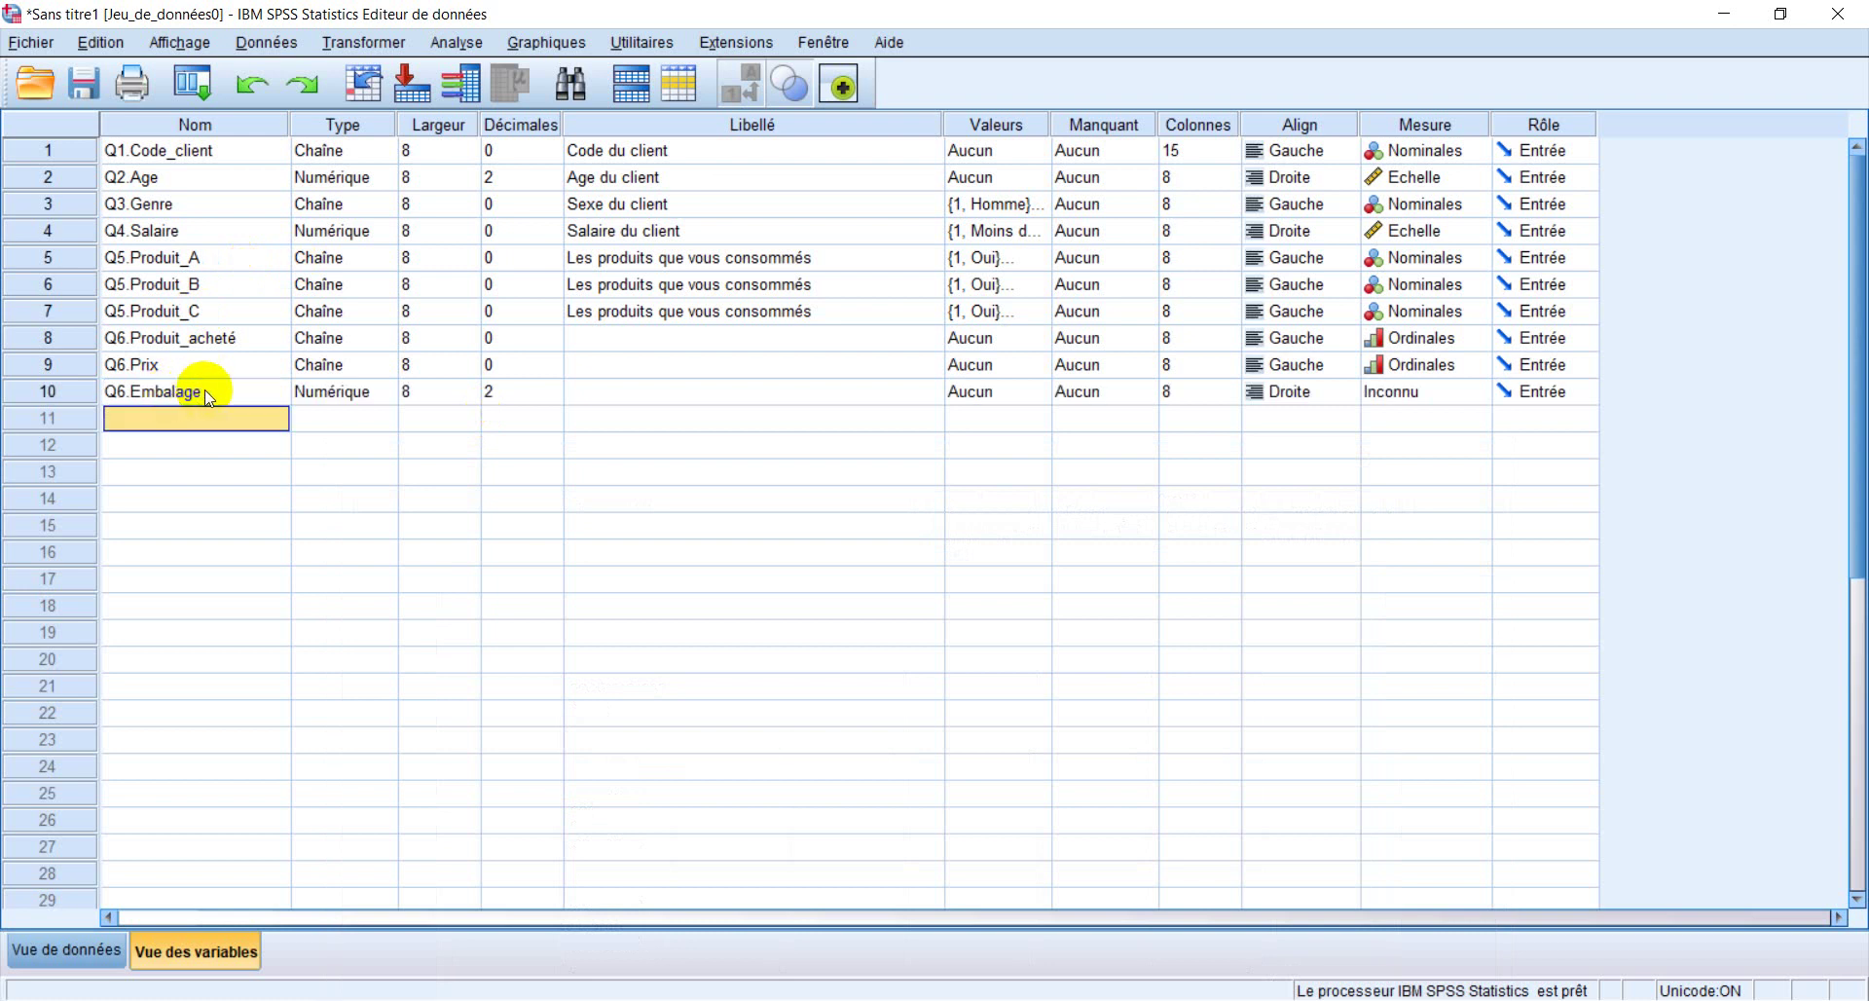
{"action": "left_click", "coordinate": [369, 391]}
{"action": "left_click", "coordinate": [383, 397]}
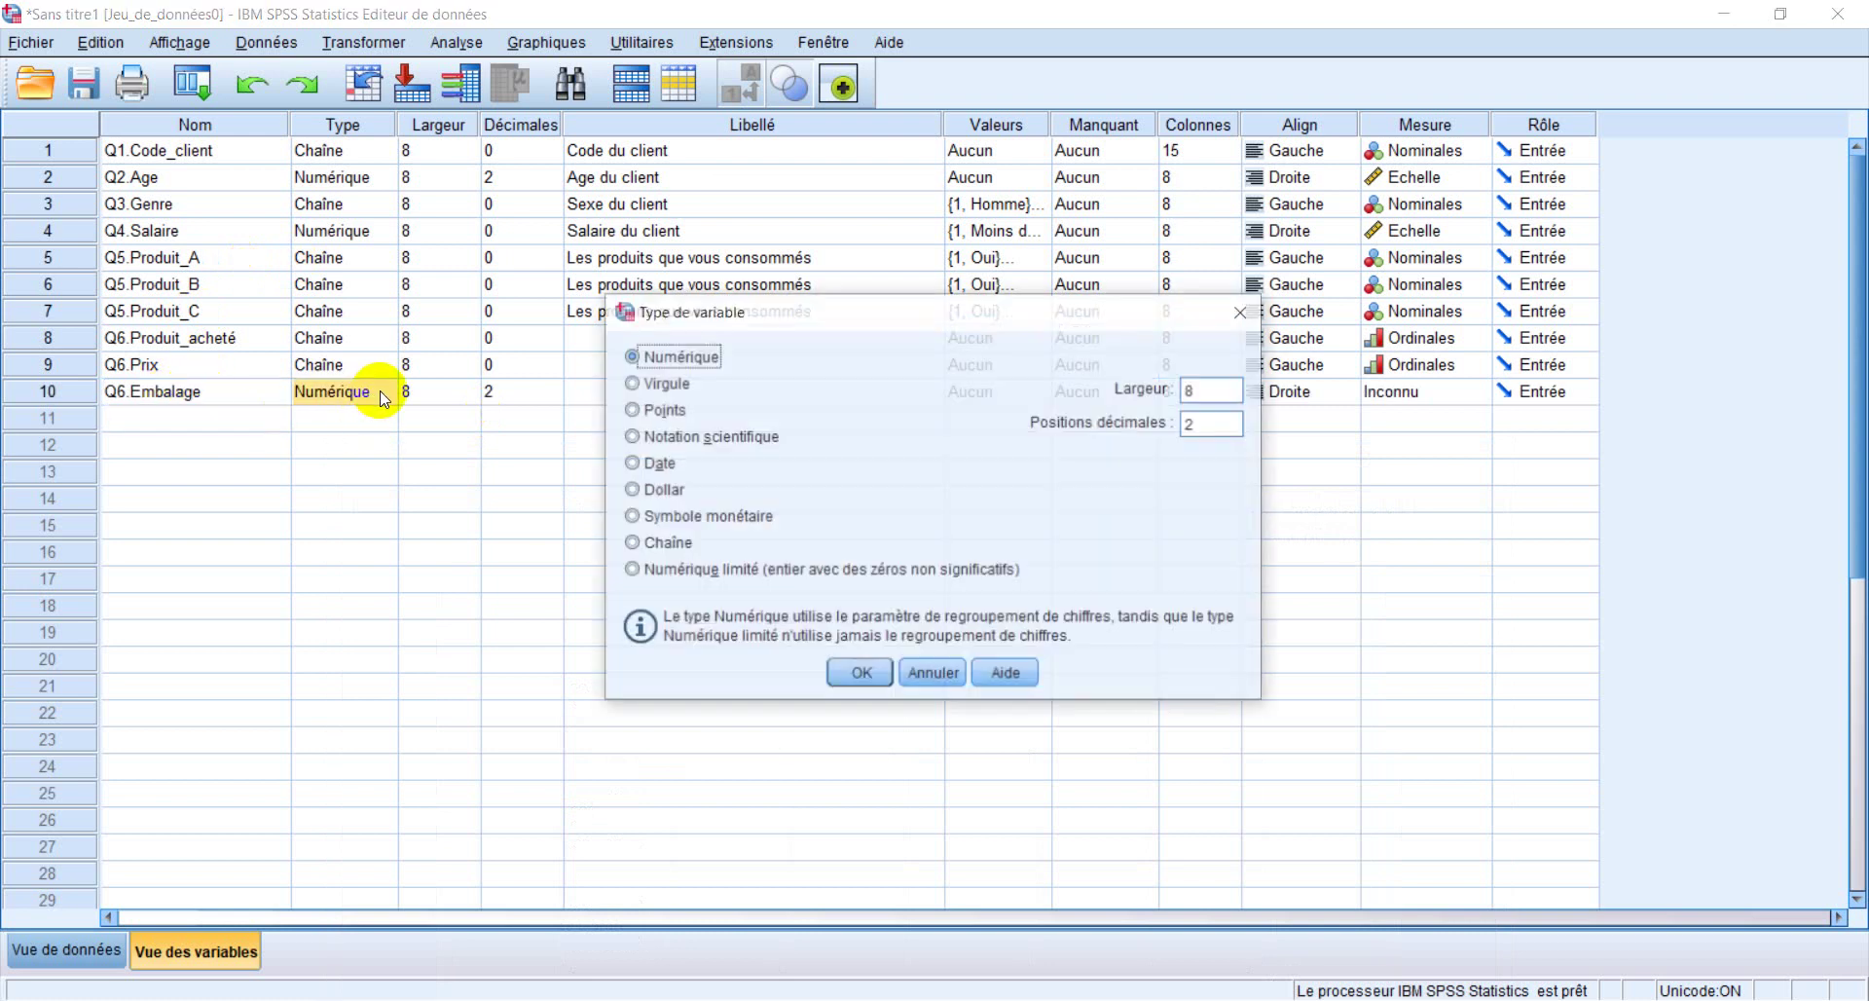
{"action": "left_click", "coordinate": [655, 545]}
{"action": "left_click", "coordinate": [862, 674]}
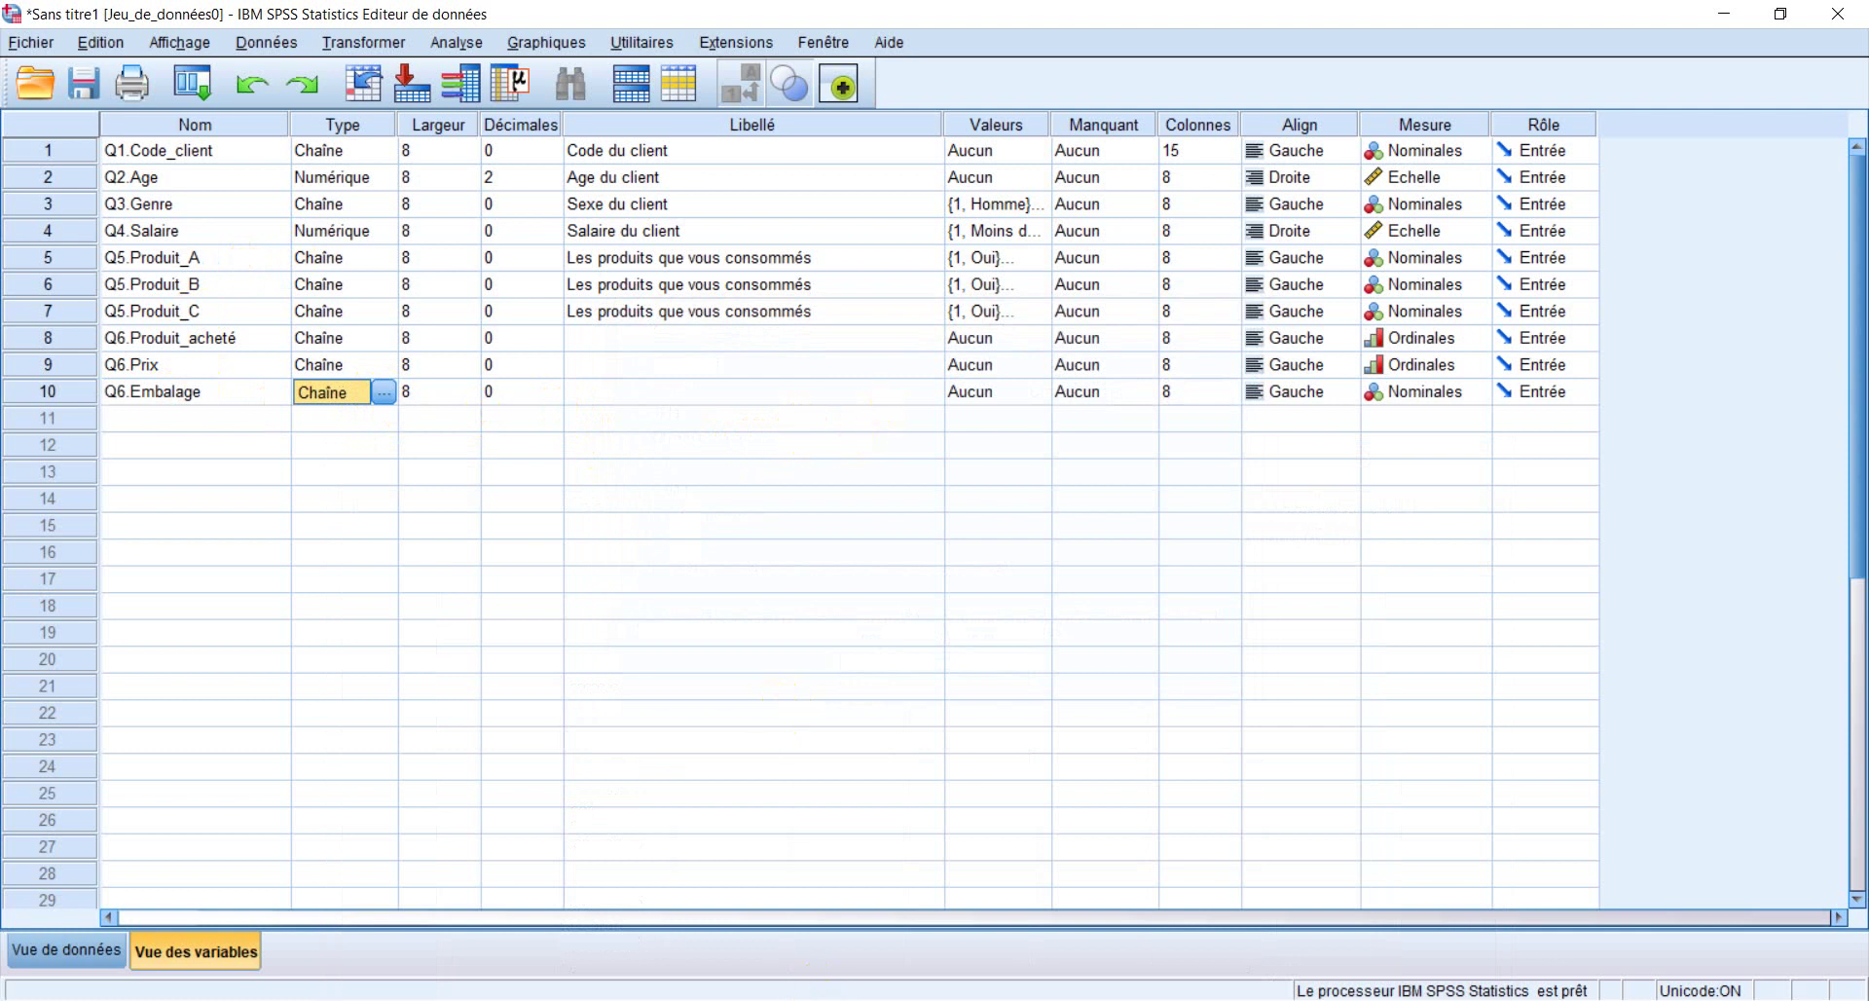
Copy statement 6A, "Le produit que j'ai acheté est de très bonne qualité", from Word into SPSS as the label of Q6.Produit_acheté
{"action": "left_click", "coordinate": [703, 850]}
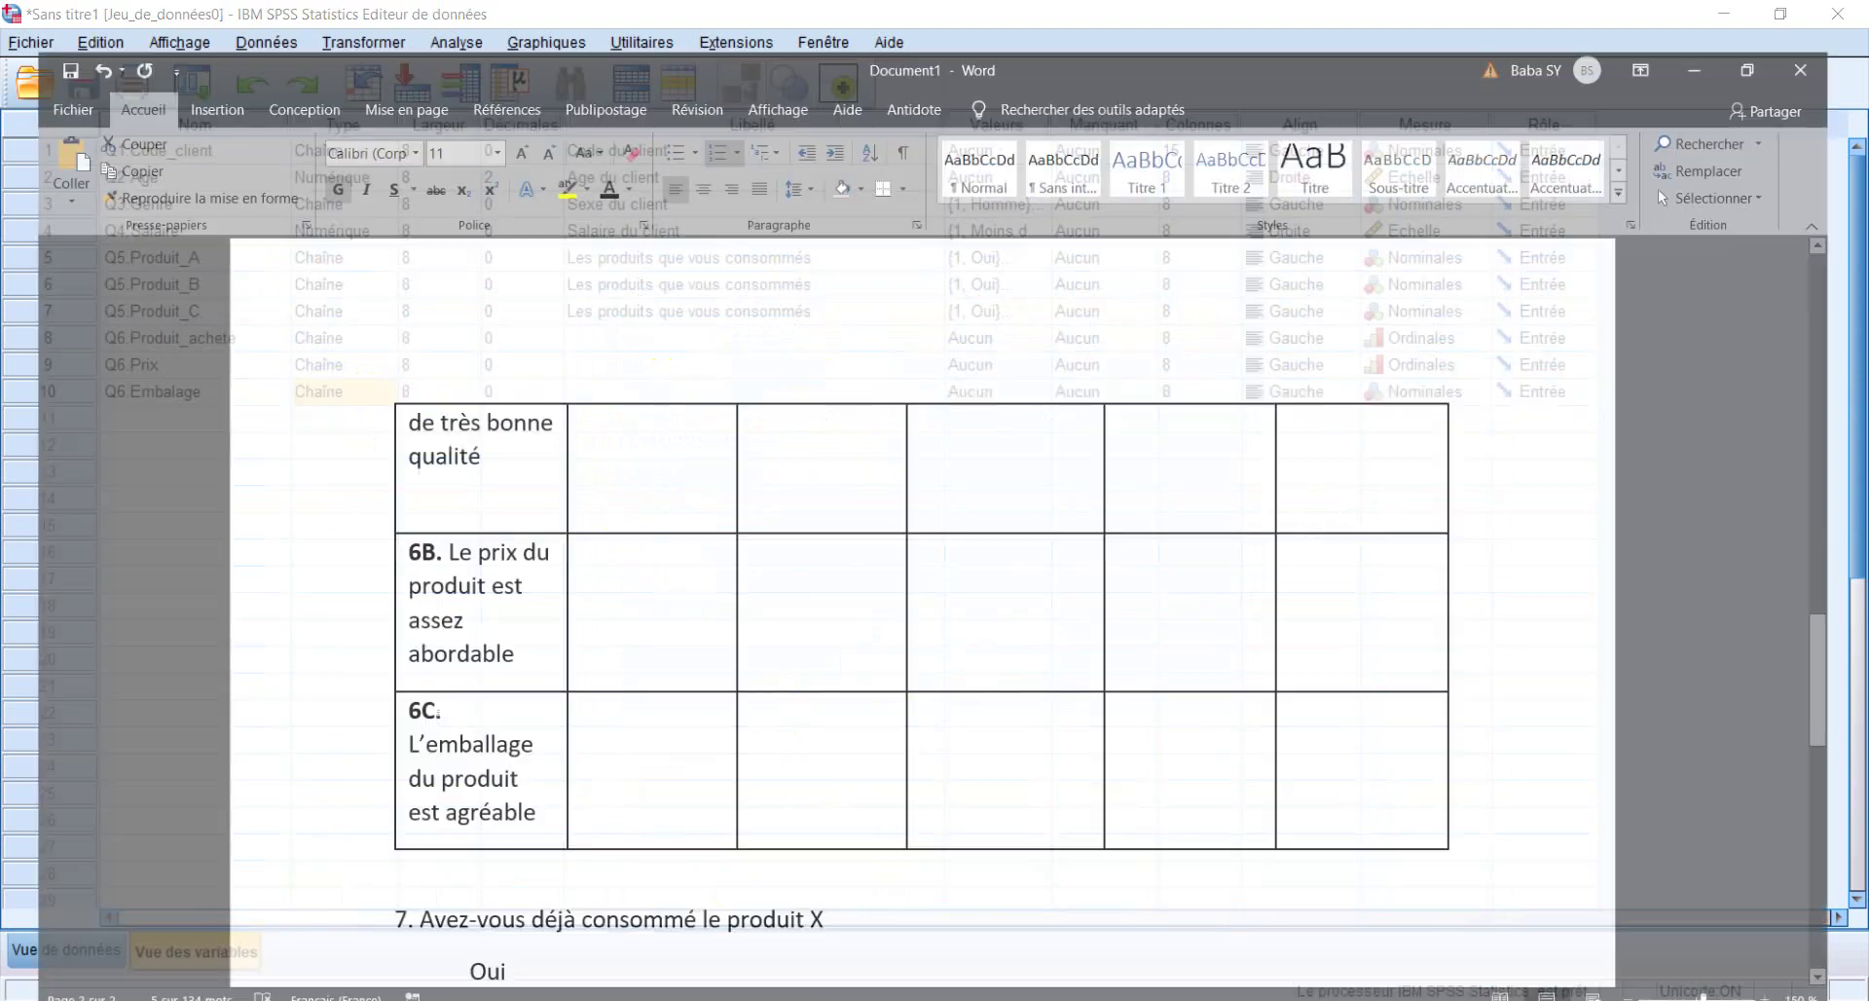
{"action": "scroll", "coordinate": [509, 543], "scroll_direction": "up", "scroll_amount": 5}
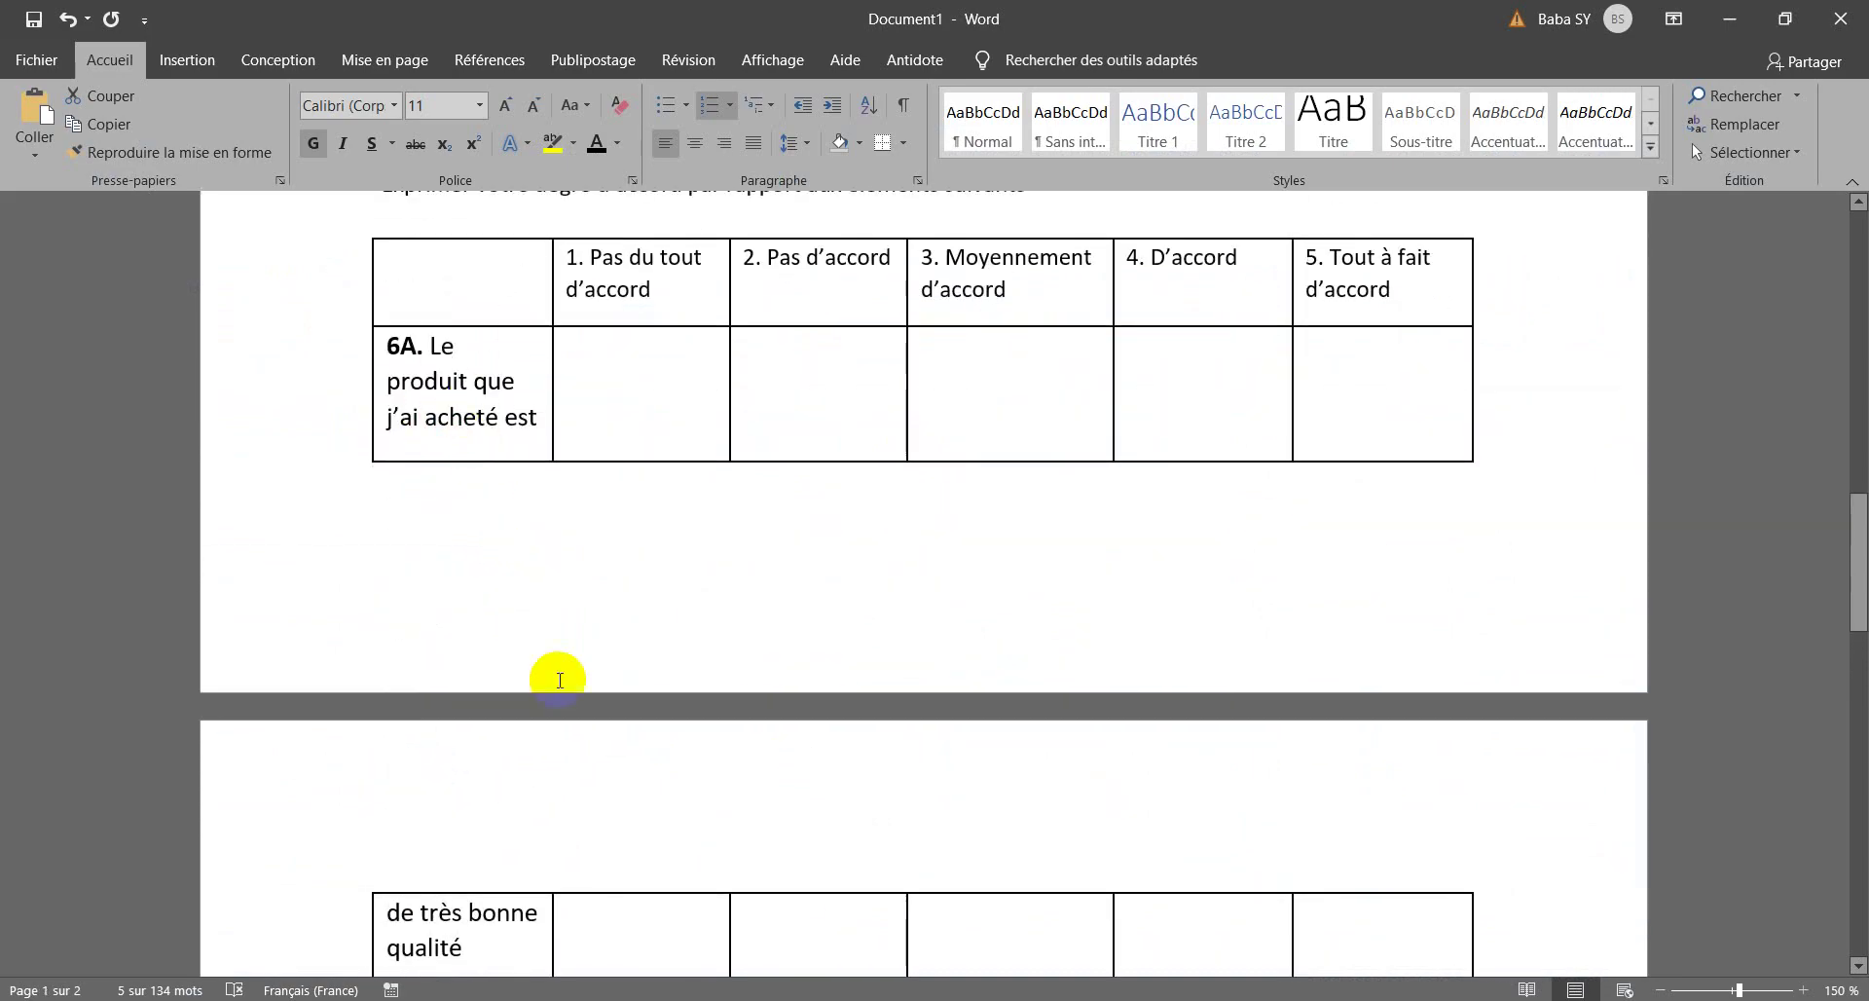
{"action": "scroll", "coordinate": [545, 779], "scroll_direction": "down", "scroll_amount": 2}
{"action": "left_click_drag", "start_coordinate": [500, 854], "coordinate": [443, 257]}
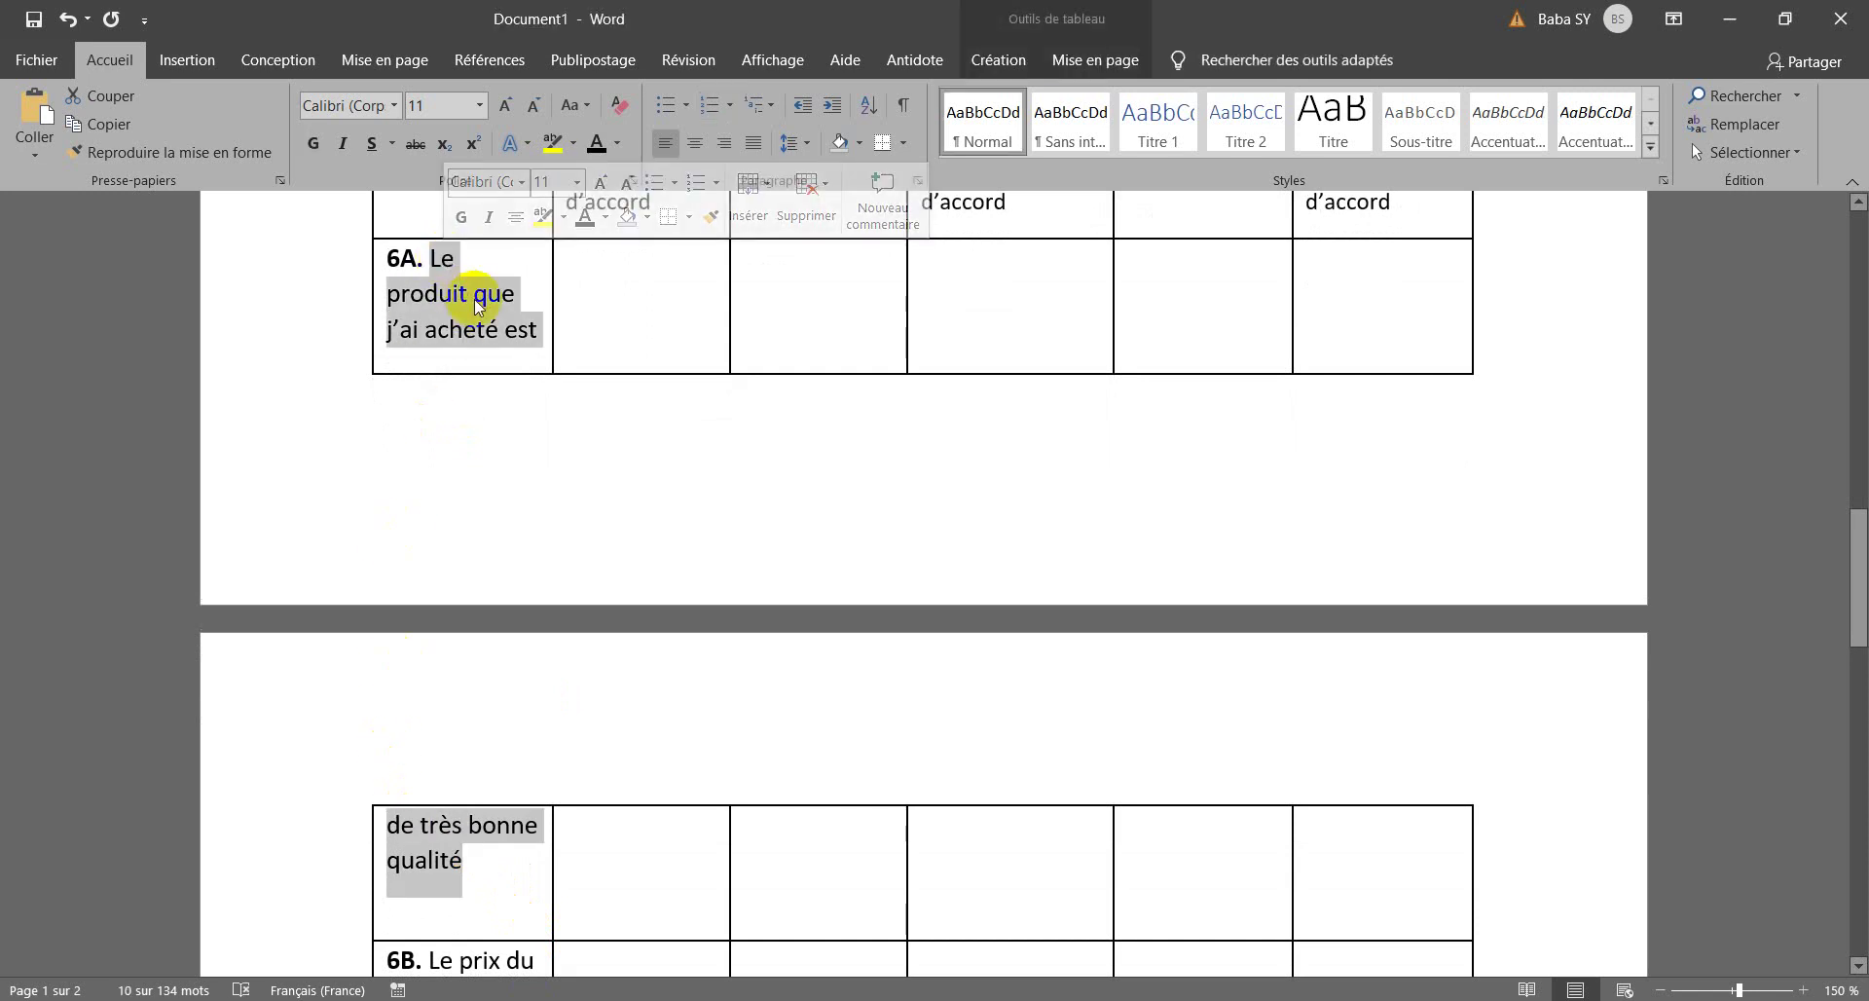
{"action": "right_click", "coordinate": [477, 305]}
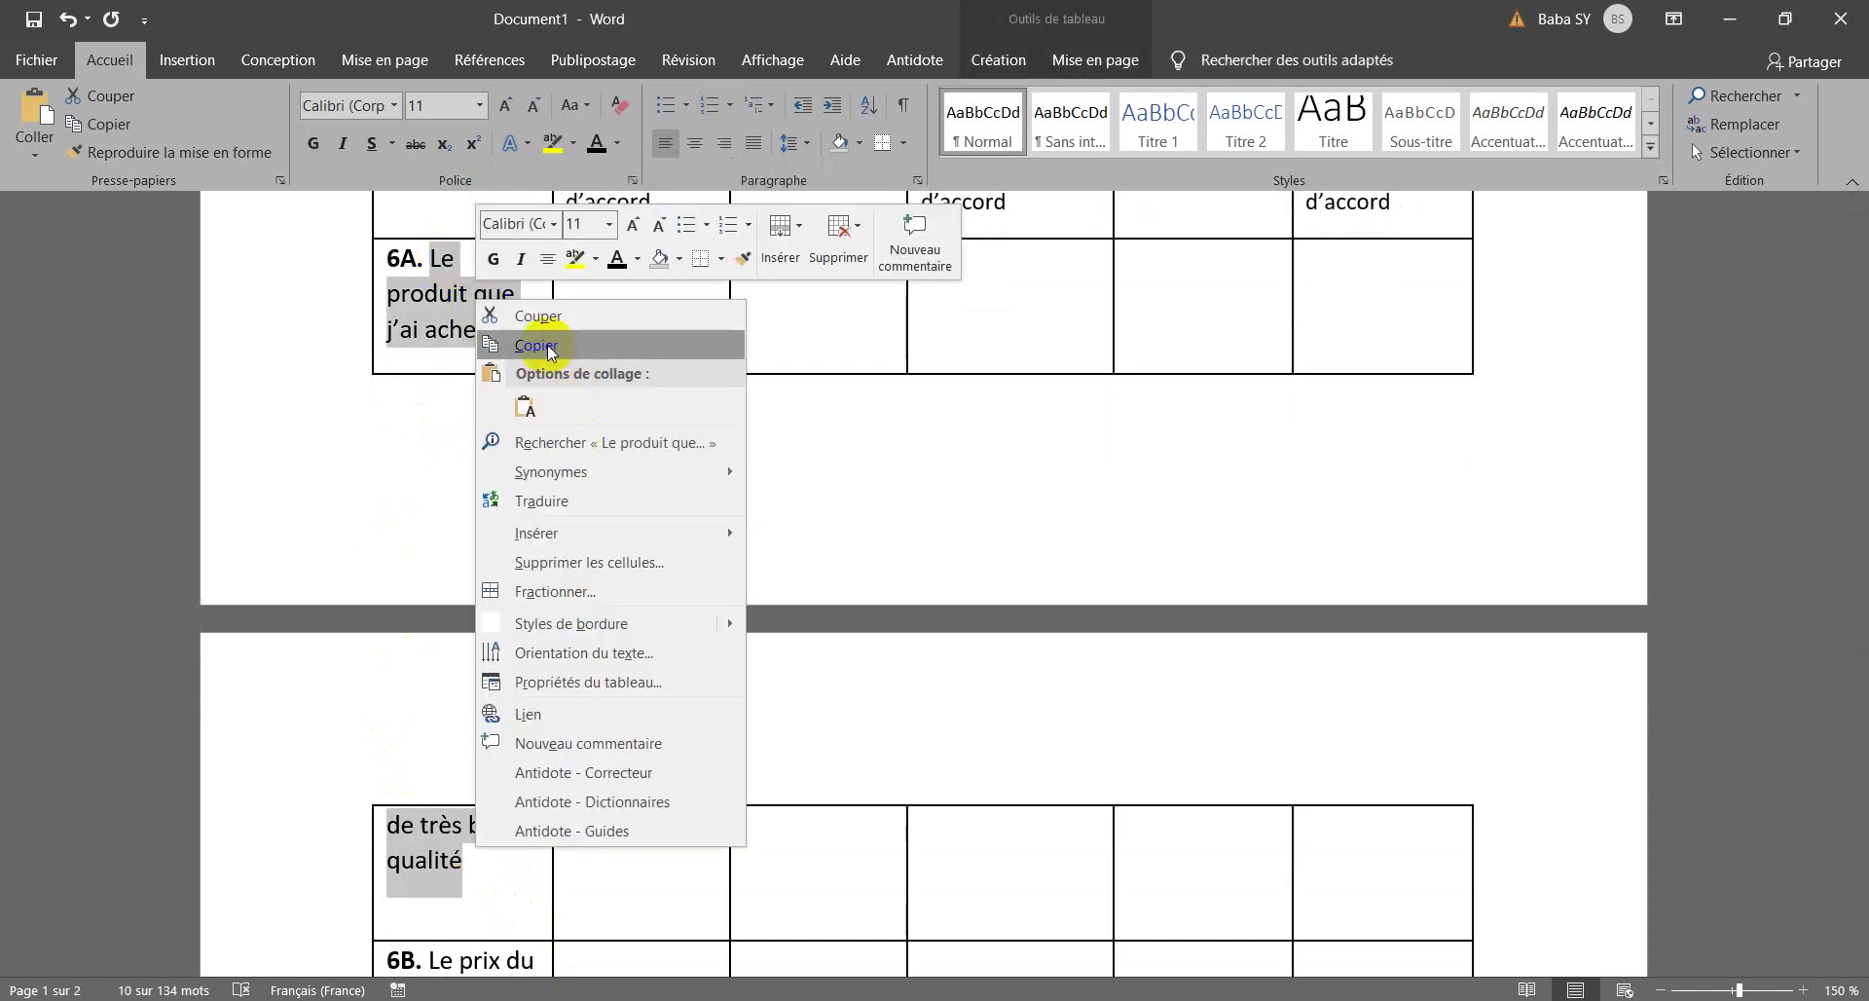
{"action": "left_click", "coordinate": [545, 343]}
{"action": "key", "text": "alt+Tab"}
{"action": "left_click", "coordinate": [745, 343]}
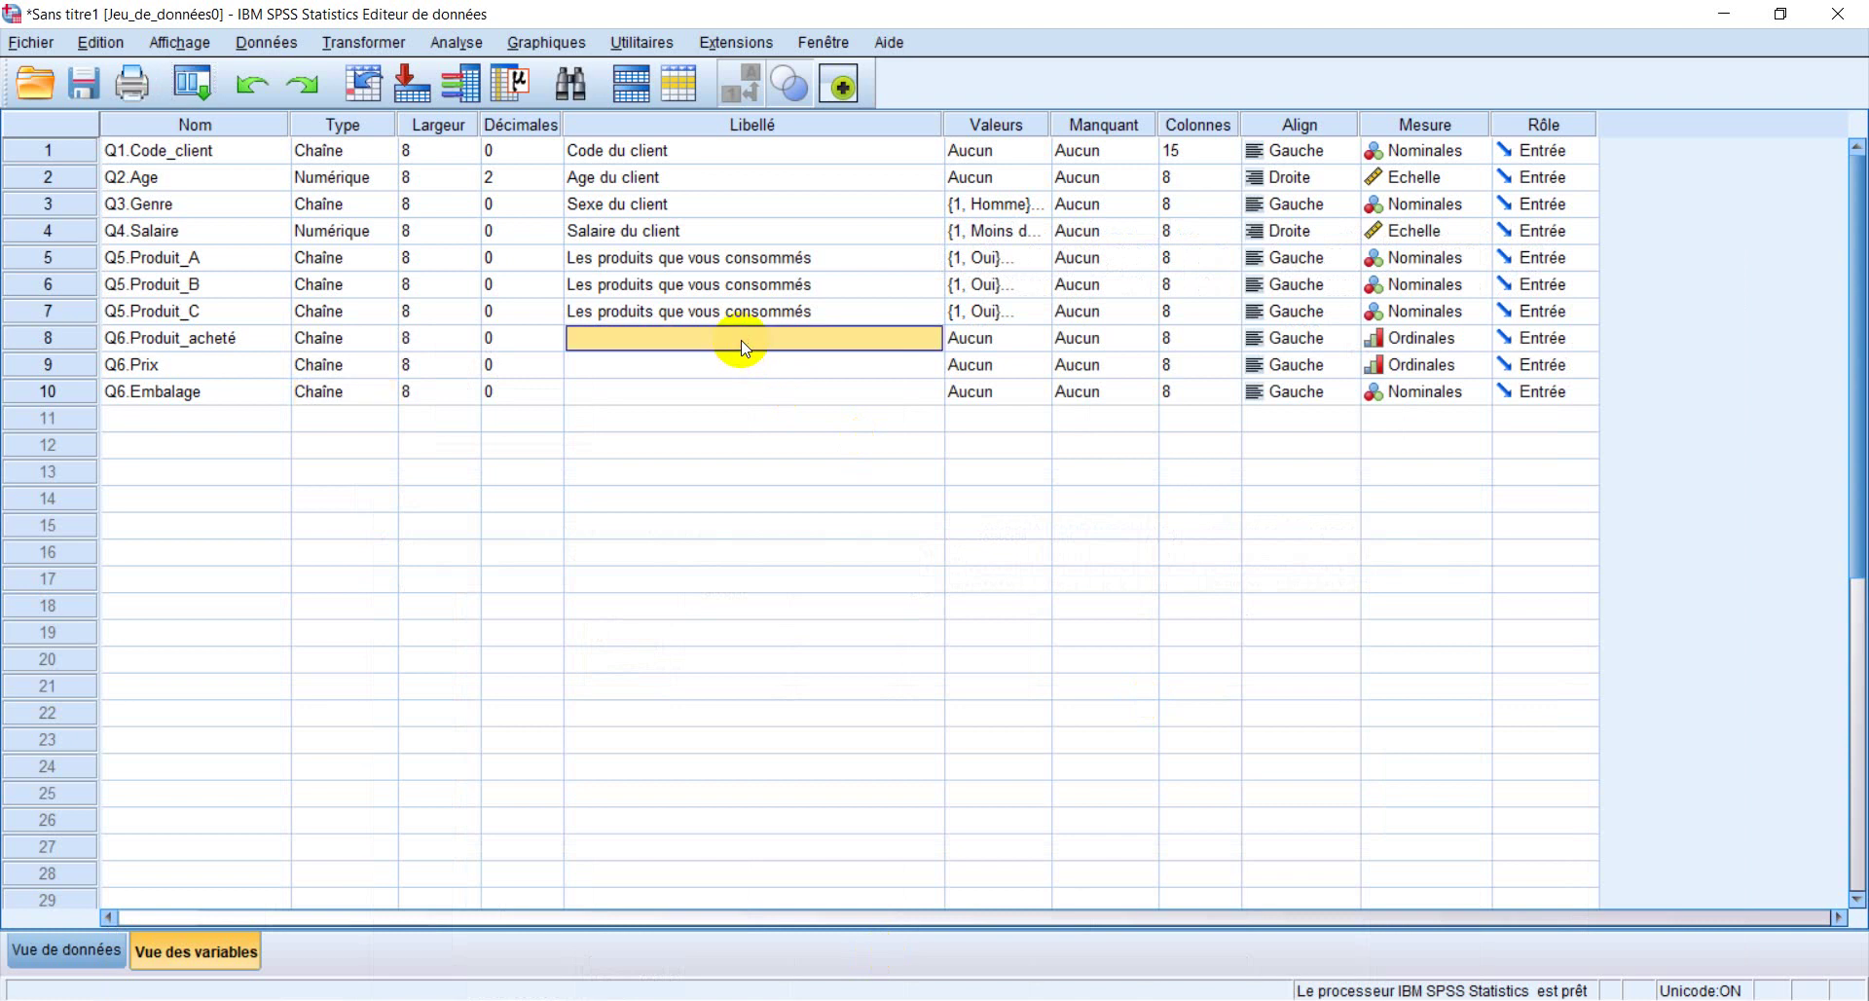
{"action": "key", "text": "ctrl+v"}
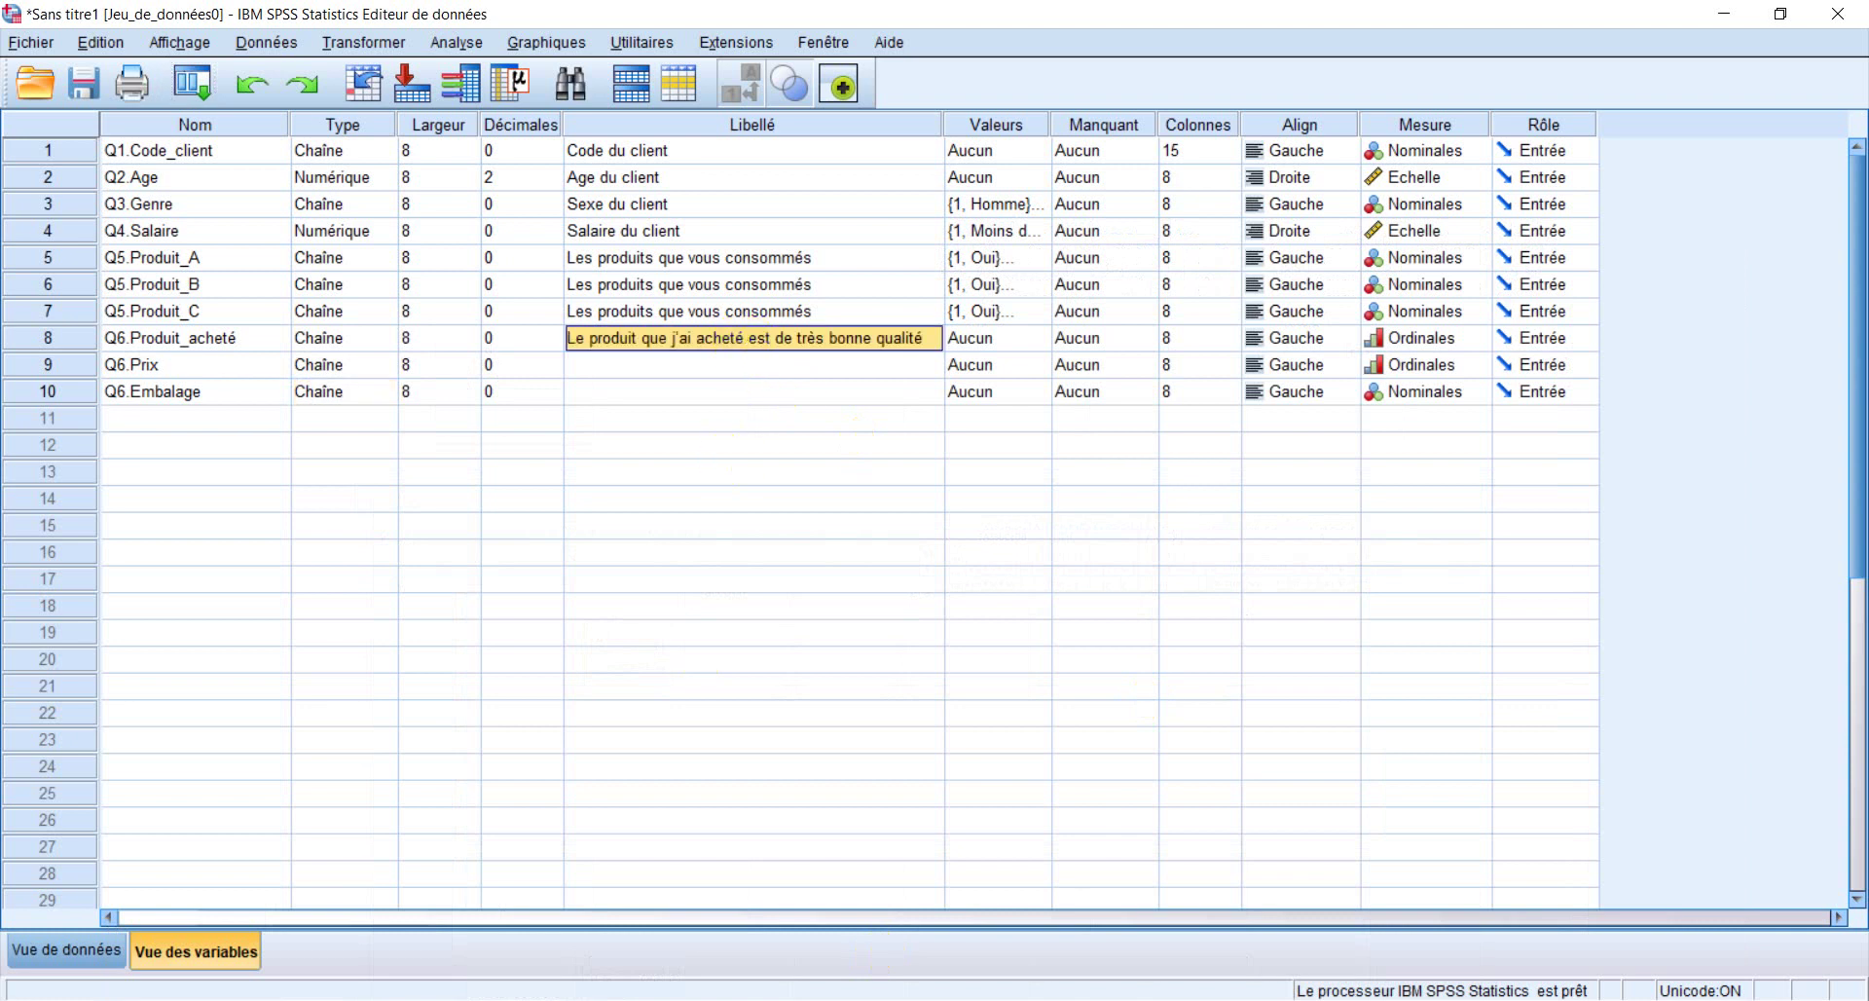
Copy statement 6B, "Le prix du produit est assez abordable", from Word into SPSS as the label of Q6.Prix
{"action": "key", "text": "alt+Tab"}
{"action": "scroll", "coordinate": [517, 701], "scroll_direction": "down", "scroll_amount": 5}
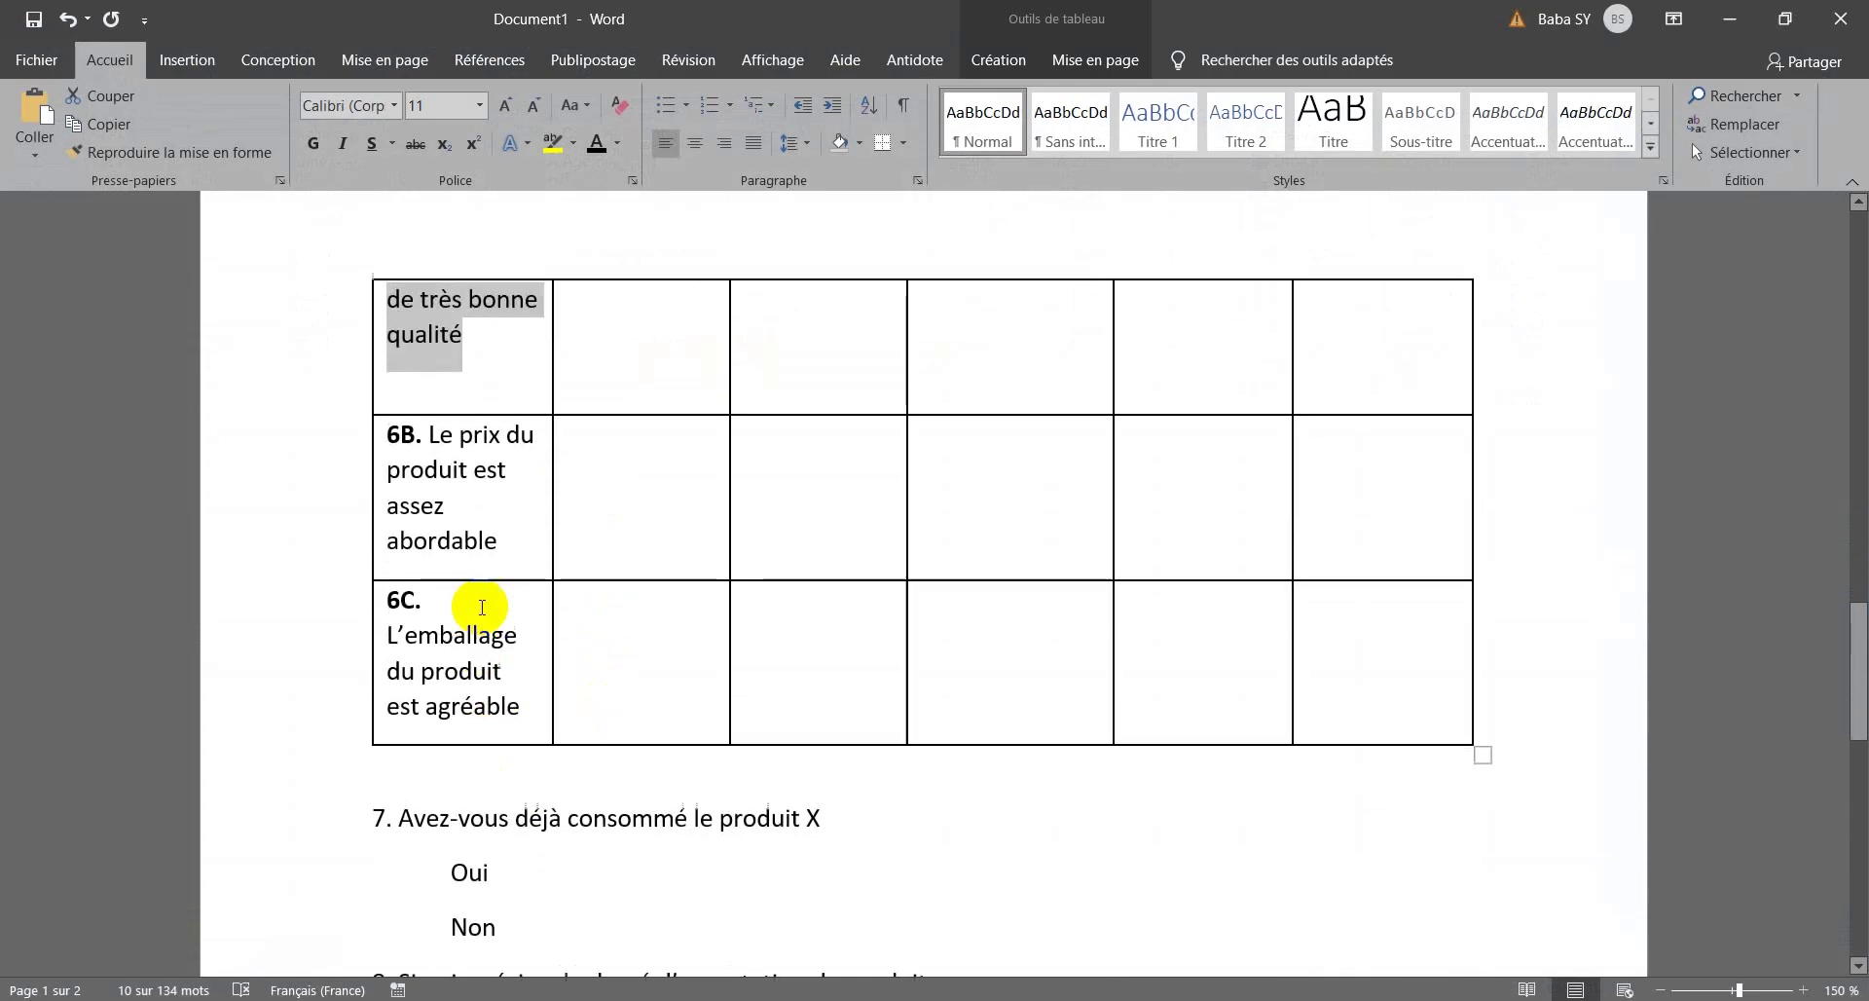
{"action": "left_click_drag", "start_coordinate": [502, 545], "coordinate": [429, 436]}
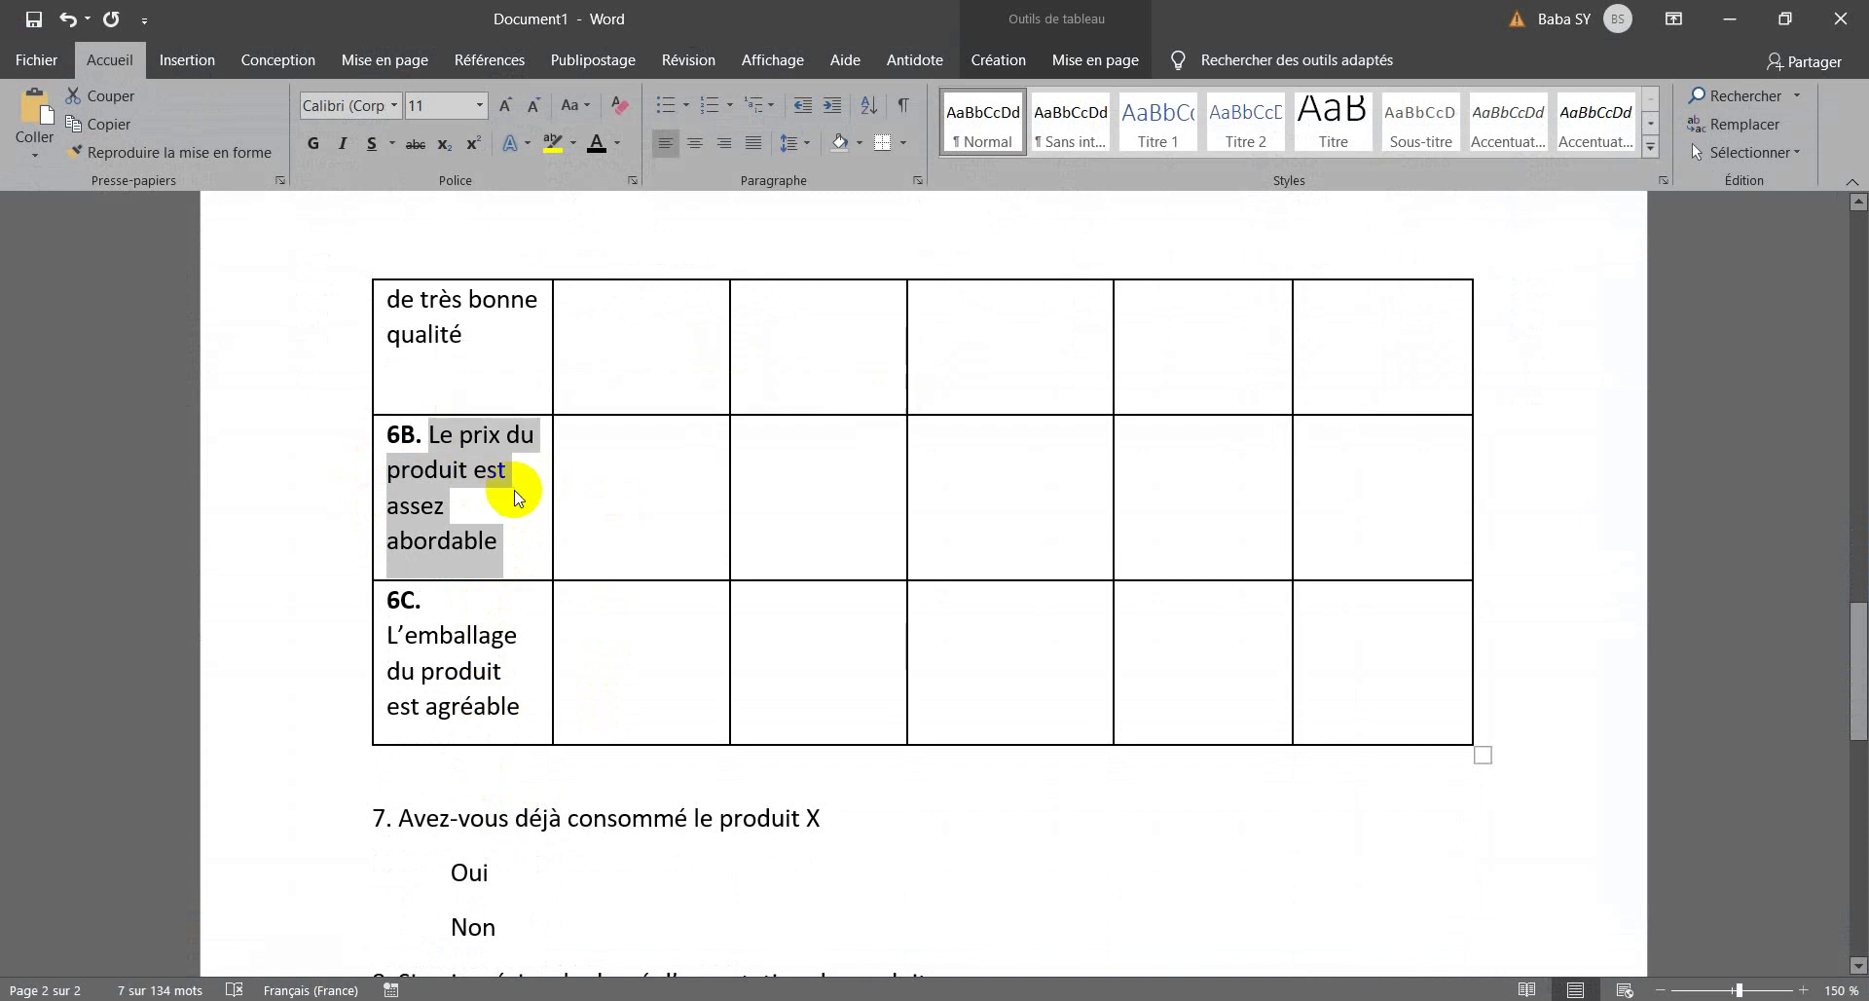
{"action": "key", "text": "alt+Tab"}
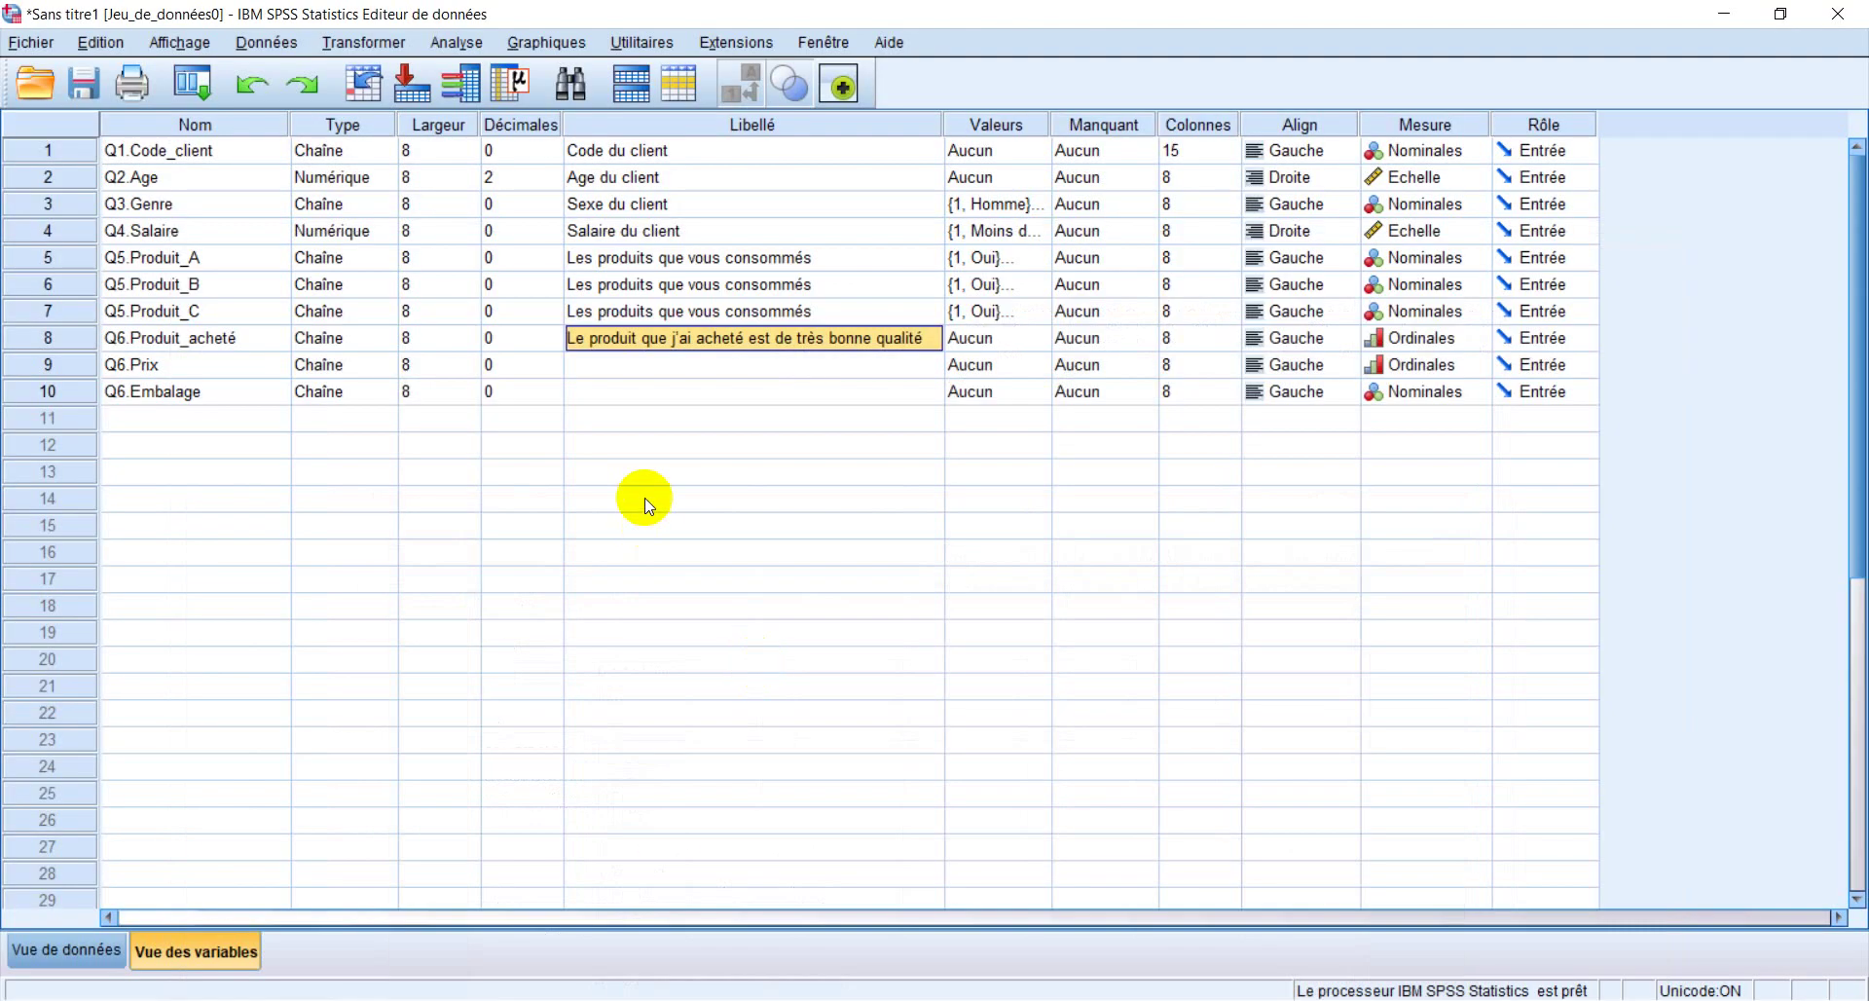
{"action": "double_click", "coordinate": [641, 364]}
{"action": "key", "text": "ctrl+v"}
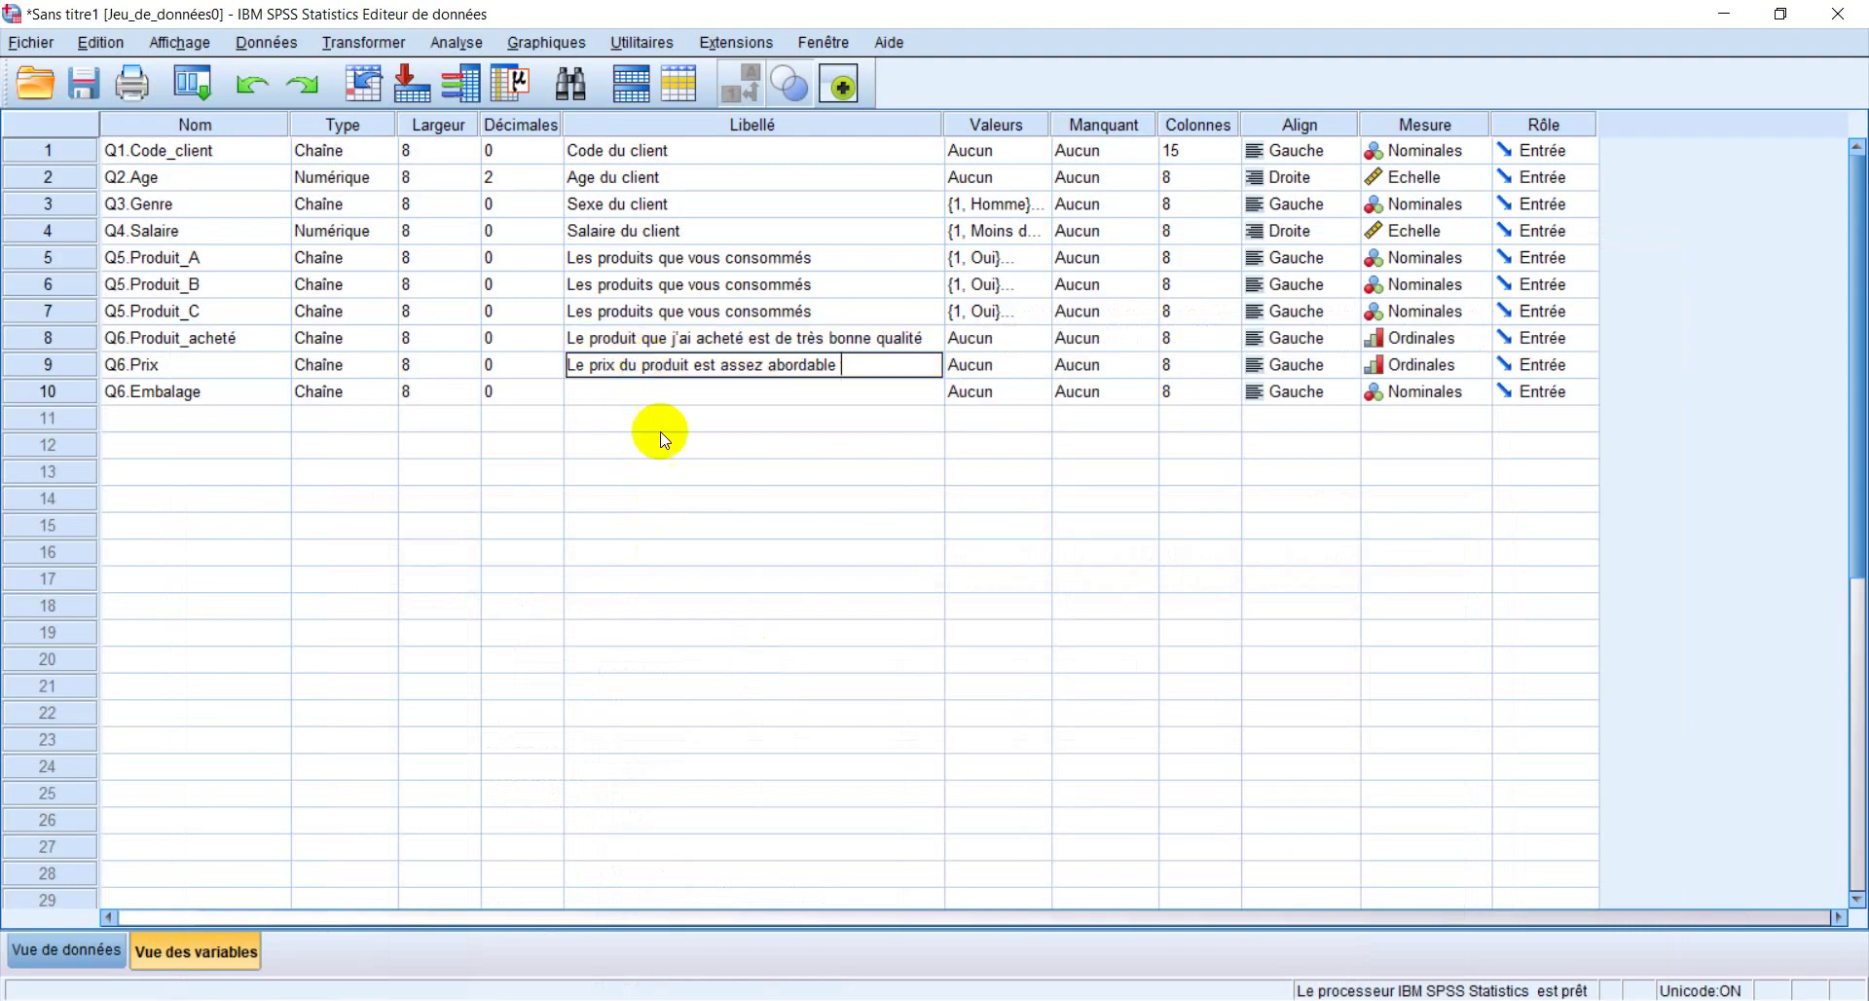
Copy statement 6C, "L'emballage du produit est agréable", from Word into SPSS as the label of Q6.Embalage
{"action": "left_click", "coordinate": [728, 989]}
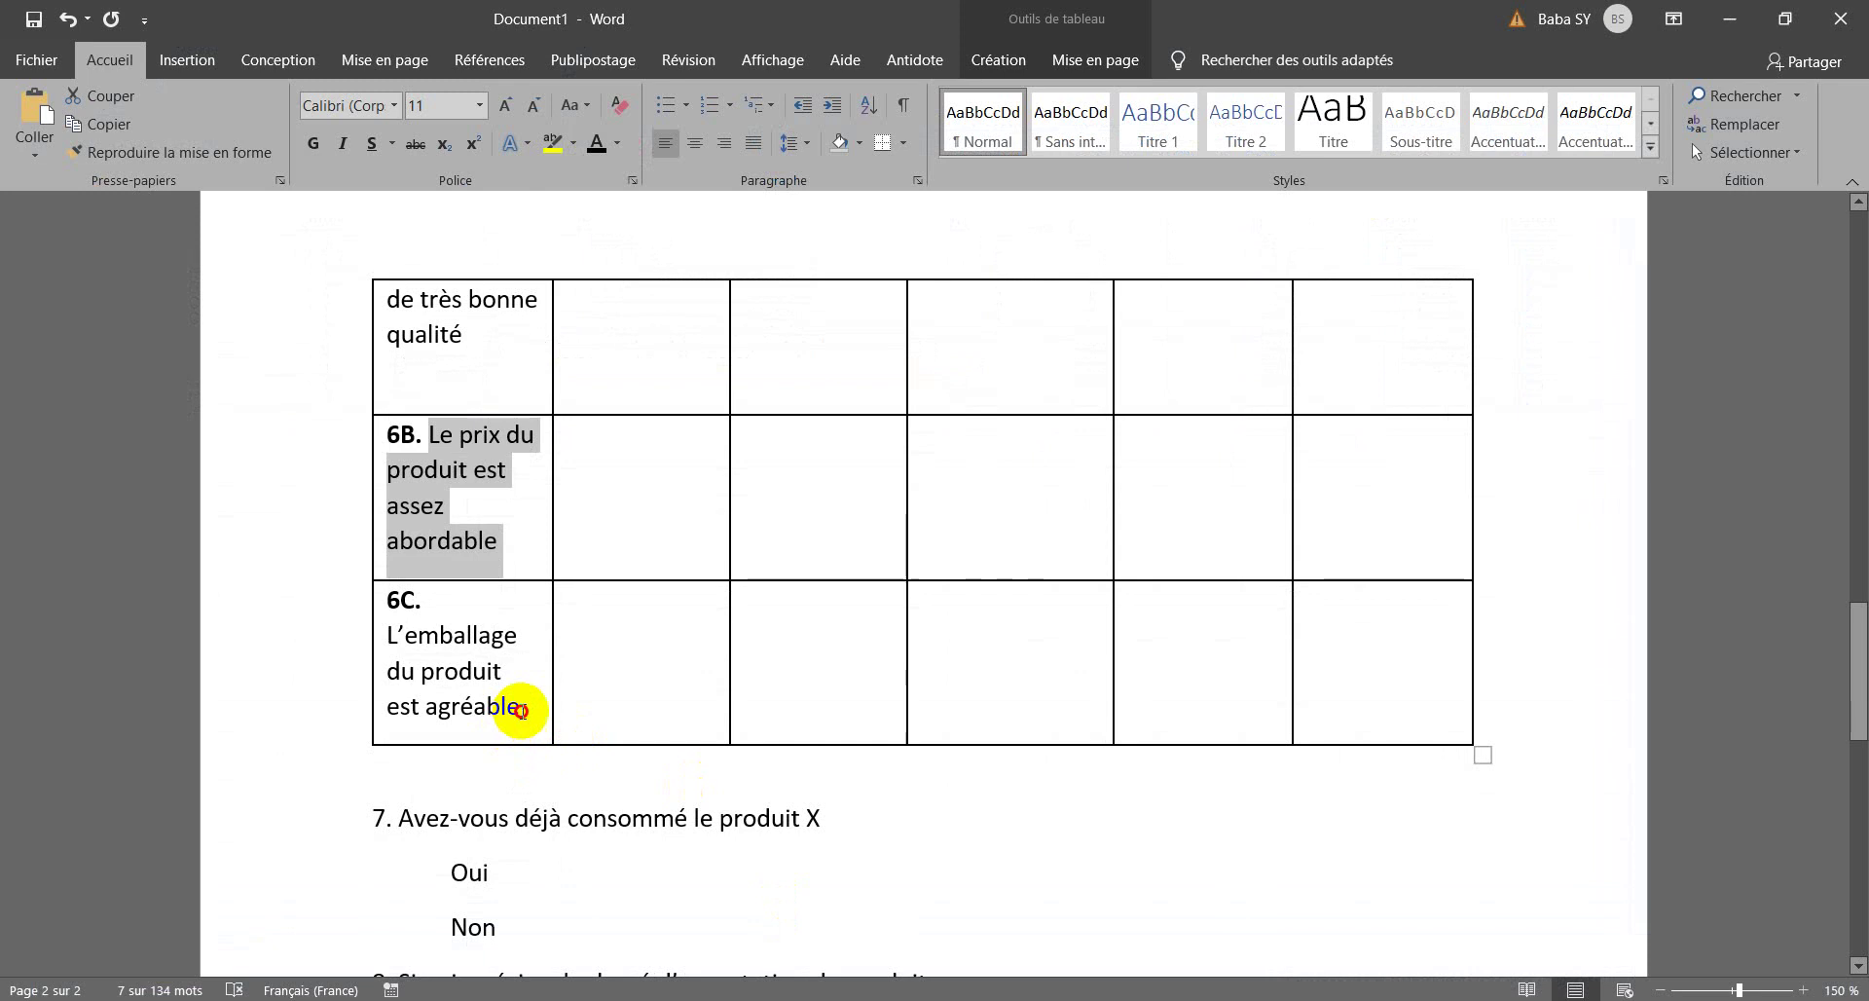
{"action": "left_click_drag", "start_coordinate": [530, 709], "coordinate": [388, 635]}
{"action": "key", "text": "ctrl+c"}
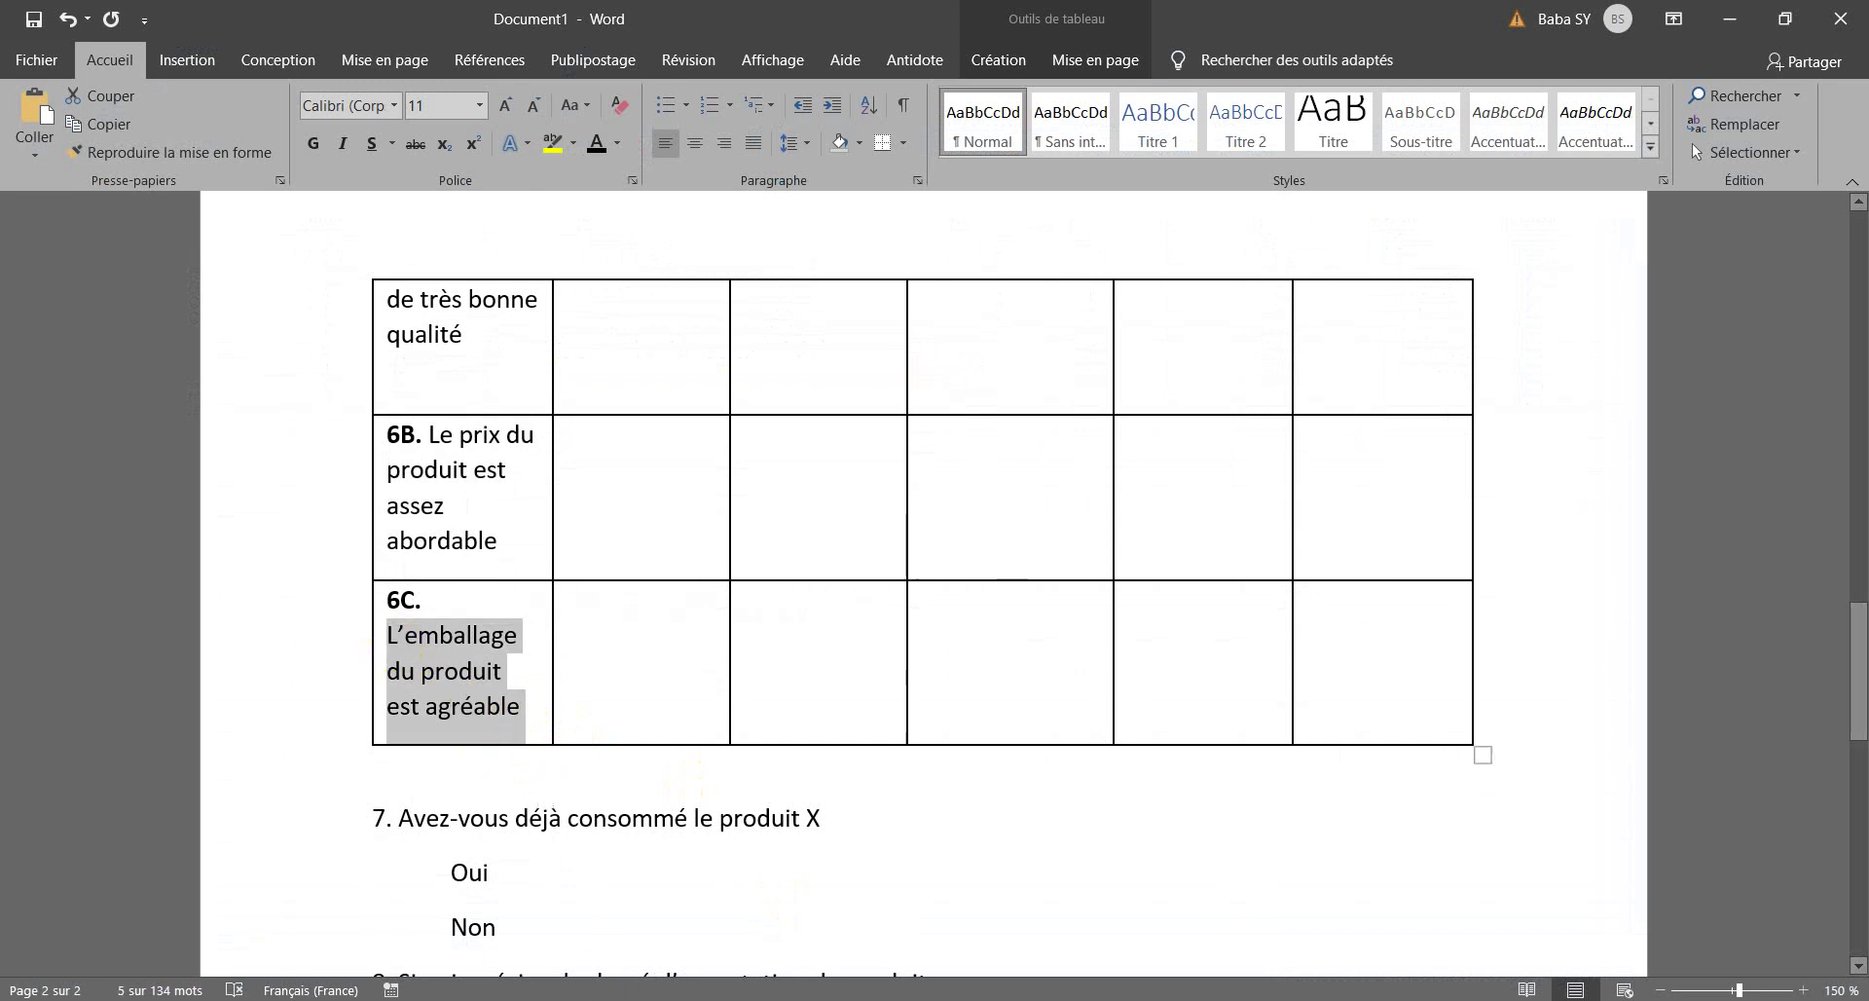
{"action": "left_click", "coordinate": [681, 989]}
{"action": "left_click", "coordinate": [746, 395]}
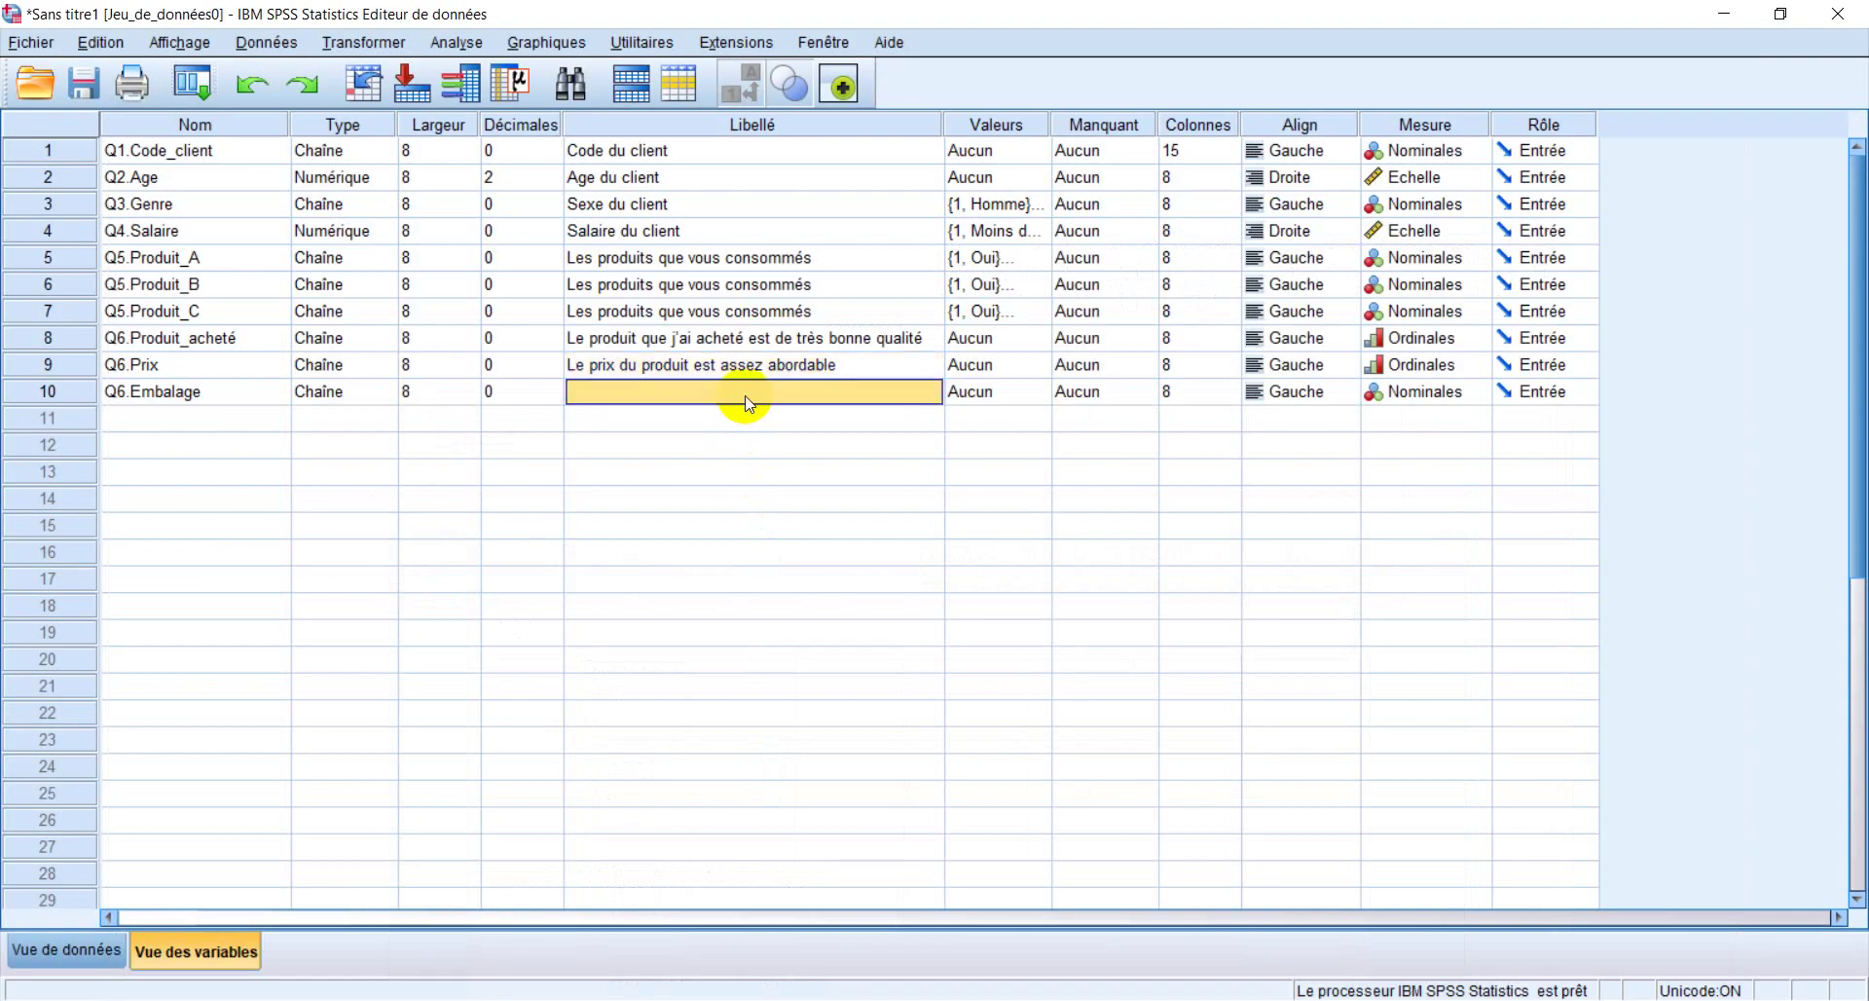
{"action": "left_click", "coordinate": [748, 395]}
{"action": "key", "text": "ctrl+v"}
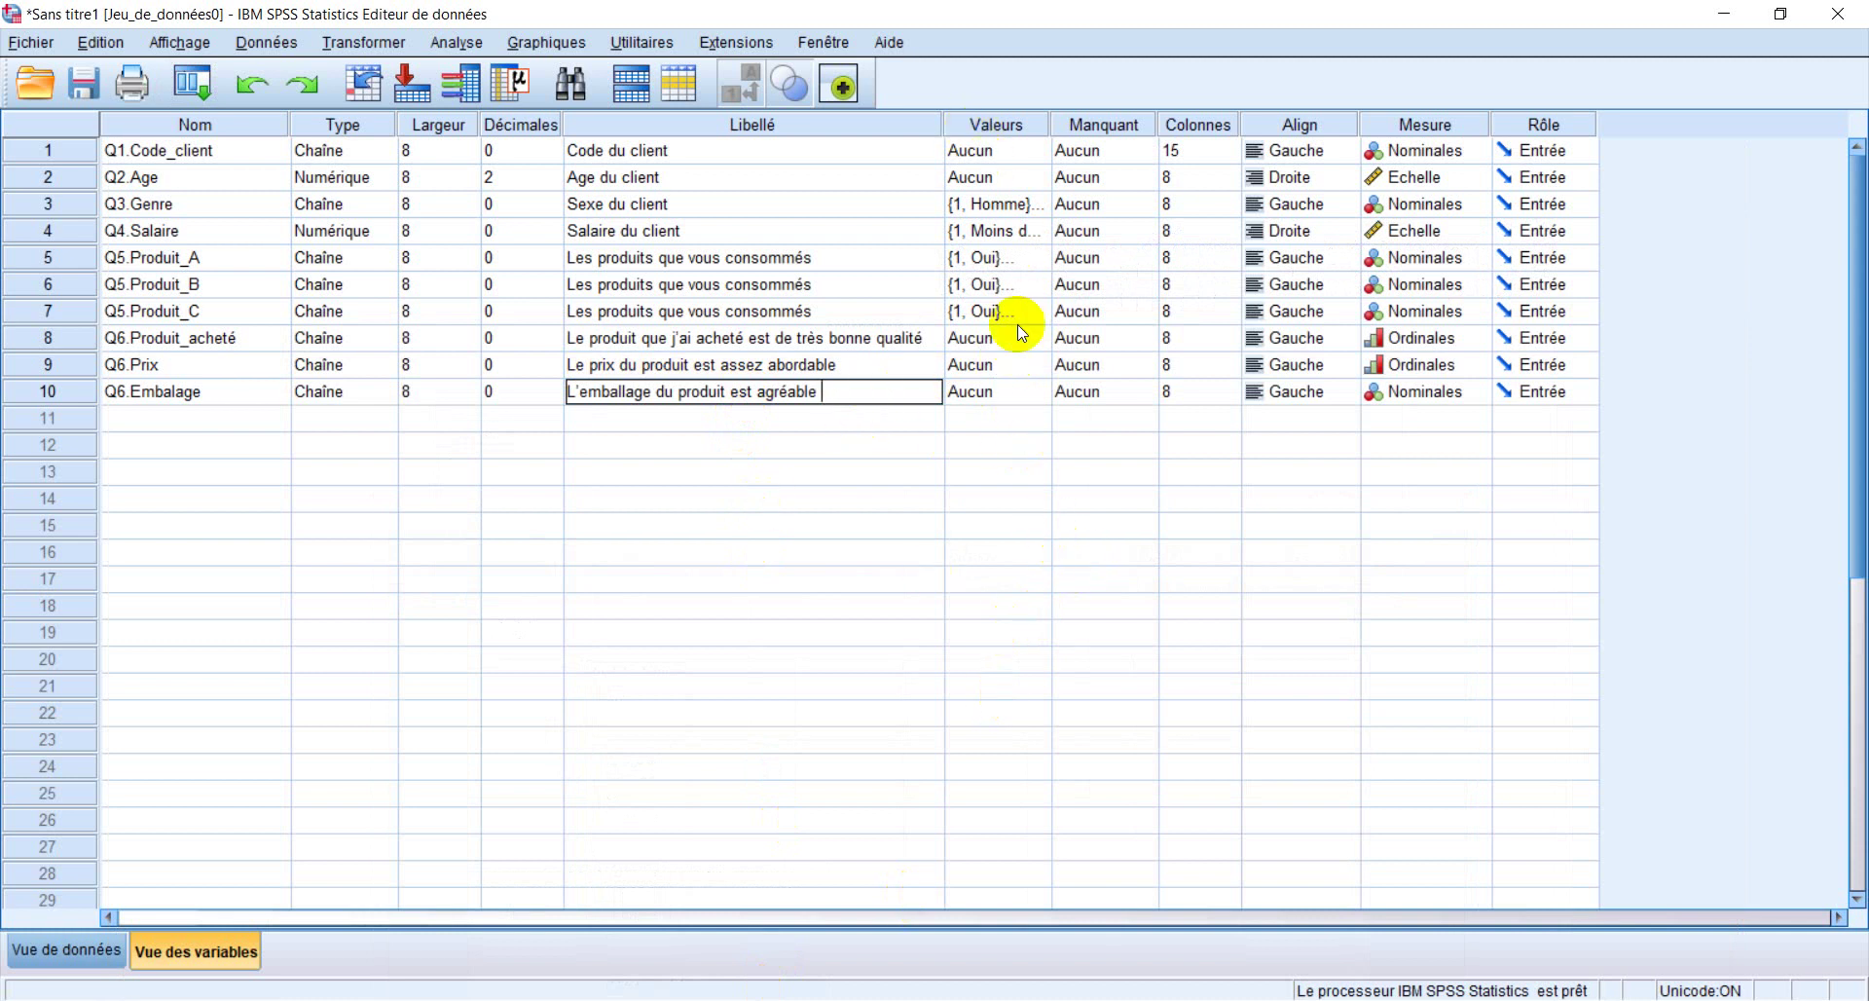
Add the value label 1 = "Pas du tout d'accord" to Q6.Produit_acheté, copying the wording from the agreement scale in Word
{"action": "double_click", "coordinate": [1042, 343]}
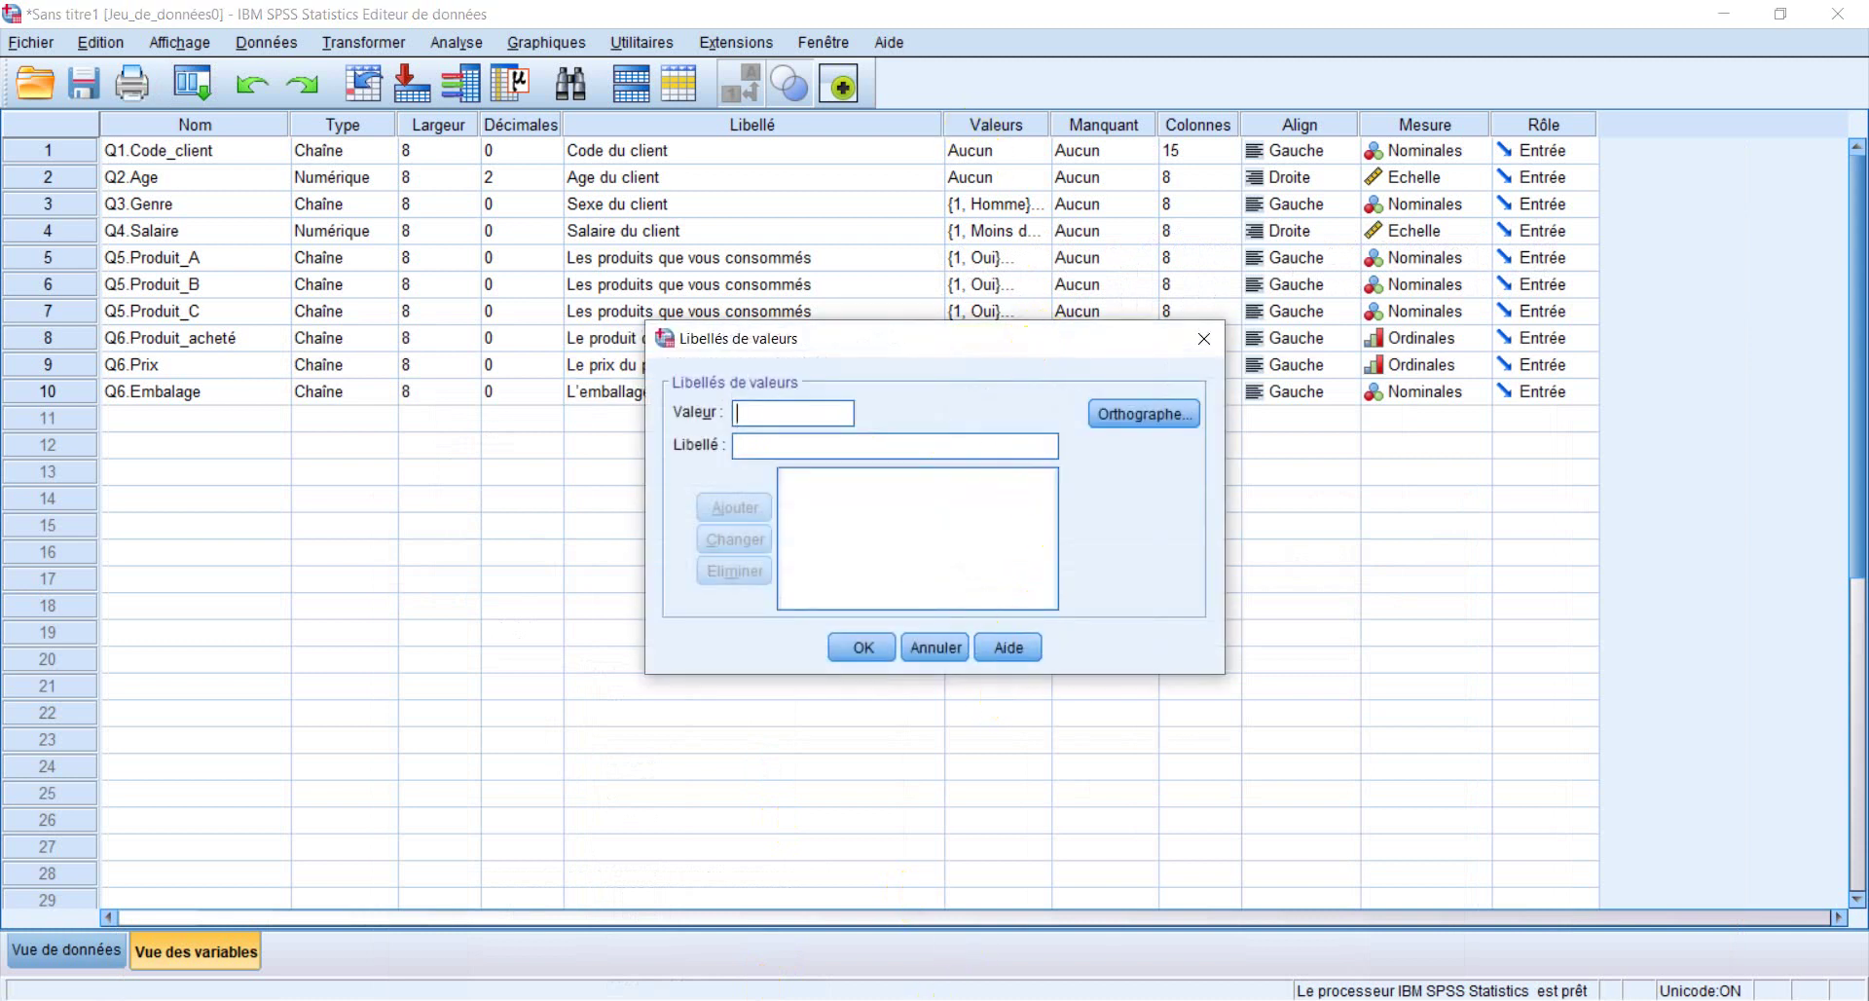
{"action": "key", "text": "alt+Tab"}
{"action": "scroll", "coordinate": [869, 503], "scroll_direction": "up", "scroll_amount": 5}
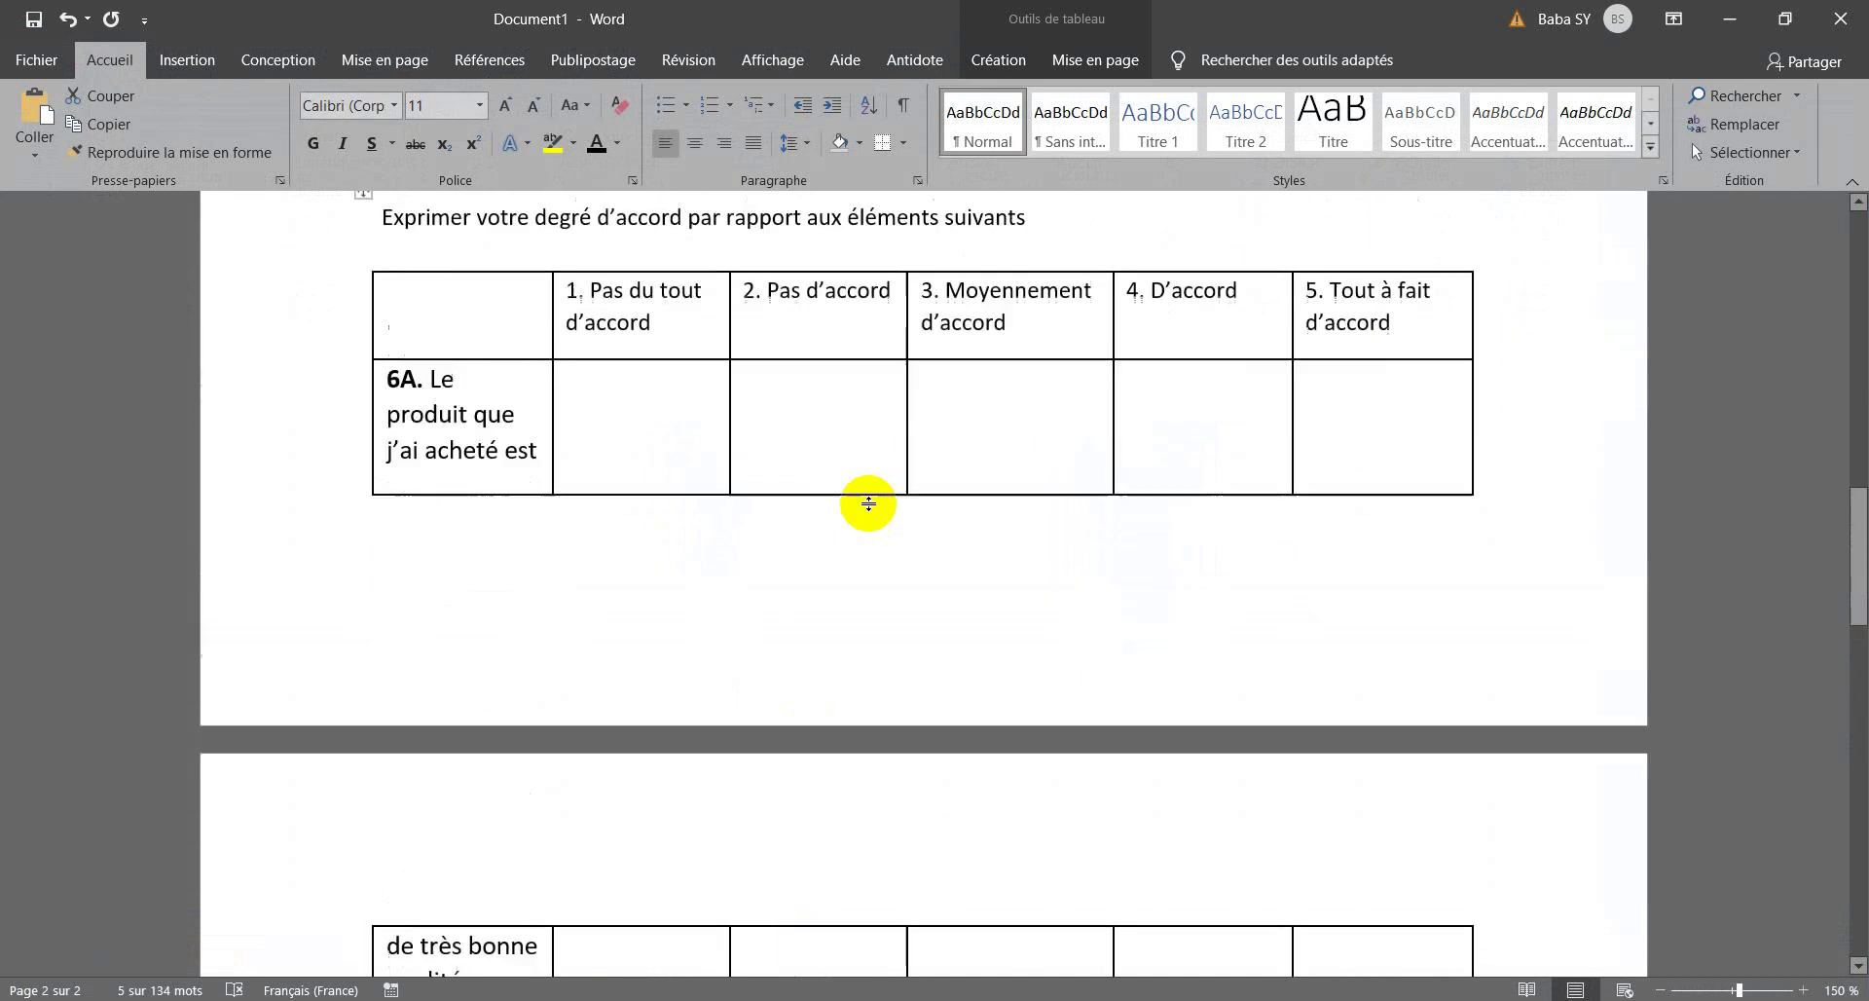
{"action": "scroll", "coordinate": [869, 504], "scroll_direction": "up", "scroll_amount": 2}
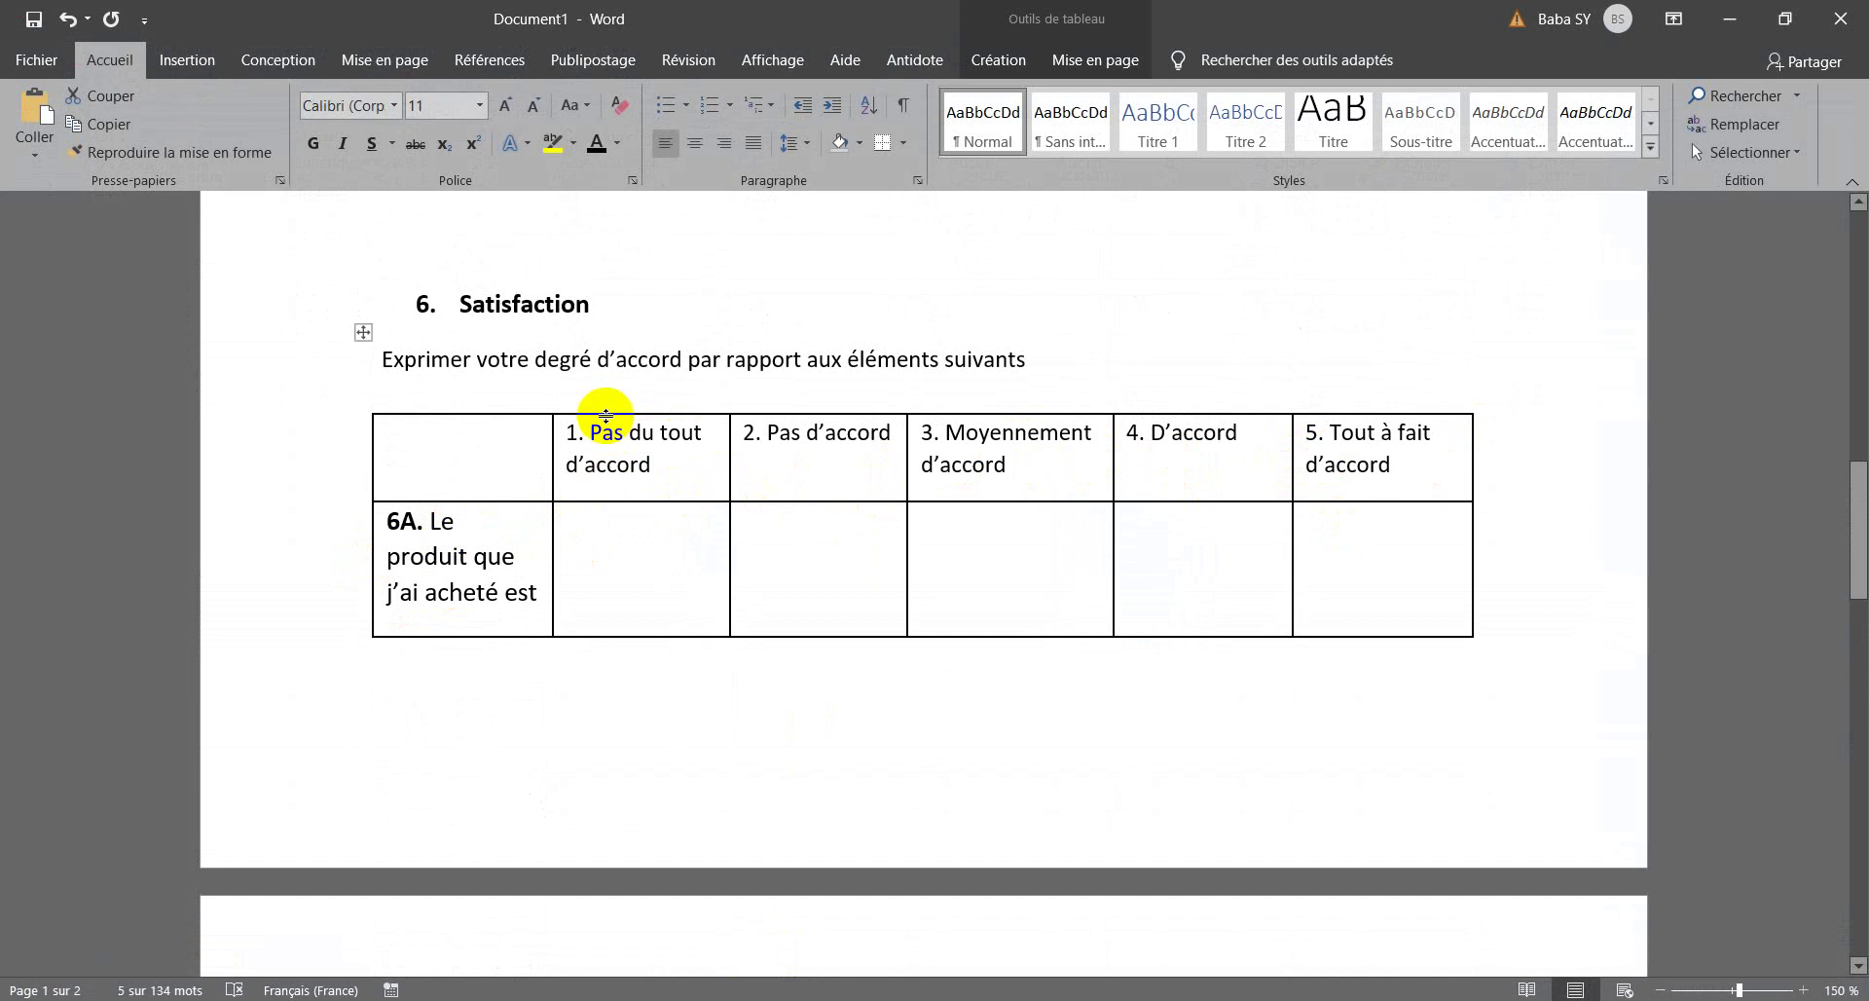
{"action": "left_click_drag", "start_coordinate": [592, 432], "coordinate": [672, 465]}
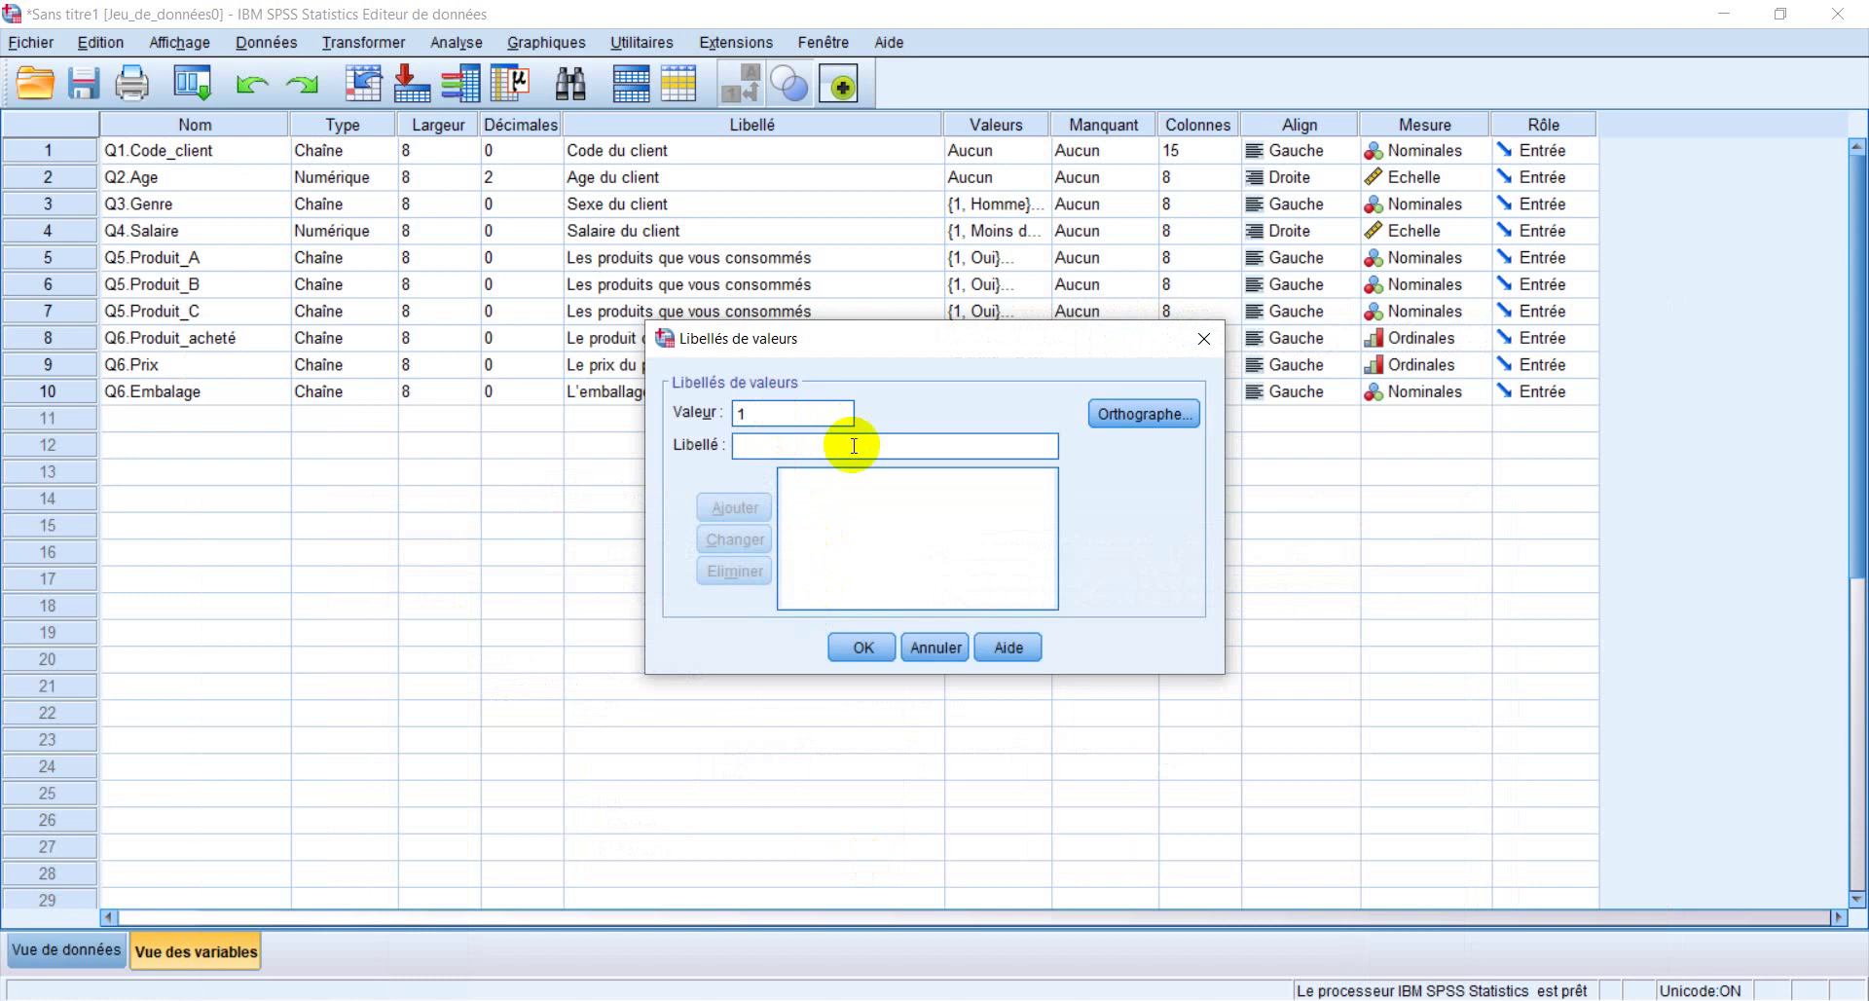
{"action": "left_click", "coordinate": [853, 445]}
{"action": "key", "text": "ctrl+v"}
{"action": "left_click", "coordinate": [744, 506]}
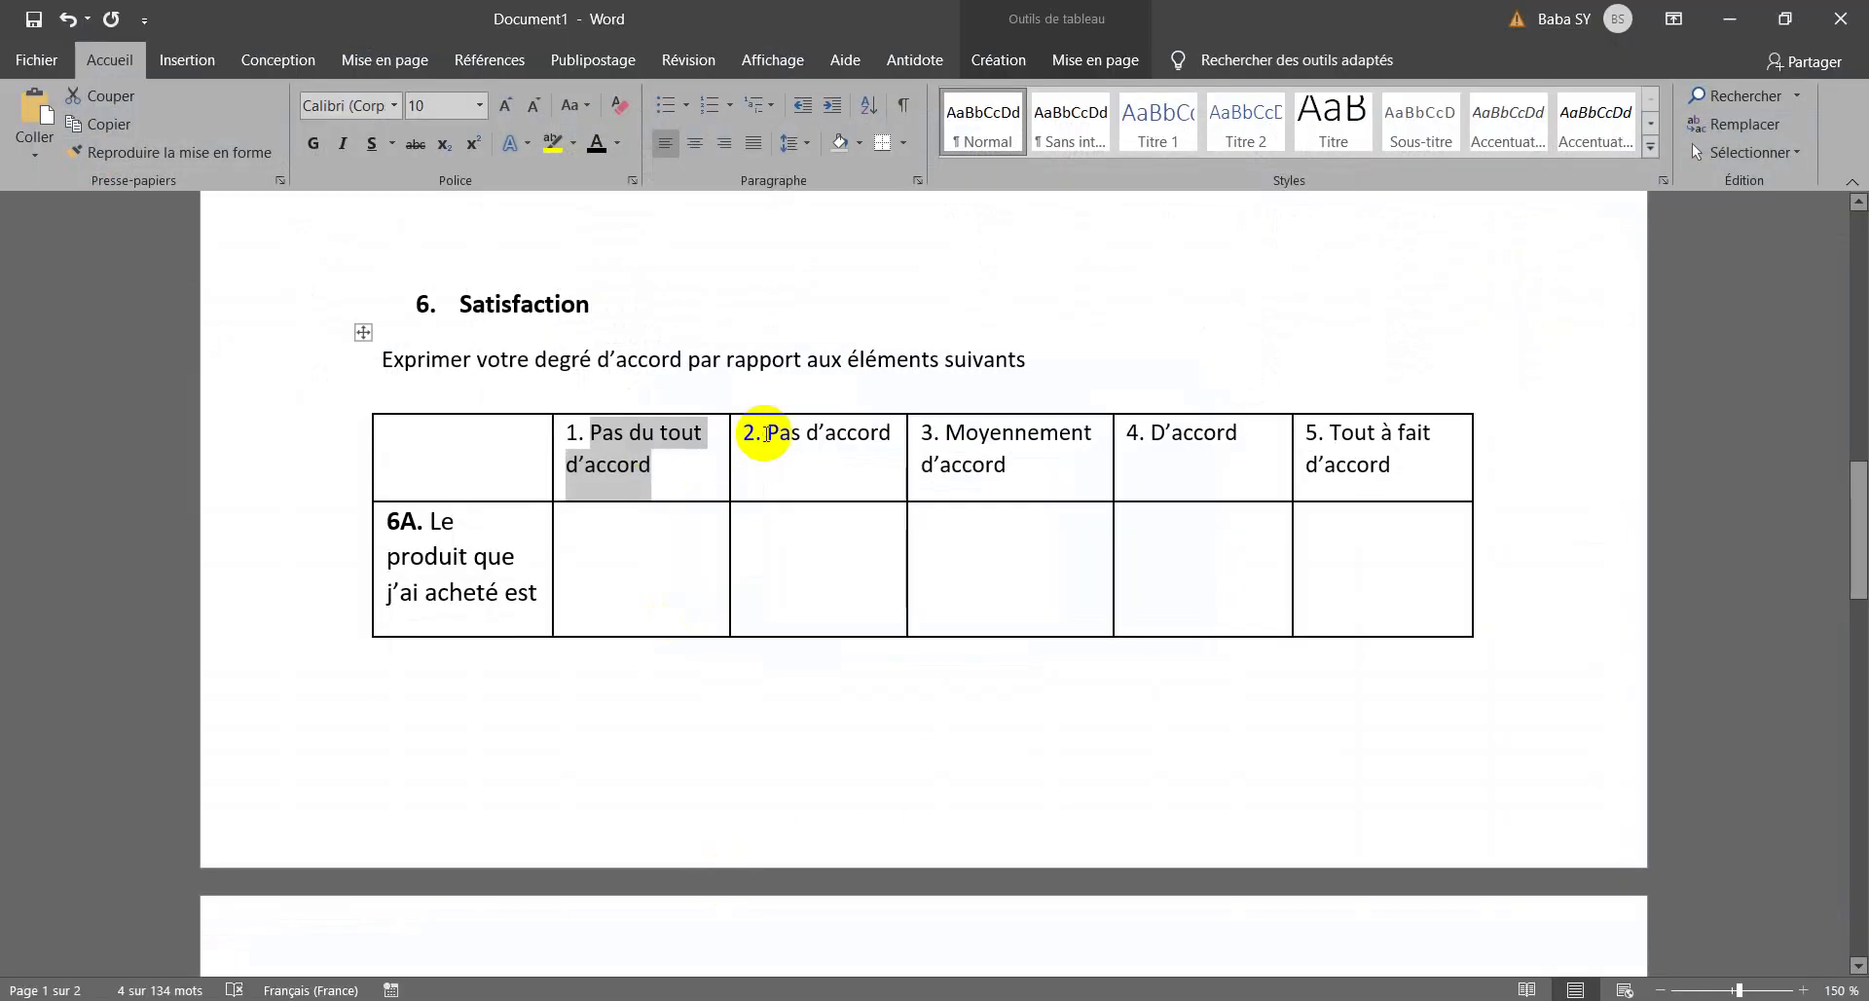
Copy "Pas d'accord" from the Word scale and add it in SPSS as the label for value 2 of Q6.Produit_acheté
{"action": "left_click_drag", "start_coordinate": [769, 431], "coordinate": [888, 455]}
{"action": "key", "text": "ctrl+c"}
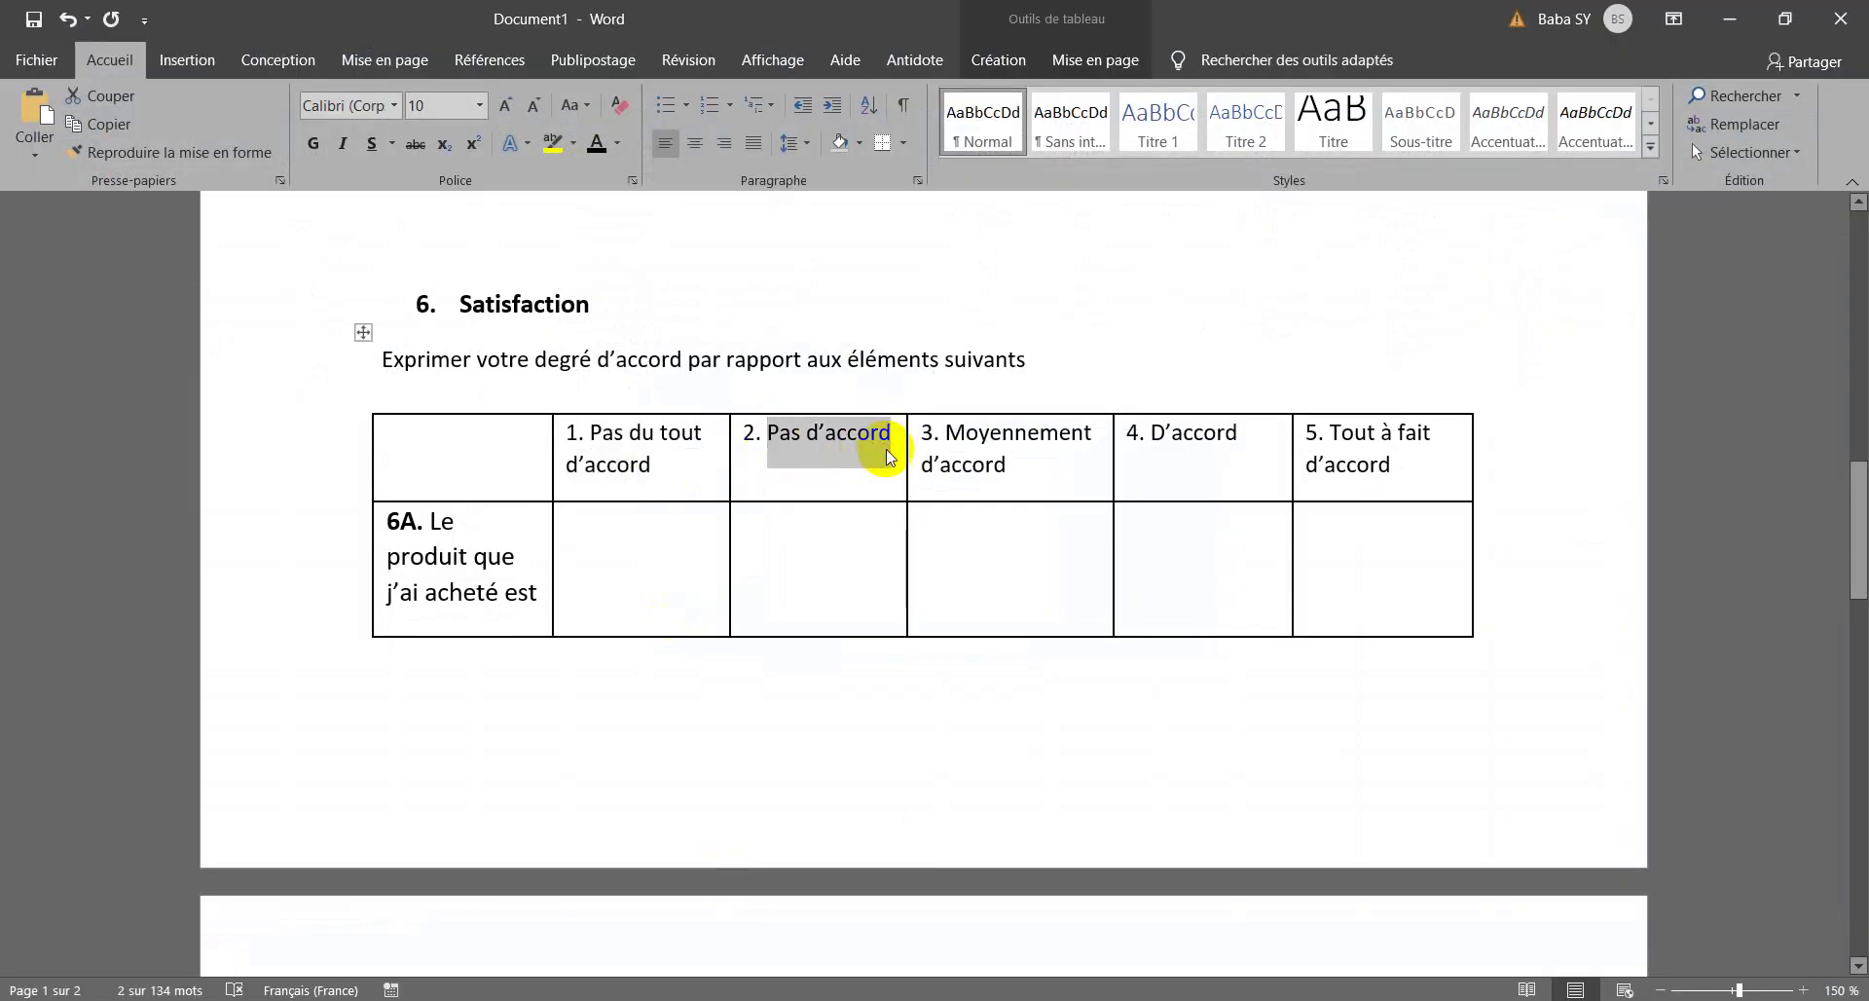
{"action": "left_click", "coordinate": [785, 995]}
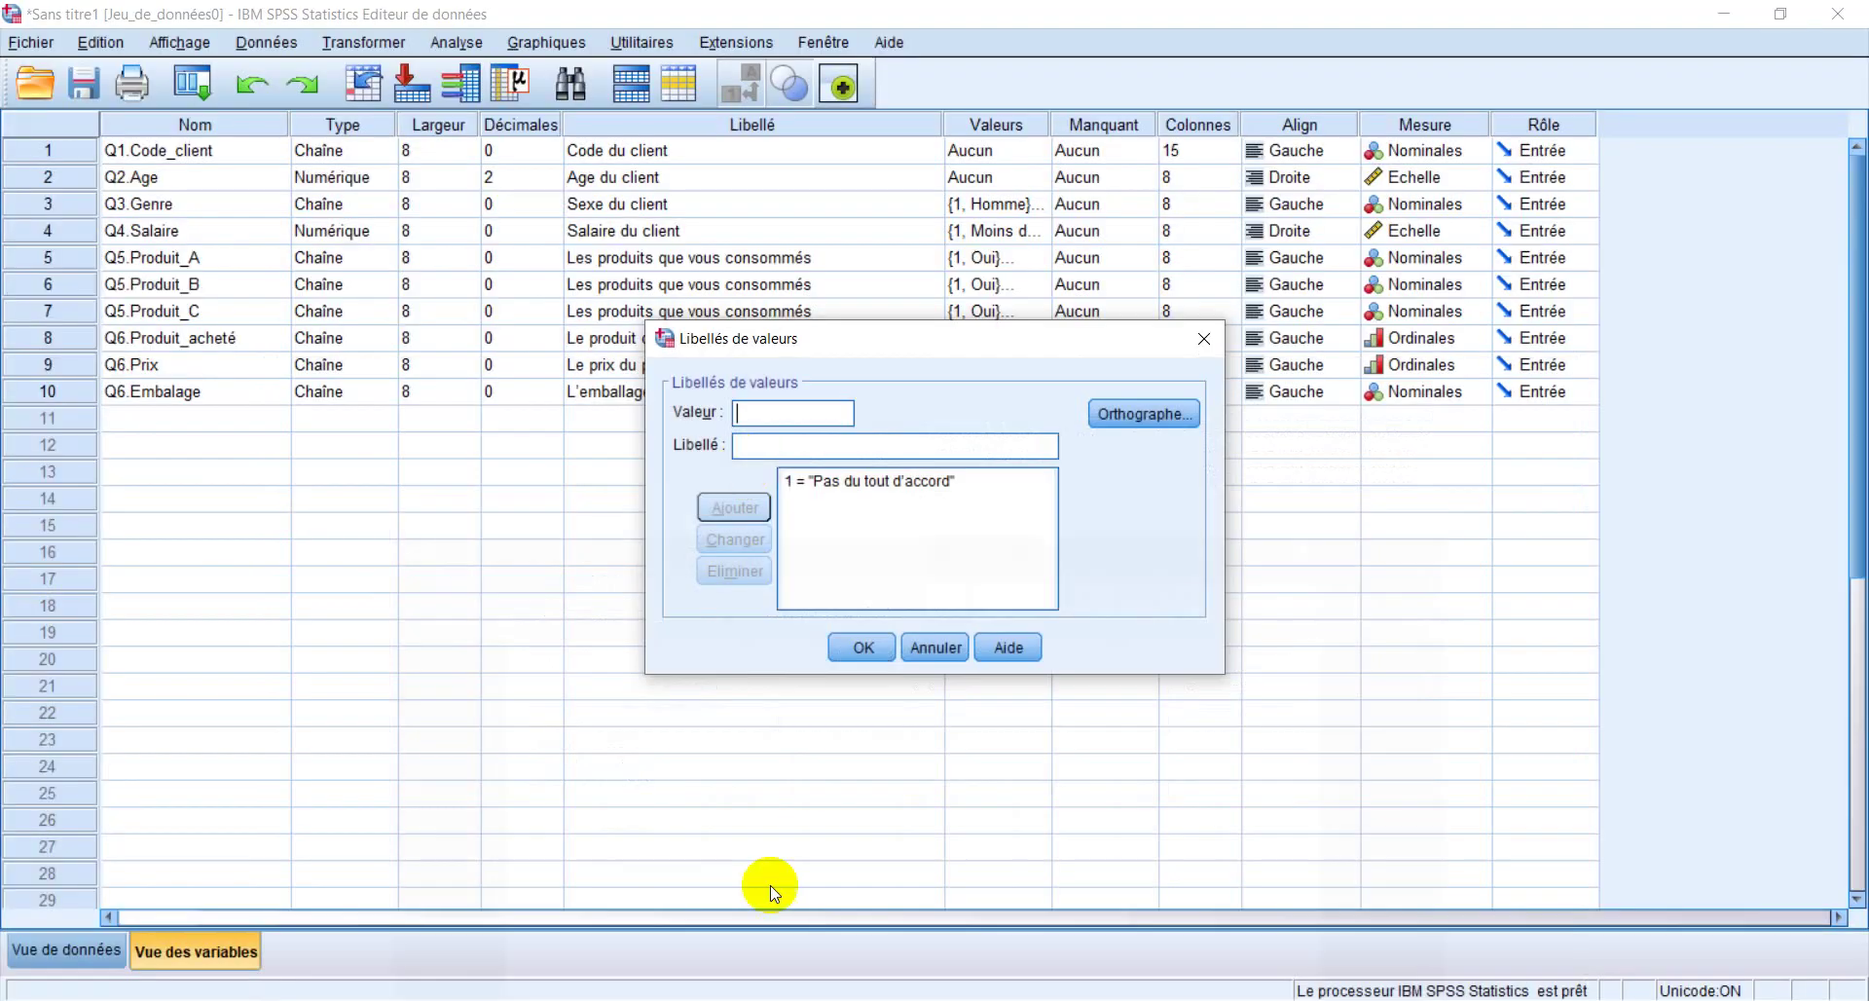
{"action": "left_click", "coordinate": [755, 447]}
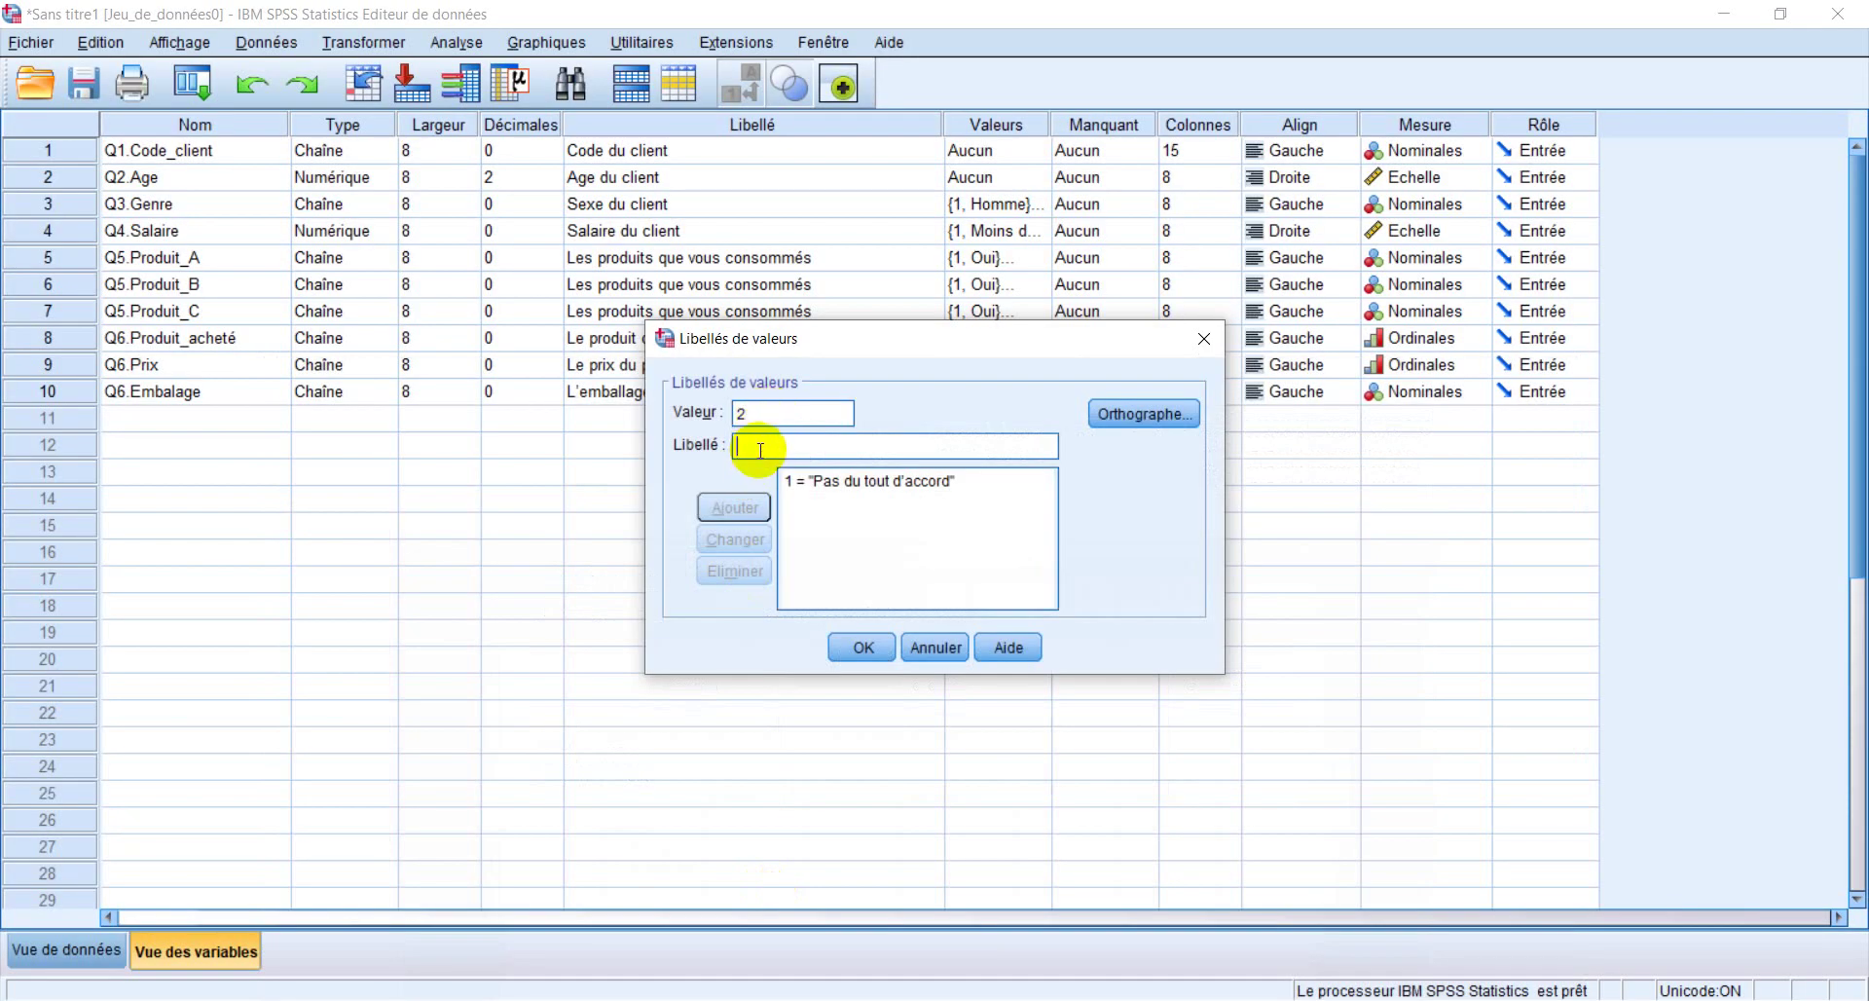
{"action": "key", "text": "ctrl+v"}
{"action": "left_click", "coordinate": [734, 507]}
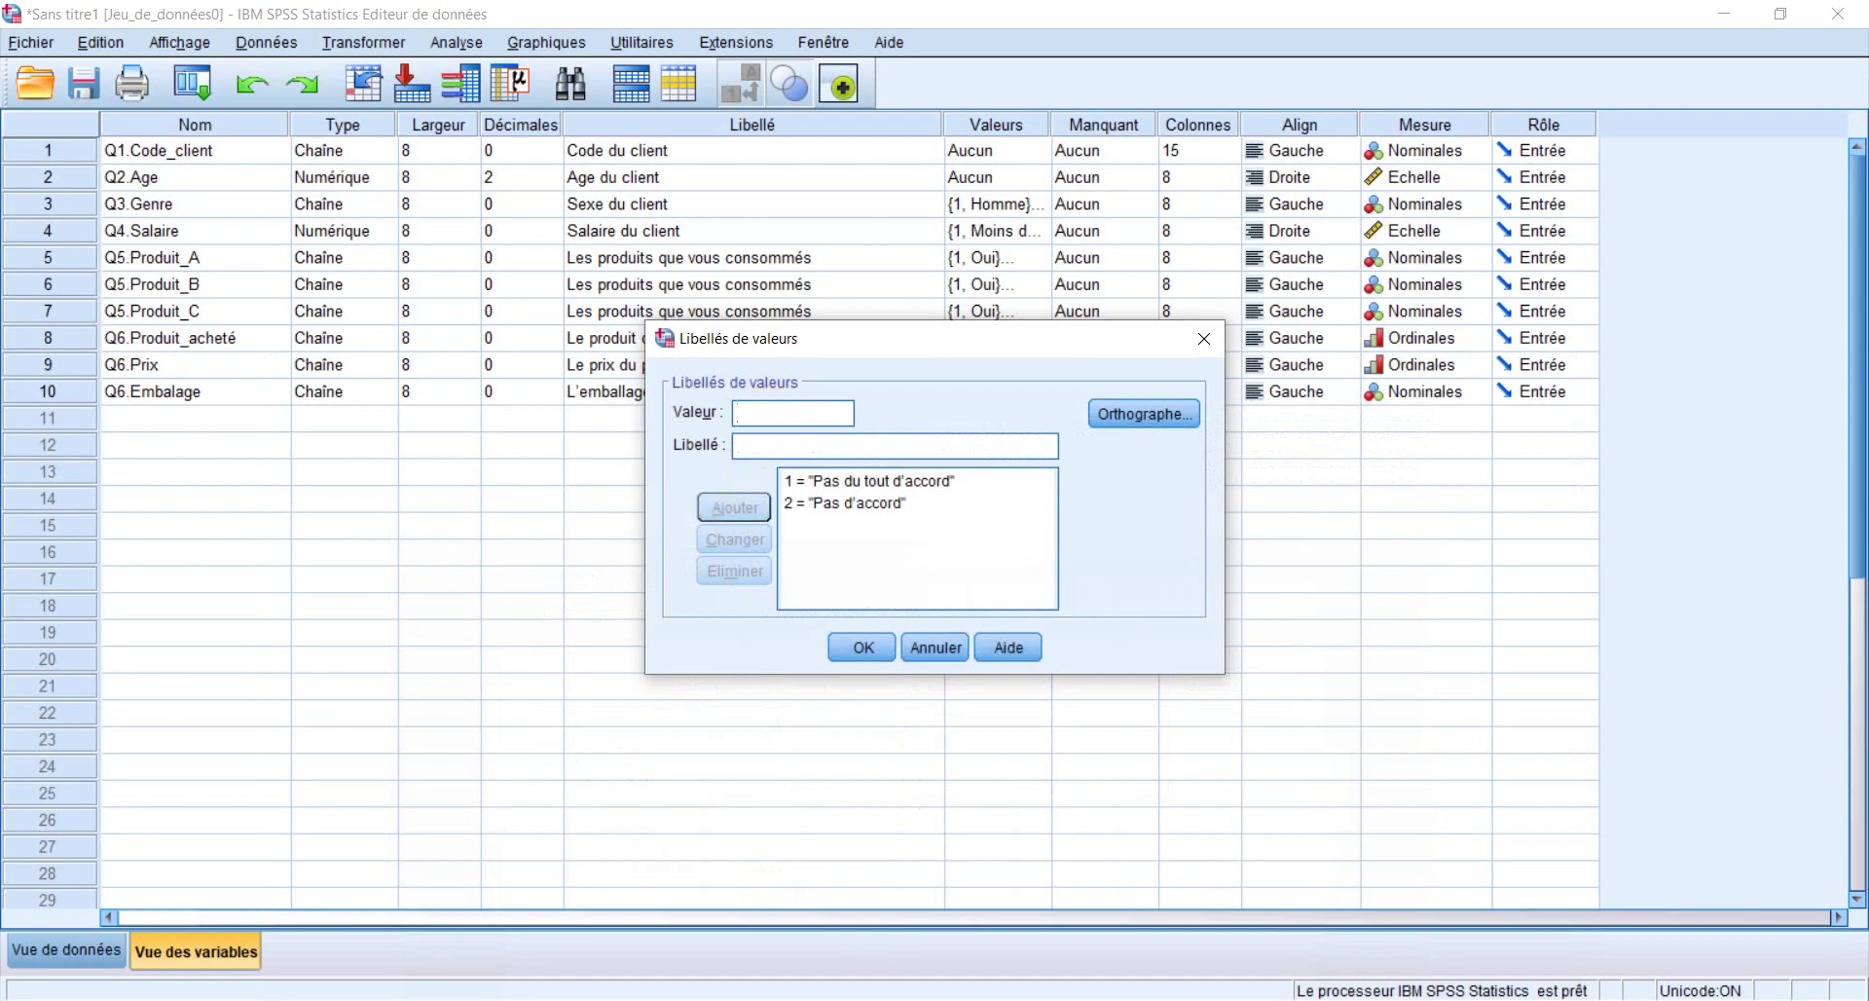
Copy "Moyennement d'accord" from the Word scale and add it in SPSS as the label for value 3 of Q6.Produit_acheté
{"action": "key", "text": "alt+Tab"}
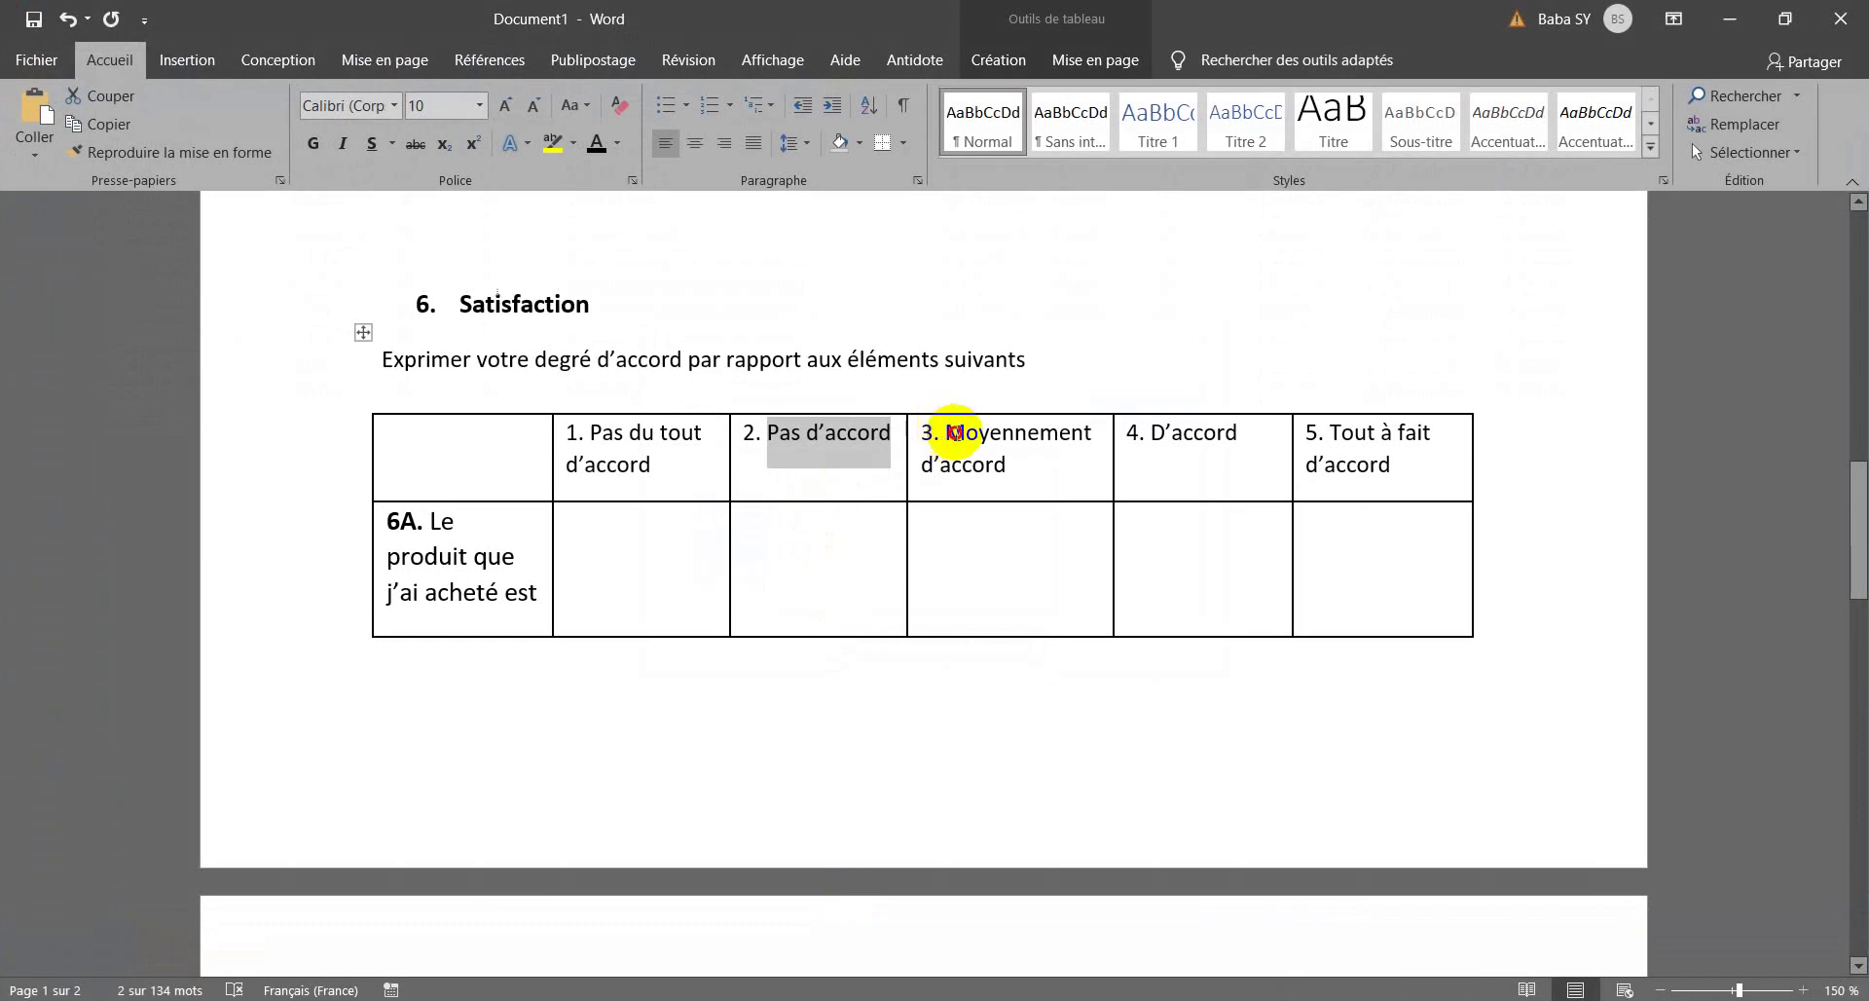
{"action": "left_click_drag", "start_coordinate": [949, 434], "coordinate": [1025, 470]}
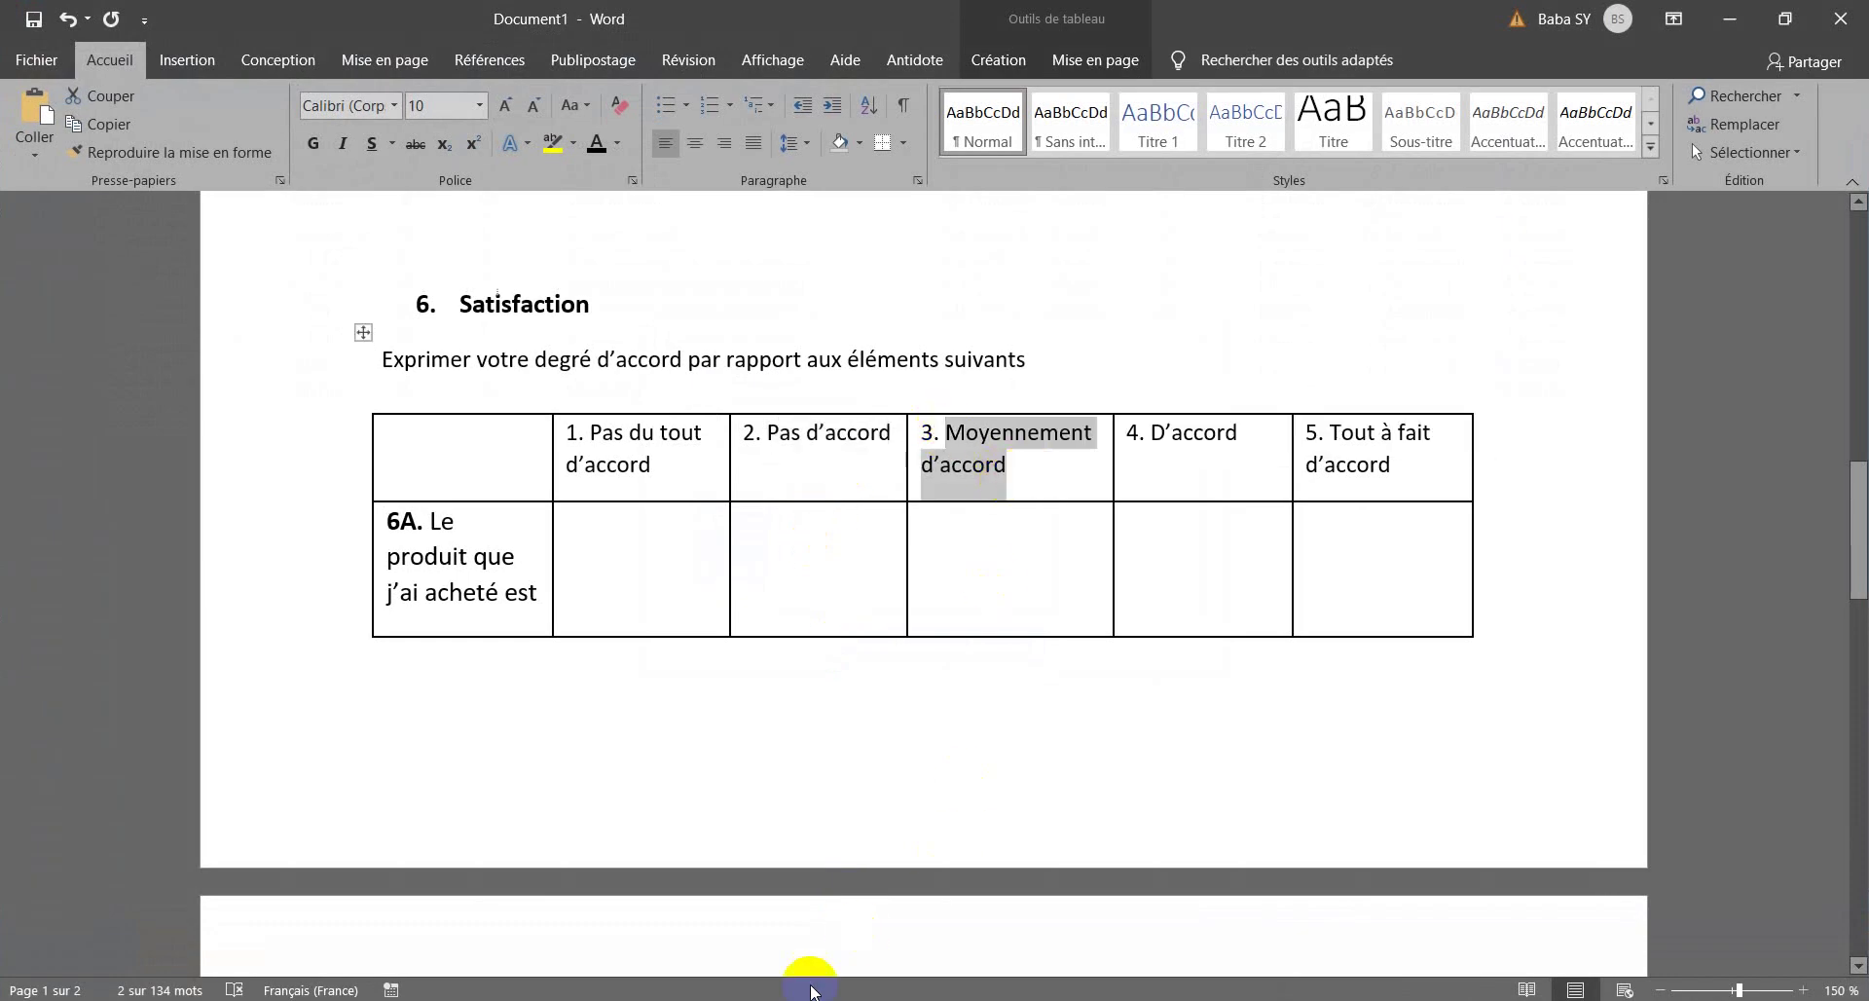
{"action": "key", "text": "alt+Tab"}
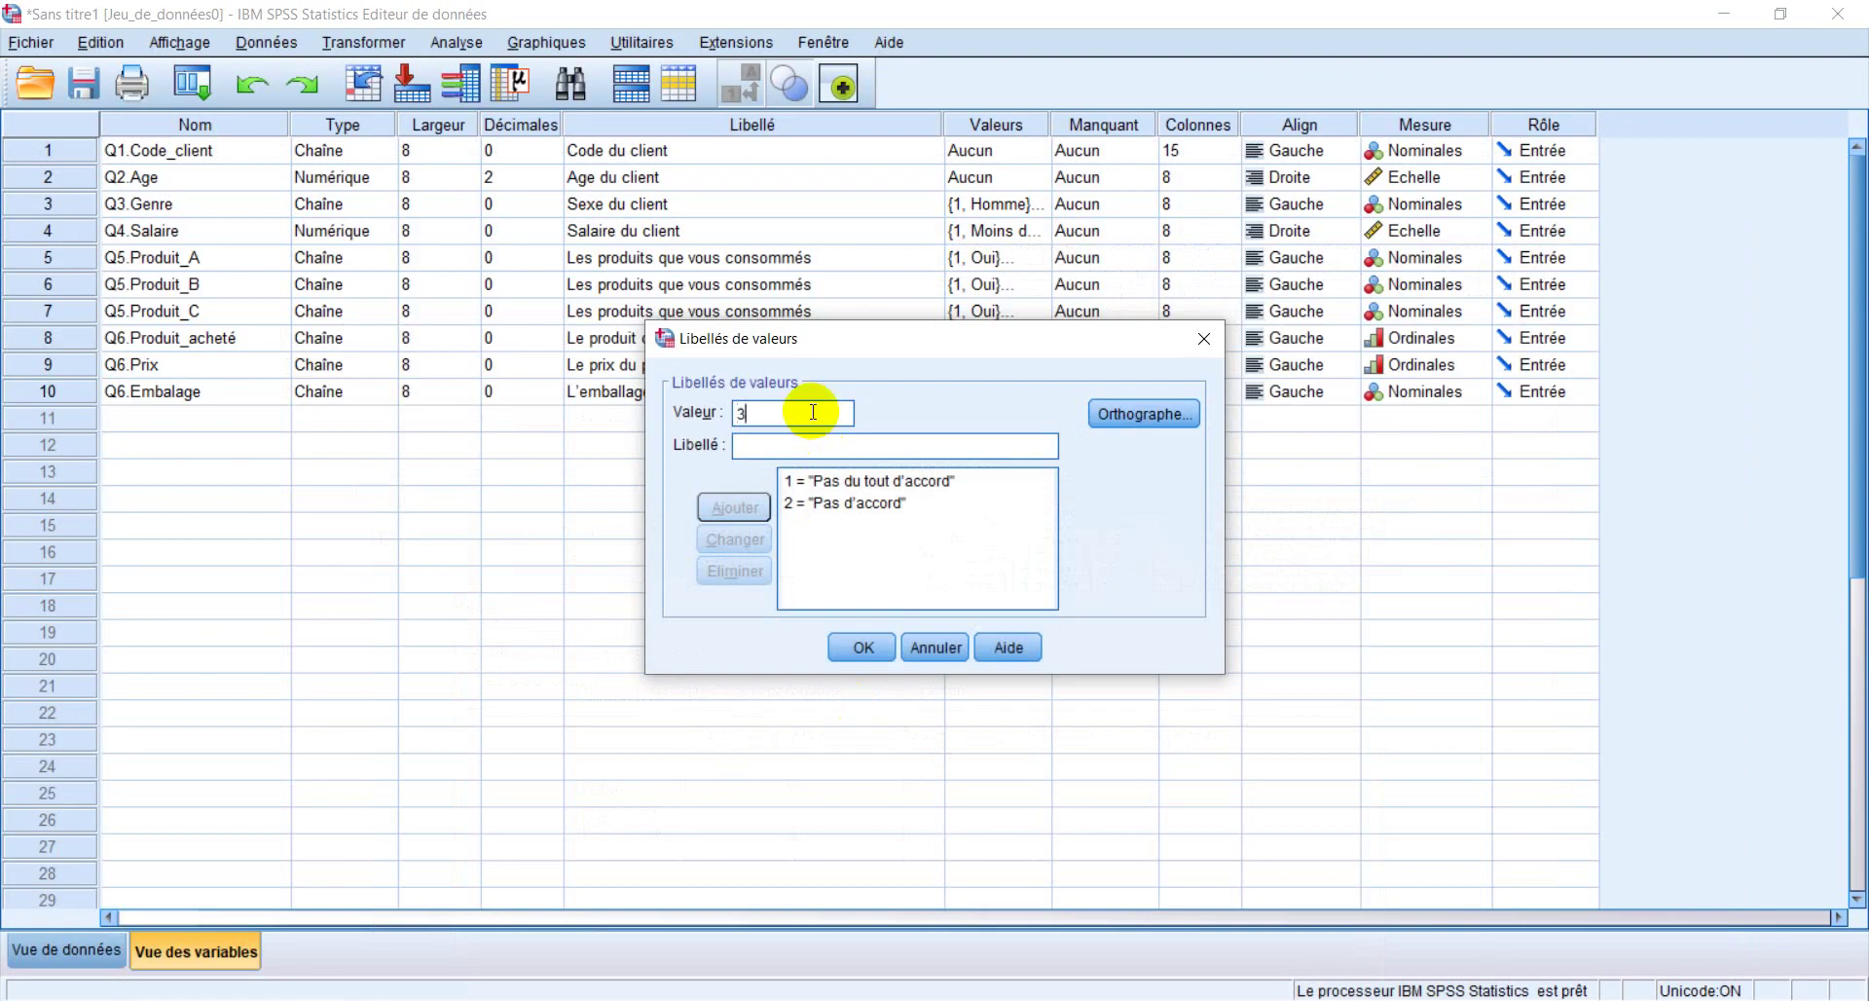
{"action": "type", "text": "3"}
{"action": "left_click", "coordinate": [817, 443]}
{"action": "key", "text": "ctrl+v"}
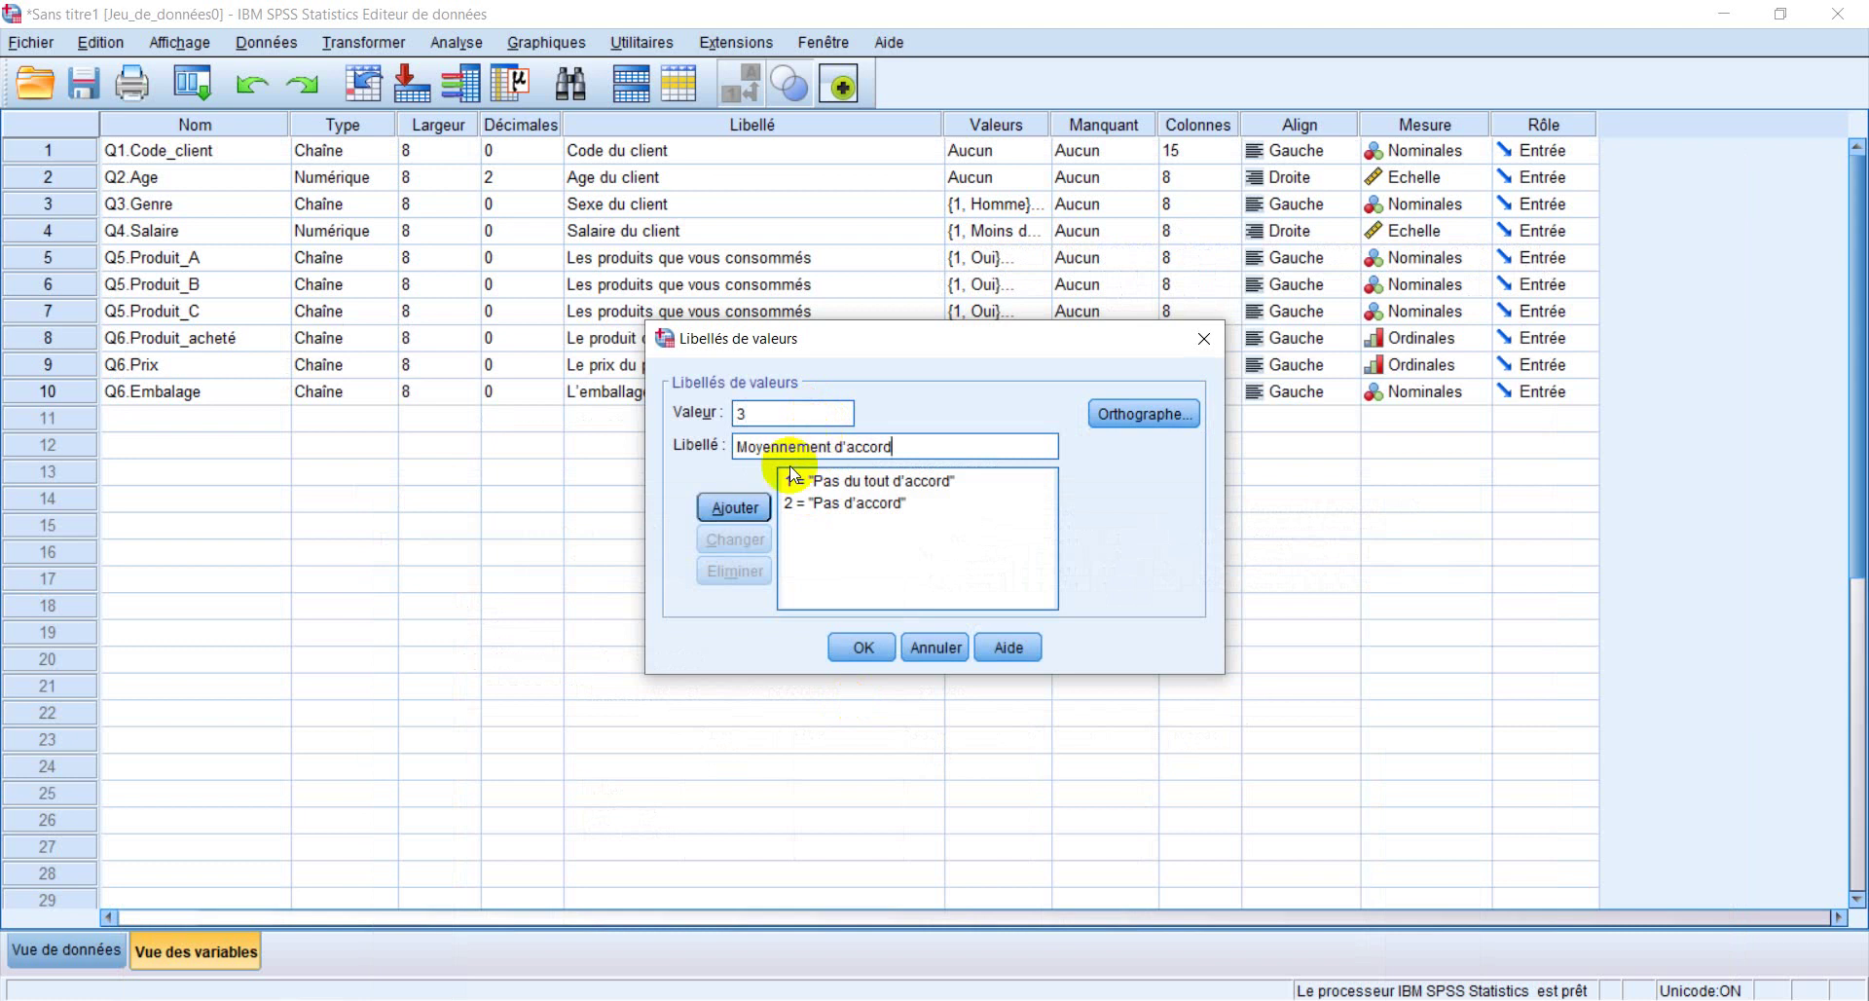
{"action": "left_click", "coordinate": [737, 506]}
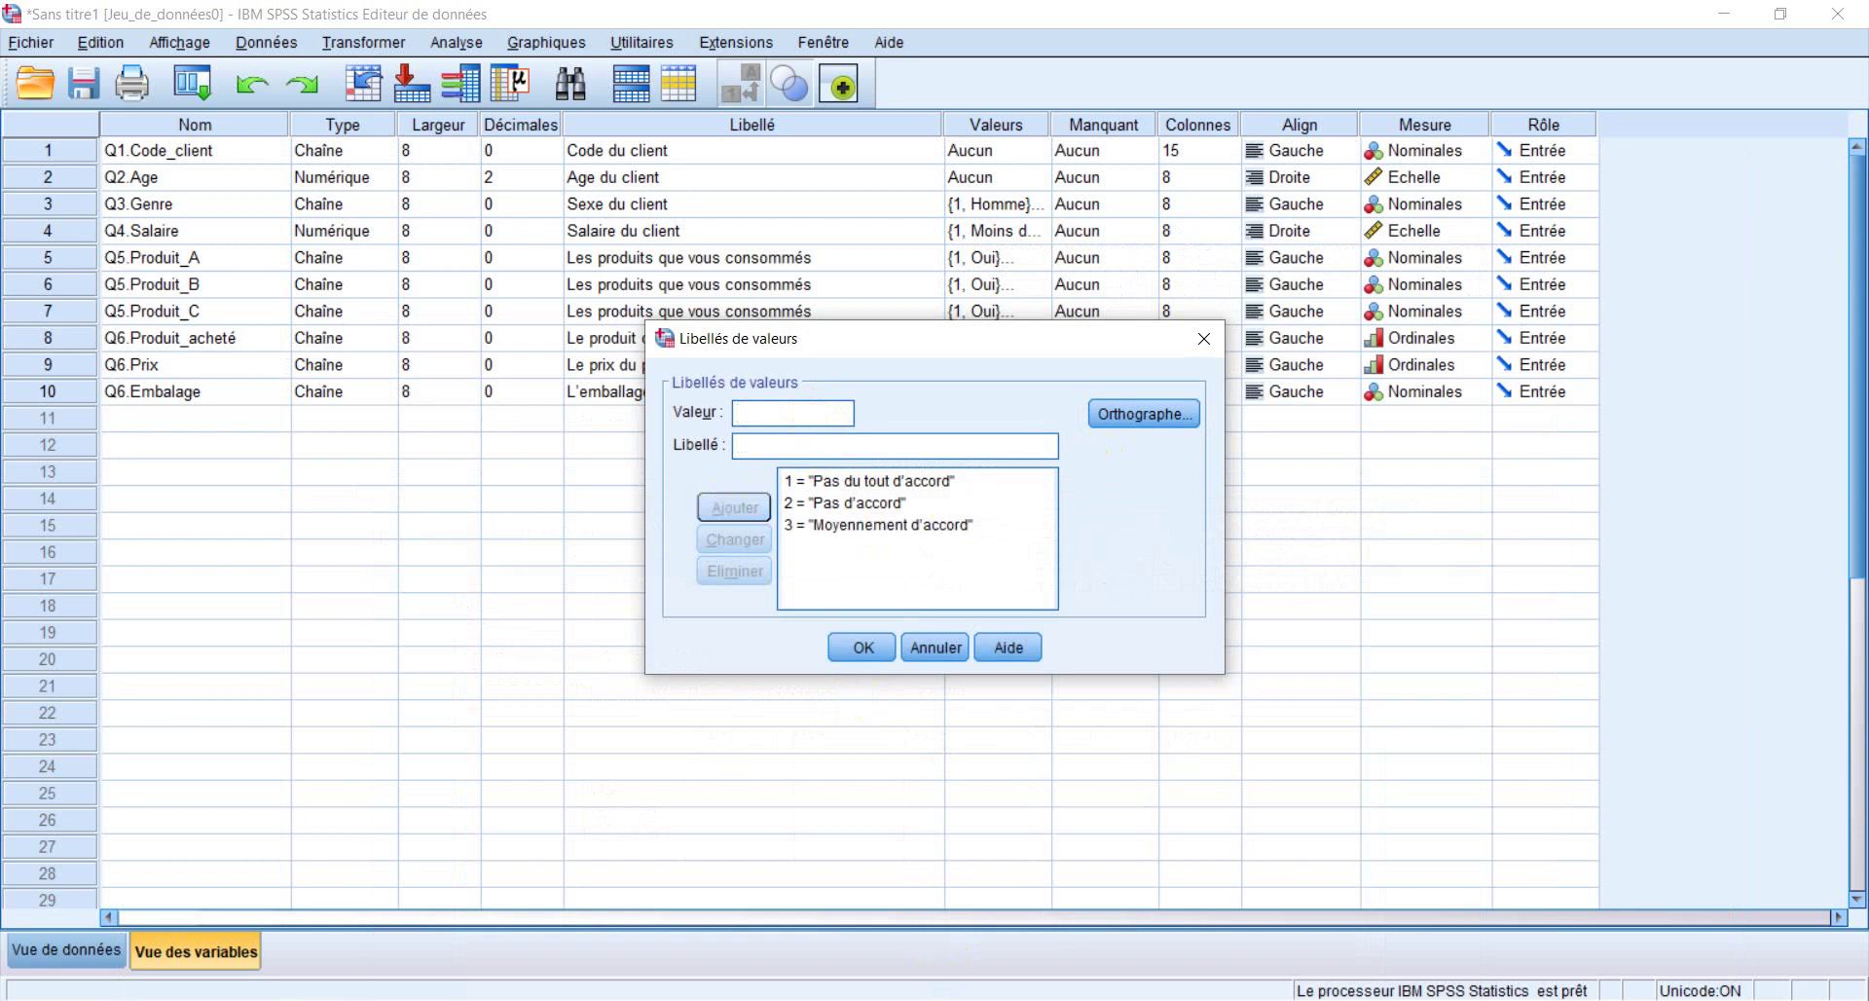
Copy "D'accord" from the Word scale and add it in SPSS as the label for value 4 of Q6.Produit_acheté
{"action": "key", "text": "alt+Tab"}
{"action": "left_click_drag", "start_coordinate": [1151, 432], "coordinate": [1236, 438]}
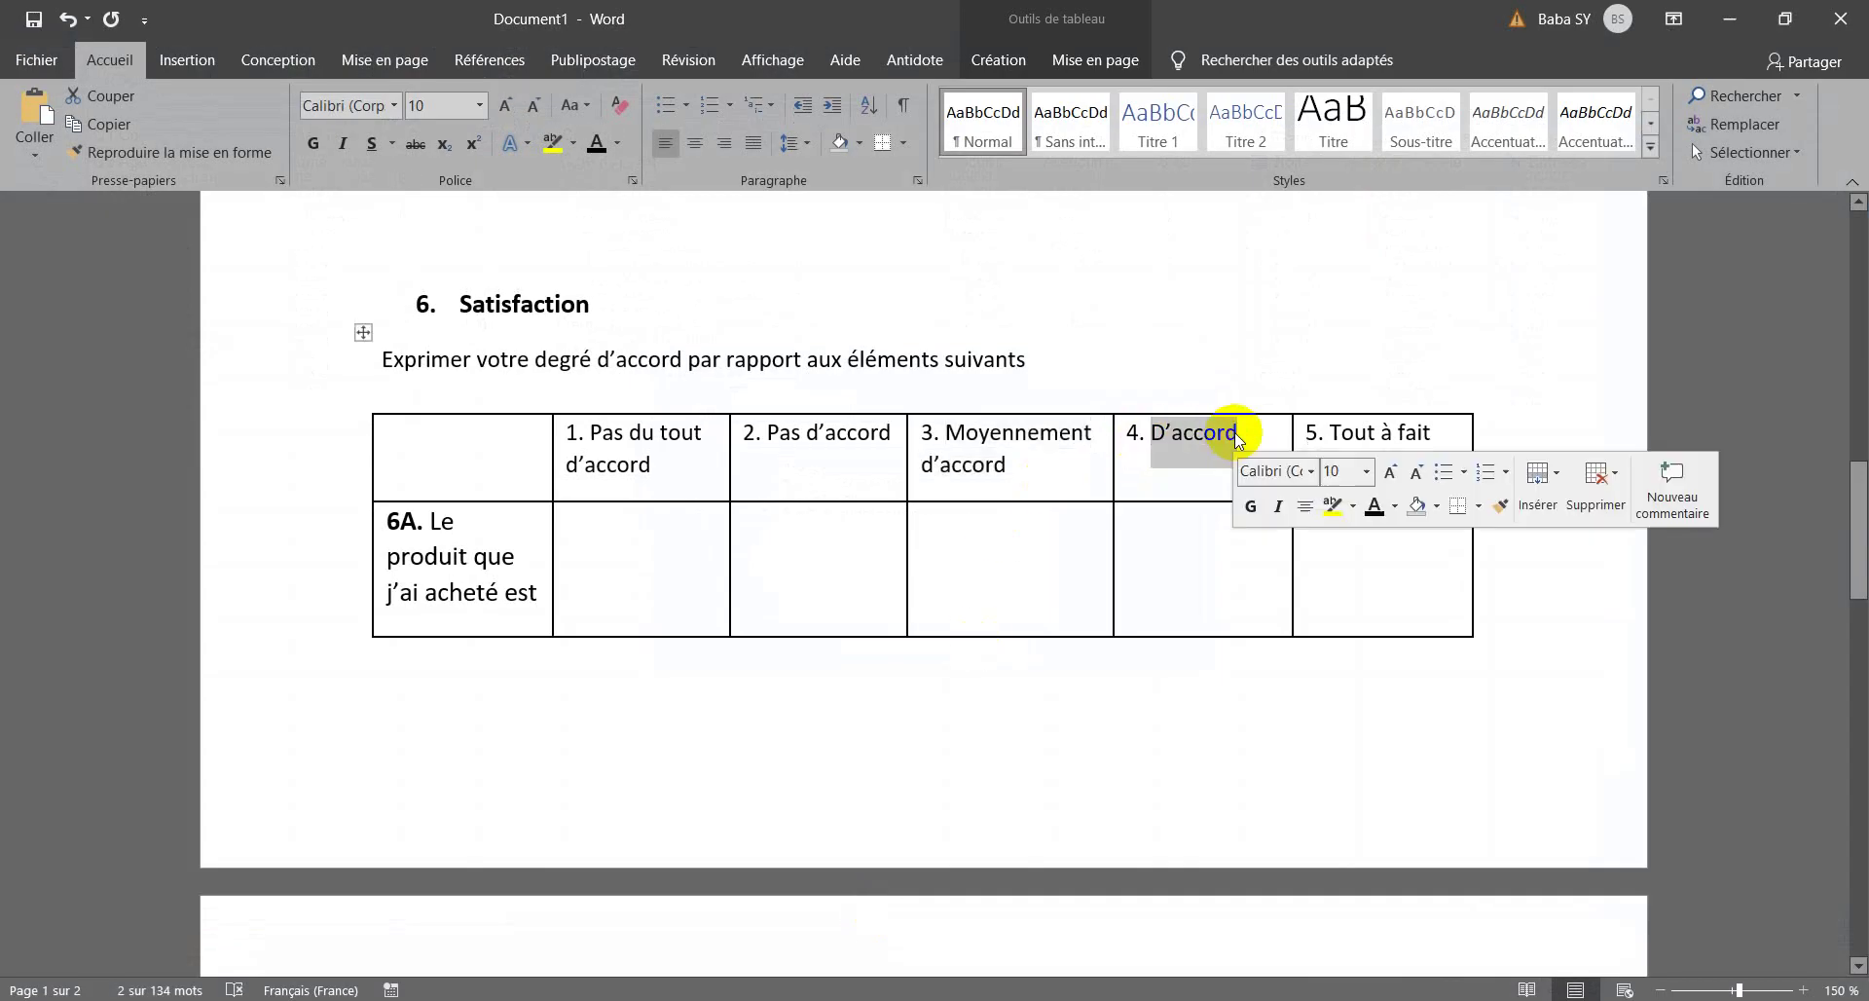
{"action": "key", "text": "ctrl+c"}
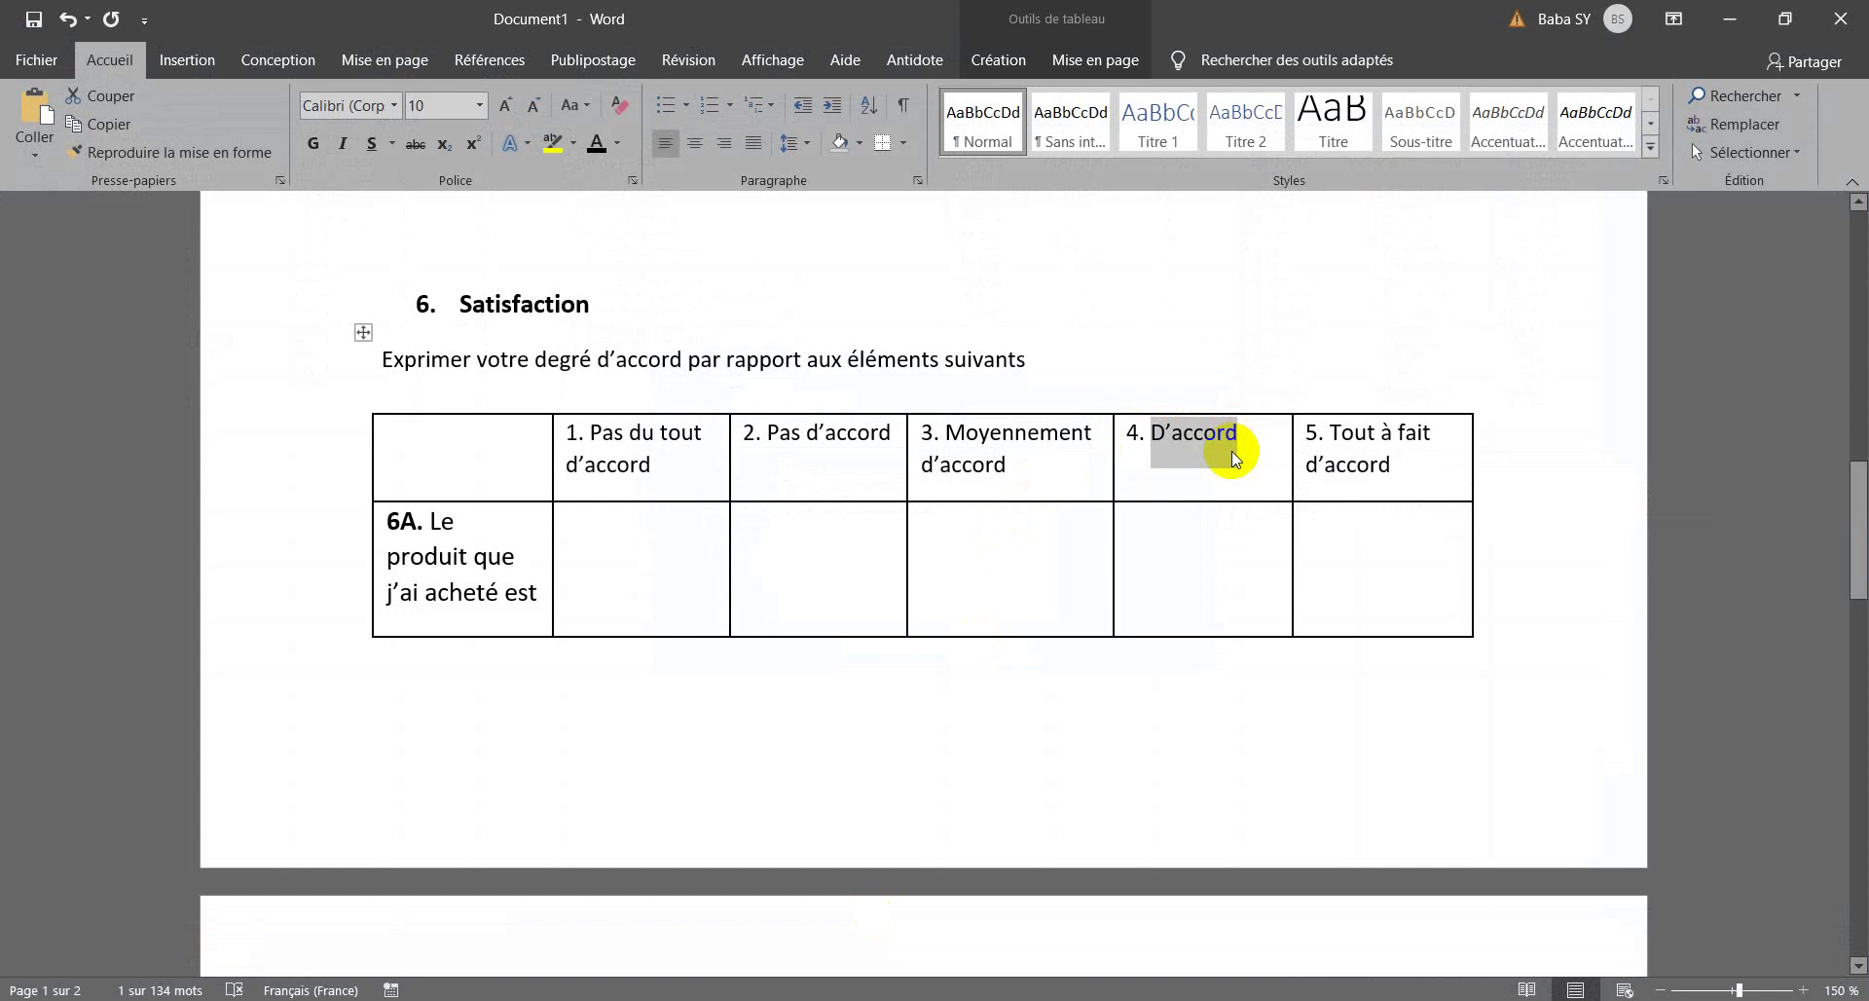
{"action": "key", "text": "alt+Tab"}
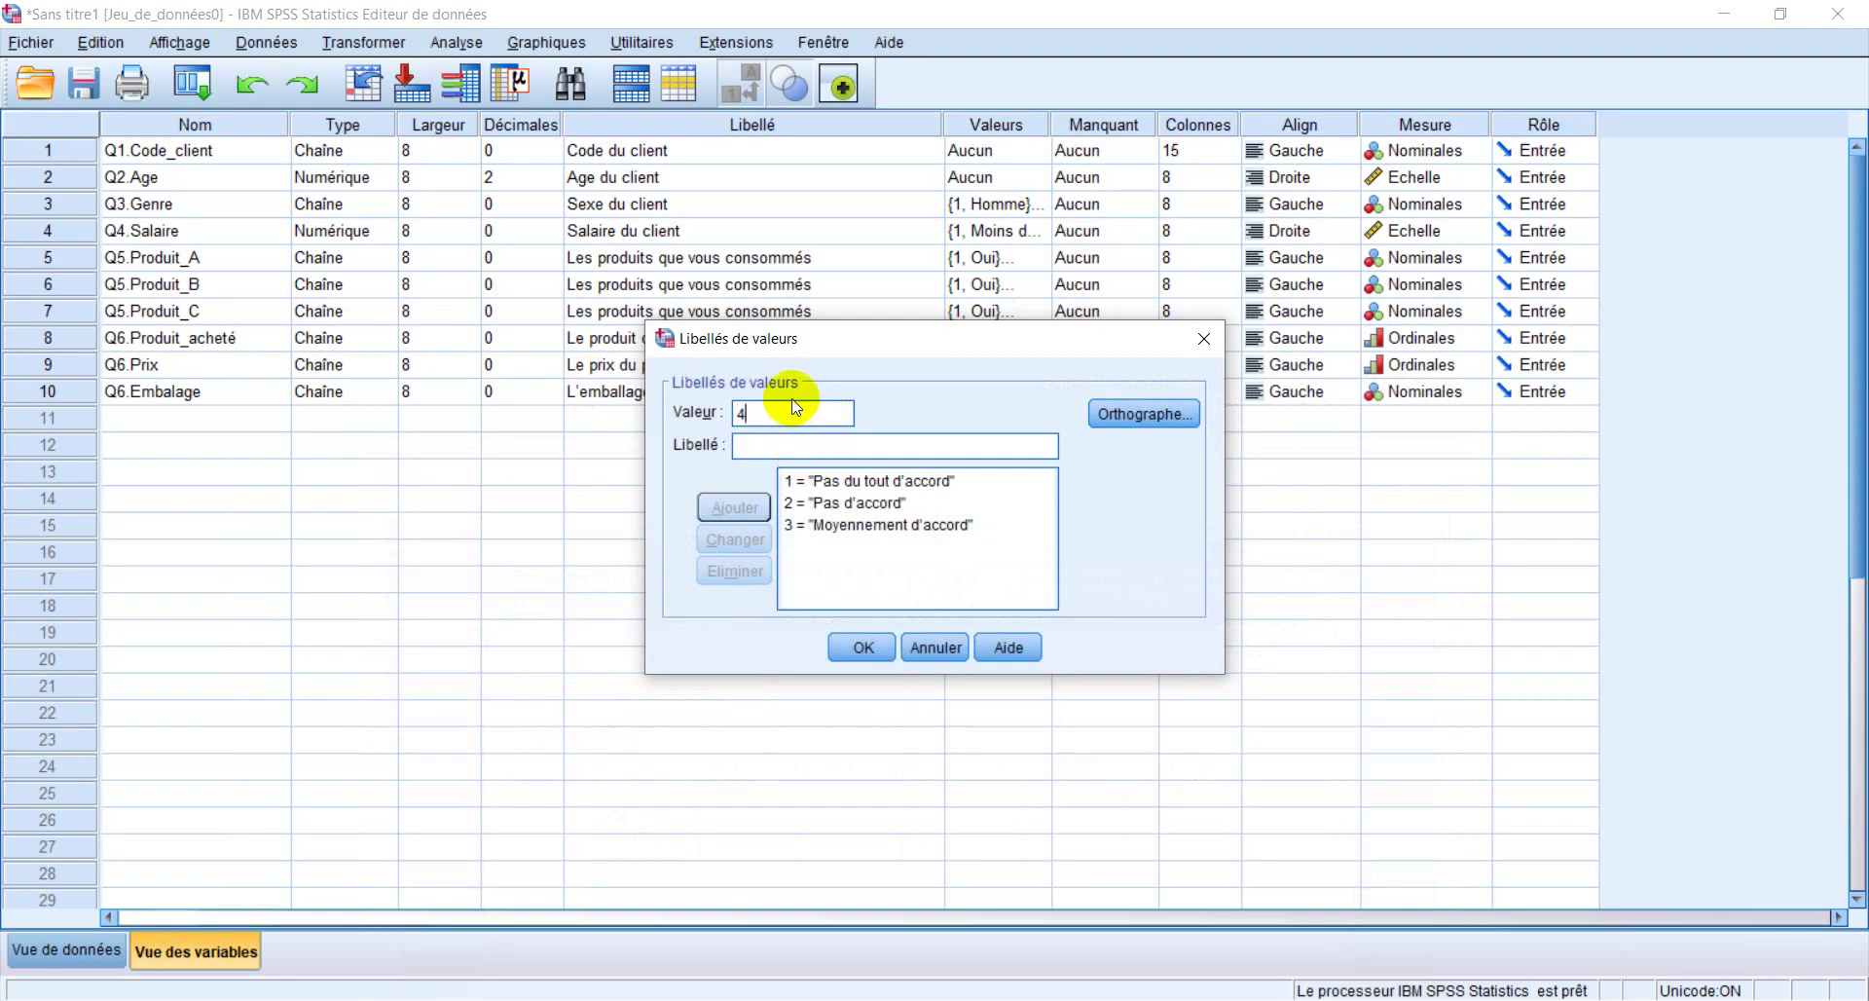
{"action": "key", "text": "ctrl+v"}
{"action": "left_click", "coordinate": [745, 512]}
Add 5 = "Tout à fait d'accord" from the Word scale to Q6.Produit_acheté in SPSS and confirm its value labels
{"action": "left_click", "coordinate": [842, 991]}
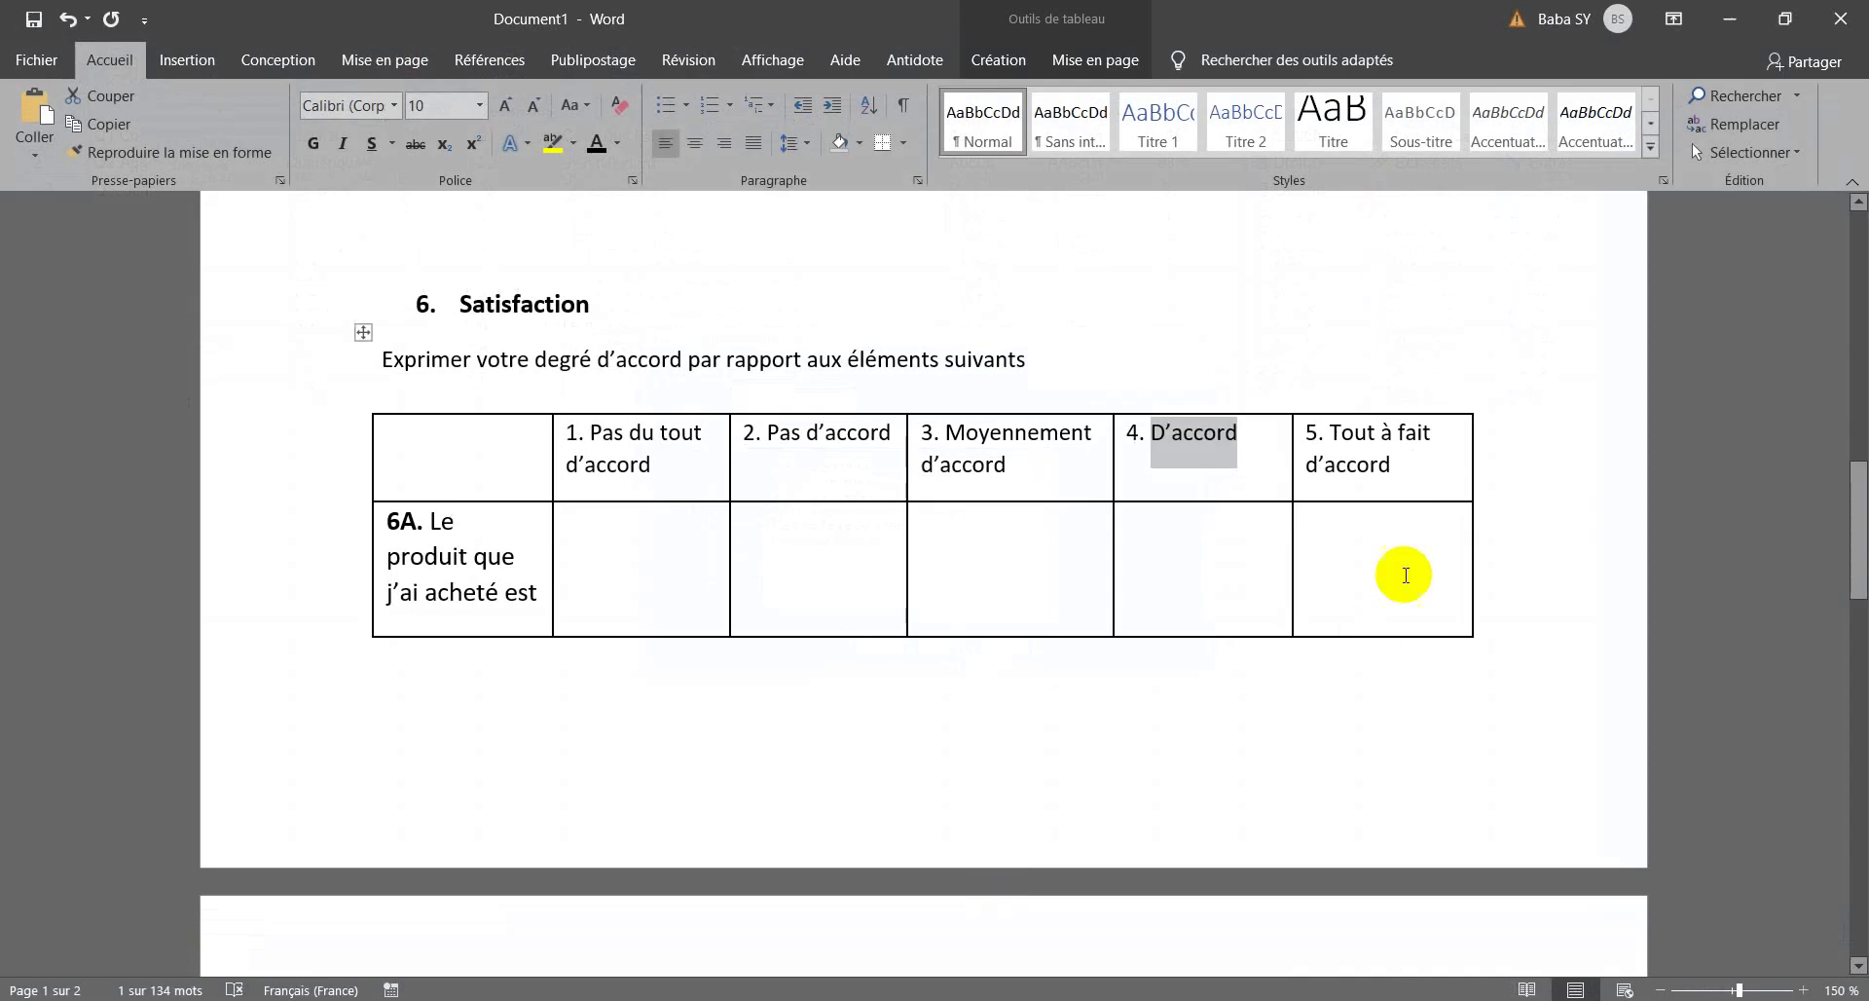
{"action": "left_click_drag", "start_coordinate": [1330, 431], "coordinate": [1412, 463]}
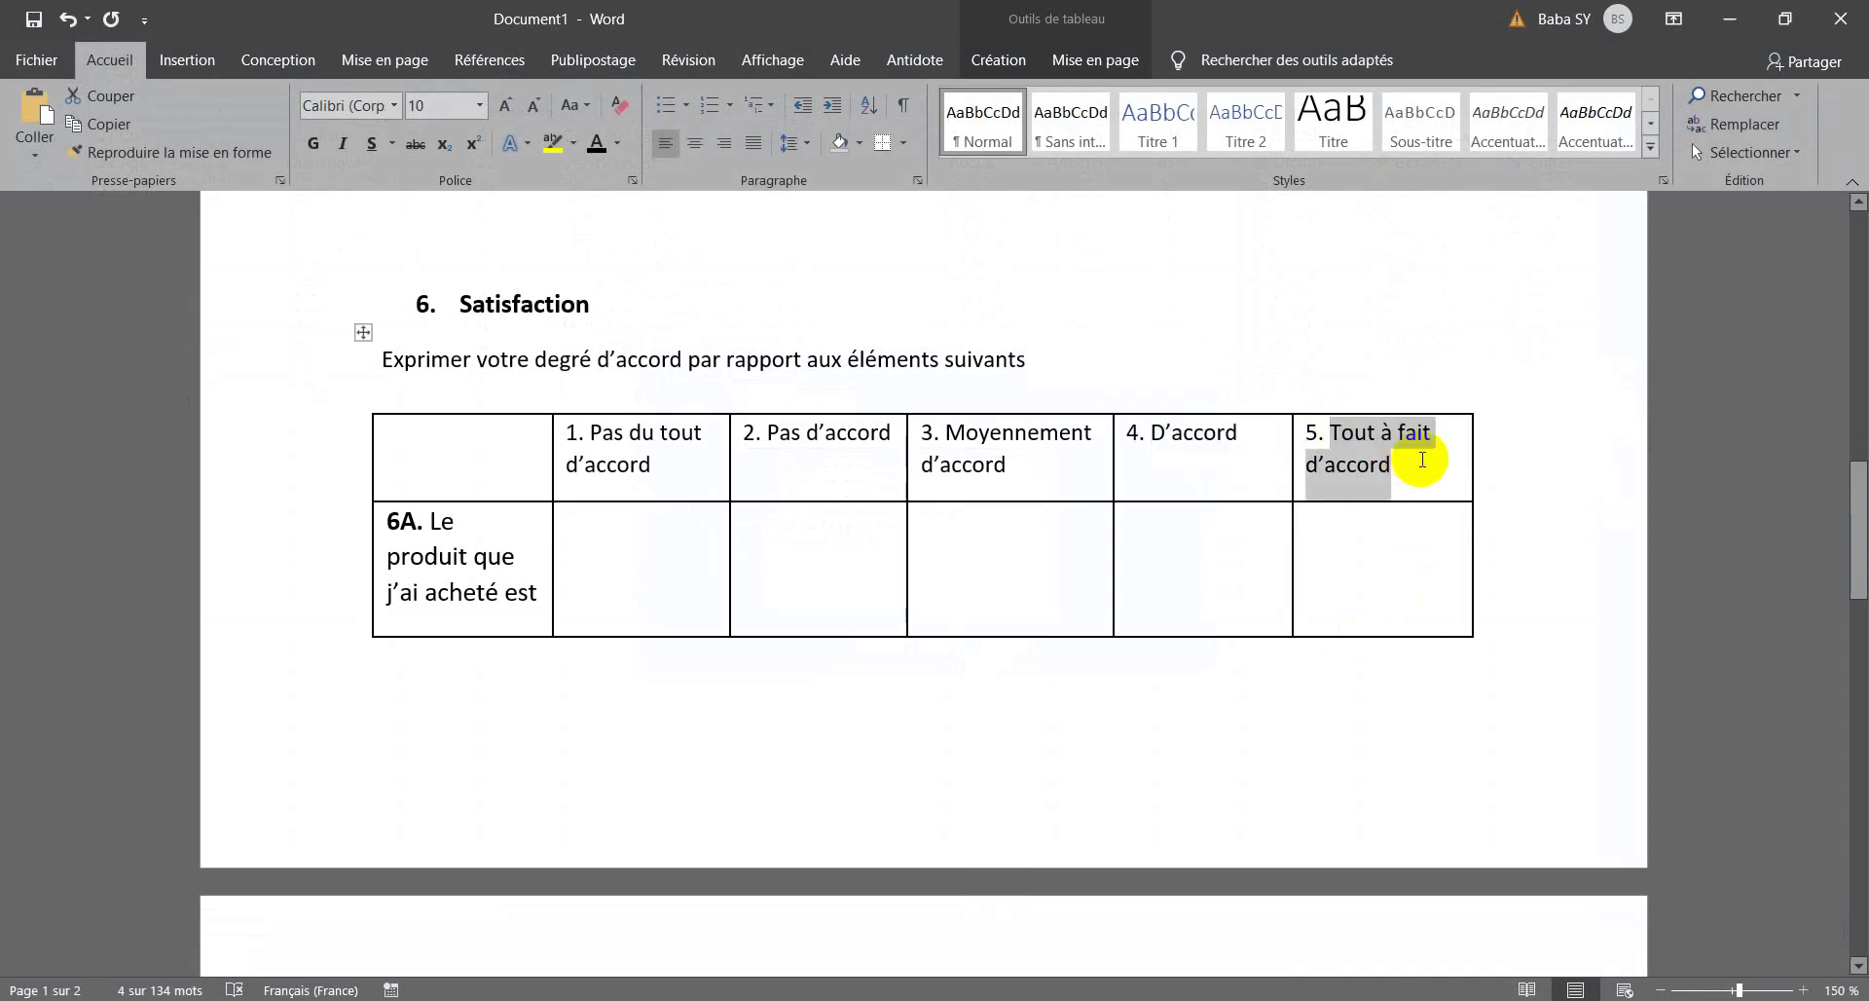
{"action": "left_click", "coordinate": [823, 992]}
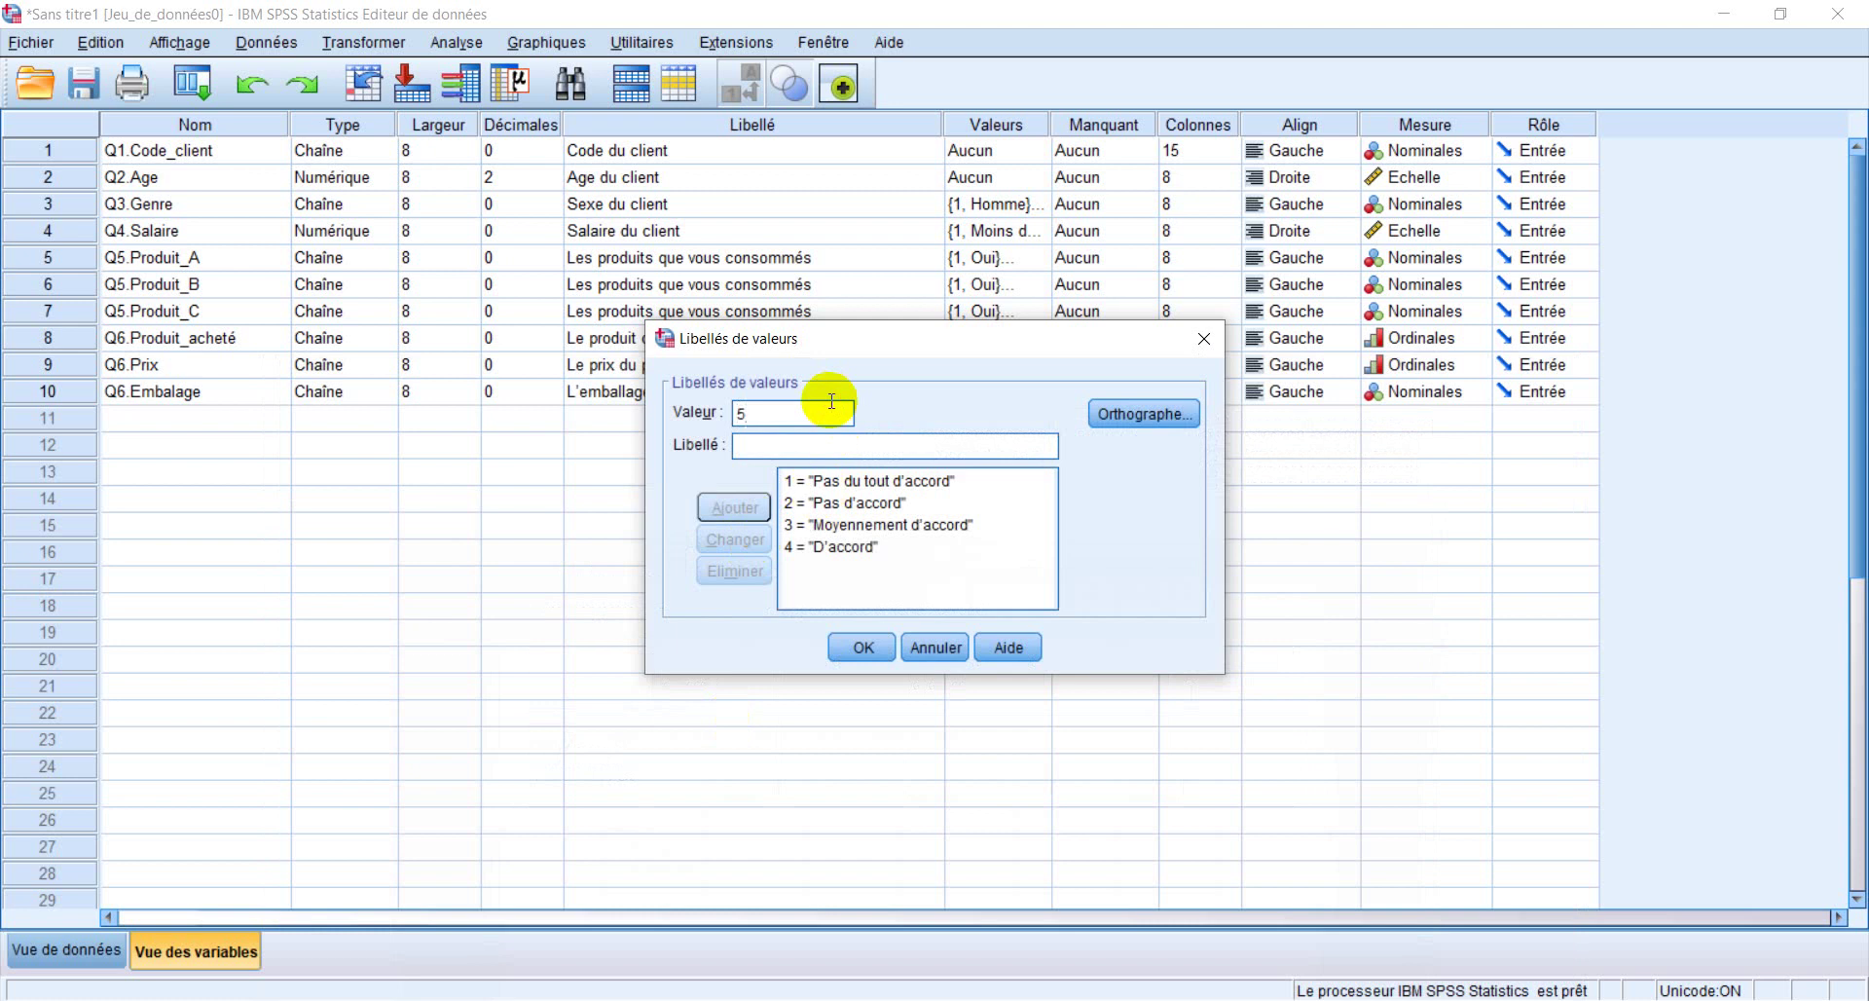
{"action": "left_click", "coordinate": [816, 444]}
{"action": "key", "text": "ctrl+v"}
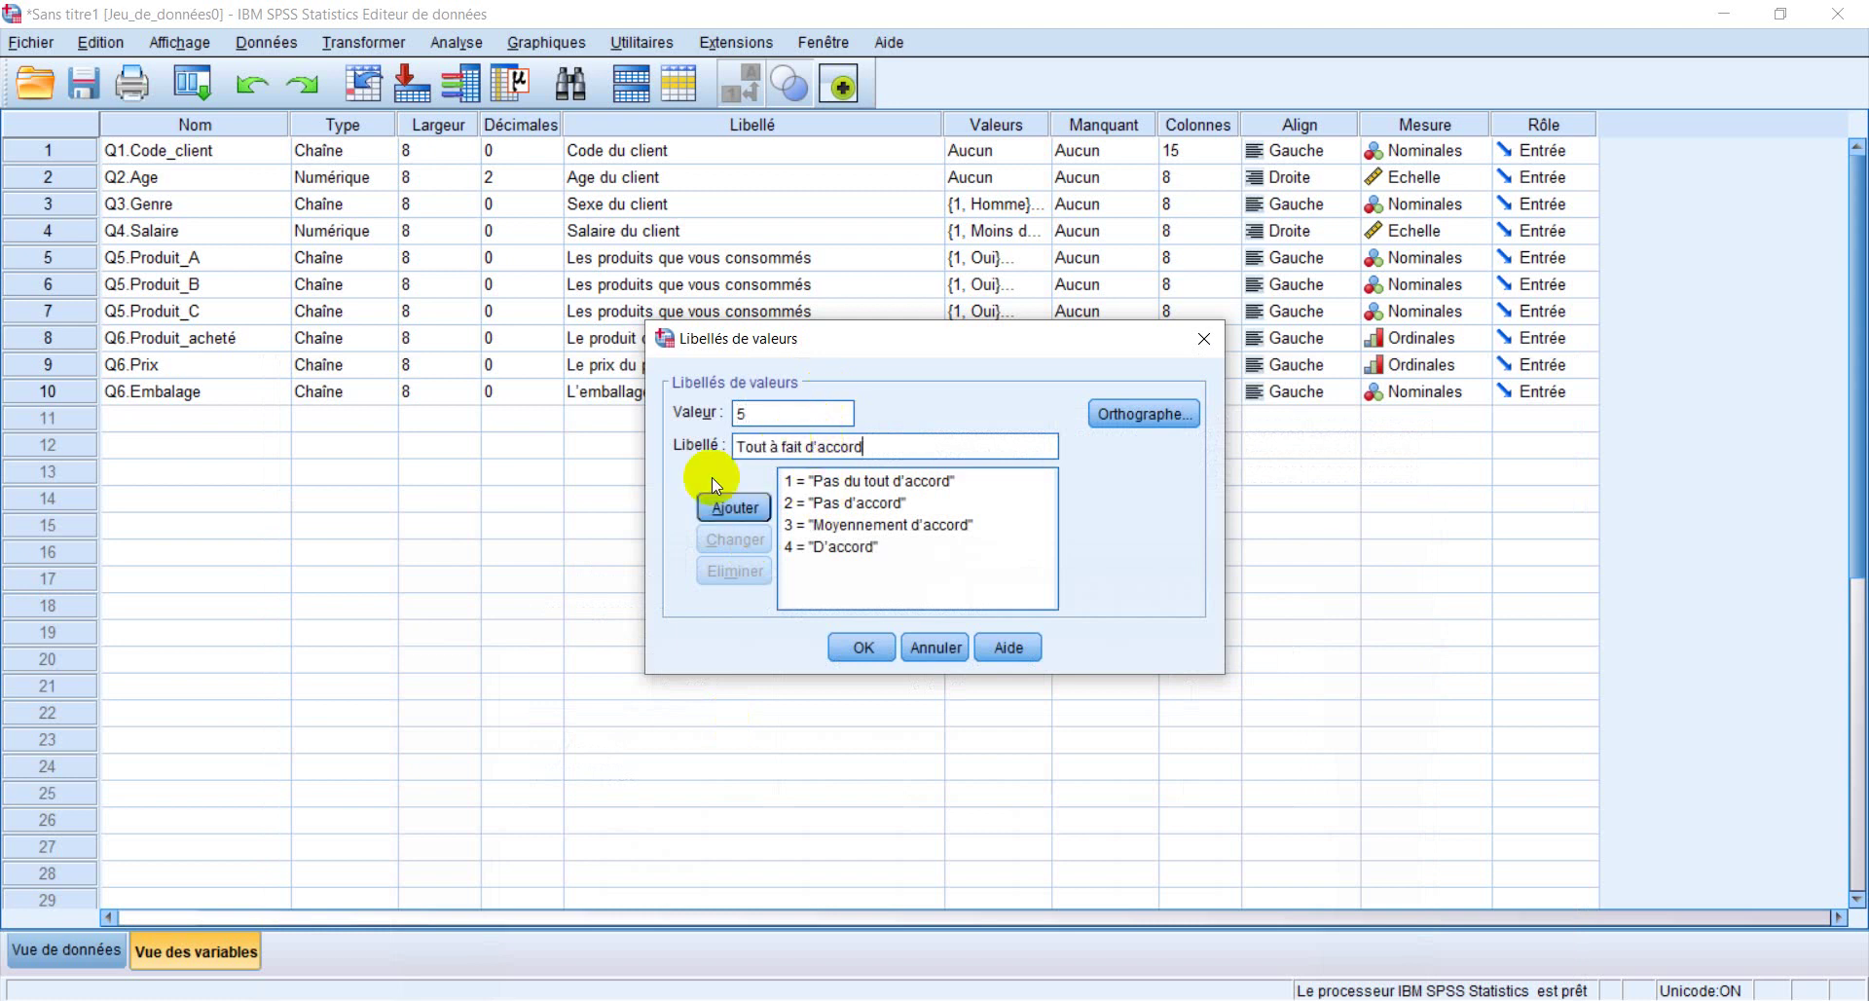
{"action": "left_click", "coordinate": [735, 507]}
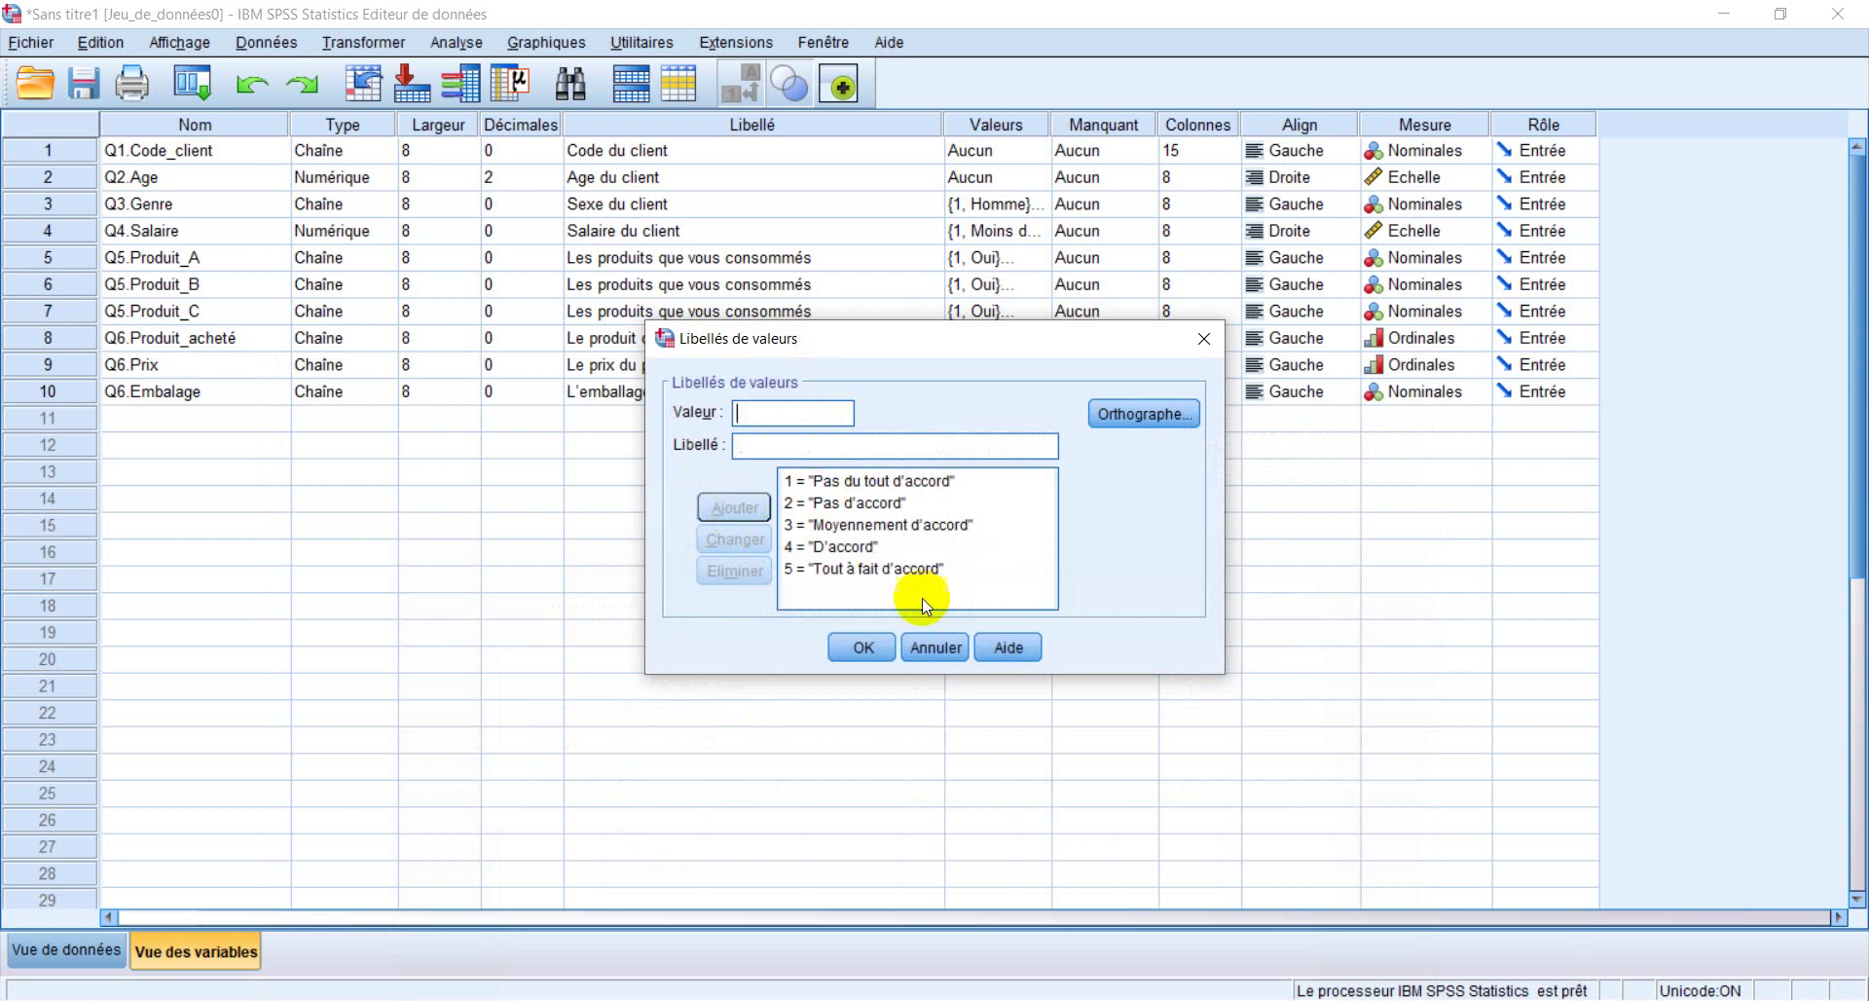
{"action": "left_click", "coordinate": [865, 648]}
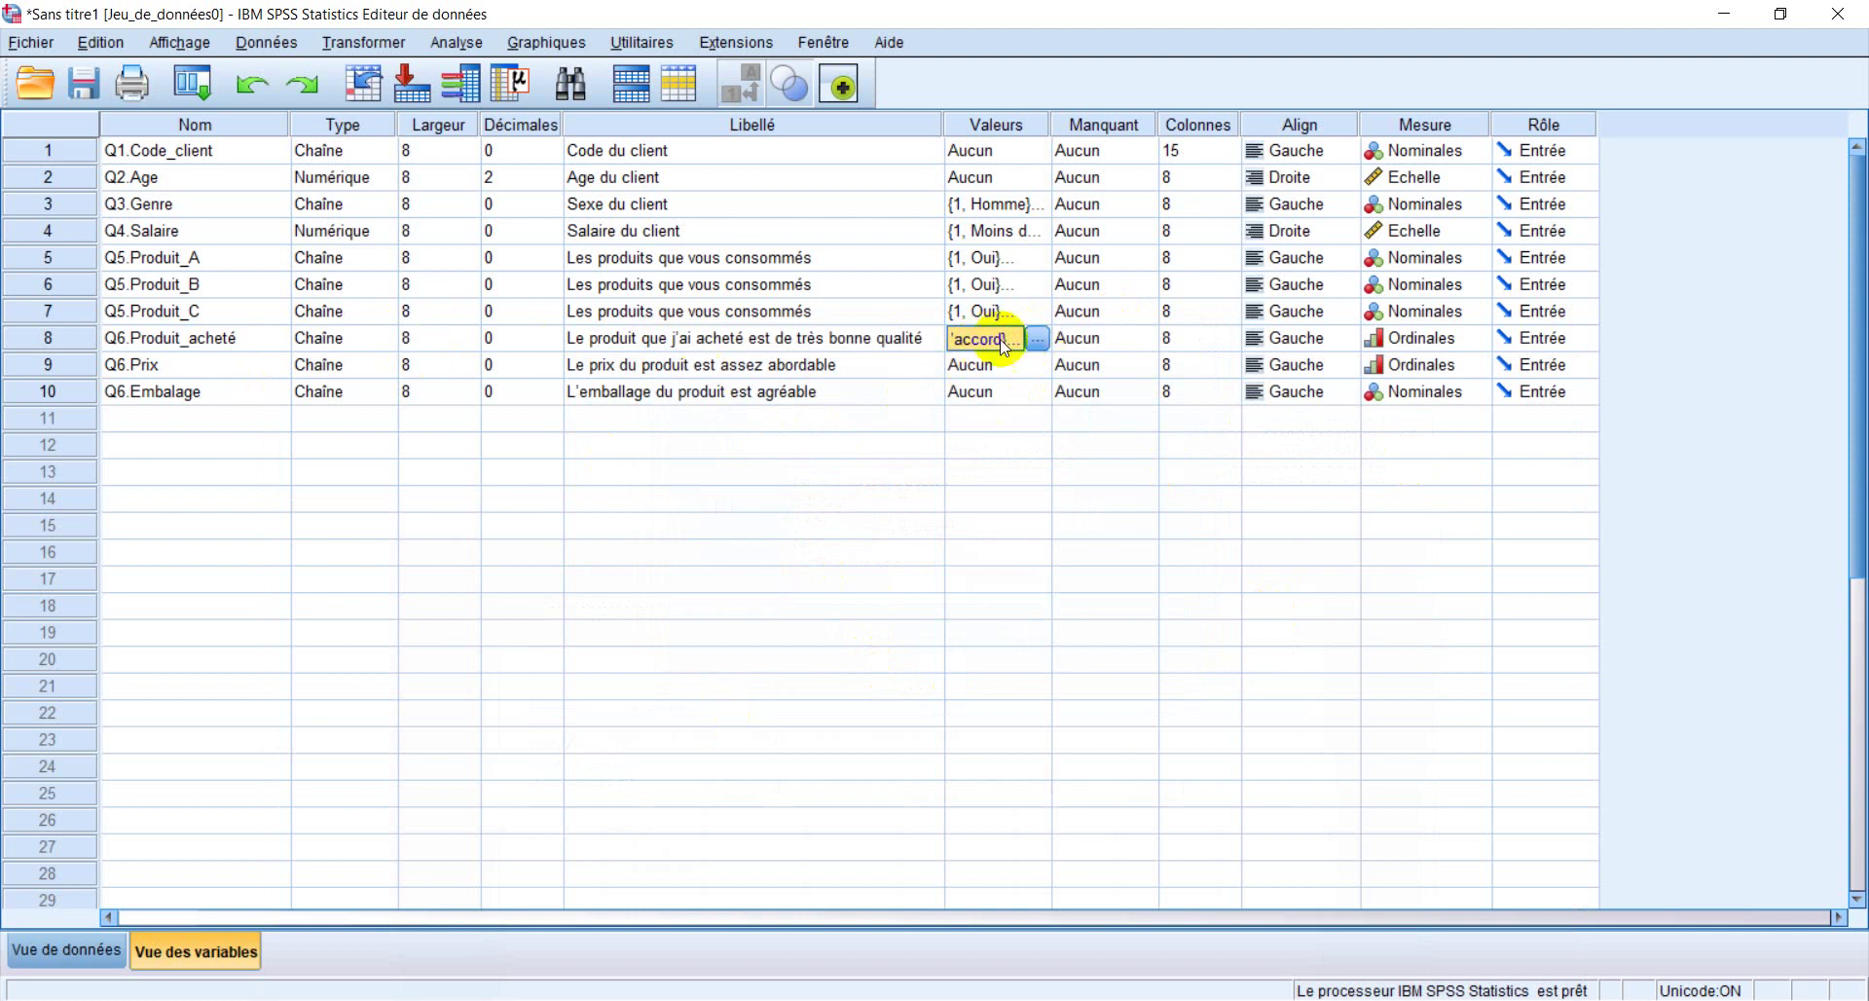
Review the value labels of Q6.Produit_acheté and copy the complete set
{"action": "left_click", "coordinate": [1038, 338]}
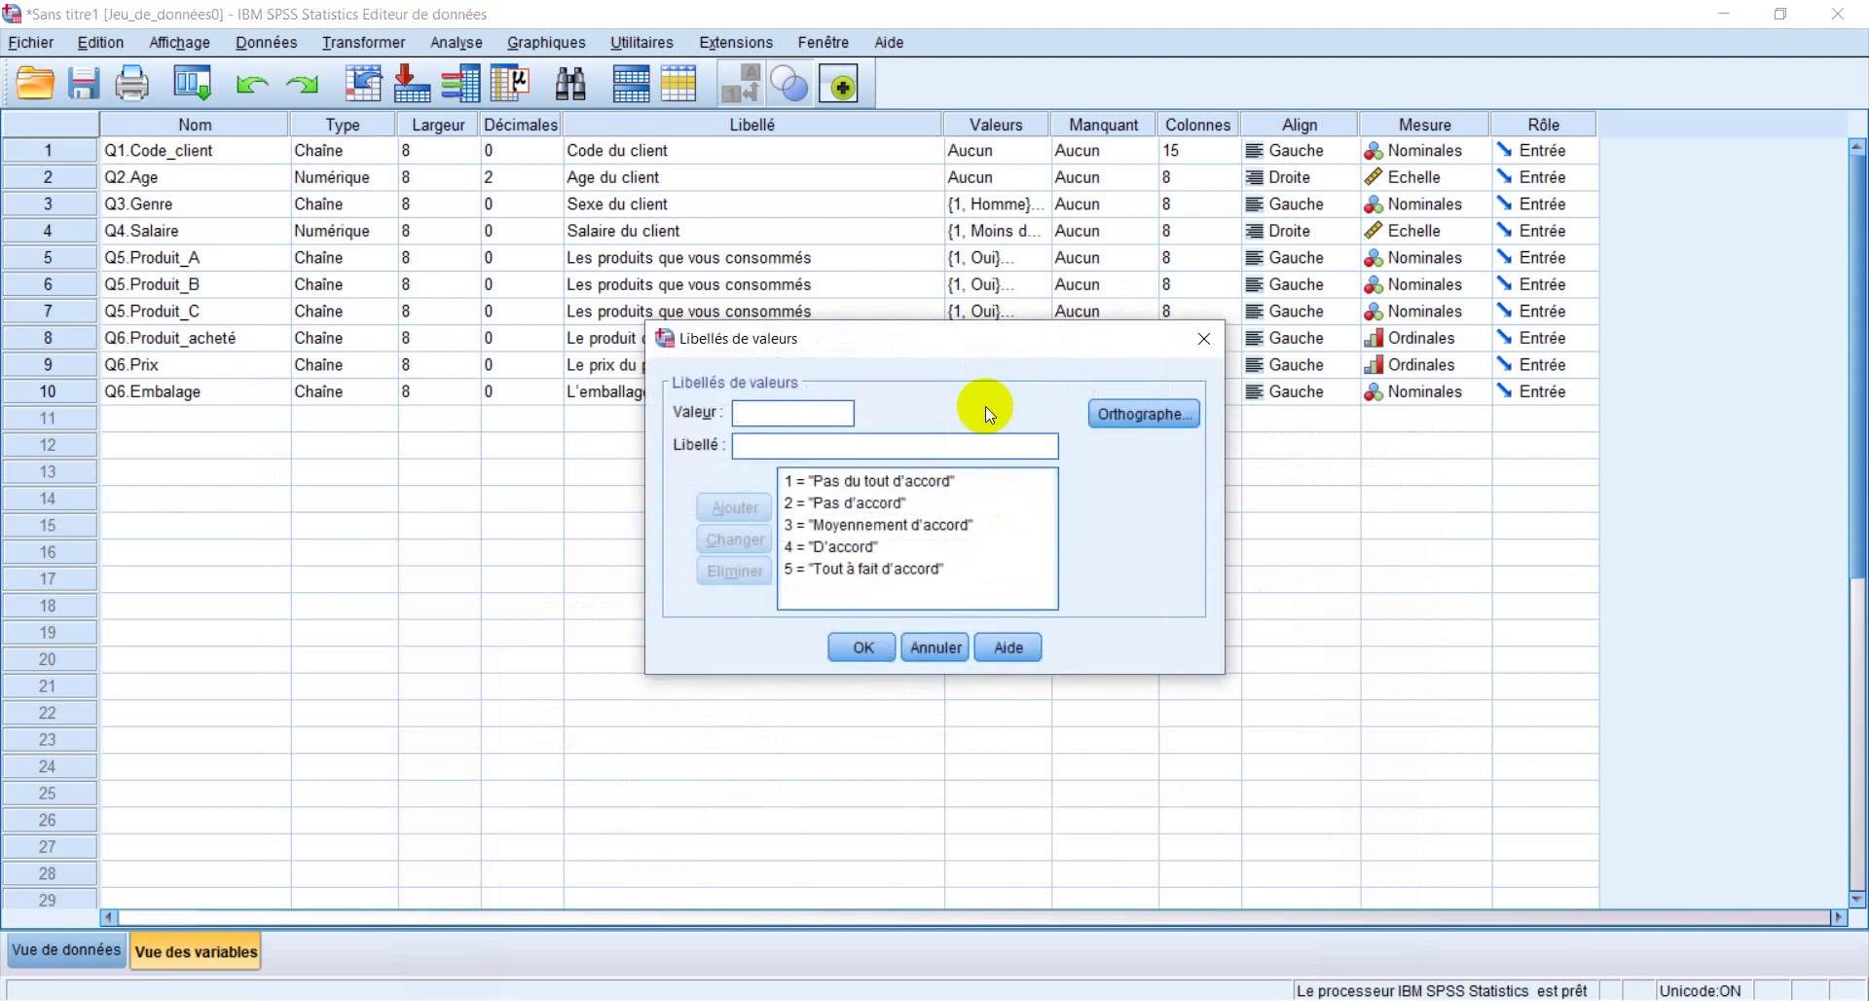
{"action": "left_click", "coordinate": [1203, 338]}
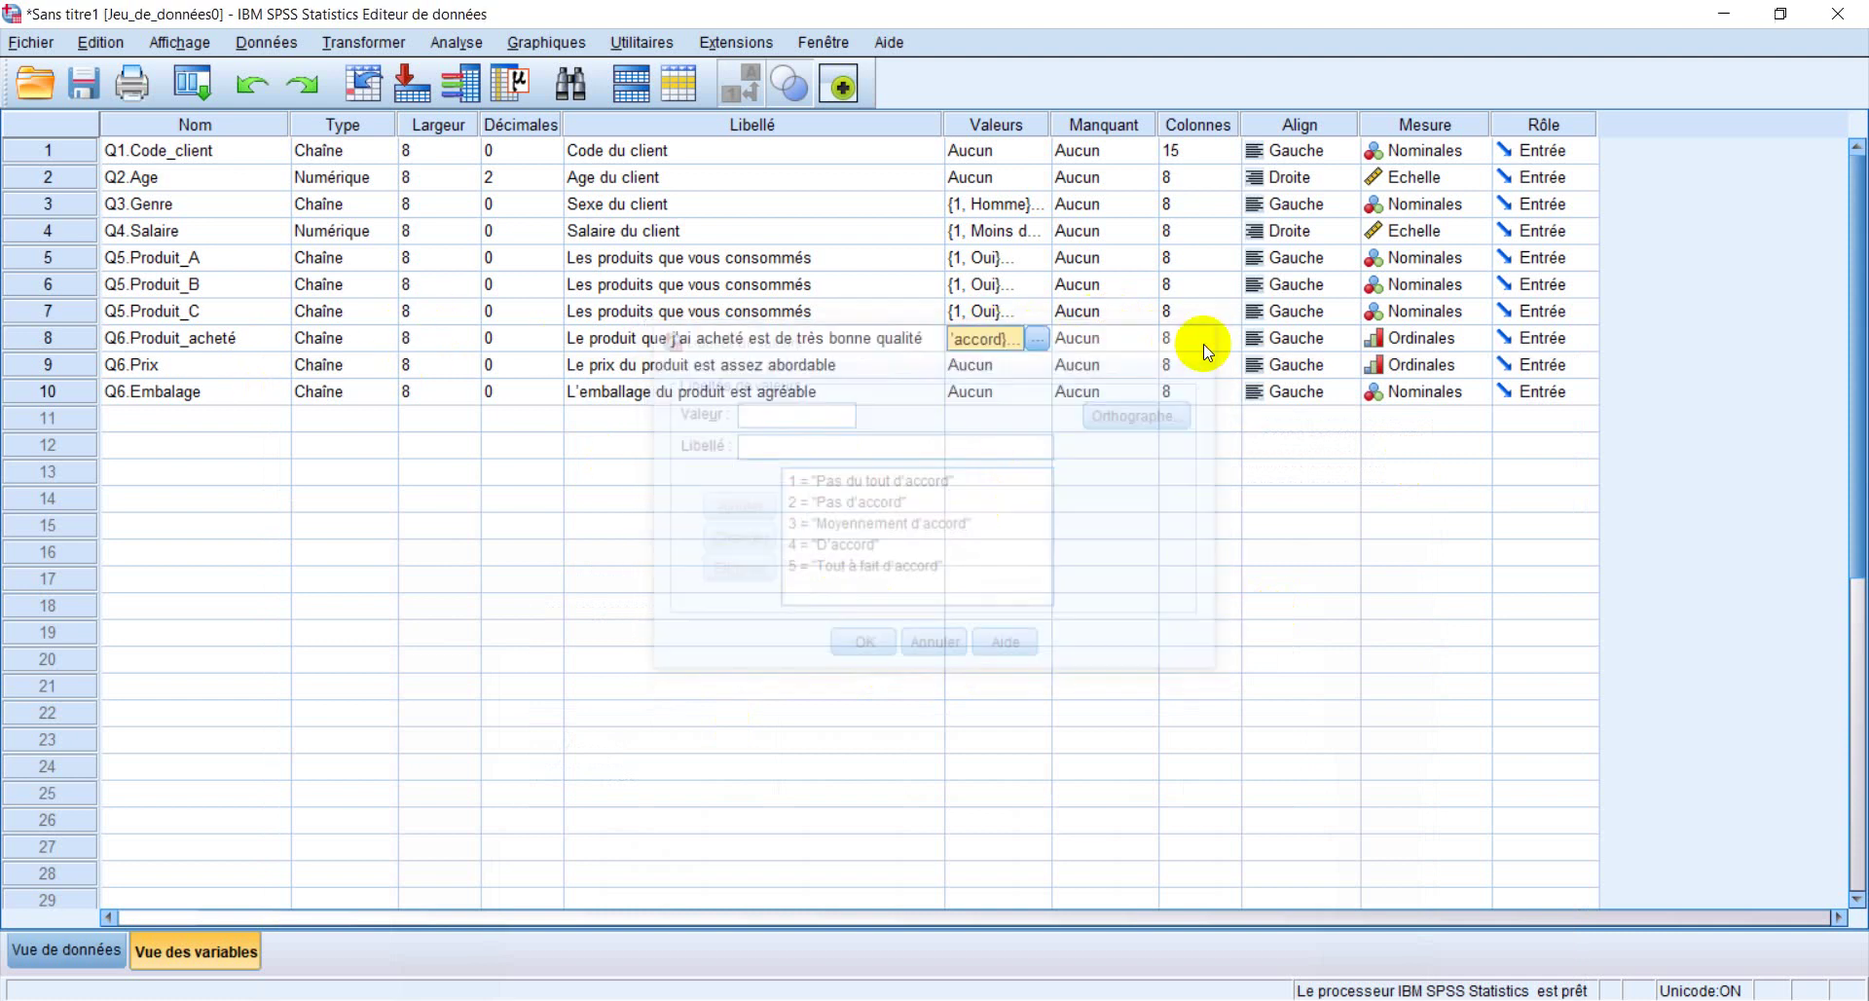
{"action": "right_click", "coordinate": [1007, 341]}
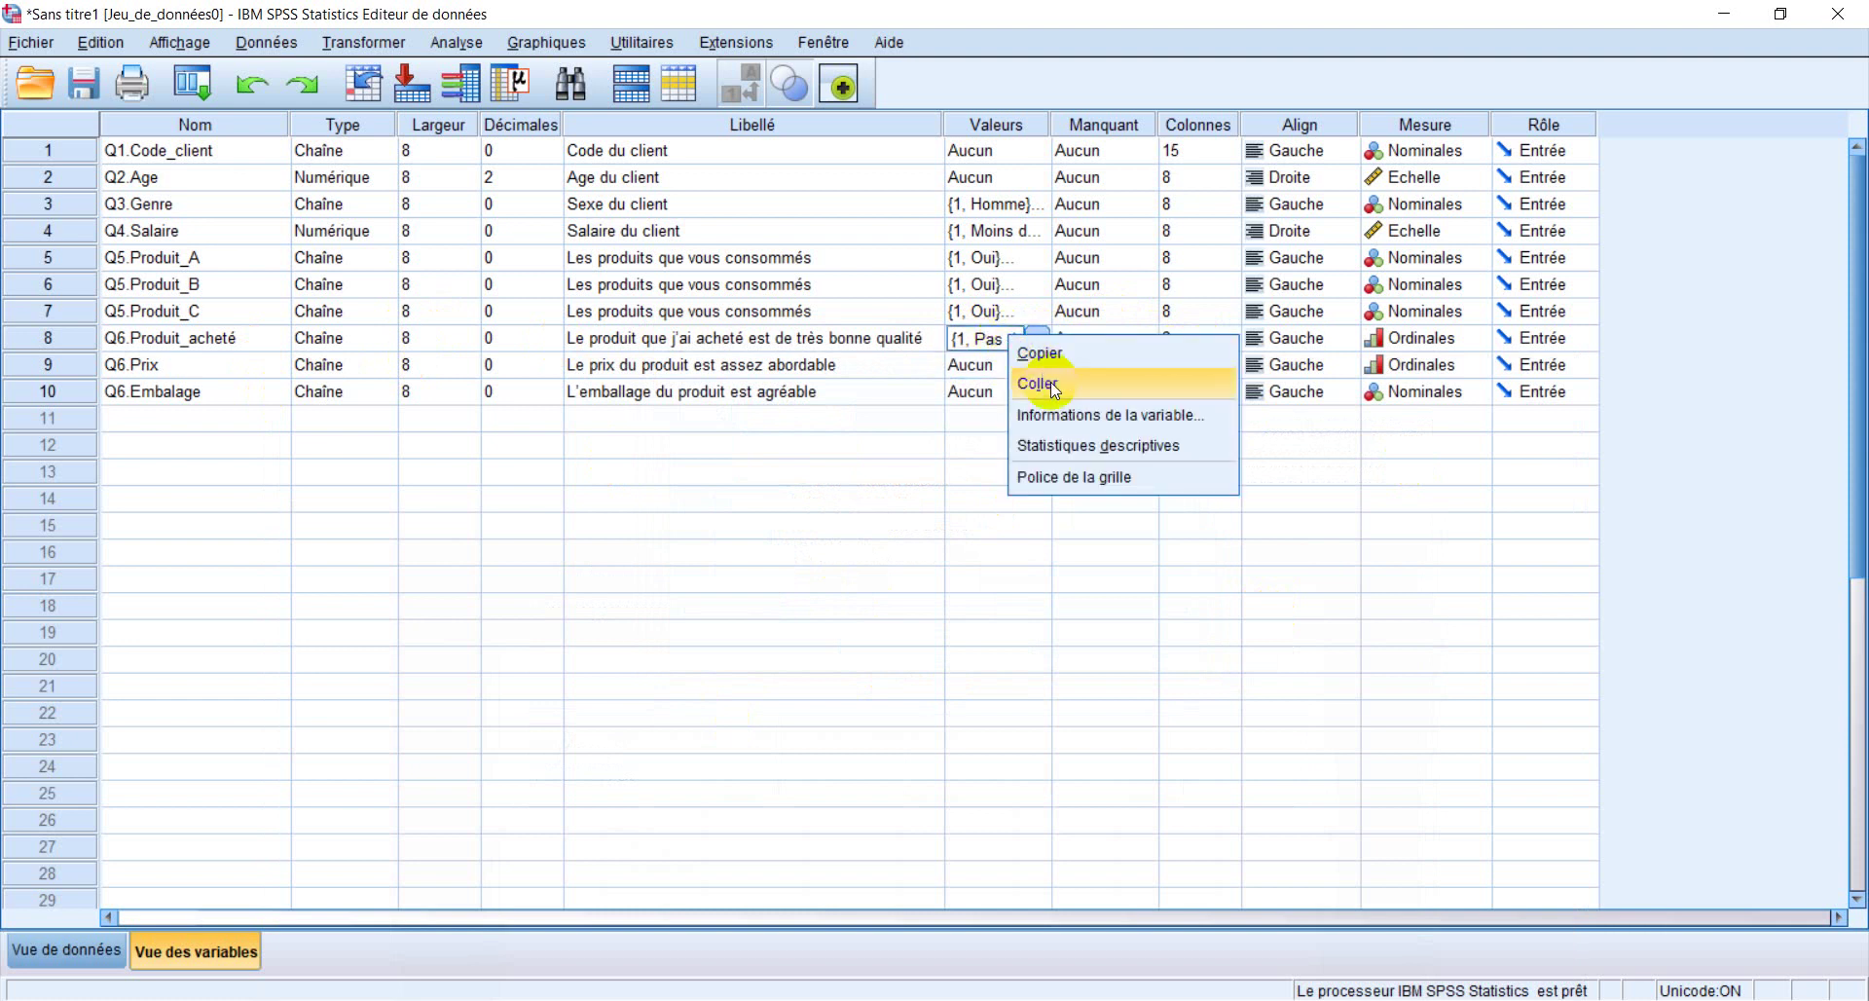
{"action": "left_click", "coordinate": [1044, 350]}
{"action": "left_click_drag", "start_coordinate": [1002, 363], "coordinate": [994, 407]}
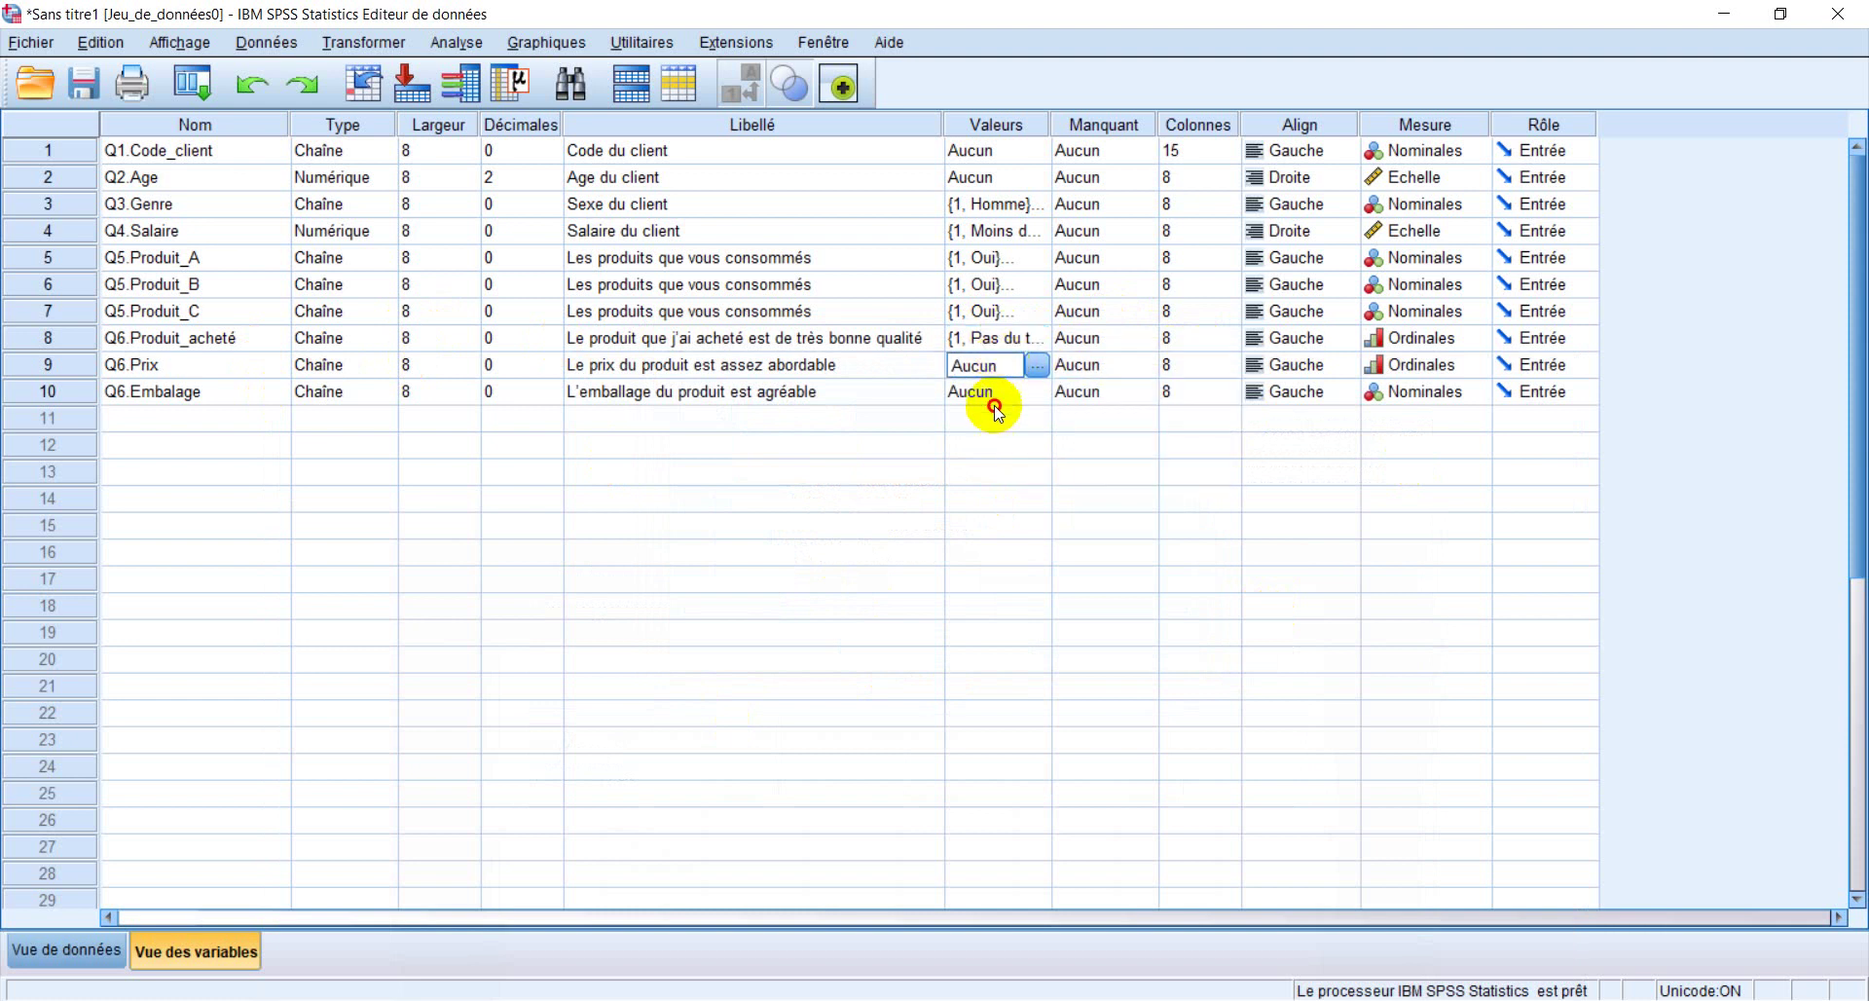
{"action": "left_click", "coordinate": [1036, 365]}
{"action": "left_click", "coordinate": [1205, 339]}
{"action": "left_click", "coordinate": [1211, 393]}
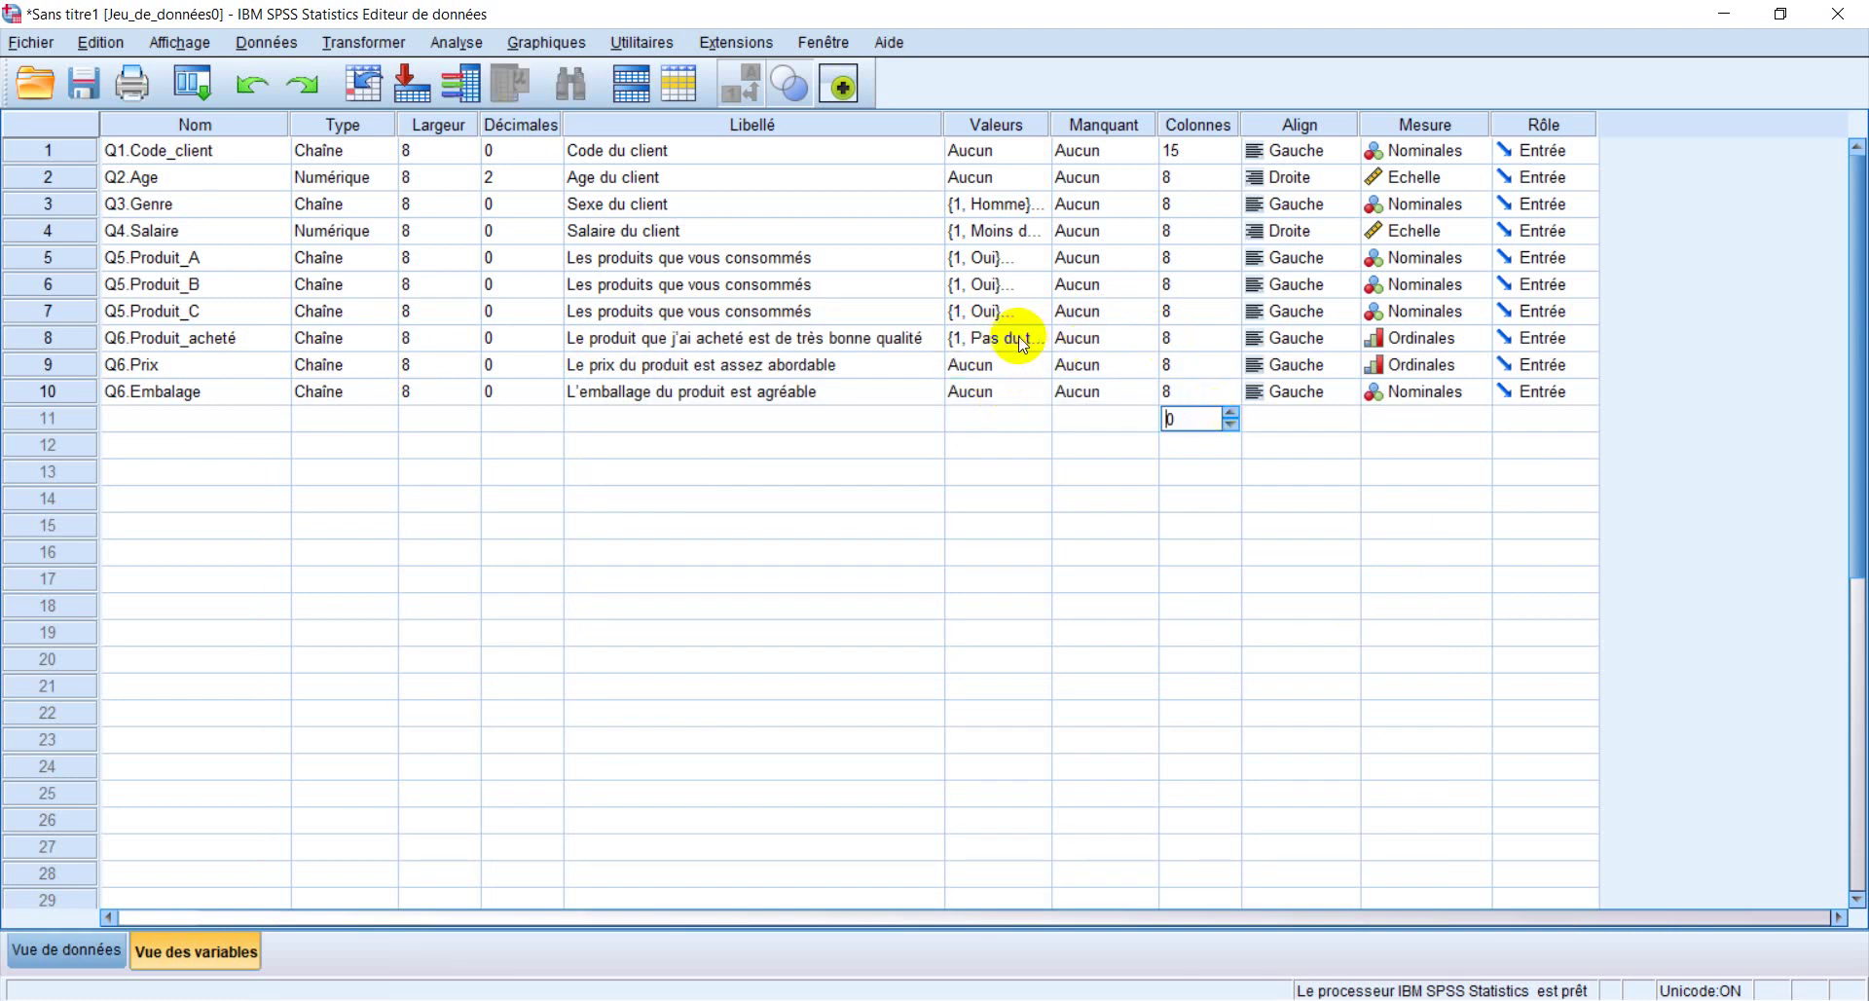
Paste the value labels of Q6.Produit_acheté into Q6.Prix and Q6.Embalage
{"action": "left_click", "coordinate": [1017, 340]}
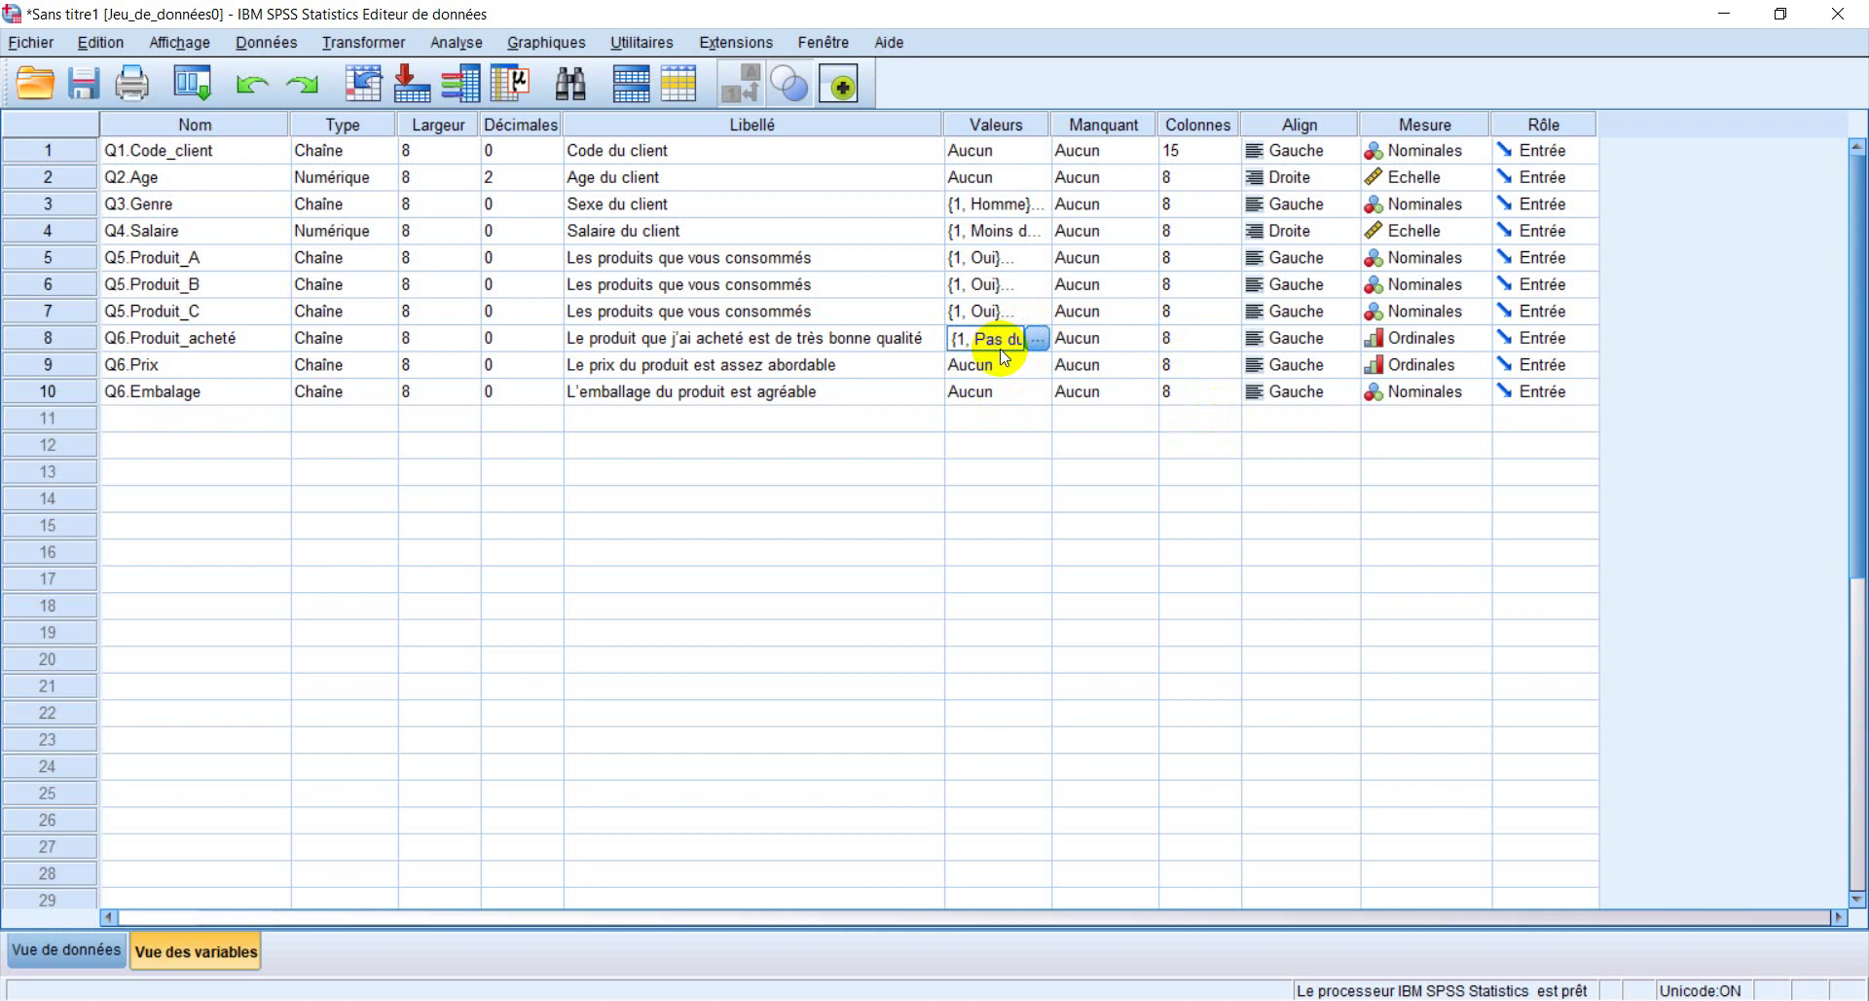
{"action": "left_click", "coordinate": [1006, 365]}
{"action": "right_click", "coordinate": [1005, 364]}
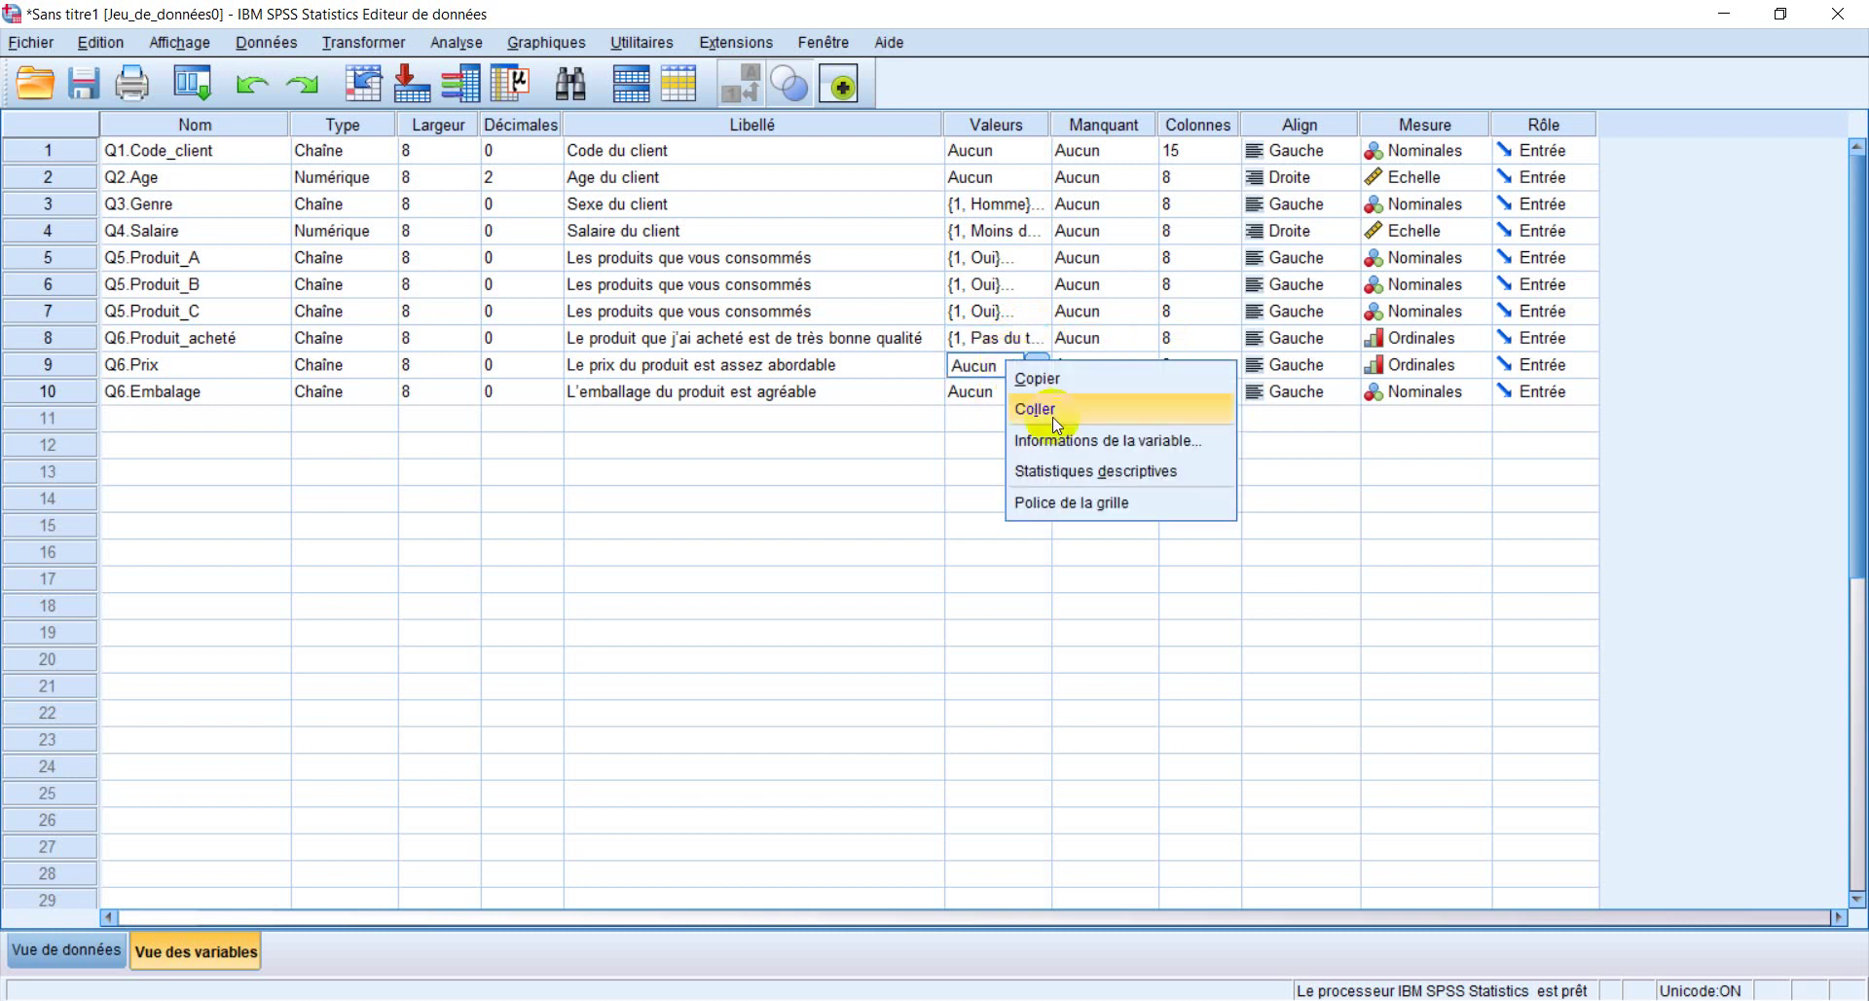
{"action": "left_click", "coordinate": [1053, 409]}
{"action": "left_click", "coordinate": [1005, 394]}
{"action": "right_click", "coordinate": [1007, 401]}
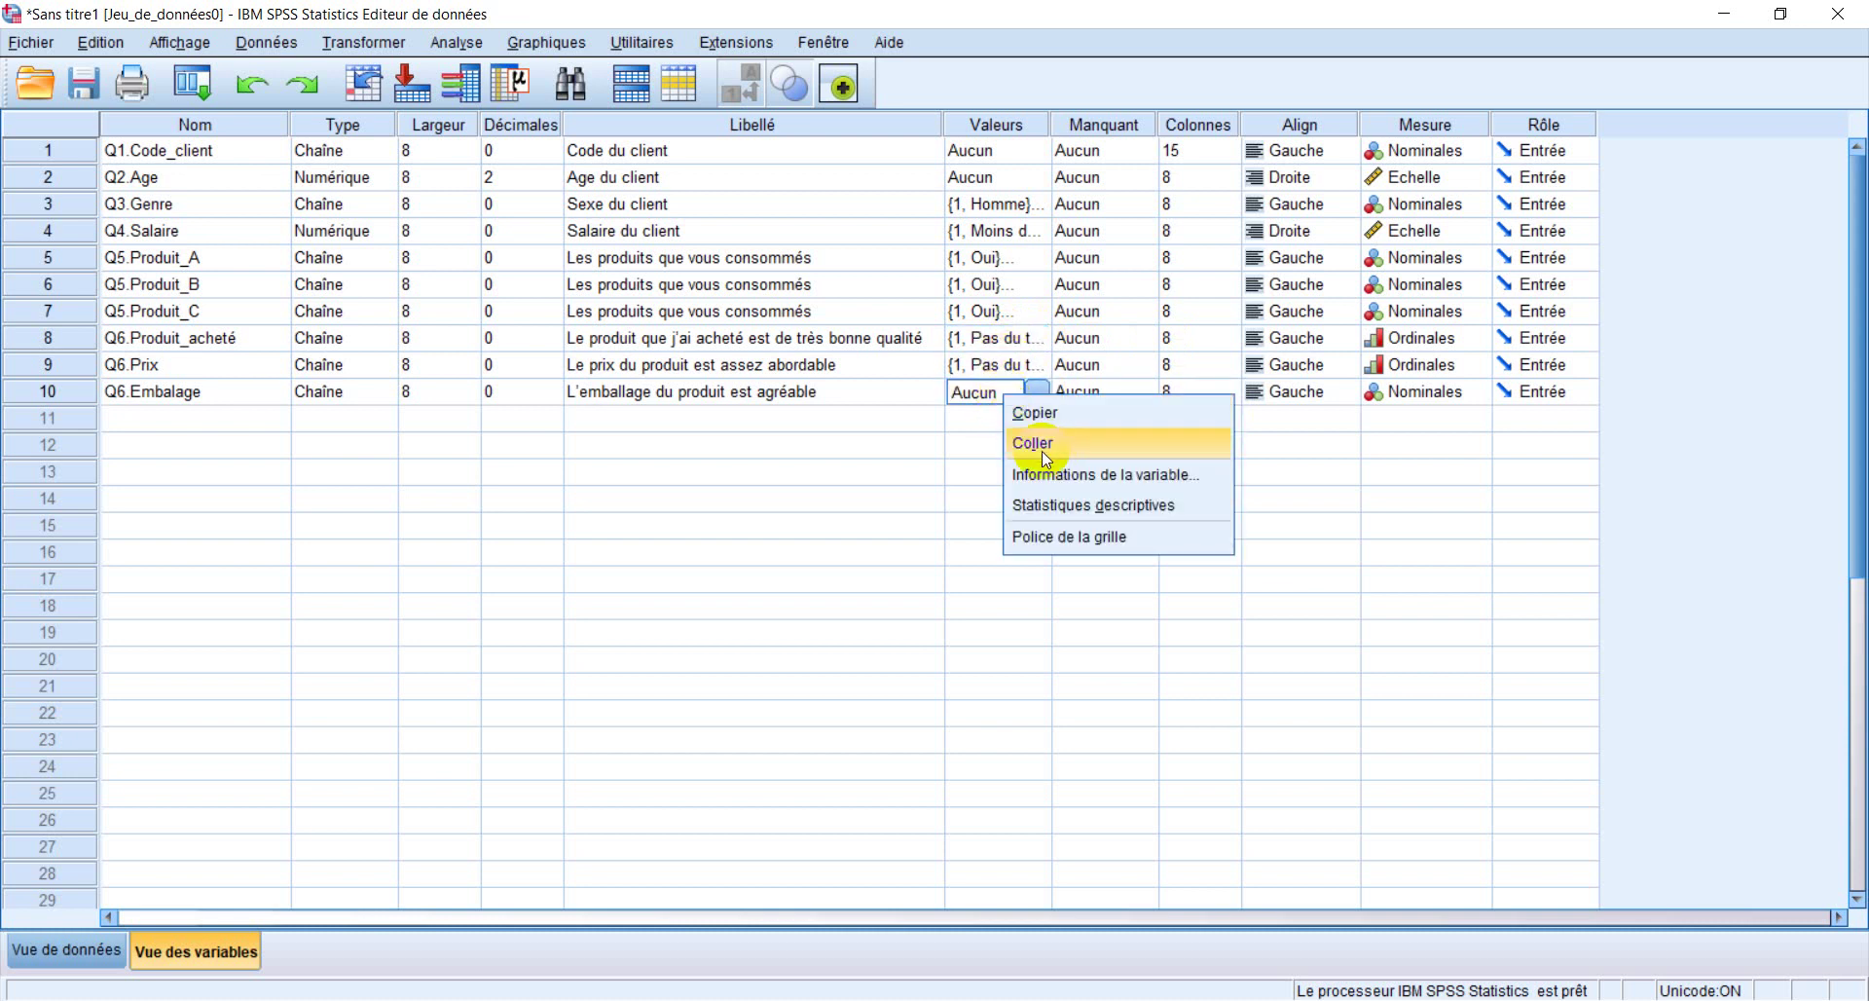
{"action": "left_click", "coordinate": [1051, 442]}
Check the value label definitions of the question 6 variables, including Q6.Embalage and Q6.Prix, without changing them
{"action": "left_click", "coordinate": [1037, 390]}
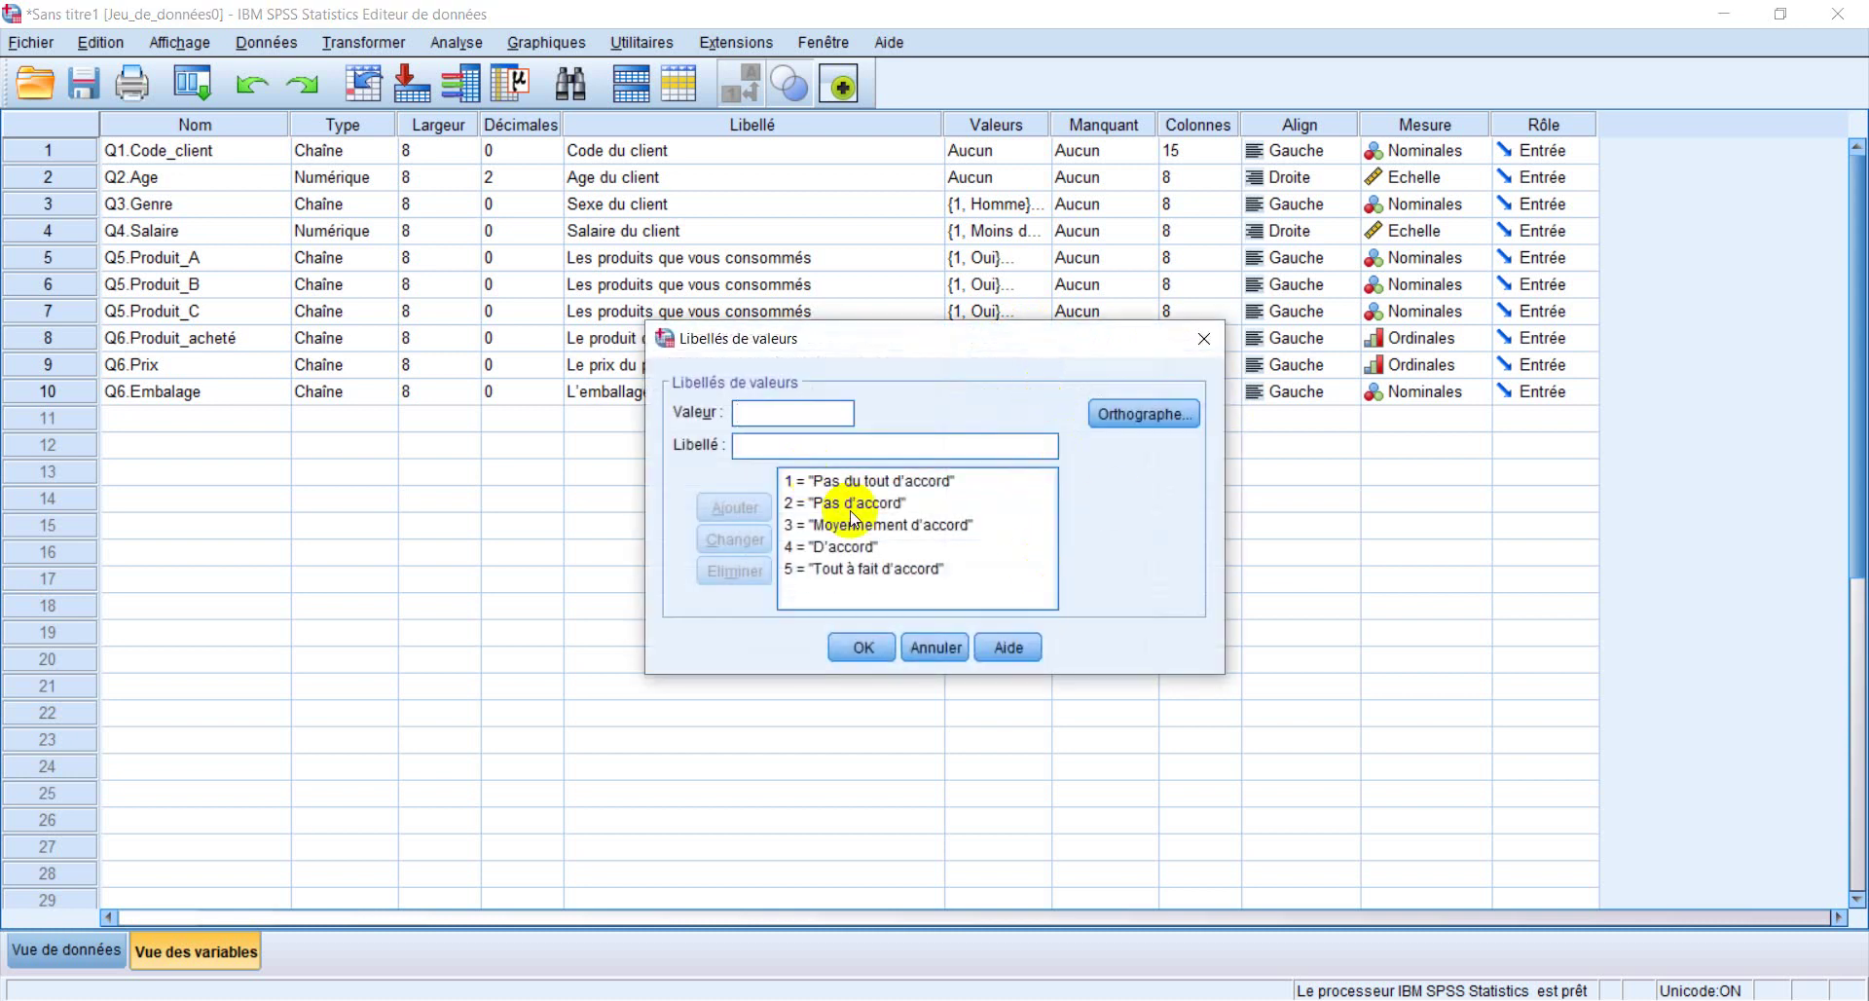
{"action": "left_click", "coordinate": [1204, 338]}
{"action": "left_click", "coordinate": [1034, 390]}
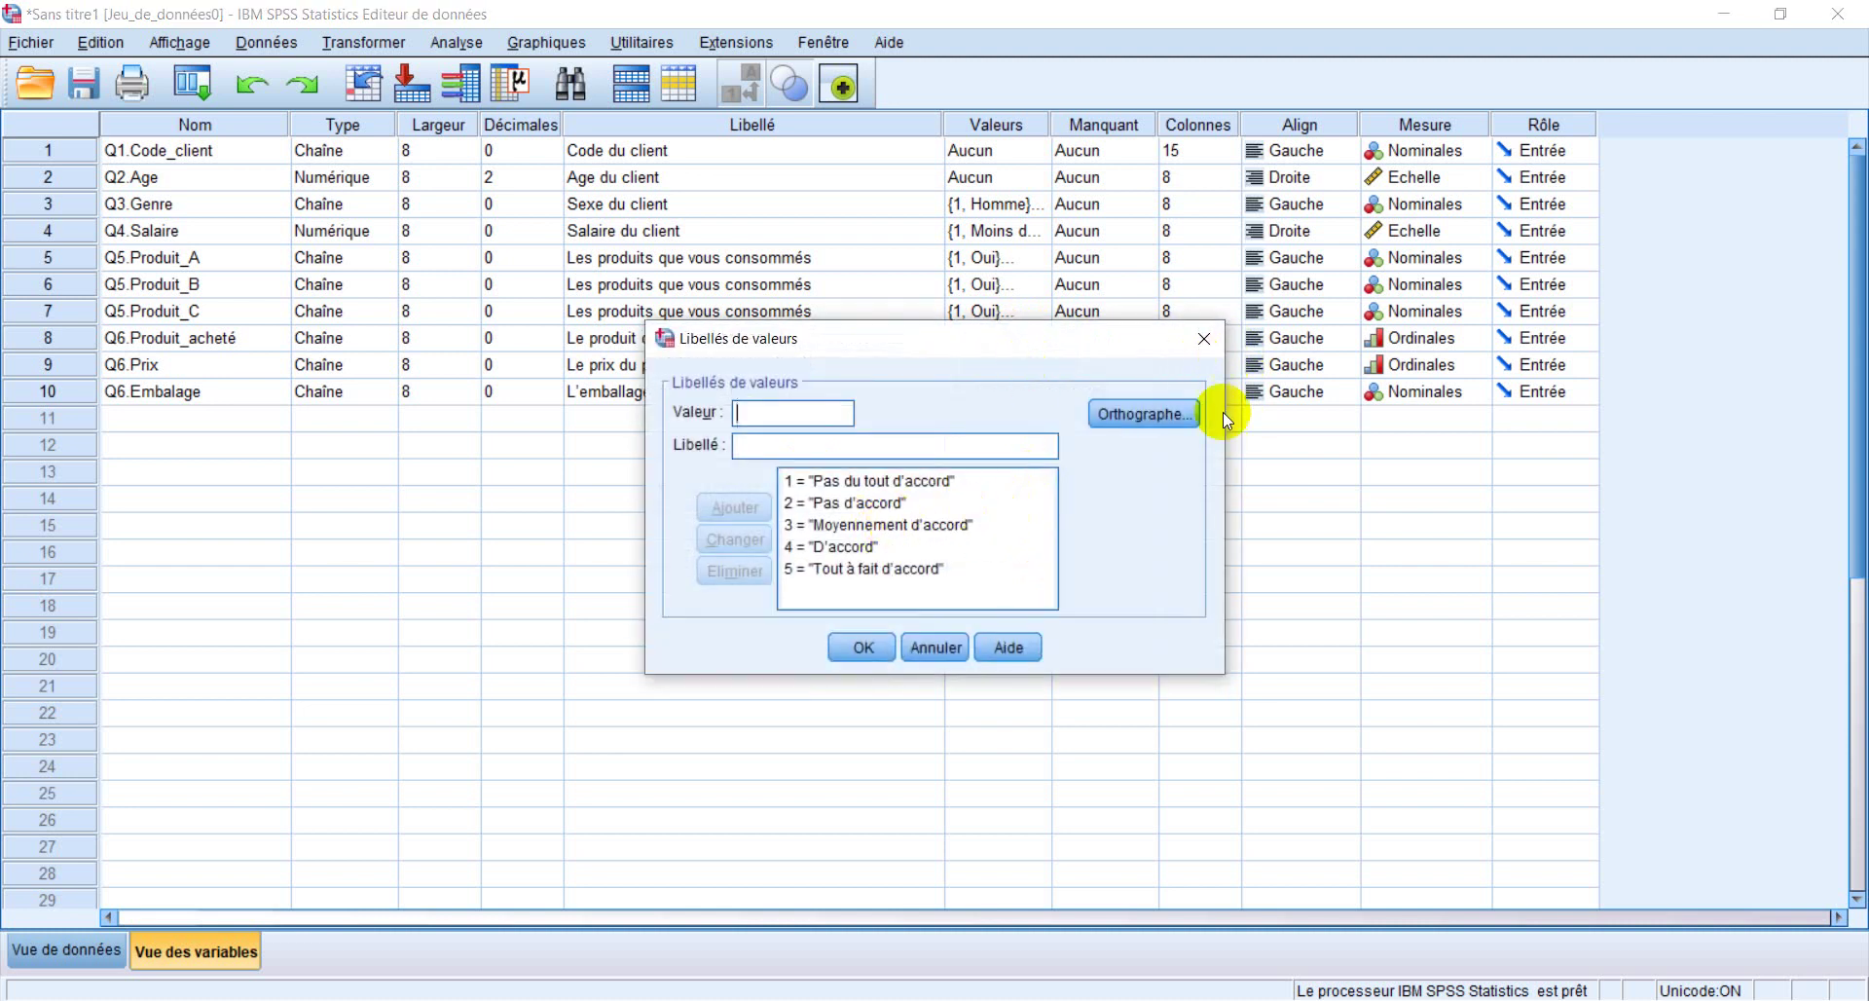
{"action": "left_click", "coordinate": [1207, 341]}
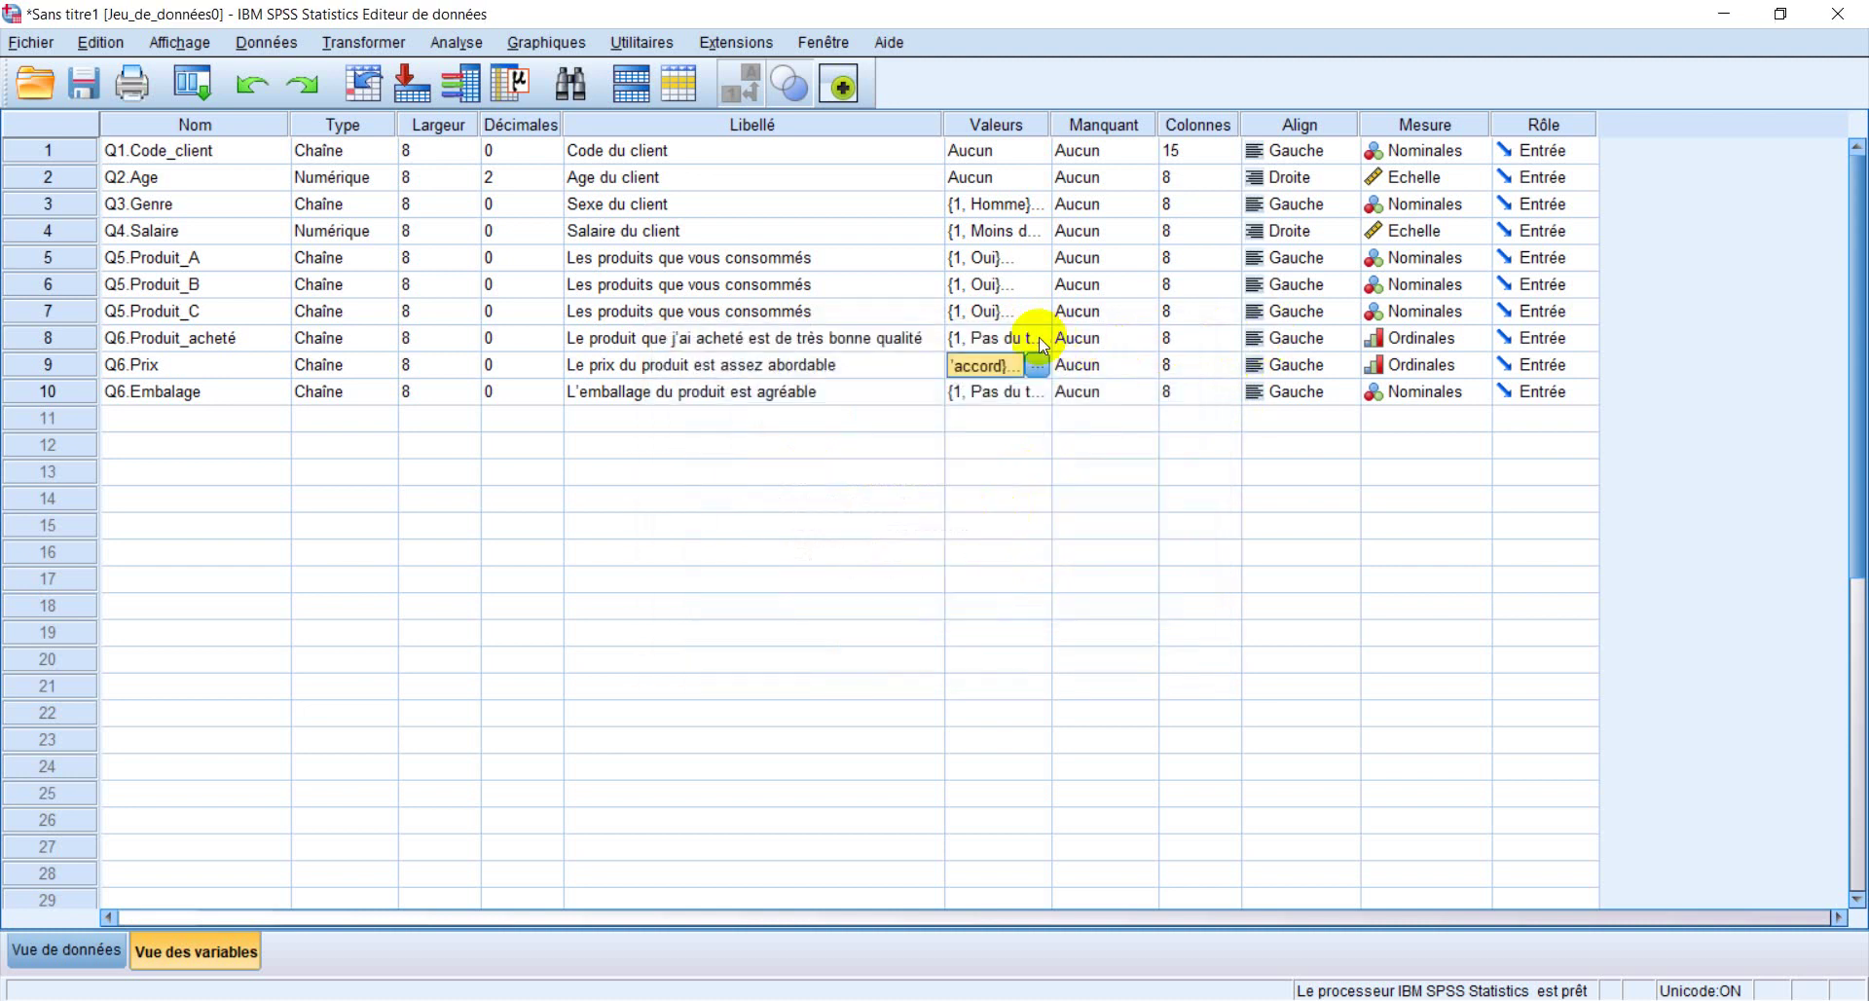
{"action": "left_click", "coordinate": [1037, 367]}
{"action": "left_click", "coordinate": [1204, 338]}
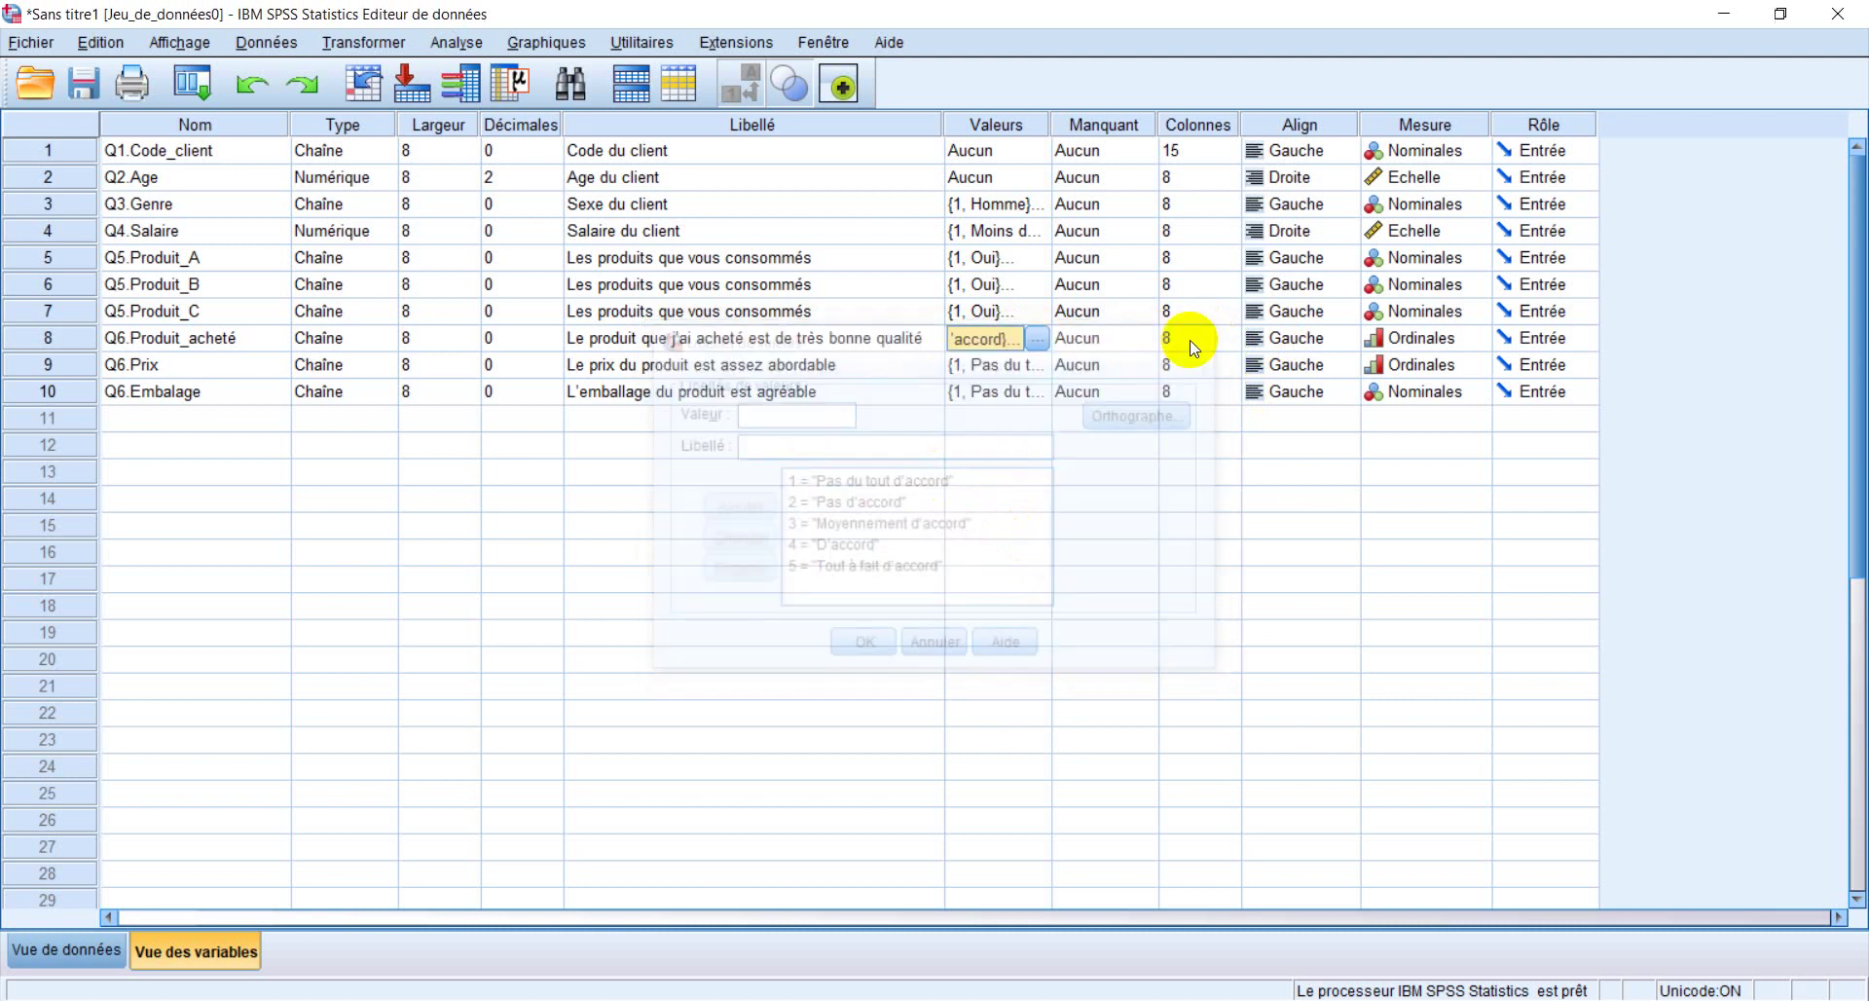
Set the measure of Q6.Embalage to Ordinales
{"action": "left_click", "coordinate": [1468, 393]}
{"action": "left_click", "coordinate": [1477, 391]}
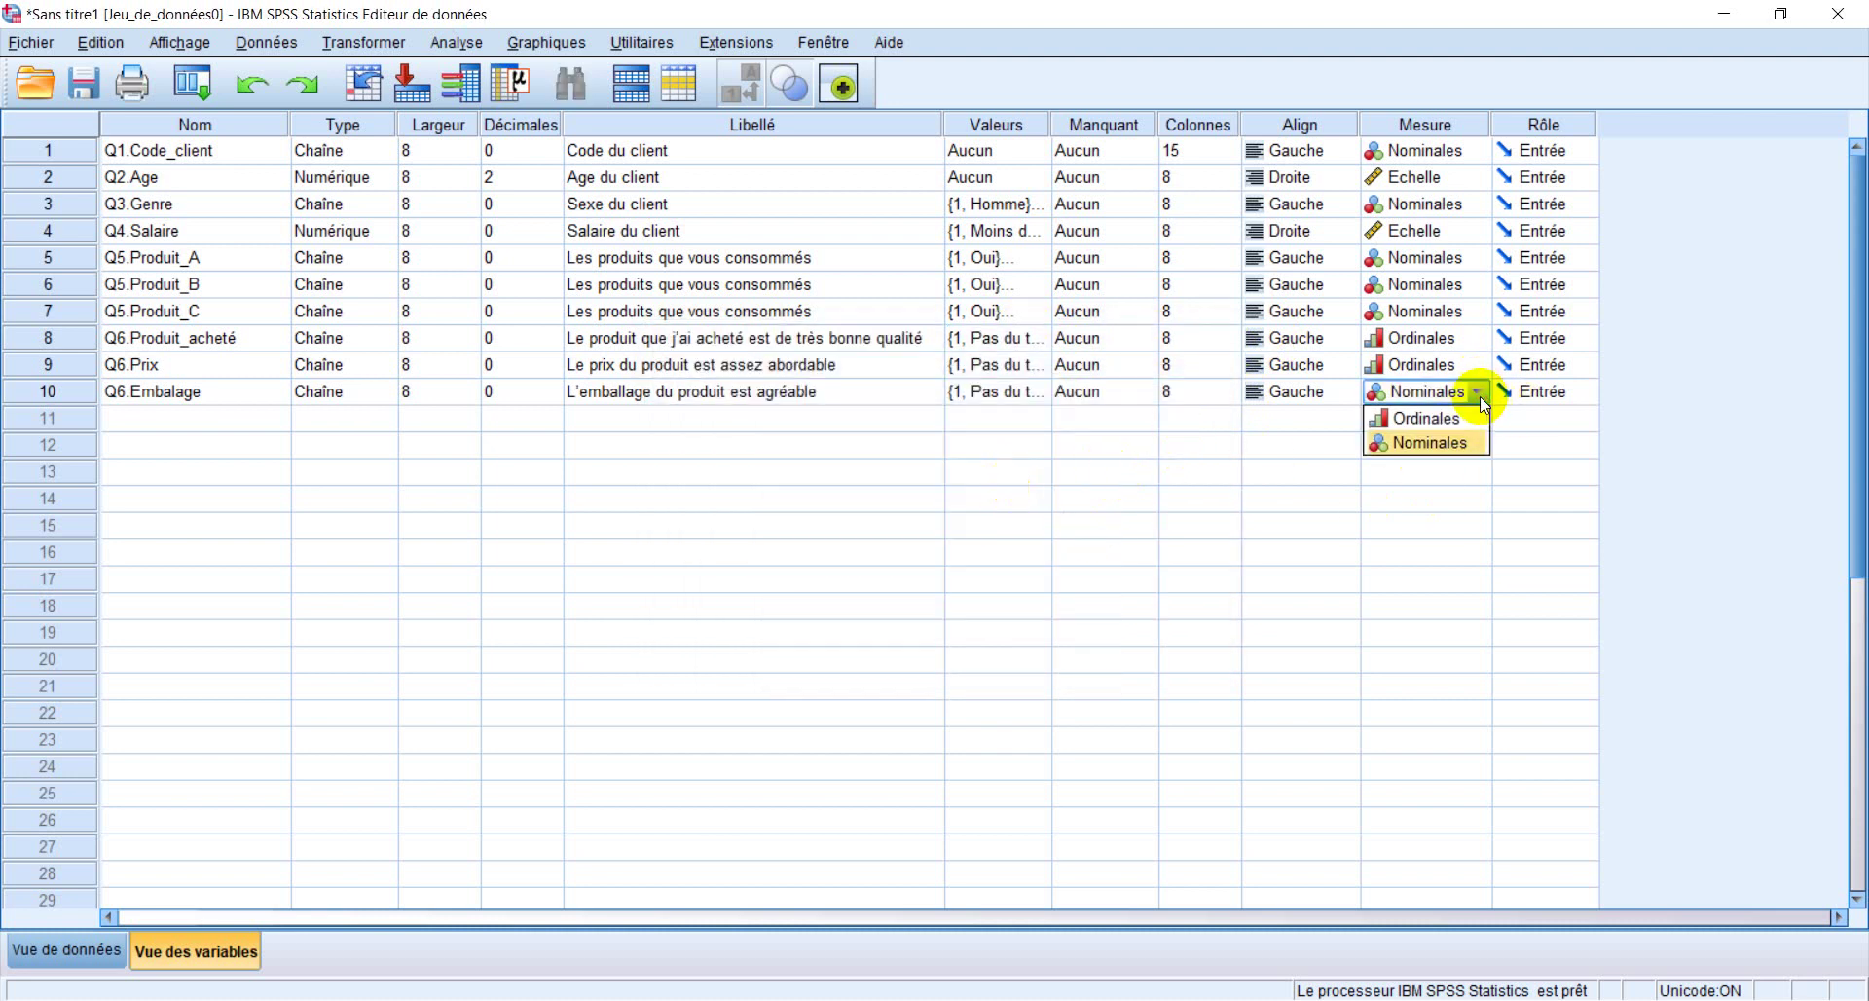
{"action": "left_click", "coordinate": [1426, 420]}
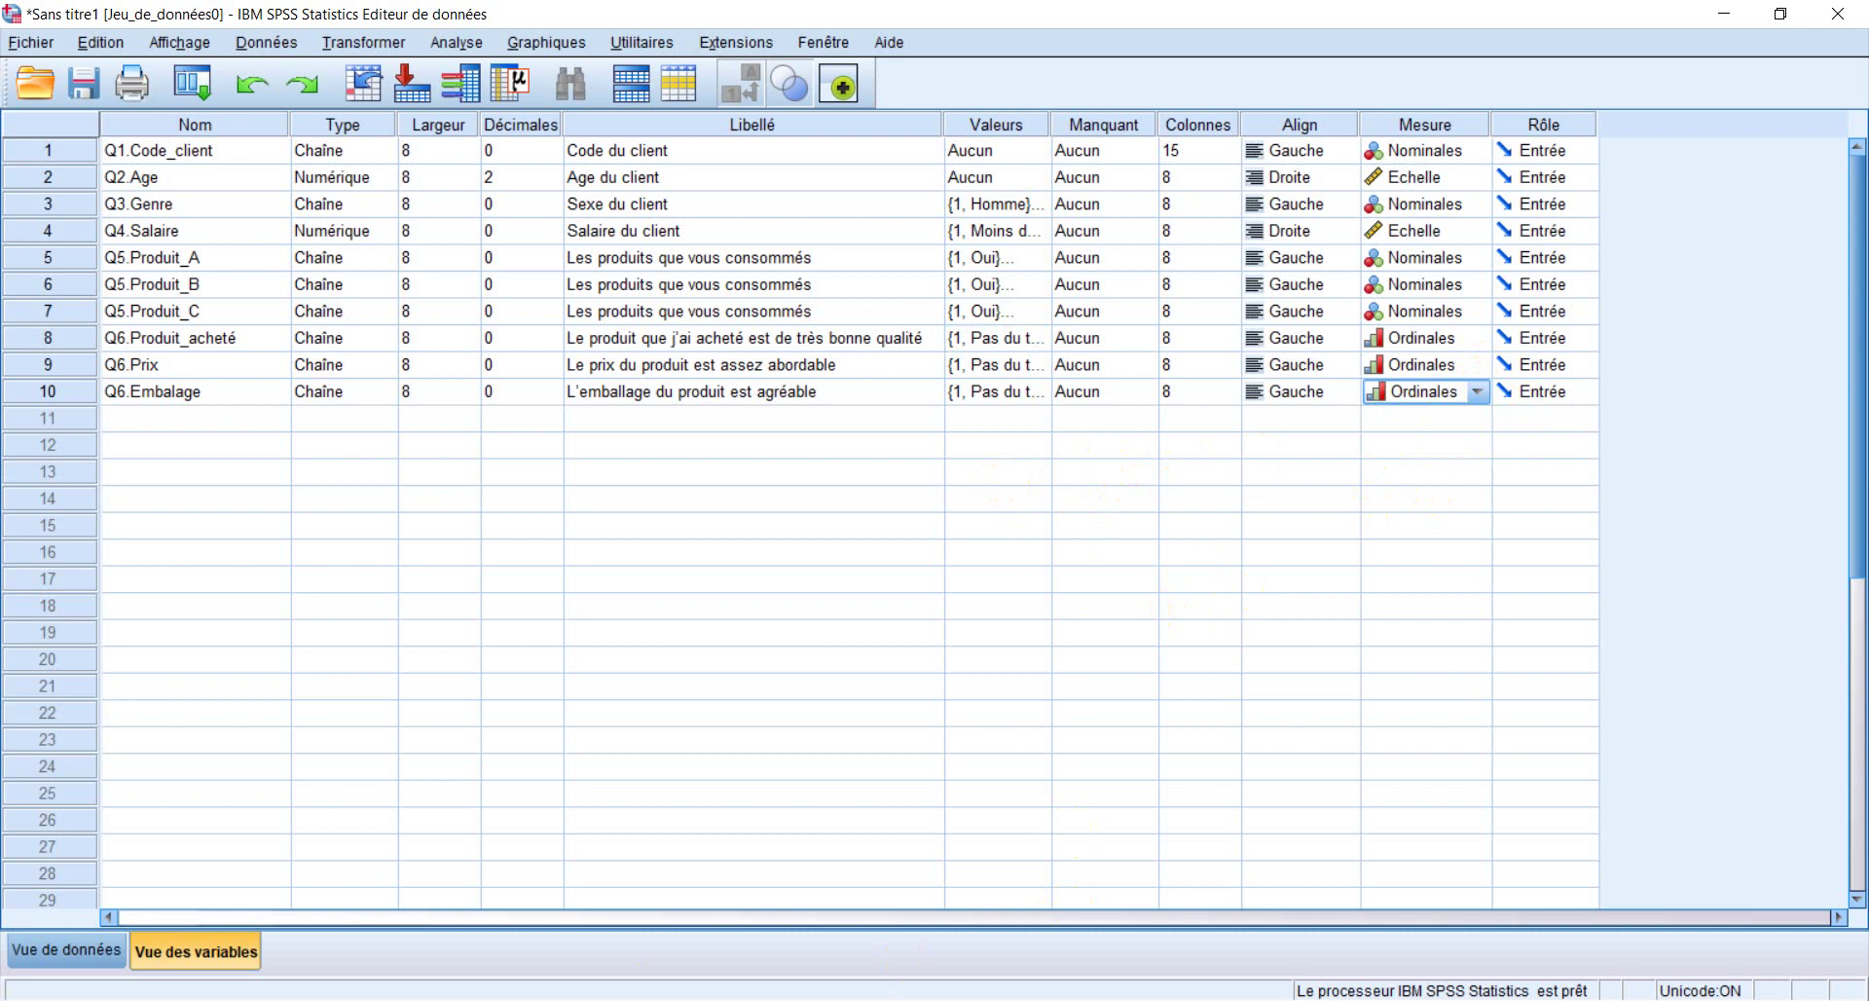
Consult question 7 in the Word questionnaire and add the SPSS variable Q7.Produit_X in row 11
{"action": "key", "text": "alt+Tab"}
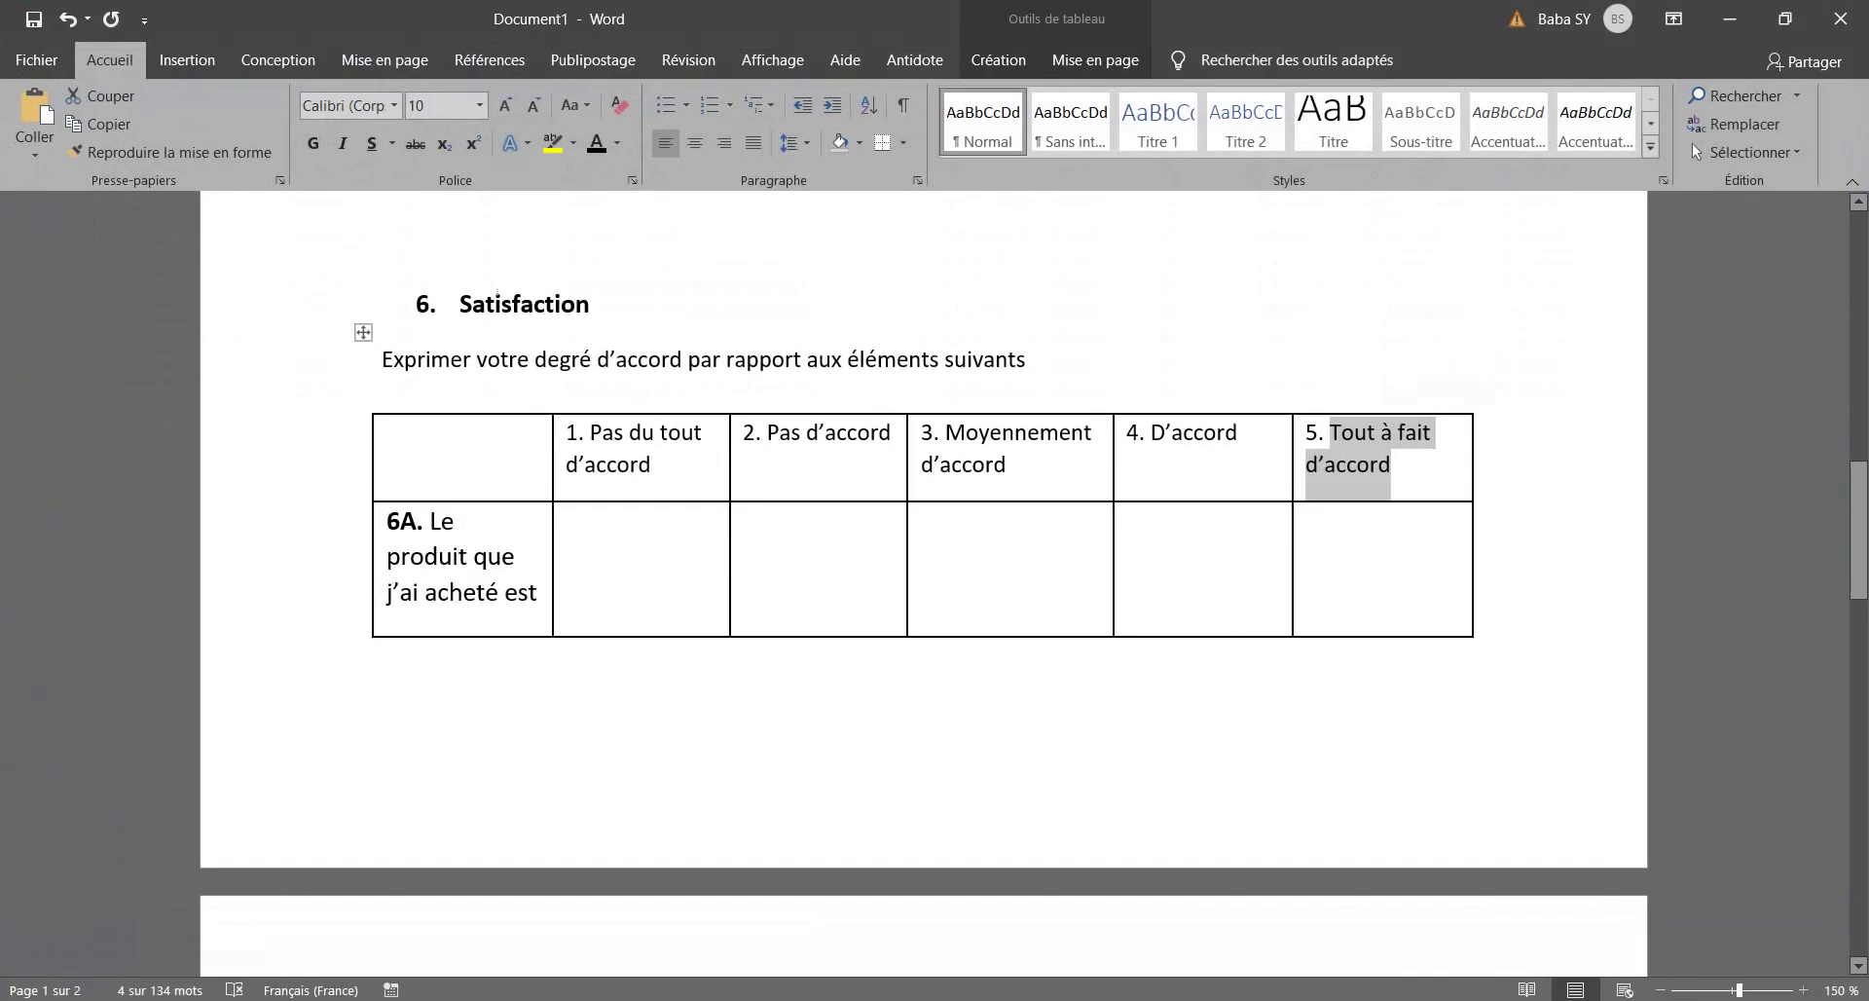
{"action": "scroll", "coordinate": [860, 730], "scroll_direction": "down", "scroll_amount": 3}
{"action": "scroll", "coordinate": [859, 722], "scroll_direction": "down", "scroll_amount": 10}
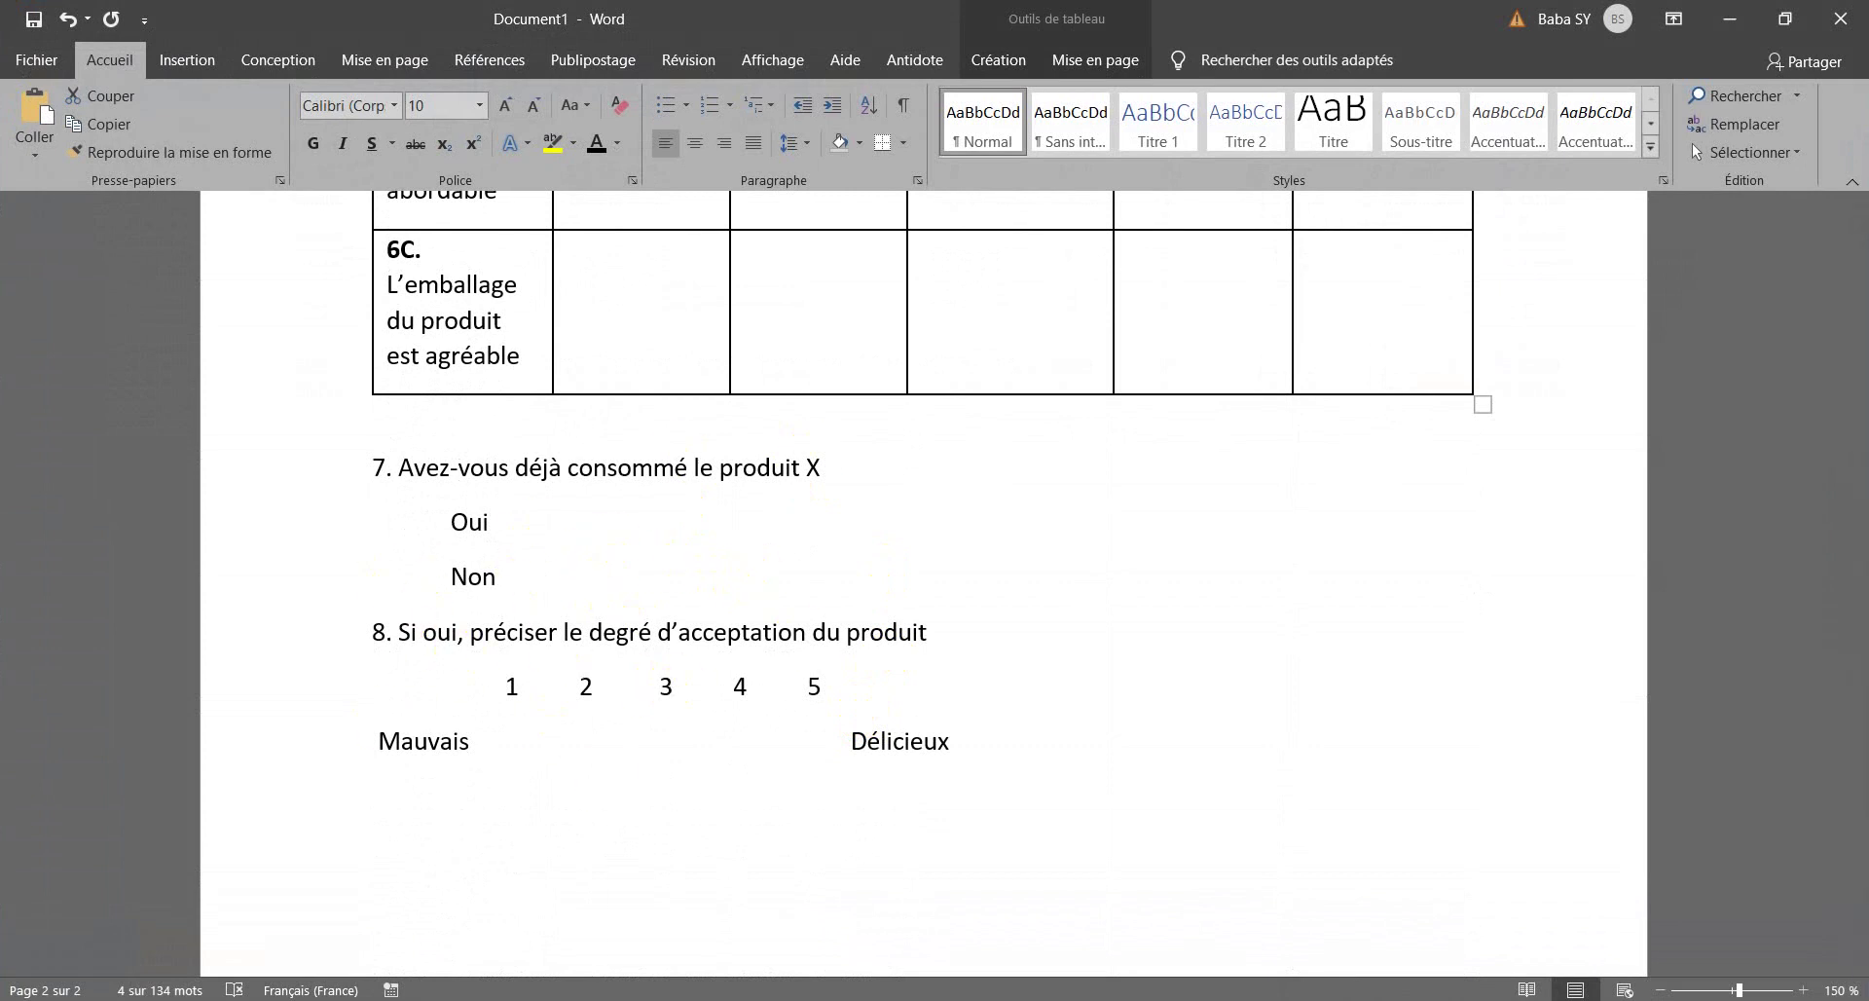
{"action": "left_click", "coordinate": [753, 999]}
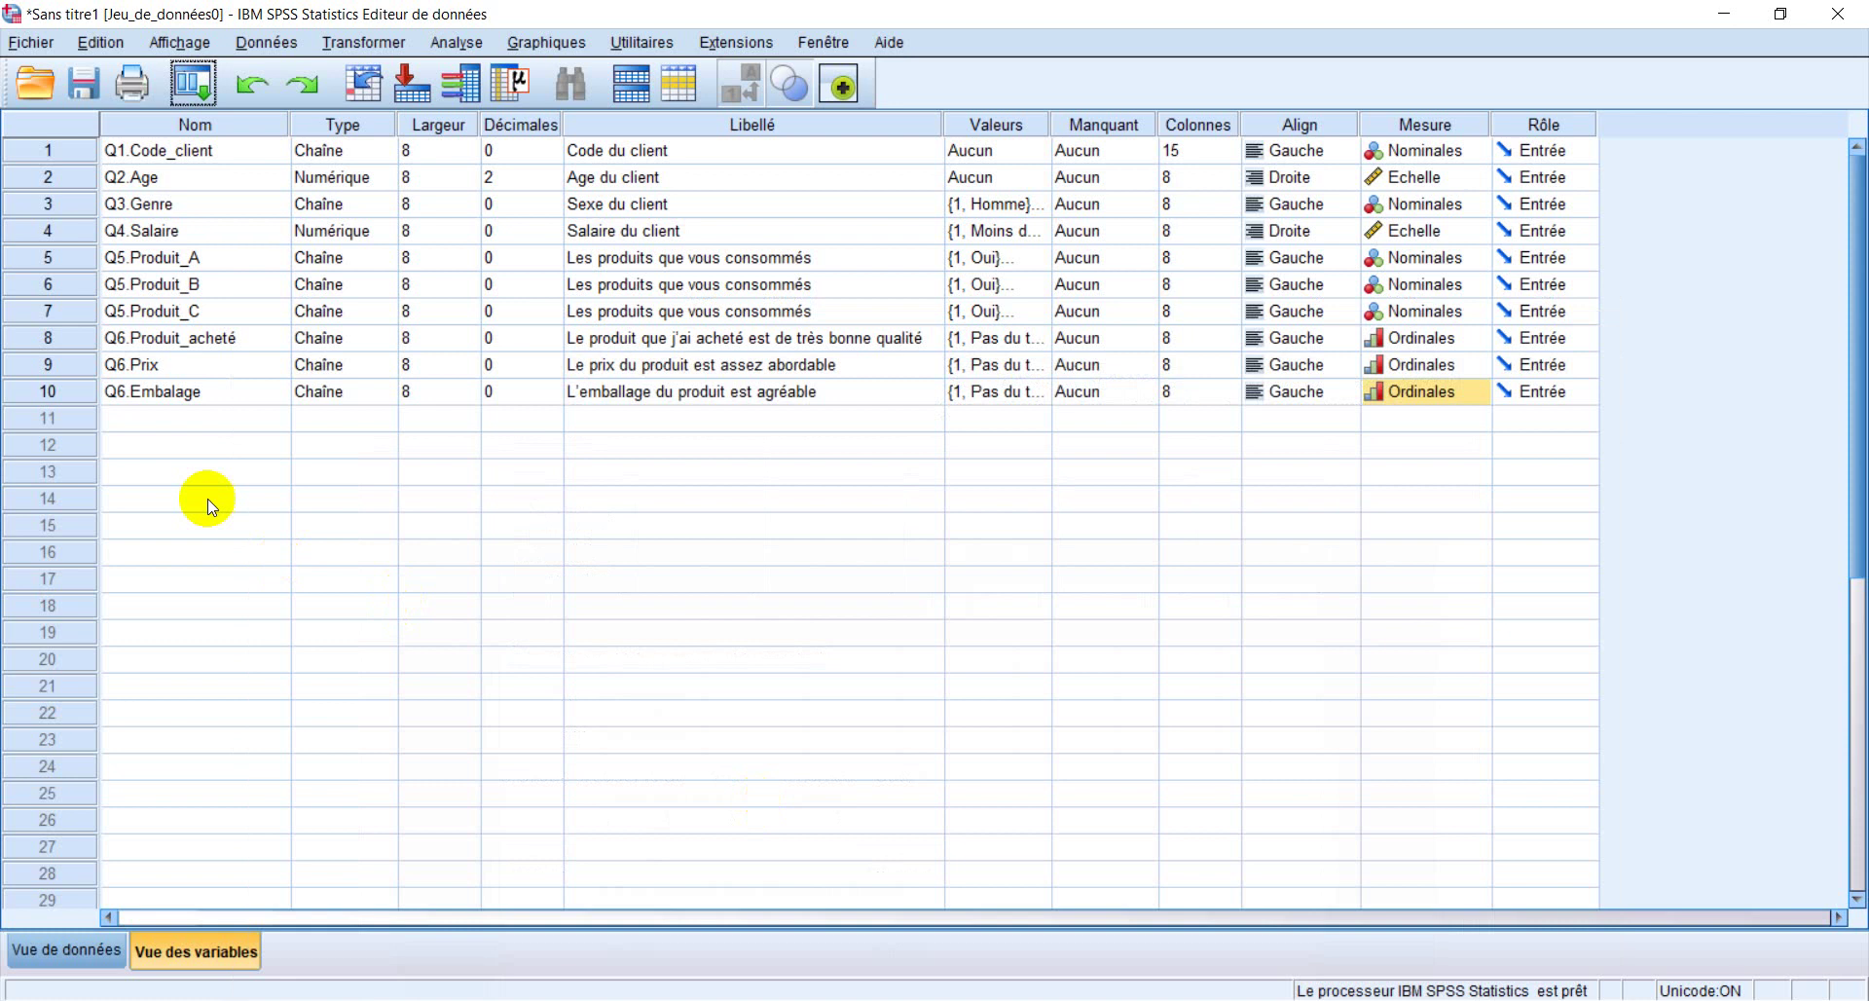
{"action": "left_click", "coordinate": [128, 418]}
{"action": "left_click", "coordinate": [129, 419]}
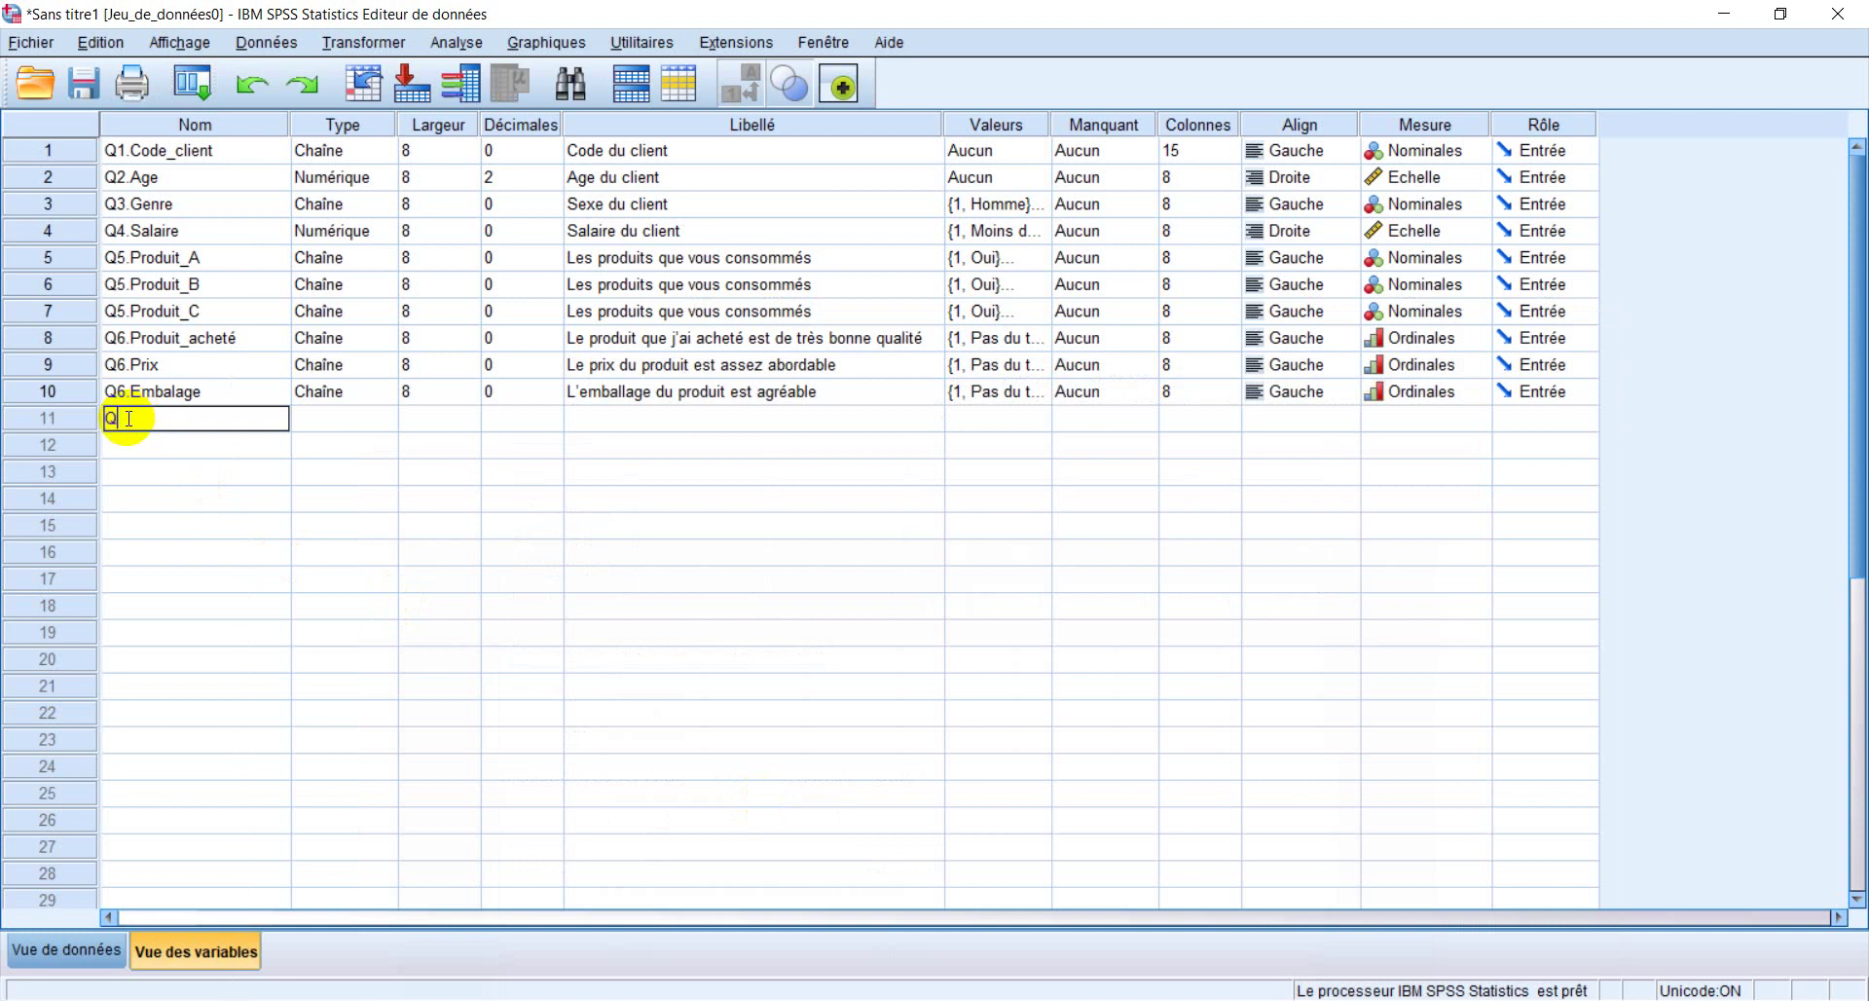
{"action": "type", "text": "Q7."}
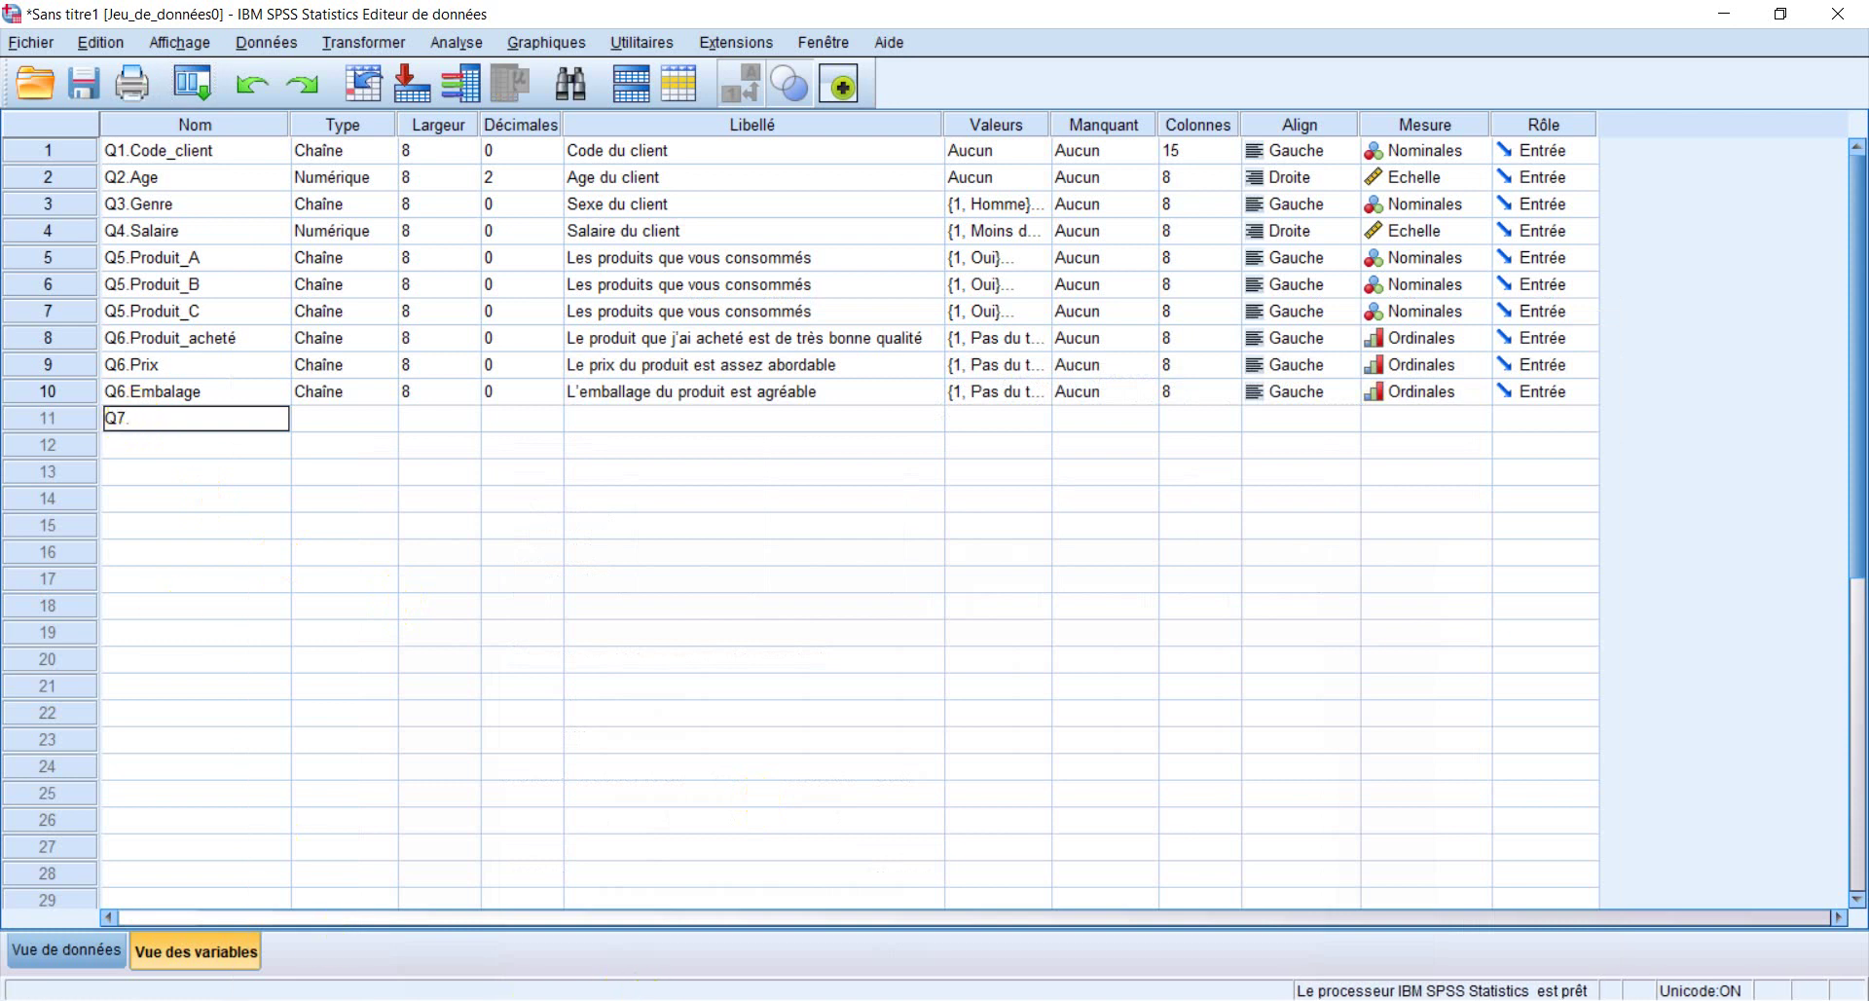
{"action": "left_click", "coordinate": [752, 999]}
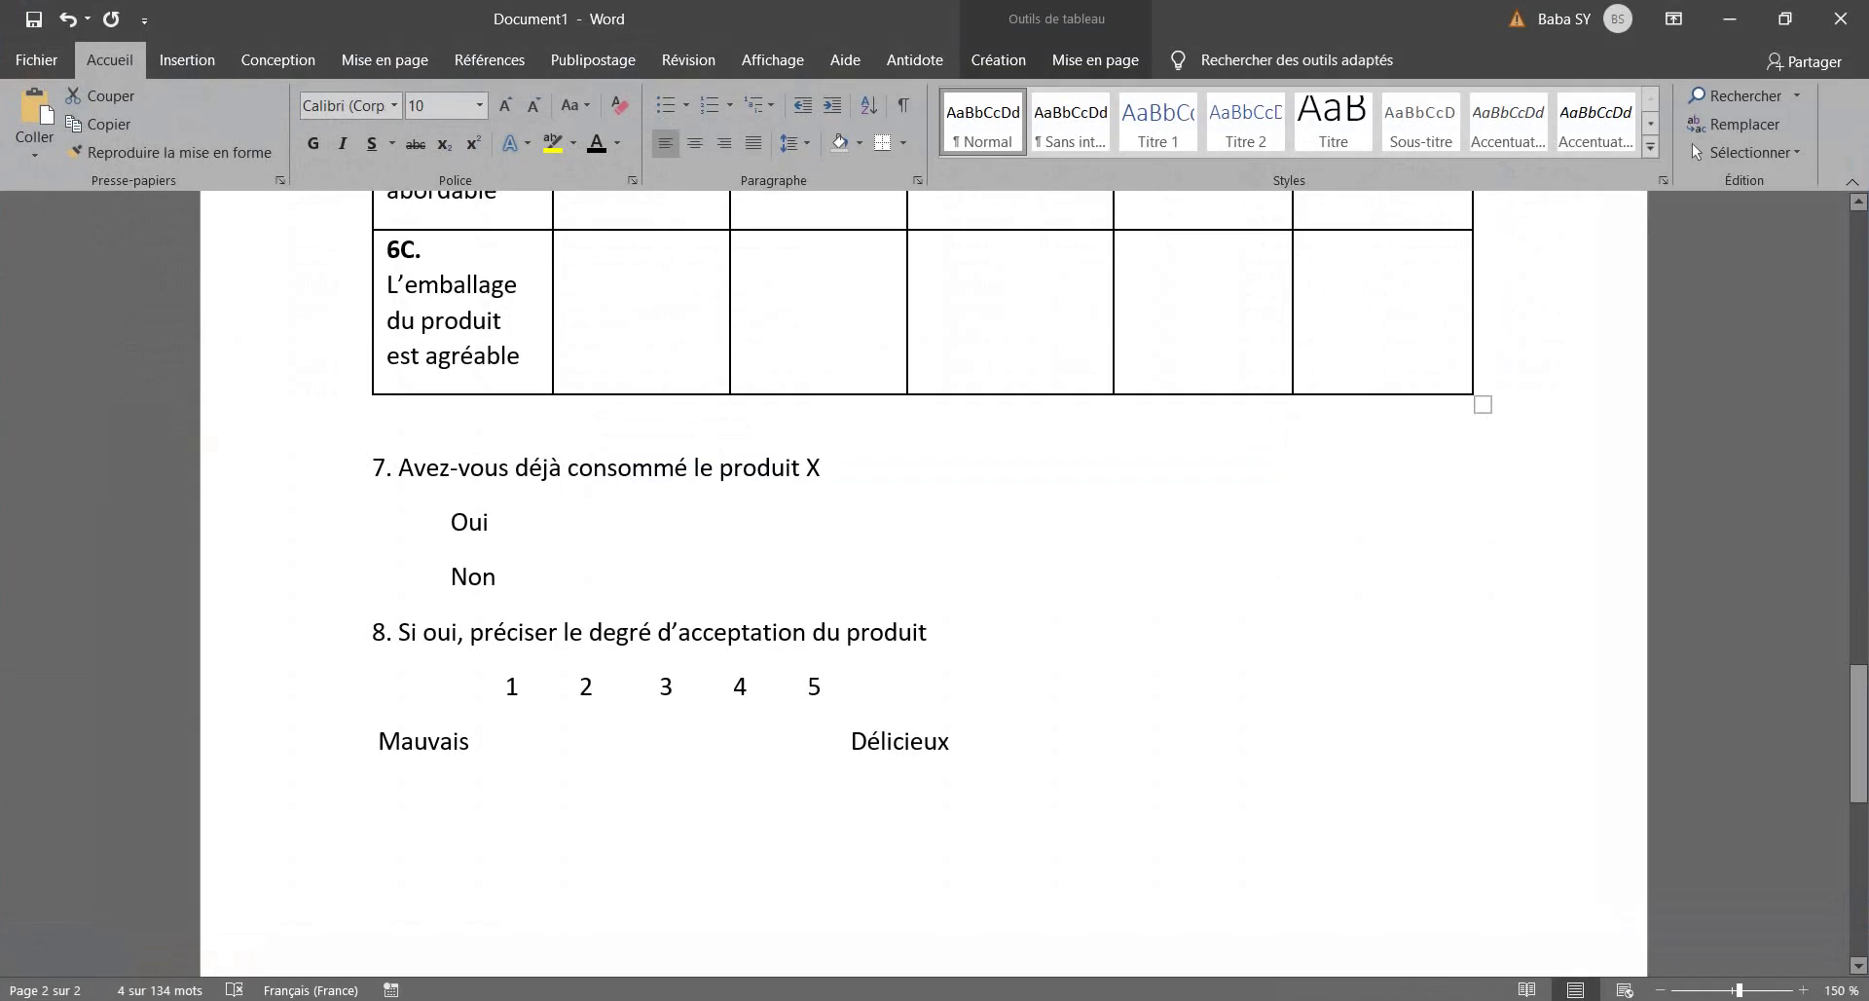
{"action": "left_click", "coordinate": [752, 999]}
{"action": "left_click", "coordinate": [937, 541]}
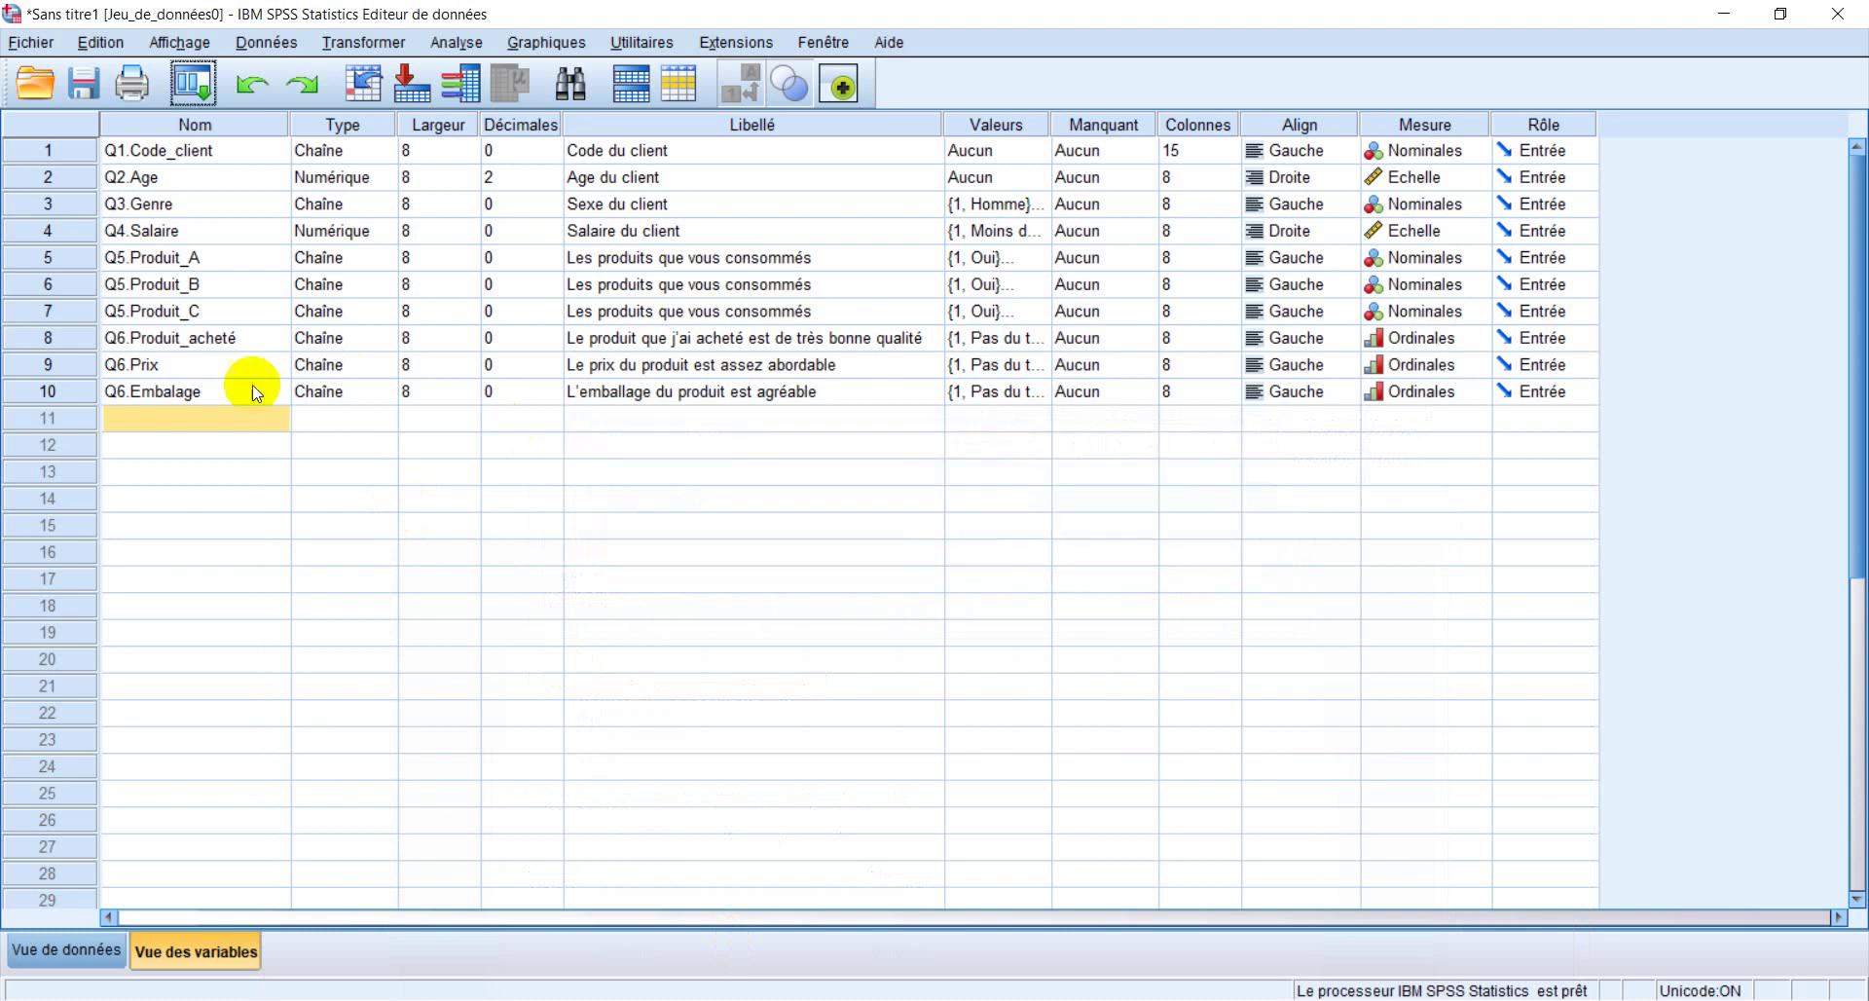
{"action": "left_click", "coordinate": [218, 409]}
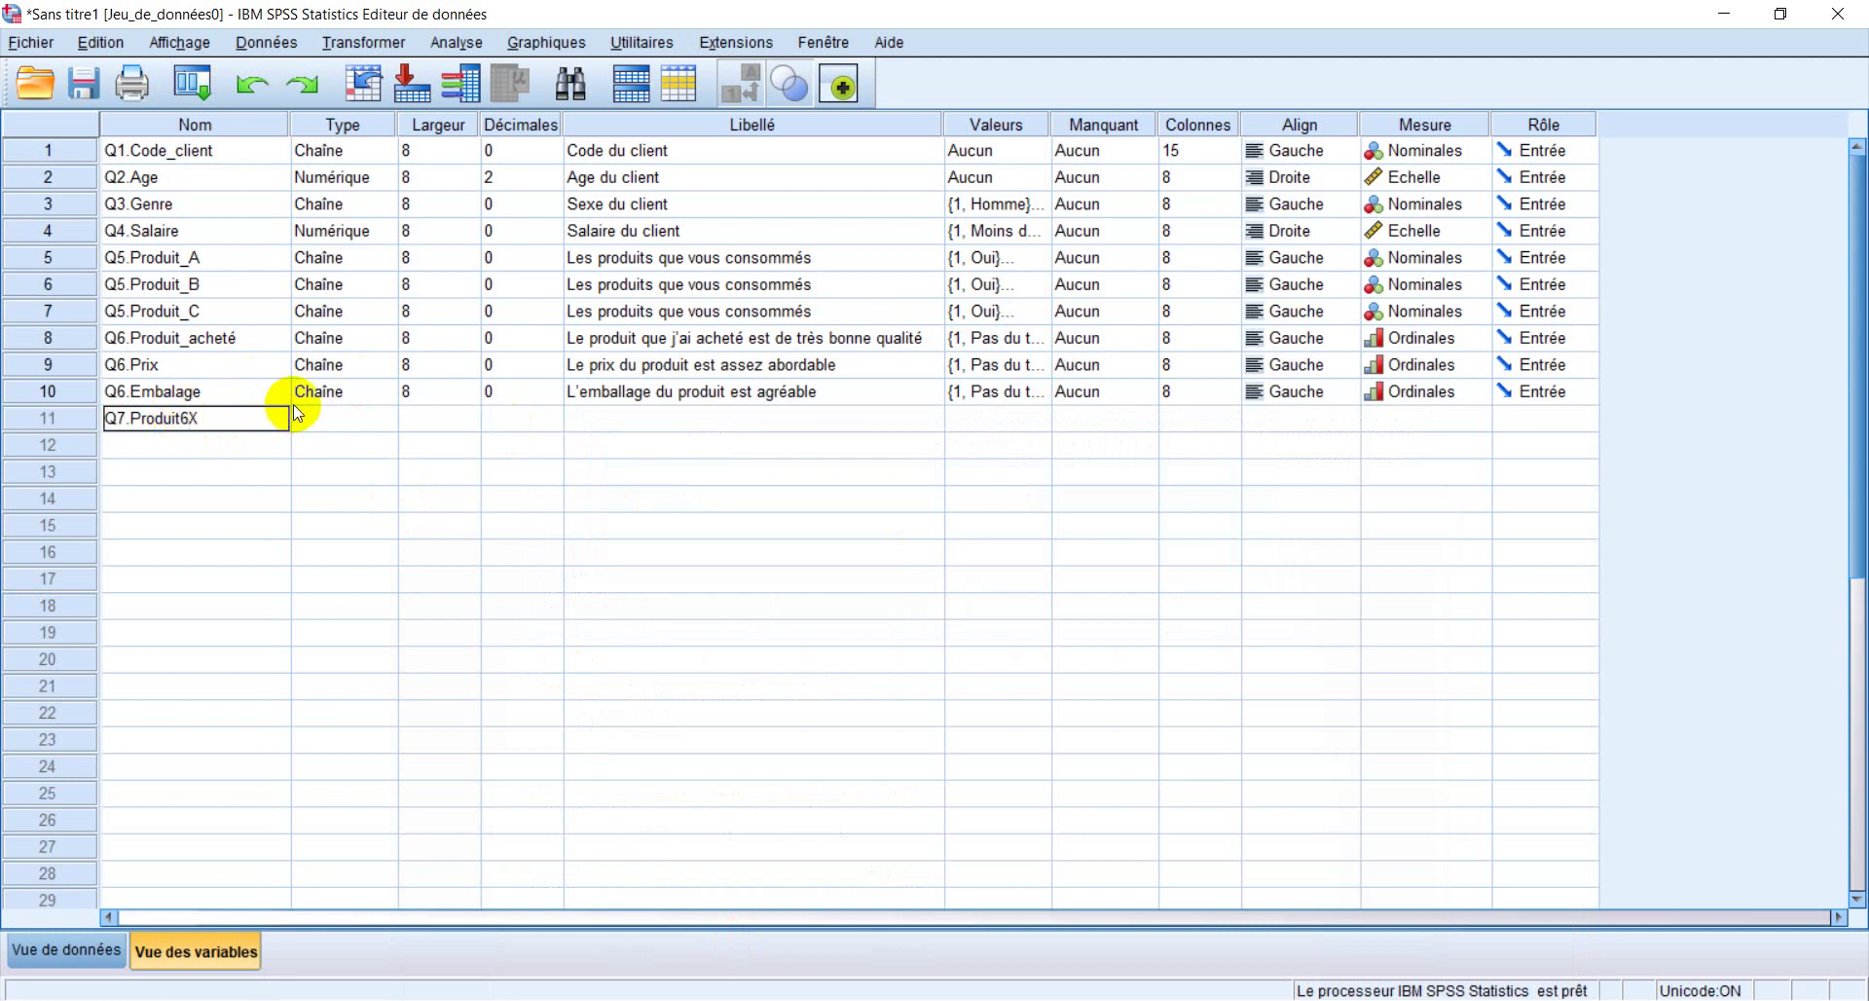
{"action": "type", "text": "_"}
{"action": "key", "text": "Return"}
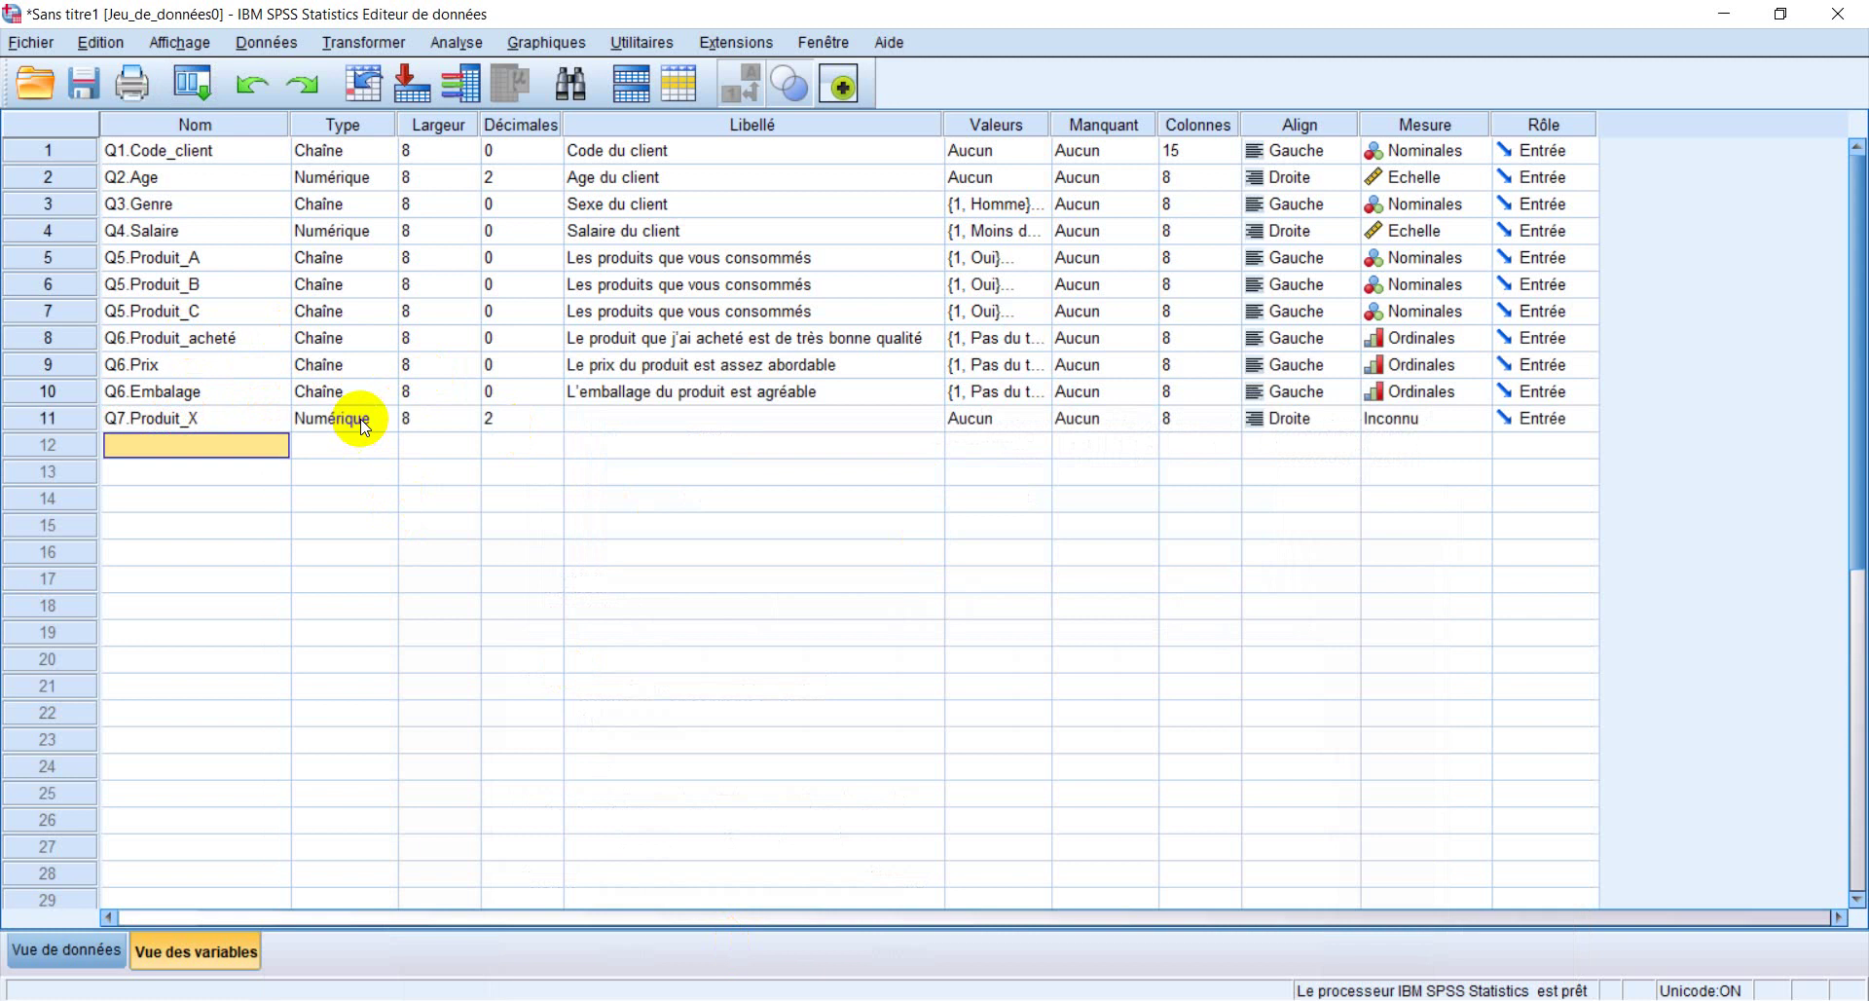
Set the type of Q7.Produit_X to Chaîne and its label to "Consommation du produit X"
{"action": "left_click", "coordinate": [384, 420]}
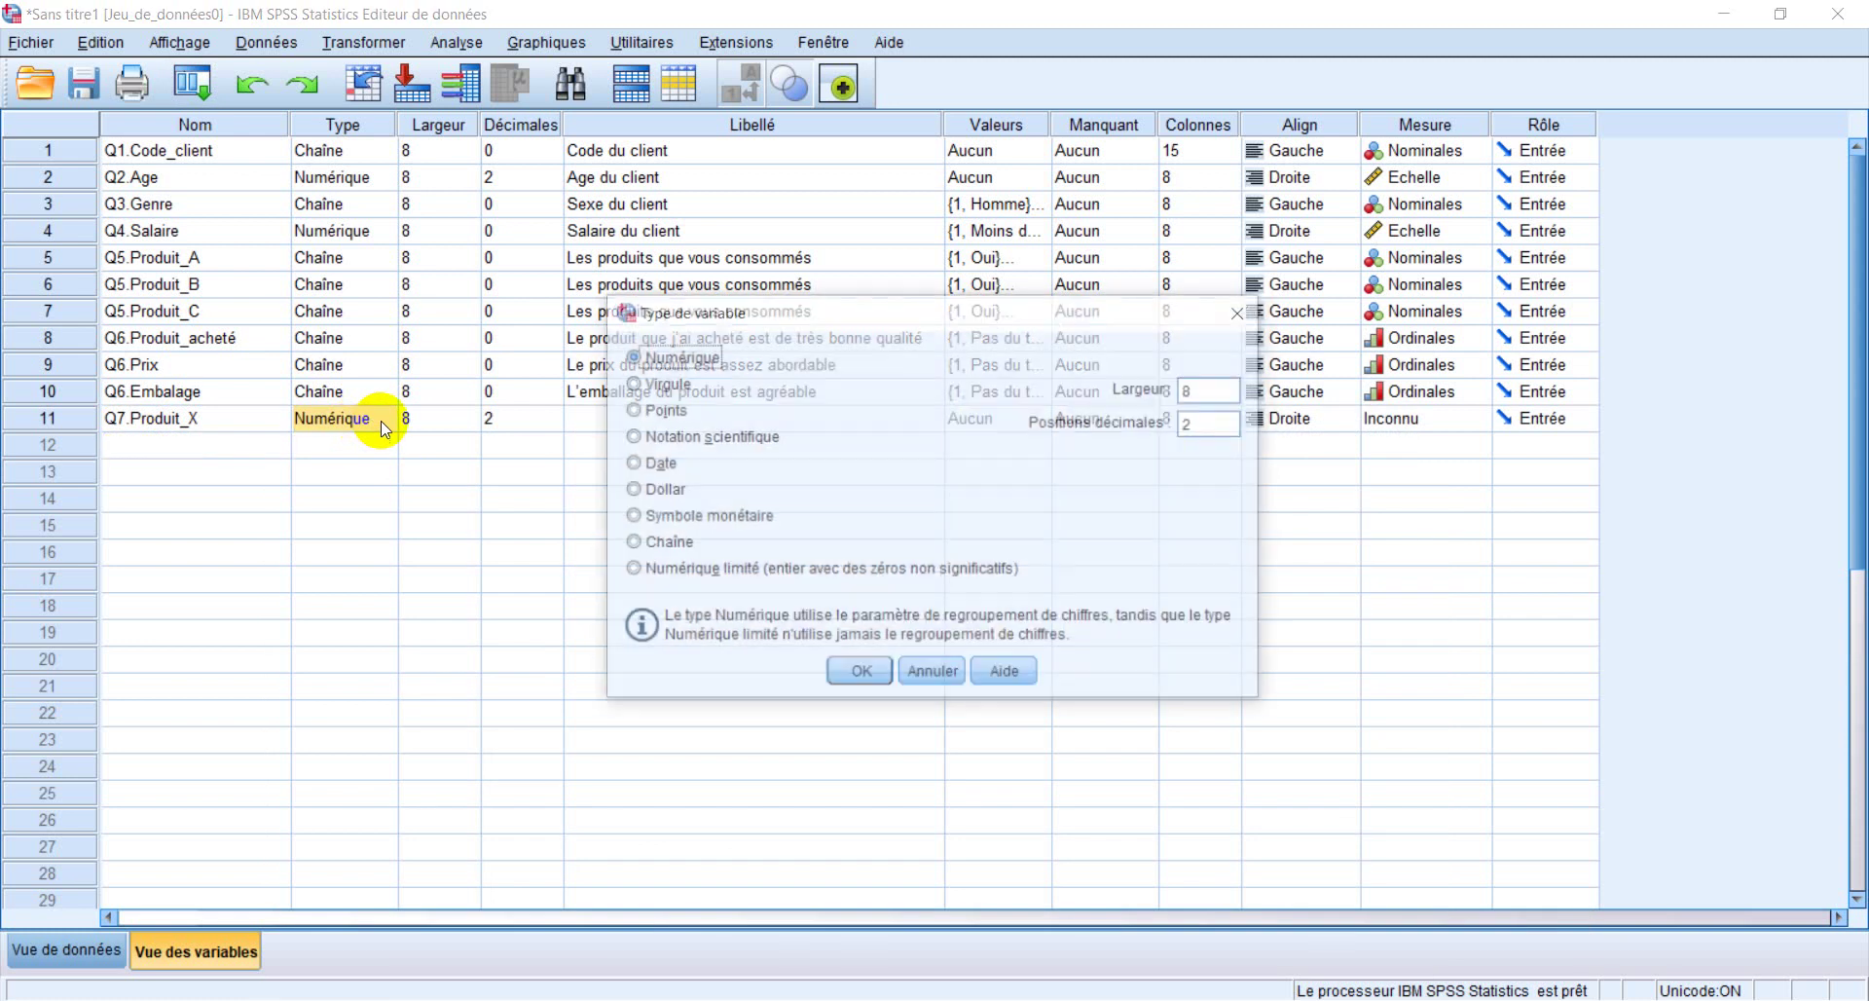
{"action": "left_click", "coordinate": [635, 542]}
{"action": "left_click", "coordinate": [850, 671]}
{"action": "left_click", "coordinate": [752, 420]}
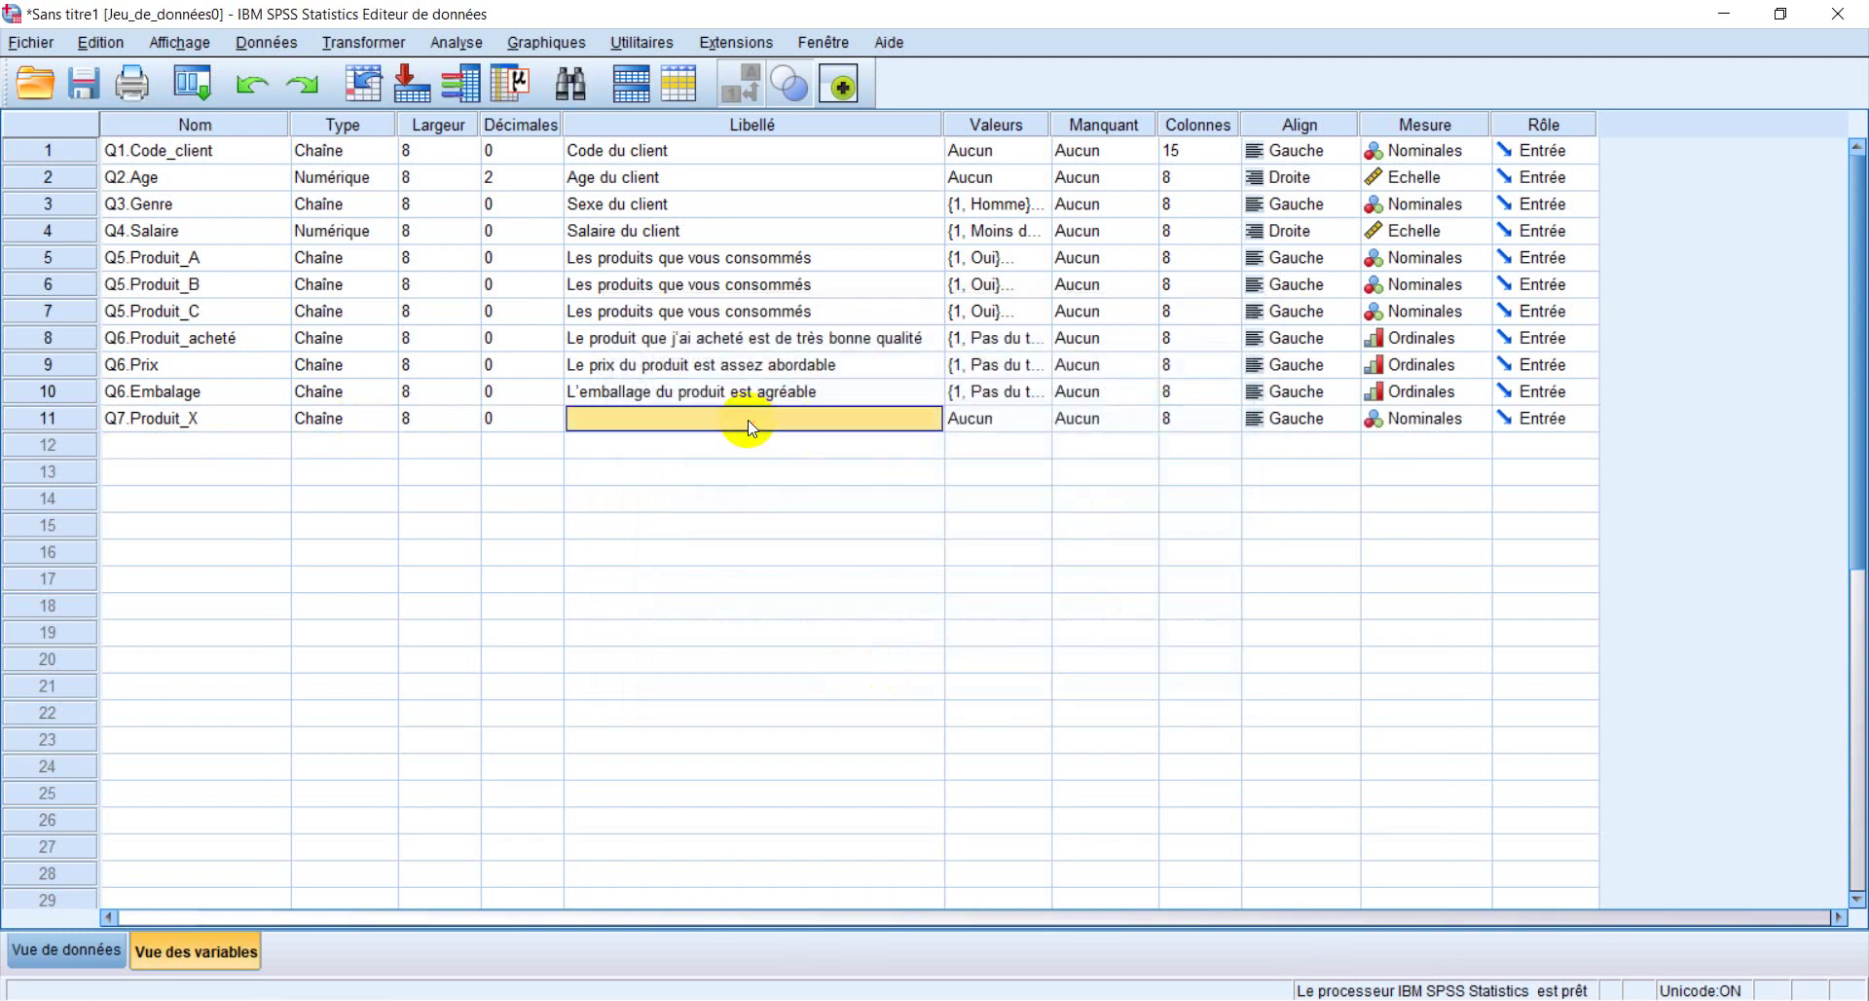
{"action": "left_click", "coordinate": [750, 422]}
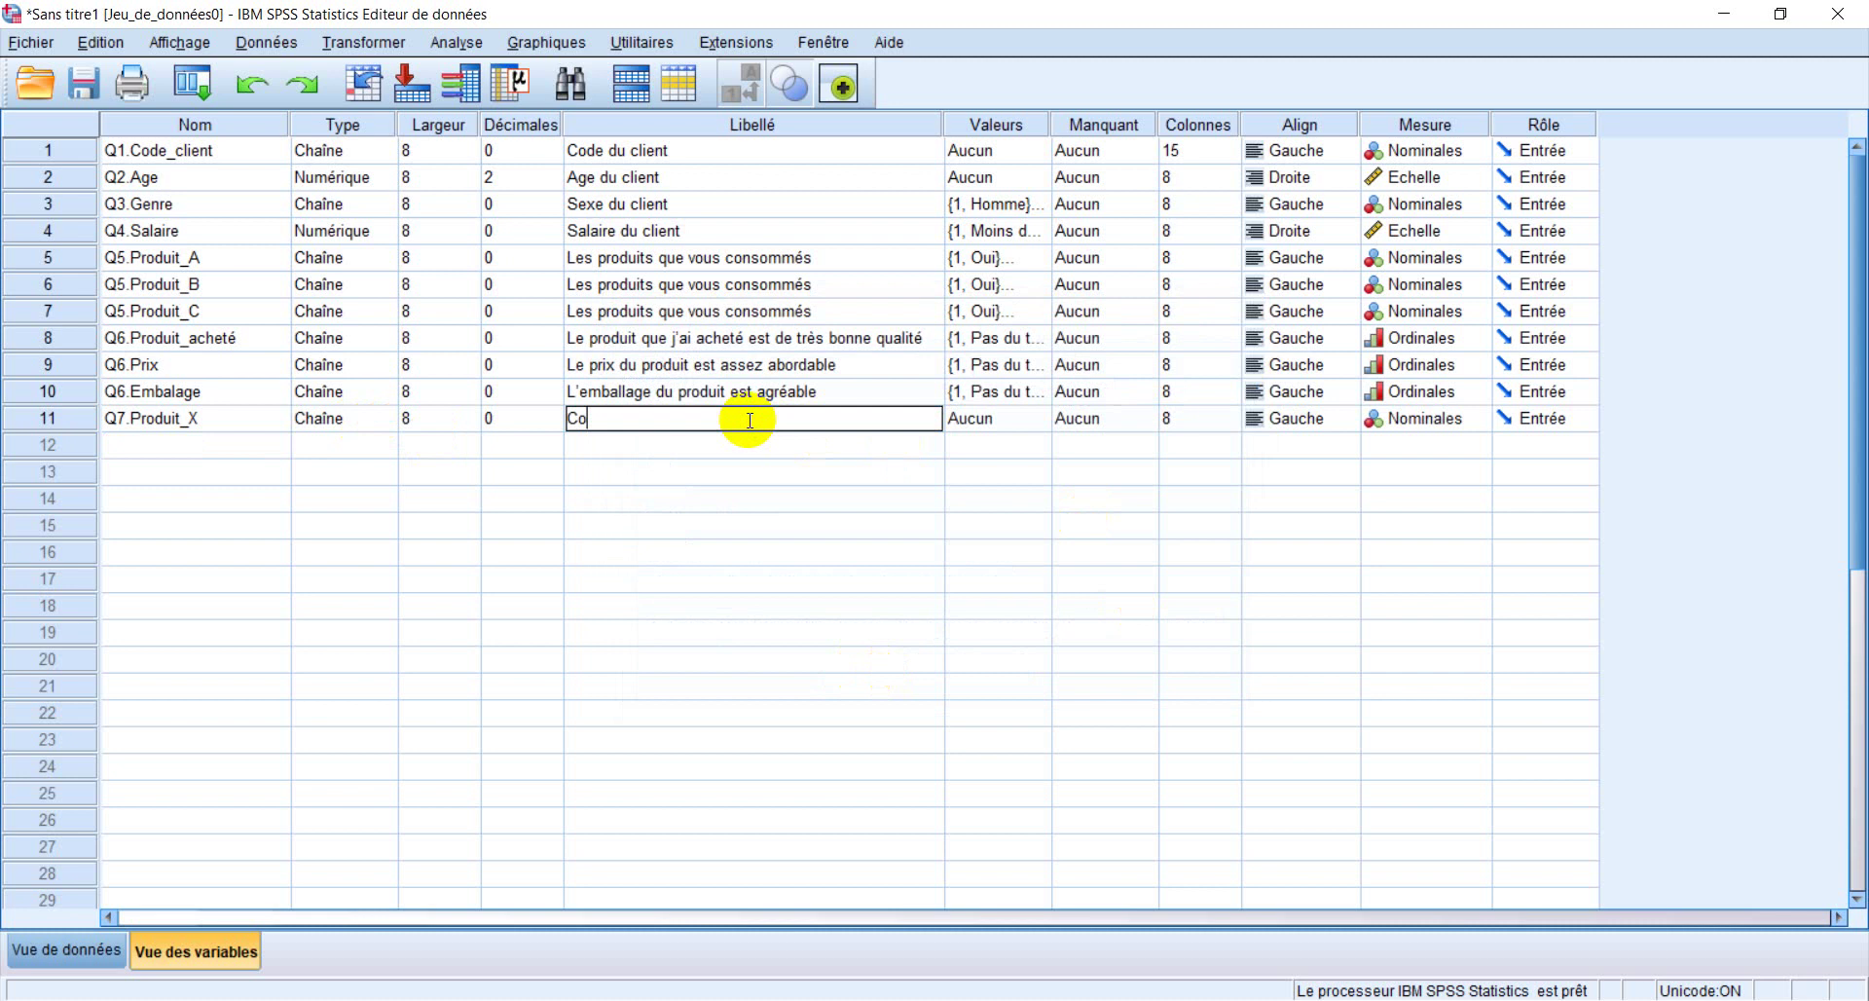
{"action": "type", "text": "ation du produit X"}
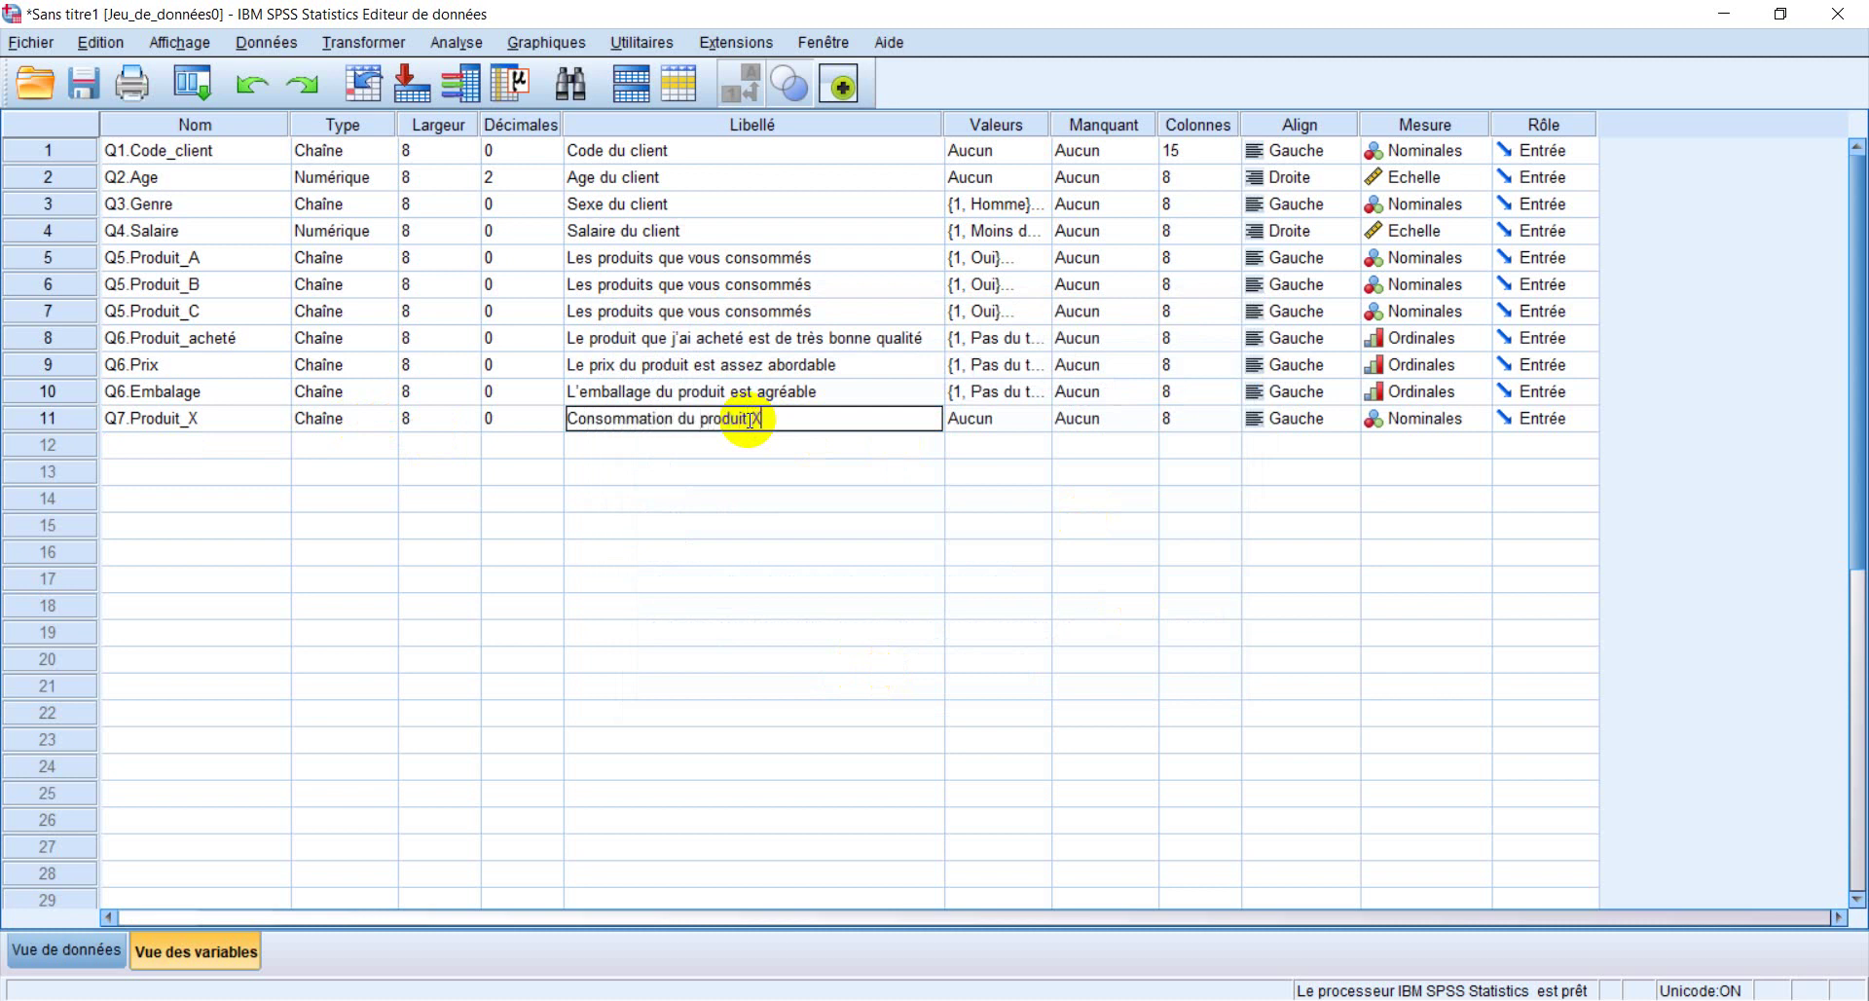
Define the value labels of Q7.Produit_X as 1 = Oui and 2 = Non
{"action": "left_click", "coordinate": [1005, 417]}
{"action": "left_click", "coordinate": [1038, 418]}
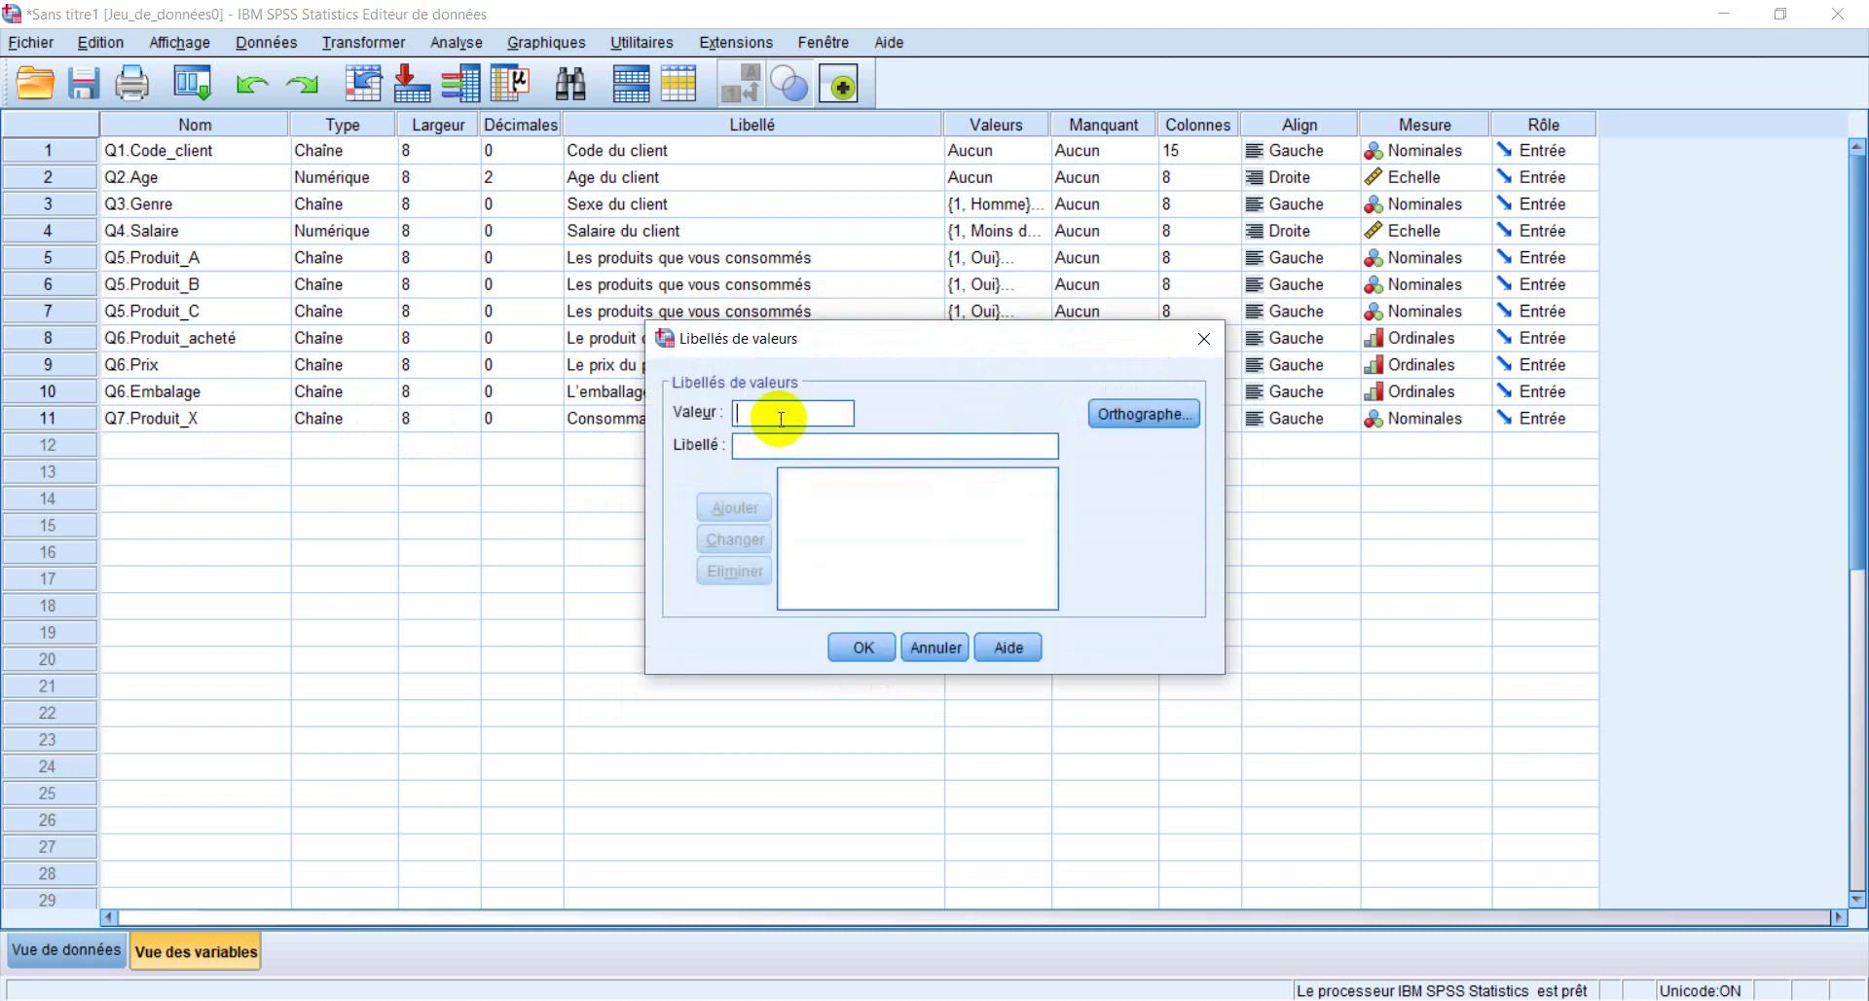
{"action": "type", "text": "1"}
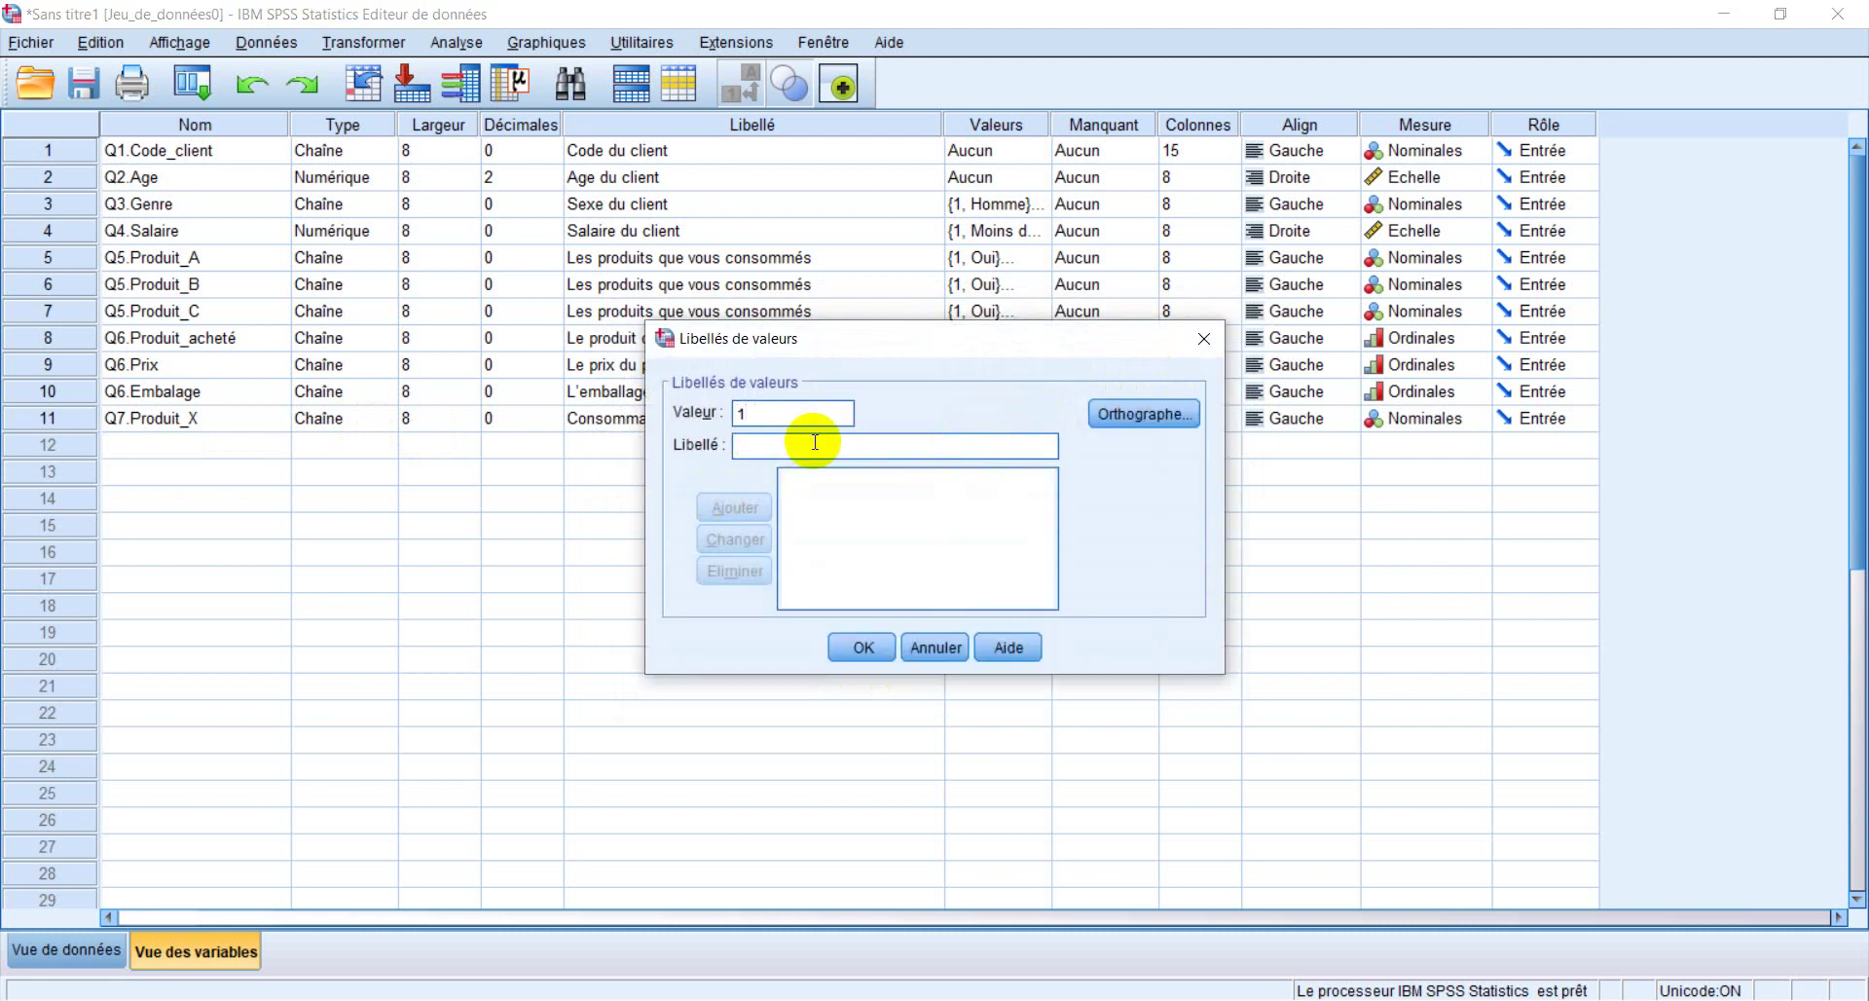
{"action": "left_click", "coordinate": [815, 442]}
{"action": "type", "text": "Oui"}
{"action": "left_click", "coordinate": [735, 507]}
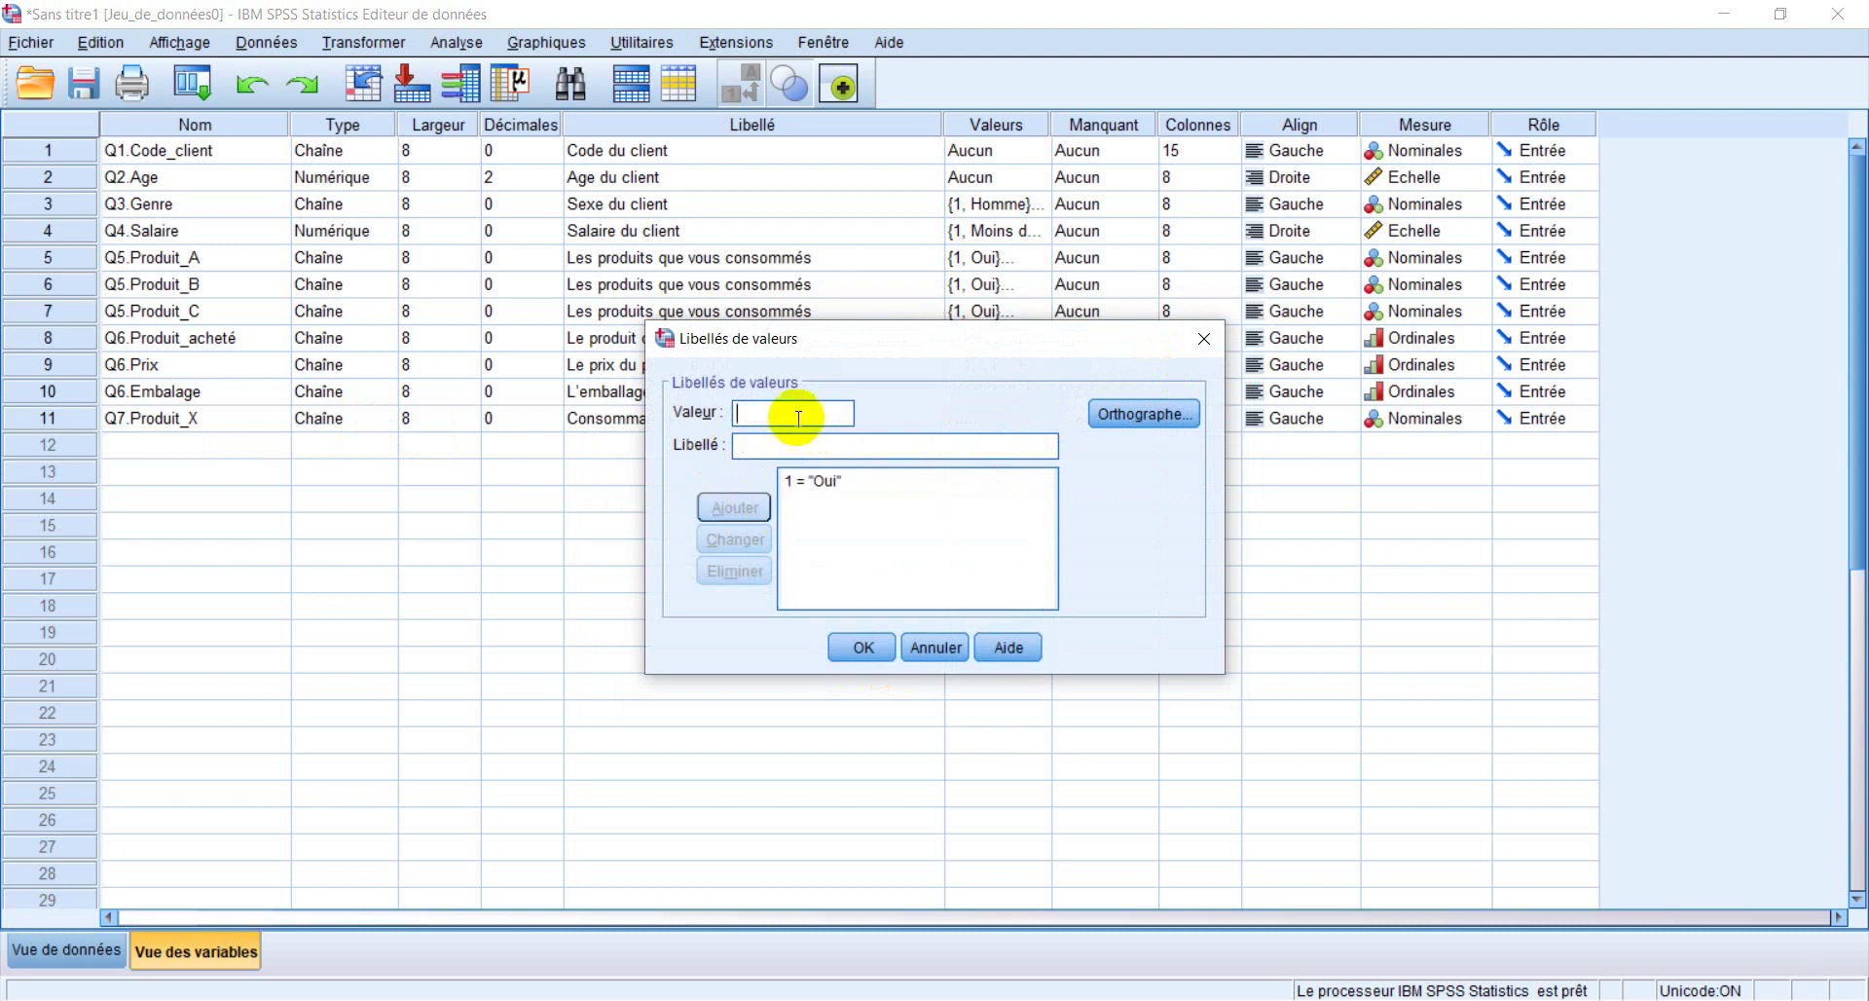
{"action": "type", "text": "2"}
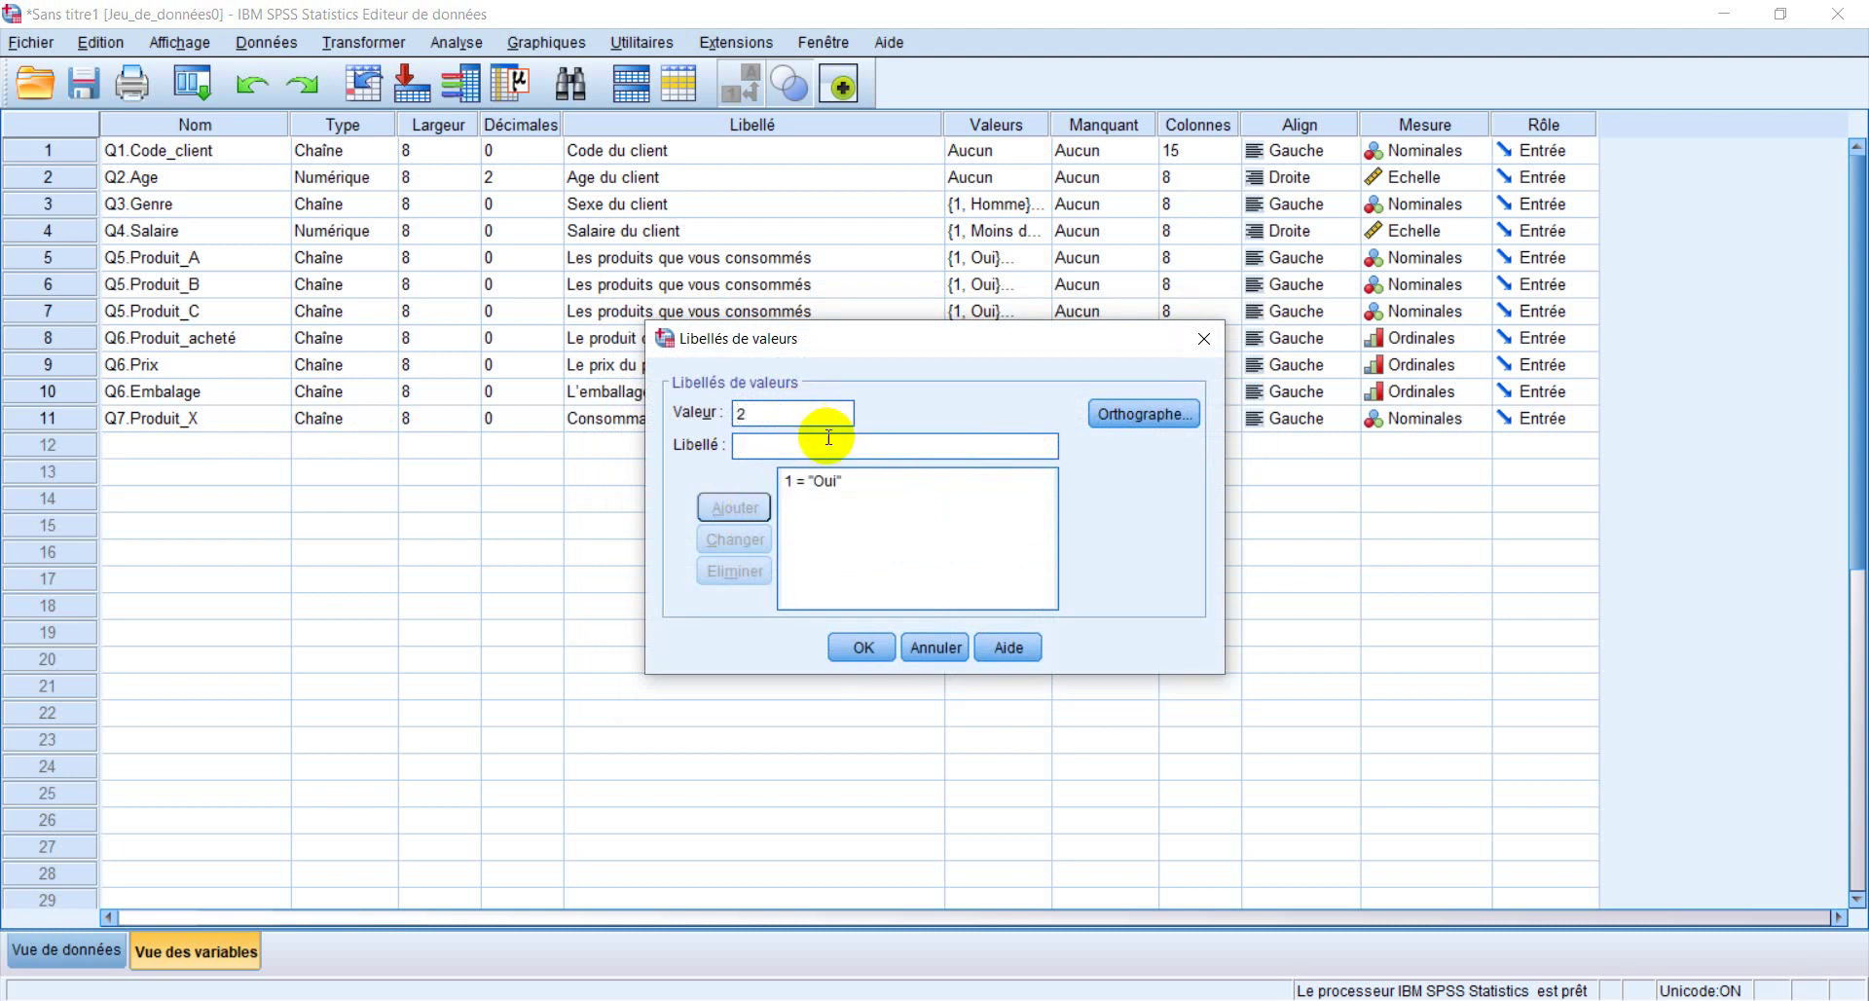
{"action": "left_click", "coordinate": [828, 447]}
{"action": "type", "text": "Non"}
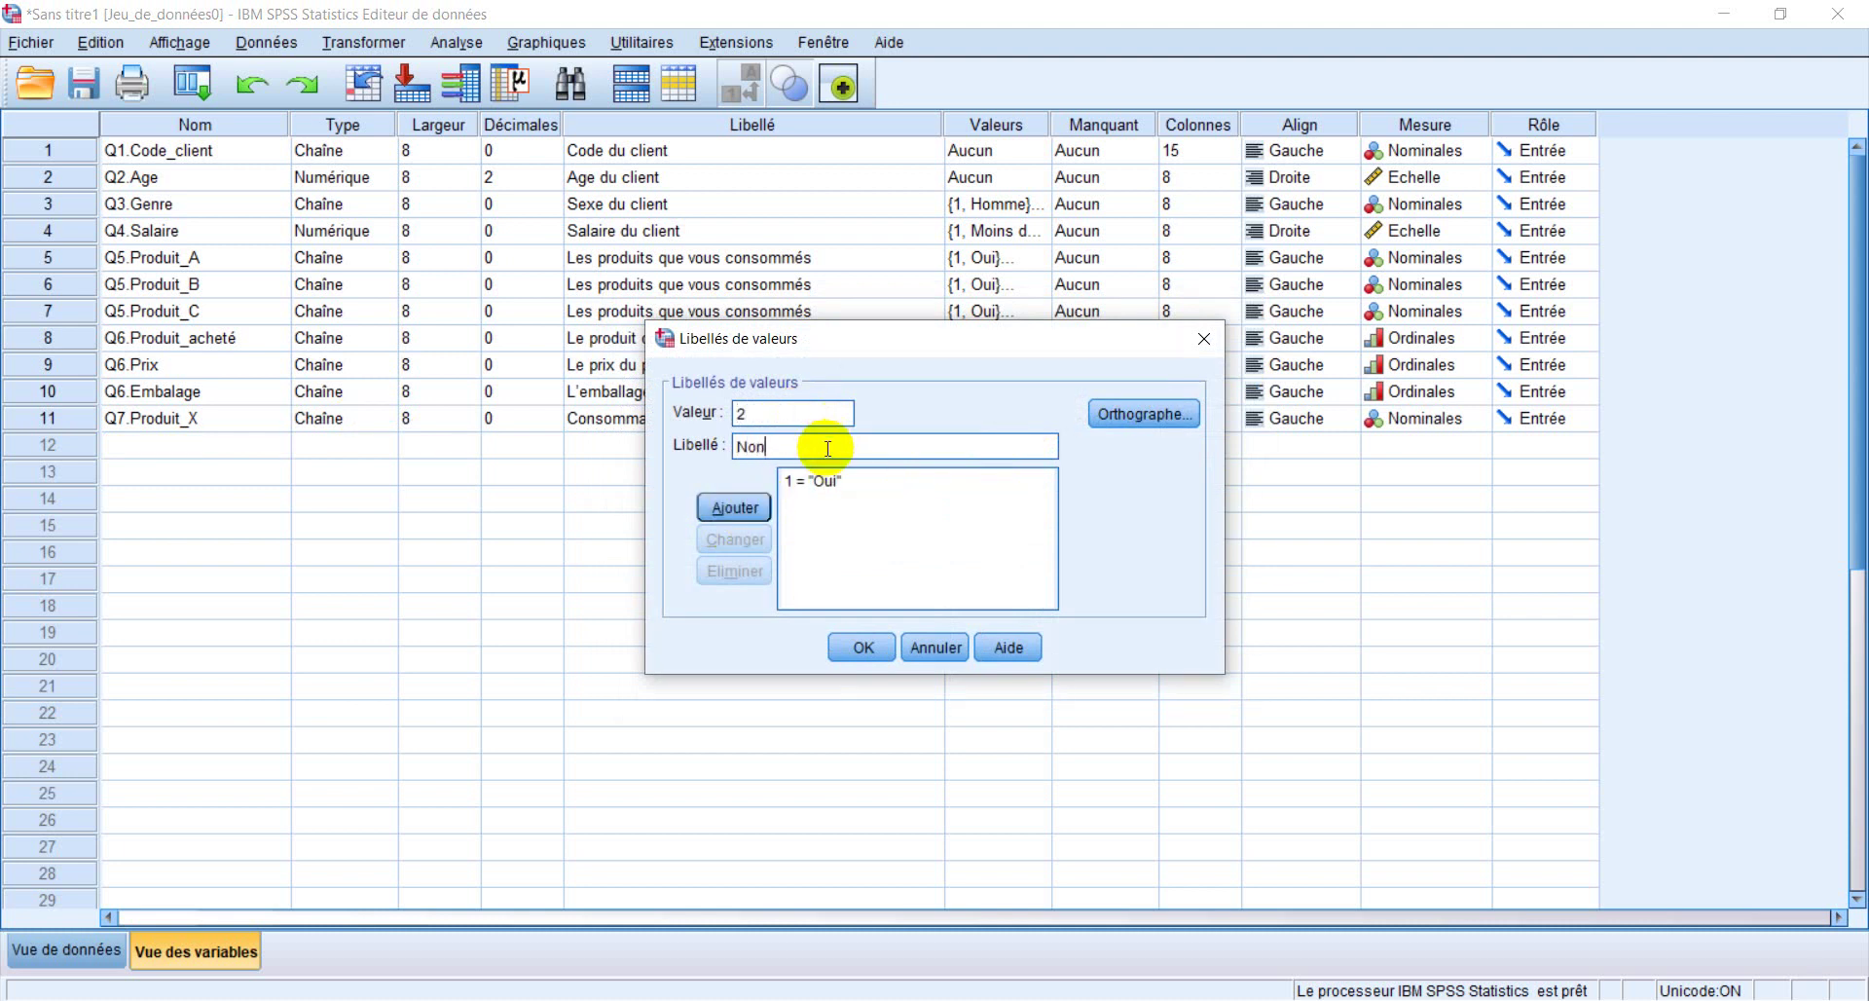
{"action": "left_click", "coordinate": [720, 504]}
{"action": "left_click", "coordinate": [874, 642]}
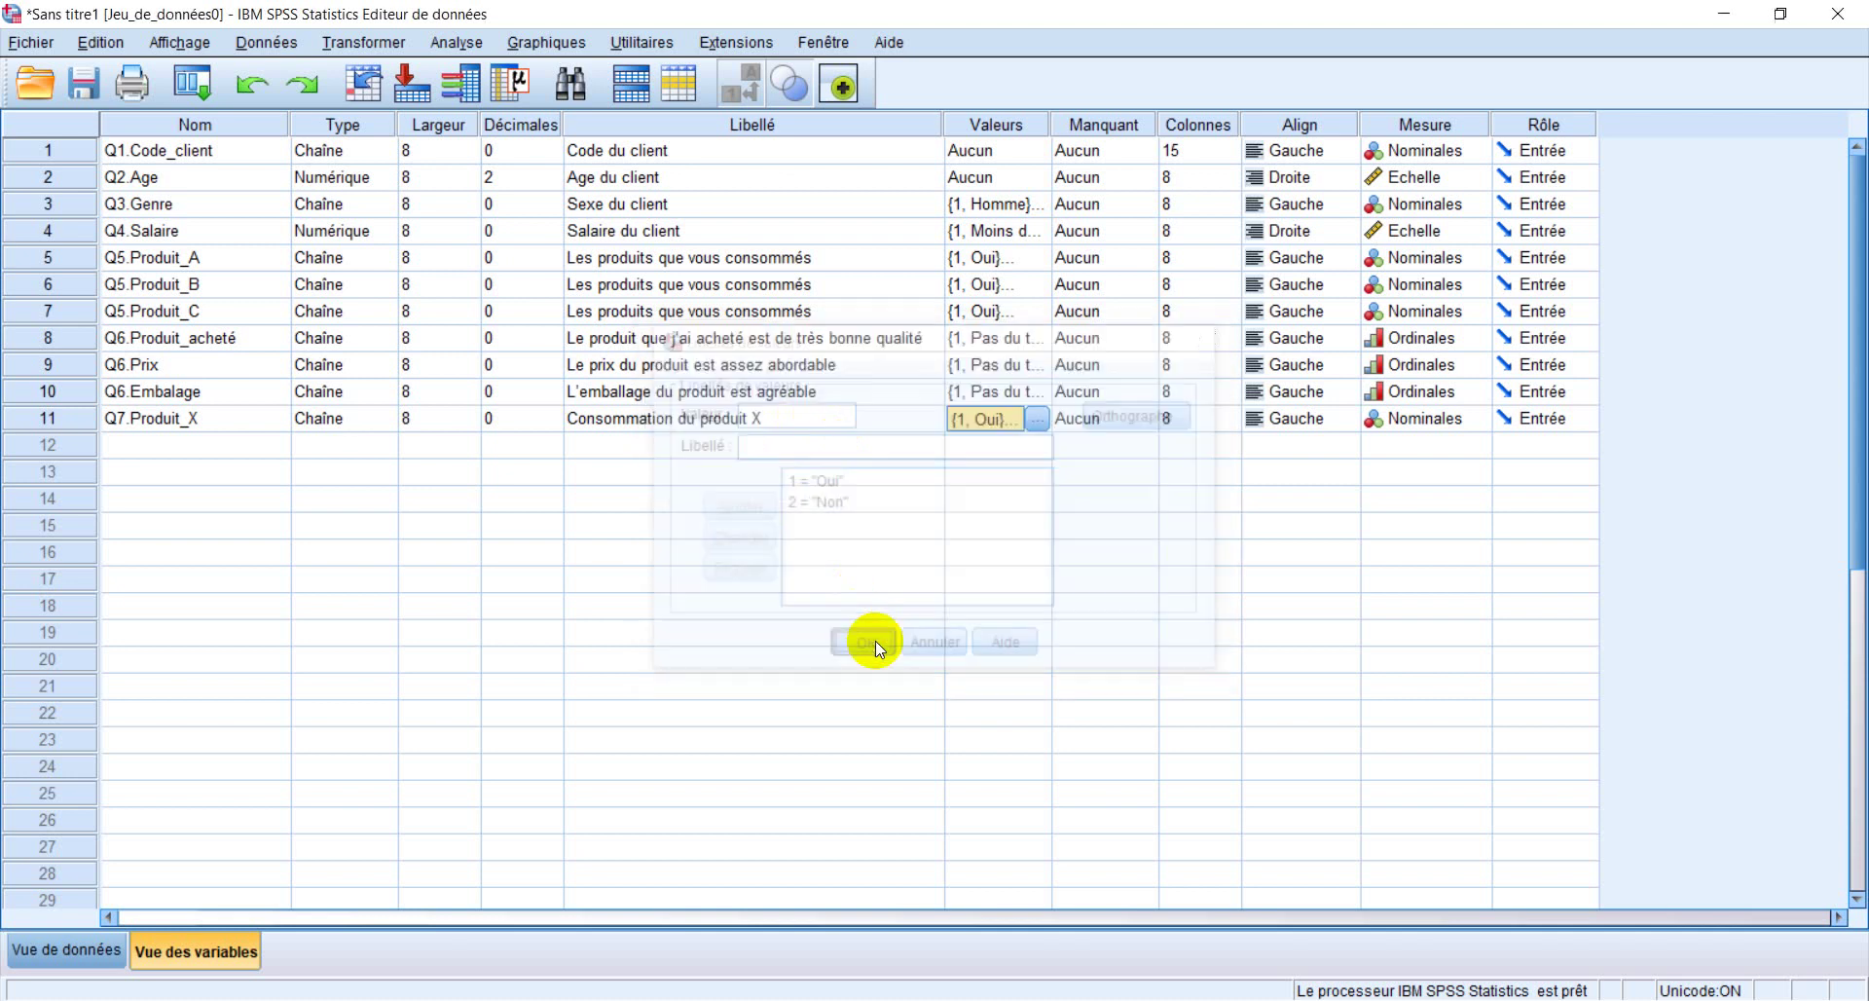
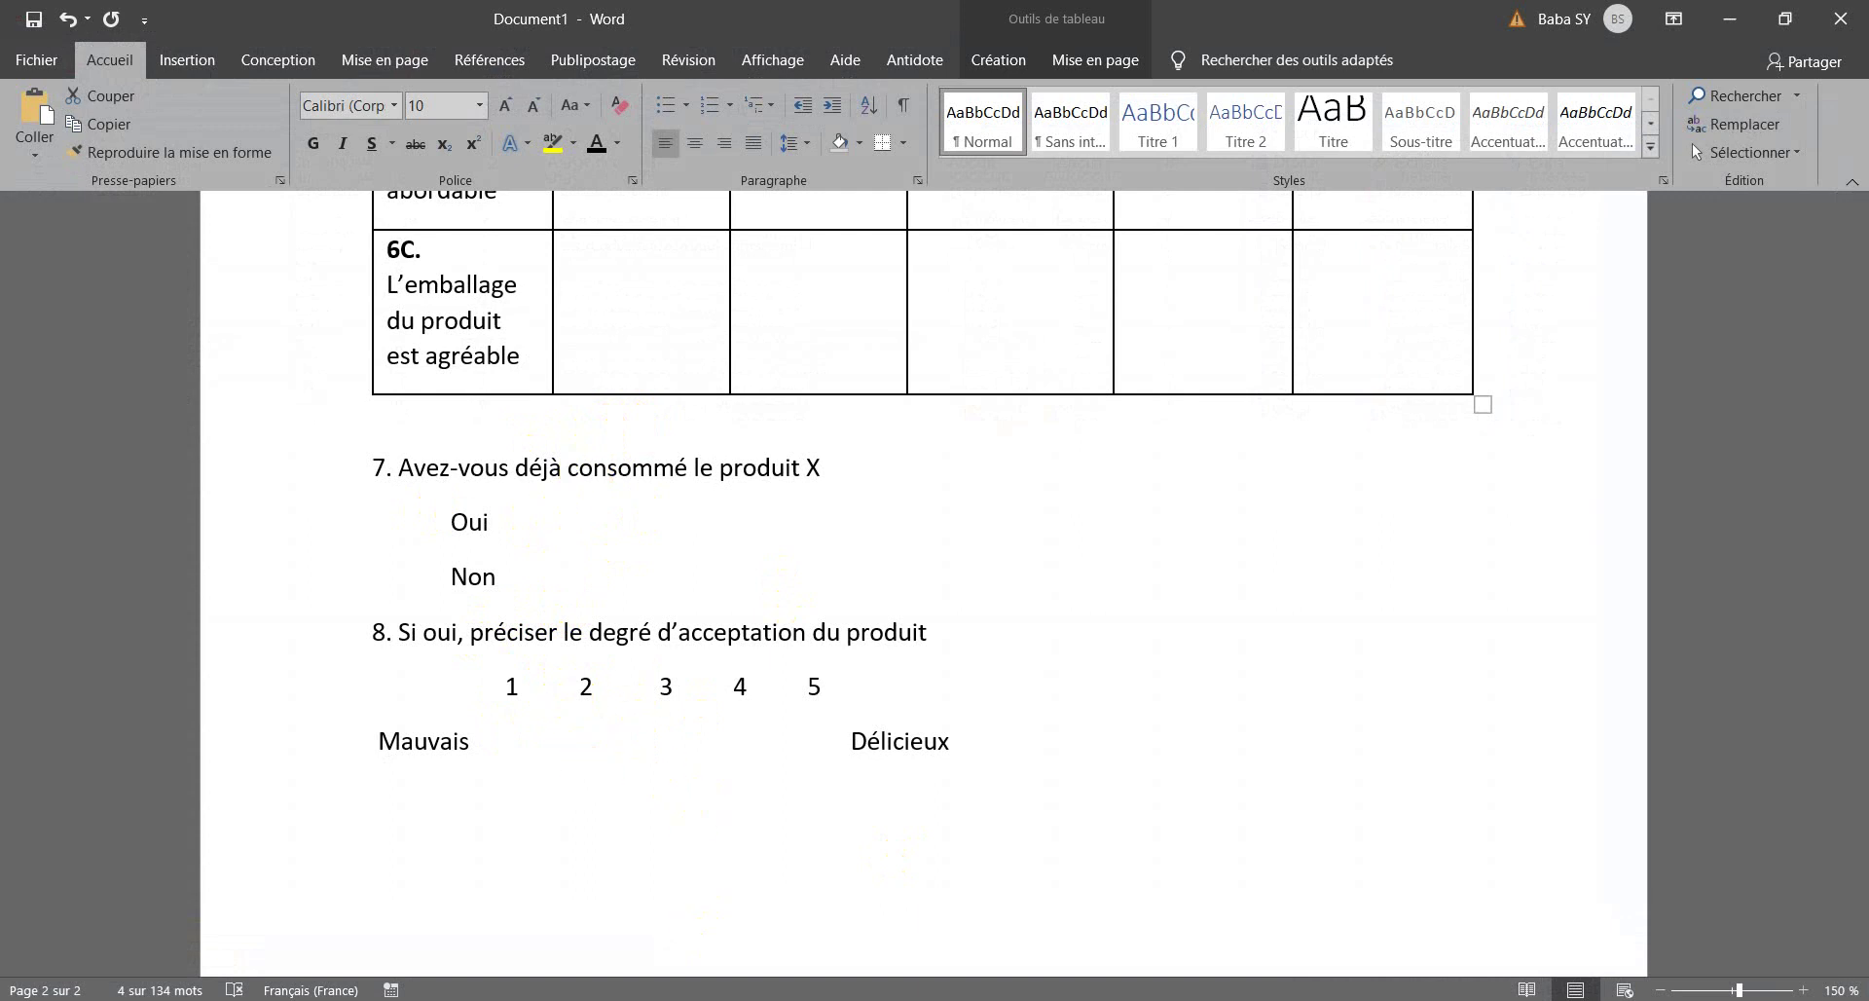
Check question 8 in the Word questionnaire and add the SPSS variable Q8.Si_Oui in row 12
{"action": "left_click", "coordinate": [717, 999]}
{"action": "left_click", "coordinate": [204, 450]}
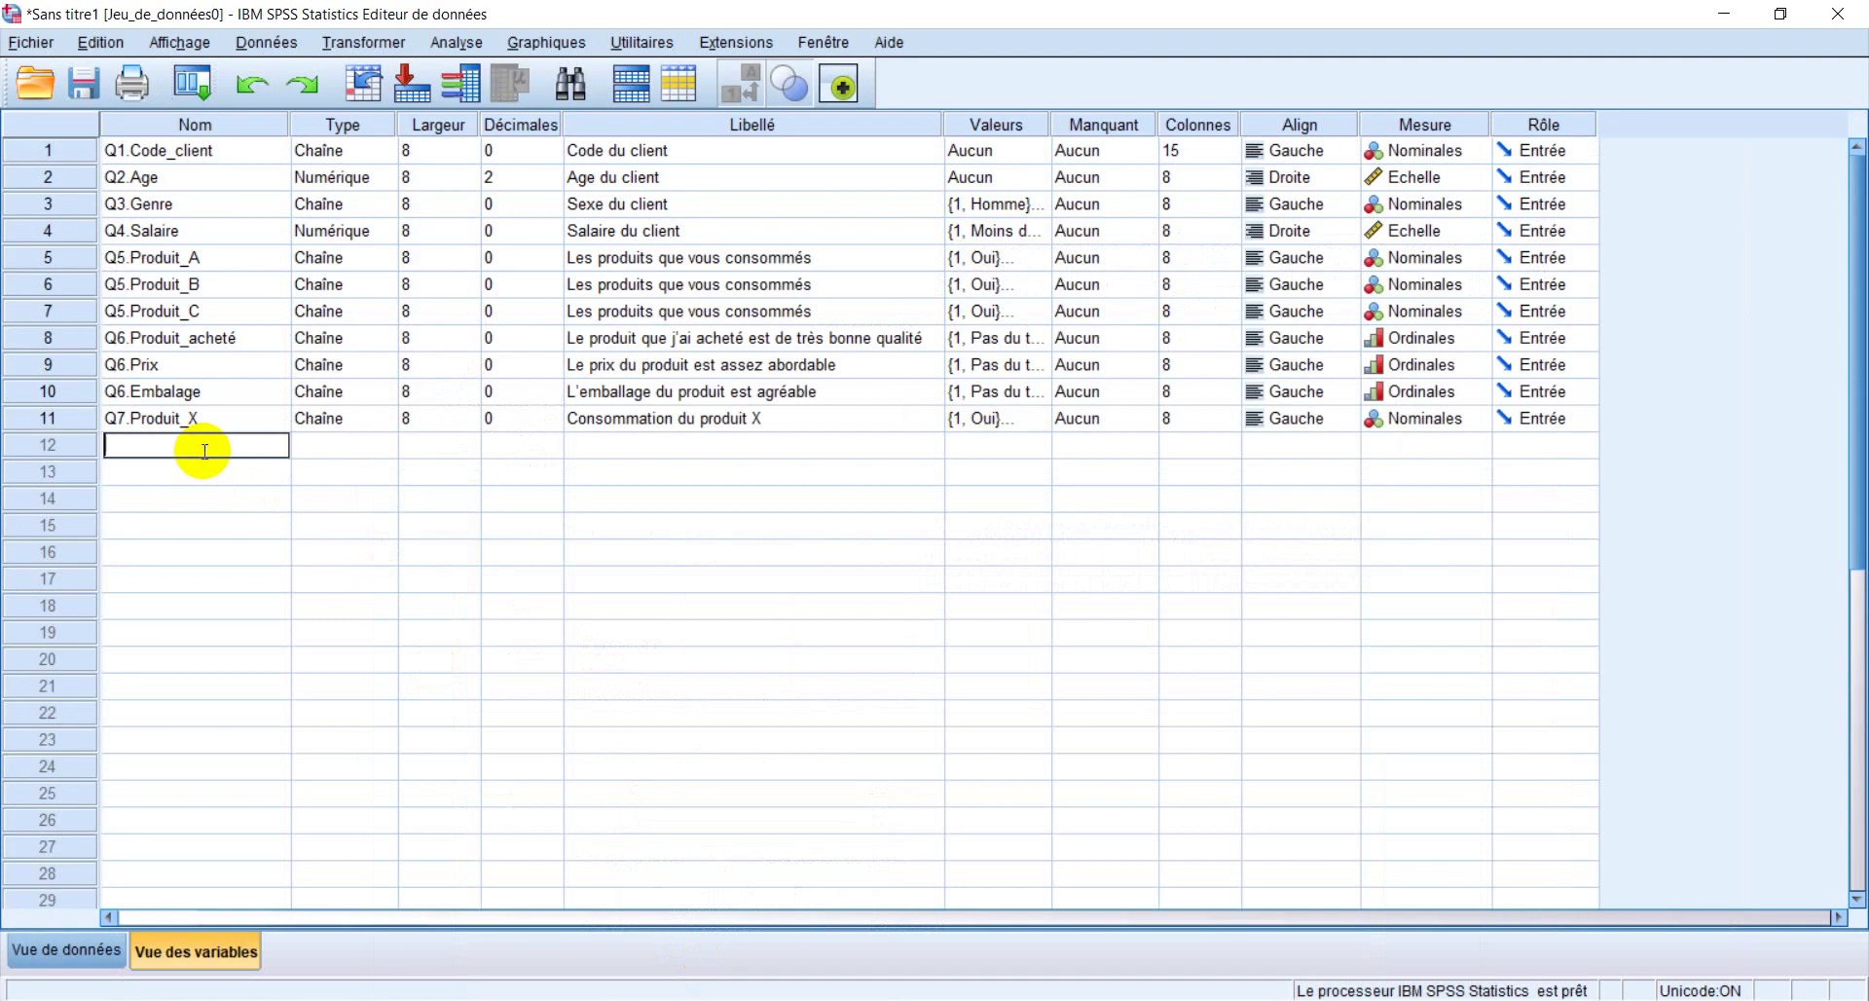
{"action": "type", "text": "Q"}
{"action": "type", "text": "8"}
{"action": "type", "text": ".s"}
{"action": "type", "text": "S"}
{"action": "type", "text": "i_Oui"}
{"action": "key", "text": "Return"}
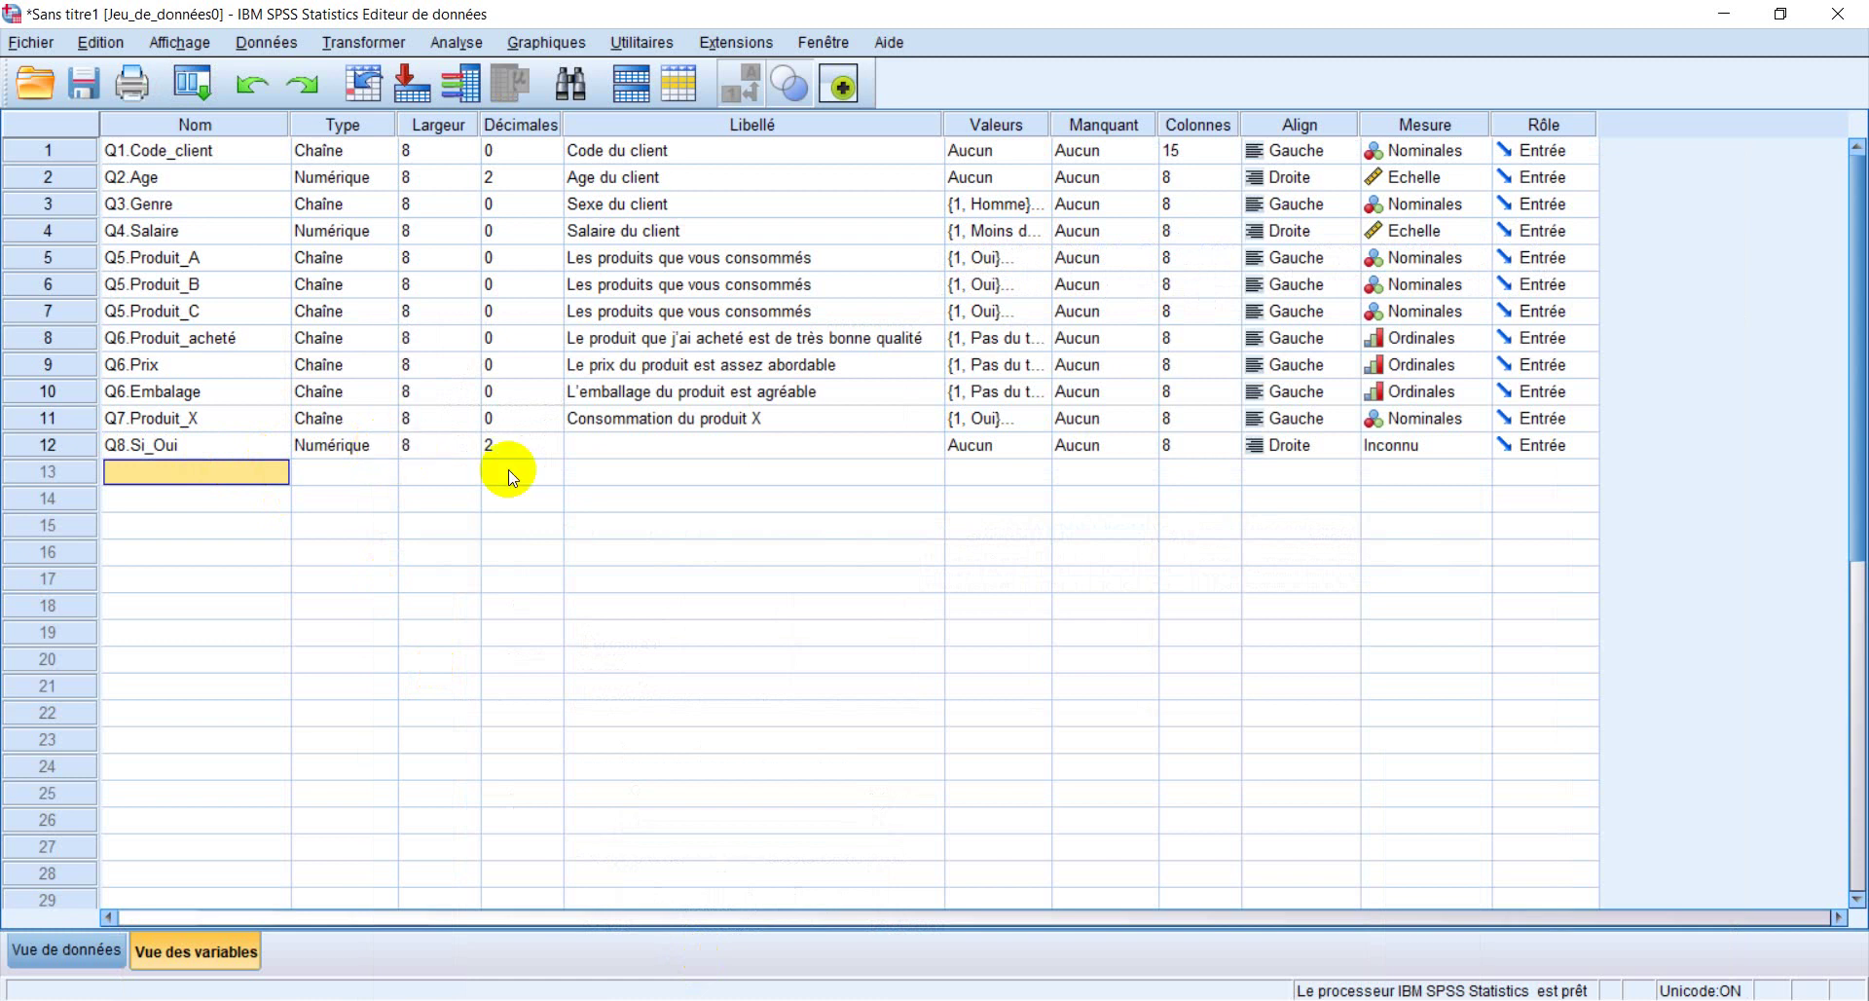
Copy "préciser le degré d'acceptation du produit" from question 8 in Word into the label of Q8.Si_Oui in SPSS
{"action": "left_click", "coordinate": [737, 447]}
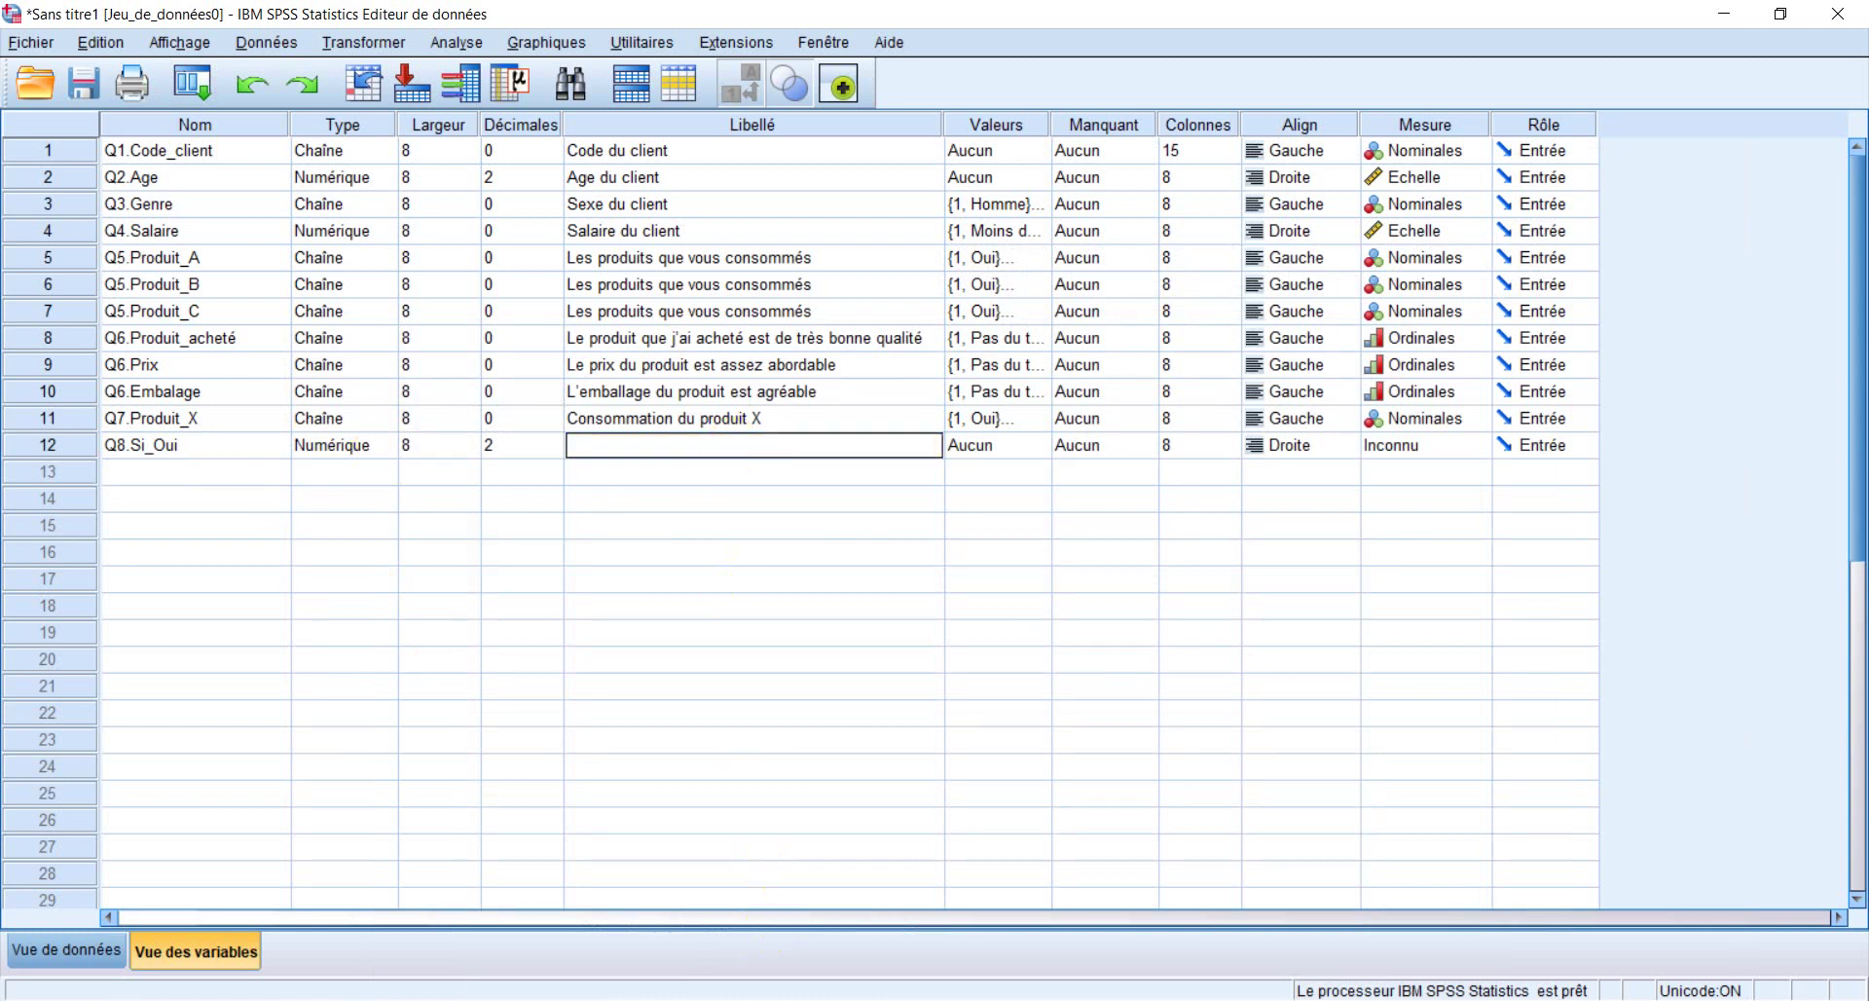
{"action": "key", "text": "alt+Tab"}
{"action": "left_click_drag", "start_coordinate": [474, 635], "coordinate": [937, 636]}
{"action": "key", "text": "ctrl+c"}
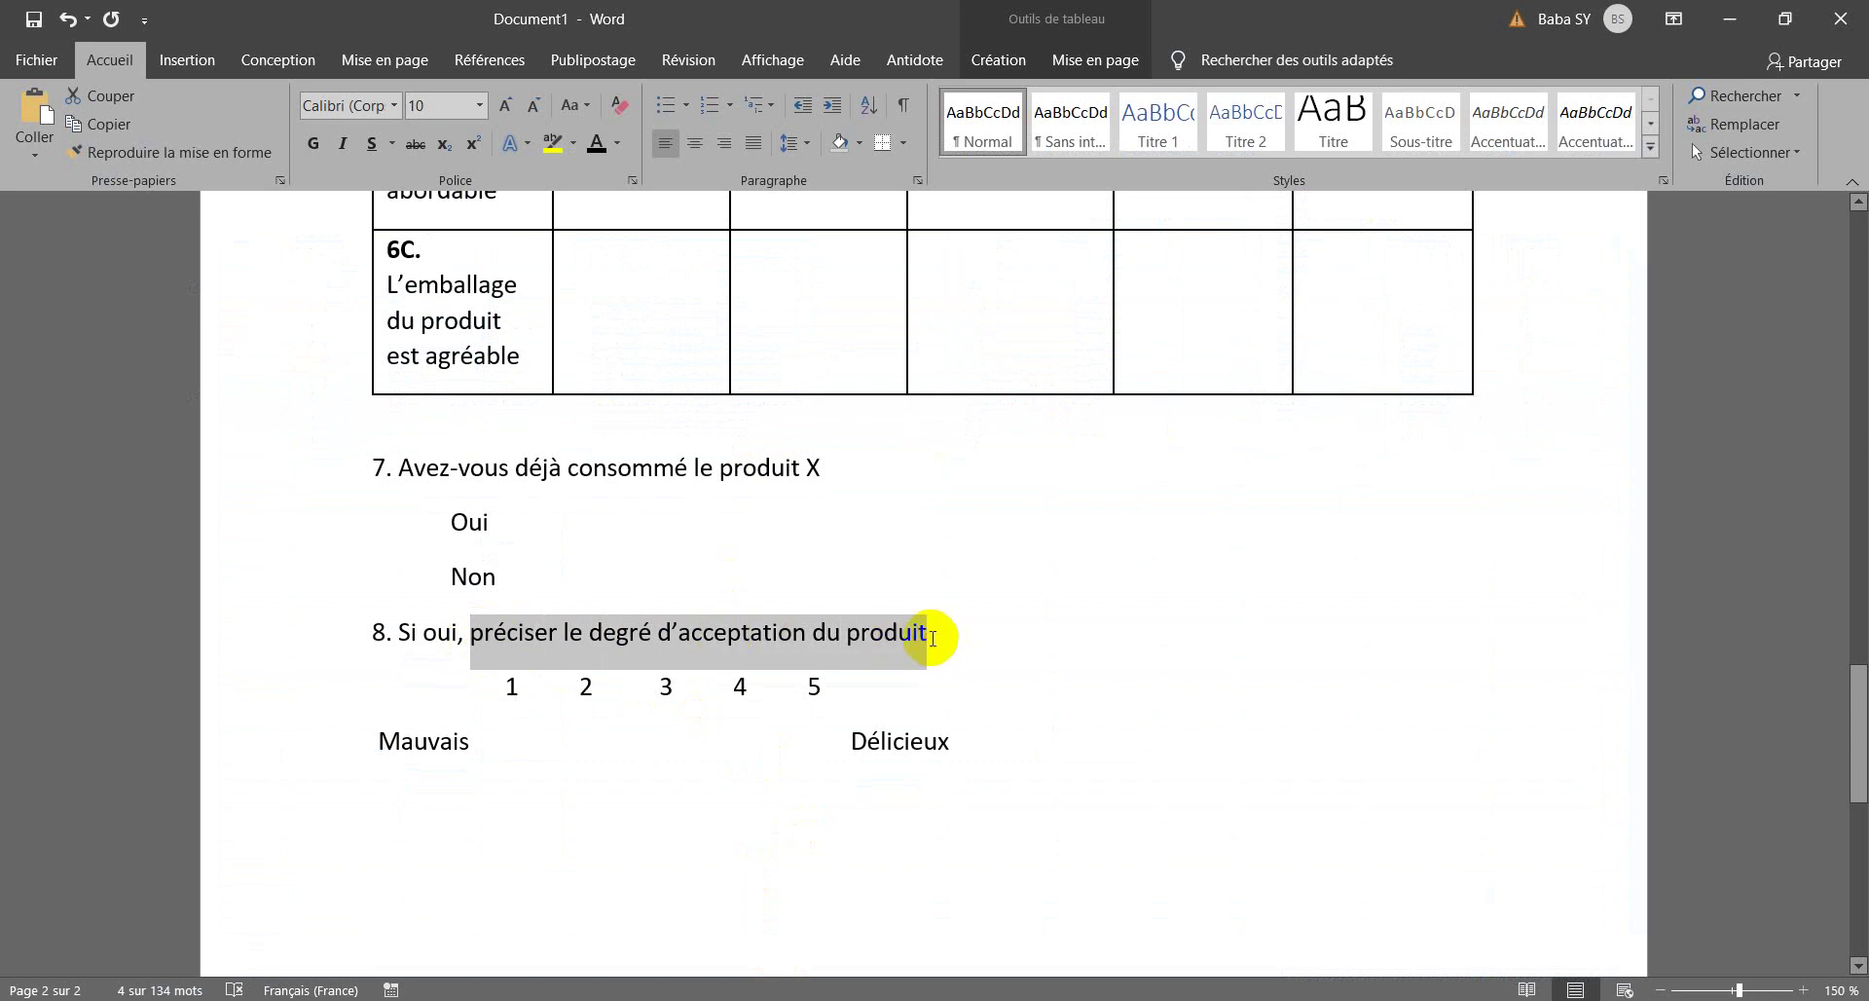
{"action": "key", "text": "alt+Tab"}
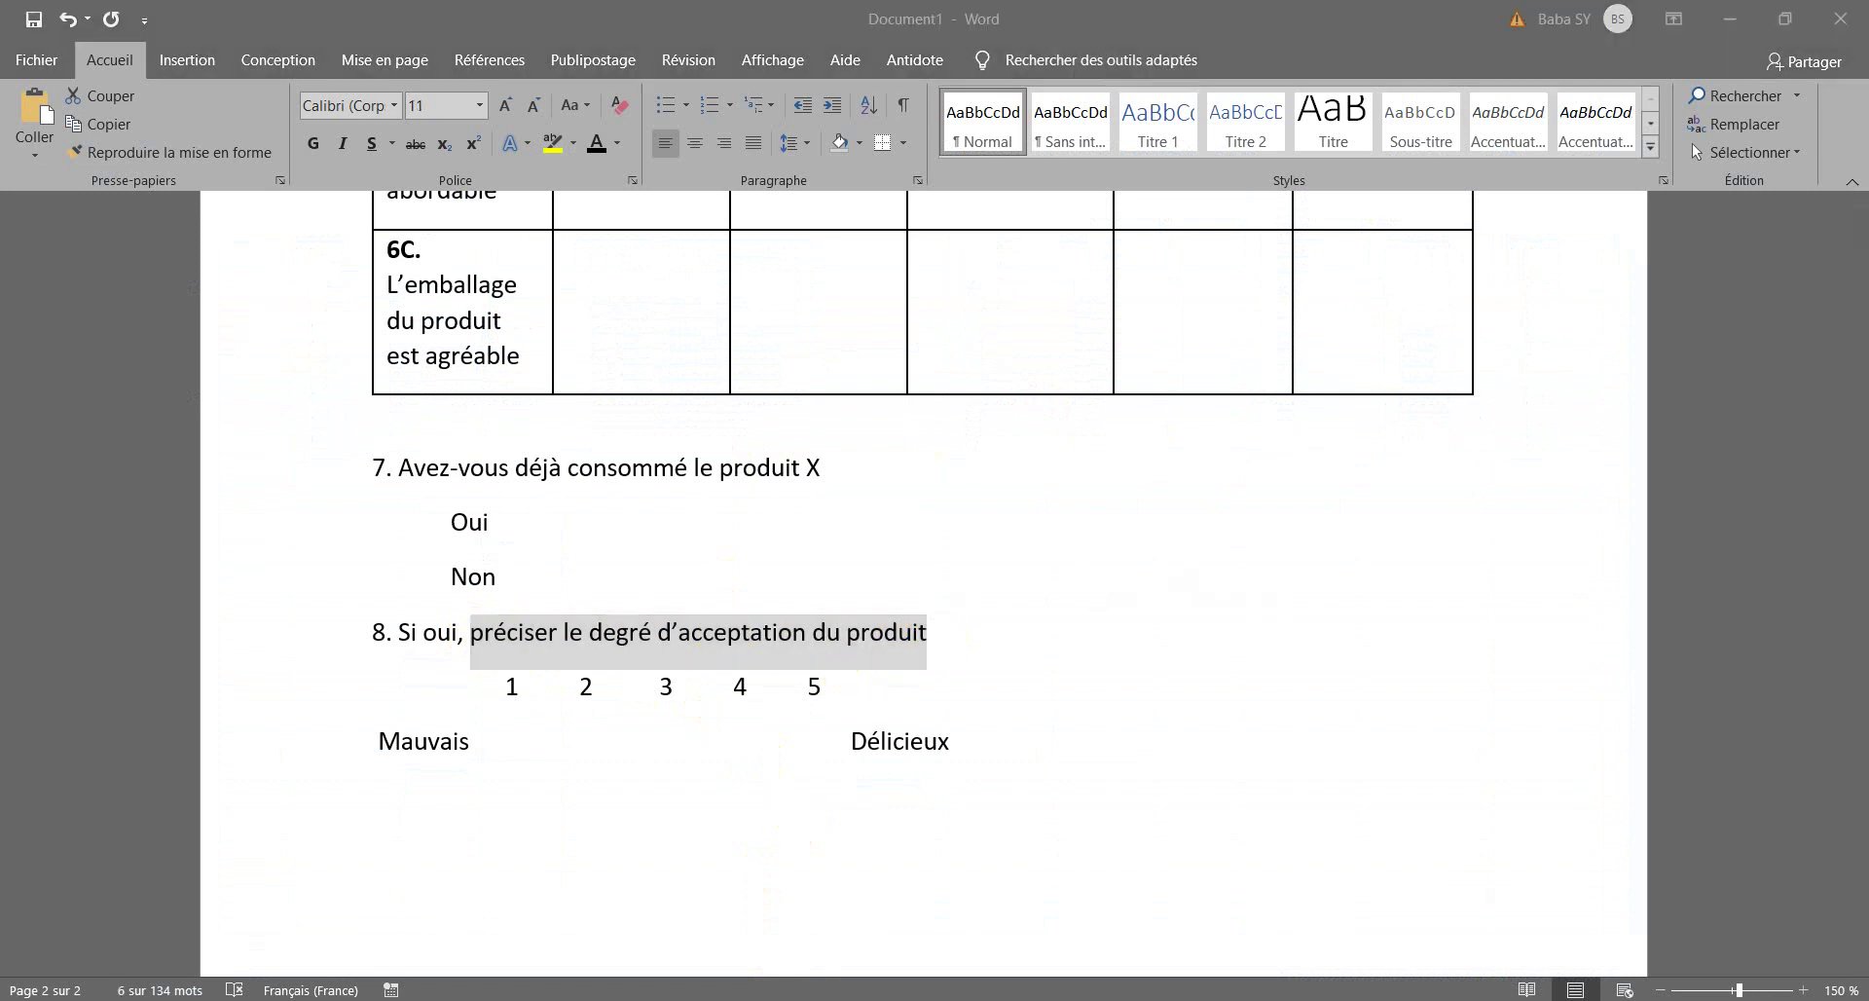
{"action": "left_click", "coordinate": [732, 445]}
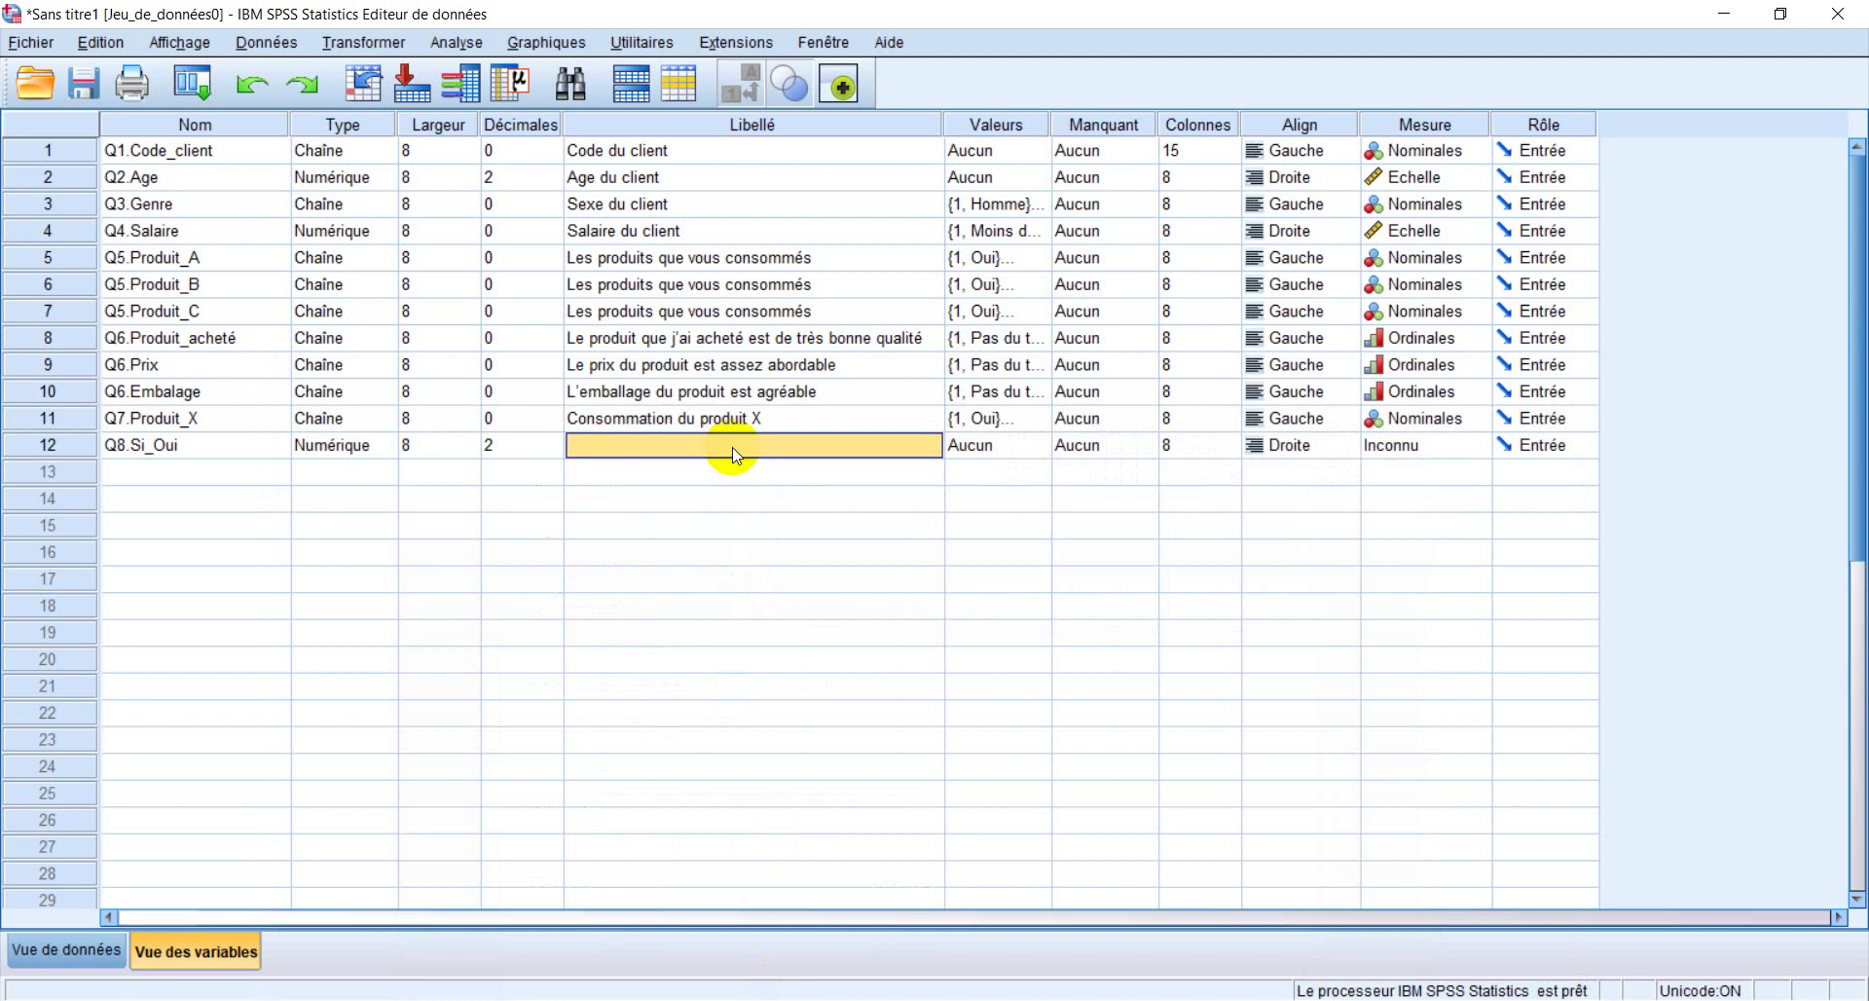
{"action": "key", "text": "ctrl+v"}
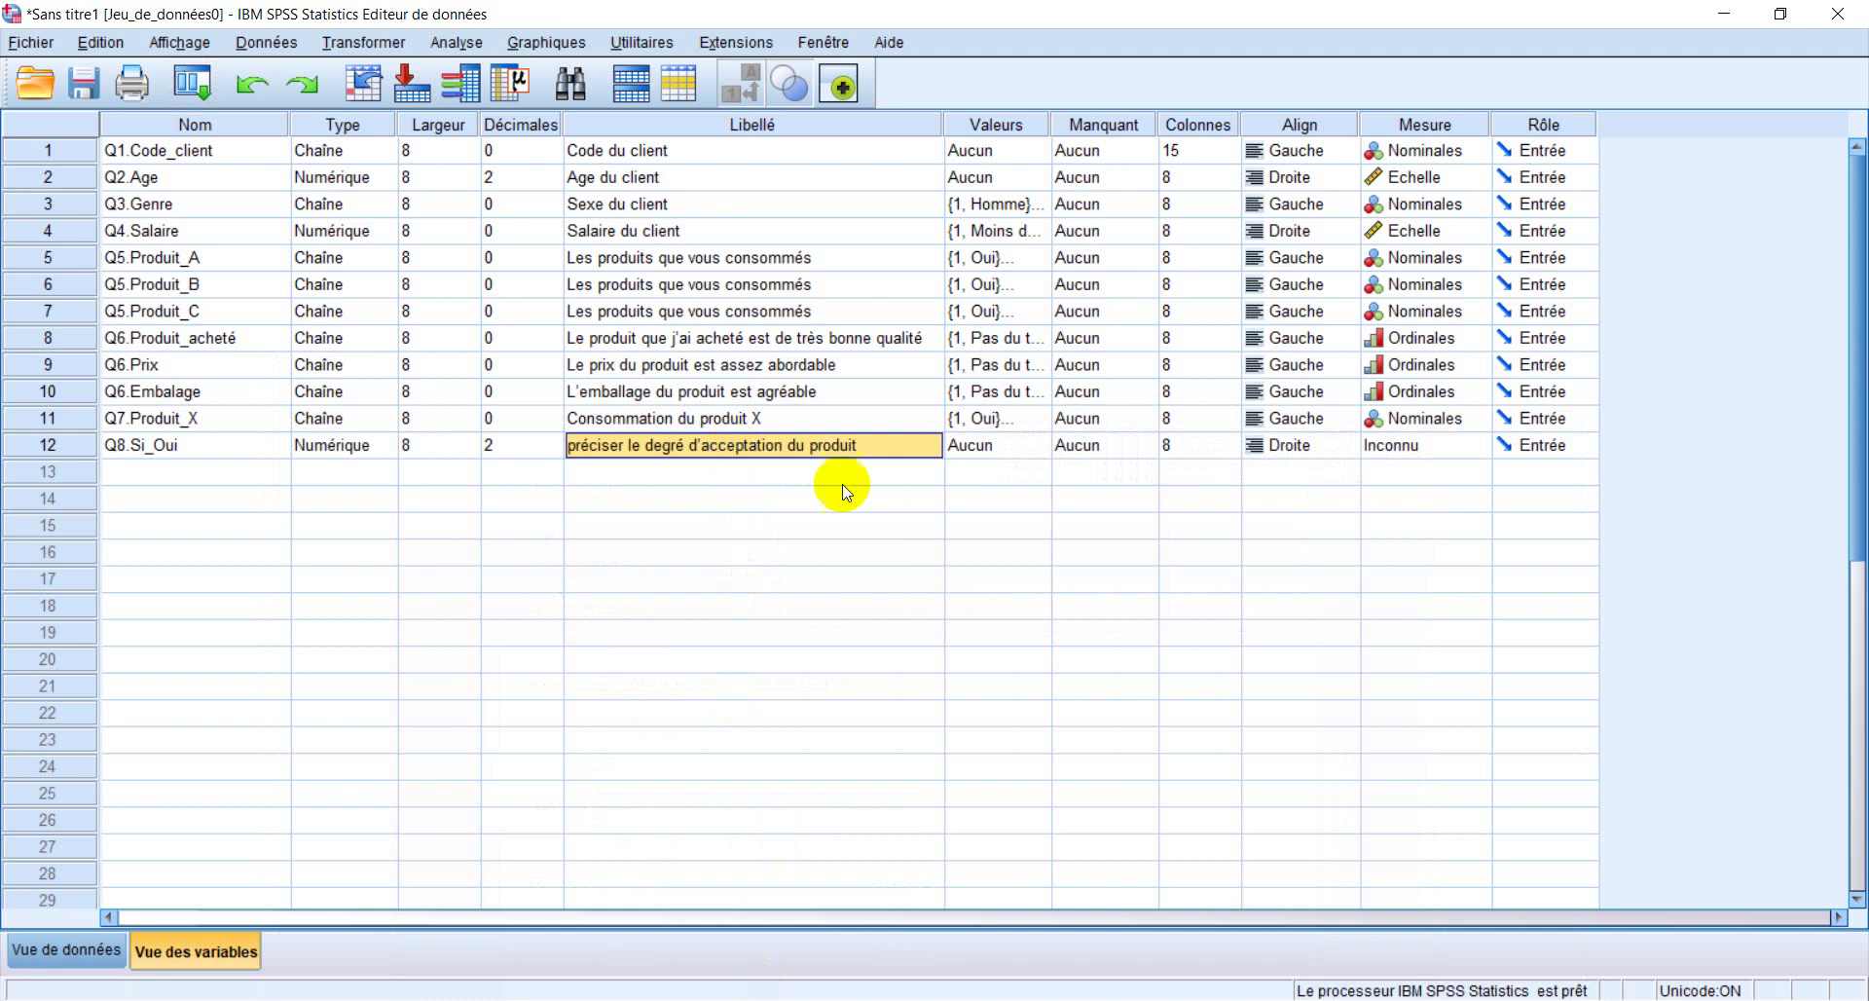
Check the rating scale of question 8 in the Word questionnaire, then return to the SPSS variable list
{"action": "left_click", "coordinate": [1041, 446]}
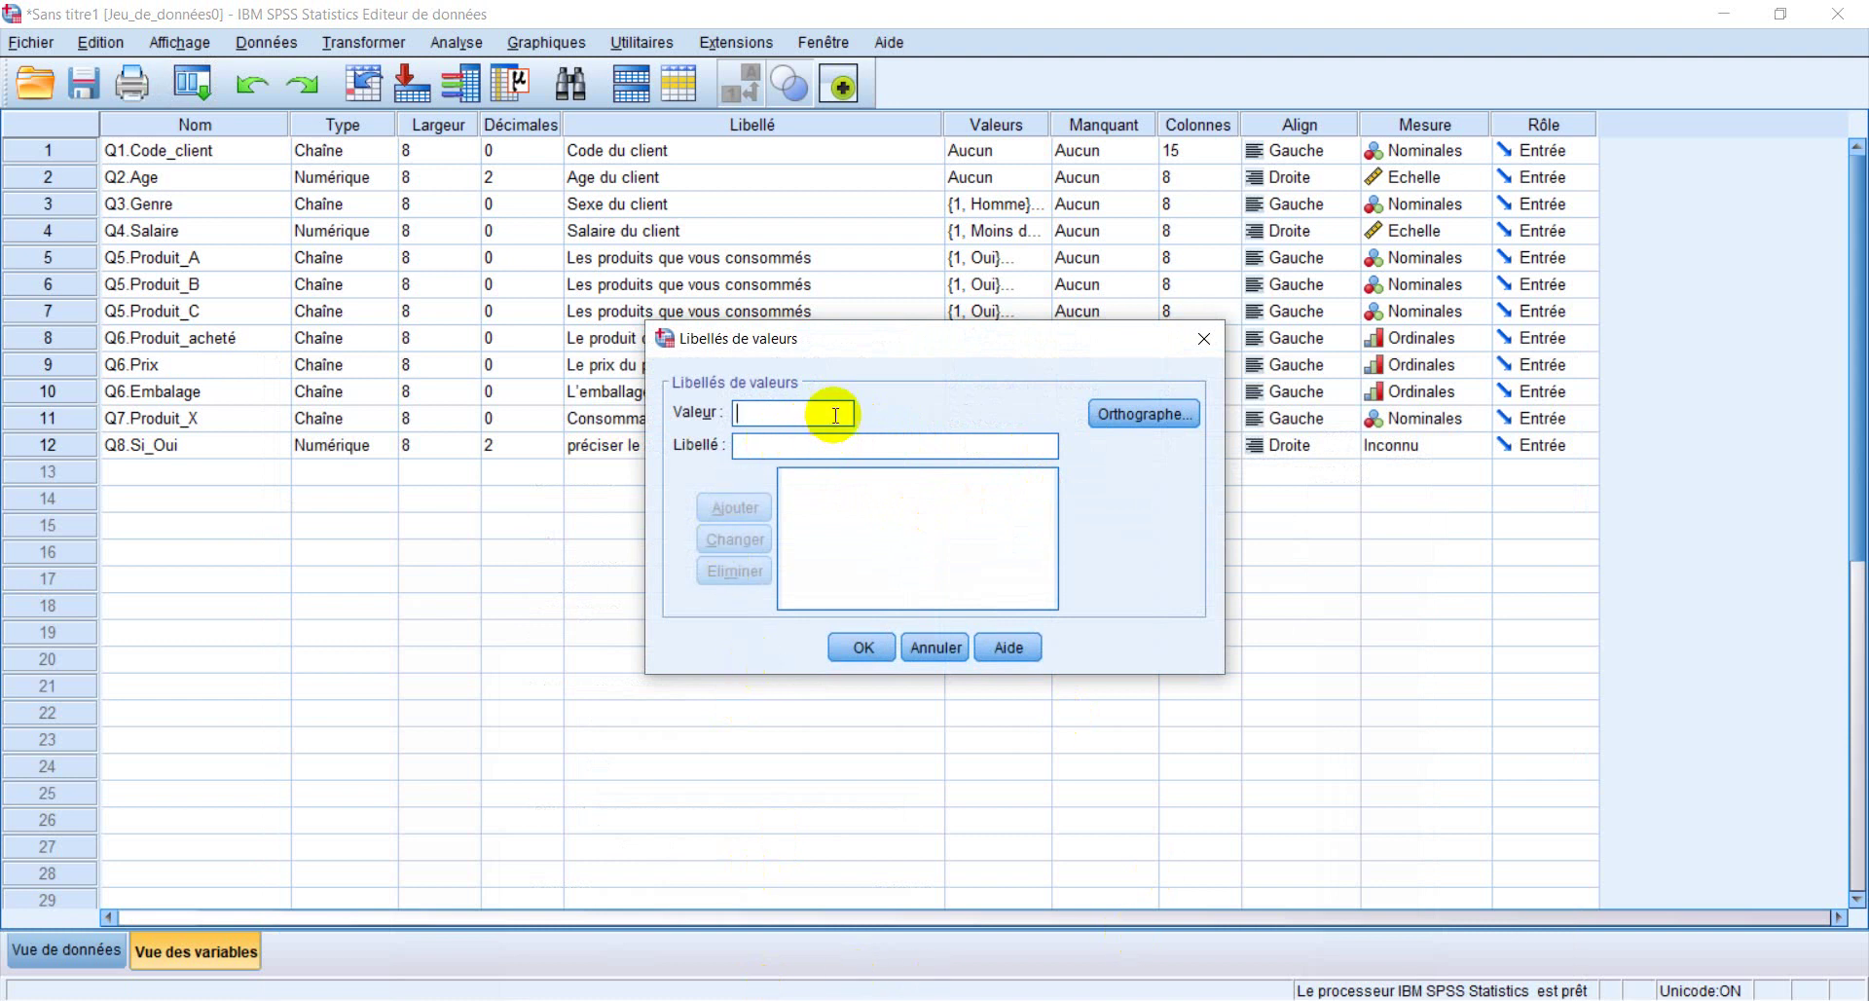
{"action": "left_click", "coordinate": [1205, 338]}
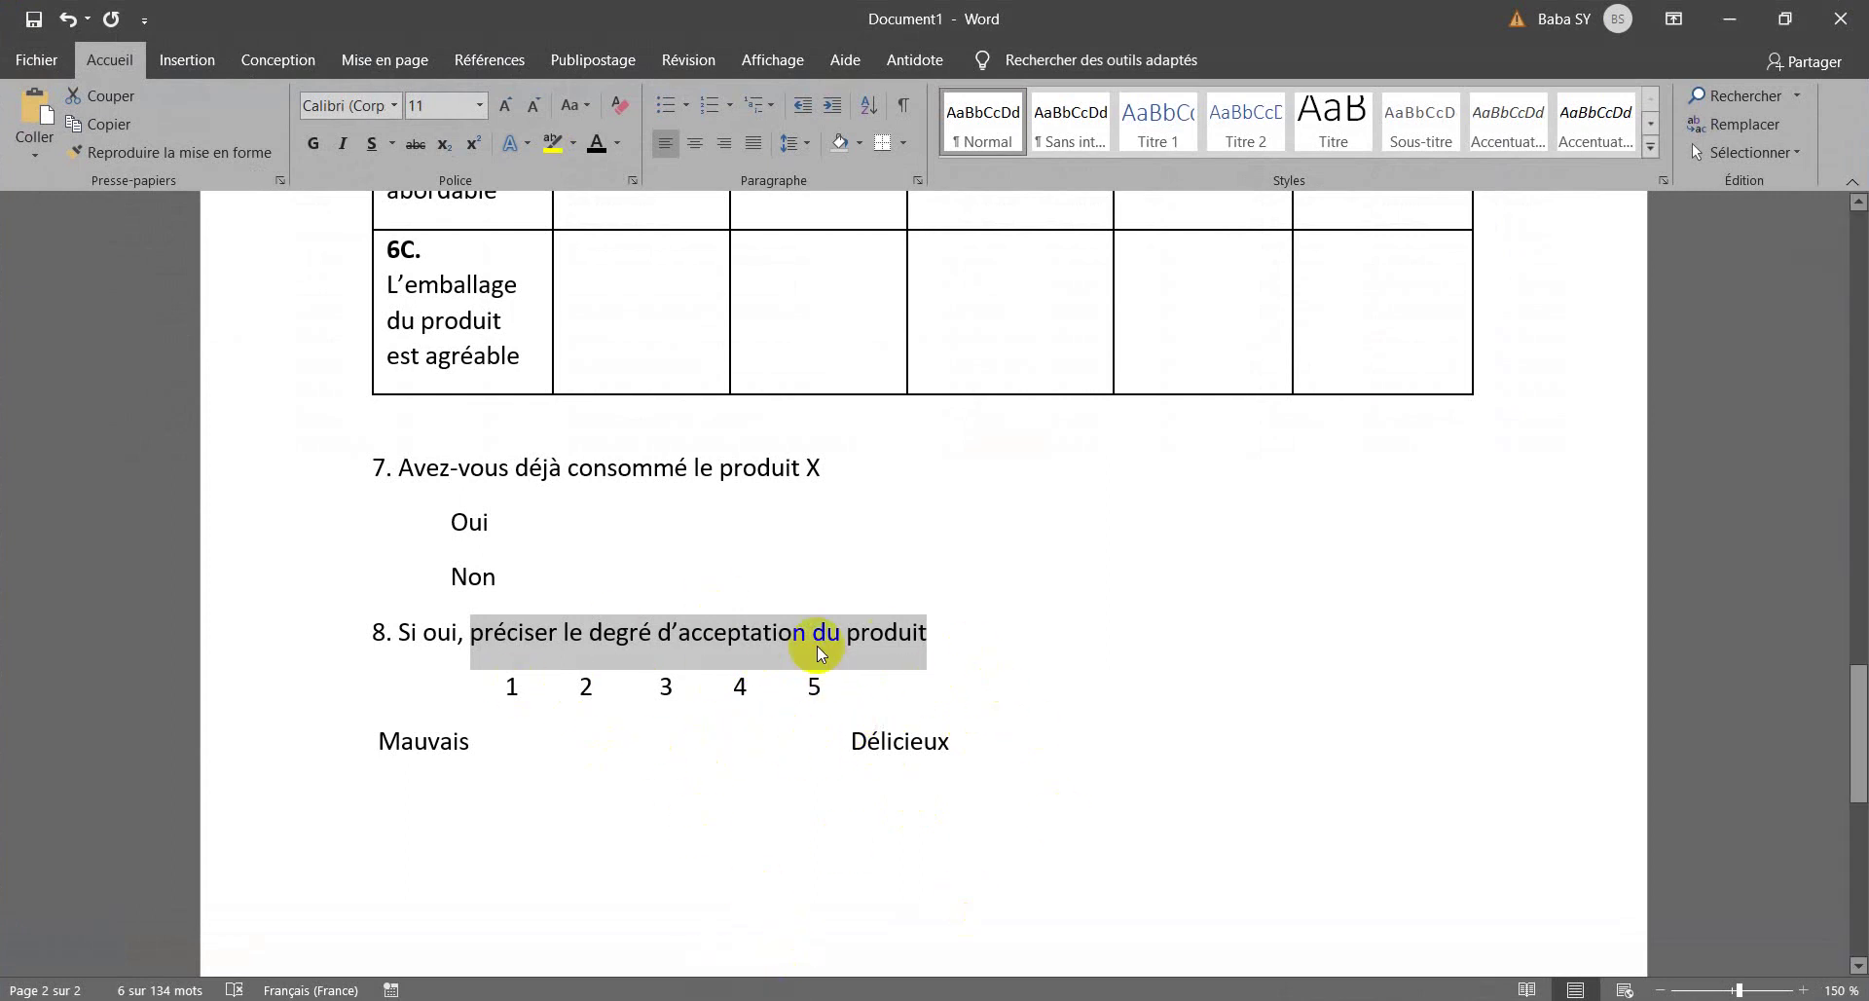
{"action": "left_click", "coordinate": [778, 999]}
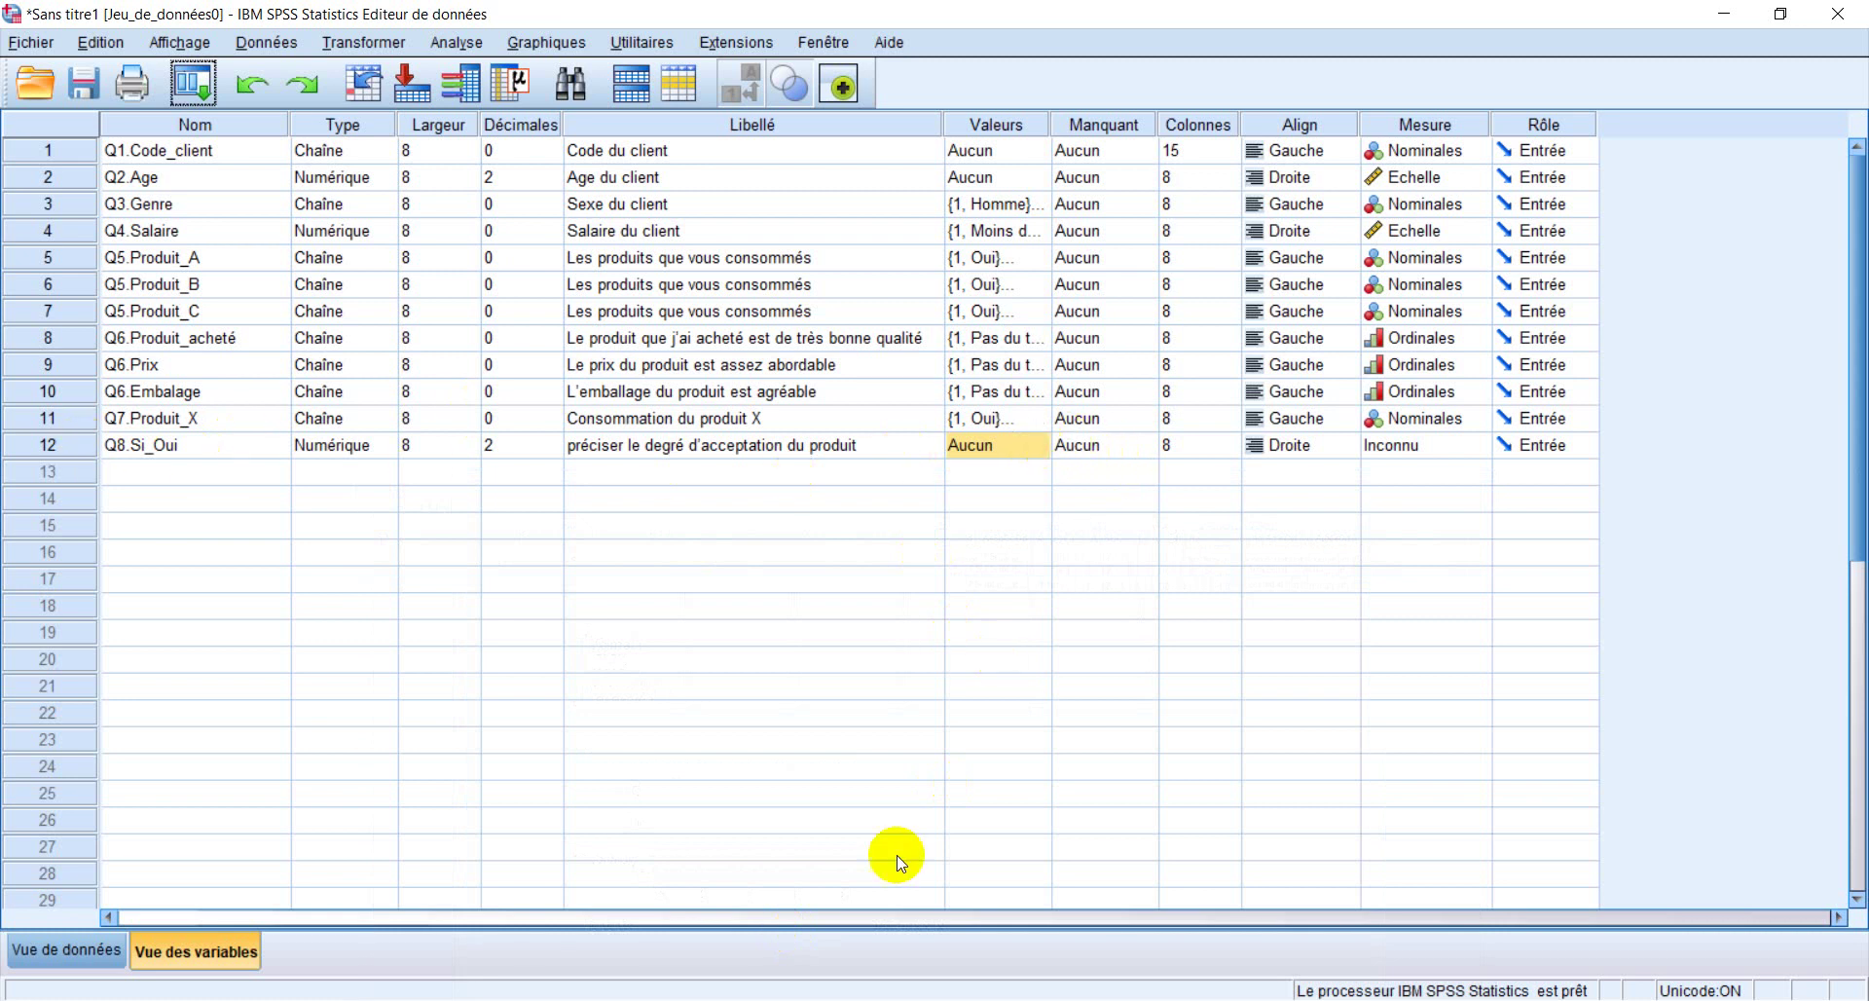
{"action": "left_click", "coordinate": [779, 1000]}
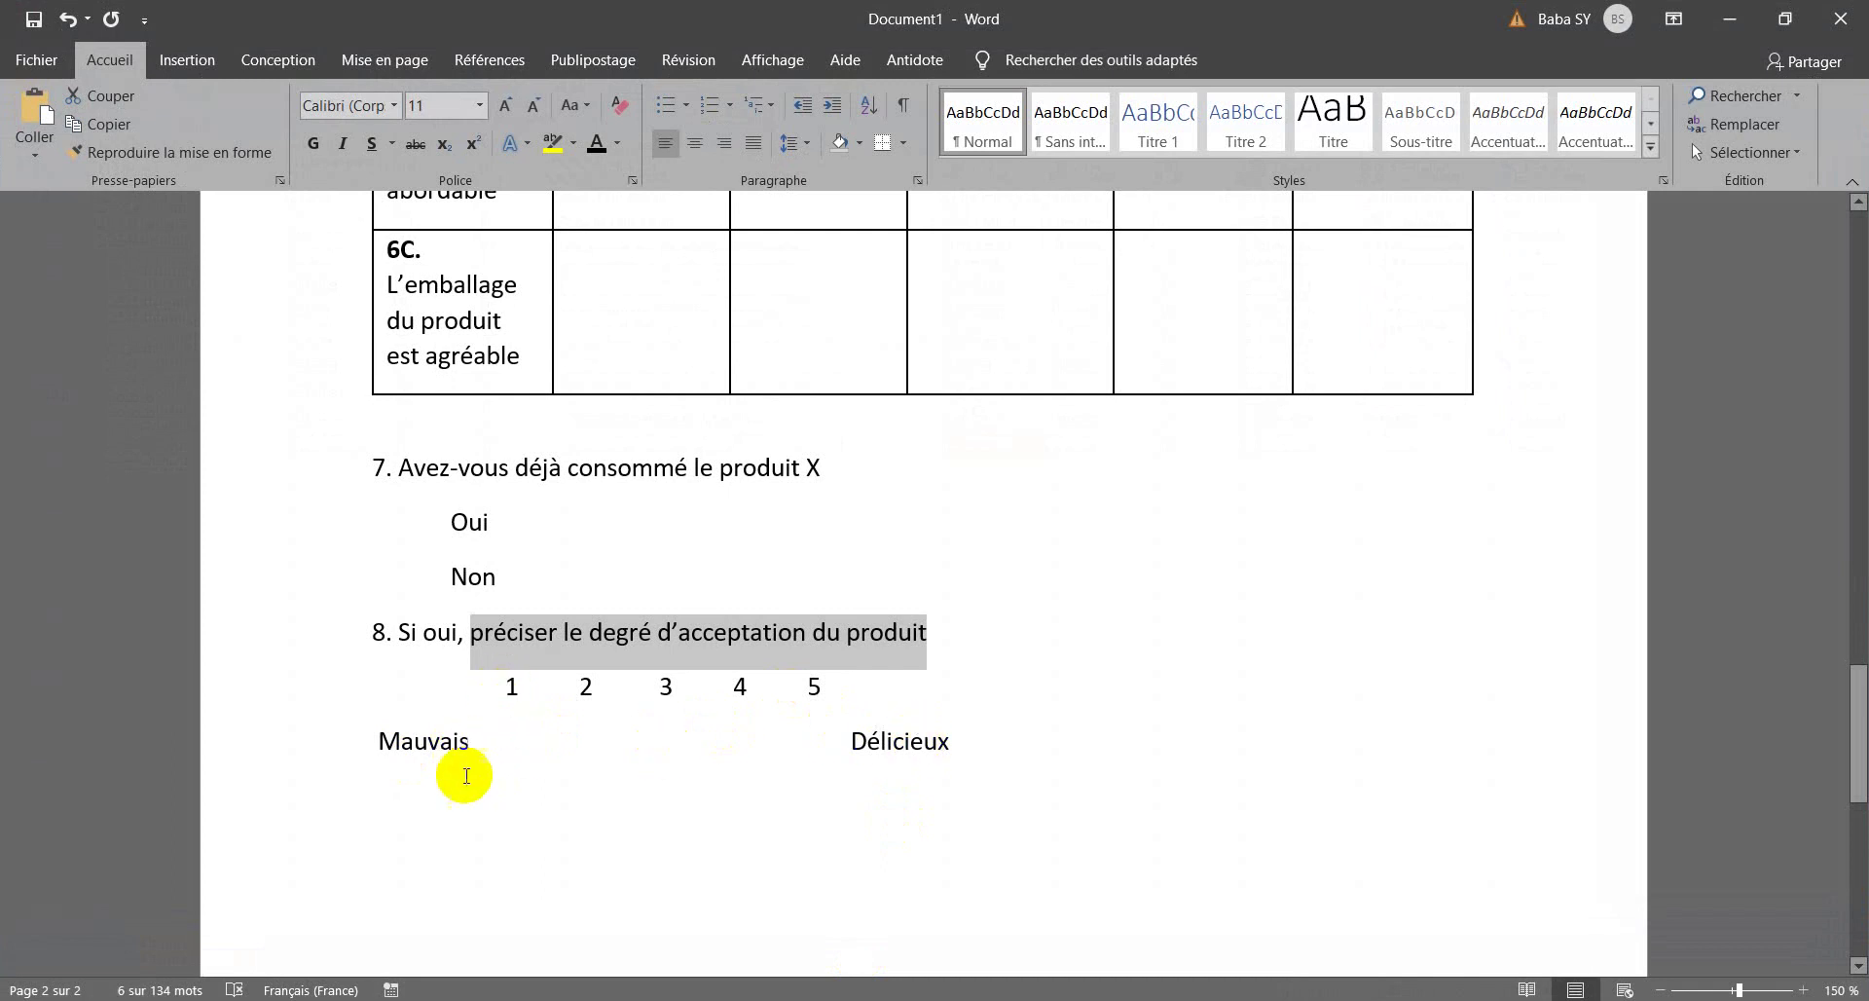
{"action": "left_click", "coordinate": [1006, 1000]}
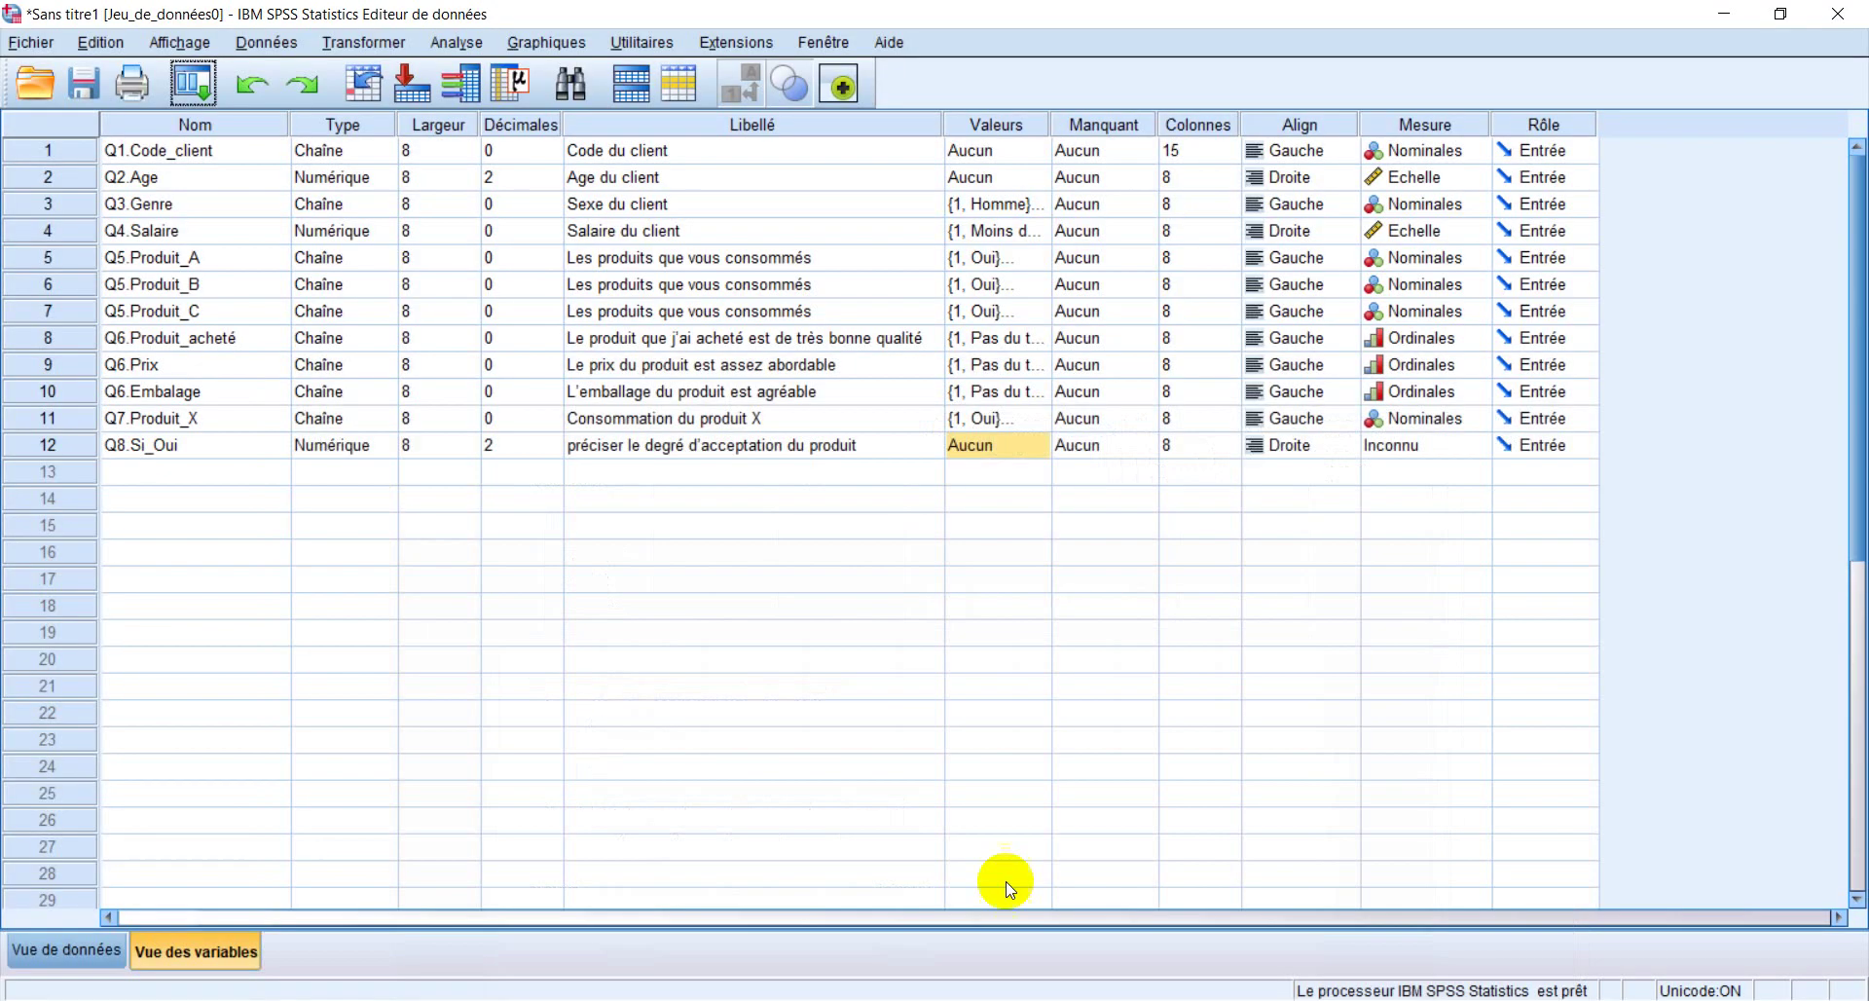
Add the value label 1 = Mauvais to the SPSS variable Q8.Si_Oui
{"action": "left_click", "coordinate": [1035, 445]}
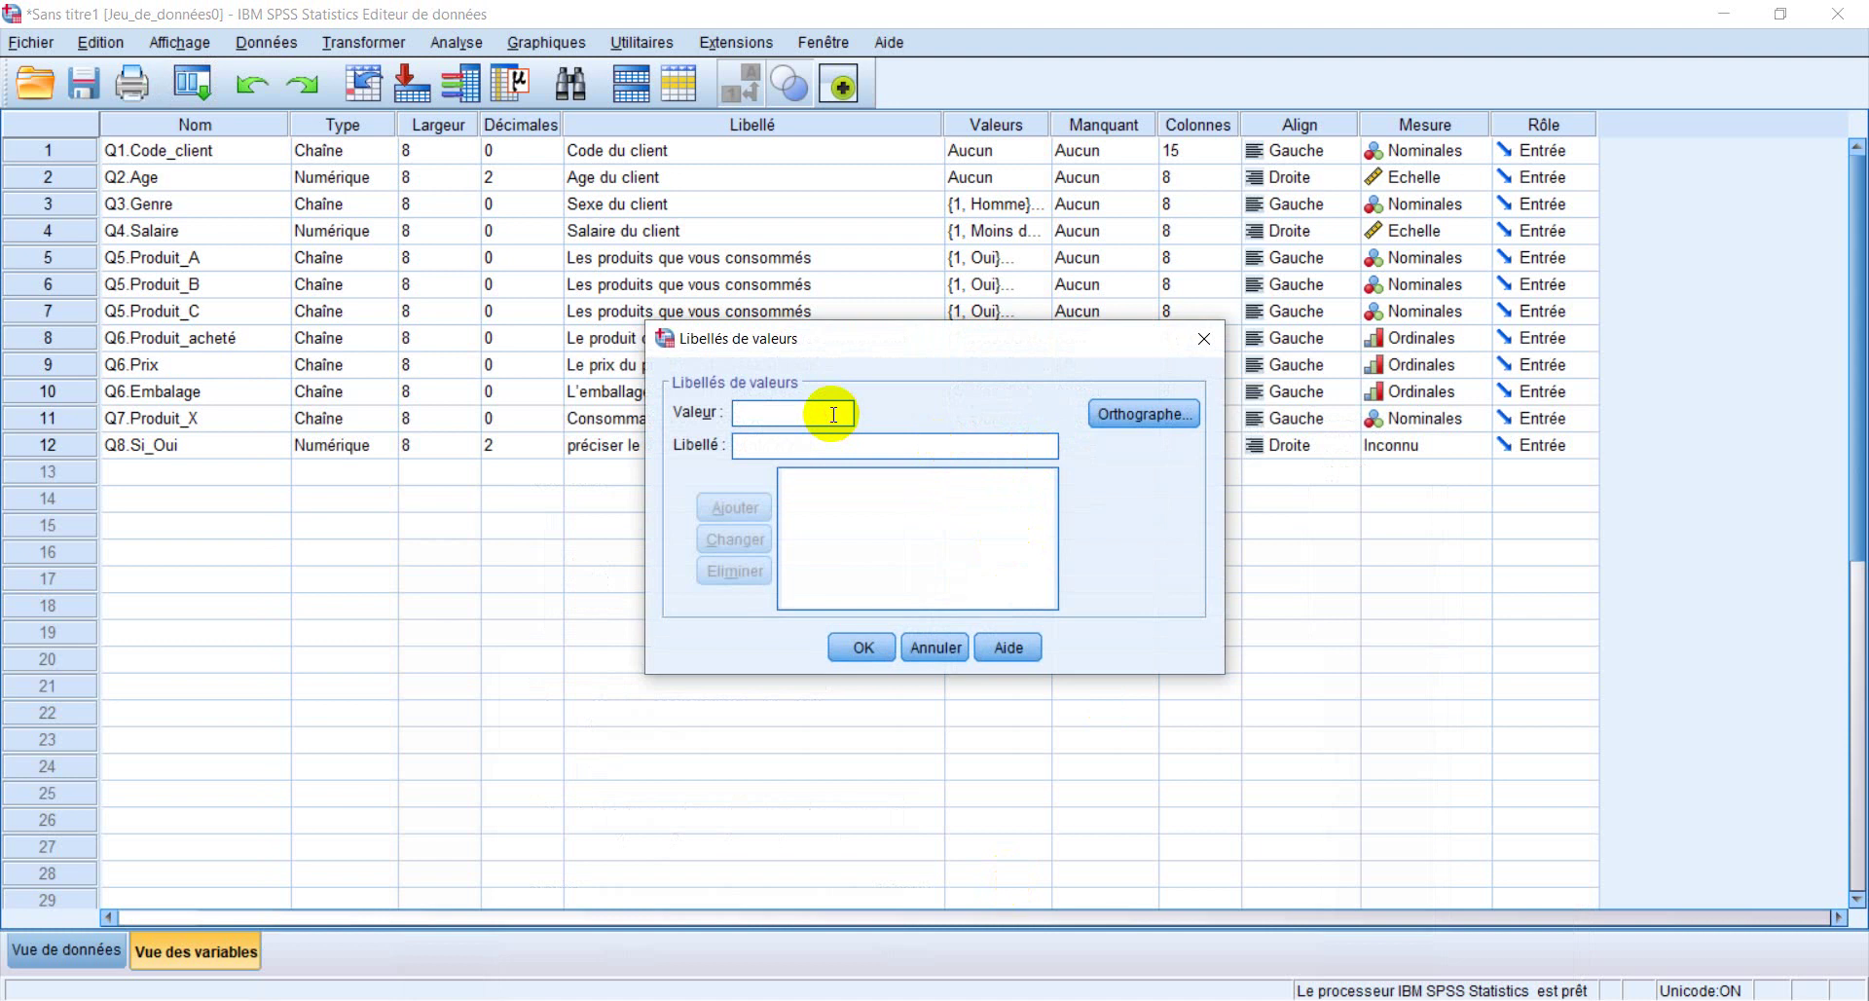
{"action": "type", "text": "1"}
{"action": "left_click", "coordinate": [808, 448]}
{"action": "type", "text": "Mauva"}
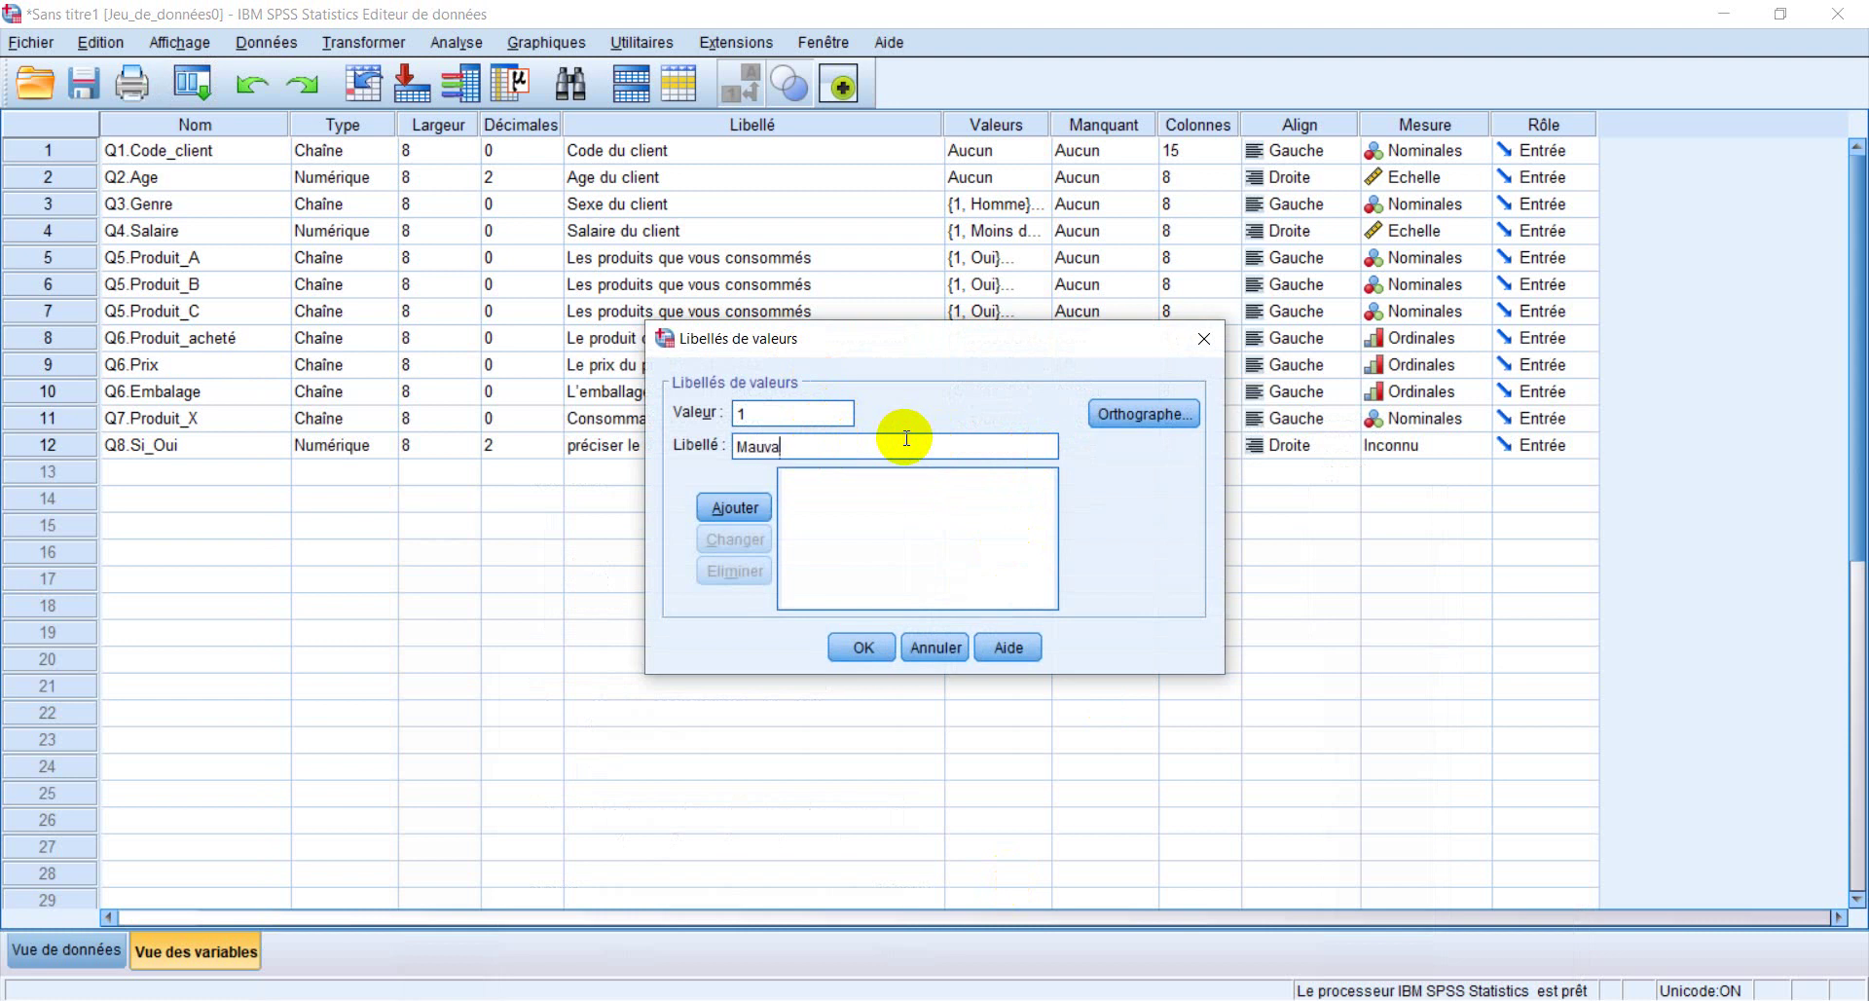
{"action": "type", "text": "is"}
{"action": "left_click", "coordinate": [735, 507]}
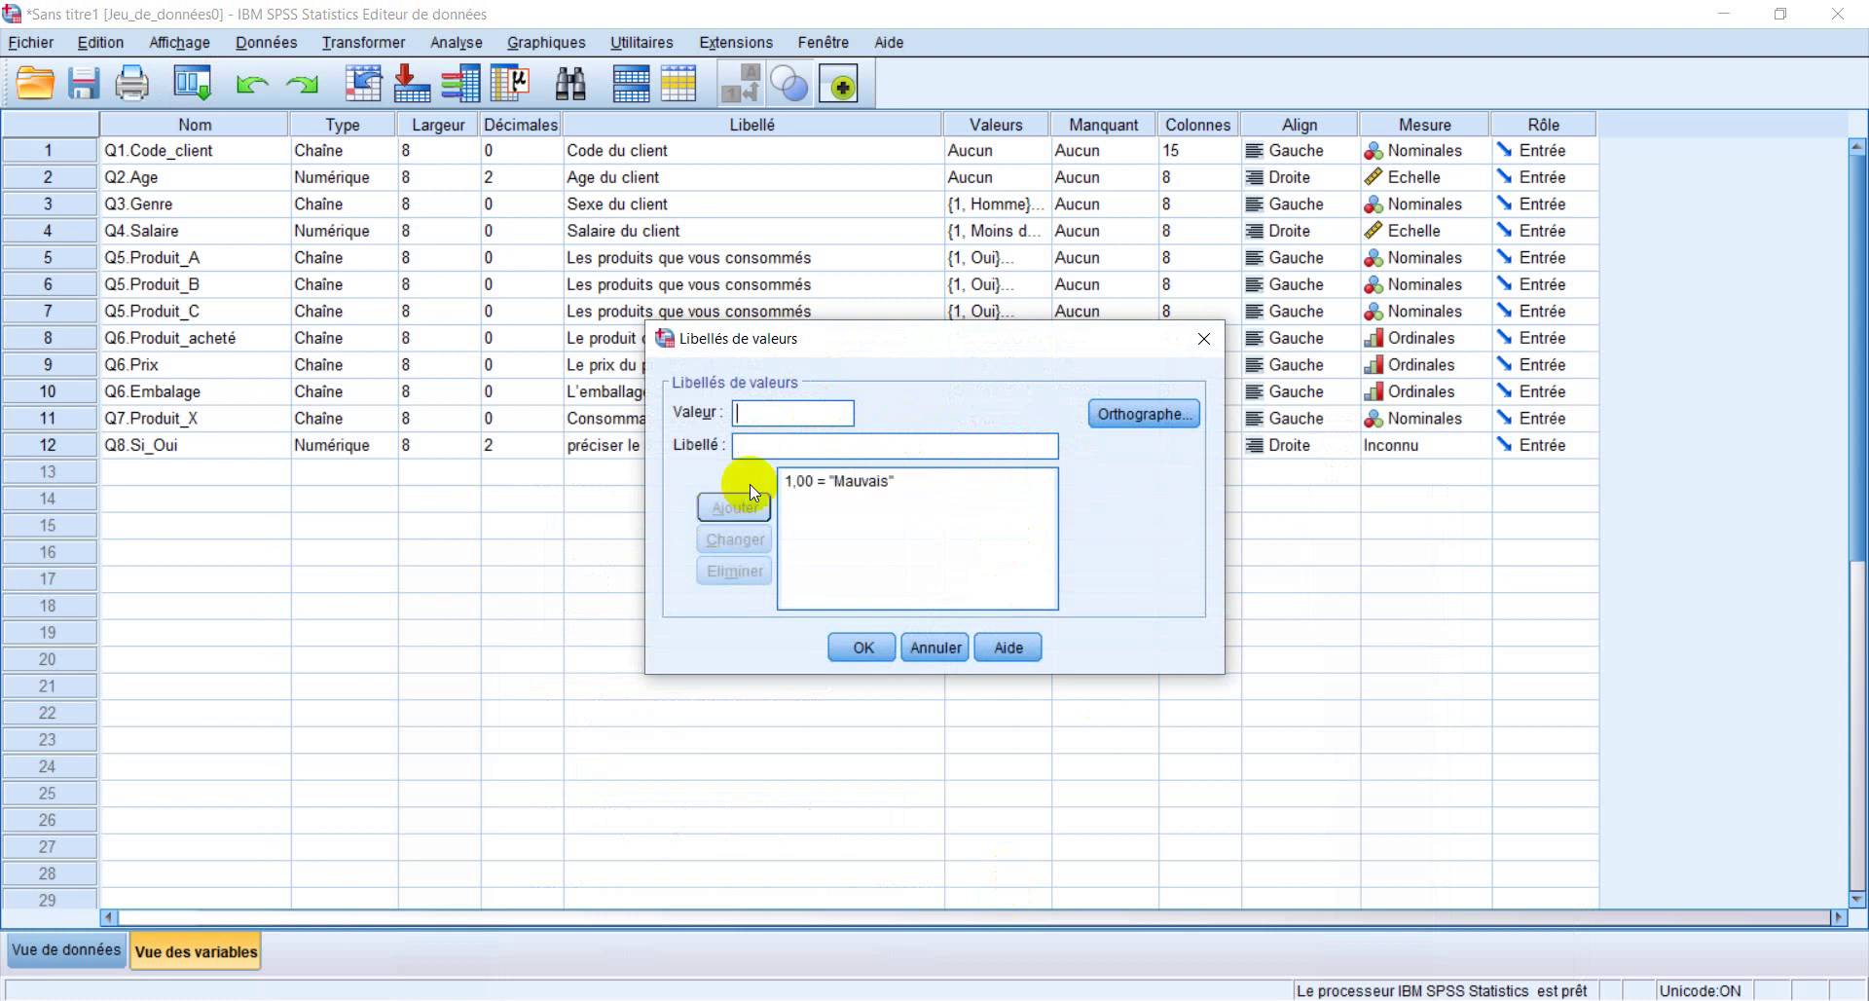
Add the value label 2 = Pas mauvais to Q8.Si_Oui
{"action": "left_click", "coordinate": [789, 409]}
{"action": "type", "text": "2"}
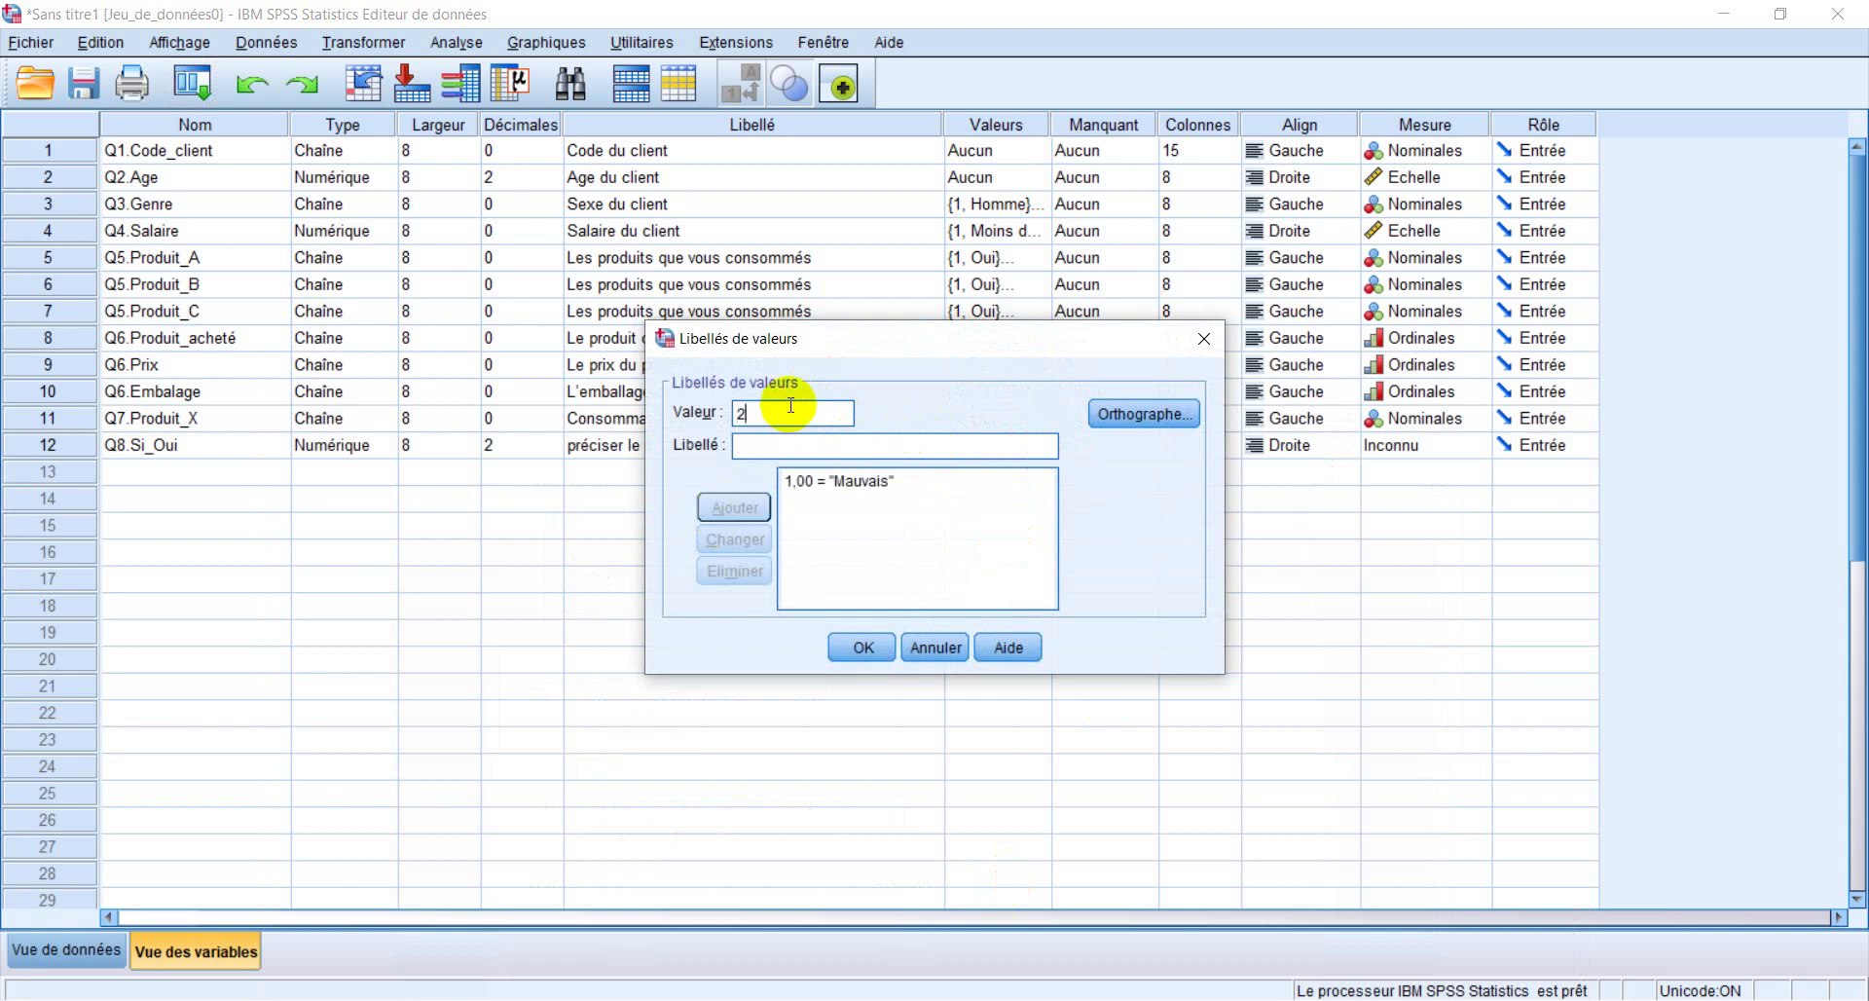
{"action": "left_click", "coordinate": [834, 439]}
{"action": "type", "text": "P"}
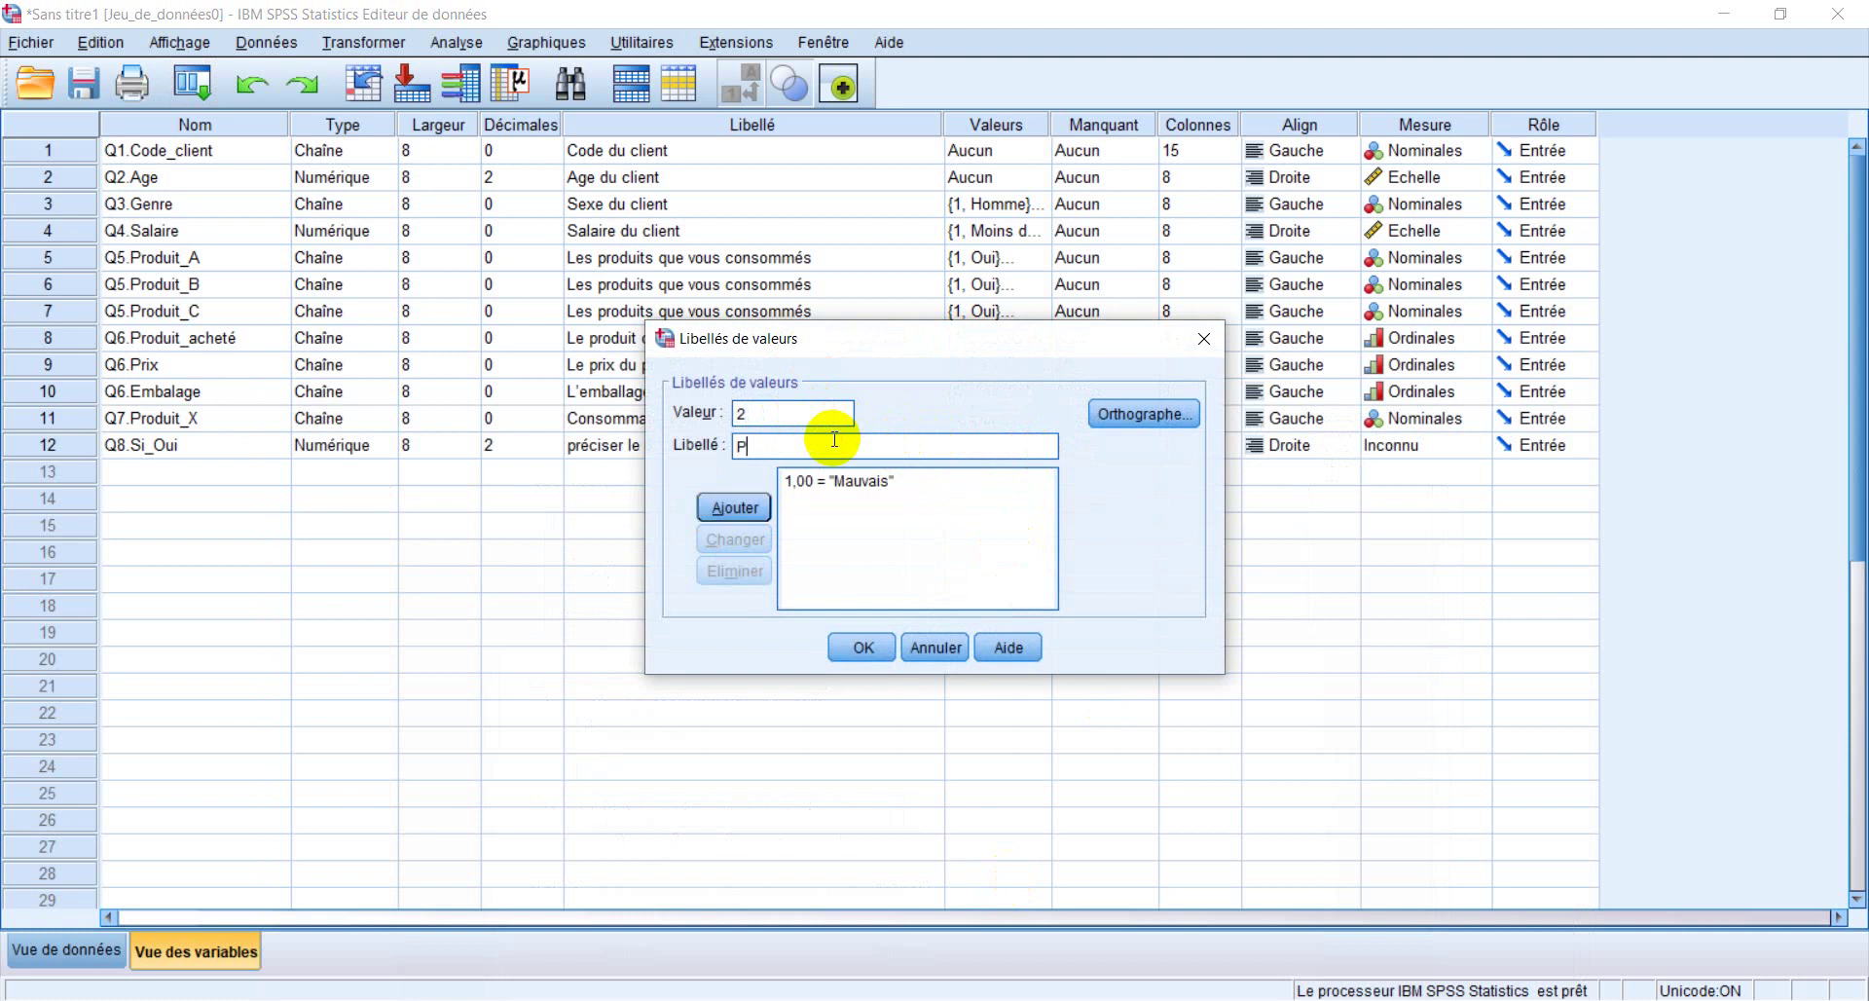
{"action": "type", "text": "as mauvais"}
{"action": "left_click", "coordinate": [746, 507]}
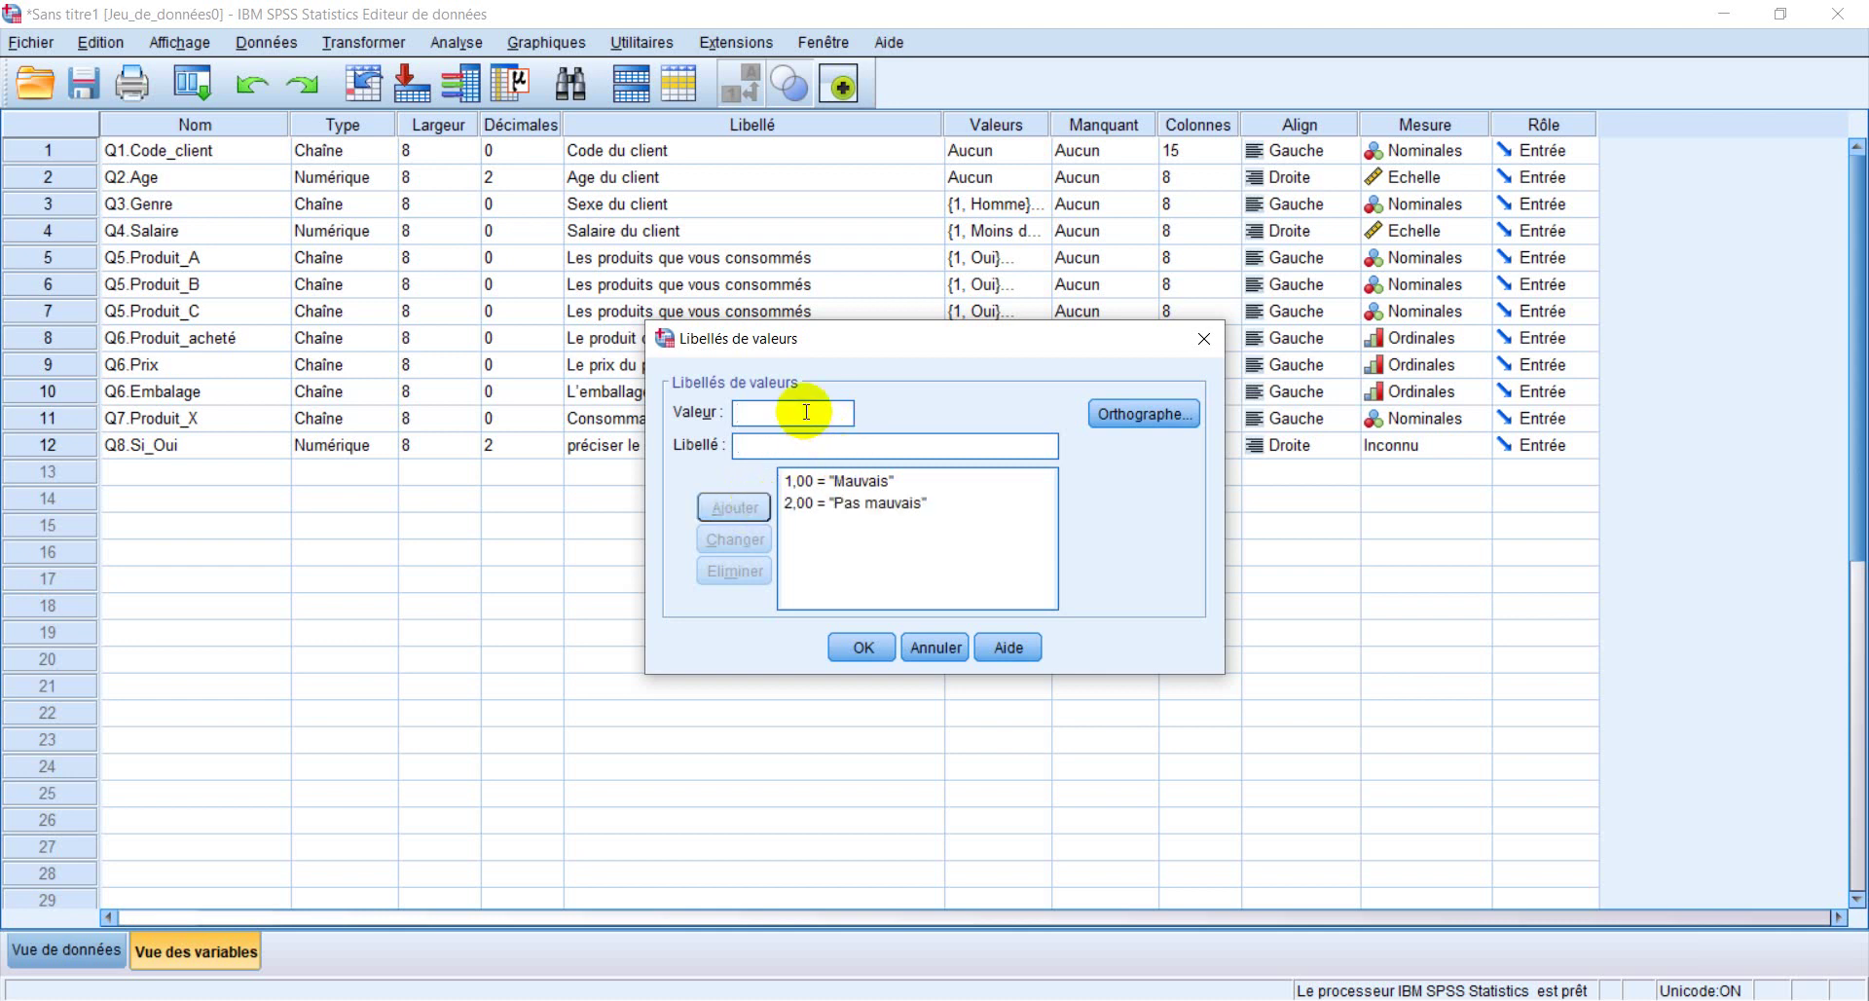
Add the value label 3 = Bon to Q8.Si_Oui
{"action": "type", "text": "3"}
{"action": "left_click", "coordinate": [799, 443]}
{"action": "type", "text": "BON"}
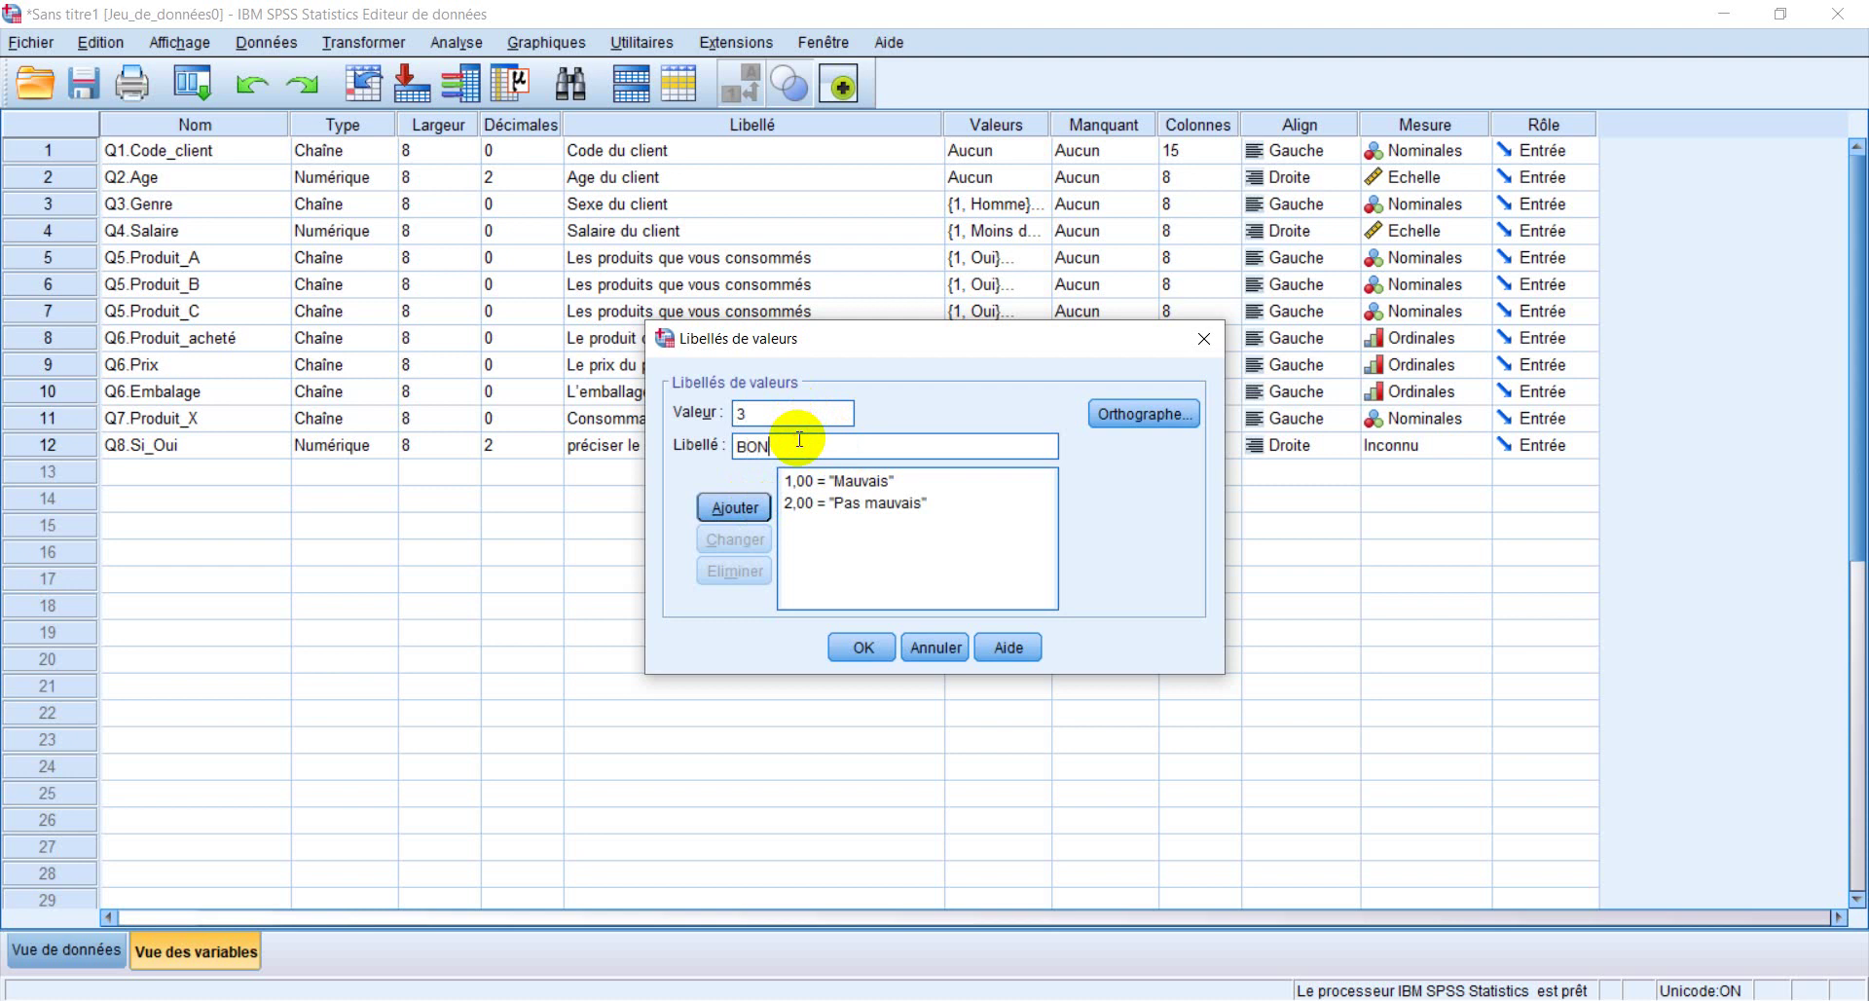
{"action": "key", "text": "BackSpace"}
{"action": "key", "text": "BackSpace"}
{"action": "type", "text": "on"}
{"action": "left_click", "coordinate": [724, 507]}
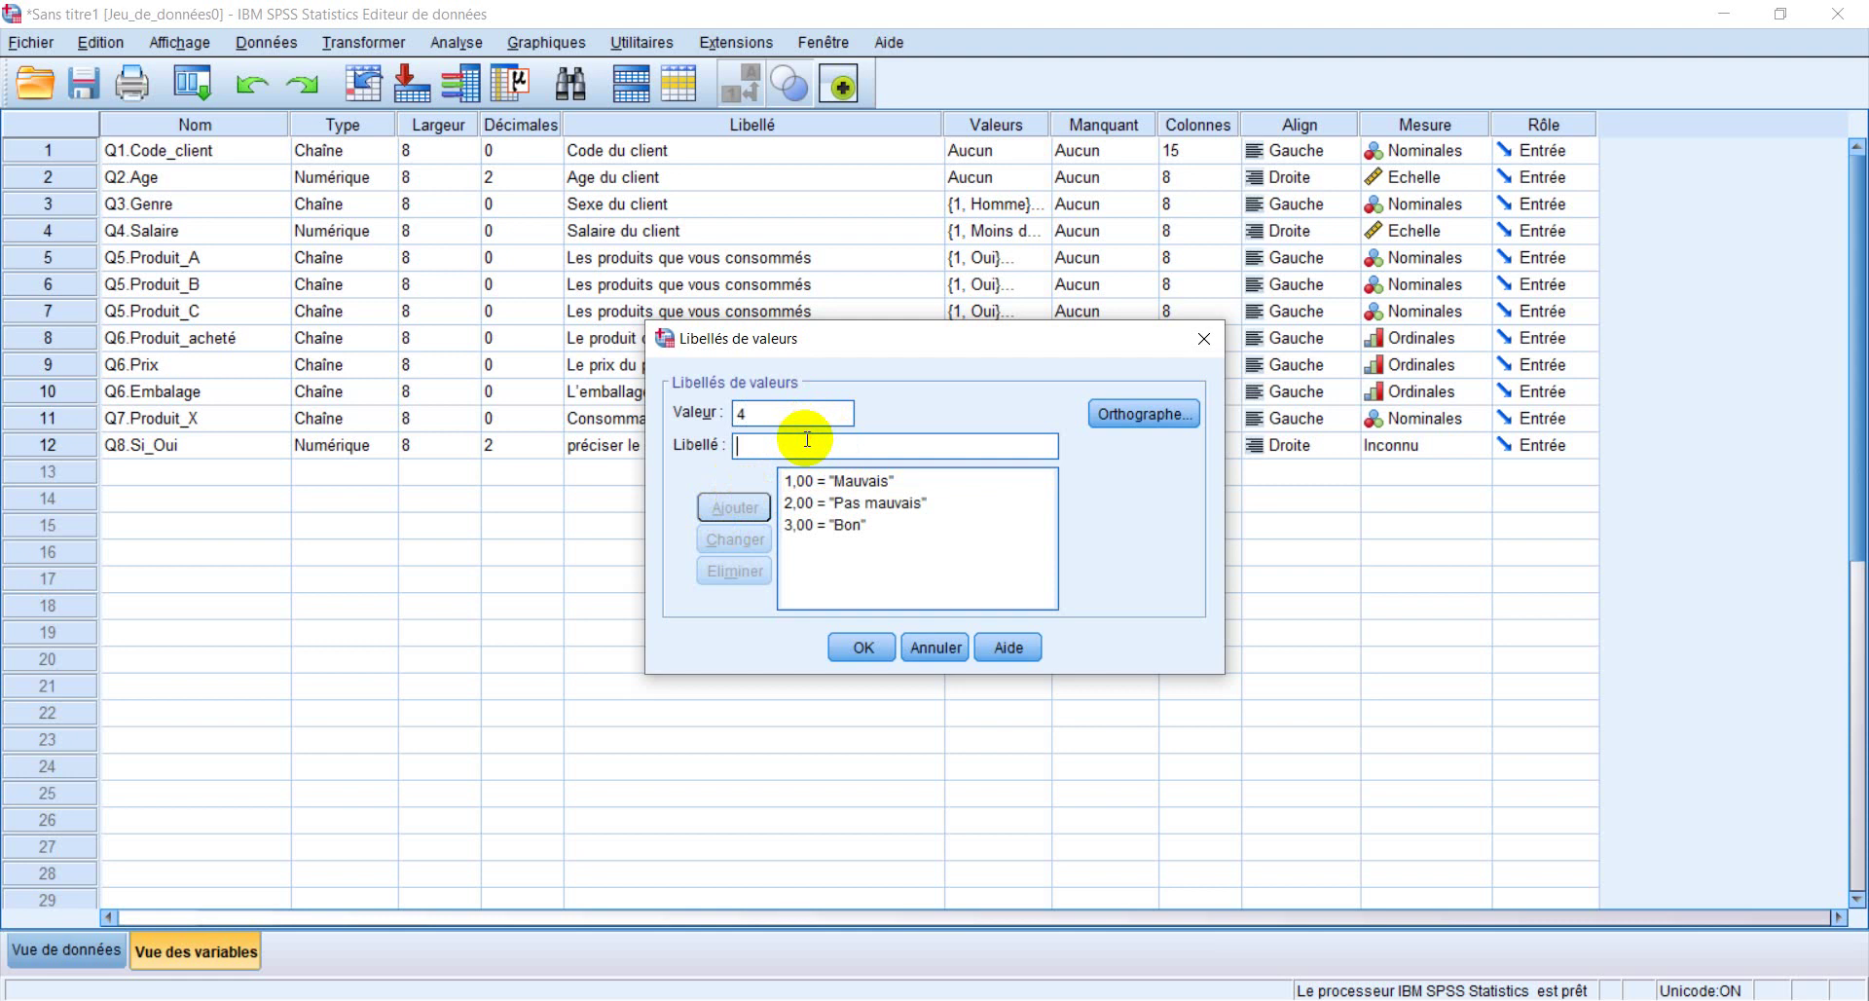
Add the value label 4 = Trés Bon to Q8.Si_Oui
{"action": "type", "text": "tr"}
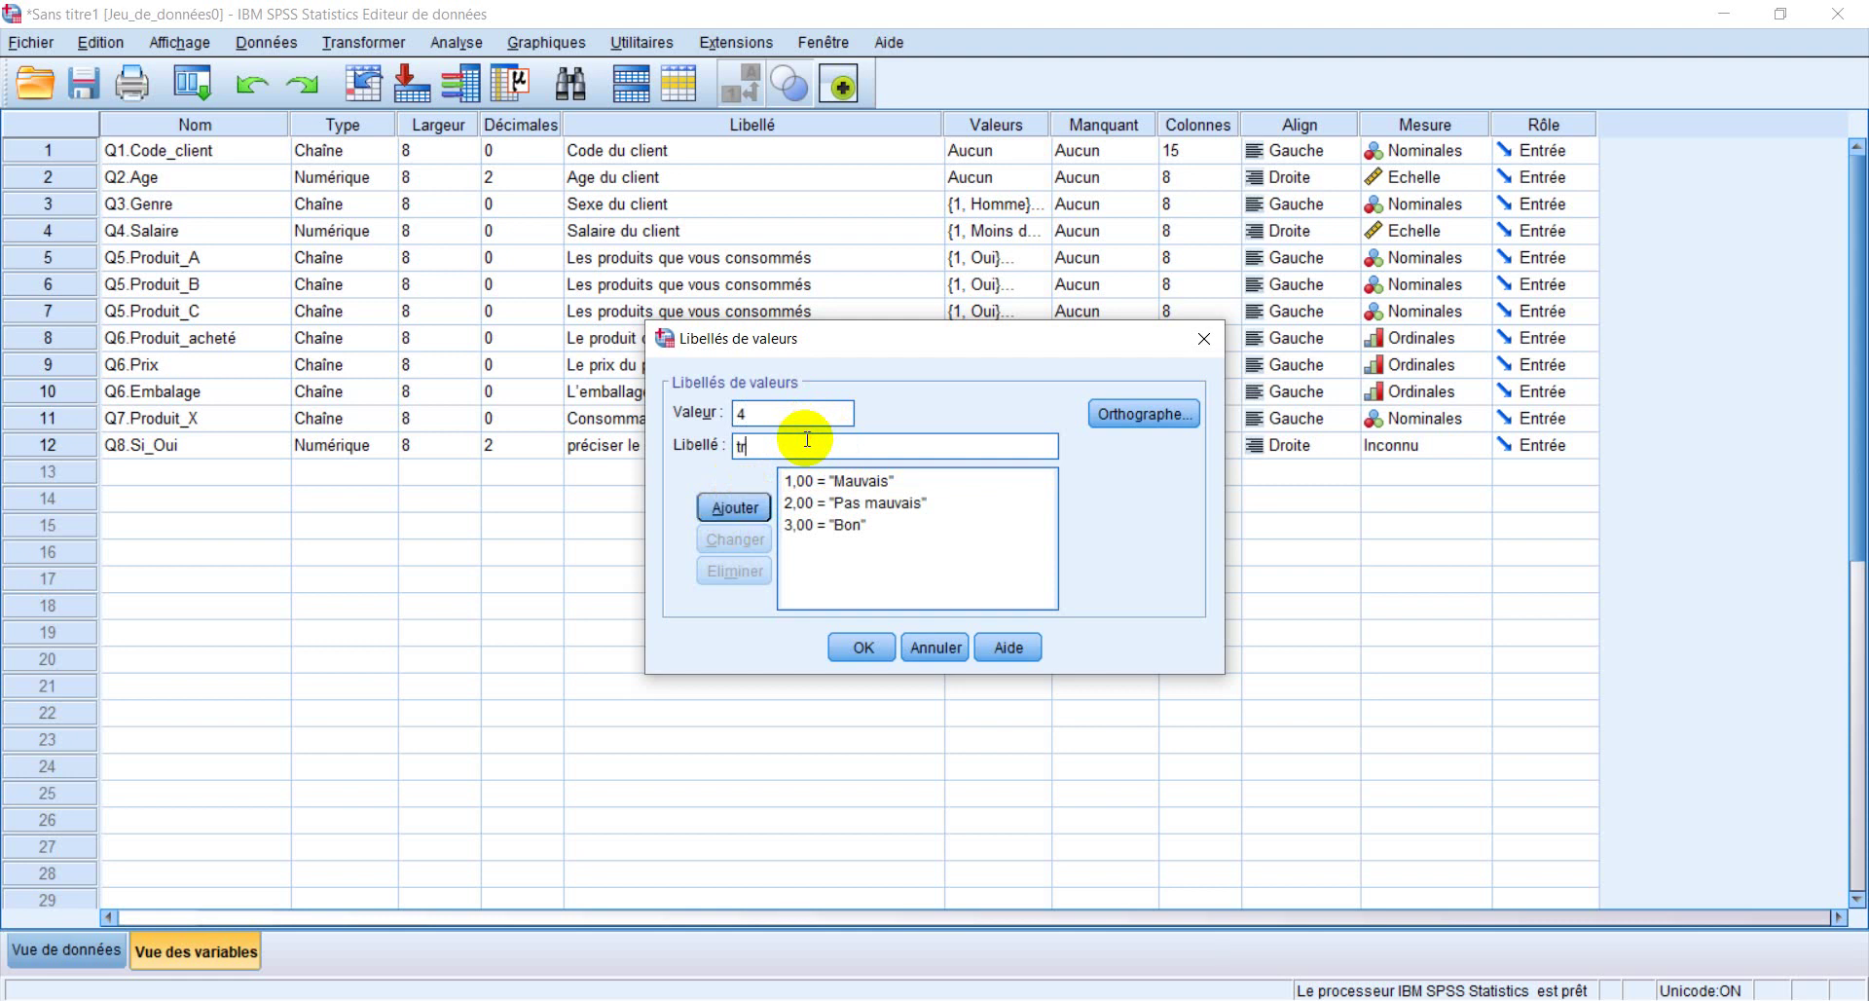
{"action": "key", "text": "BackSpace"}
{"action": "key", "text": "BackSpace"}
{"action": "type", "text": "Trés Bon"}
{"action": "left_click", "coordinate": [734, 506]}
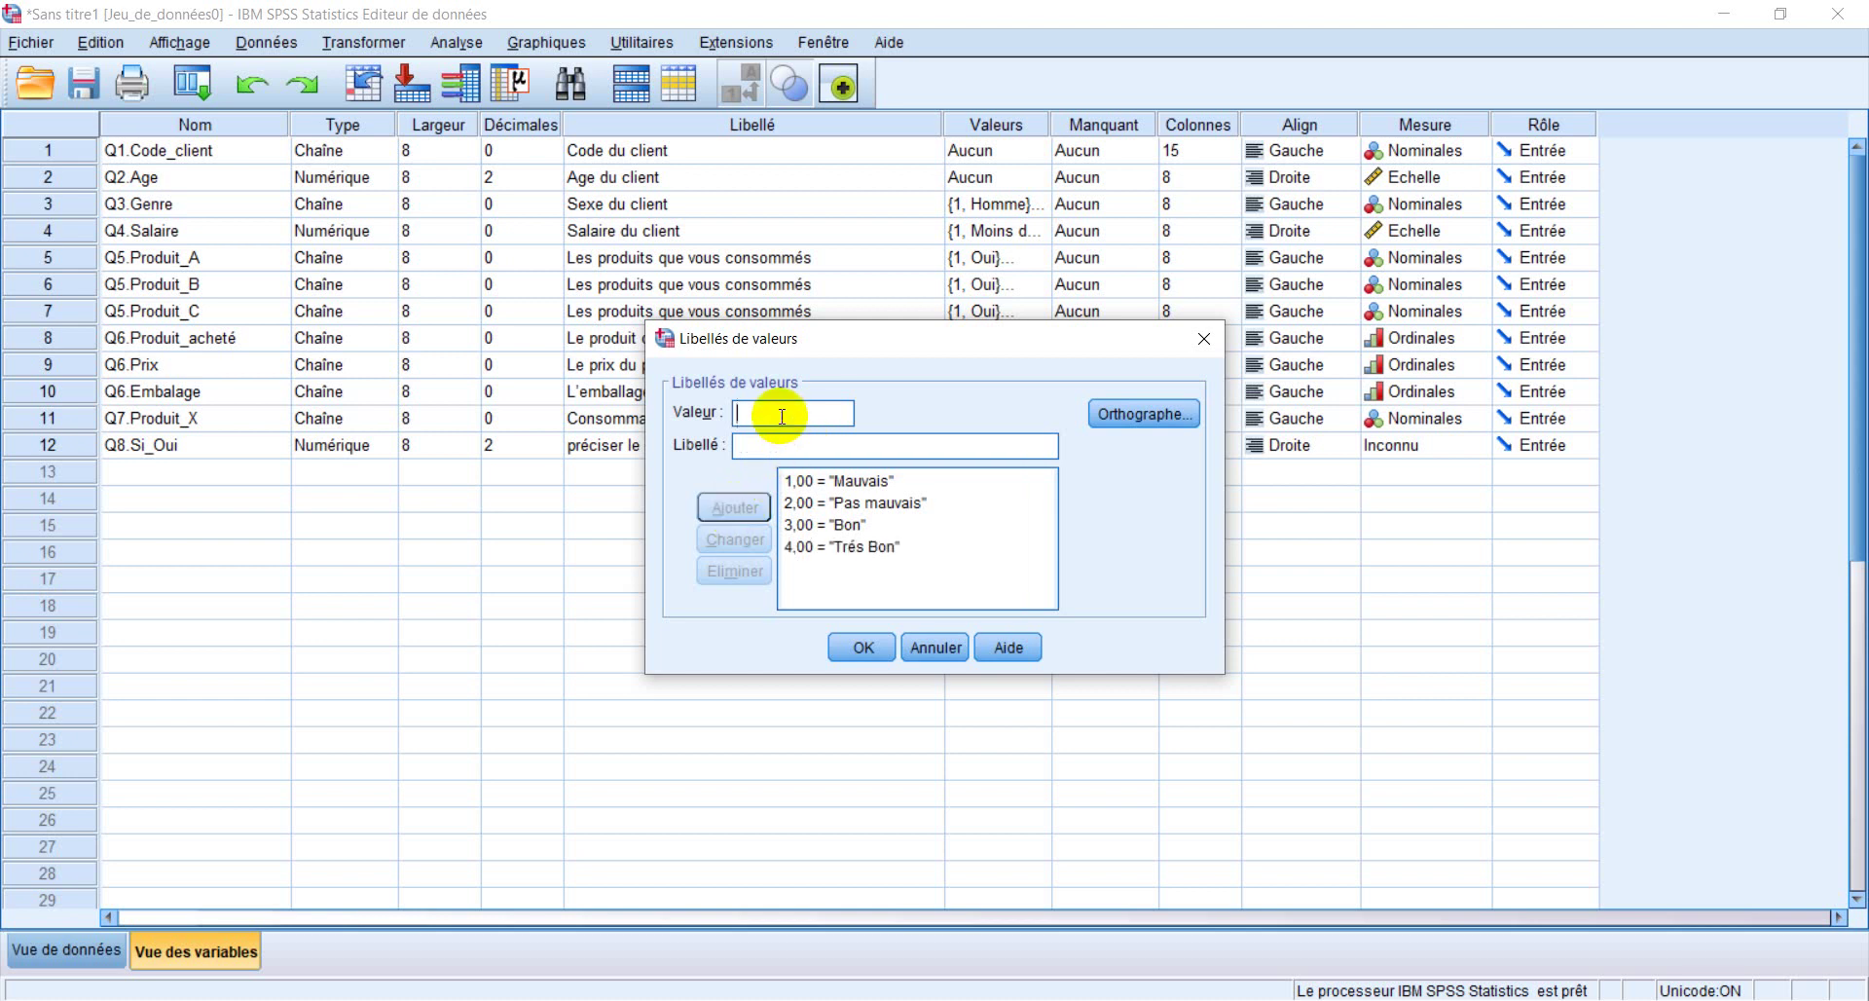
Add the value label 5 = Délicieux to Q8.Si_Oui and apply the set of value labels
{"action": "type", "text": "5"}
{"action": "left_click", "coordinate": [801, 444]}
{"action": "type", "text": "Déli"}
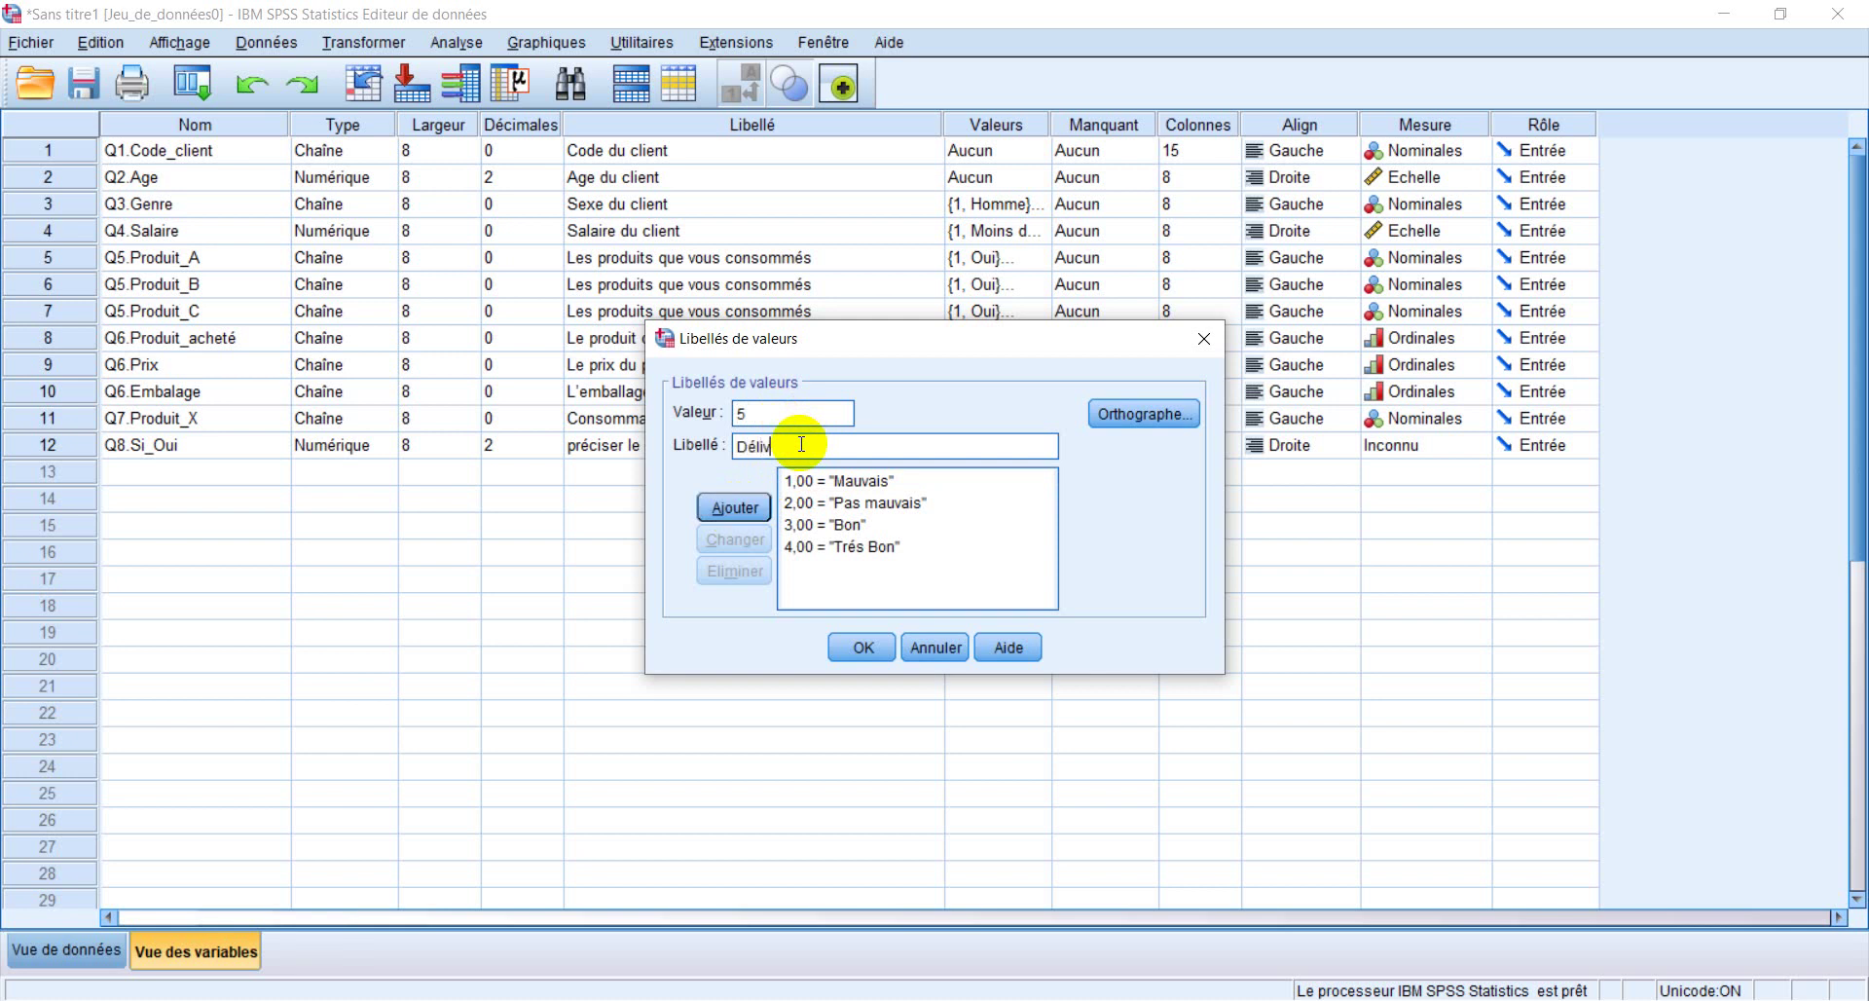
{"action": "type", "text": "cieux"}
{"action": "left_click", "coordinate": [735, 506]}
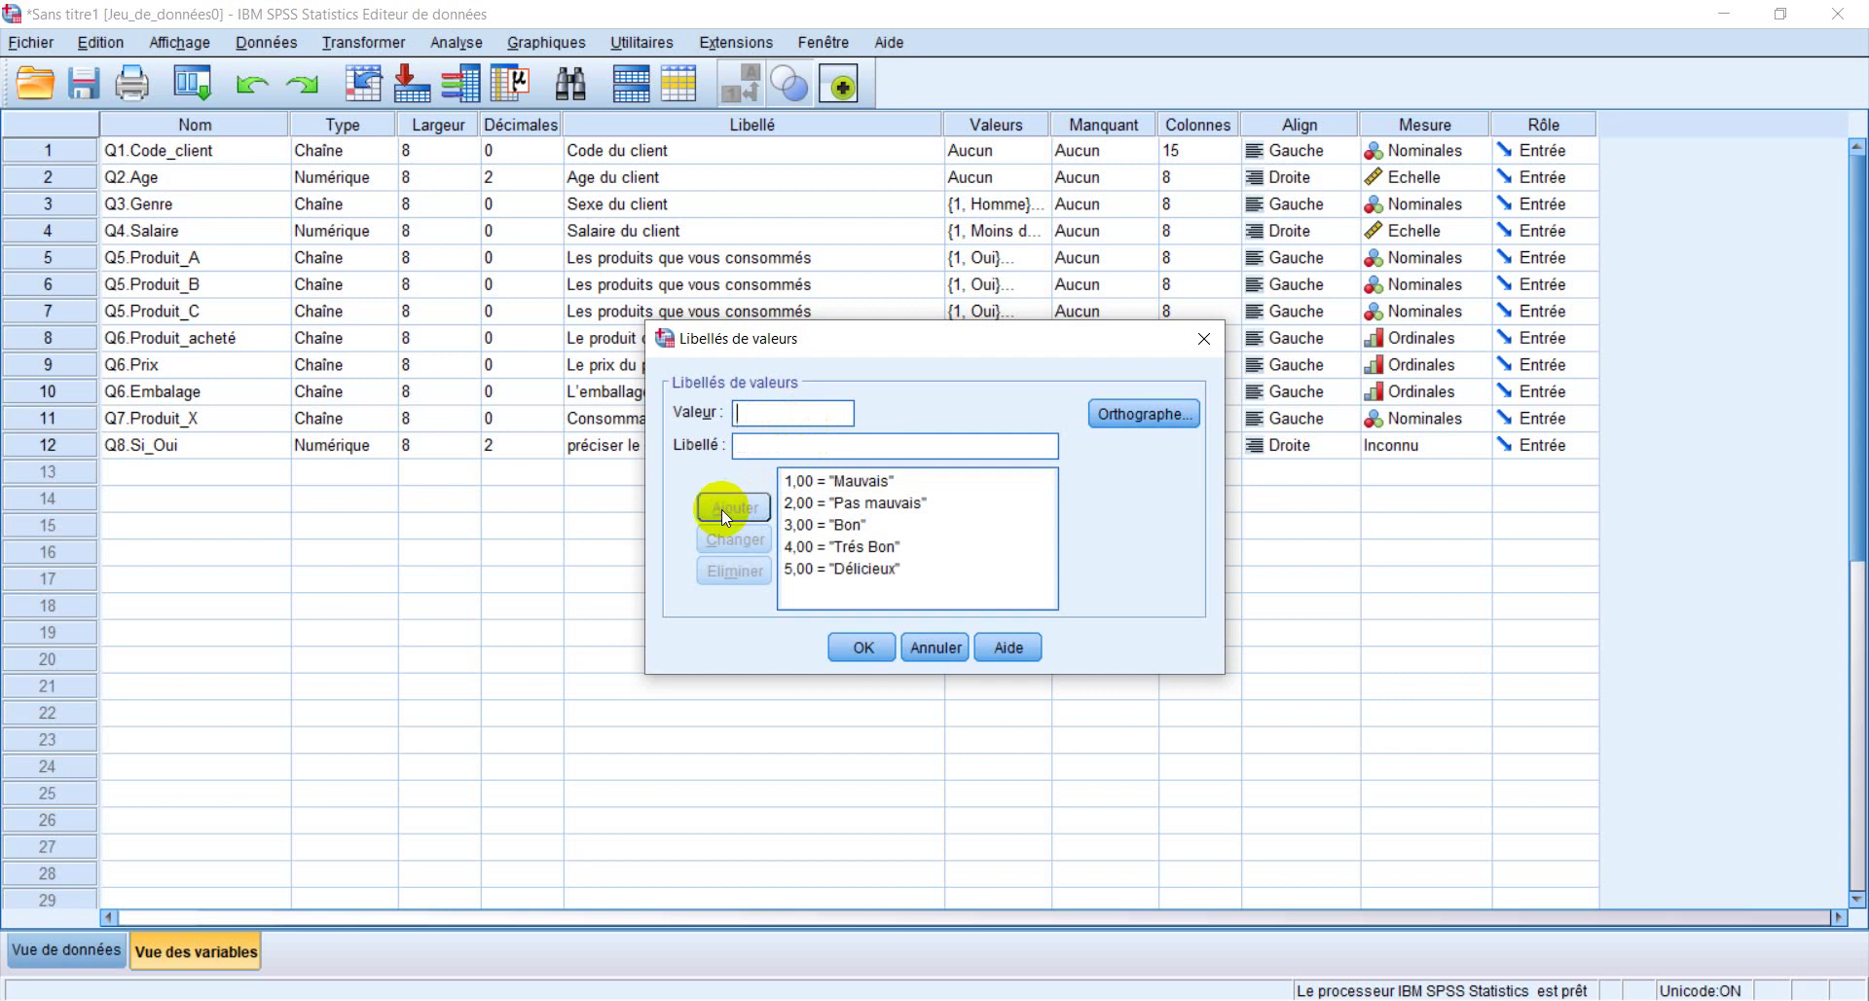
{"action": "left_click", "coordinate": [861, 648]}
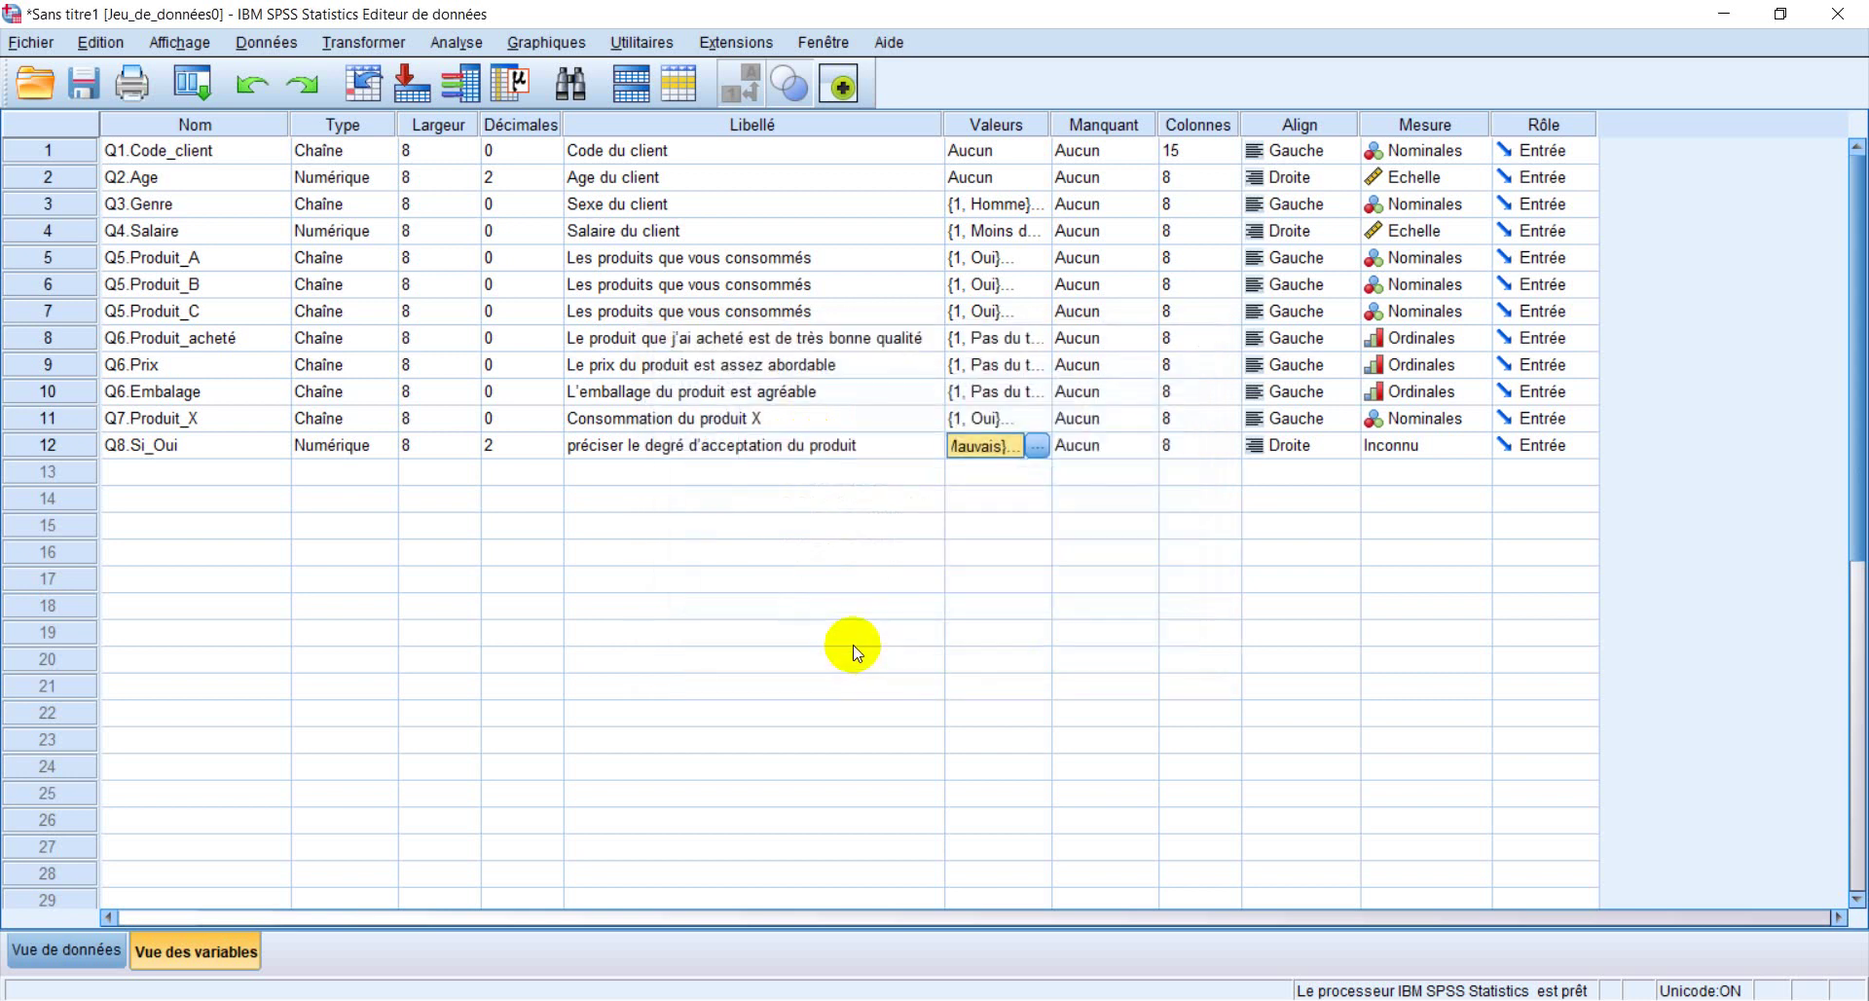
Set the measure of Q8.Si_Oui to Ordinales and switch back to the Word questionnaire
{"action": "left_click", "coordinate": [1477, 446]}
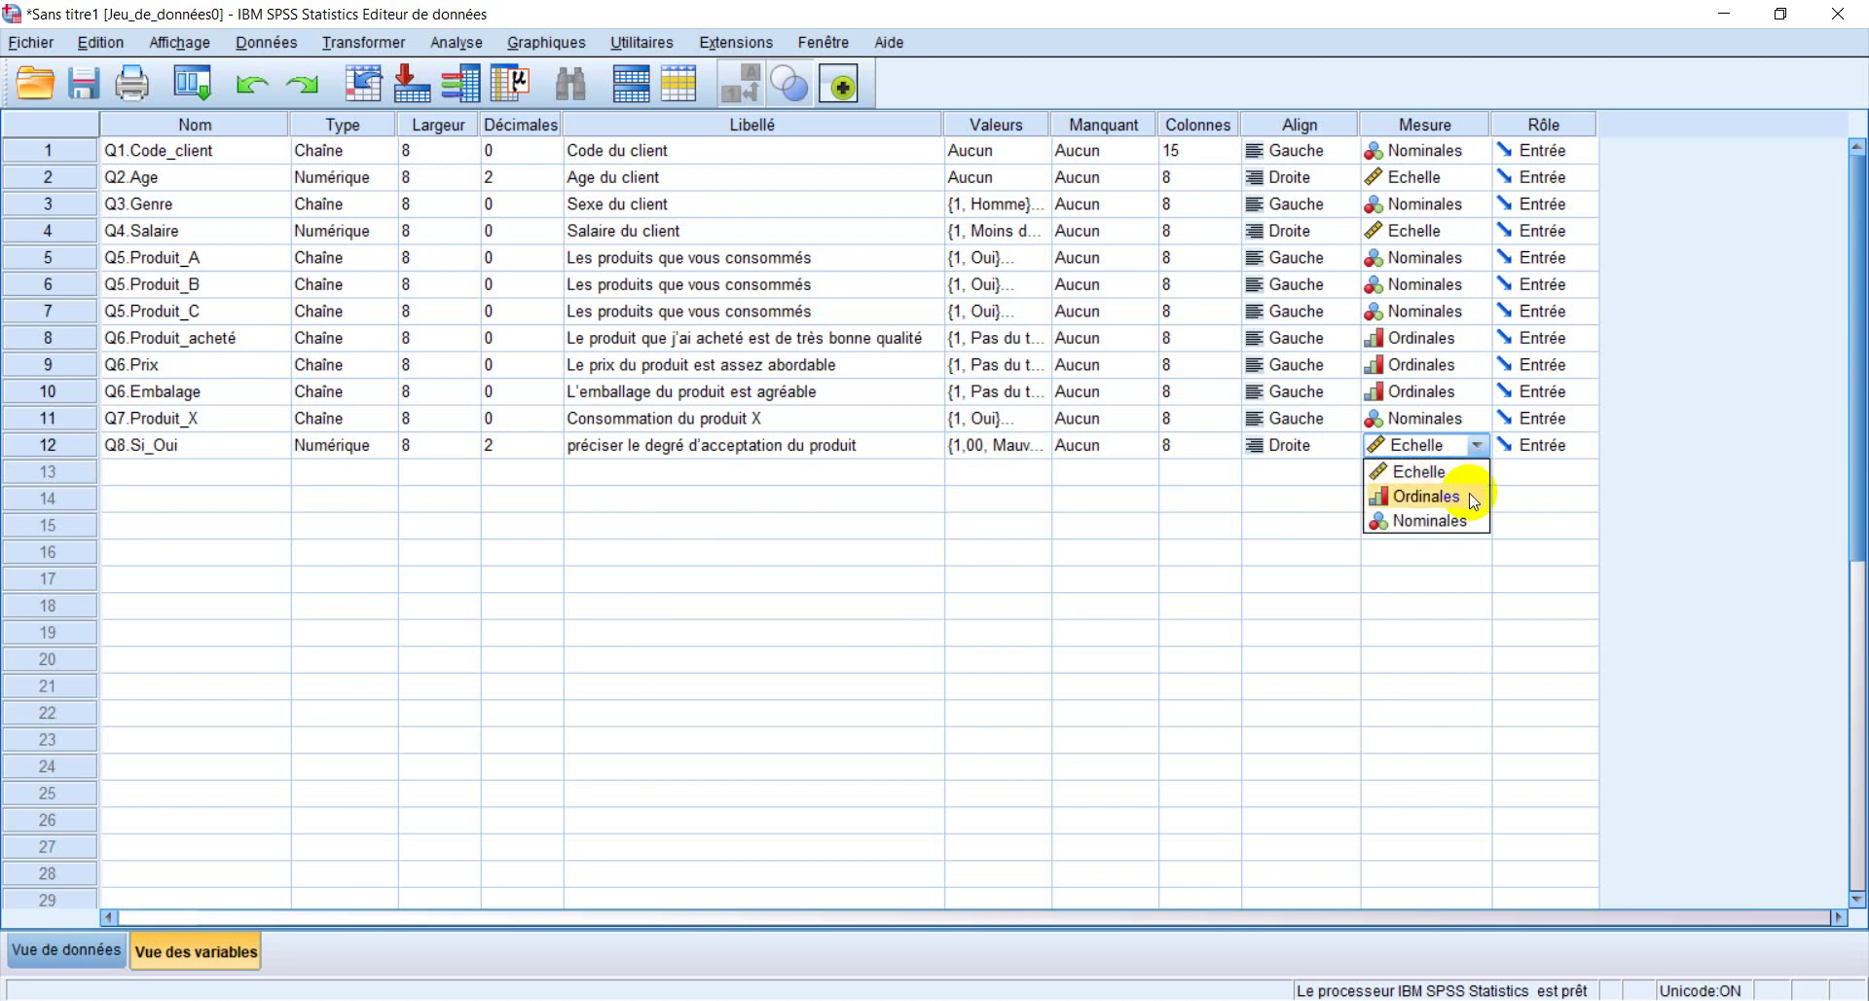
{"action": "left_click", "coordinate": [1427, 497]}
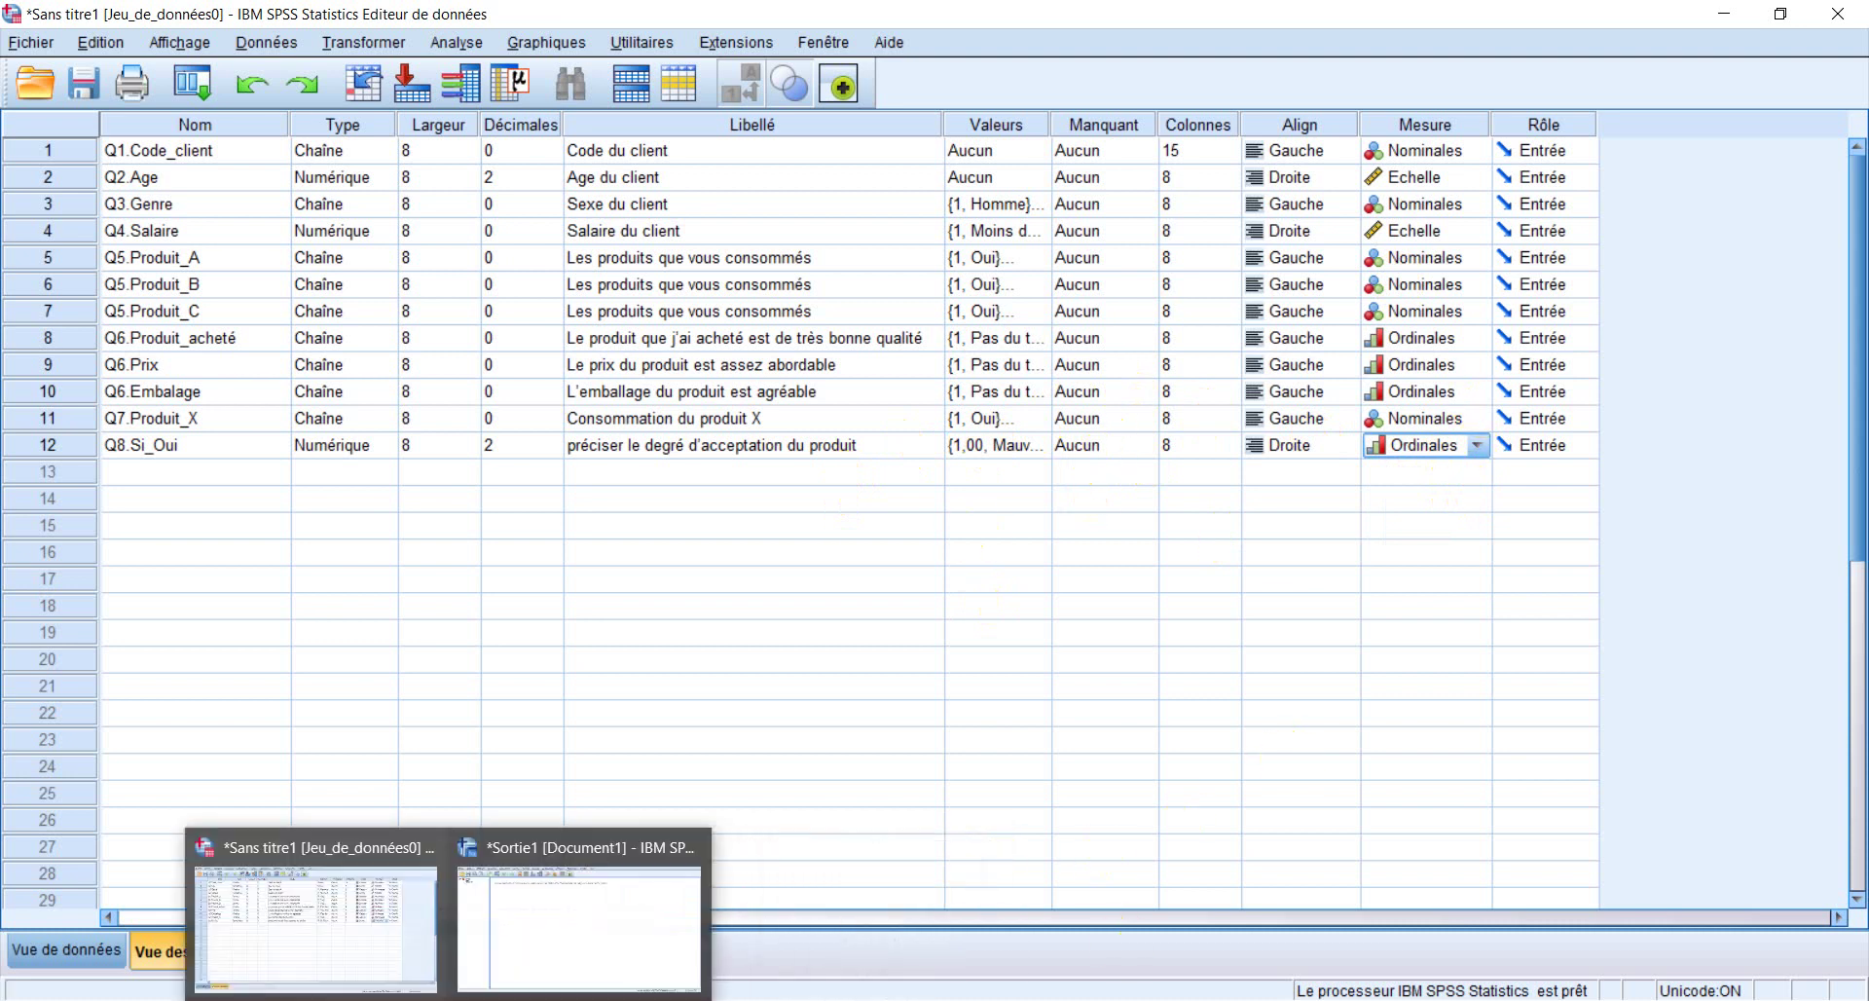
{"action": "left_click", "coordinate": [750, 998]}
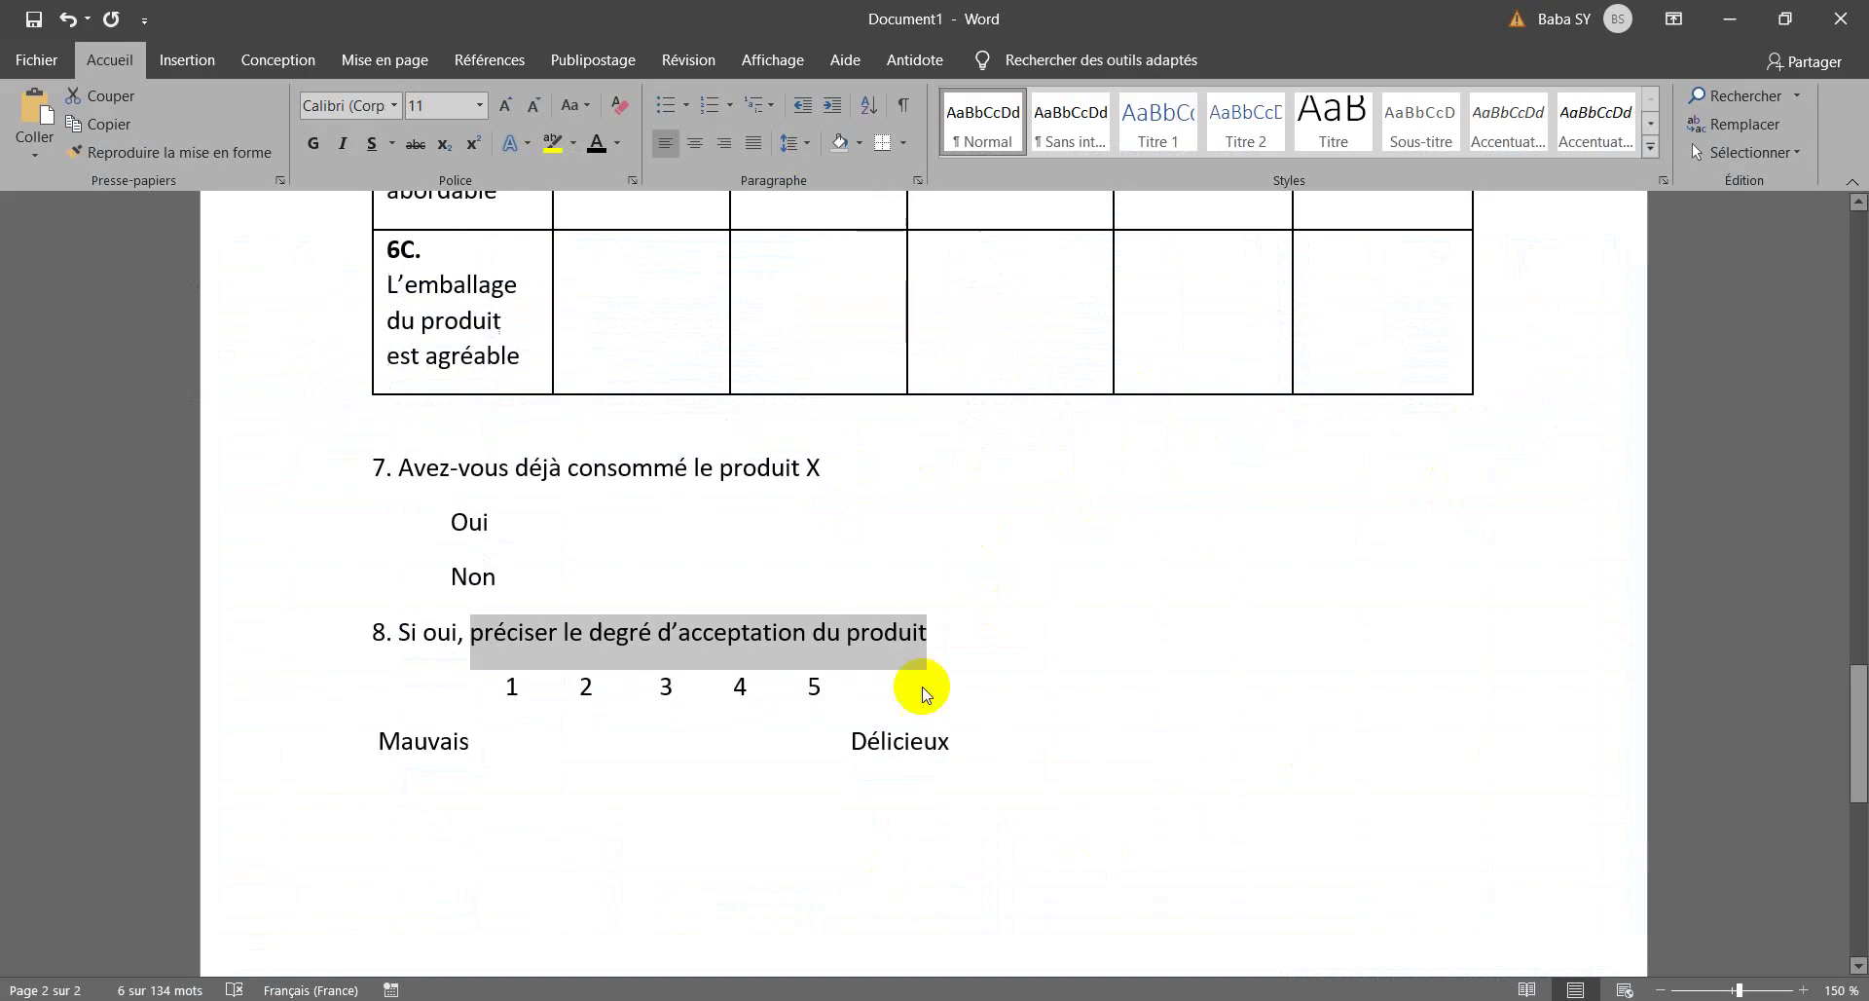